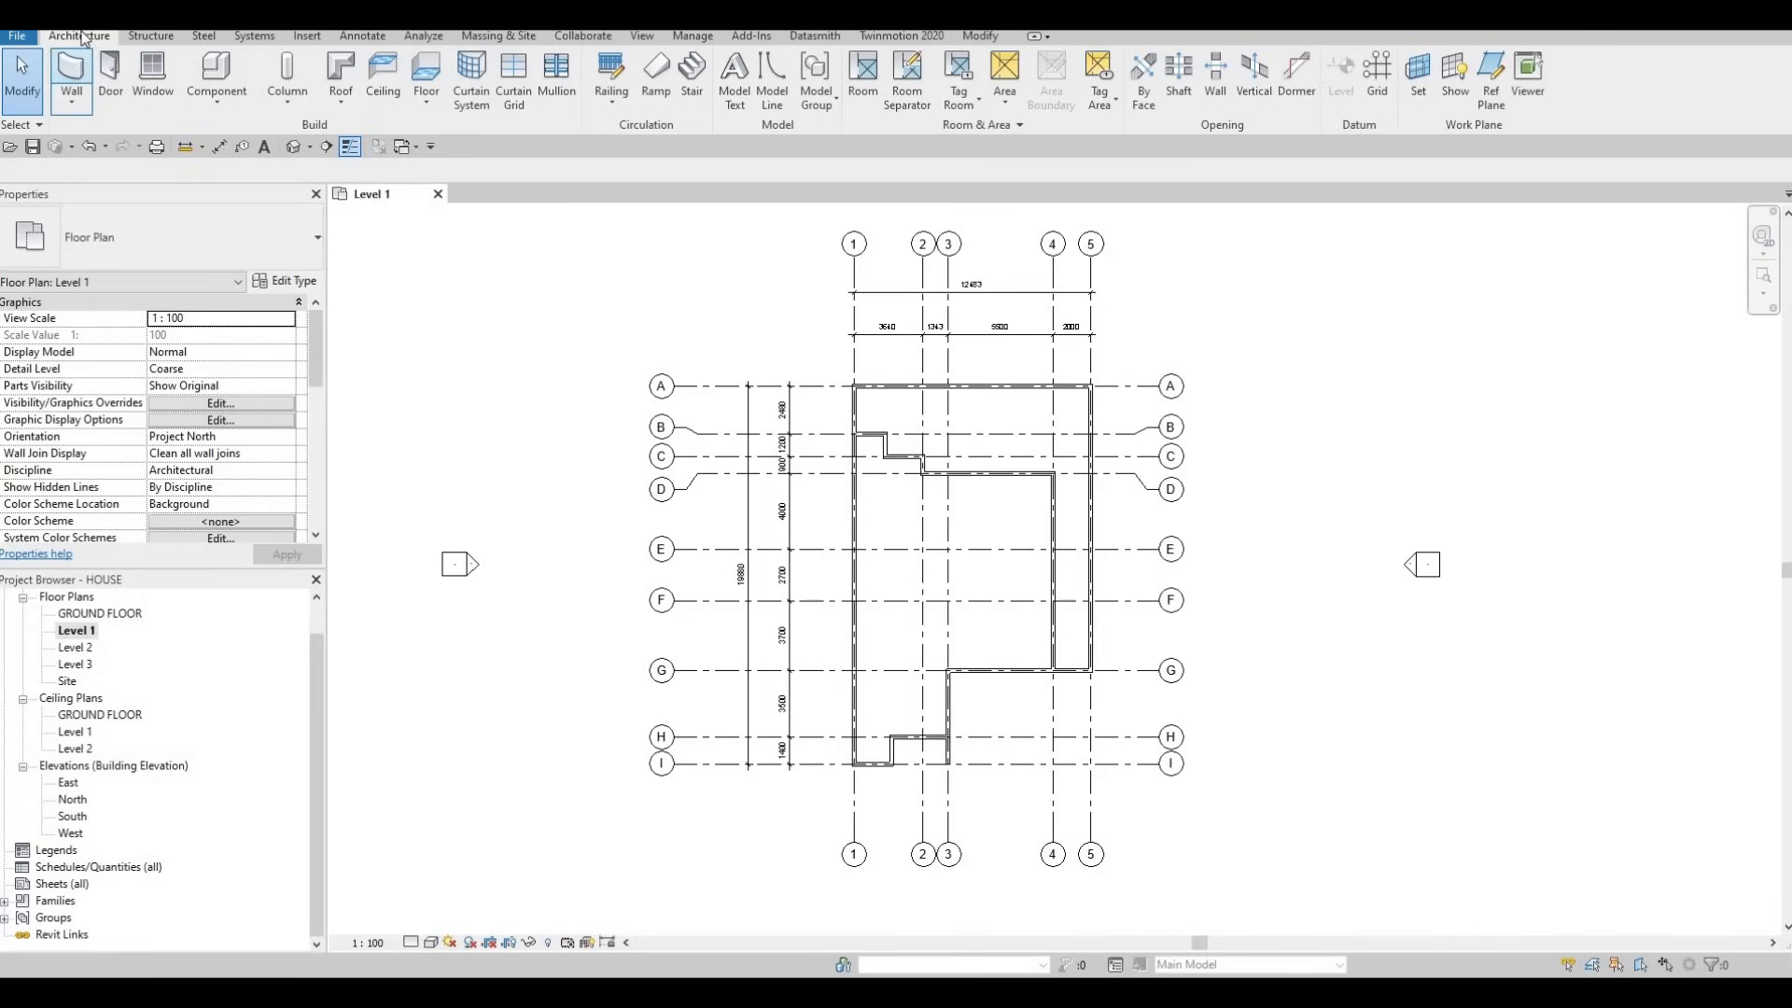
# Duplicate the EXTERIOR WALL 1 type as INTERIOR WALL 1 for new walls, keeping its existing layer structure.
pyautogui.click(71, 75)
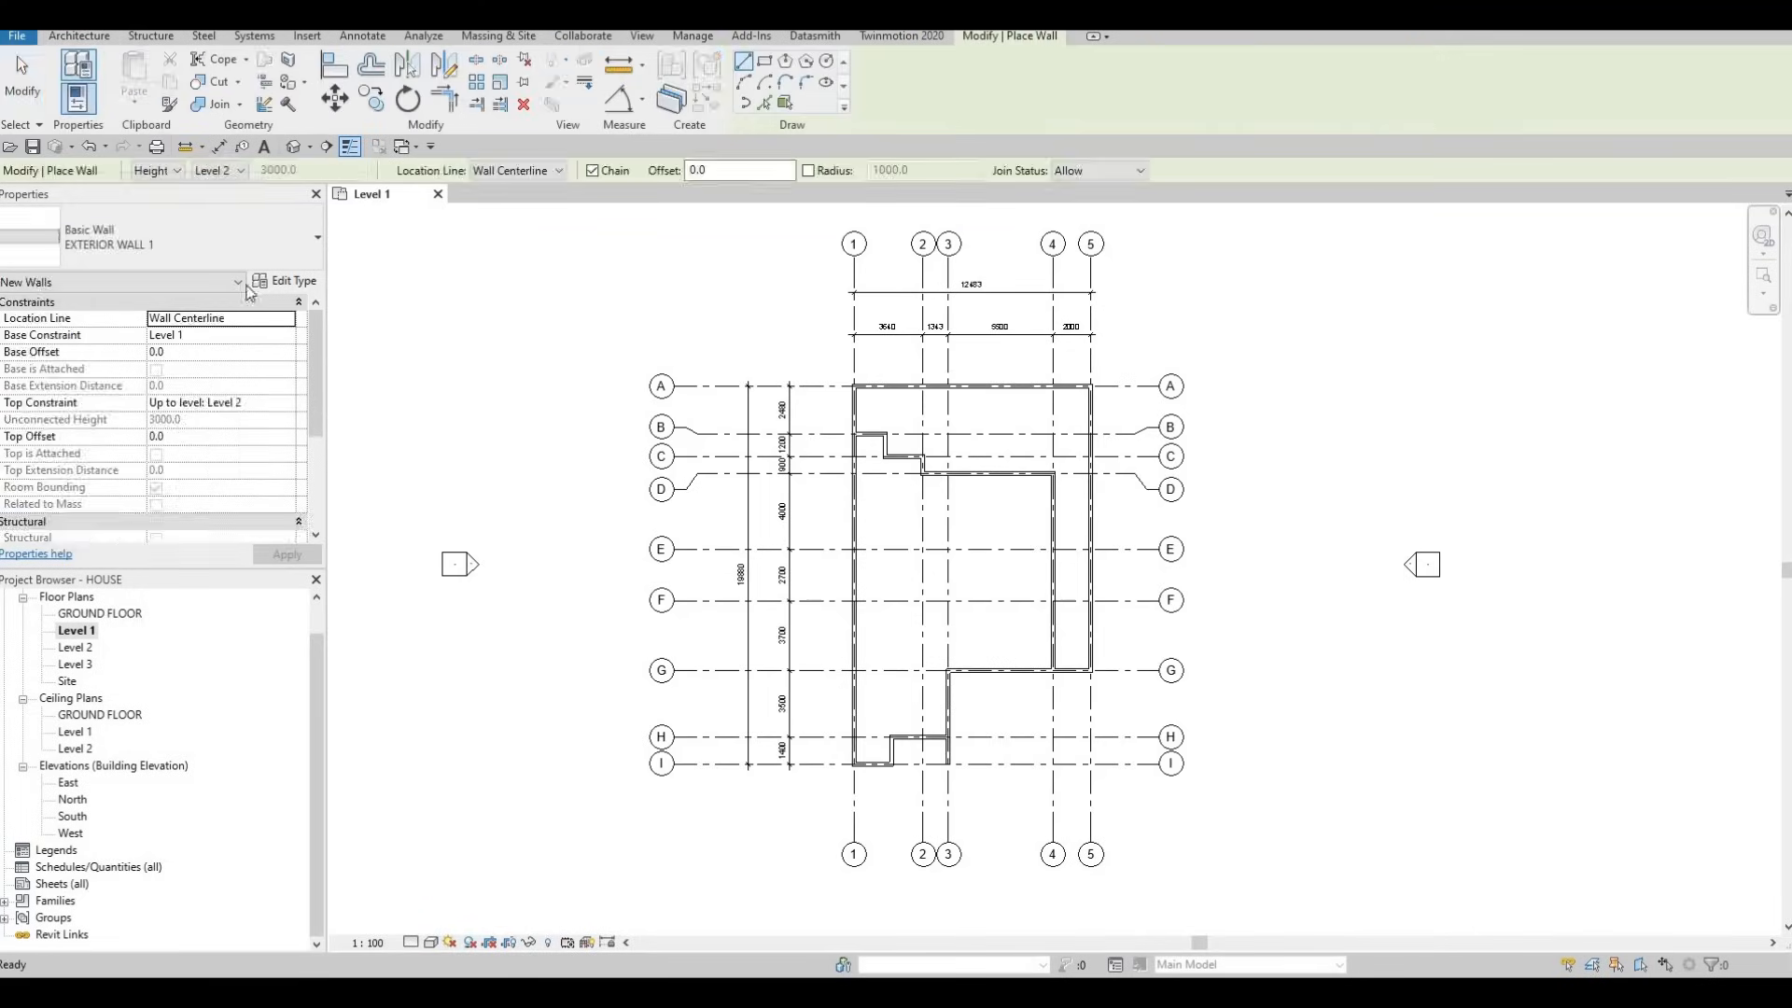
pyautogui.click(297, 284)
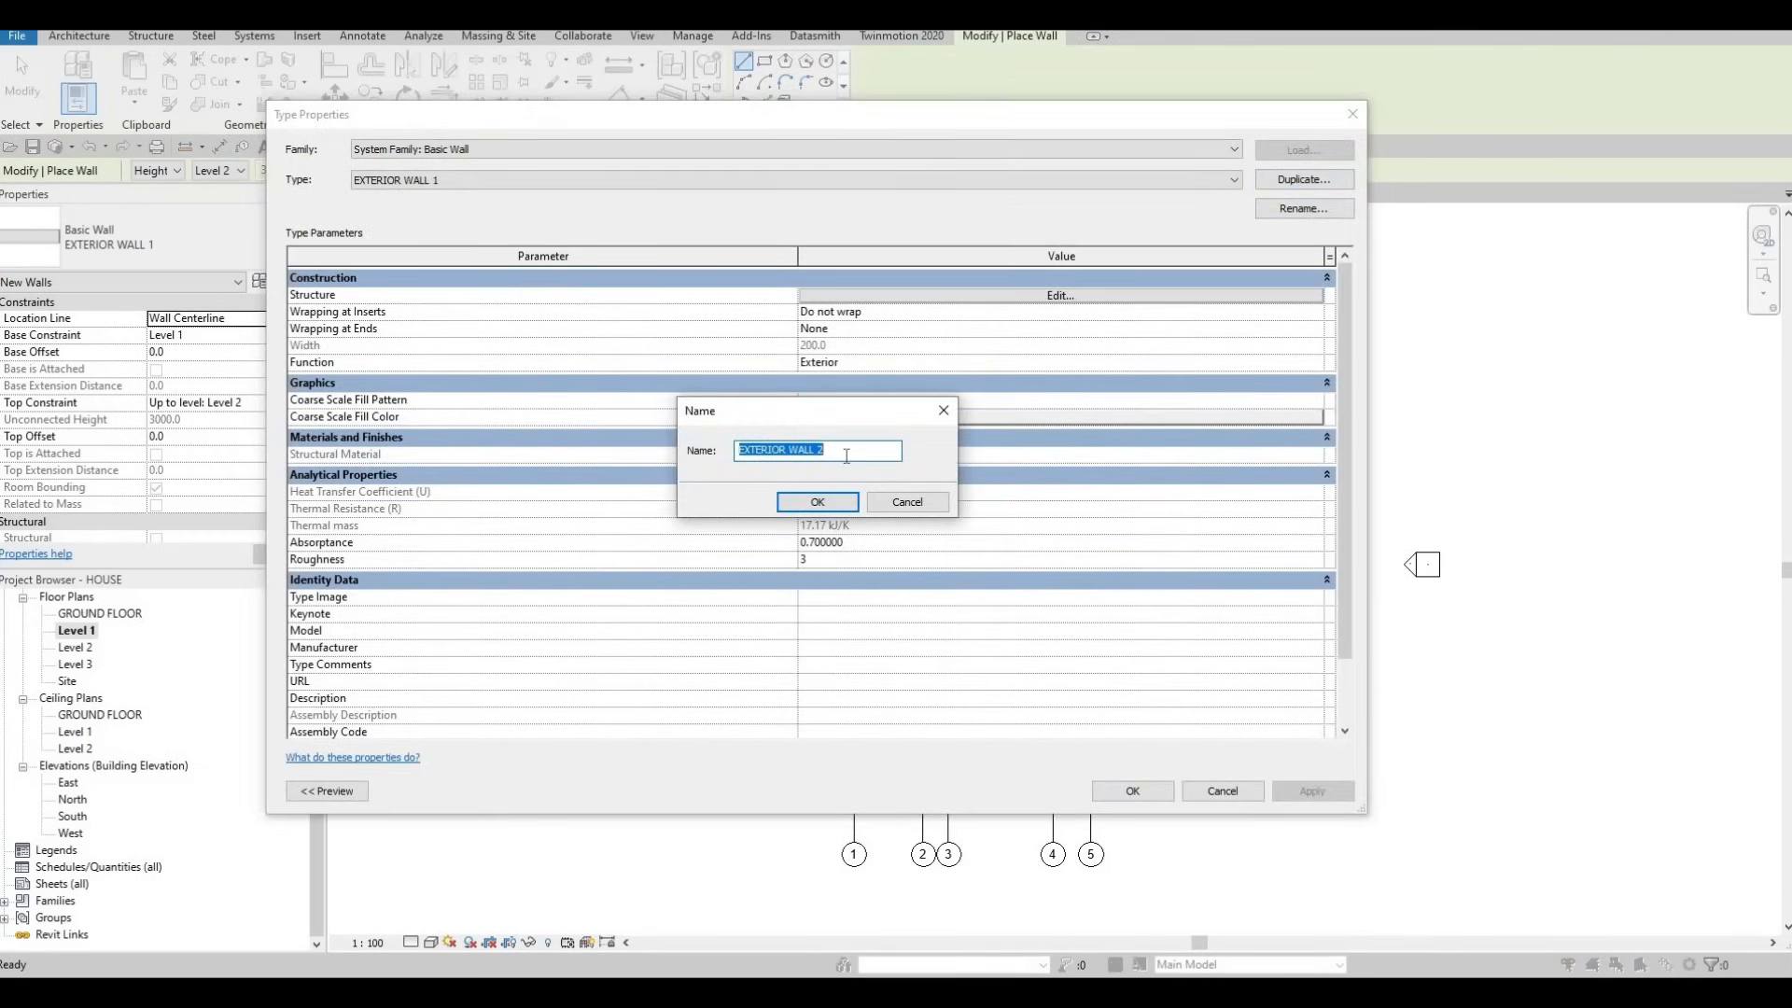
pyautogui.write('IN')
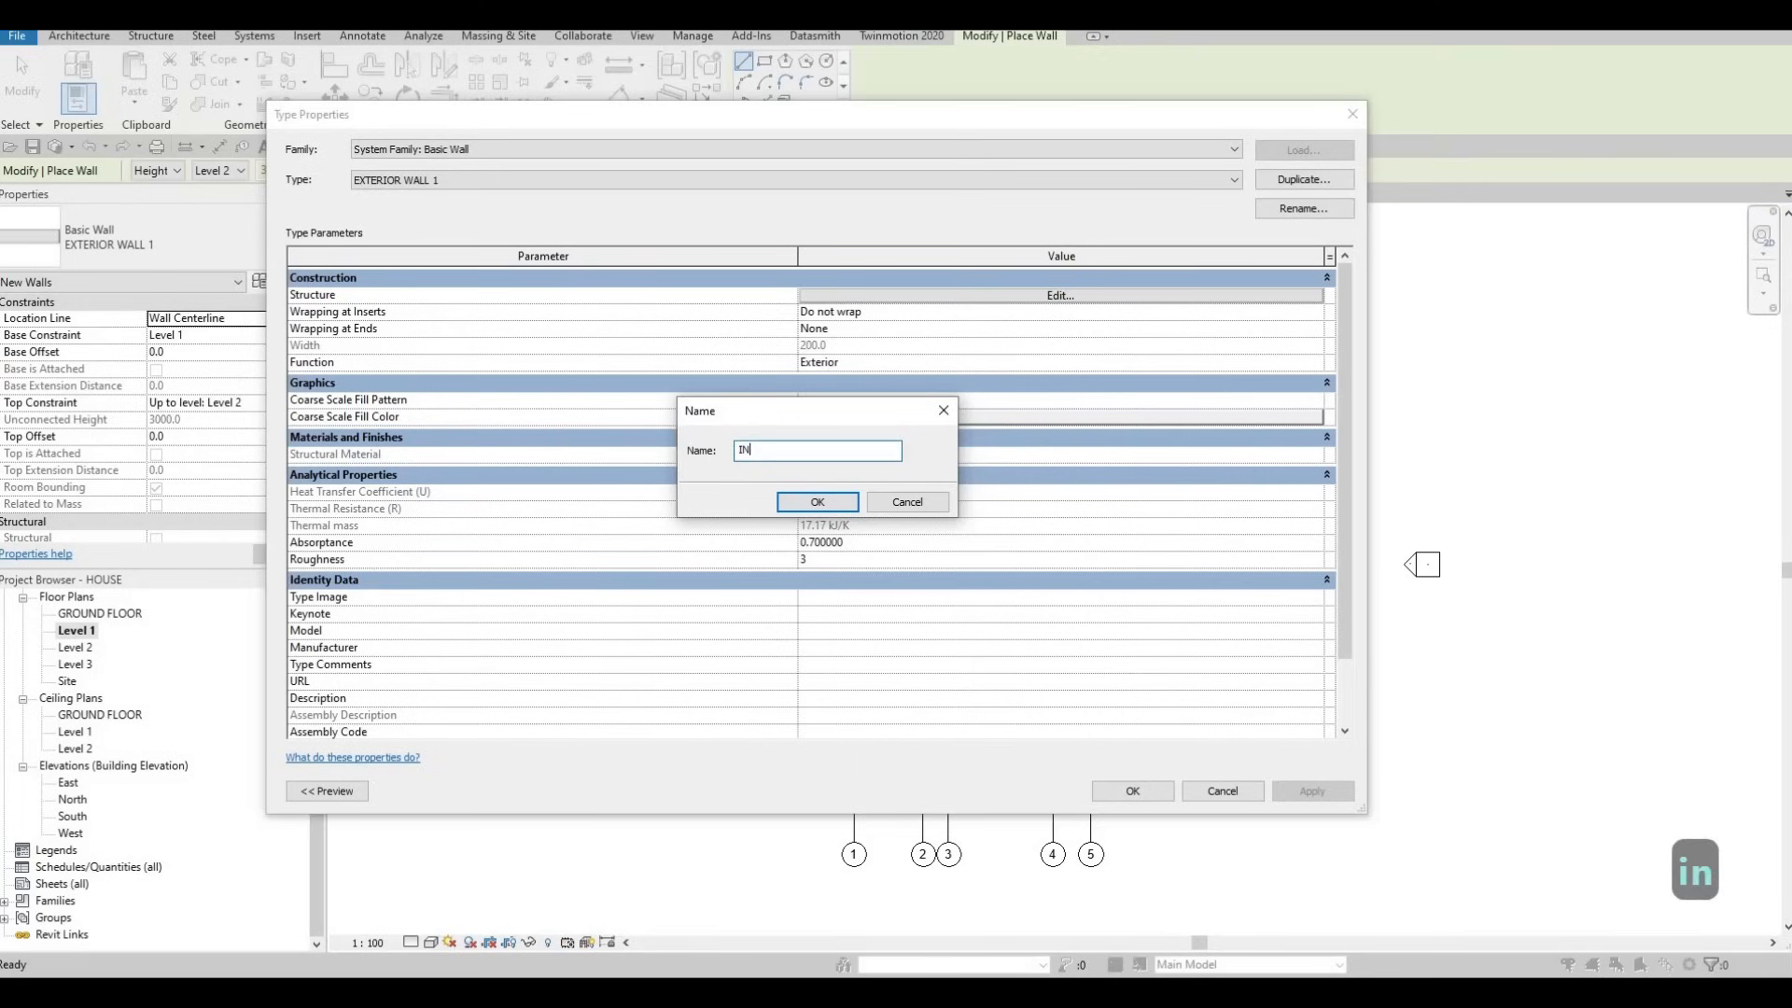
pyautogui.write('TERIOR WALL 1')
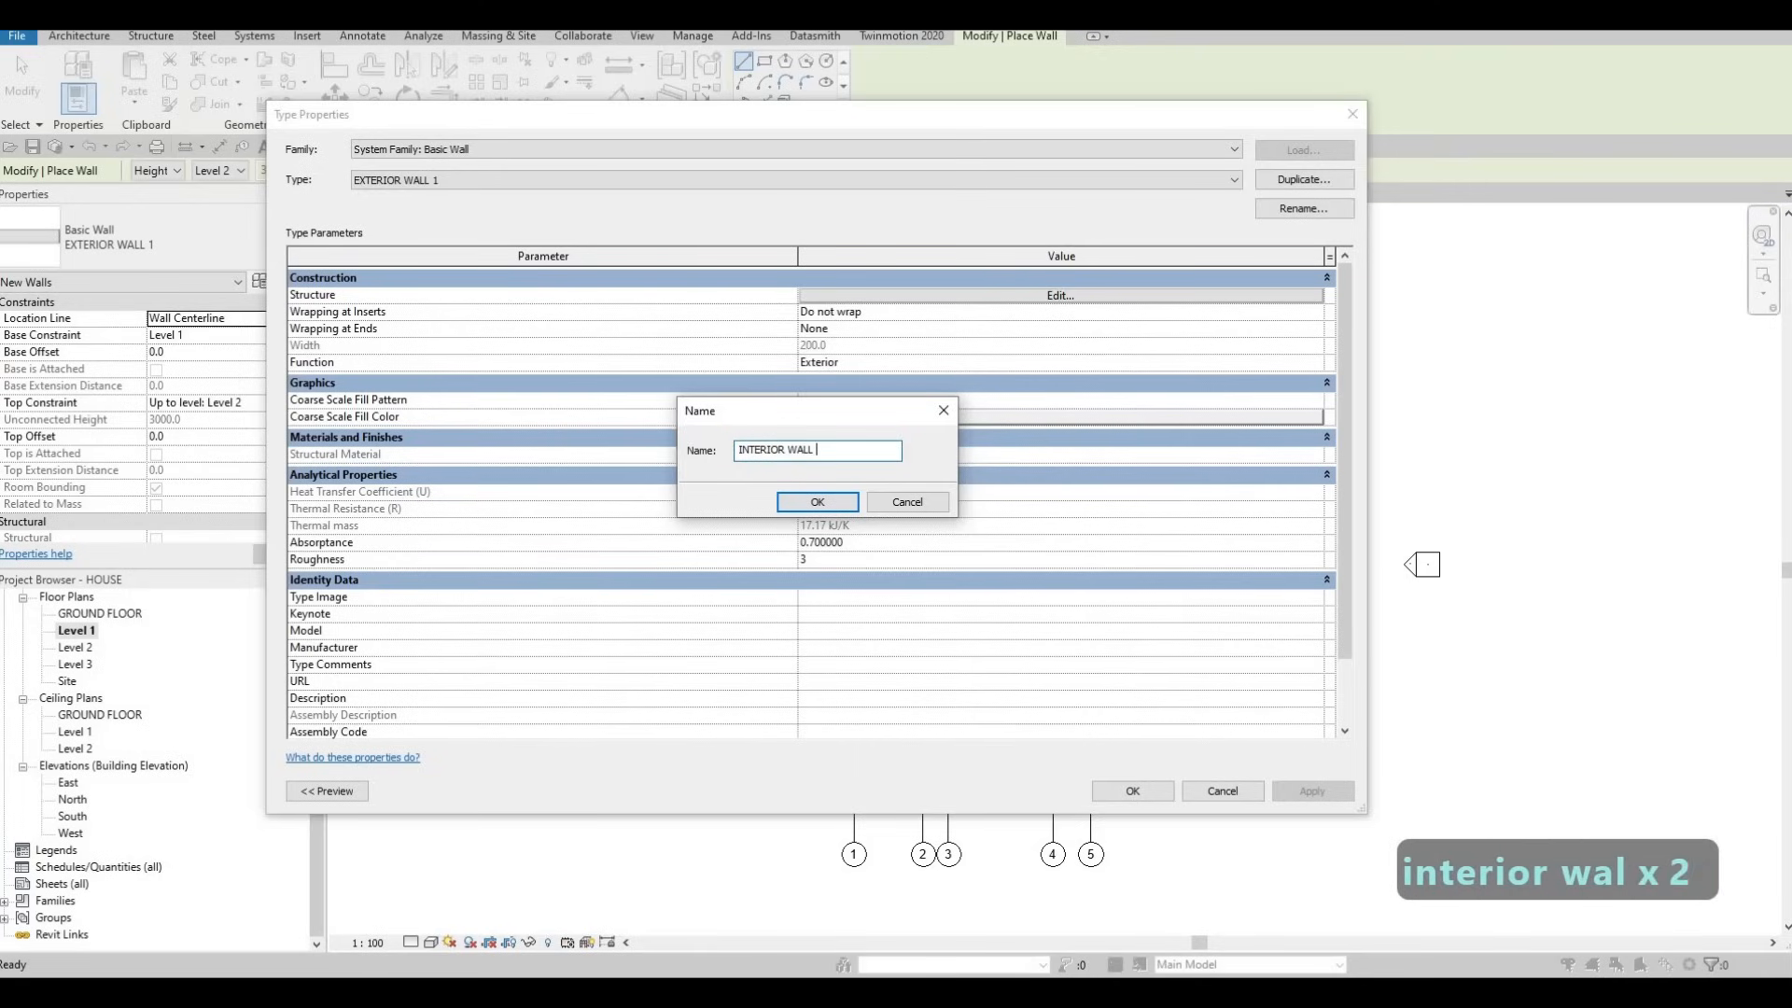
pyautogui.click(837, 505)
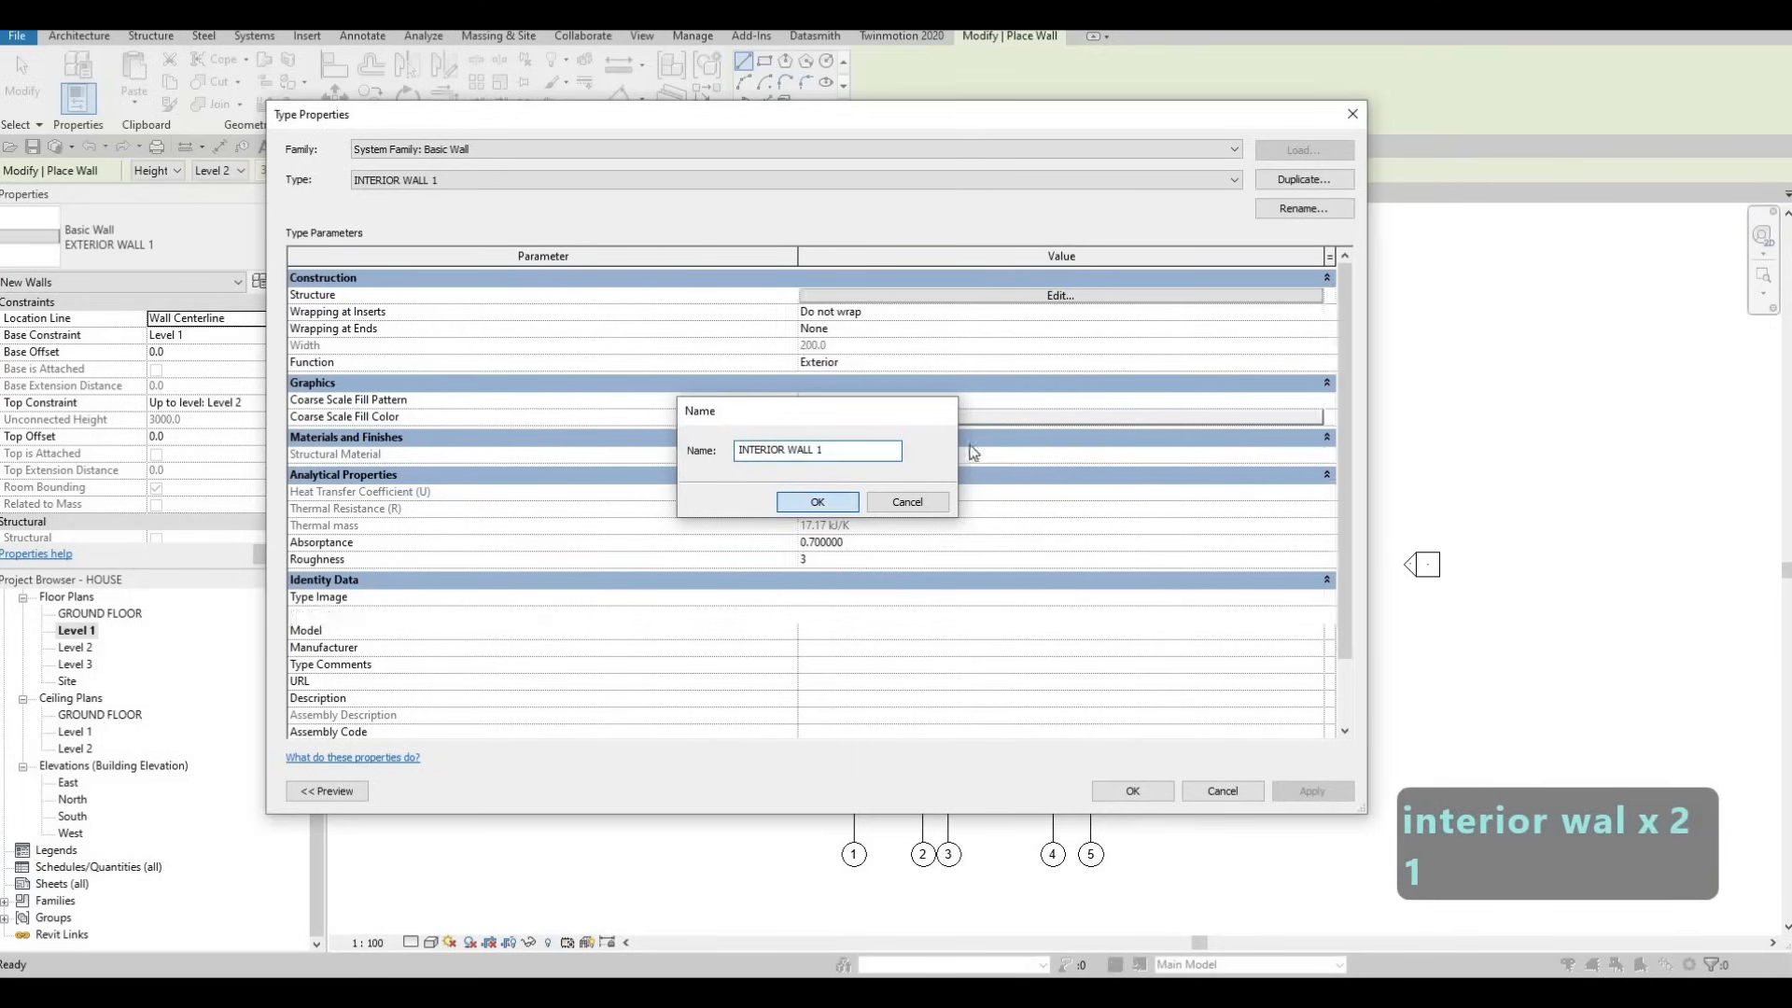
pyautogui.click(1063, 296)
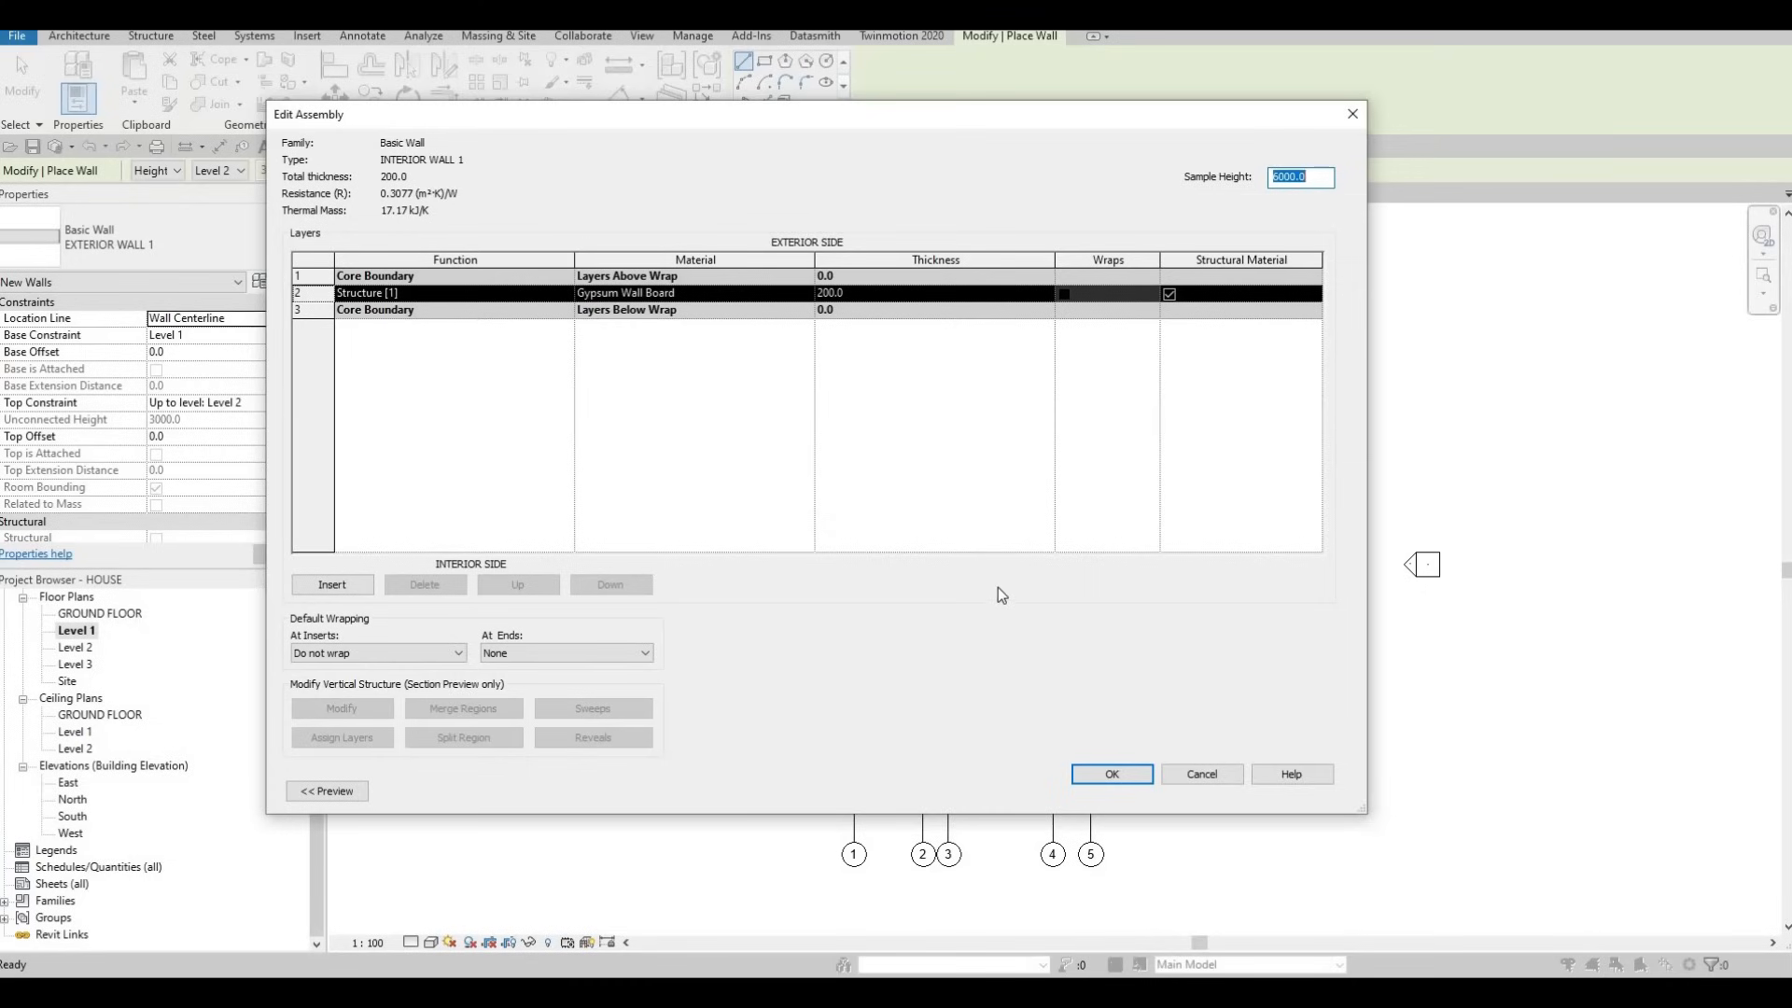
pyautogui.click(1108, 776)
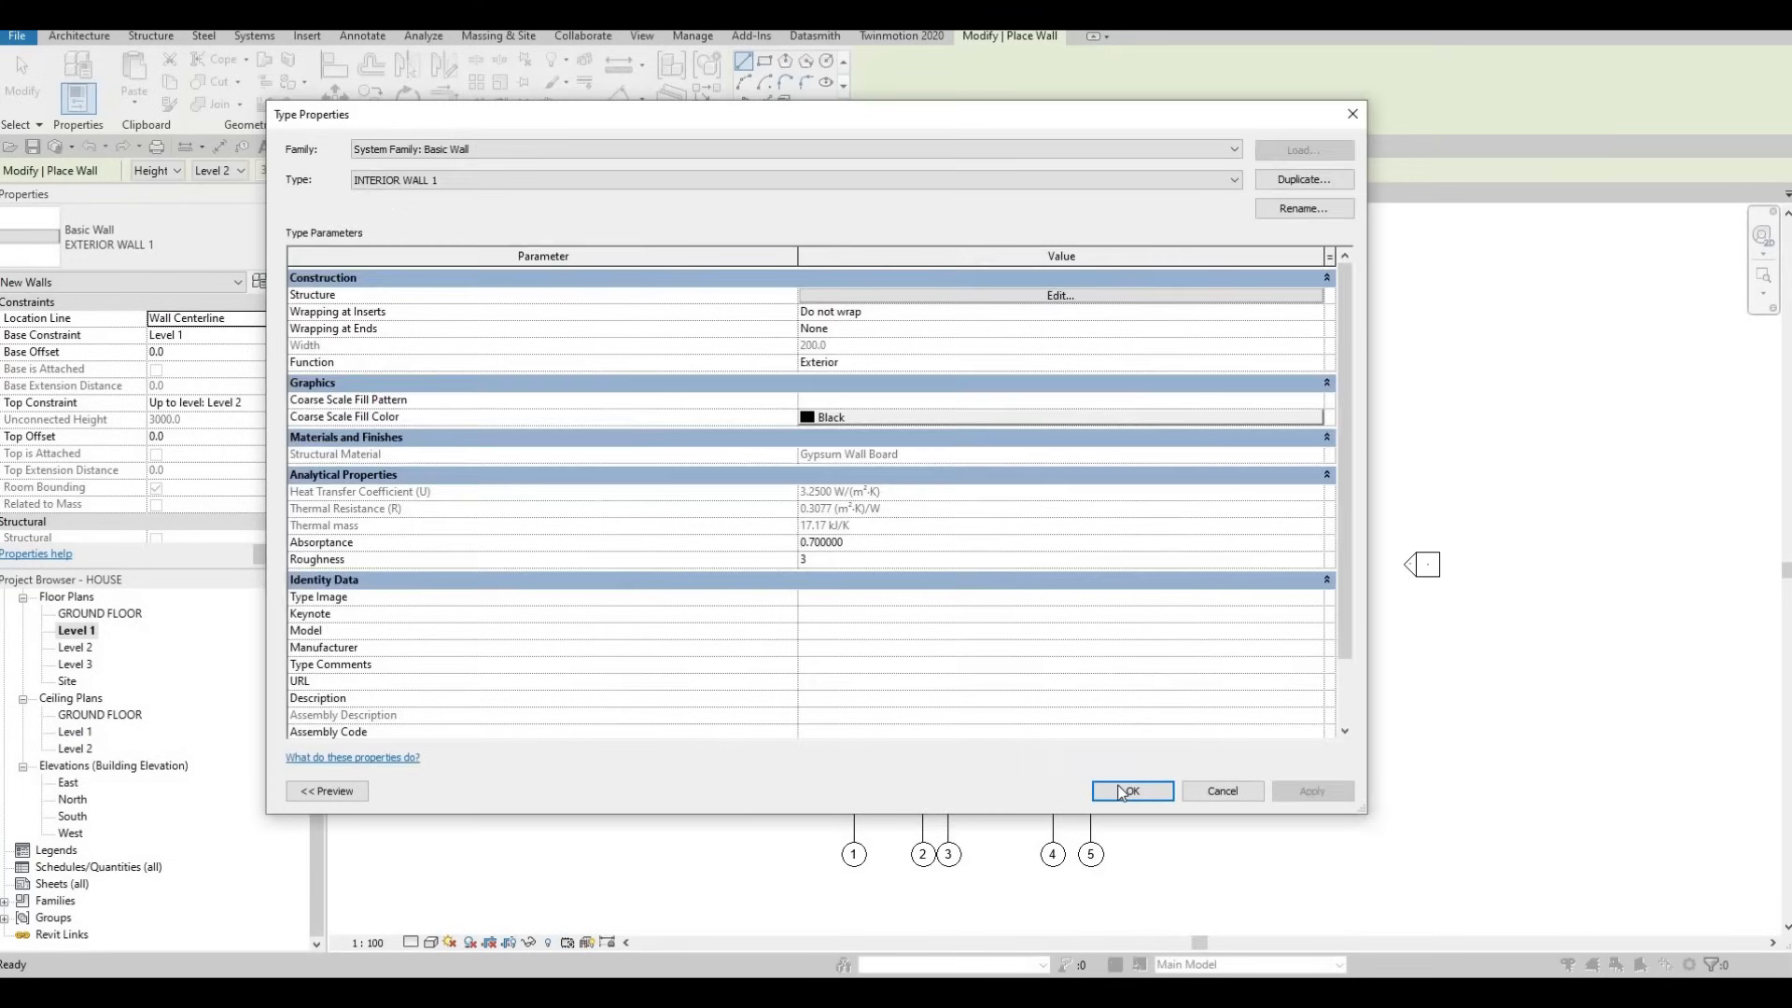
pyautogui.click(1130, 790)
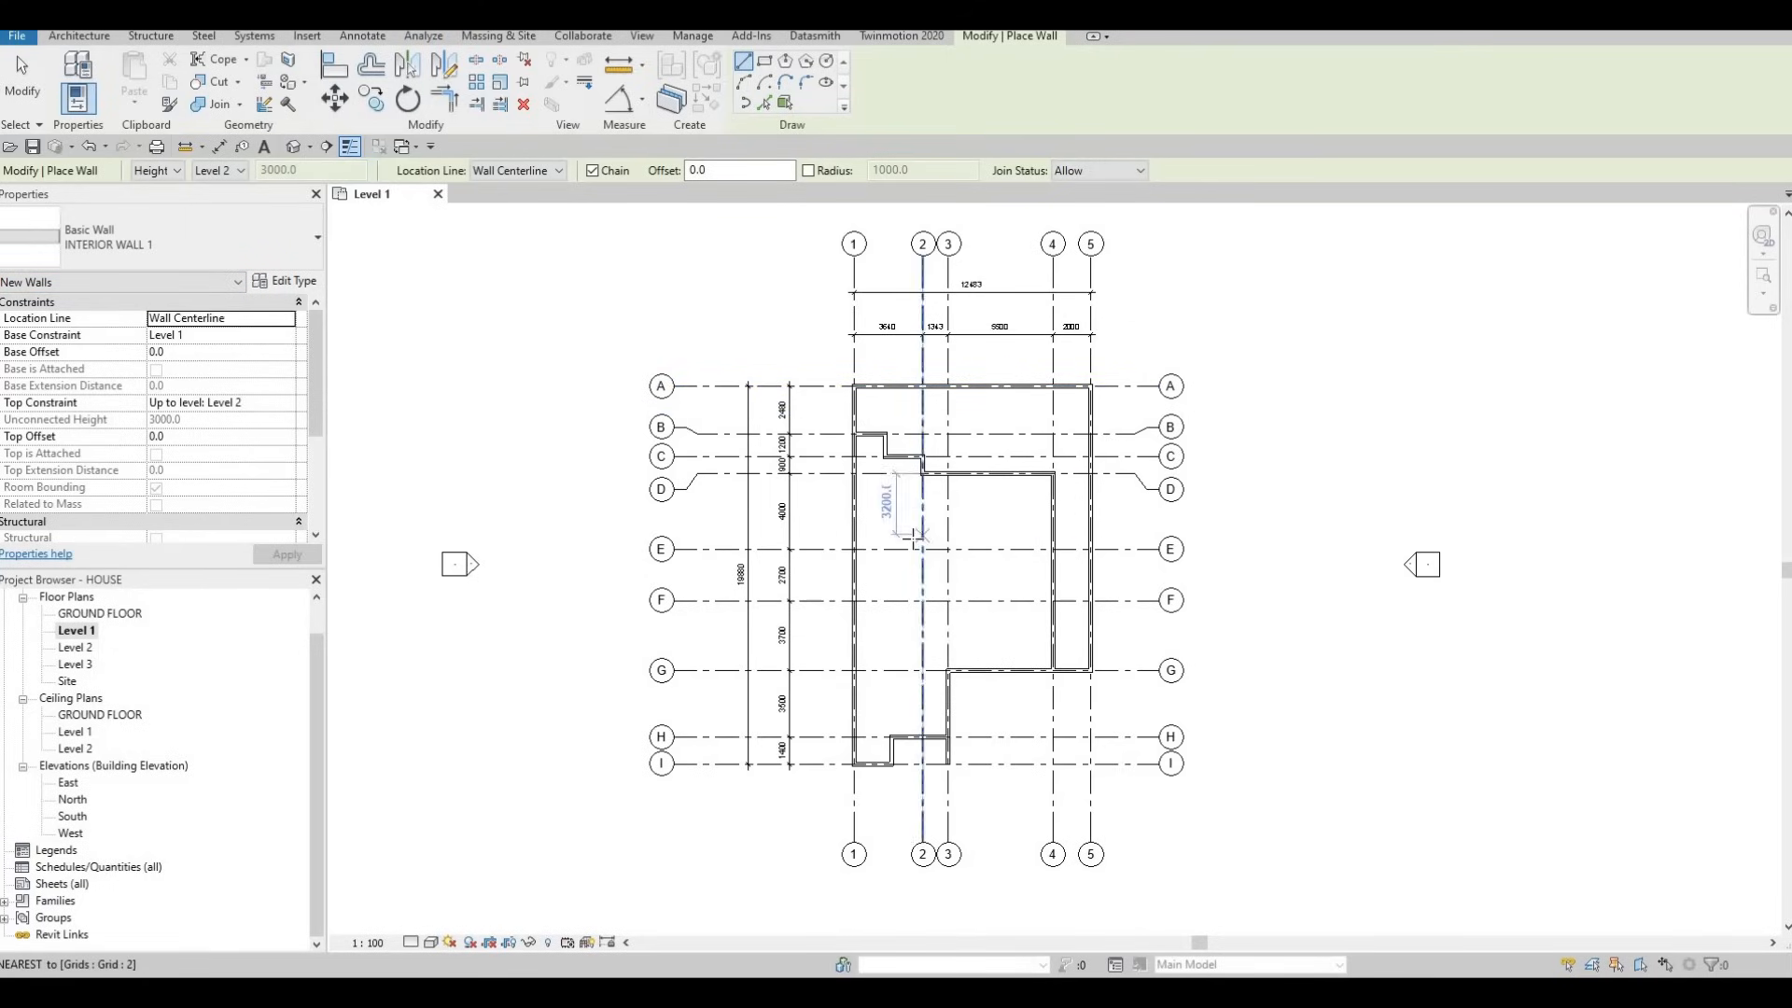
# Draw interior walls along grid E from grid 1 to grid 2, continuing up grid 2 to the exterior wall at grid D.
pyautogui.scroll(2, 921, 537)
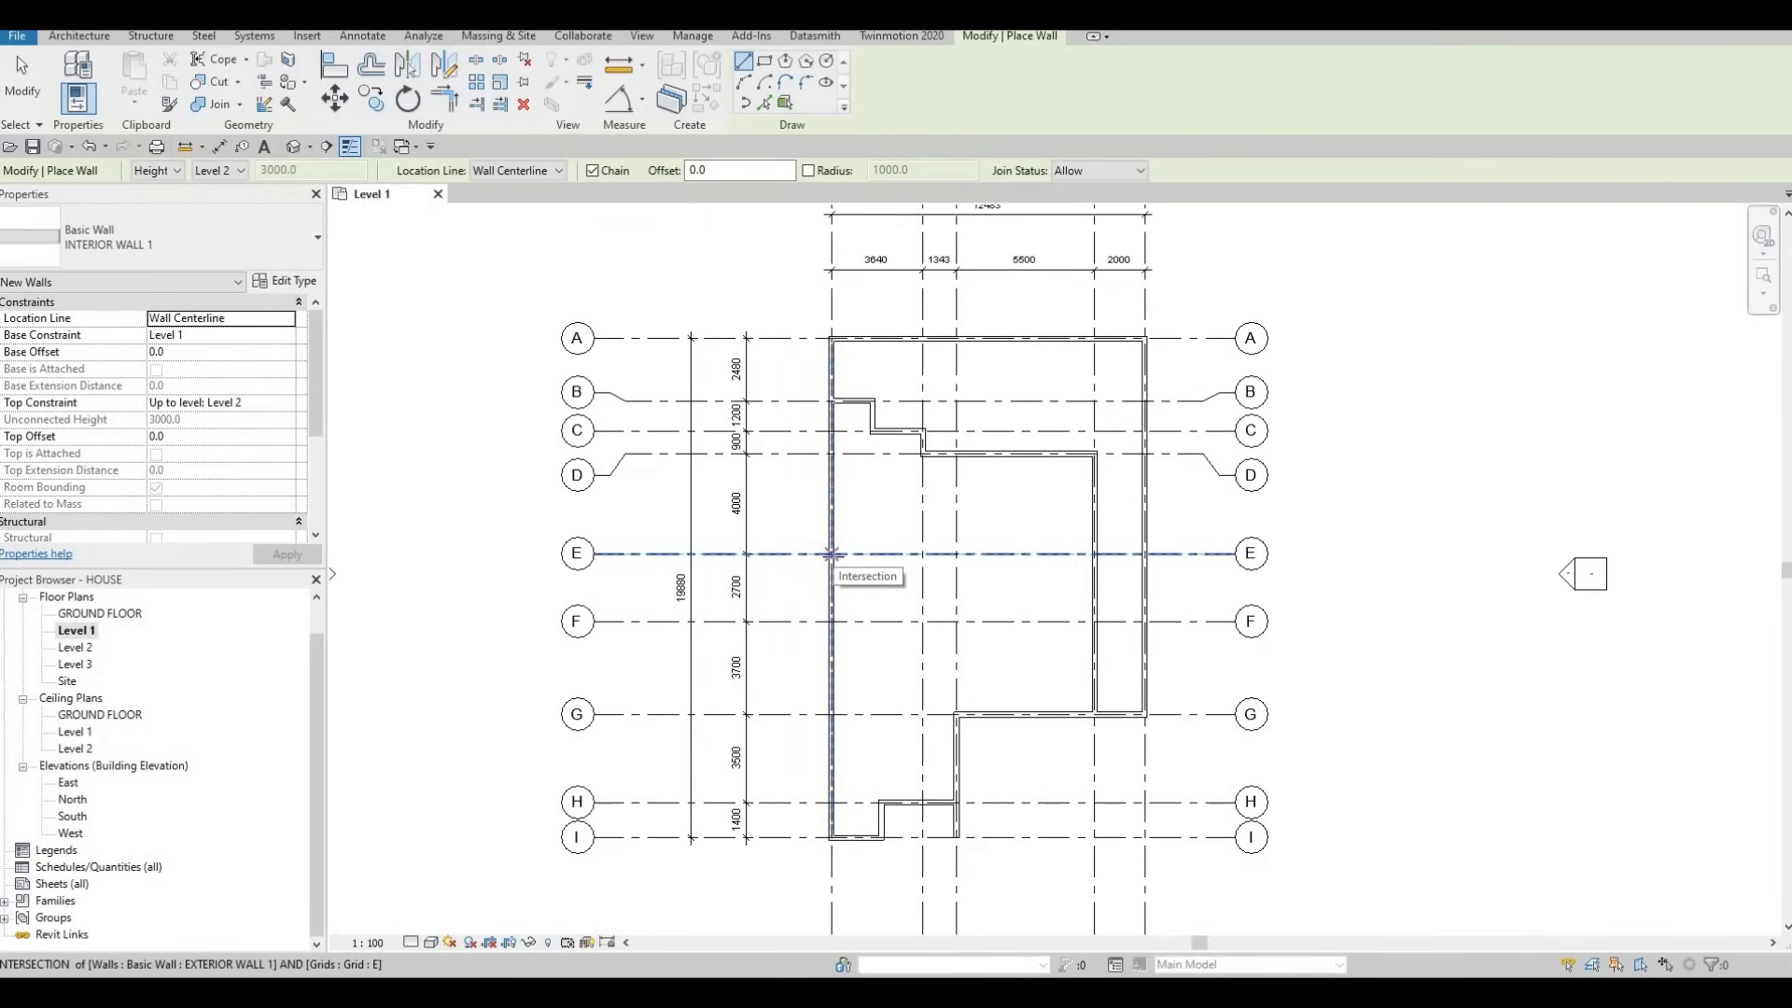
pyautogui.click(878, 558)
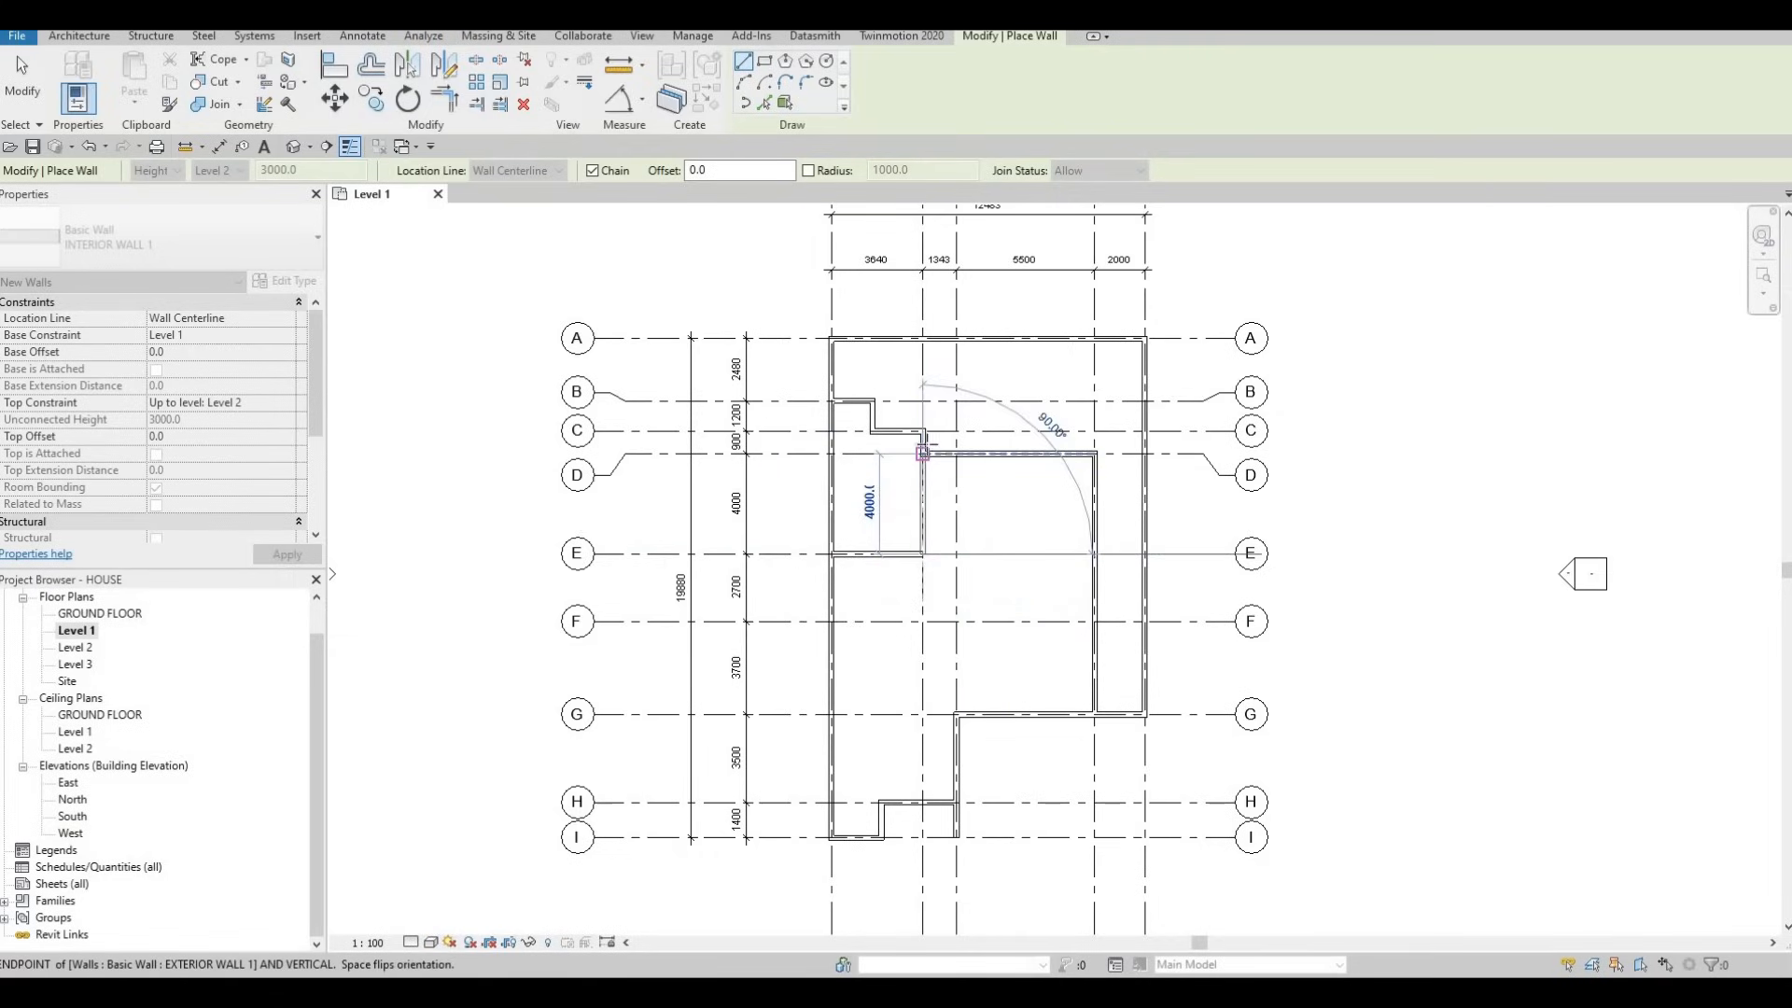
pyautogui.scroll(5, 924, 458)
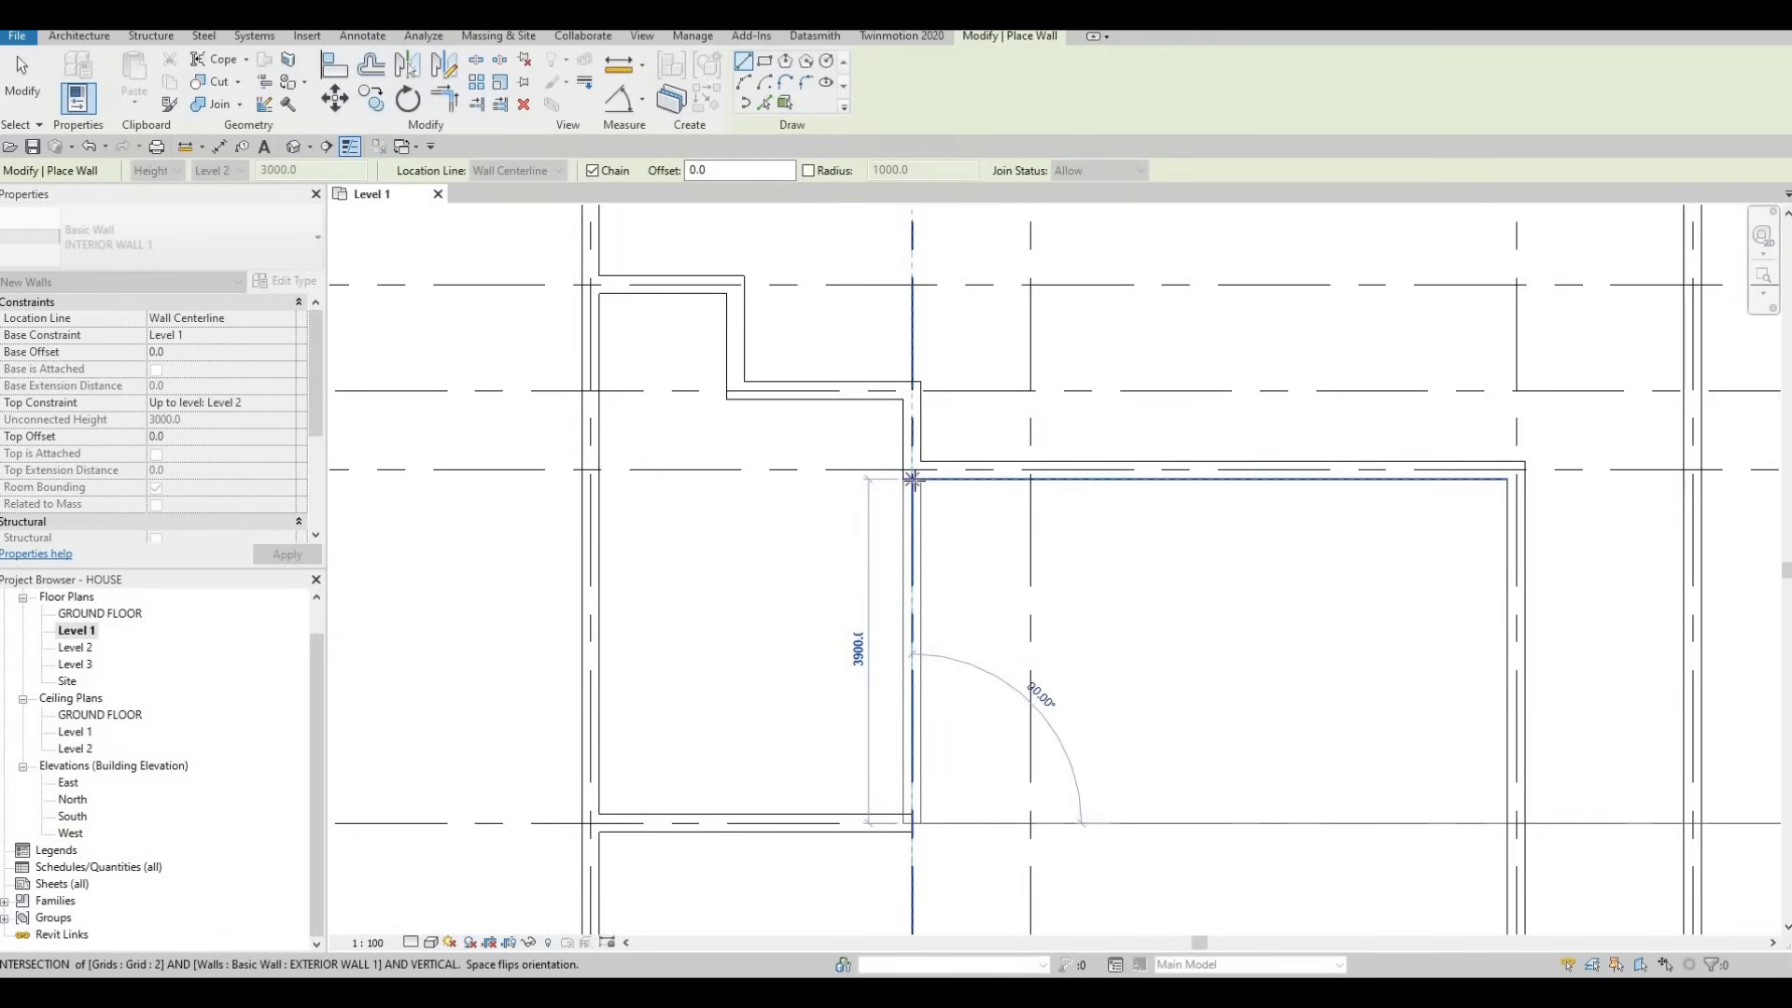
pyautogui.press('Escape')
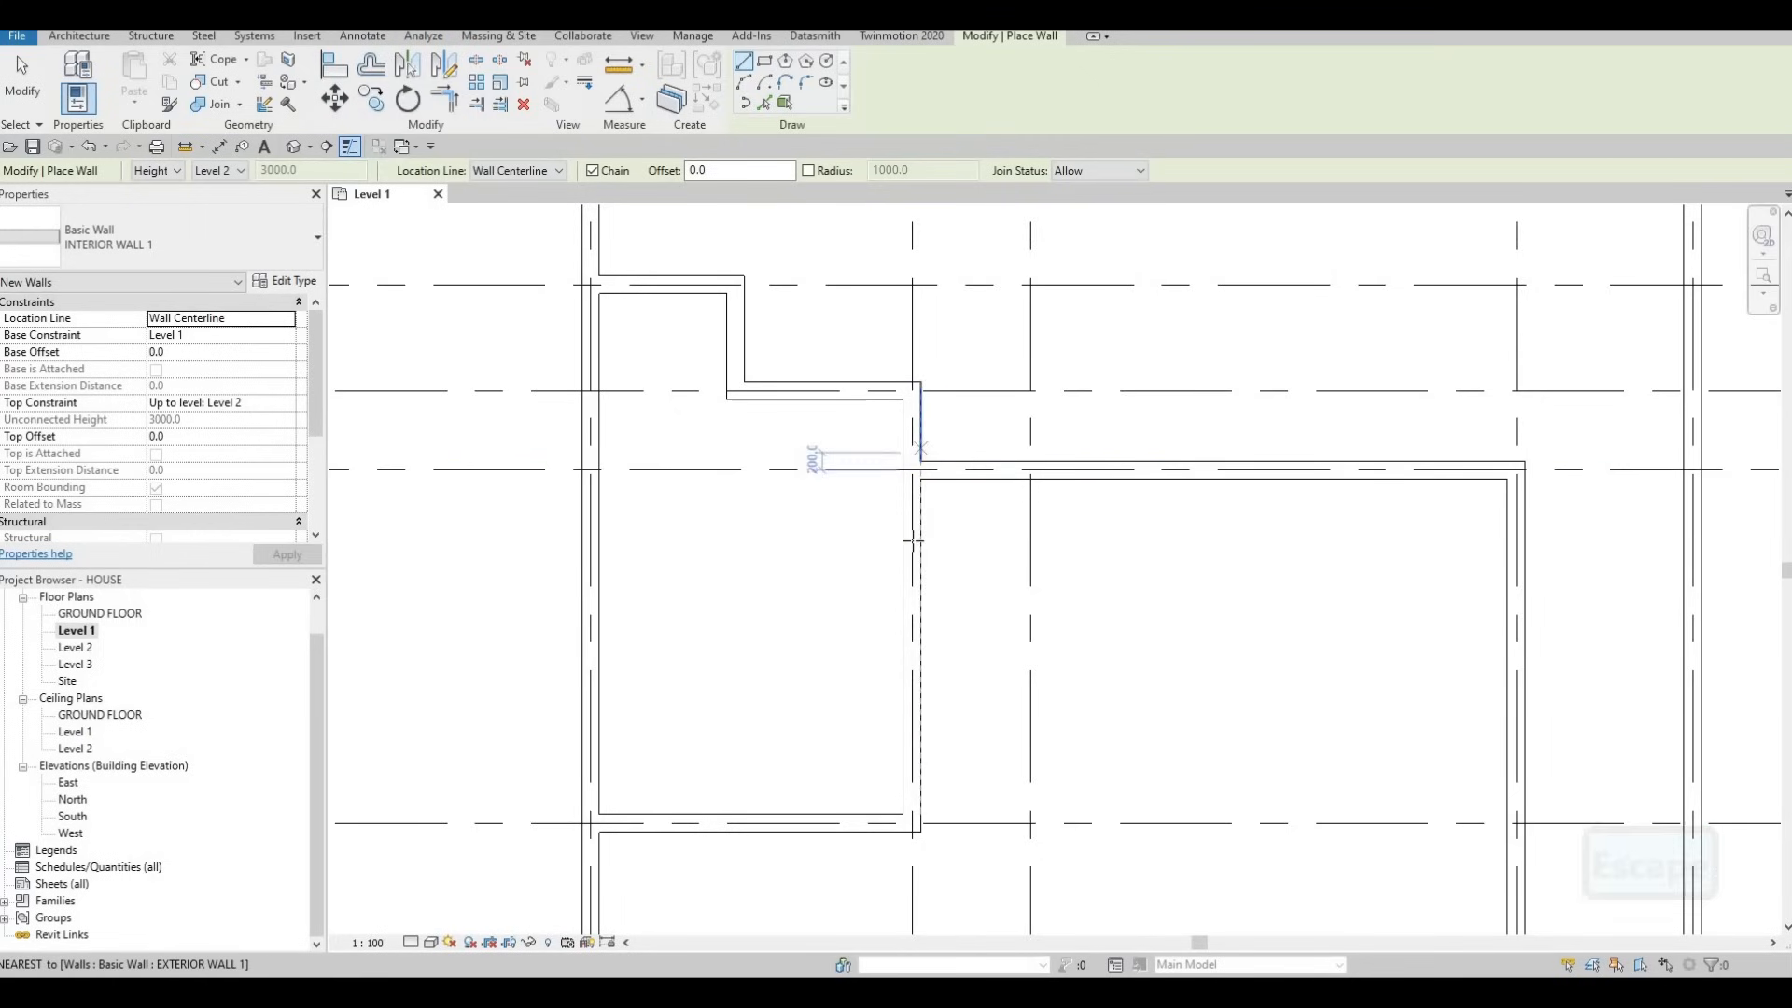
# Draw a 2800 mm interior wall down from the grid D wall, 2000 mm before grid 4, and continue it across to the grid 4 wall.
pyautogui.scroll(-1, 924, 487)
pyautogui.scroll(-1, 956, 481)
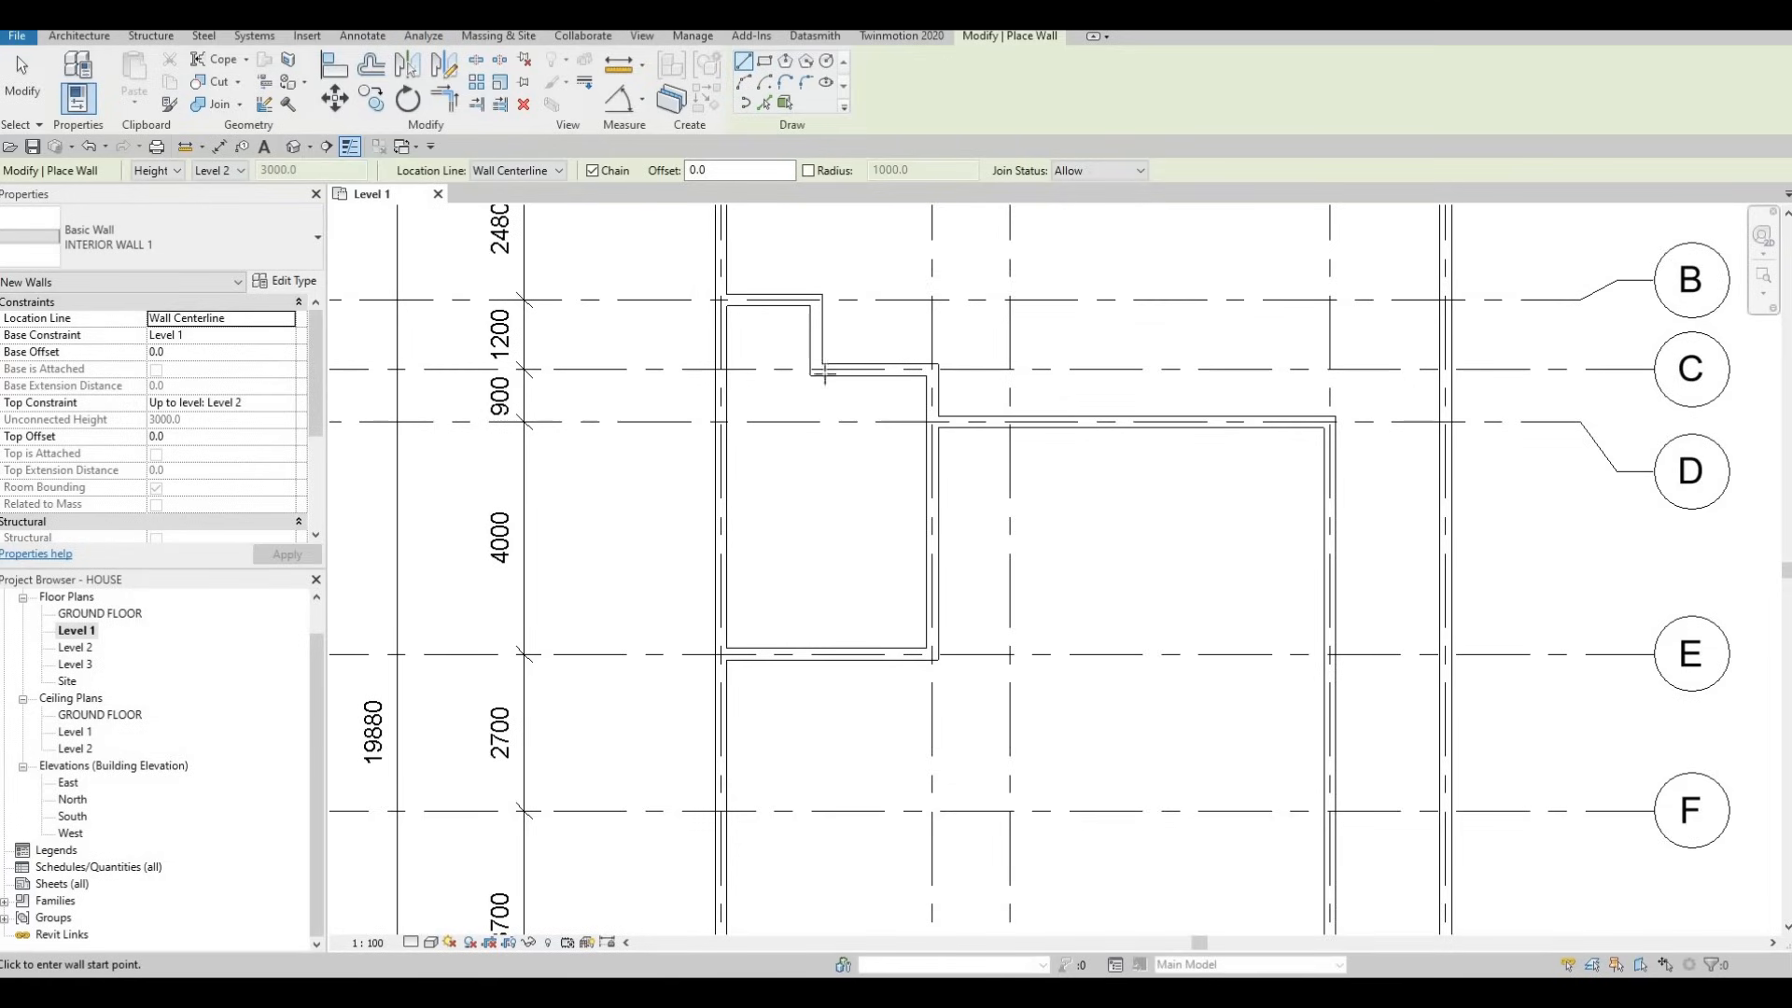
pyautogui.scroll(2, 825, 374)
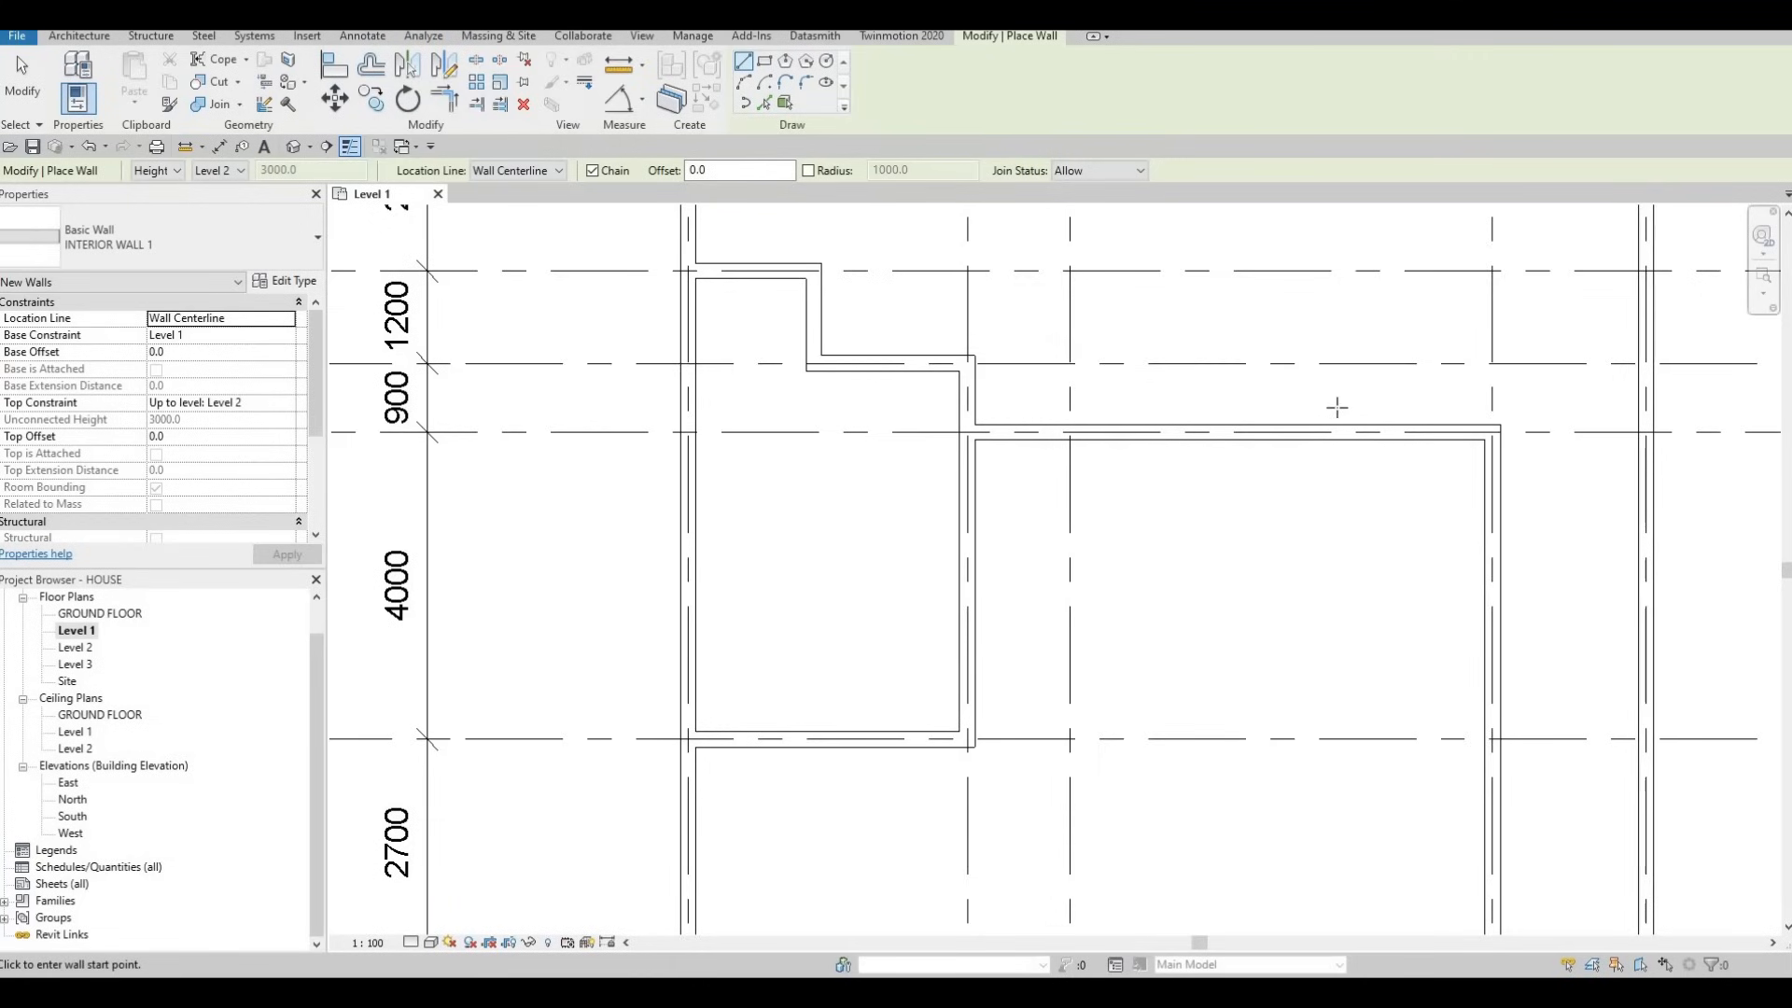
pyautogui.scroll(-1, 1341, 404)
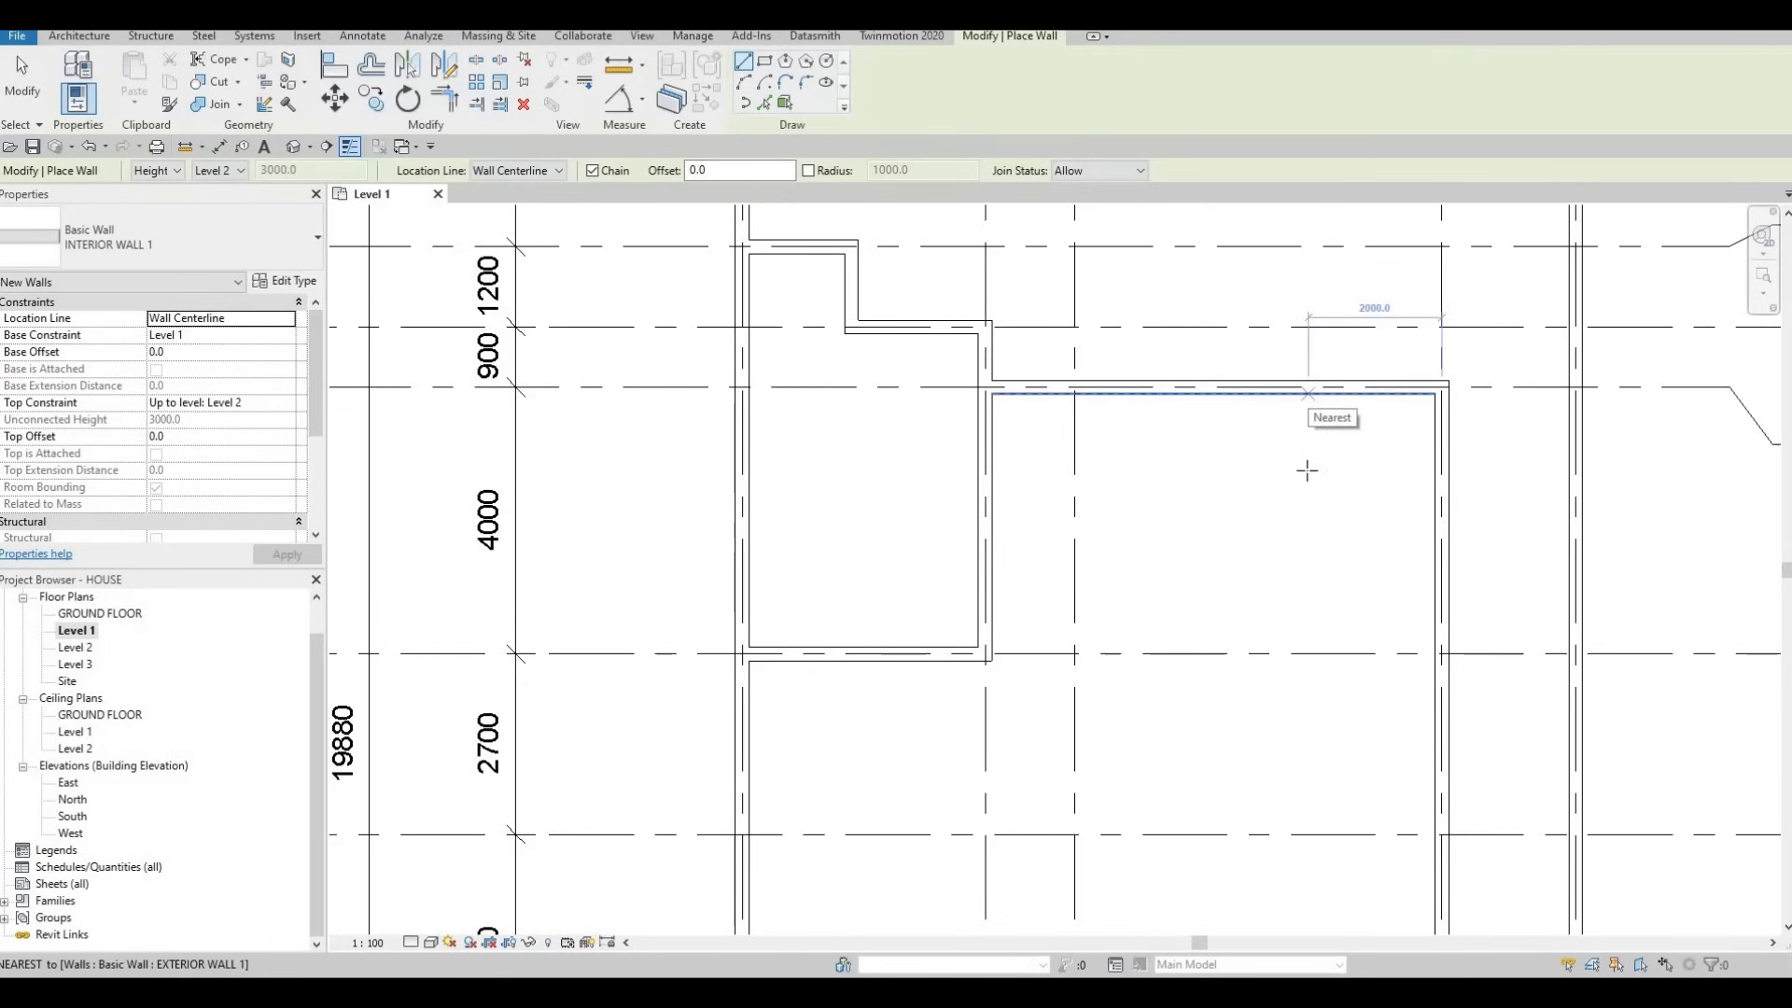
pyautogui.click(1306, 395)
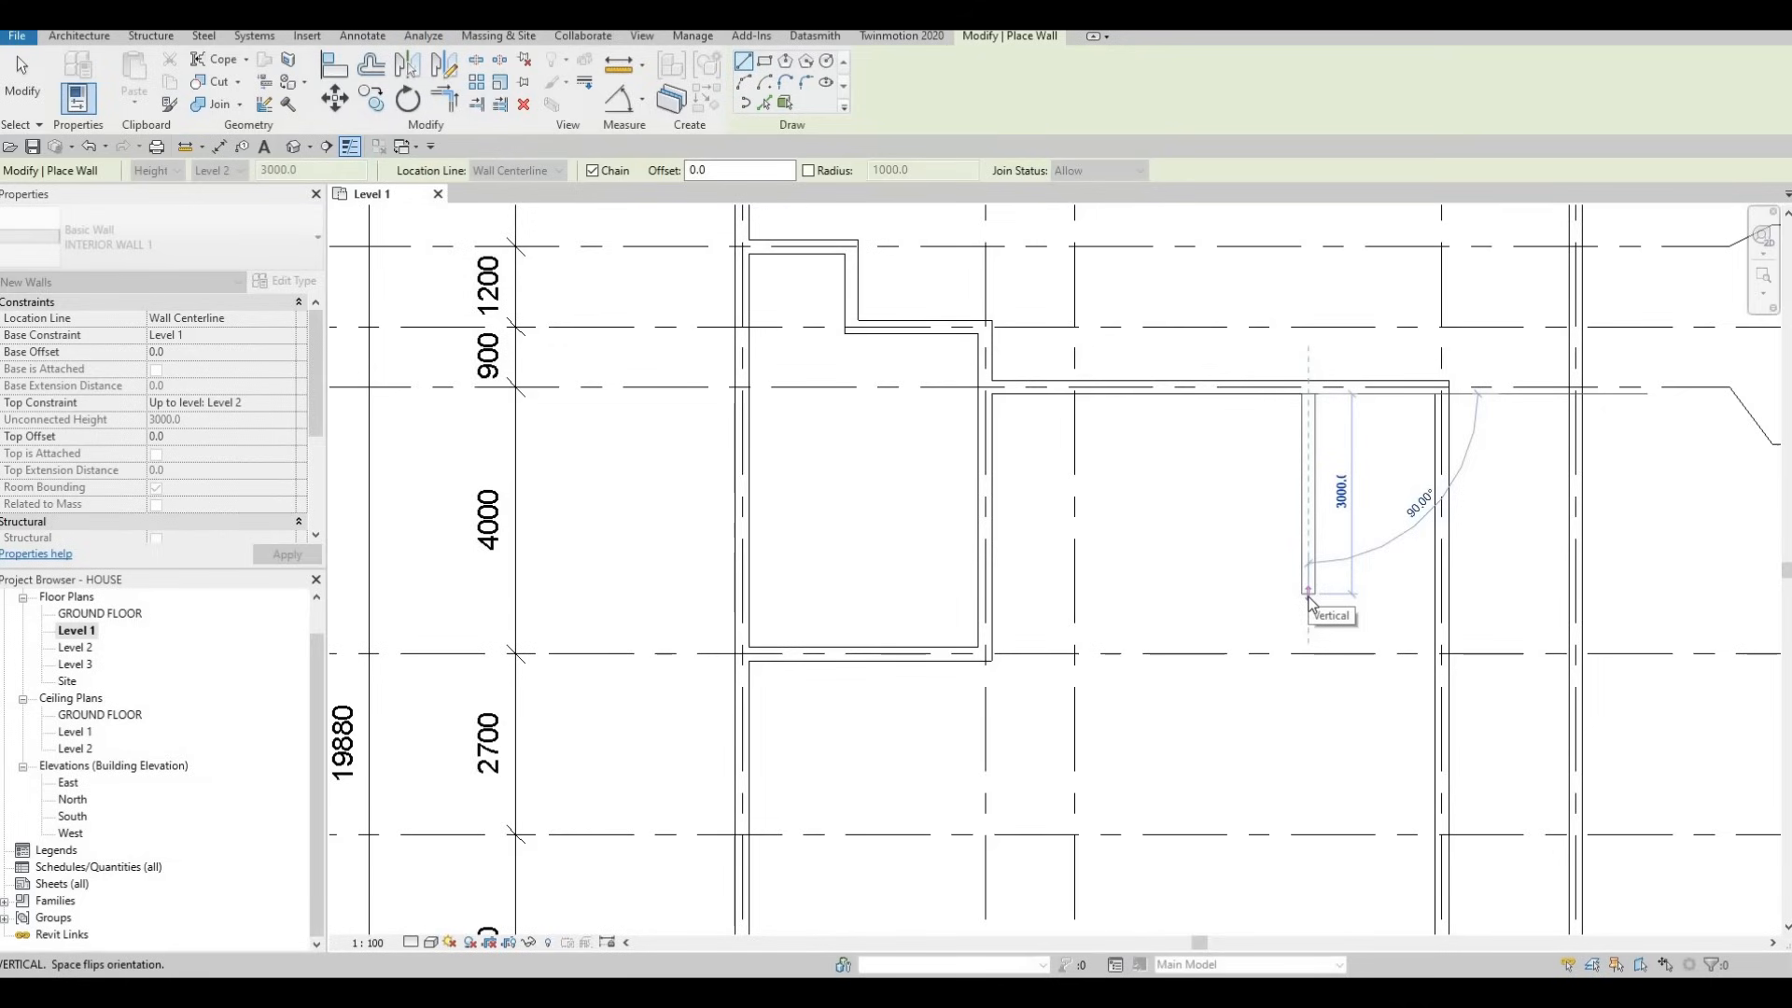
pyautogui.write('29')
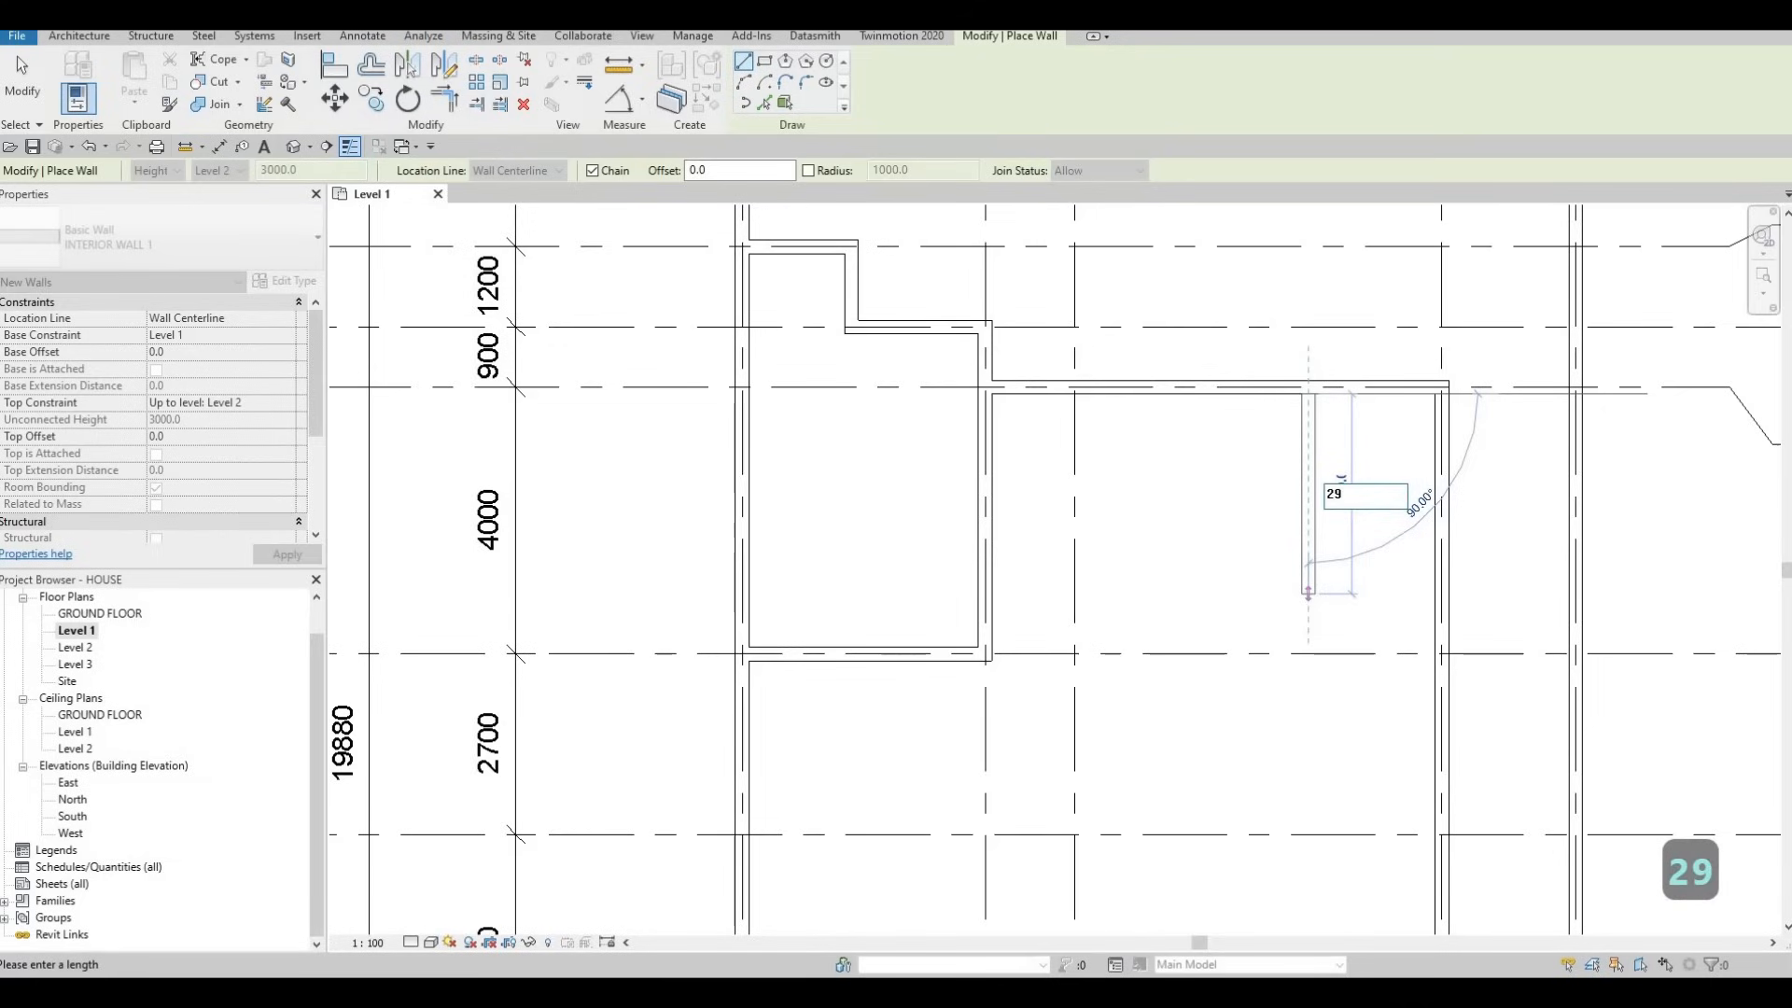
pyautogui.press('BackSpace')
pyautogui.write('800')
pyautogui.press('Return')
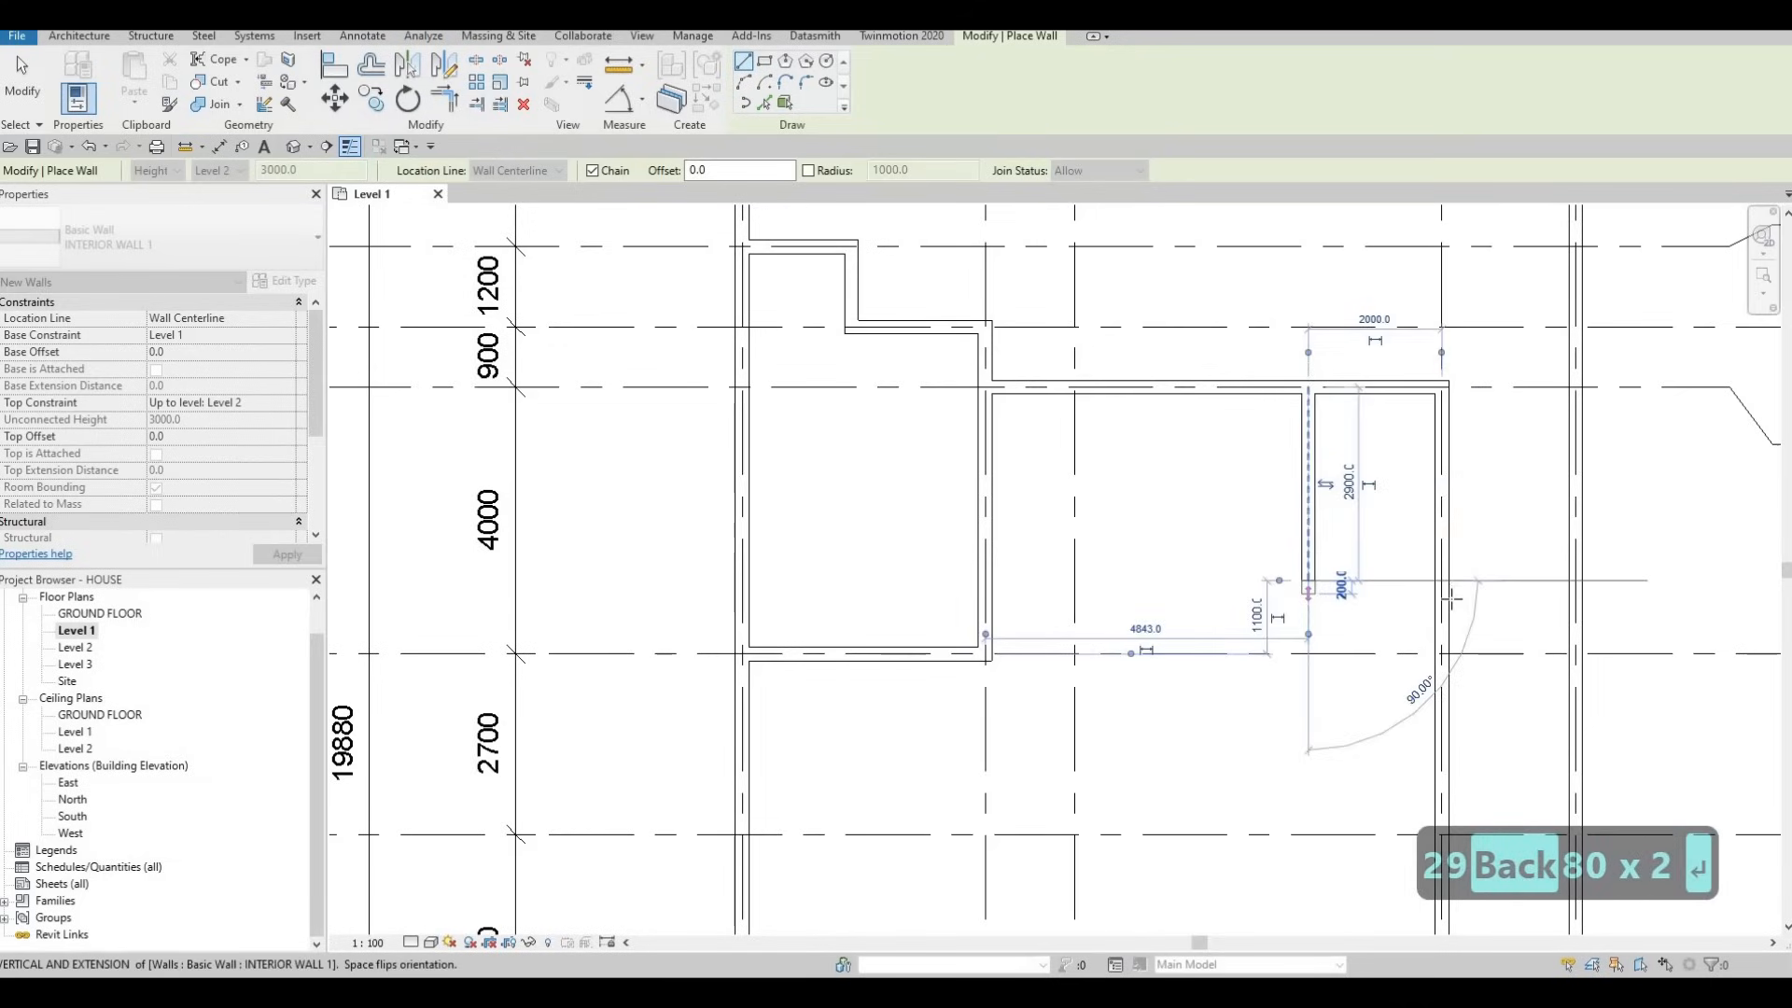
pyautogui.click(1443, 580)
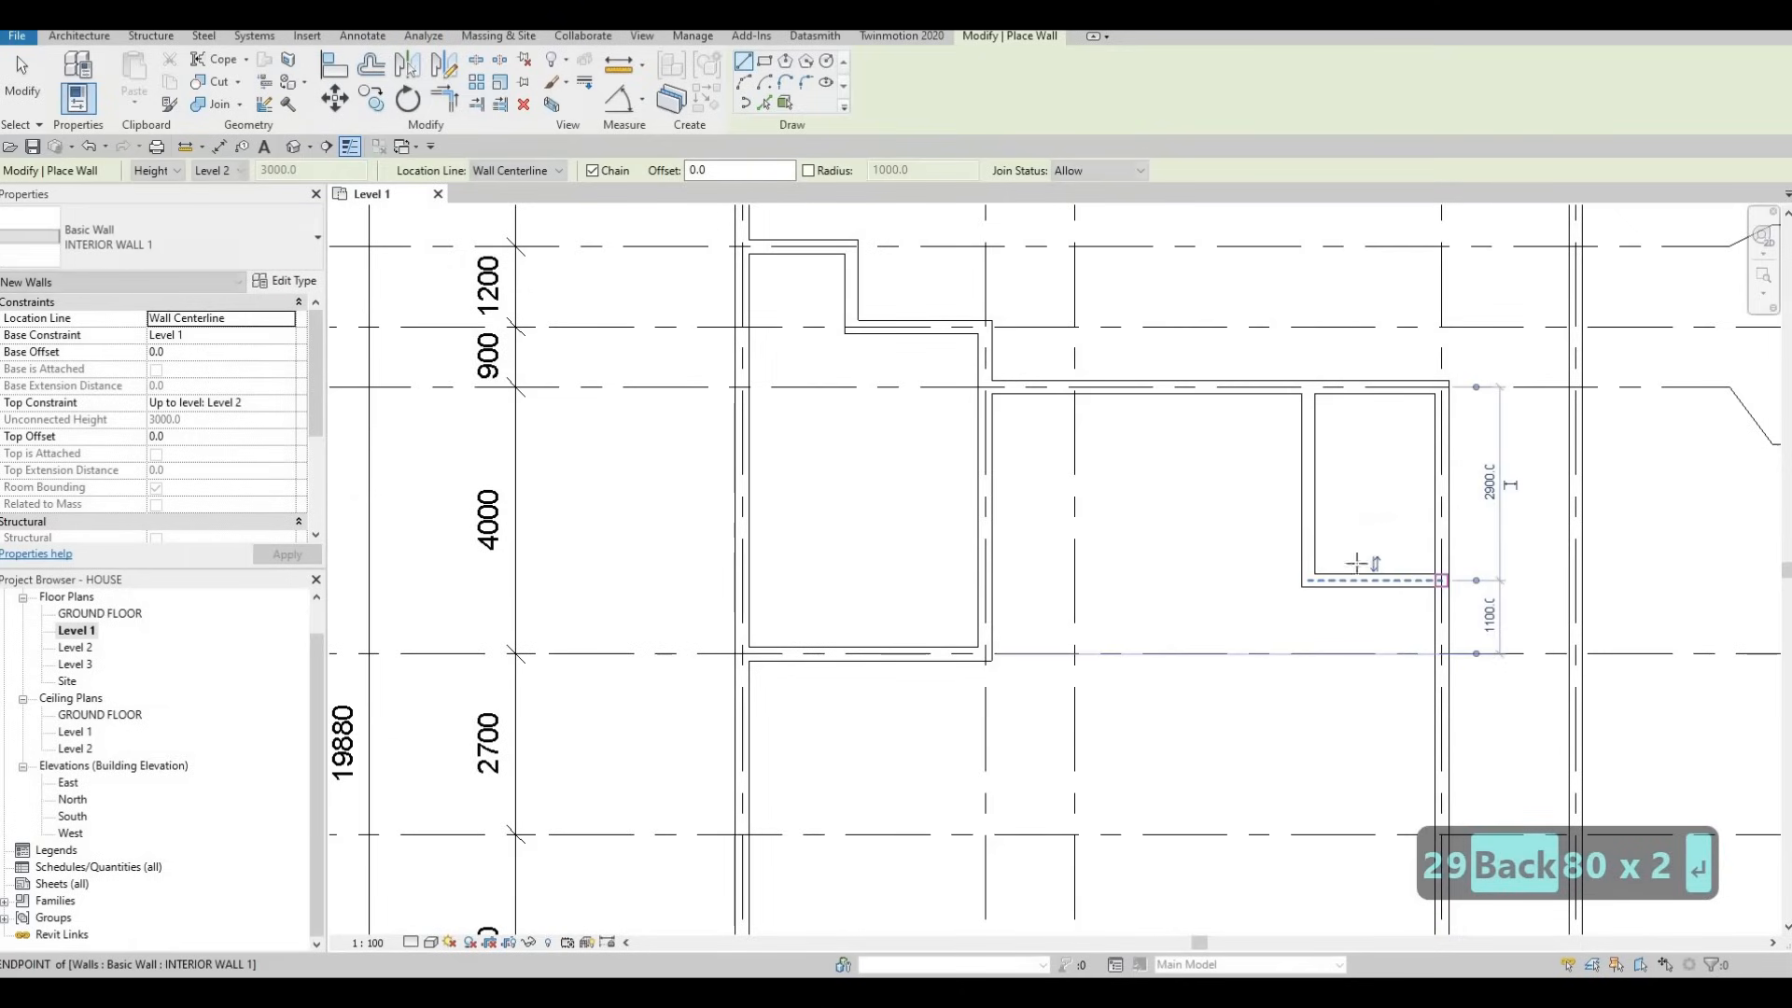
pyautogui.press('Escape')
pyautogui.press('Escape')
pyautogui.press('Escape')
# Check the temporary dimensions of the two interior walls enclosing the small room at grids D and 4.
pyautogui.click(1311, 532)
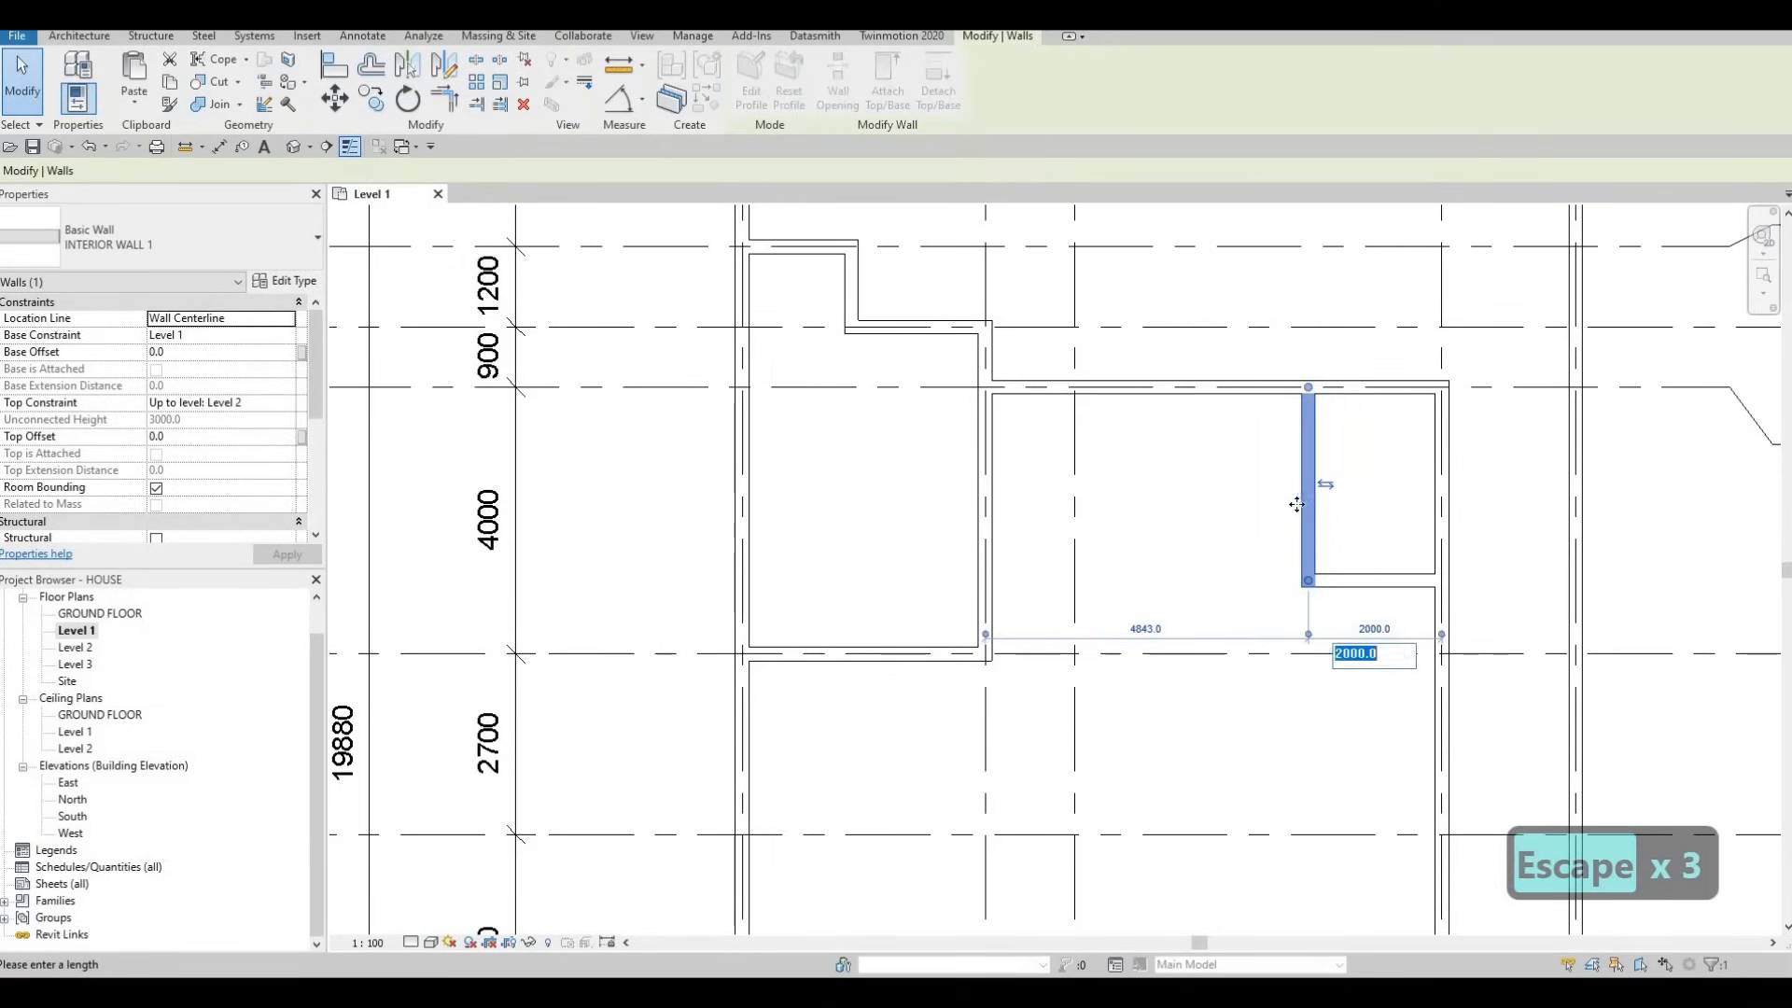
pyautogui.press('Escape')
pyautogui.press('Escape')
pyautogui.press('Escape')
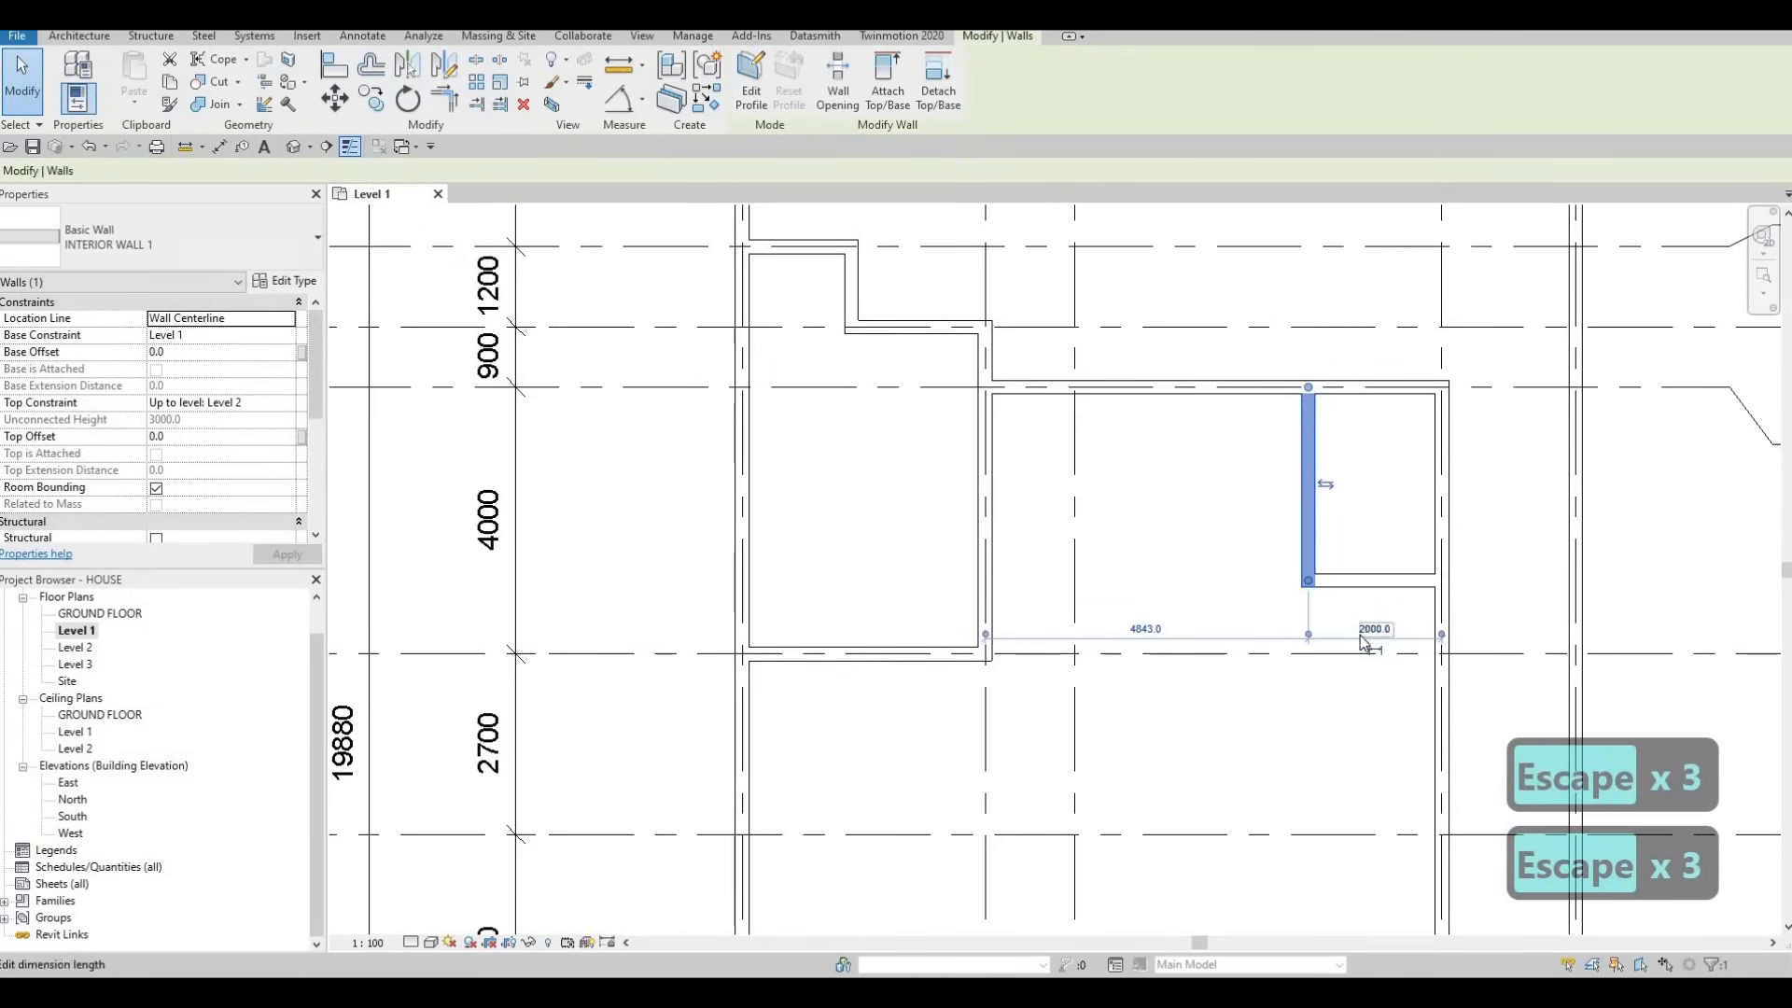
pyautogui.click(1373, 630)
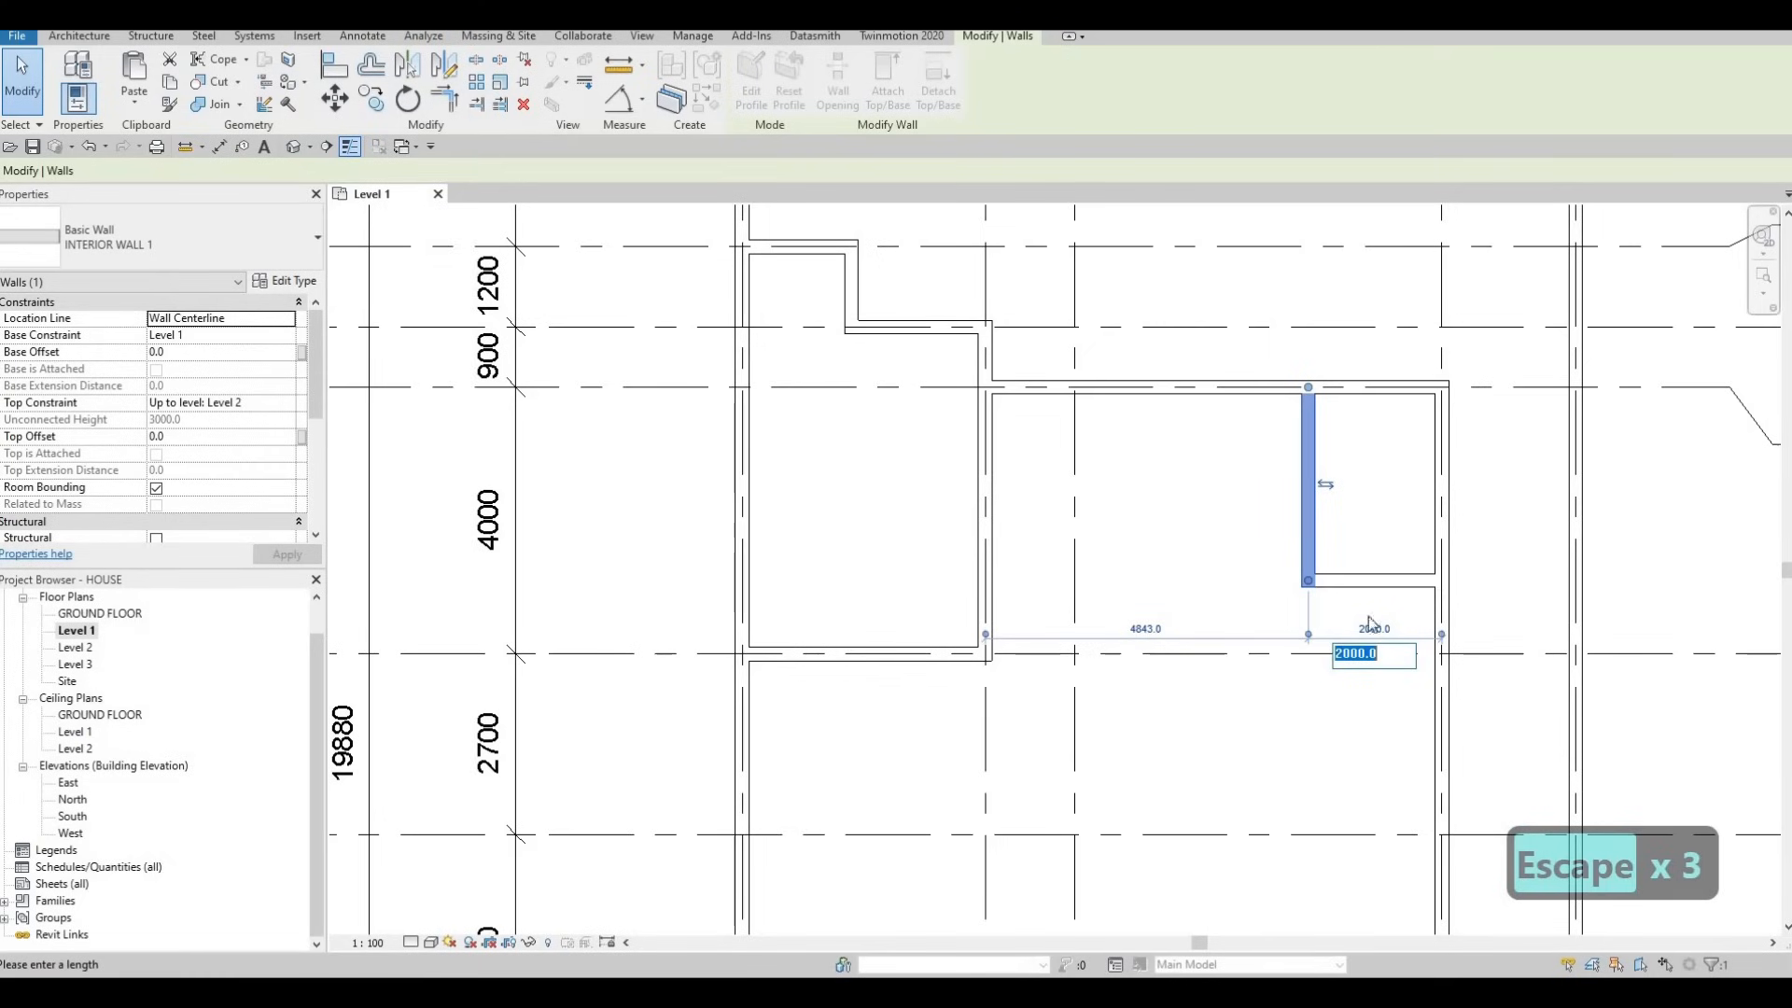
pyautogui.press('Escape')
pyautogui.press('Escape')
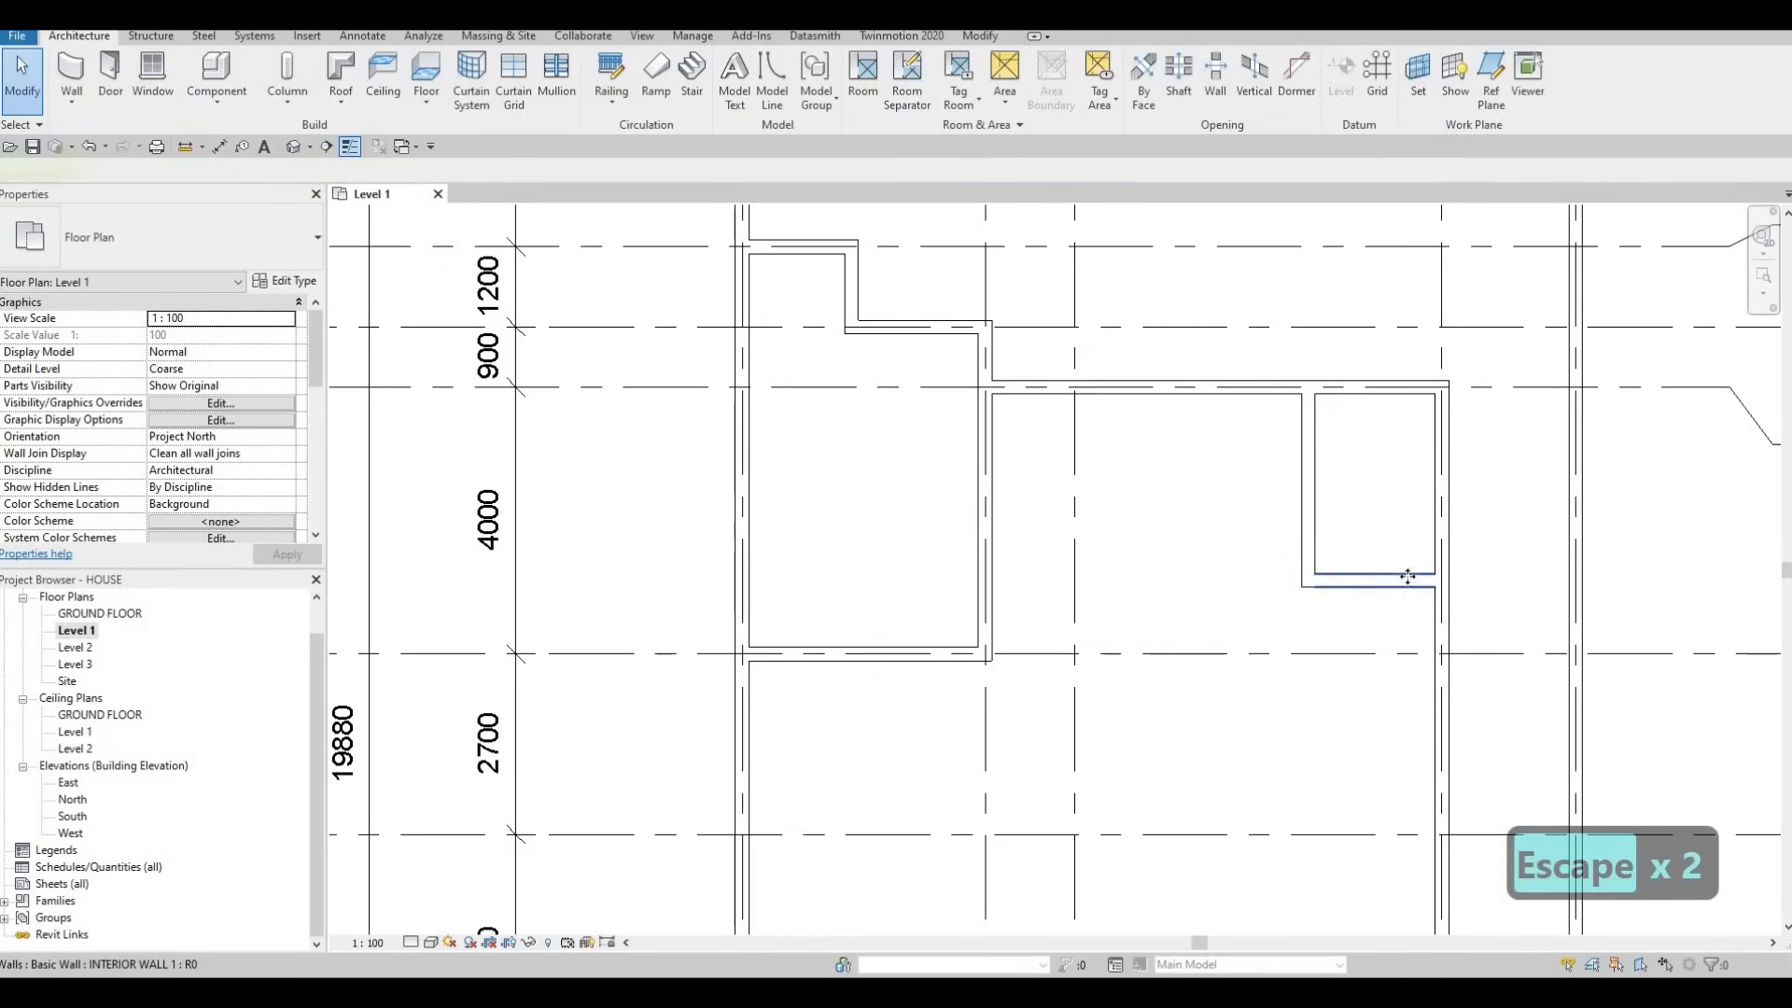
pyautogui.click(1363, 580)
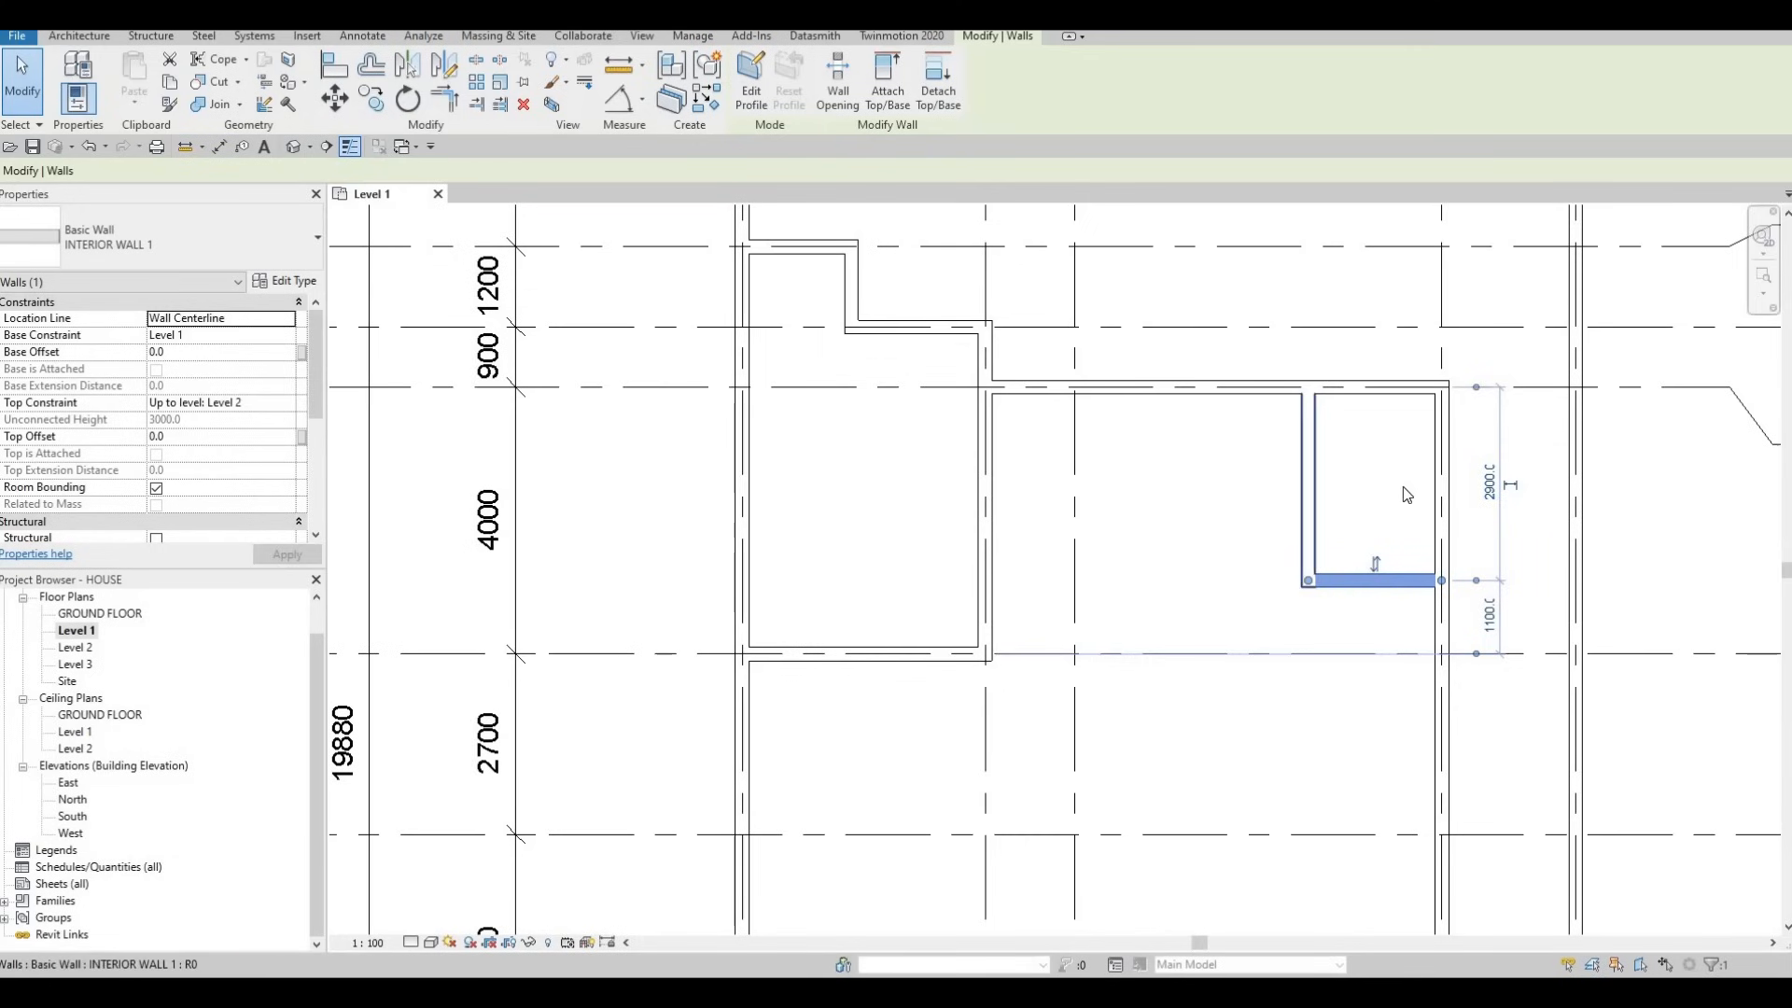
pyautogui.scroll(-4, 1403, 486)
pyautogui.press('Escape')
pyautogui.press('Escape')
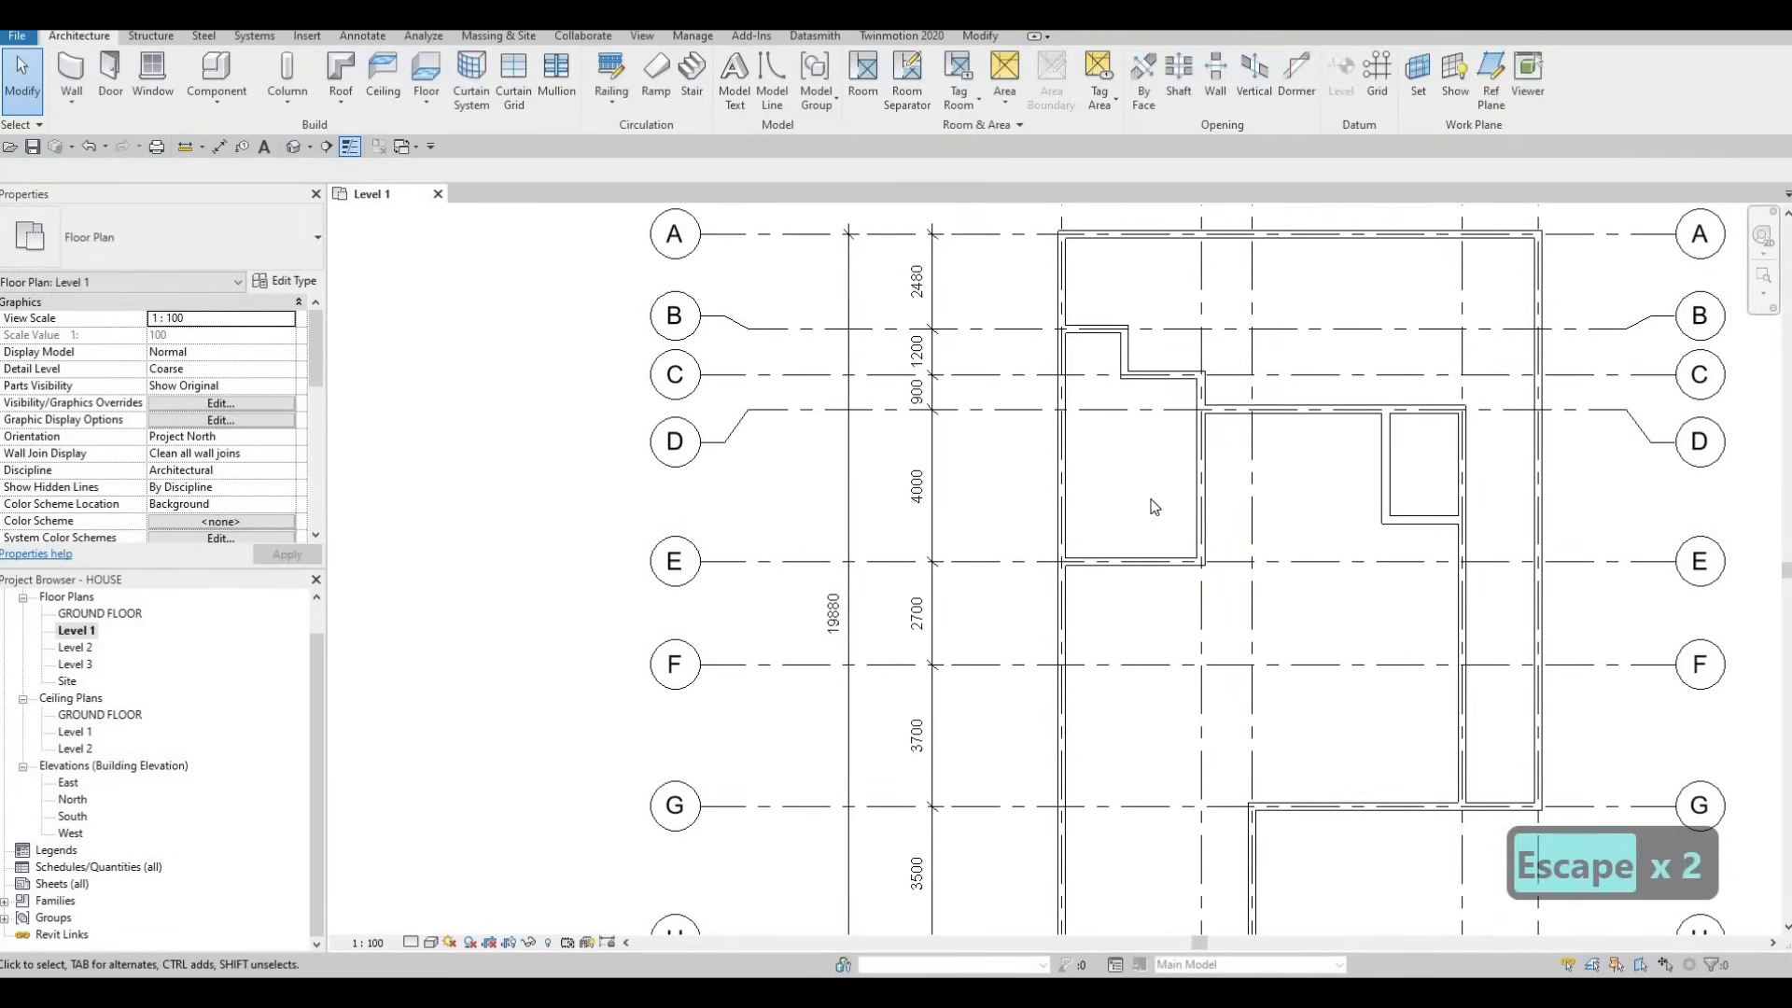
# Inspect the temporary dimensions of the interior walls along grid 2 and grid E.
pyautogui.click(1202, 478)
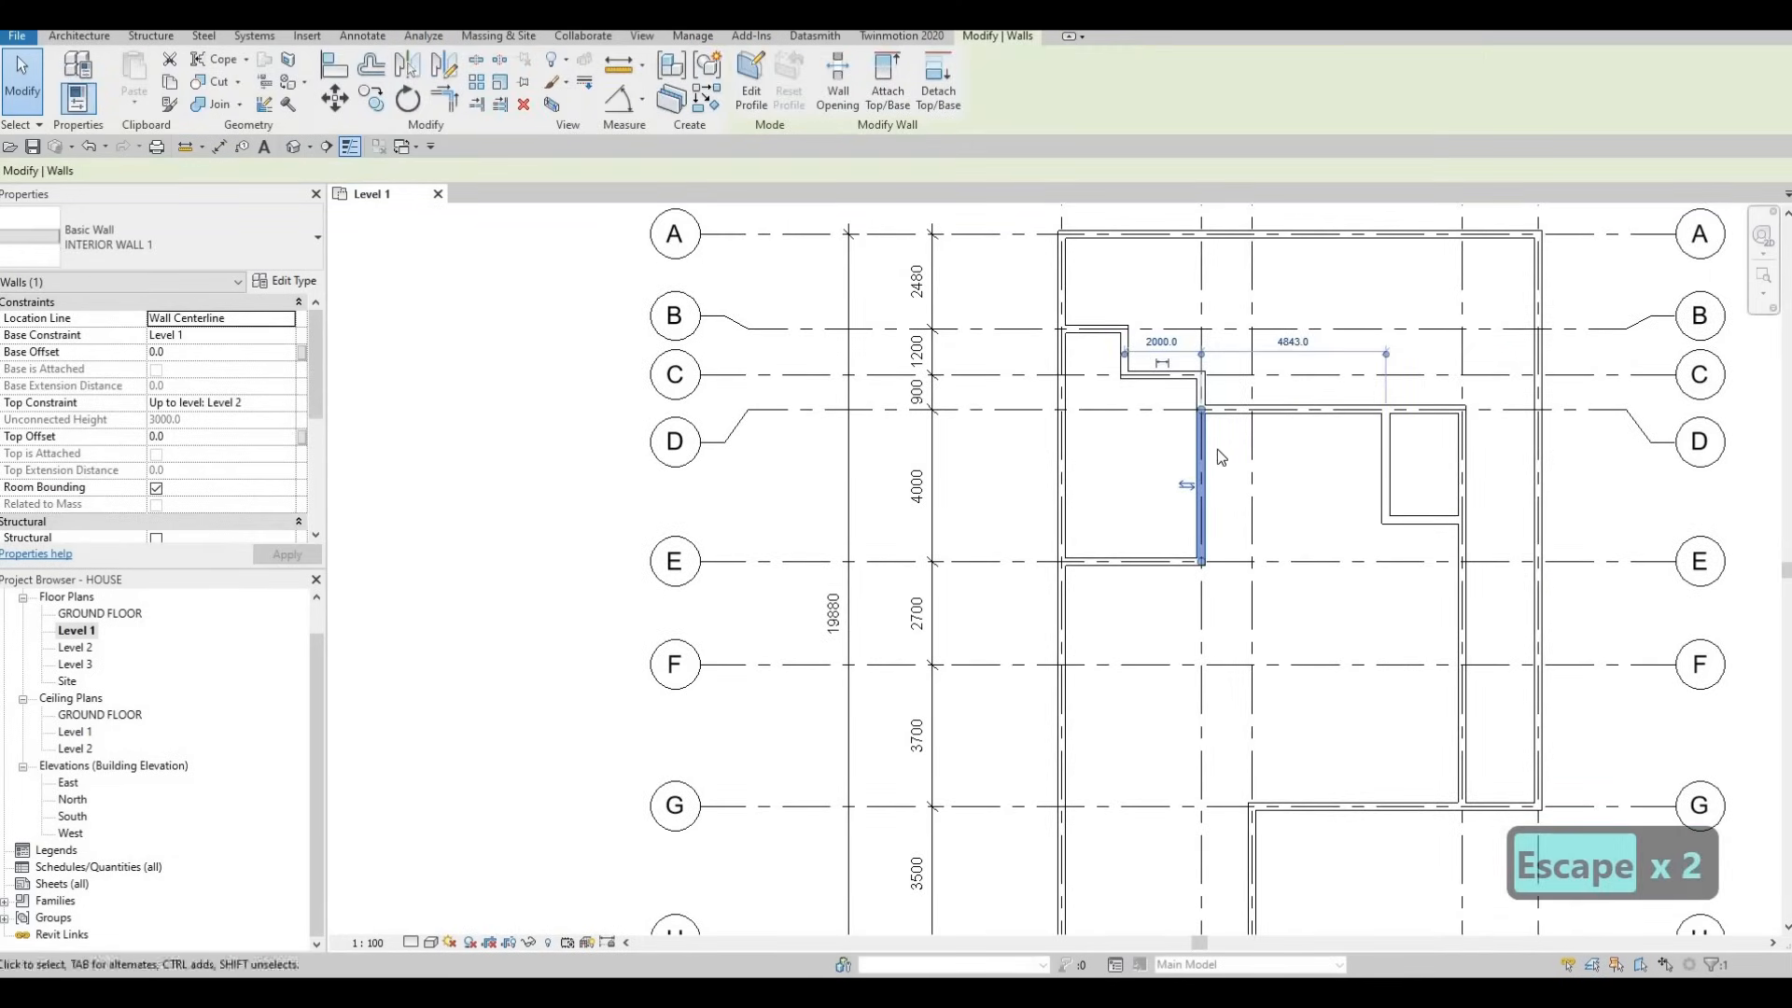
pyautogui.press('Escape')
pyautogui.click(1163, 563)
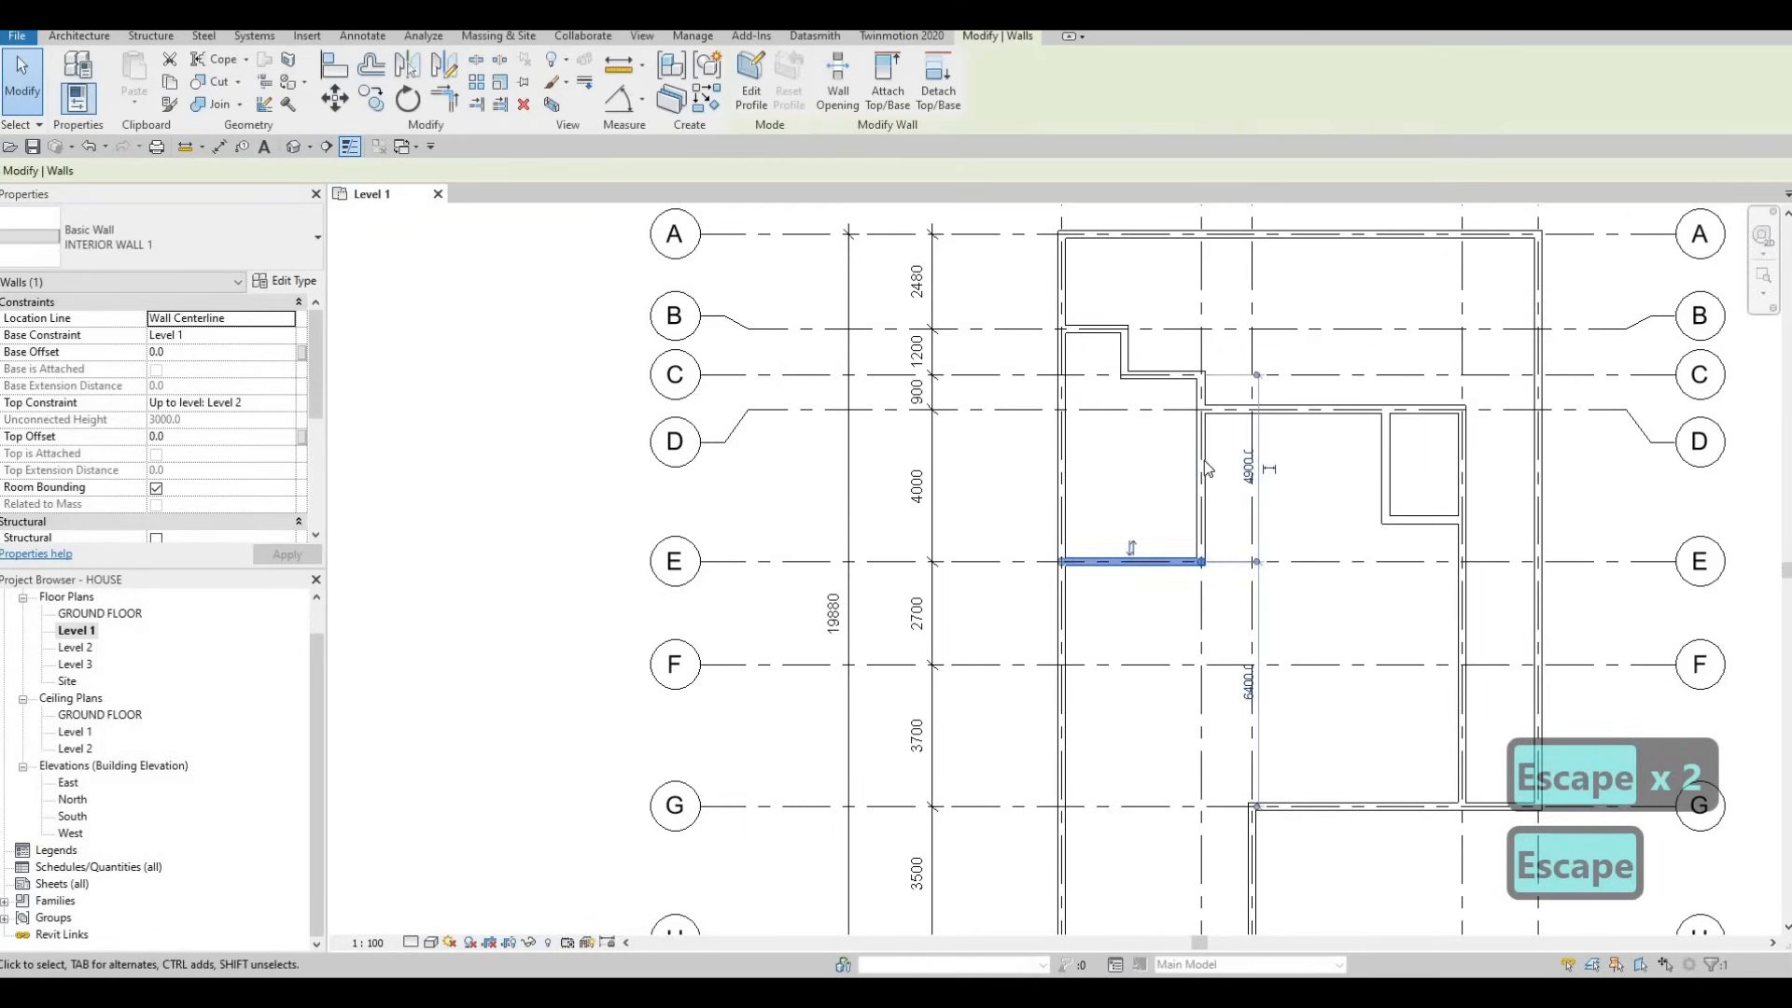
pyautogui.press('Escape')
pyautogui.click(1202, 465)
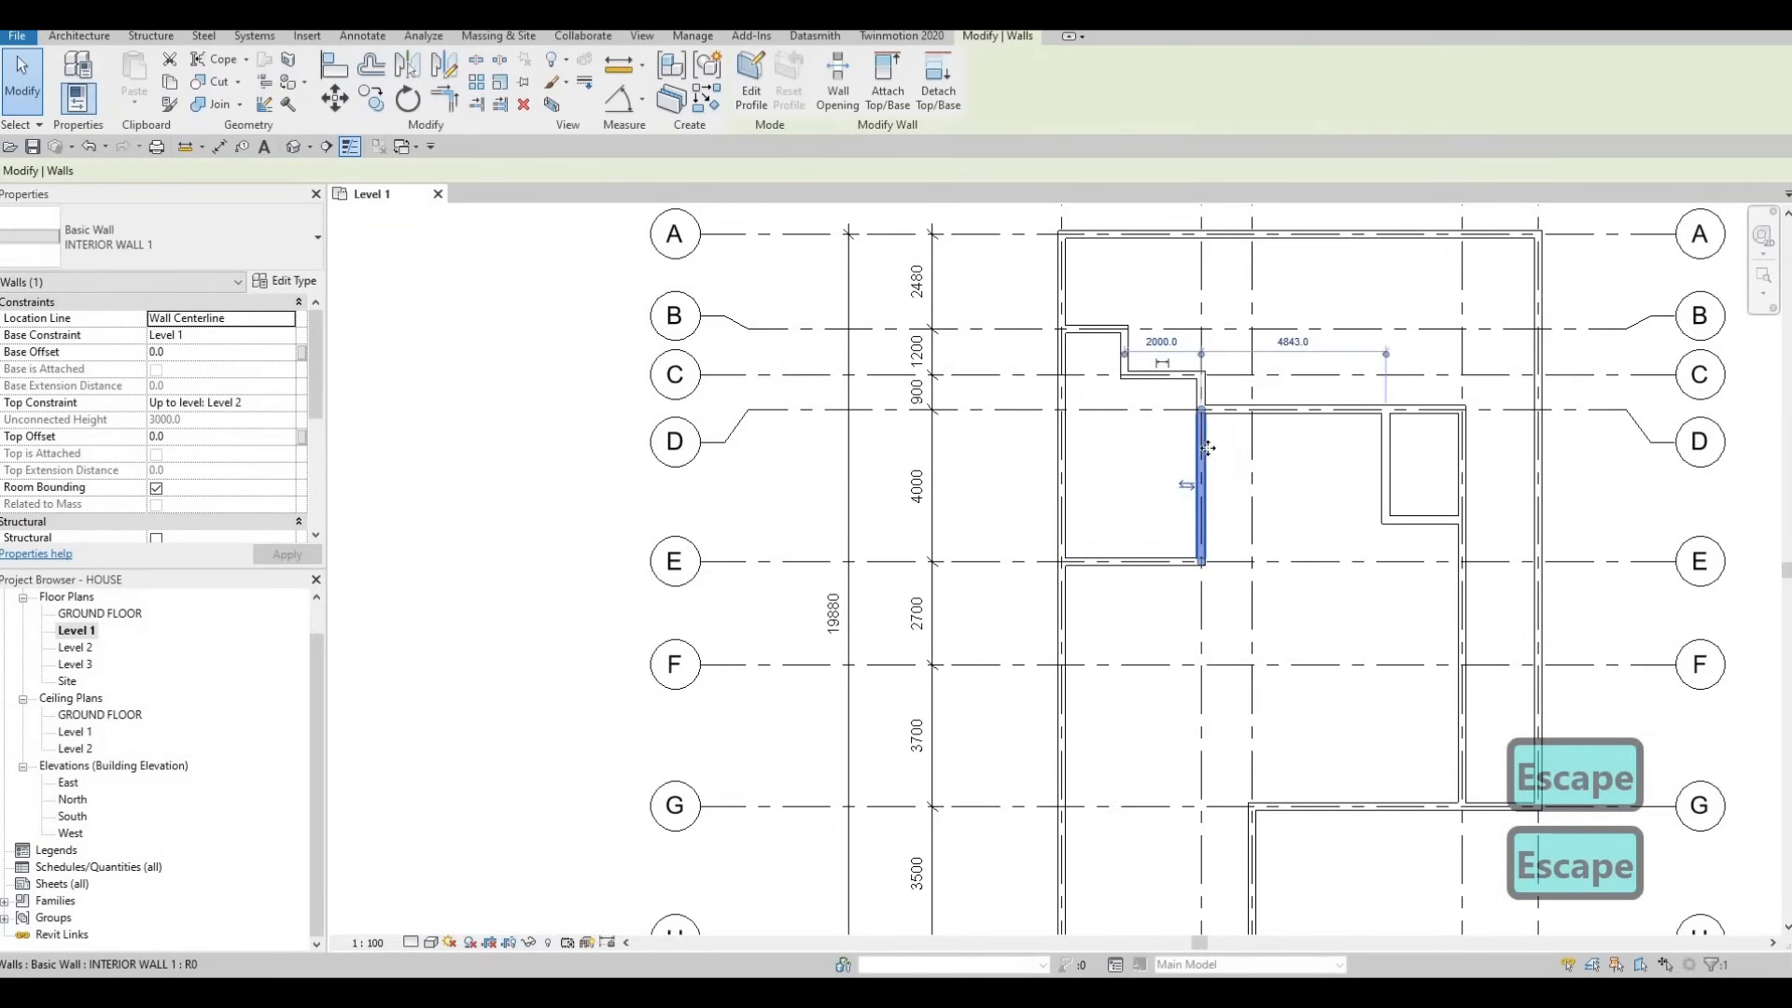
pyautogui.press('Escape')
# Try moving the small room's vertical wall to about 3400 mm from the grid 4 wall, and undo the move.
pyautogui.click(1385, 455)
pyautogui.moveTo(1386, 457); pyautogui.dragTo(1336, 465)
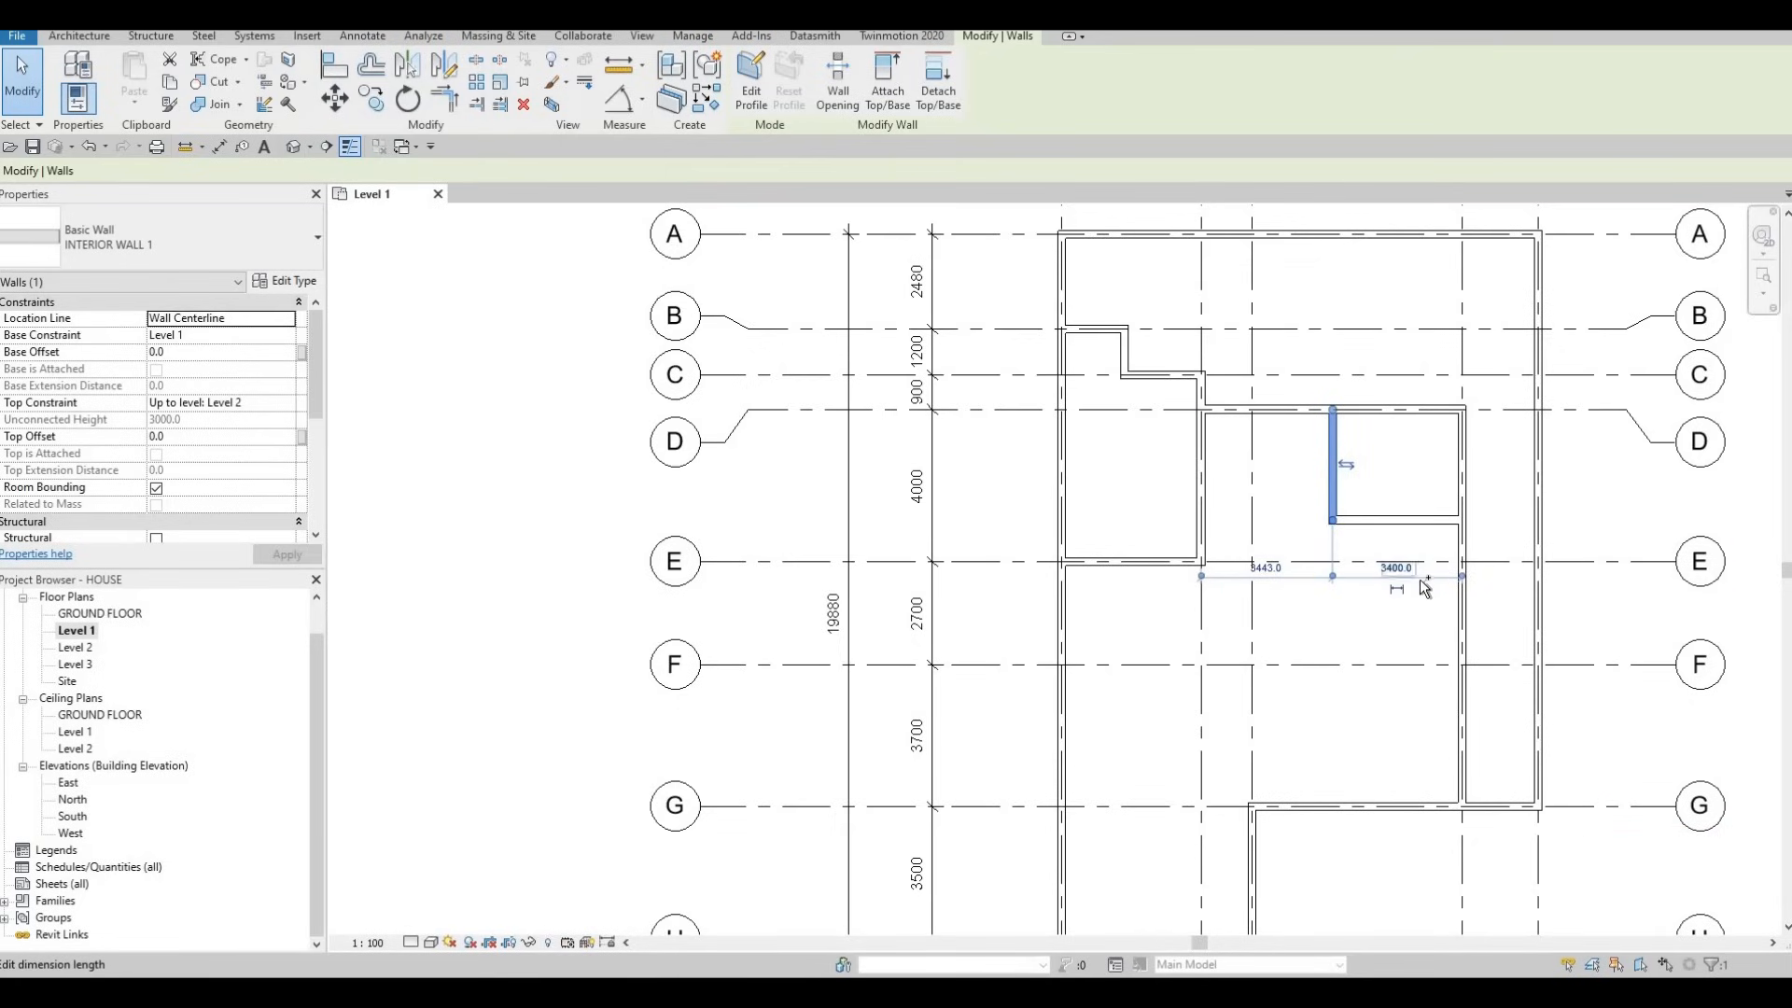
pyautogui.hotkey('ctrl', 'z')
pyautogui.scroll(1, 1393, 557)
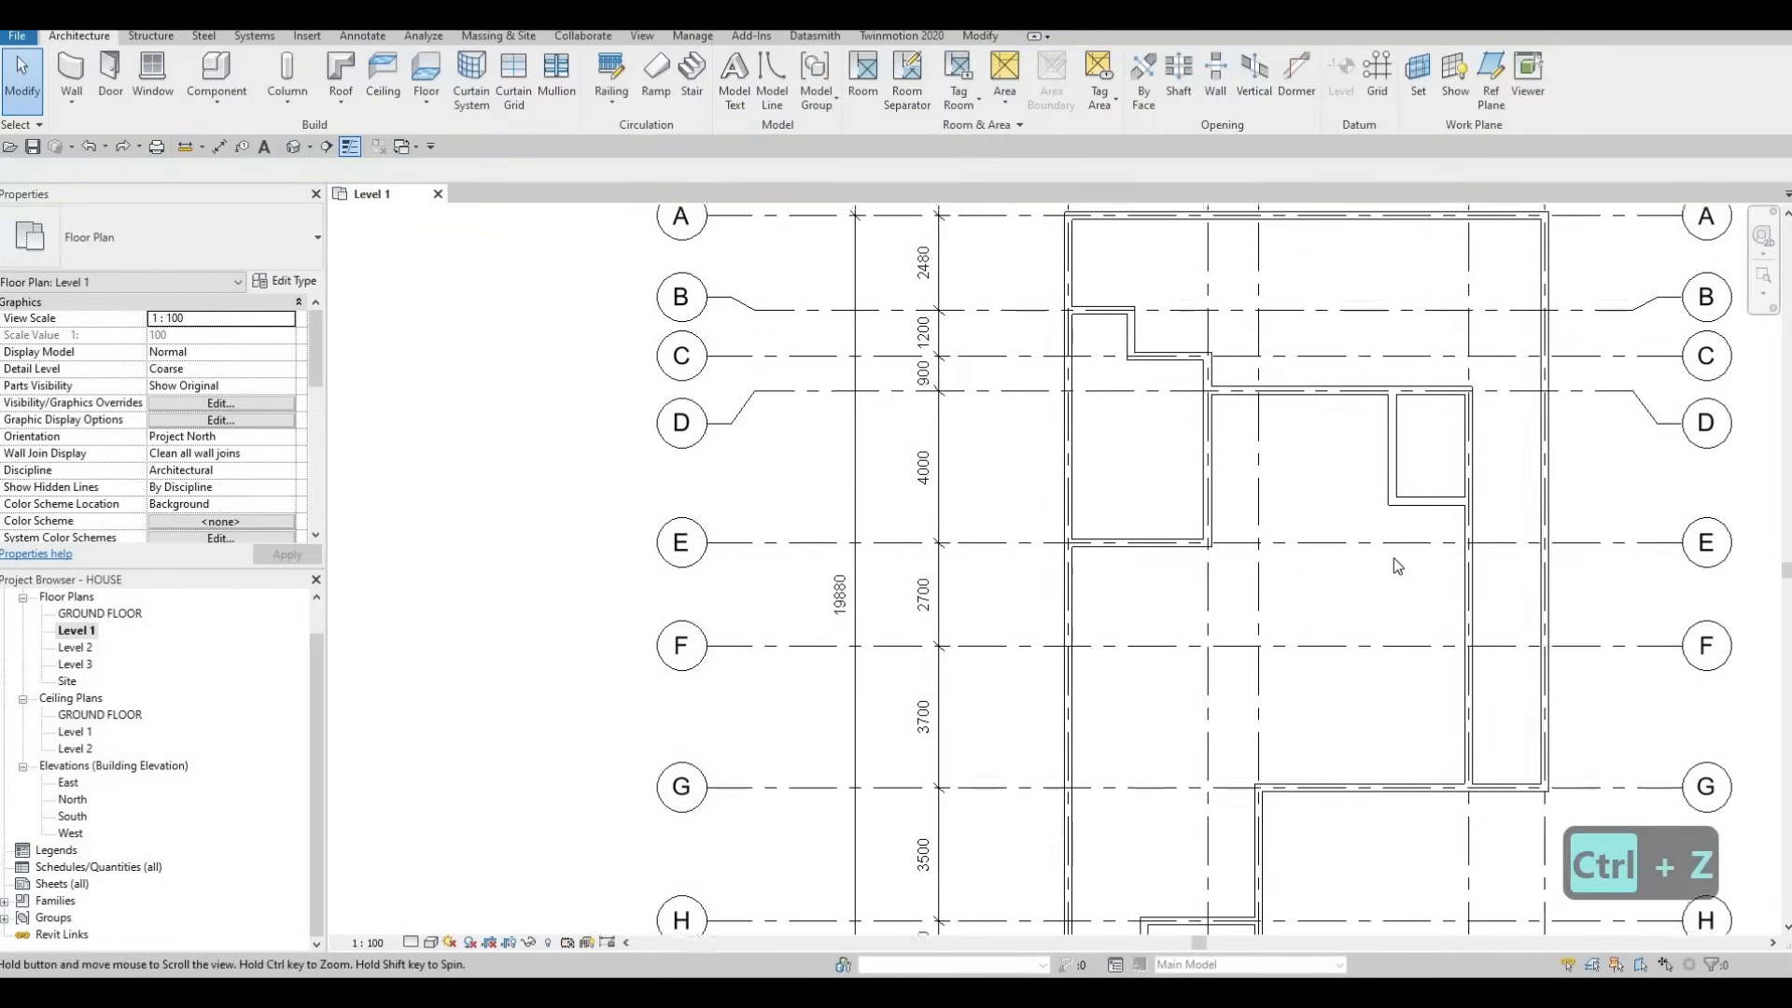
pyautogui.press('Escape')
# Draw an INTERIOR WALL 1 wall about 3200 mm down from the grid E wall, between grids 1 and 2.
pyautogui.scroll(-1, 1391, 562)
pyautogui.scroll(-2, 1693, 562)
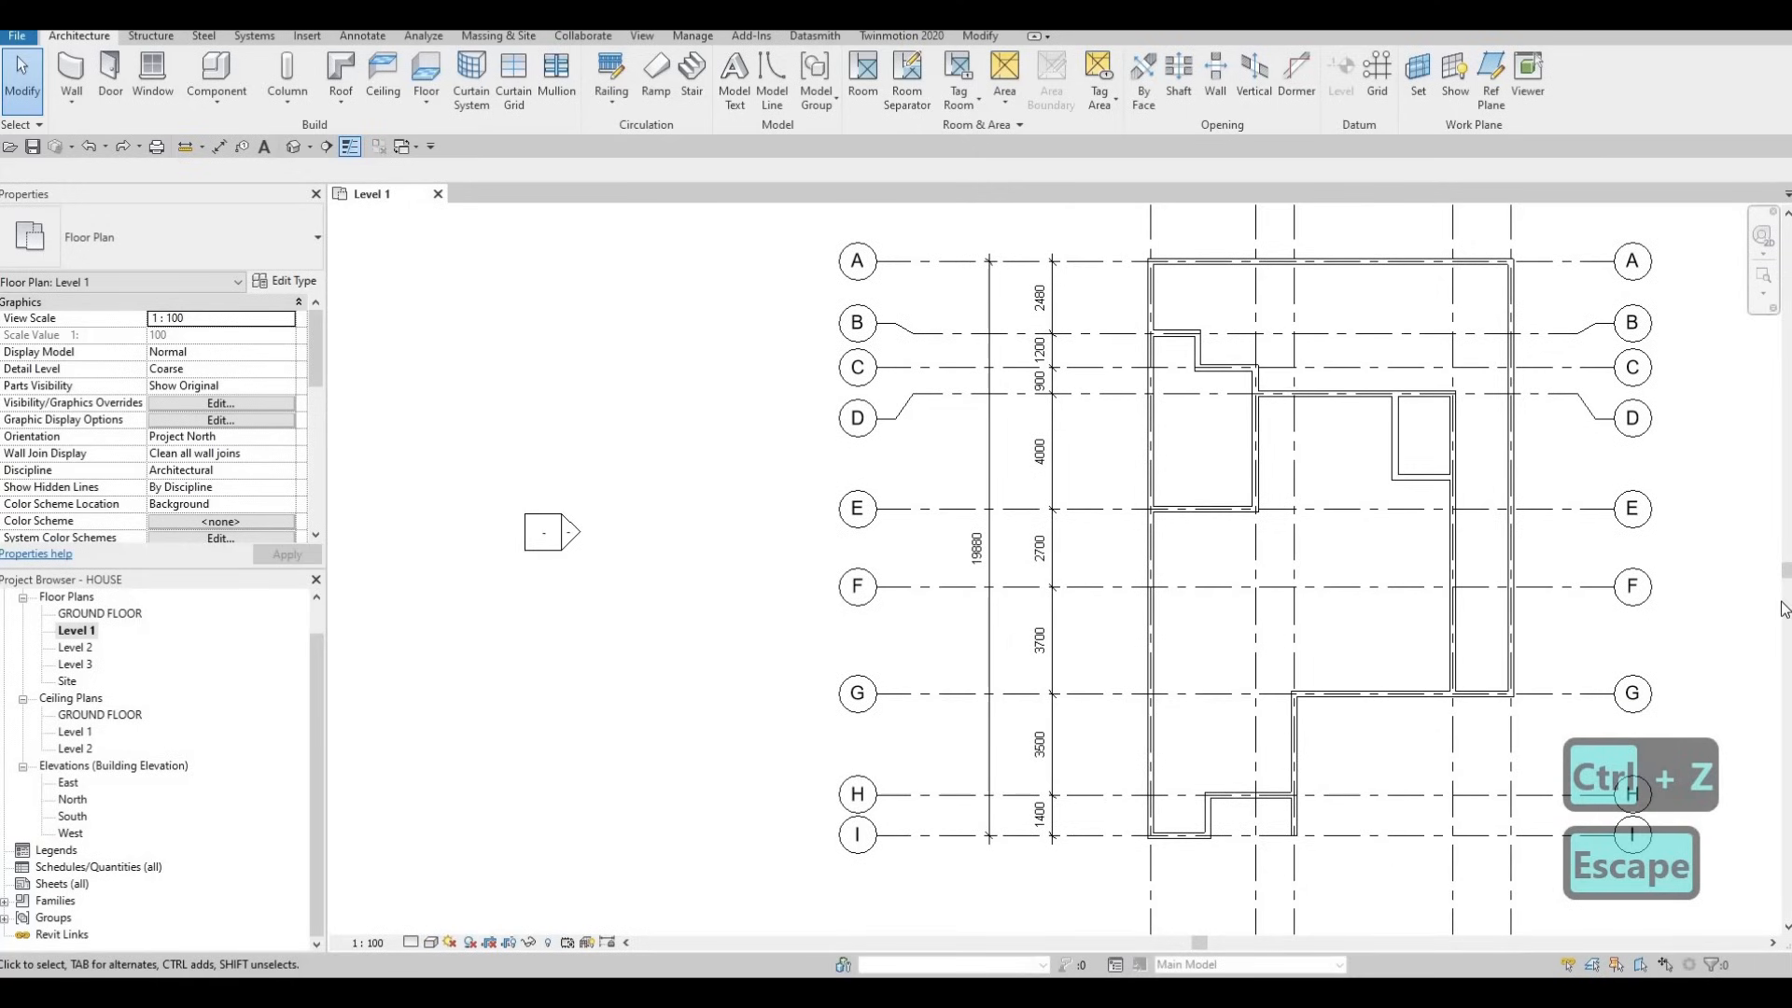
pyautogui.moveTo(1187, 520); pyautogui.dragTo(1193, 514, button='middle')
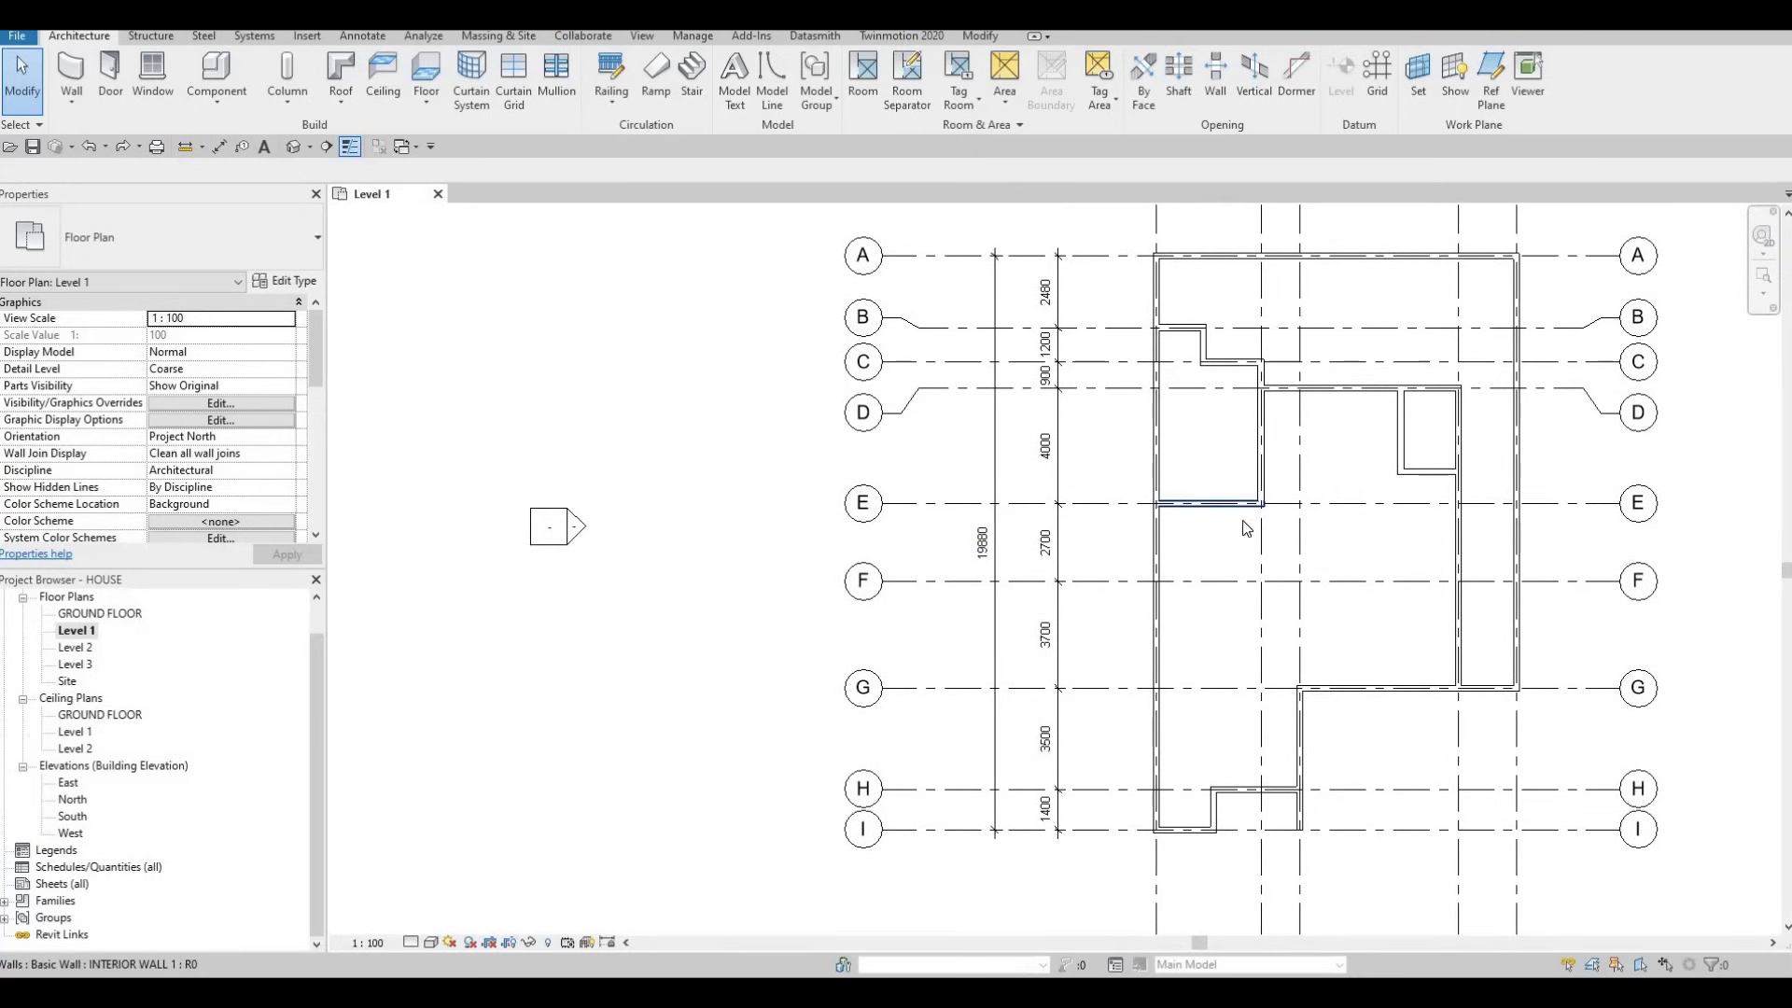
pyautogui.scroll(1, 1225, 506)
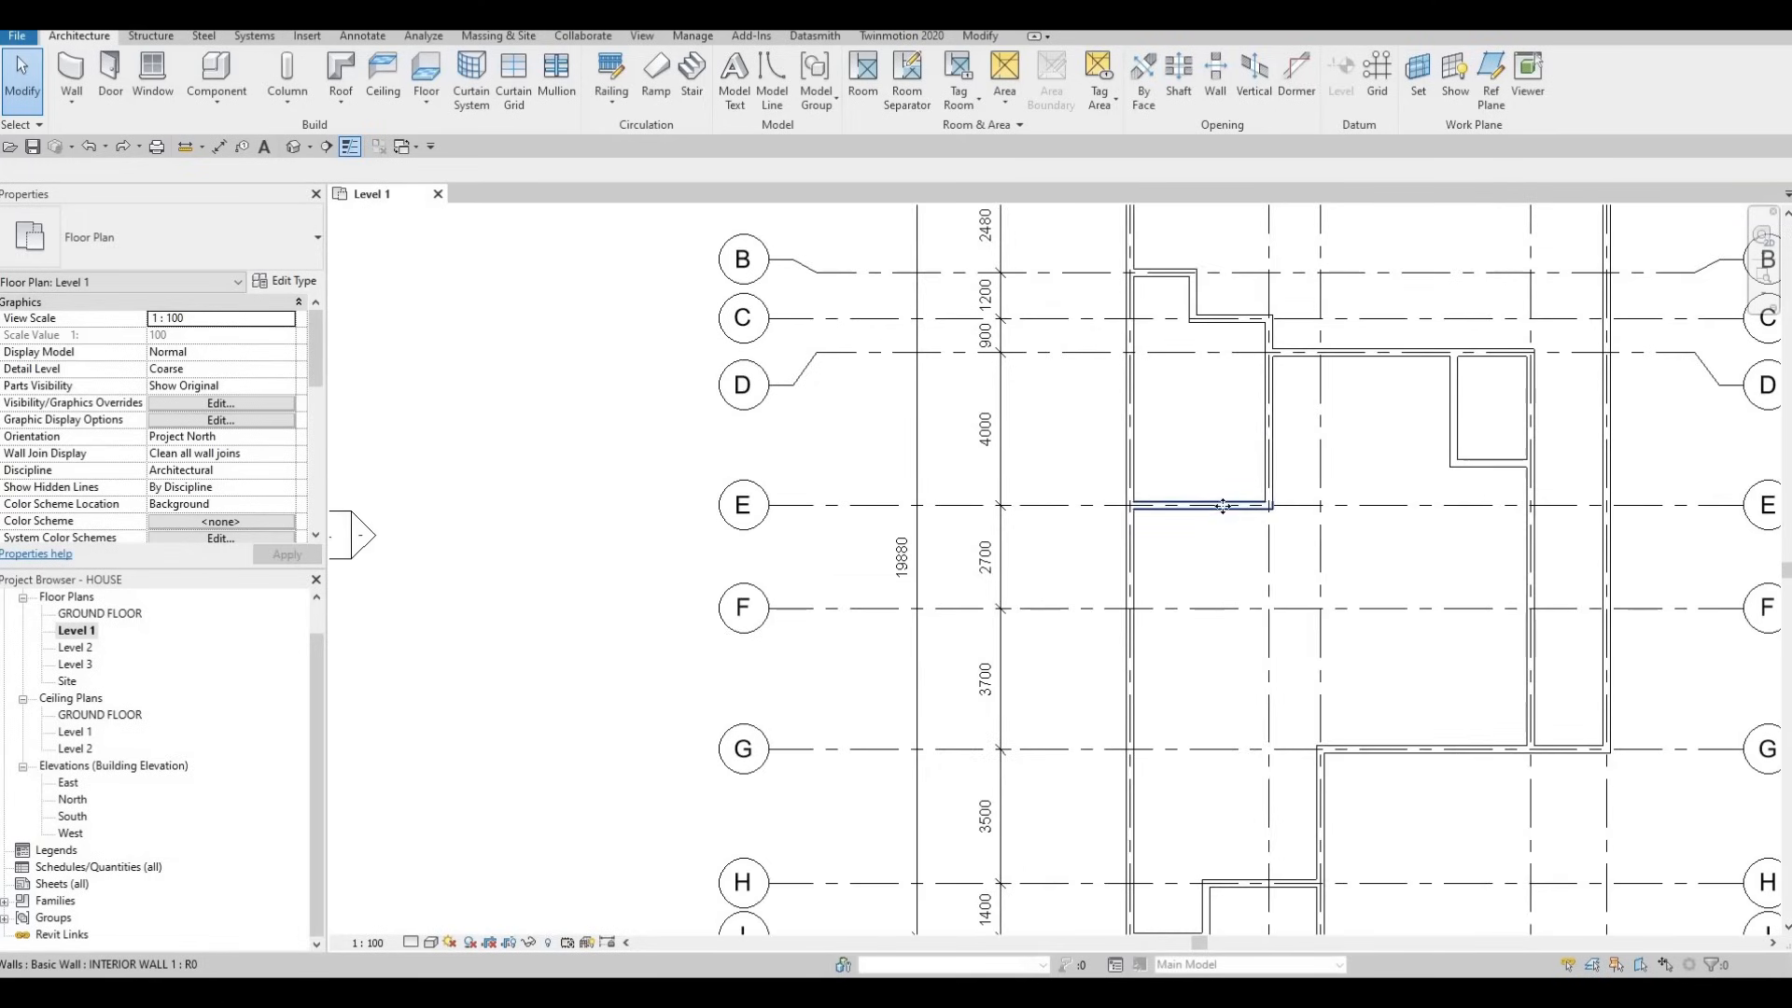
pyautogui.click(1227, 505)
pyautogui.press('c')
pyautogui.press('s')
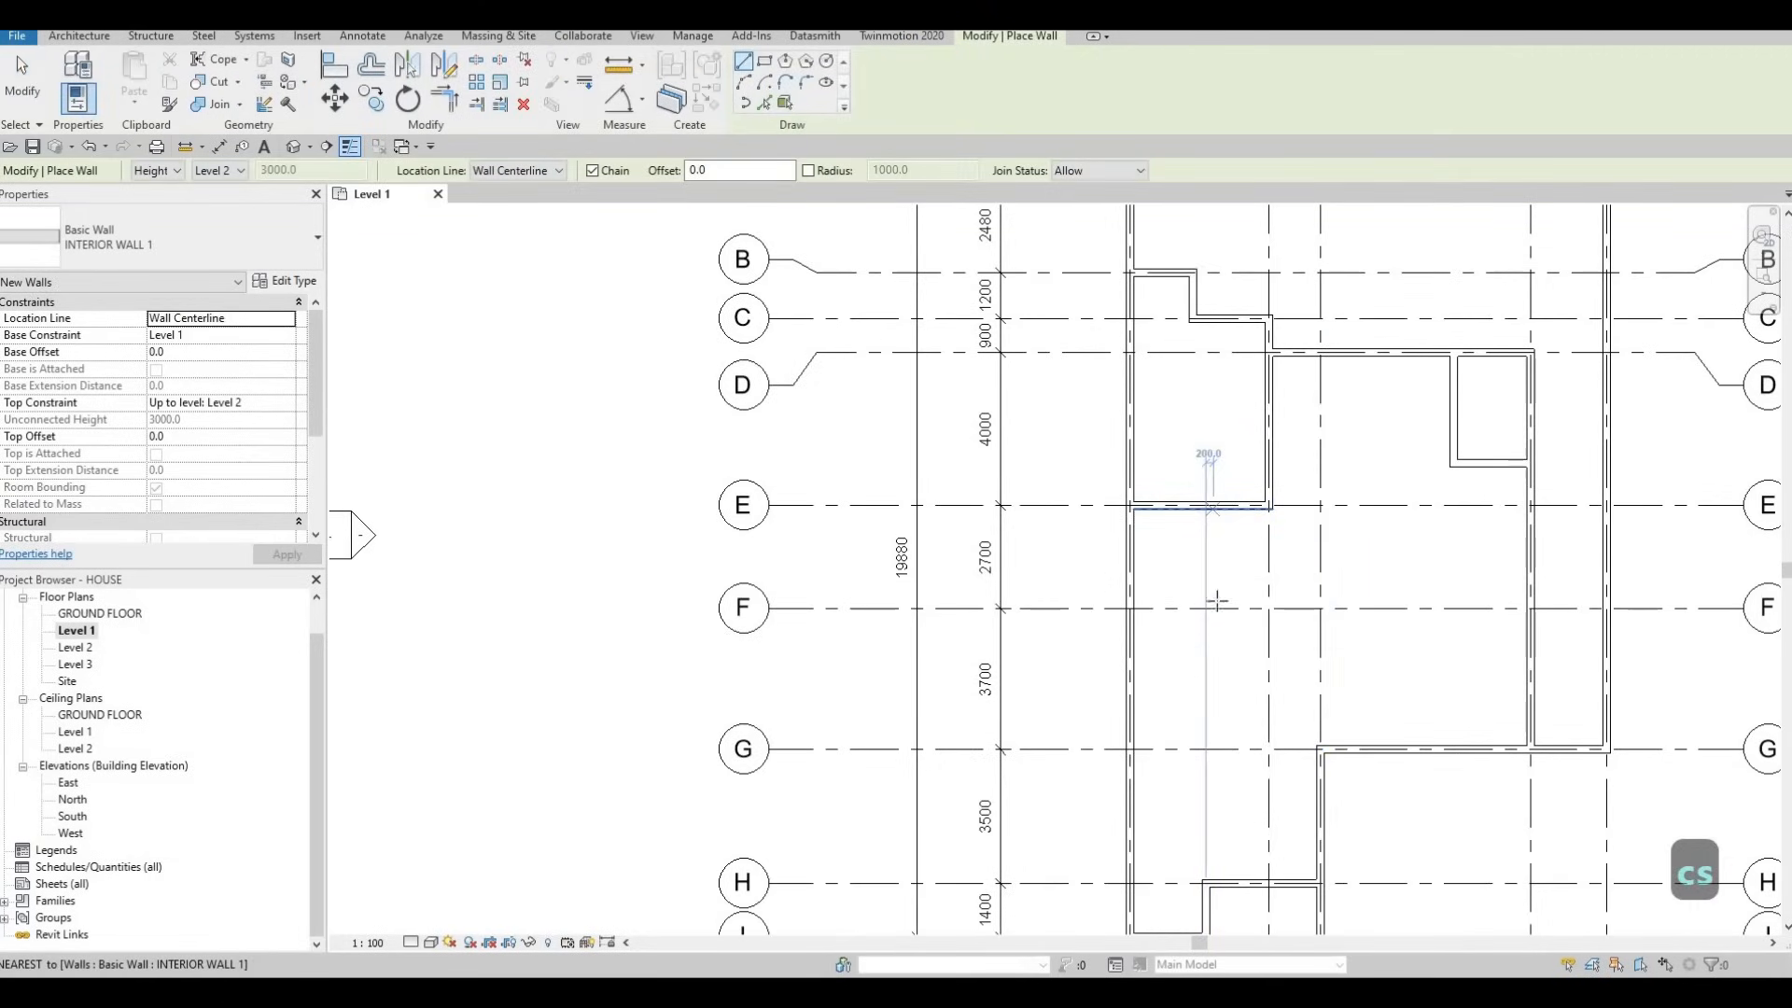
pyautogui.click(1211, 509)
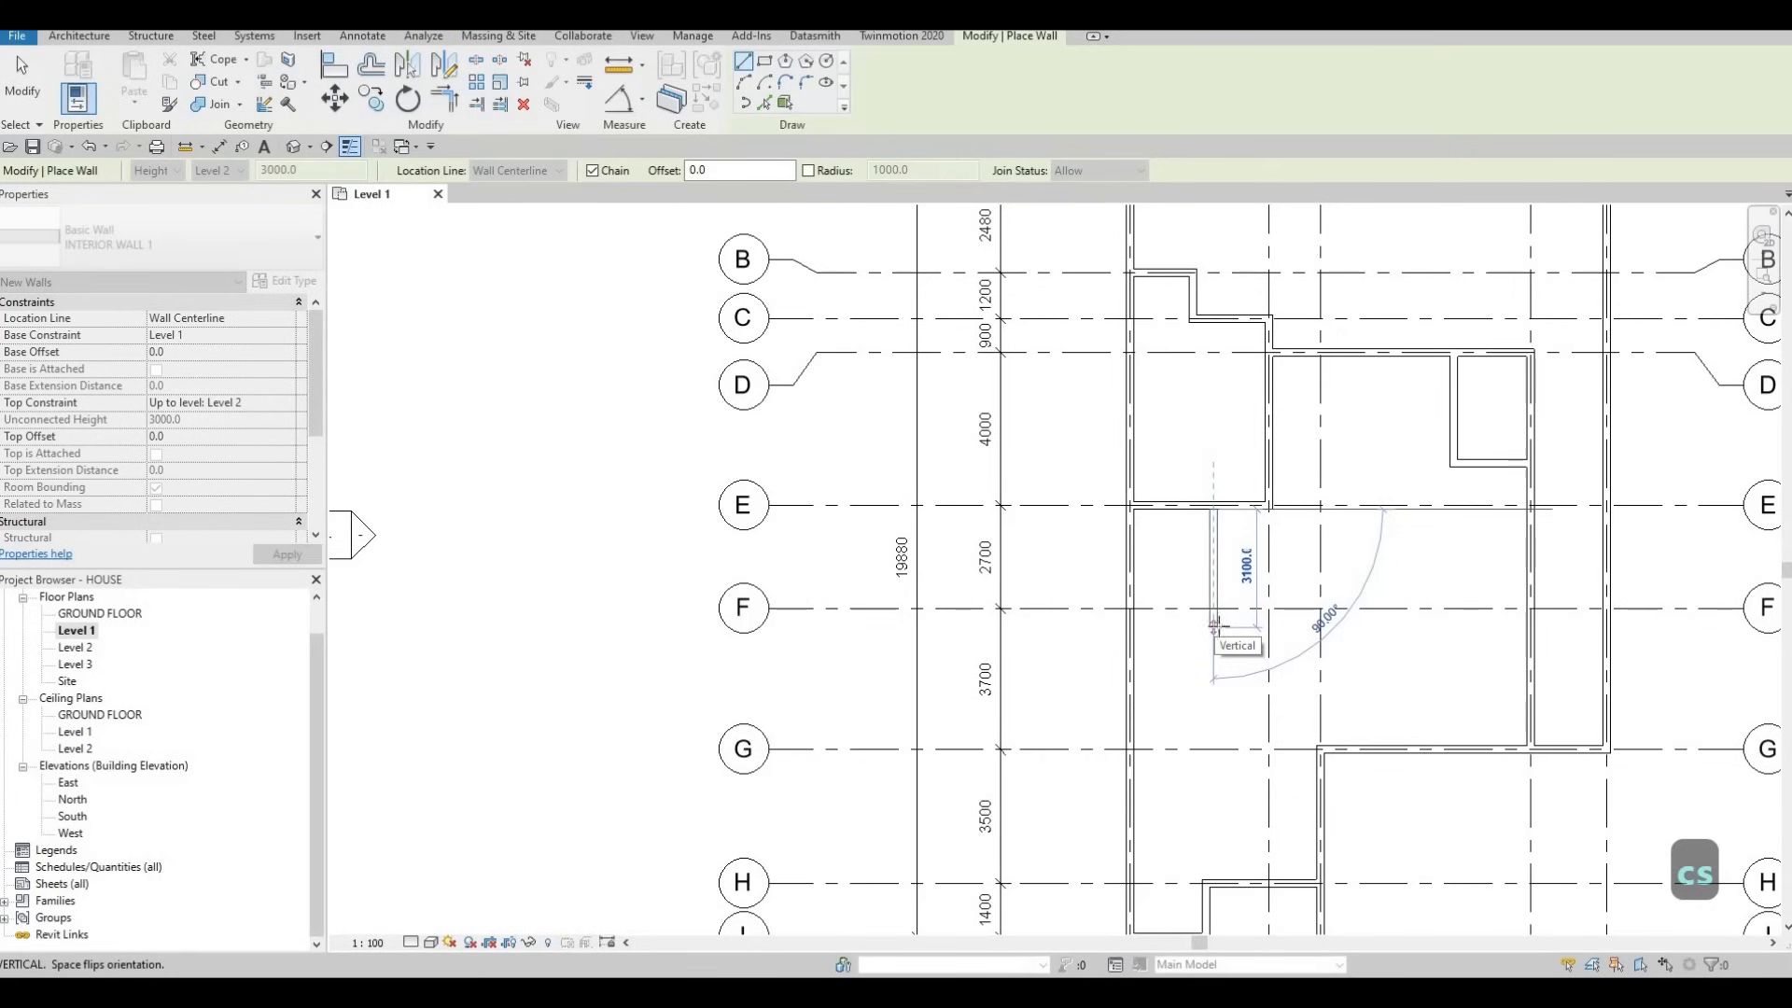
pyautogui.click(1293, 632)
pyautogui.press('Escape')
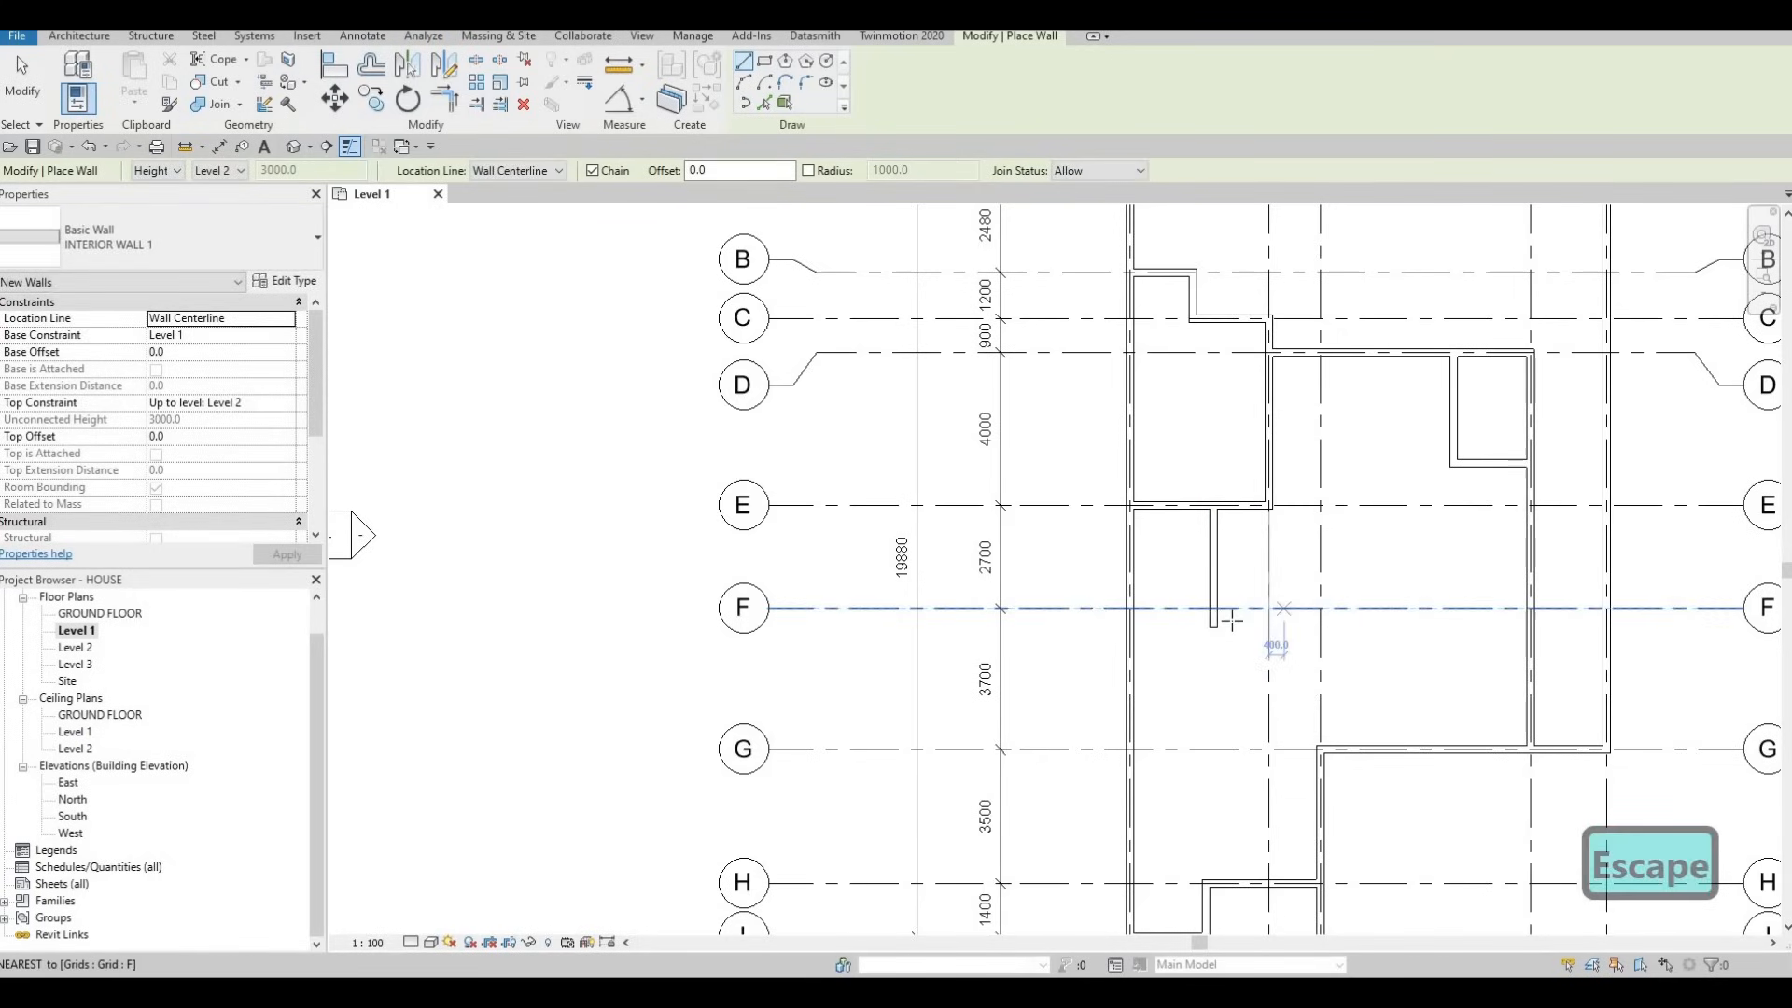
# Draw a horizontal interior wall about 1457 mm long from the new wall's lower end across to grid 2.
pyautogui.click(1214, 626)
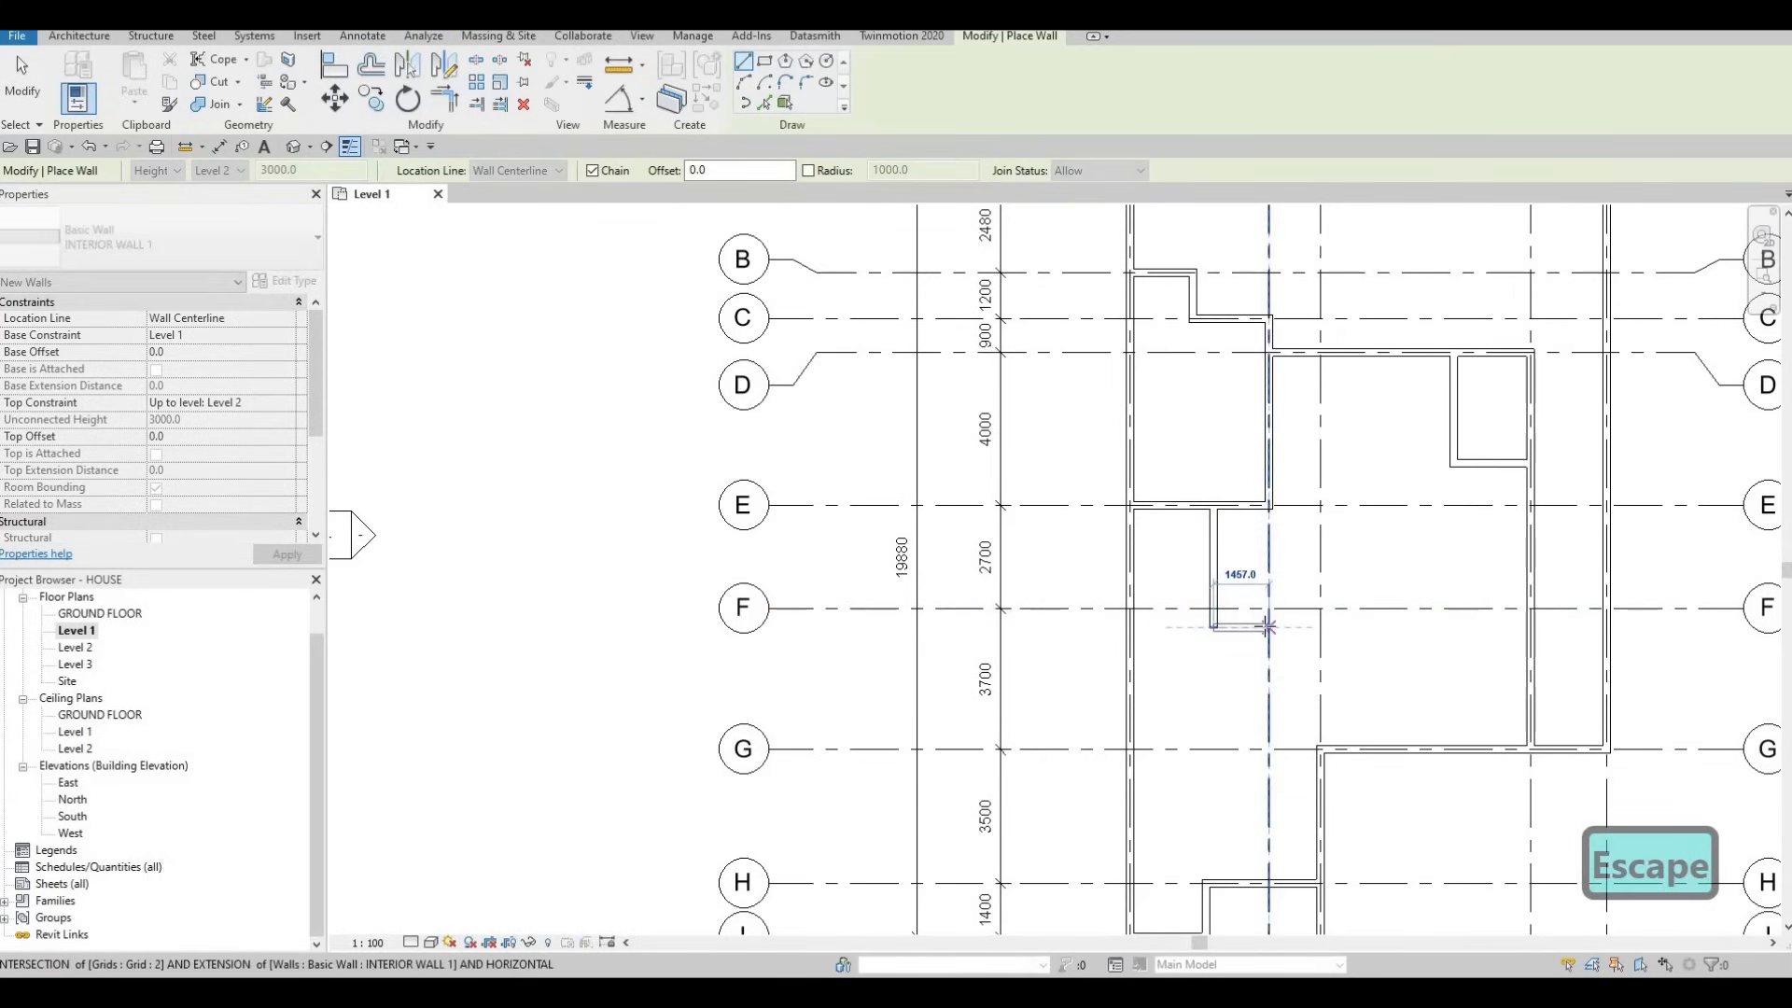
pyautogui.click(1255, 608)
pyautogui.press('Escape')
pyautogui.press('Escape')
pyautogui.press('Escape')
pyautogui.click(1215, 573)
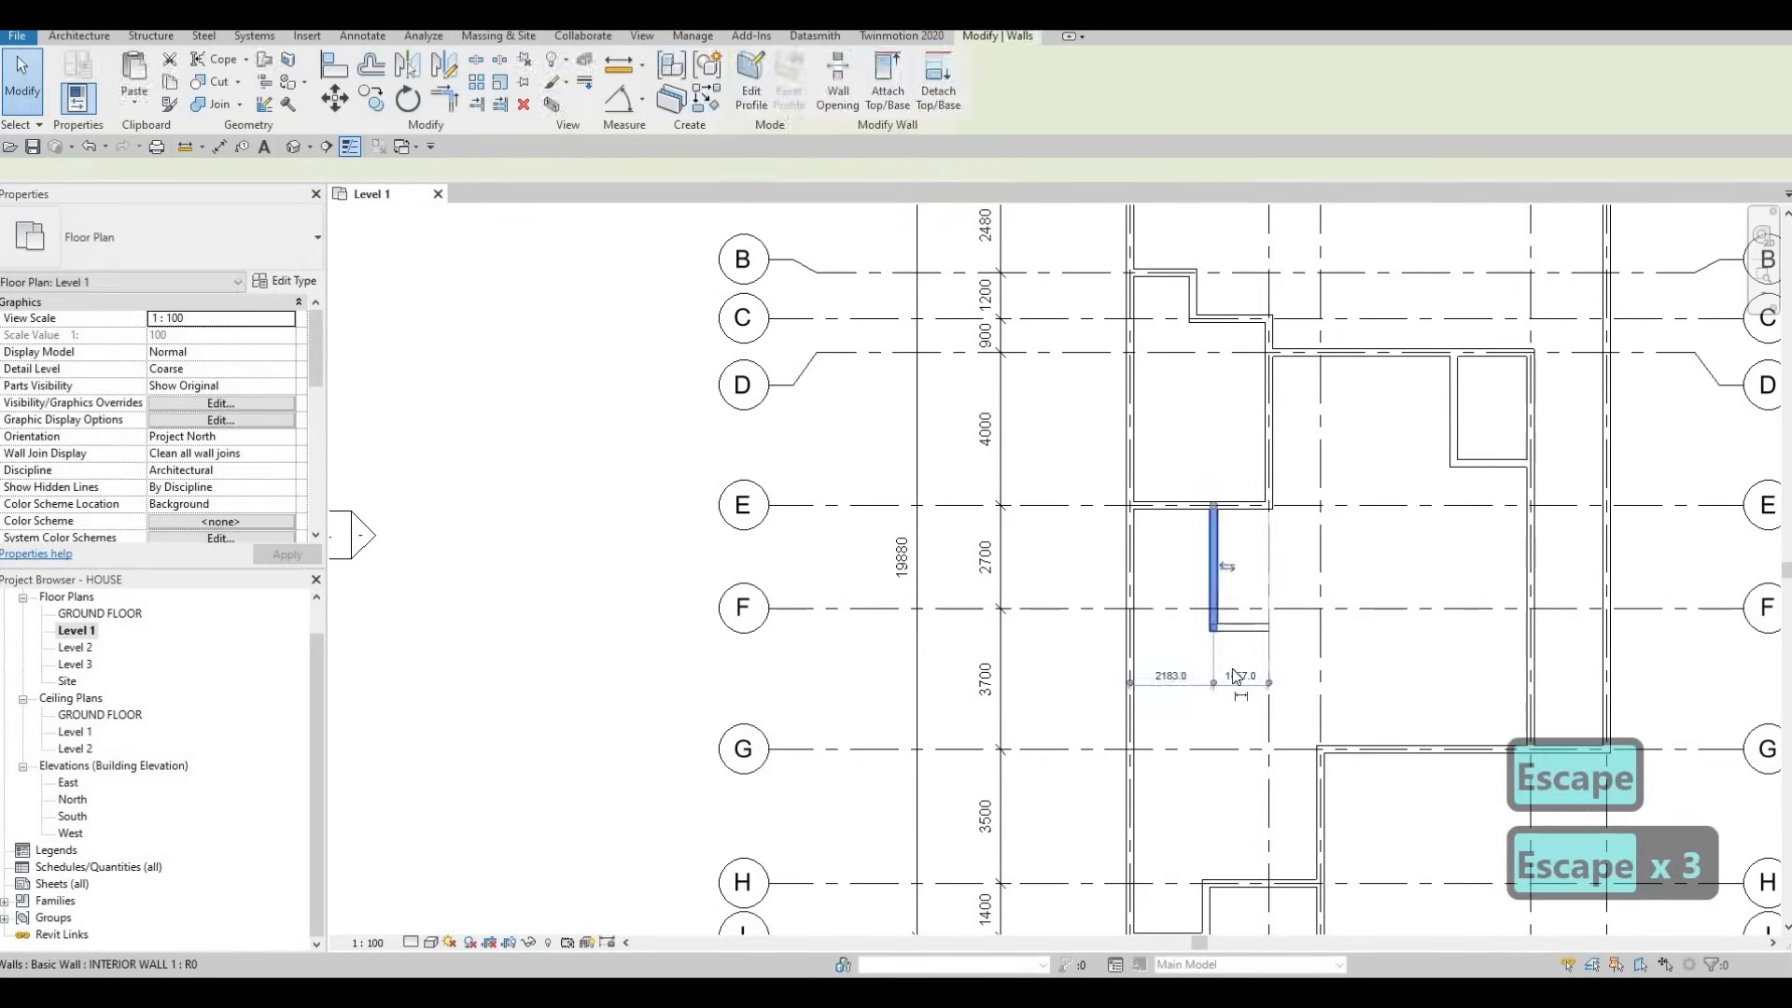
pyautogui.press('Escape')
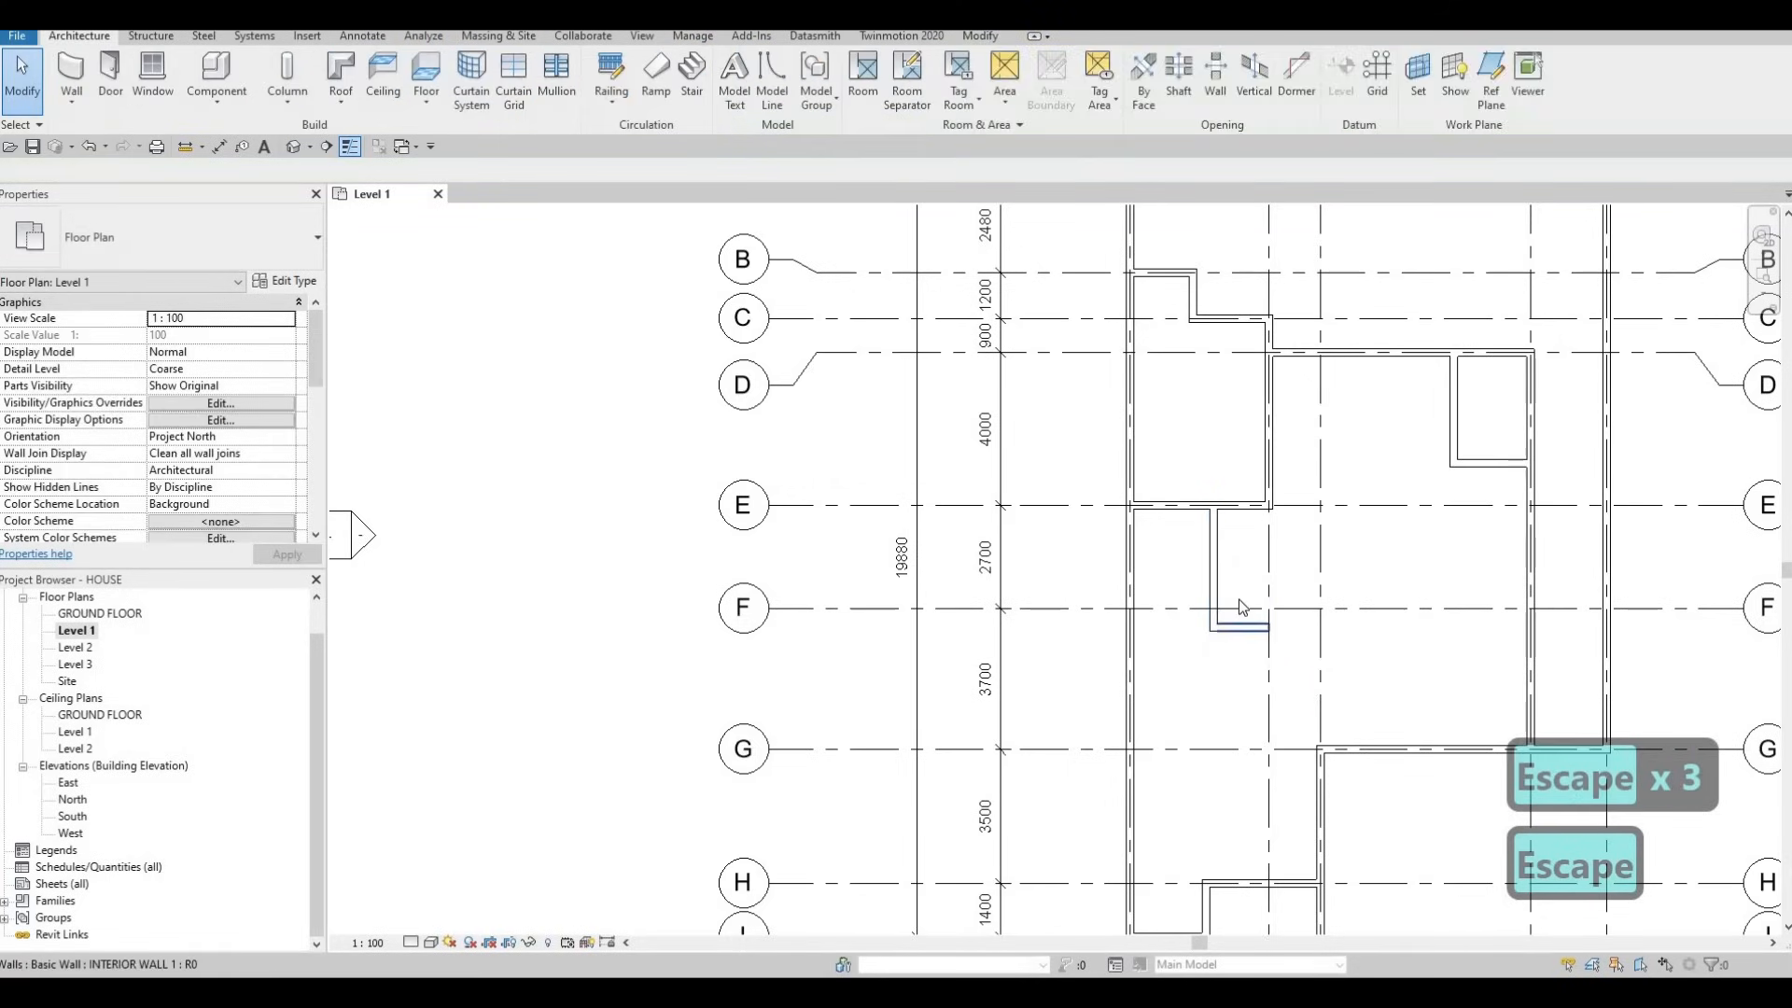
# Set the short horizontal wall's distance from the grid E wall to 3000 mm.
pyautogui.click(1246, 627)
pyautogui.click(1317, 569)
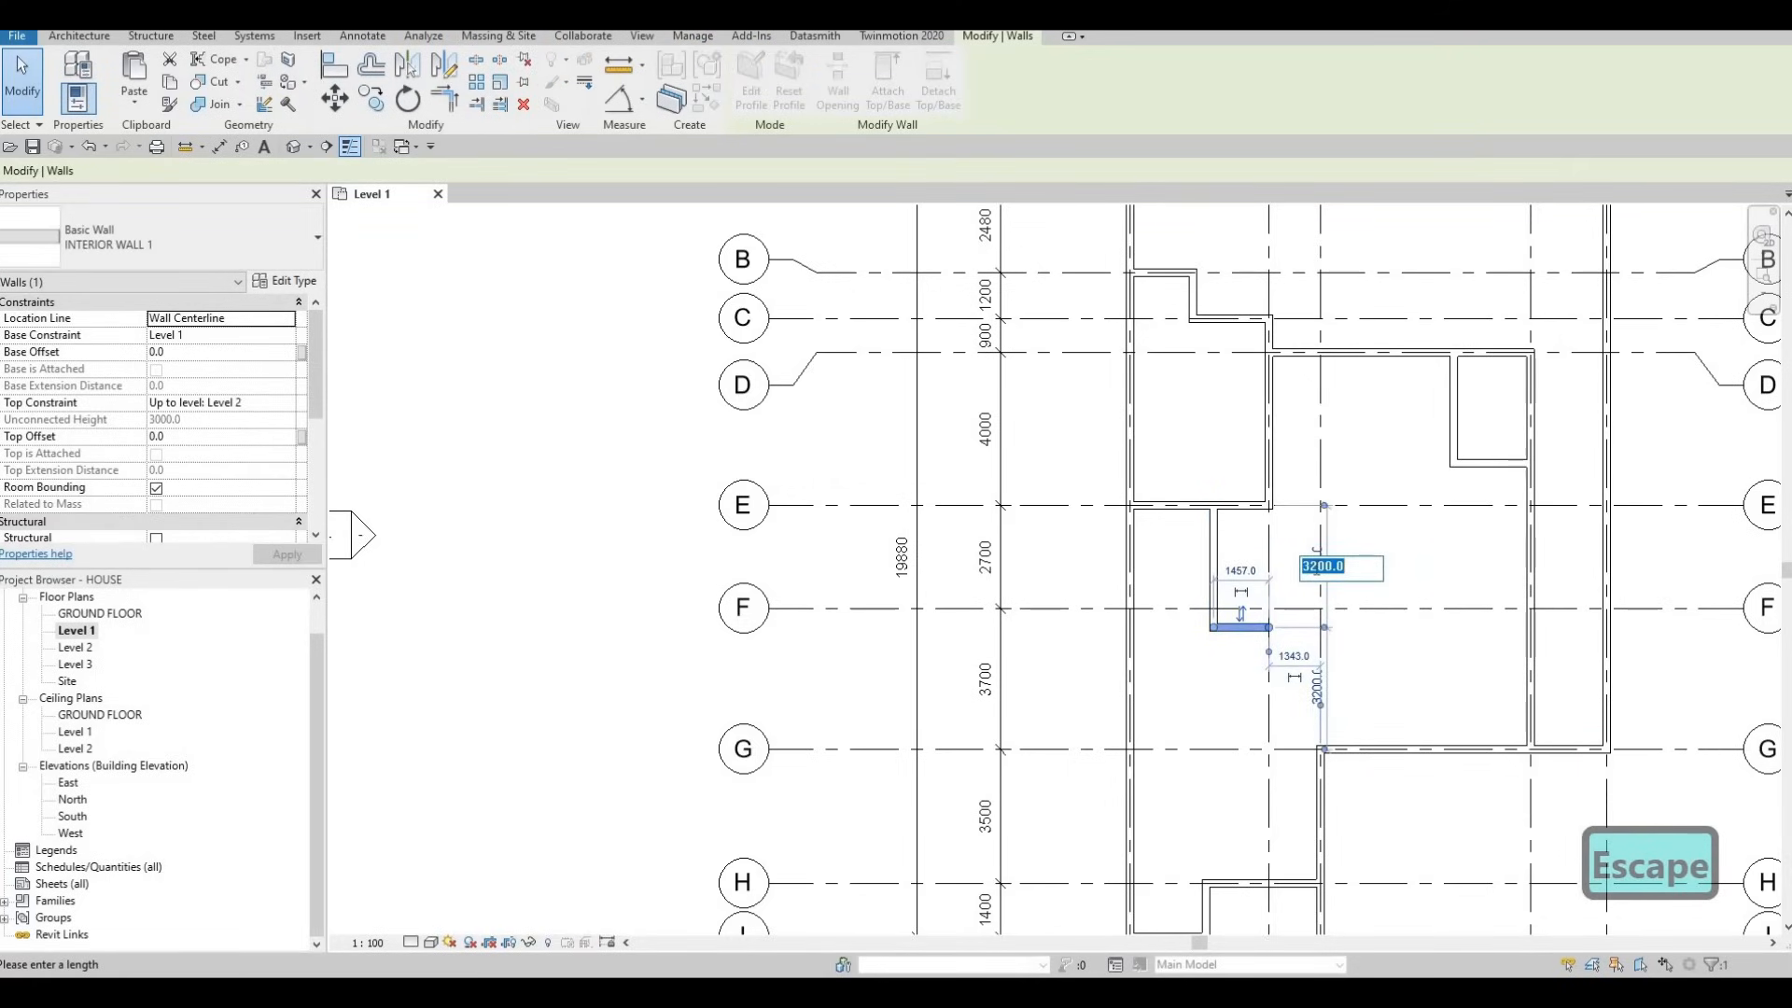
pyautogui.write('3000')
pyautogui.press('Return')
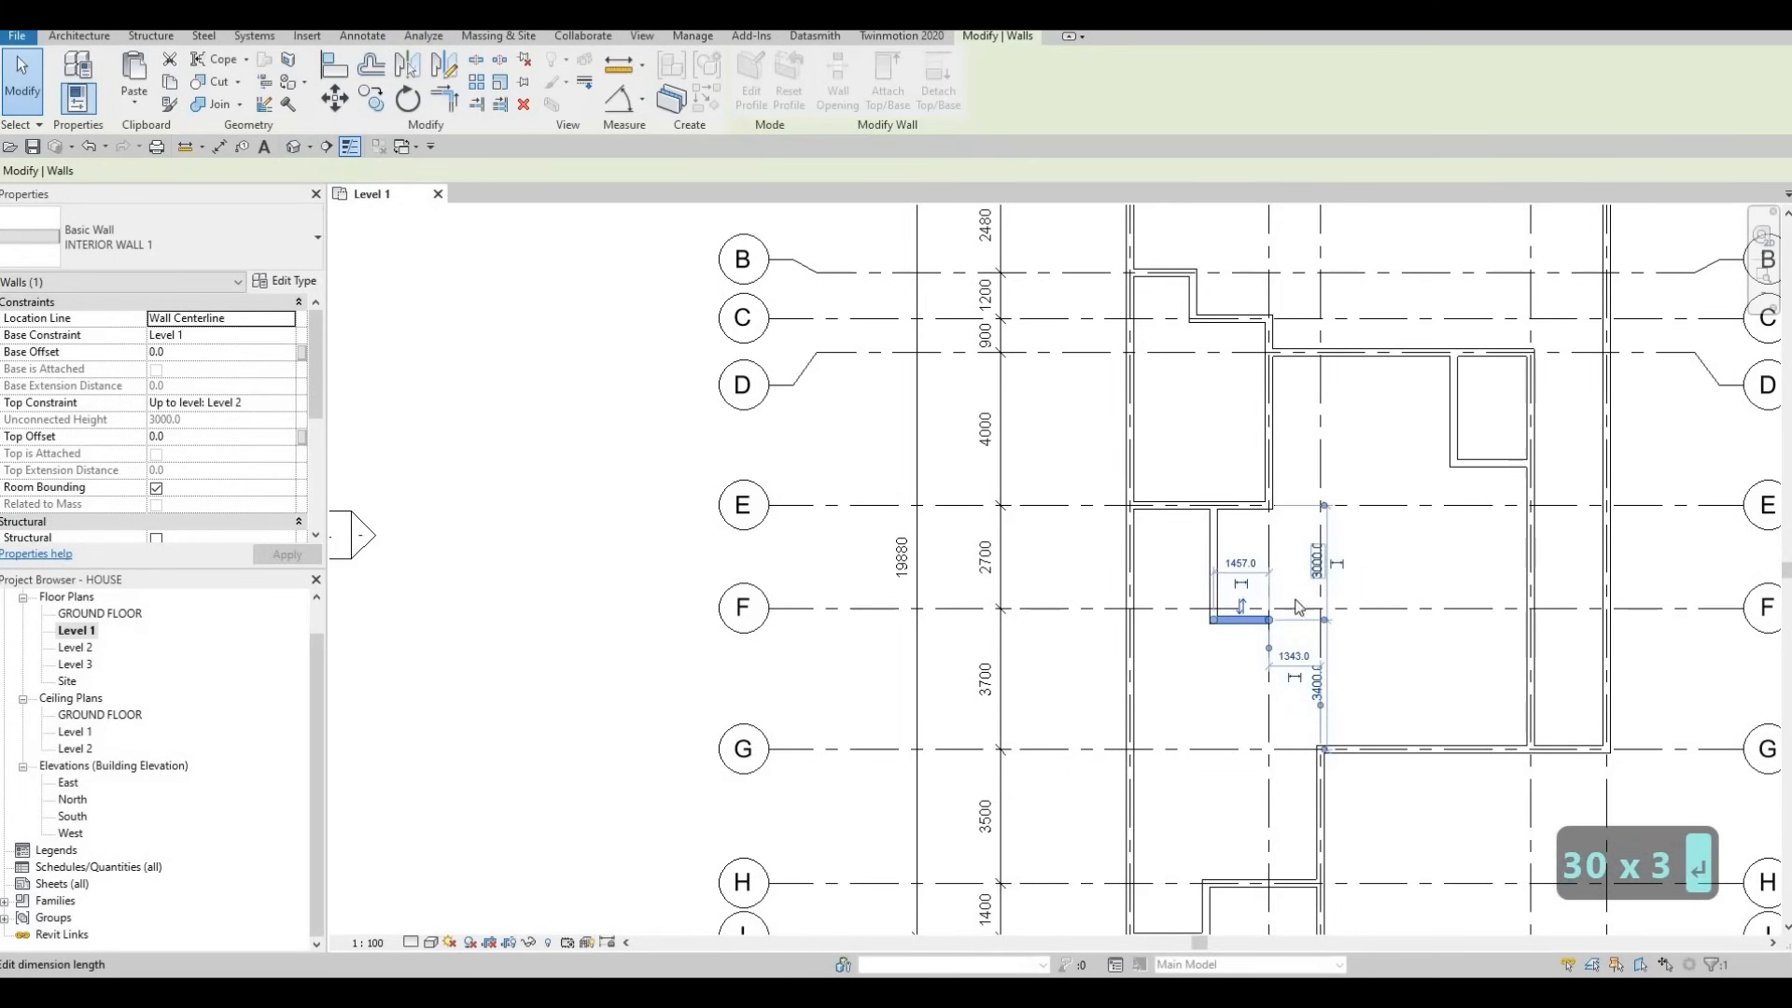
pyautogui.press('Escape')
pyautogui.press('Escape')
pyautogui.press('Escape')
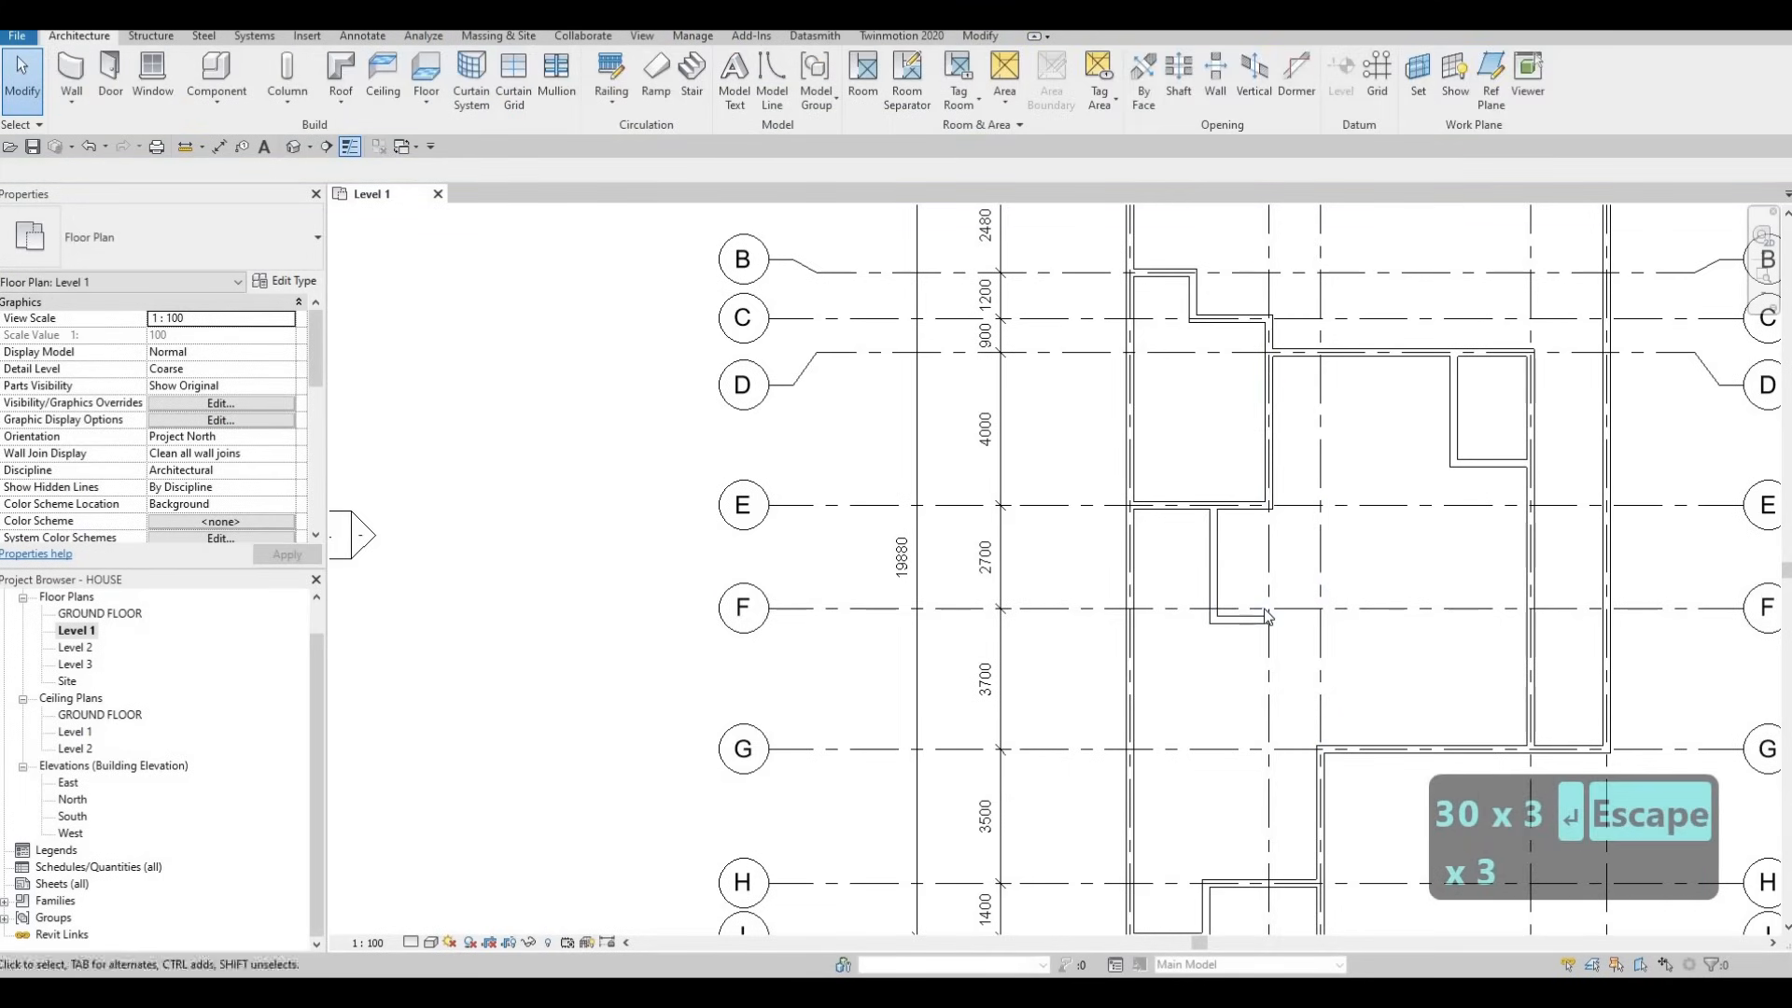
# Use Trim/Extend to Corner to join the grid 2 interior wall with the short horizontal wall below grid F.
pyautogui.press('t')
pyautogui.press('r')
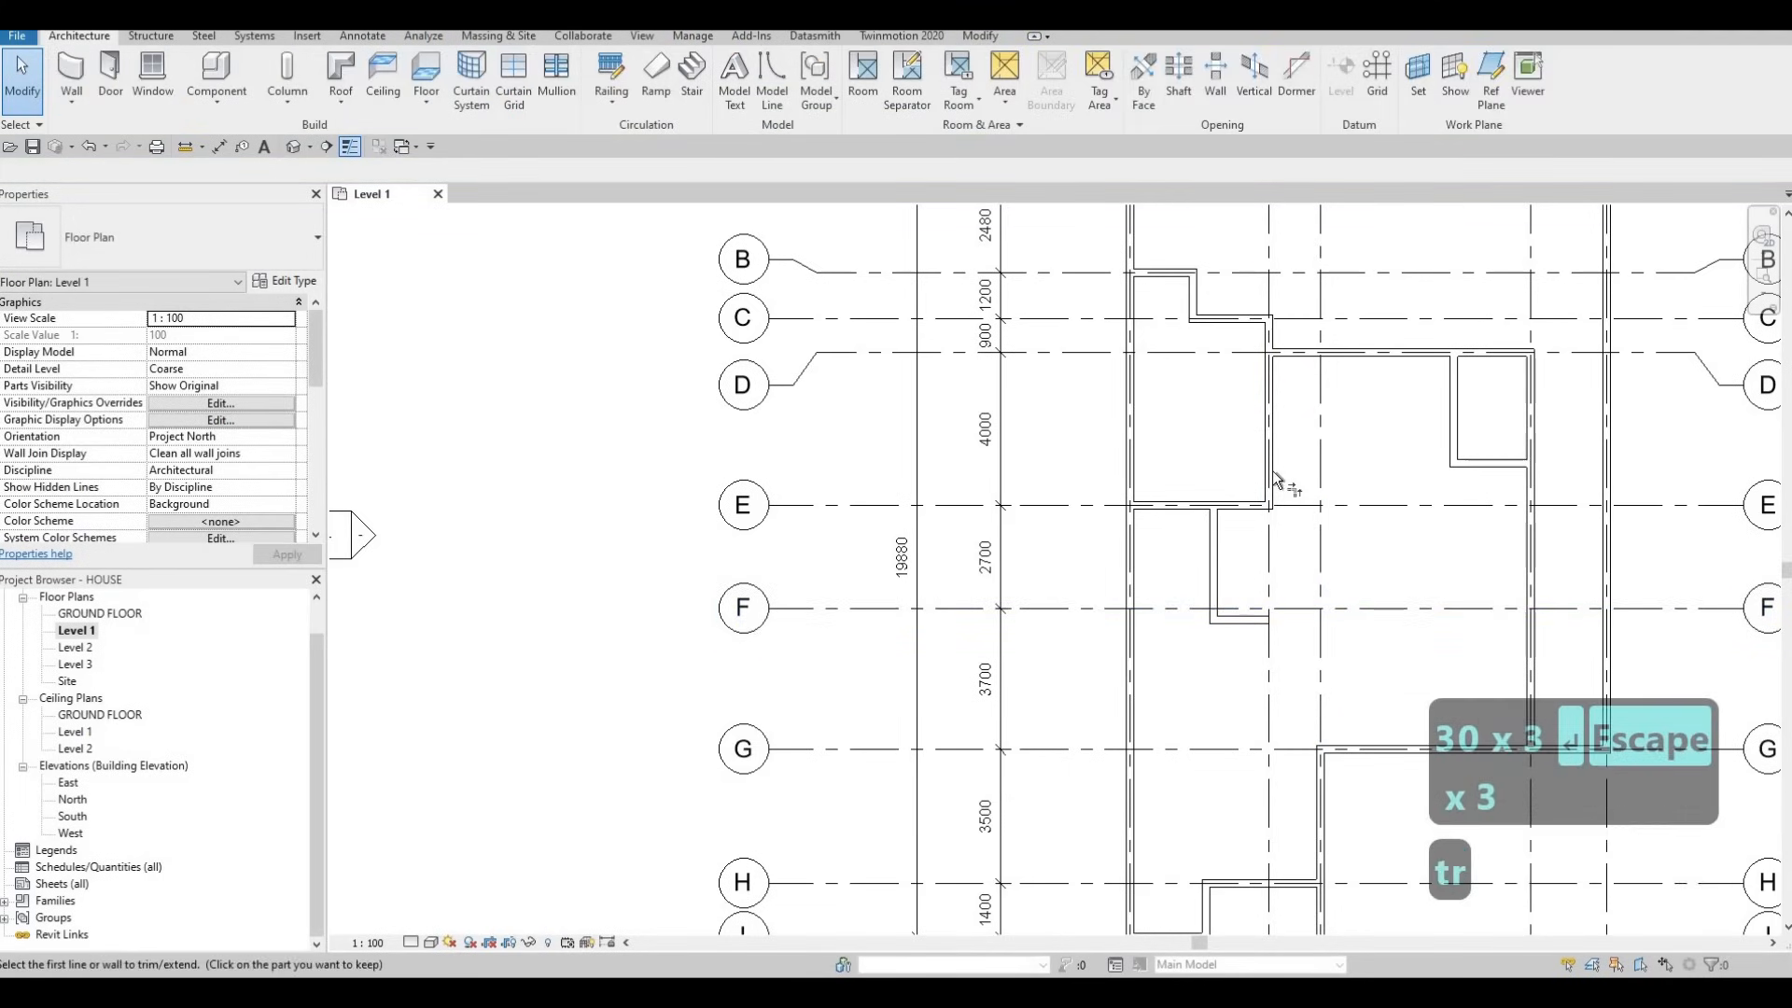
pyautogui.click(1280, 543)
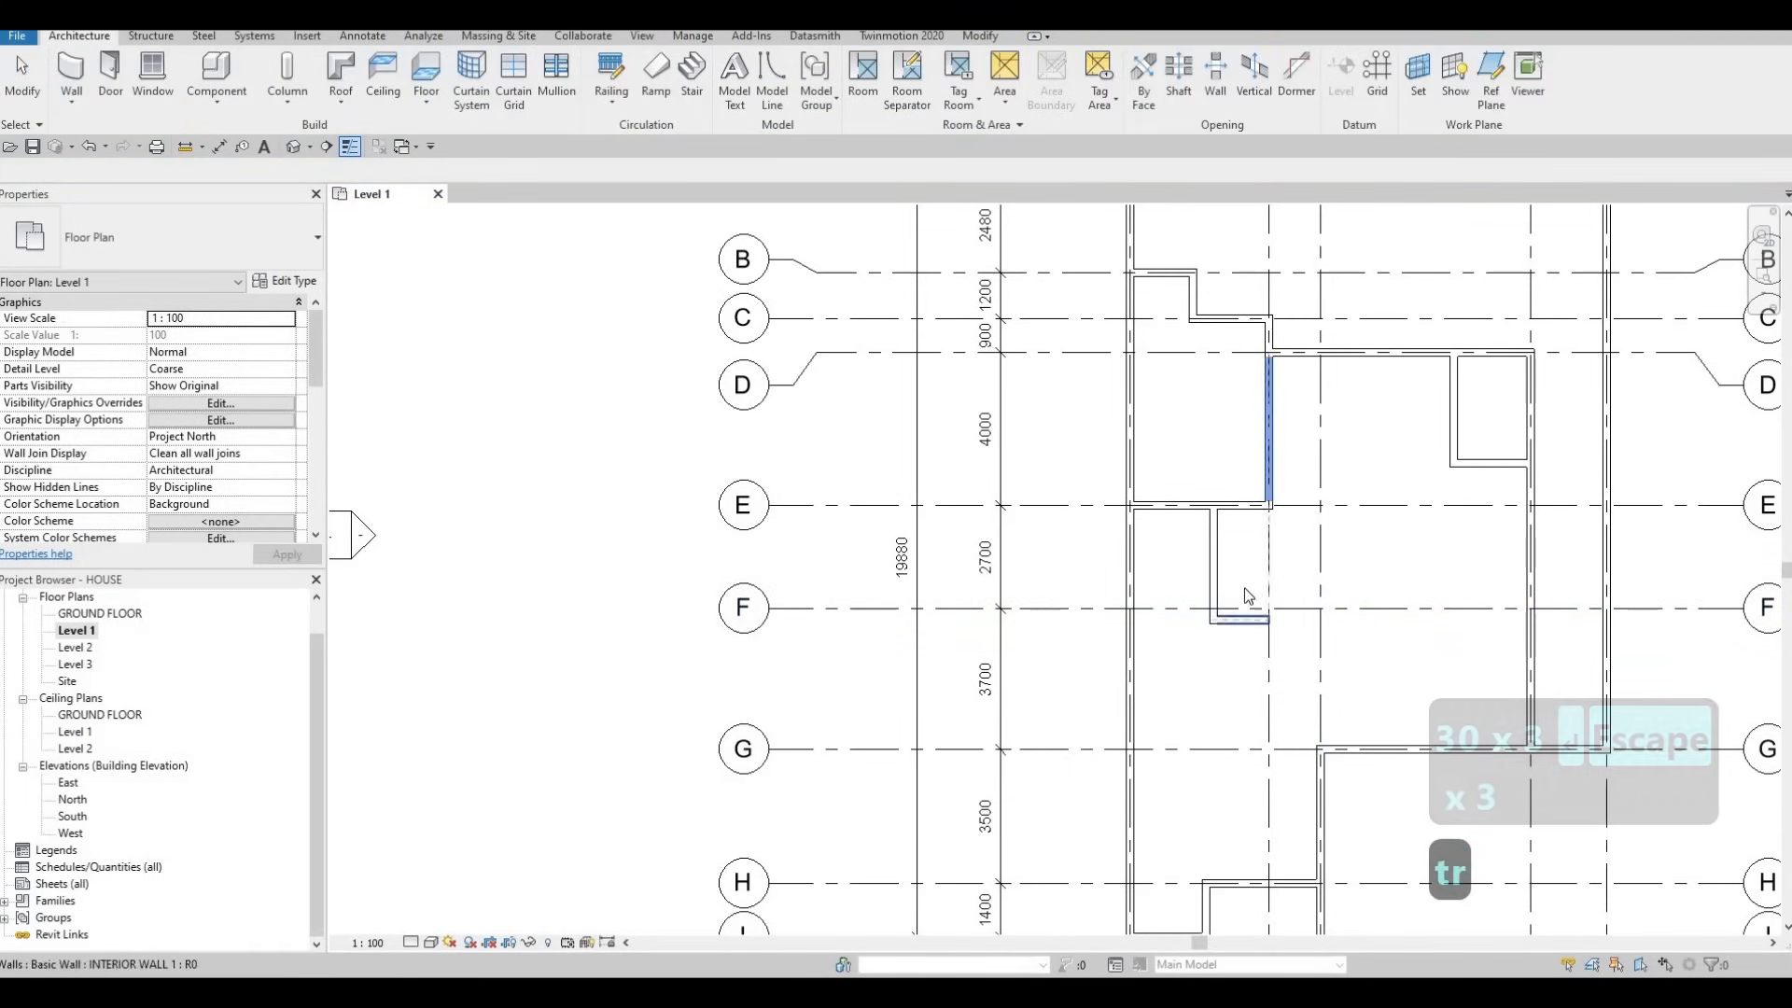
pyautogui.click(1246, 618)
pyautogui.scroll(2, 1253, 591)
pyautogui.press('Escape')
pyautogui.press('Escape')
pyautogui.press('Escape')
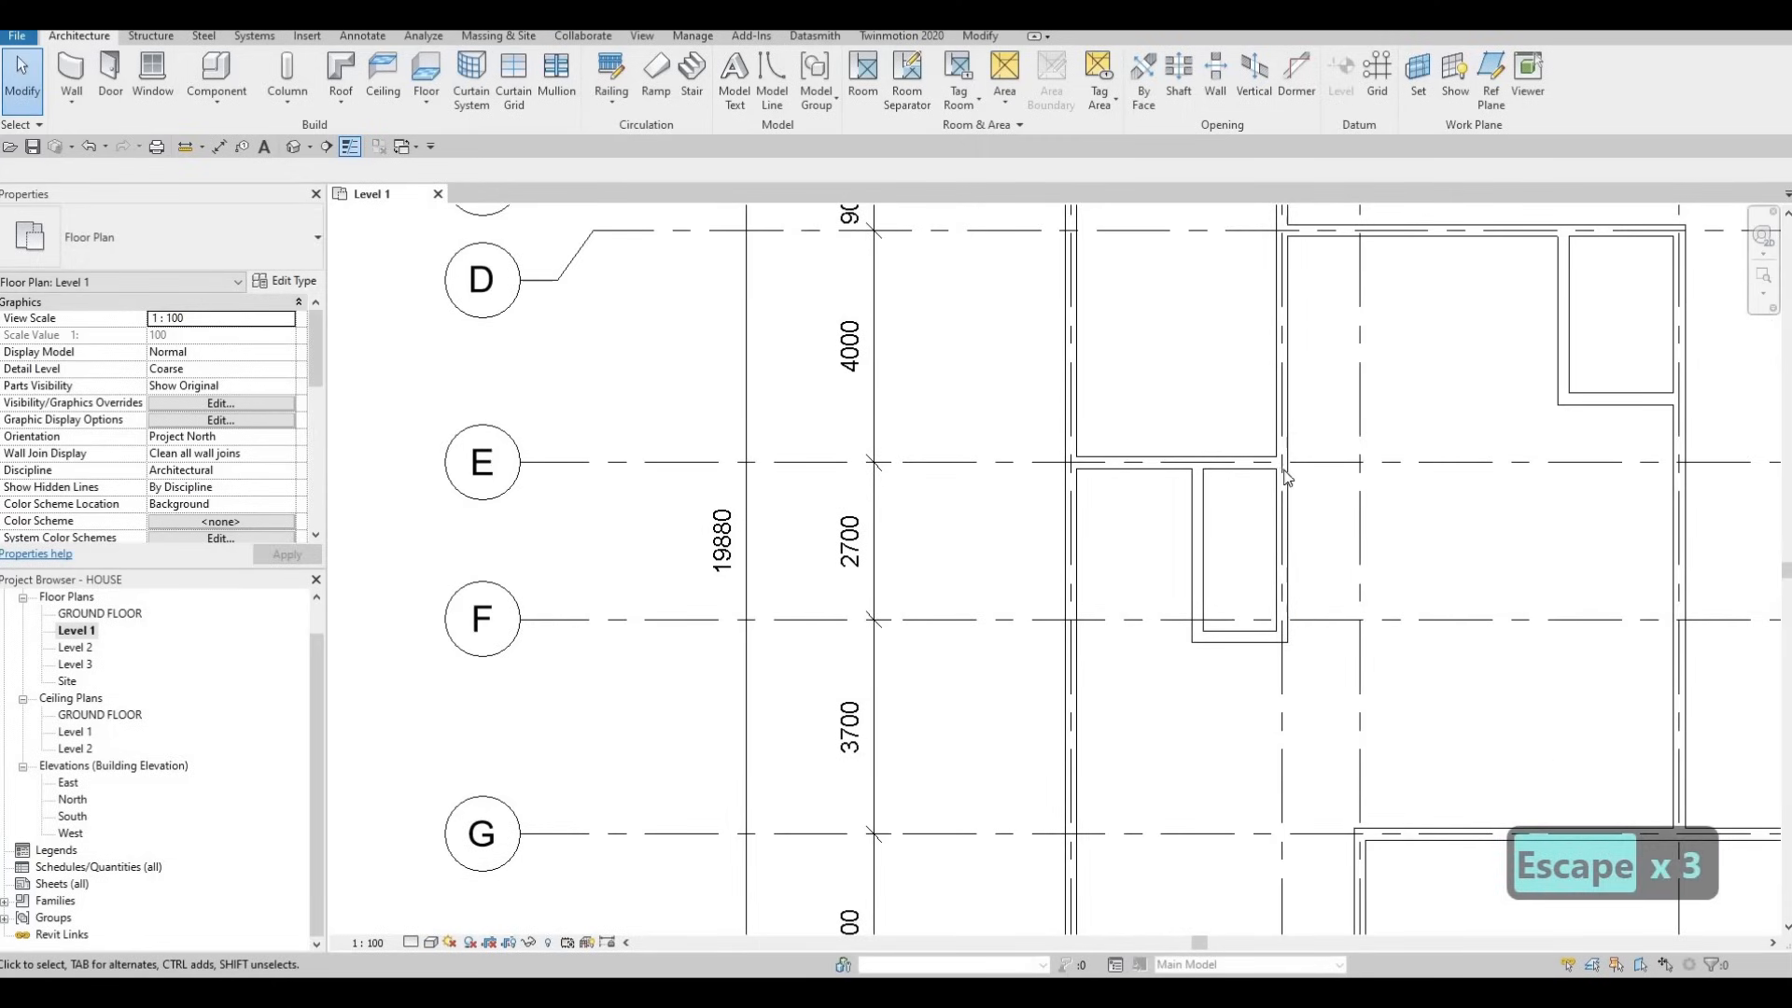
pyautogui.click(981, 35)
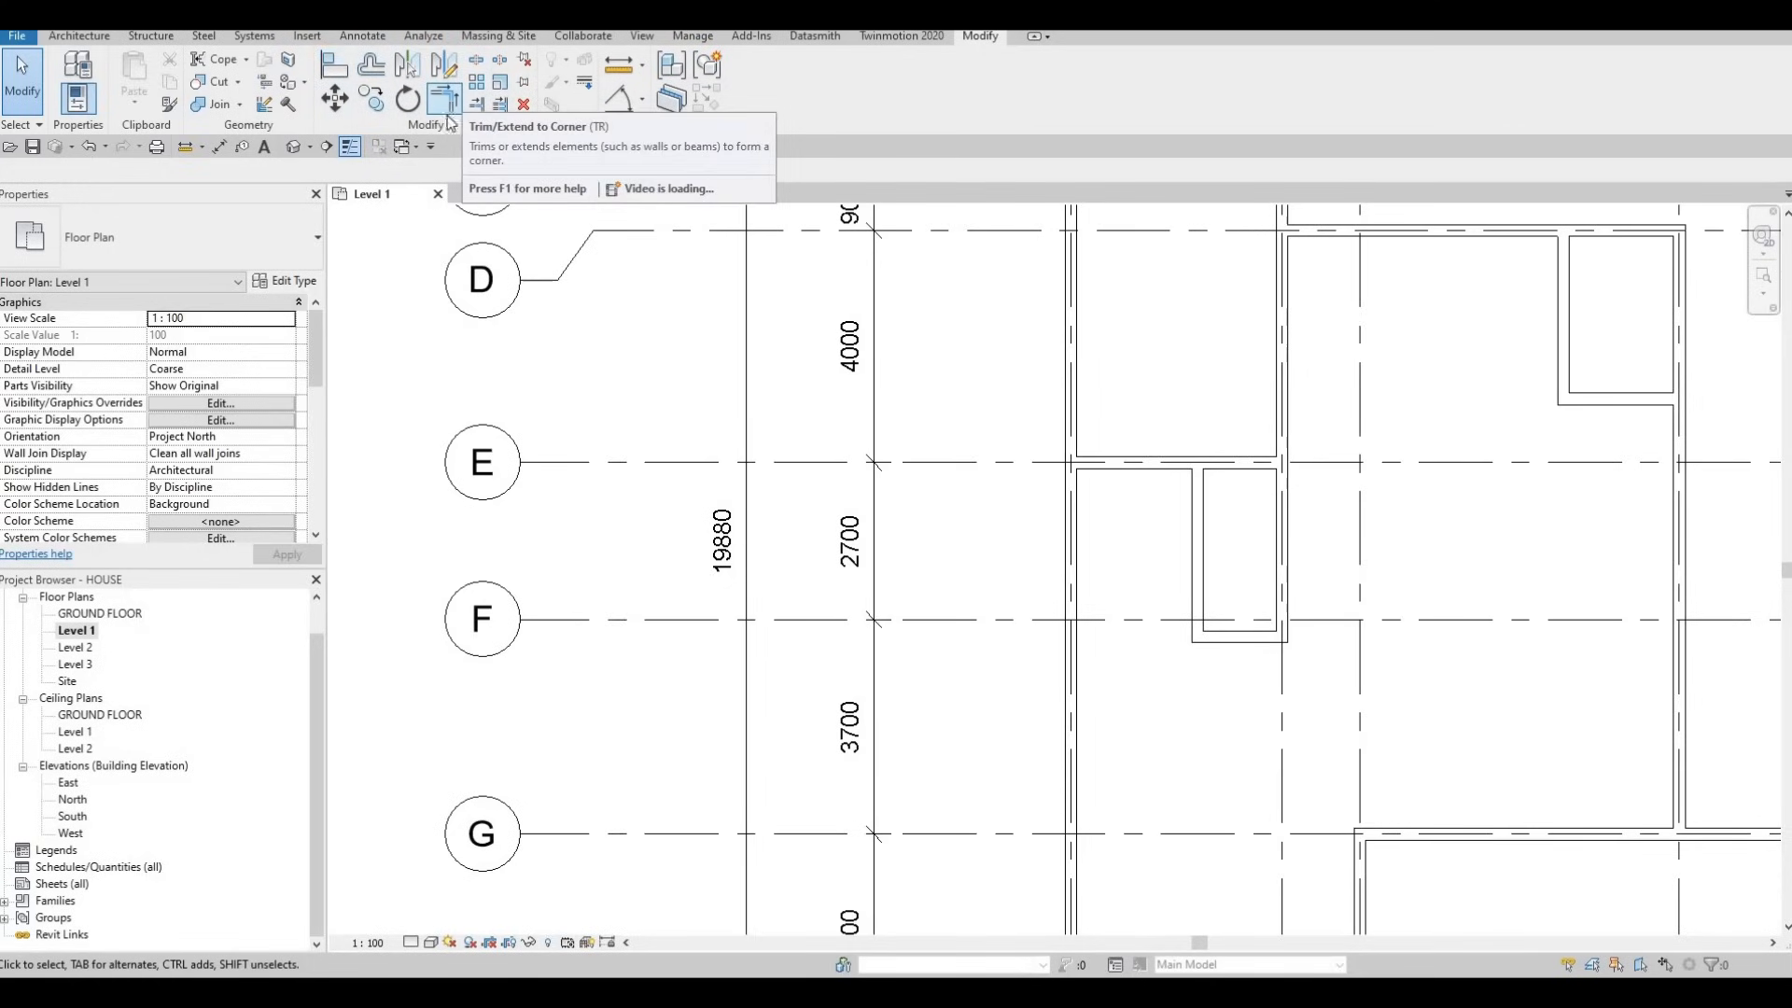
pyautogui.press('Escape')
pyautogui.press('Escape')
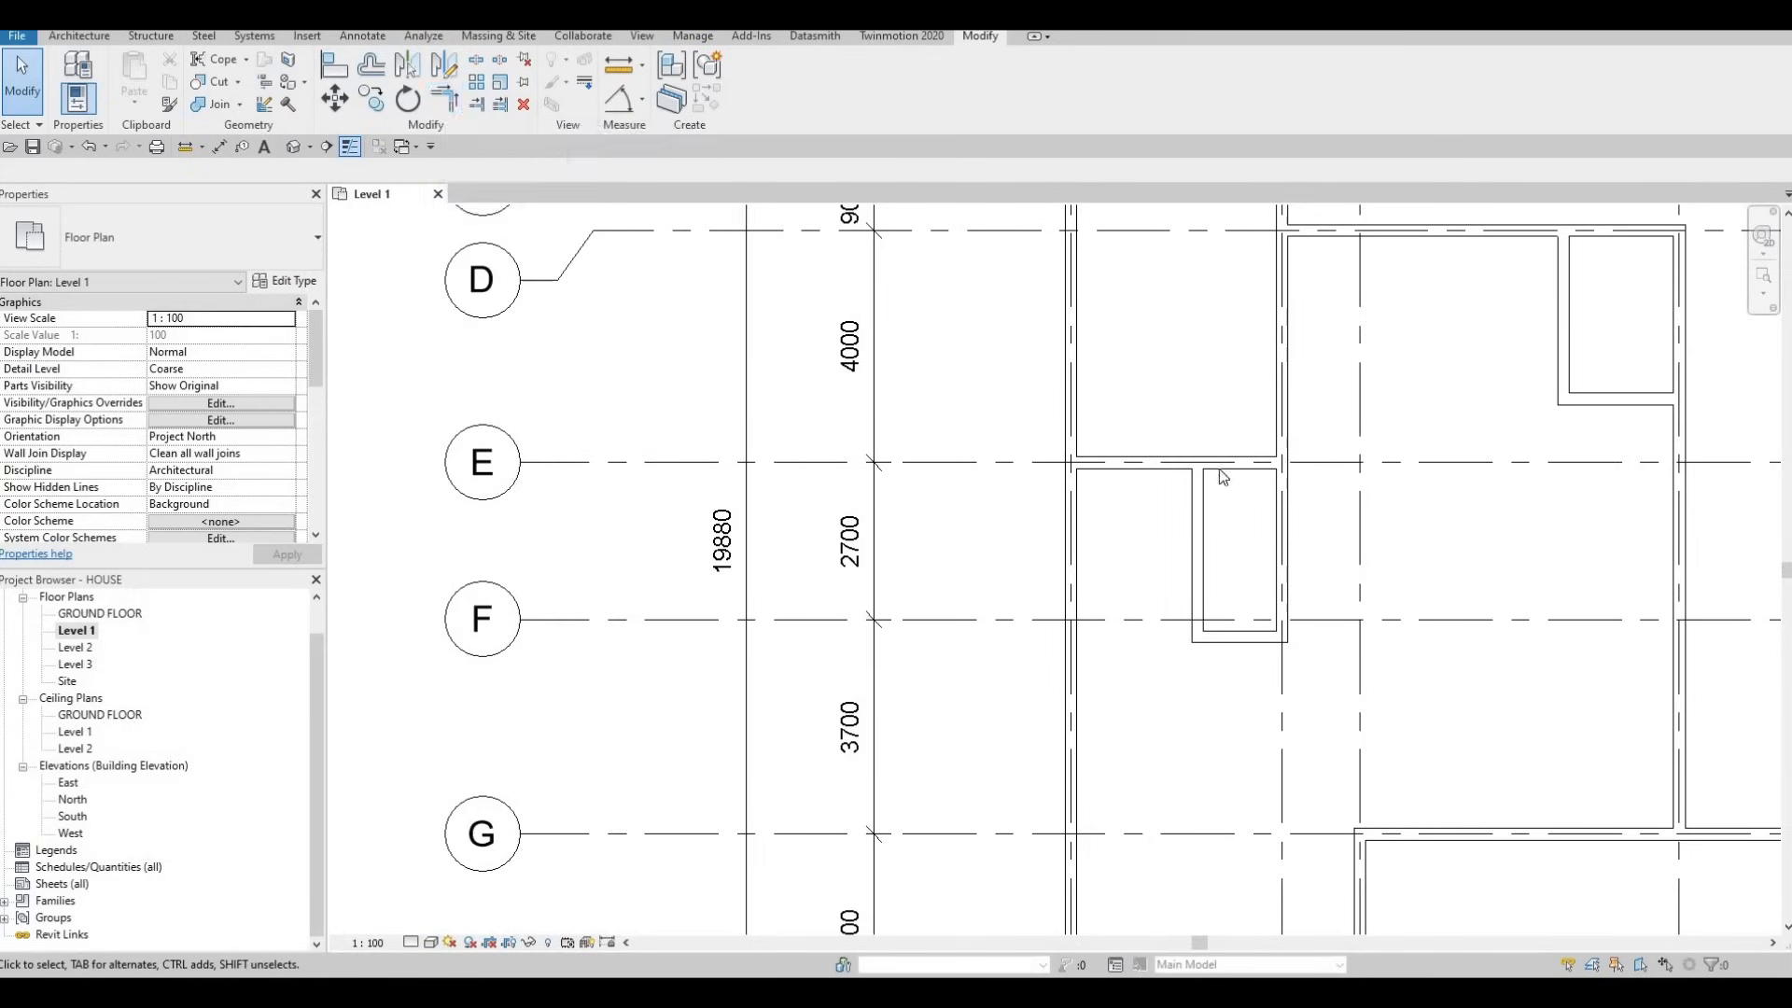
pyautogui.press('Escape')
pyautogui.press('Escape')
pyautogui.press('Escape')
# Set the distance from the grid 1 wall to the vertical wall below grid E to 2500 mm.
pyautogui.moveTo(1165, 458); pyautogui.dragTo(1143, 394, button='middle')
pyautogui.click(1177, 558)
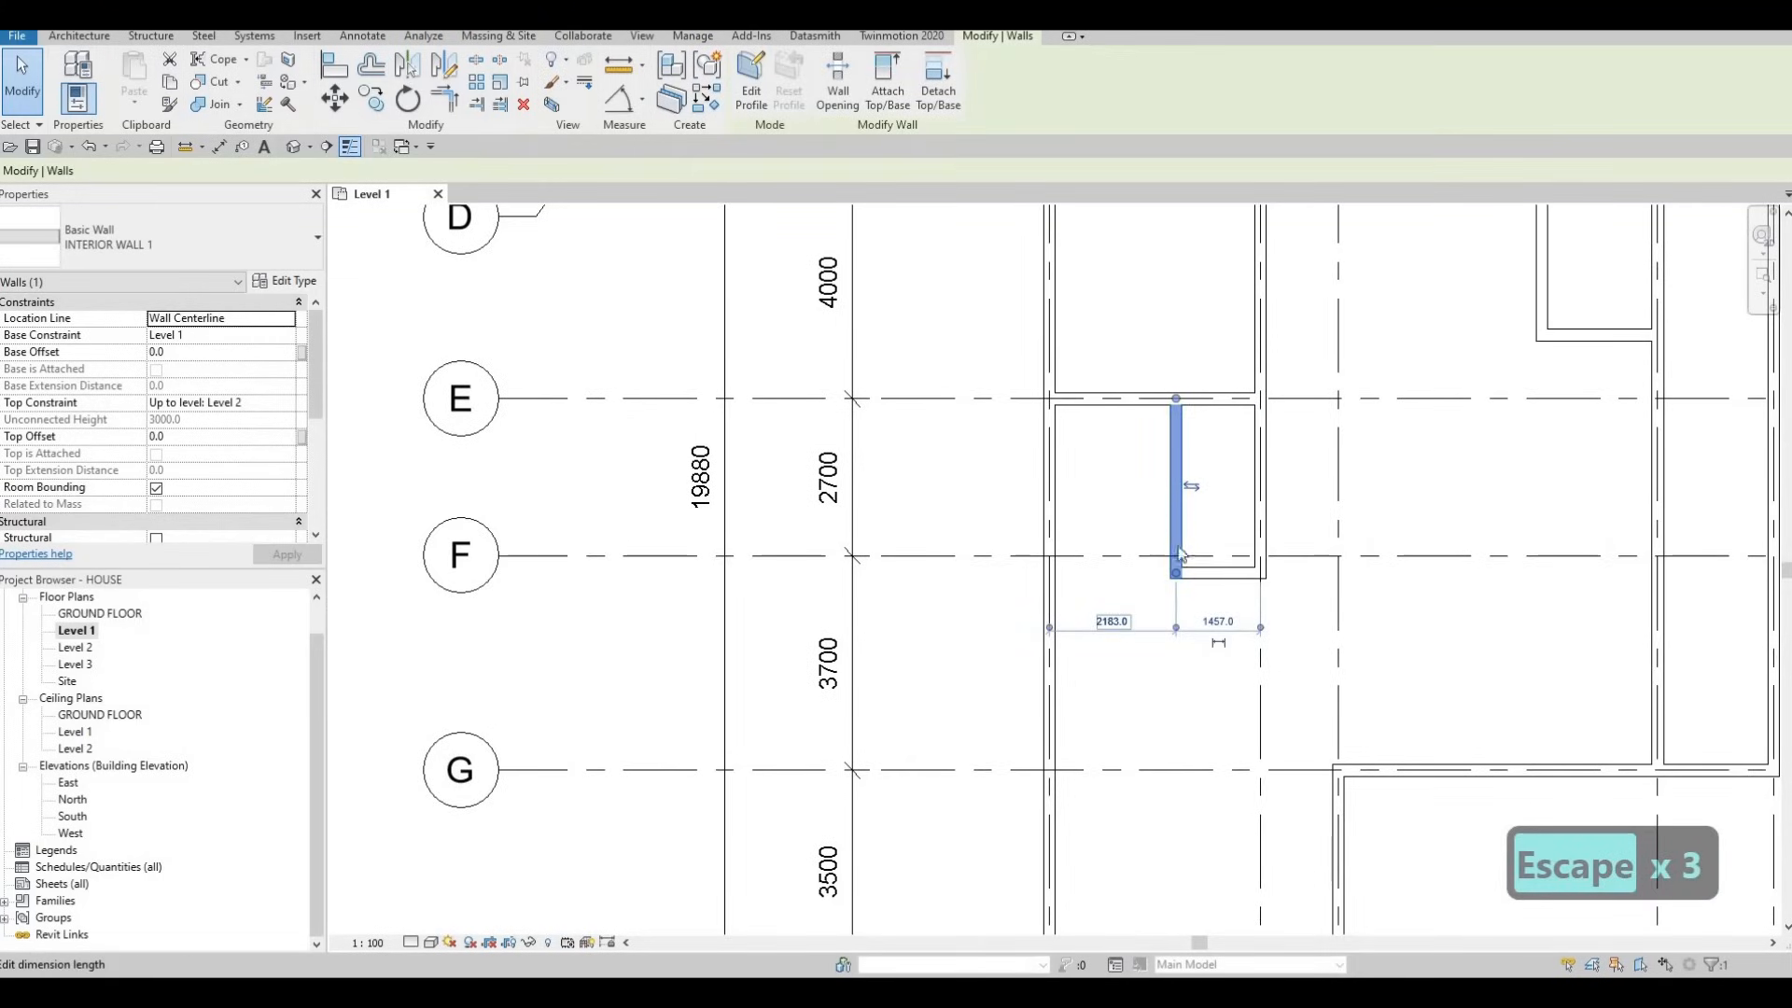
pyautogui.click(1117, 620)
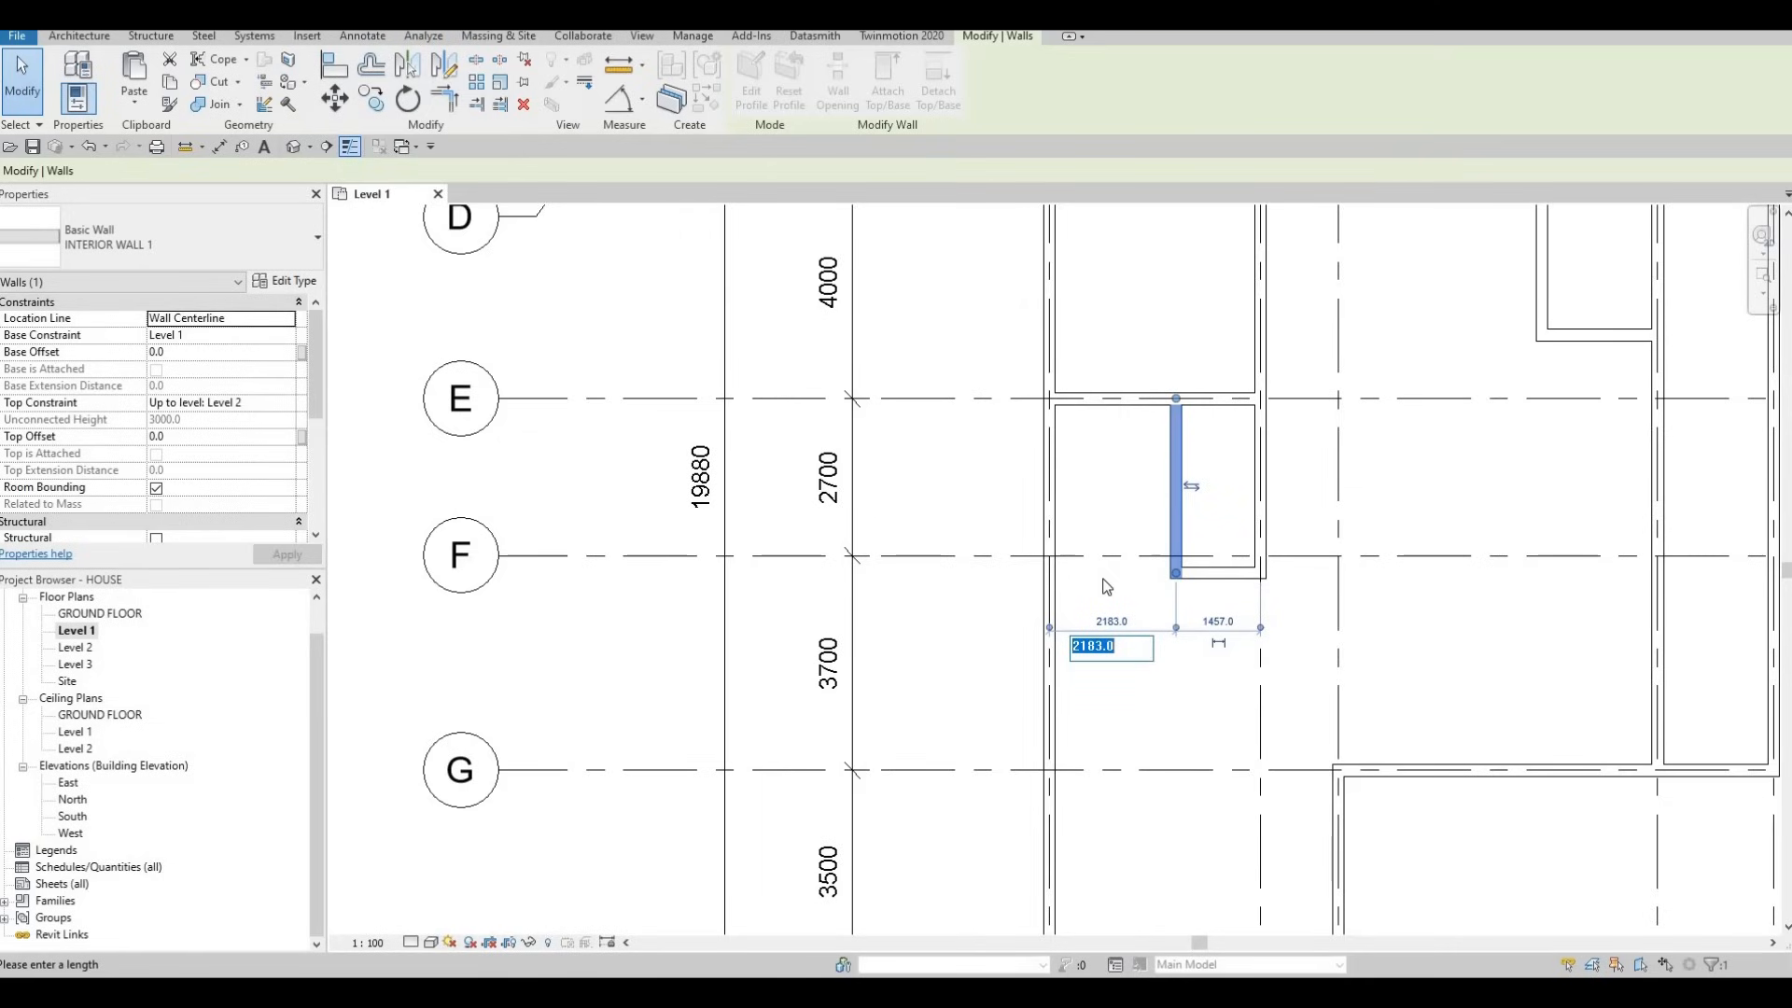
pyautogui.write('2500')
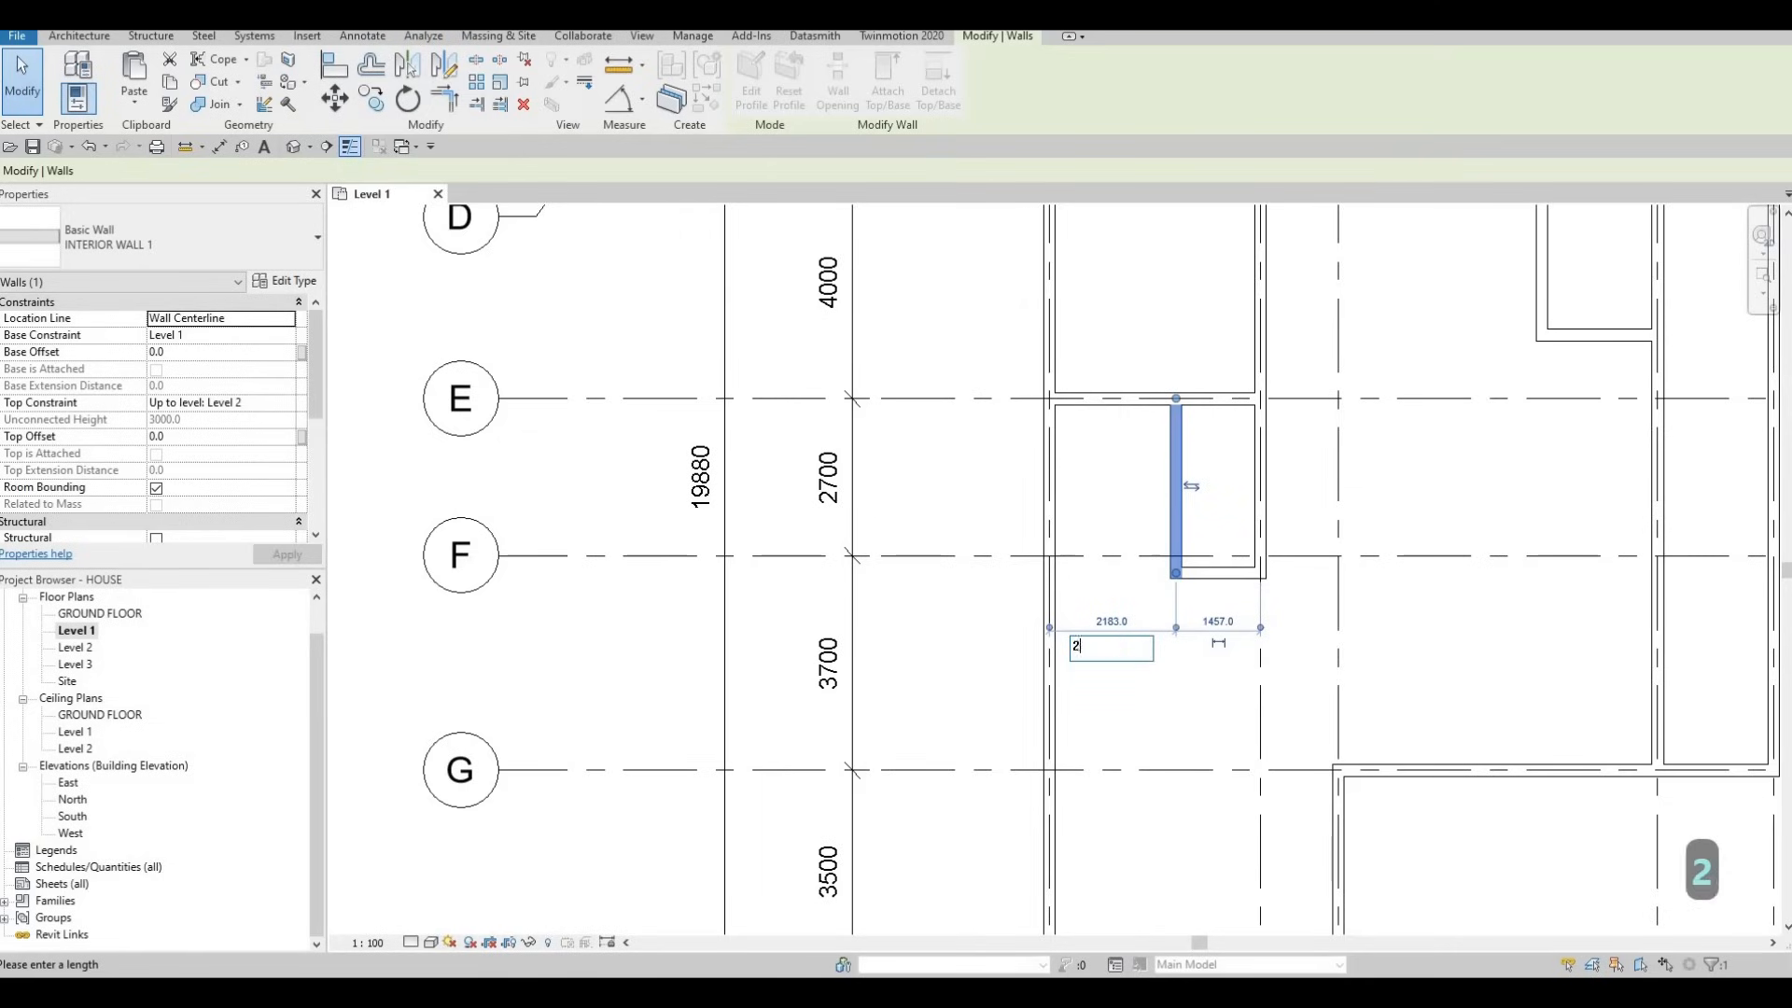
pyautogui.press('Return')
pyautogui.press('Escape')
pyautogui.press('Escape')
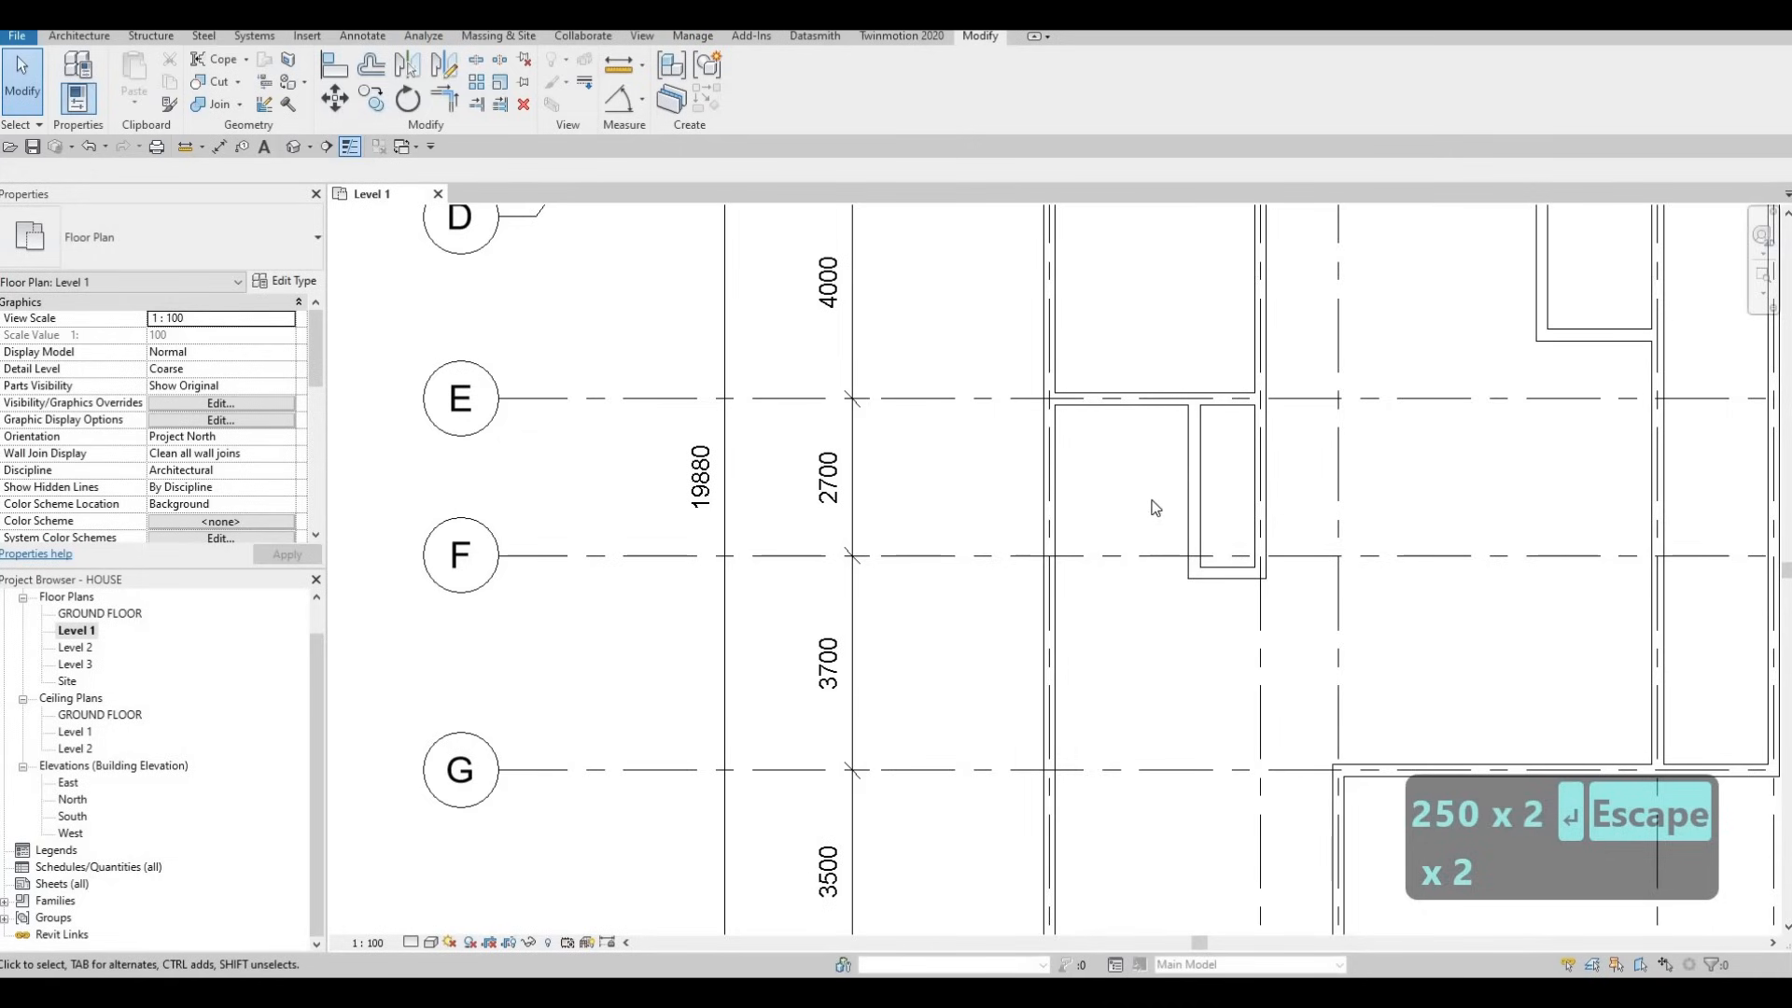
# Examine the narrow room beside grid 2 between grids E and F and the wall layout around it.
pyautogui.moveTo(1165, 597); pyautogui.dragTo(1212, 502, button='middle')
pyautogui.scroll(-1, 1167, 551)
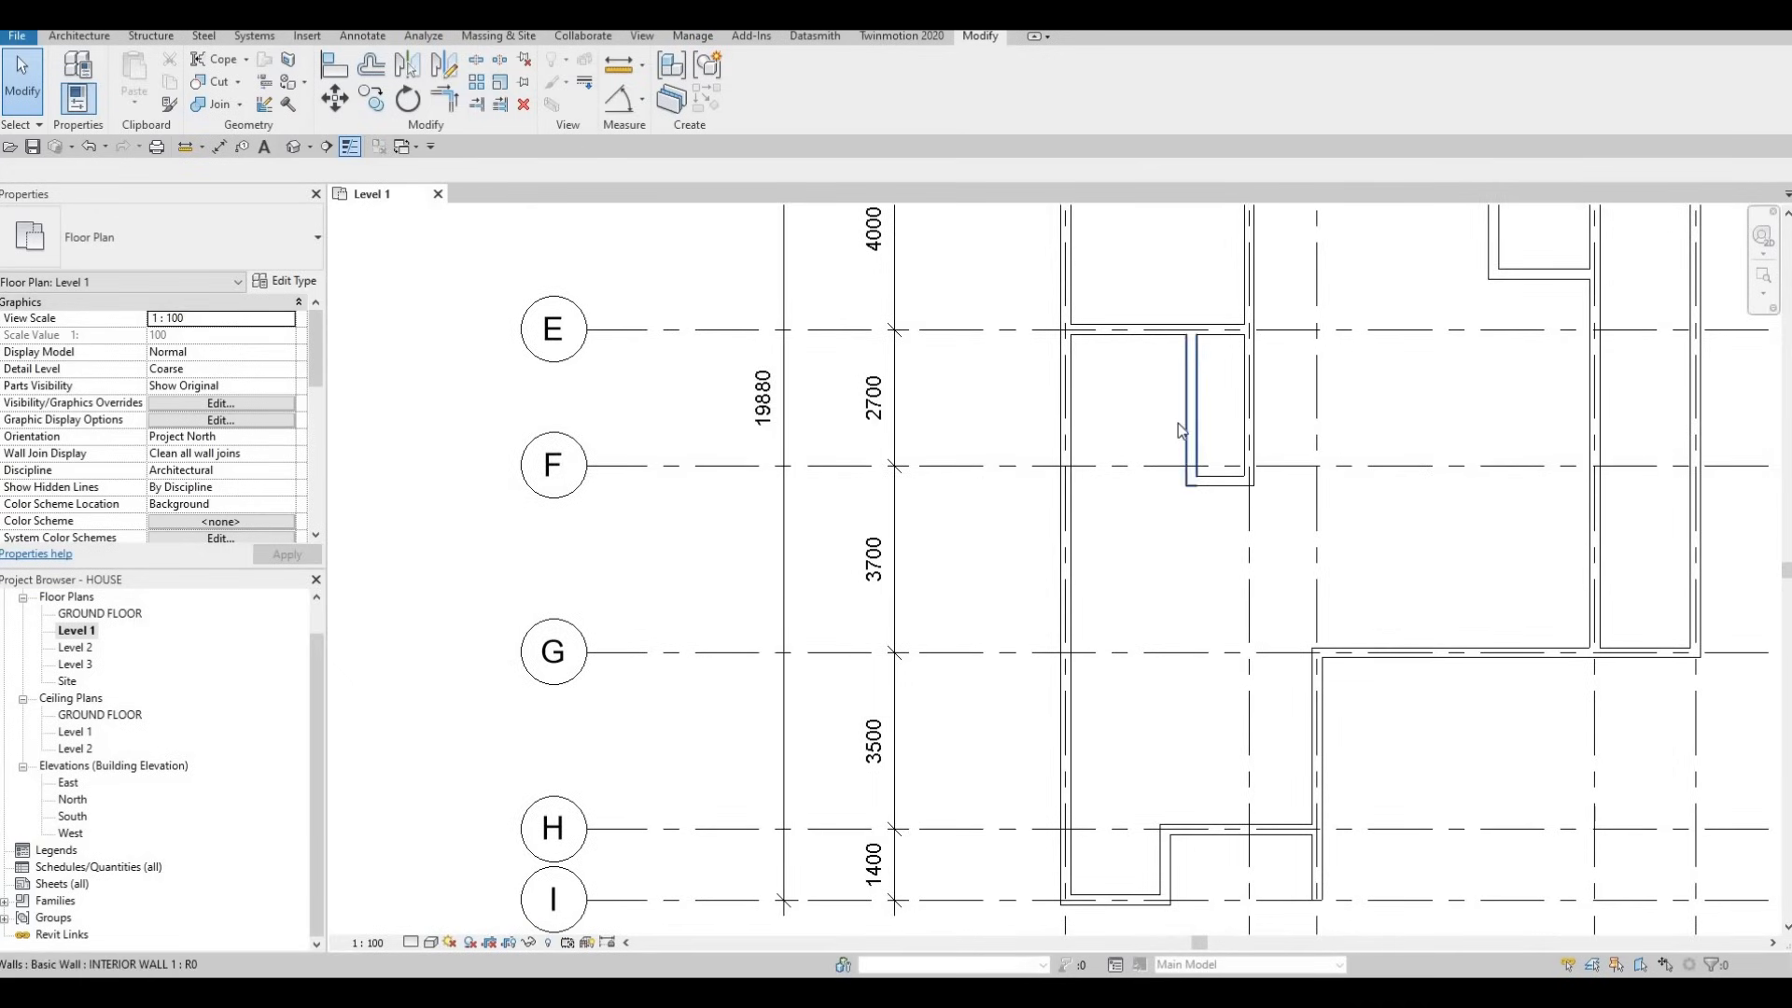
pyautogui.scroll(-1, 1185, 420)
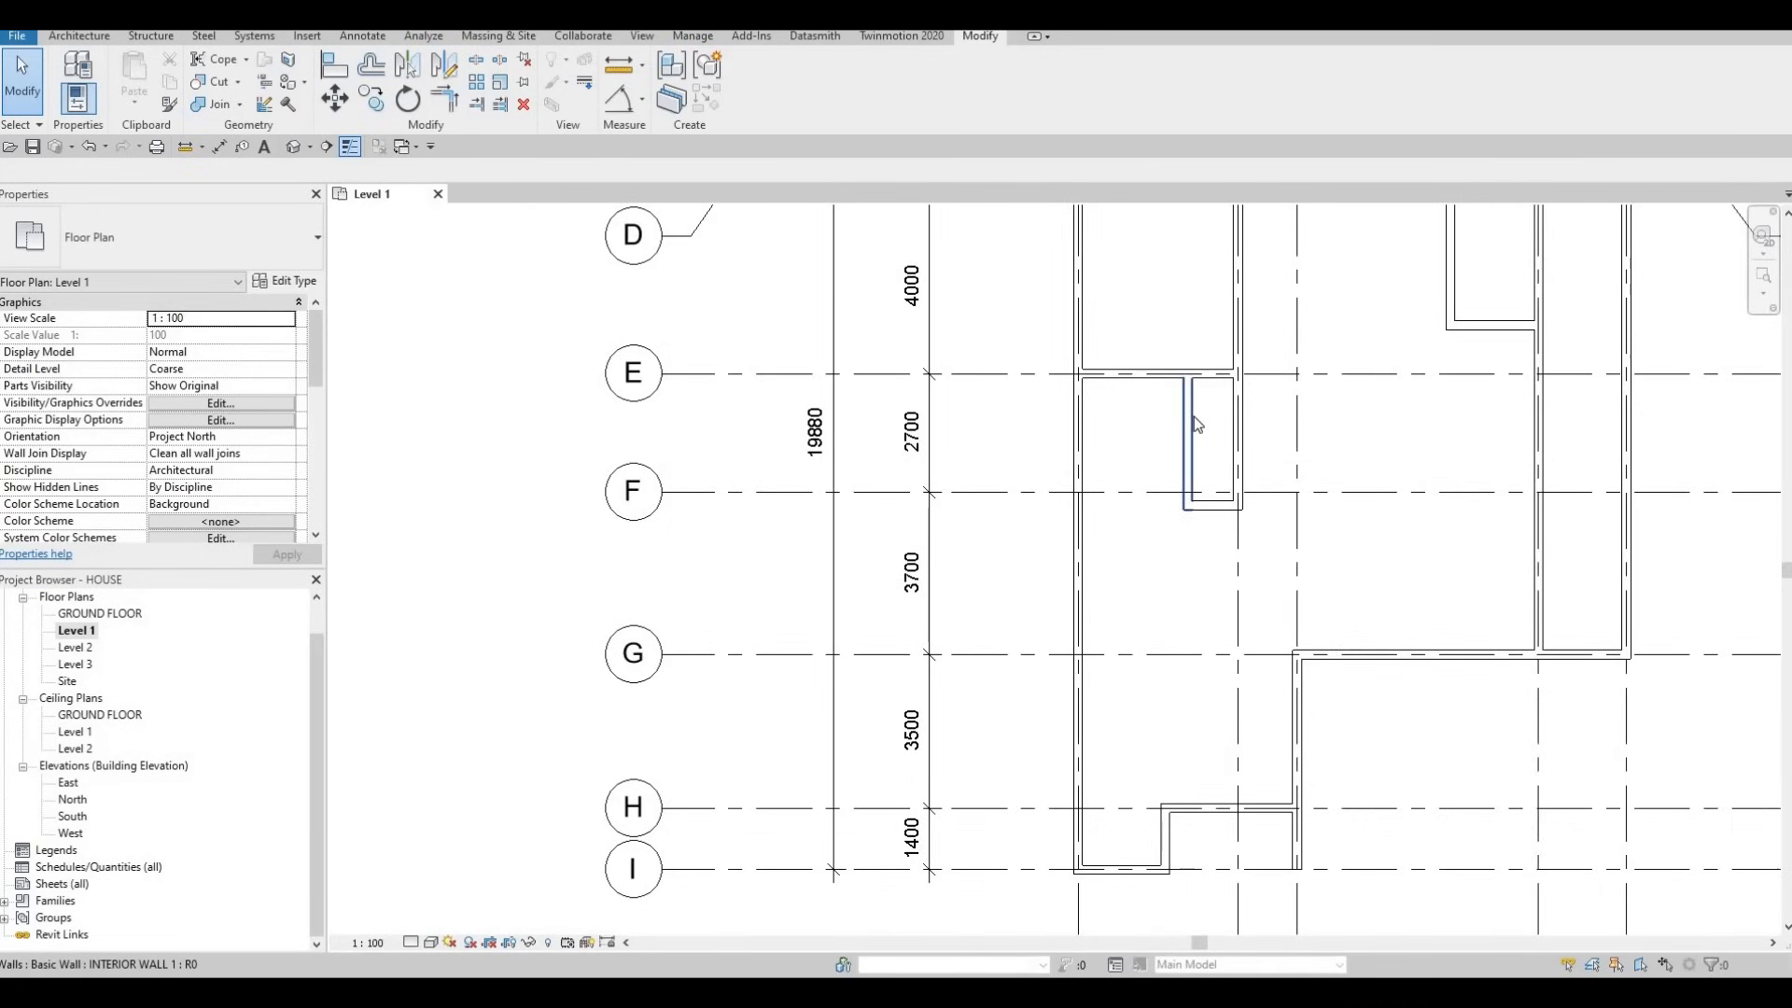
pyautogui.scroll(2, 1187, 430)
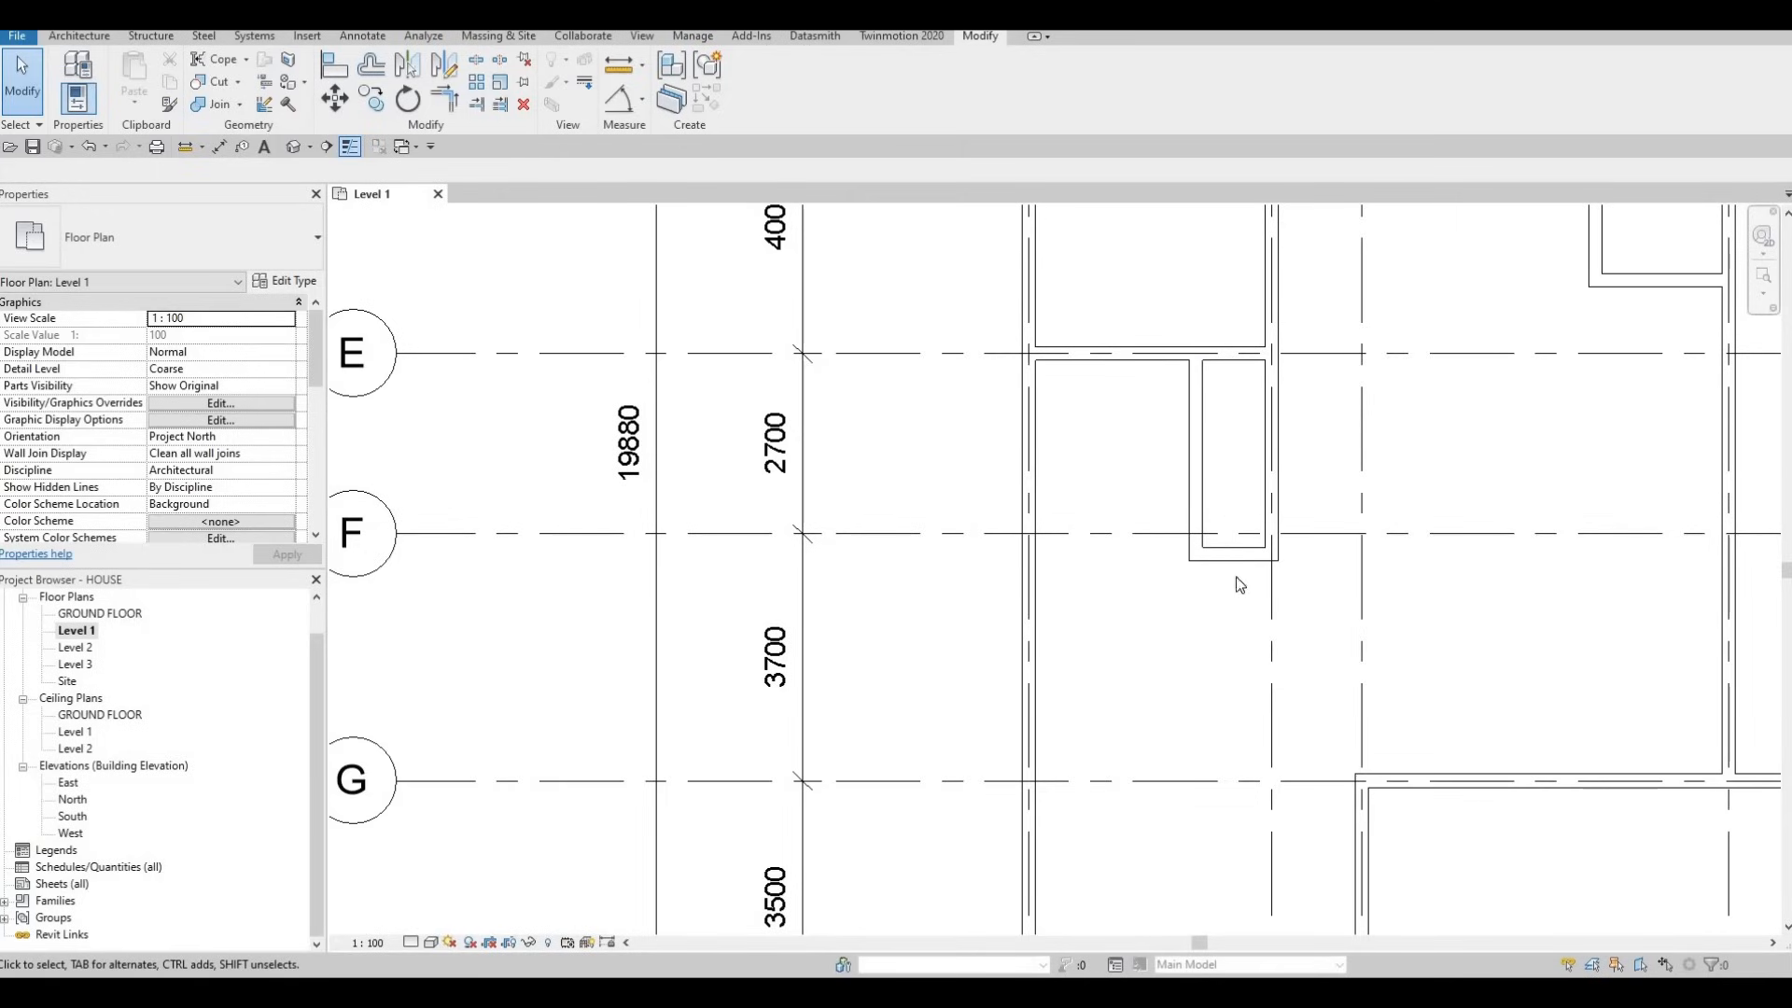
pyautogui.scroll(-3, 1239, 585)
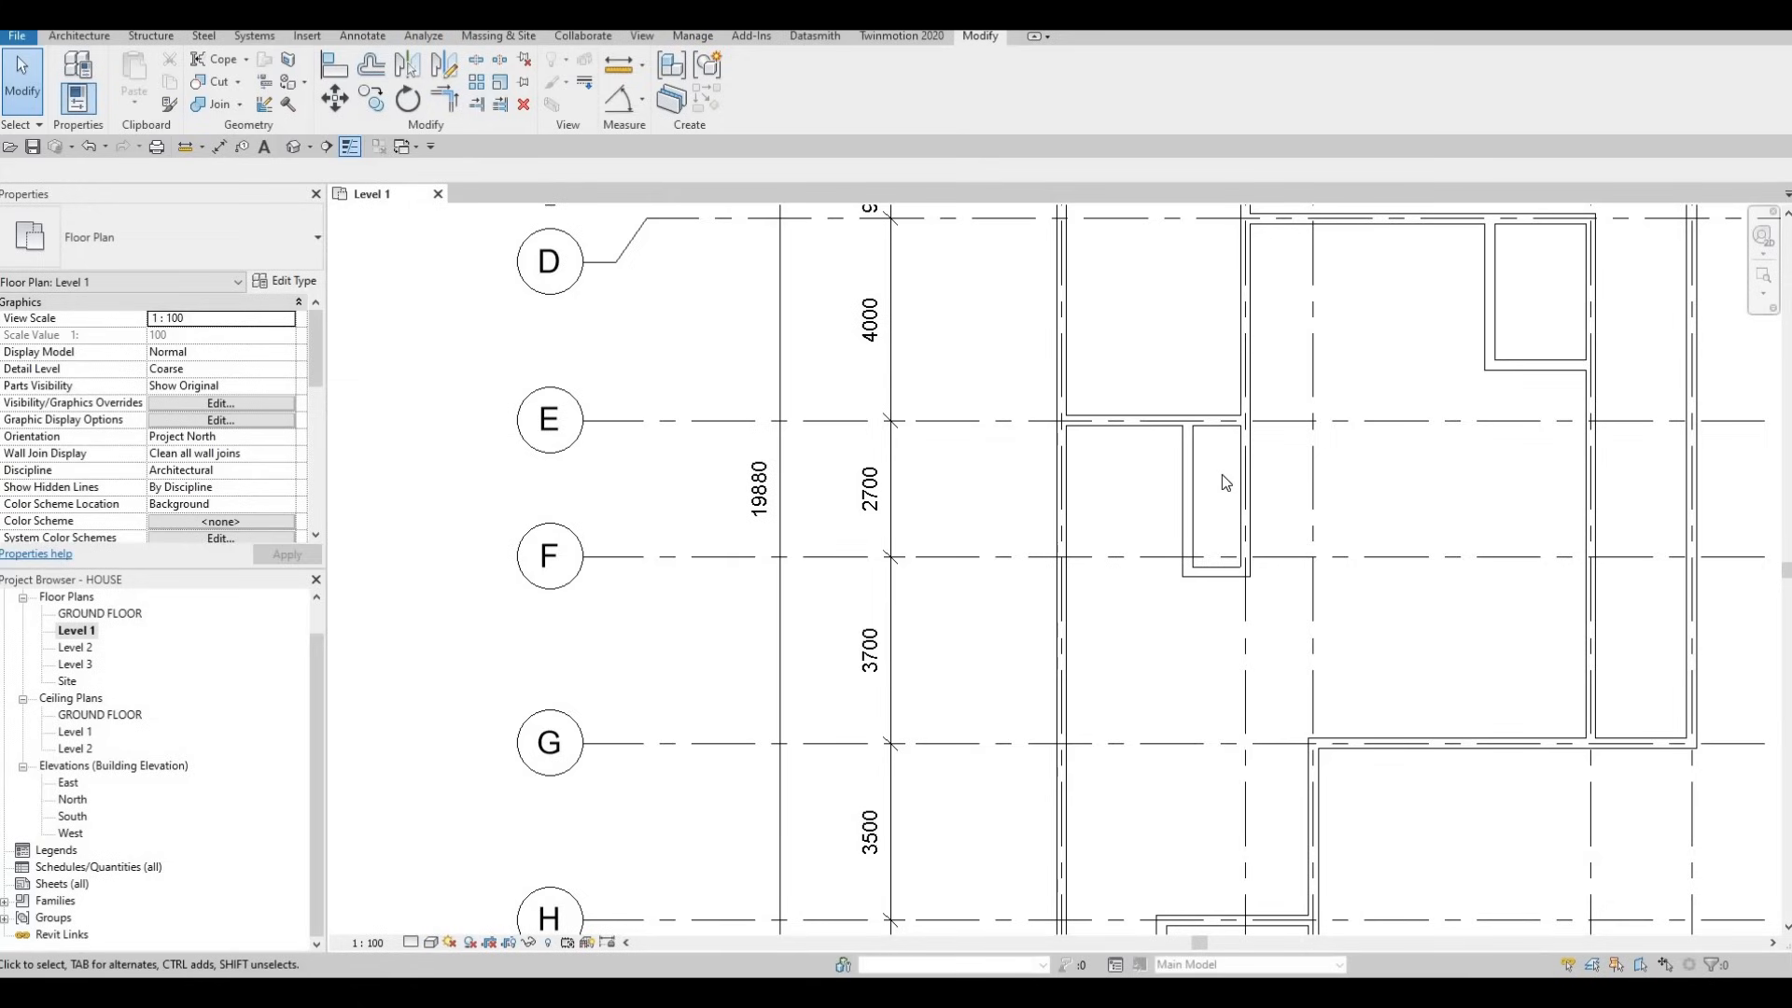
pyautogui.press('F1')
pyautogui.scroll(-3, 1178, 439)
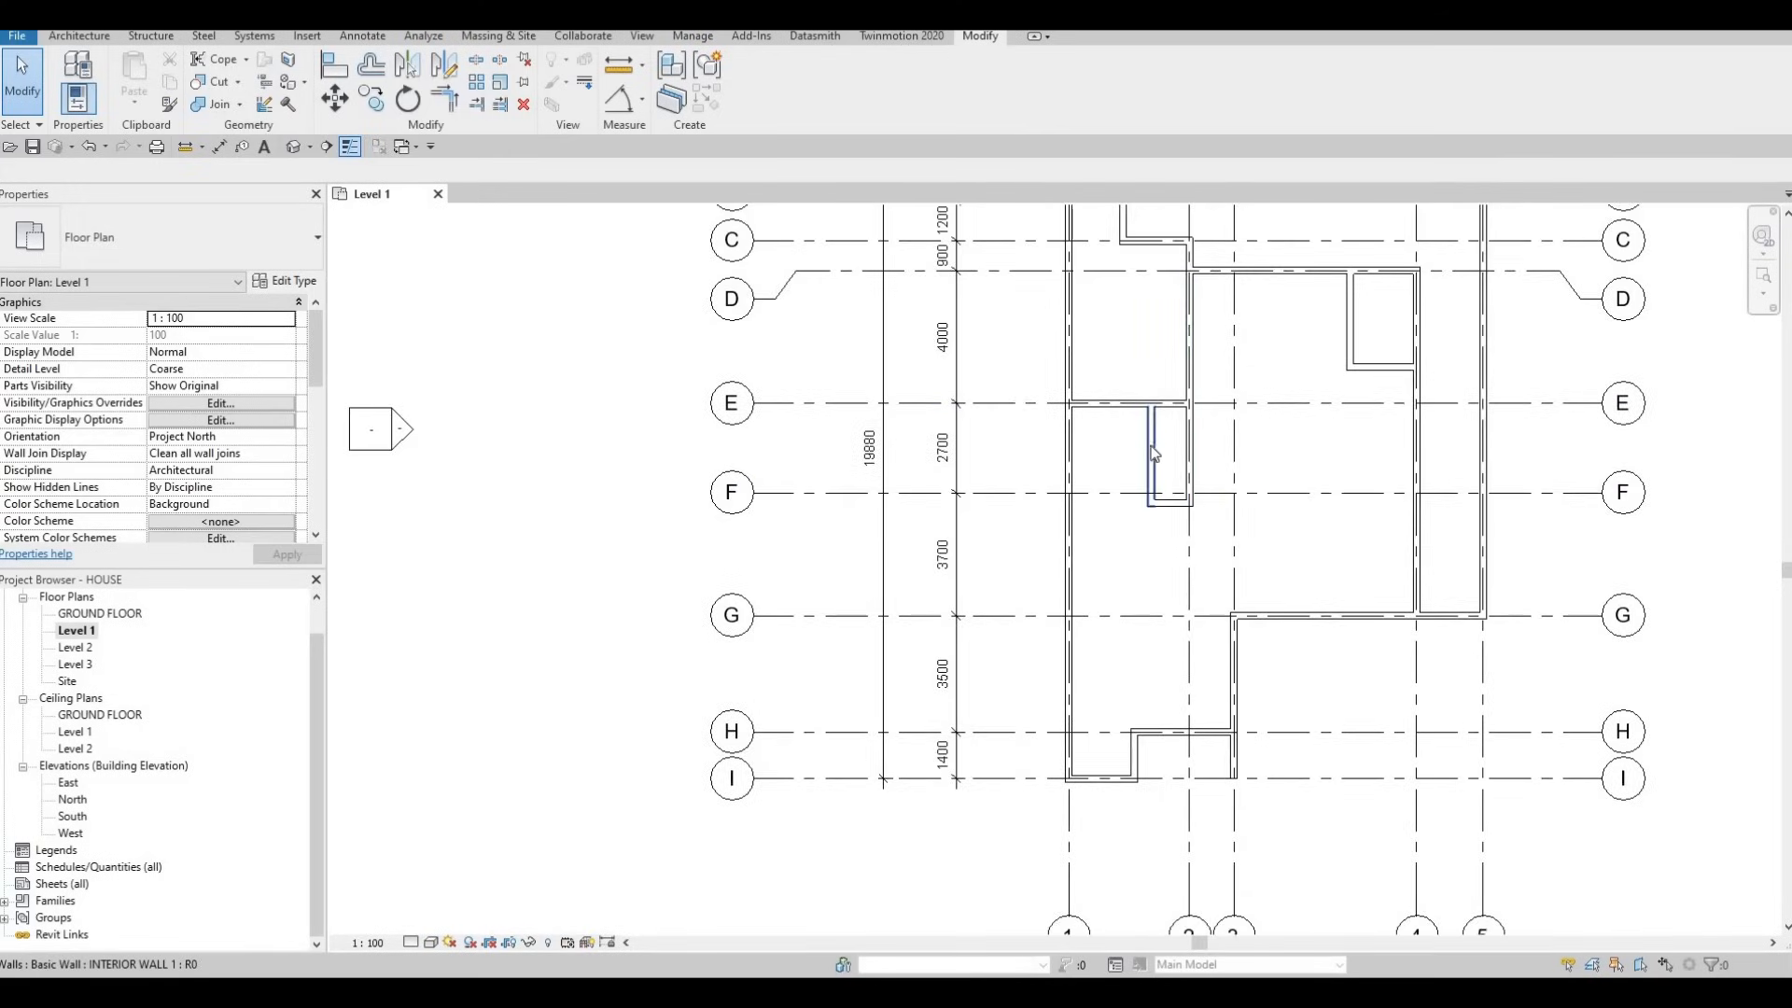
pyautogui.scroll(2, 1157, 445)
pyautogui.scroll(-2, 1158, 445)
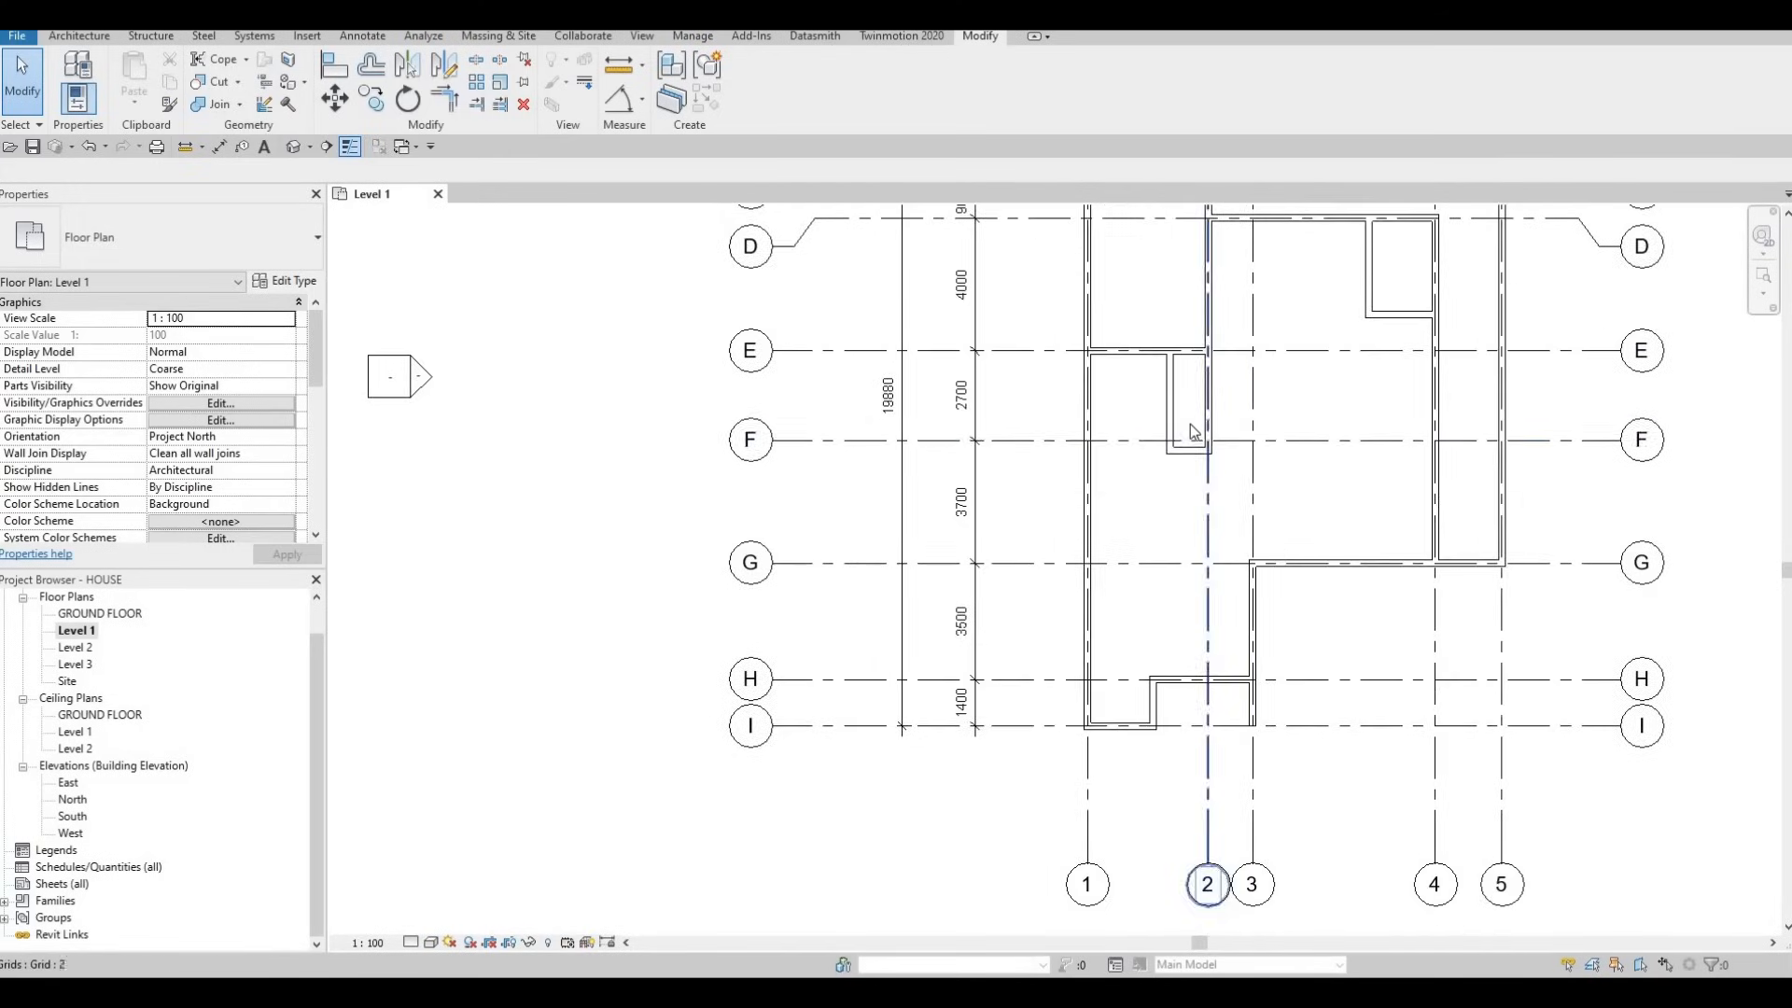
pyautogui.scroll(2, 1190, 424)
pyautogui.moveTo(1770, 506); pyautogui.dragTo(1565, 556, button='middle')
pyautogui.scroll(-1, 1565, 557)
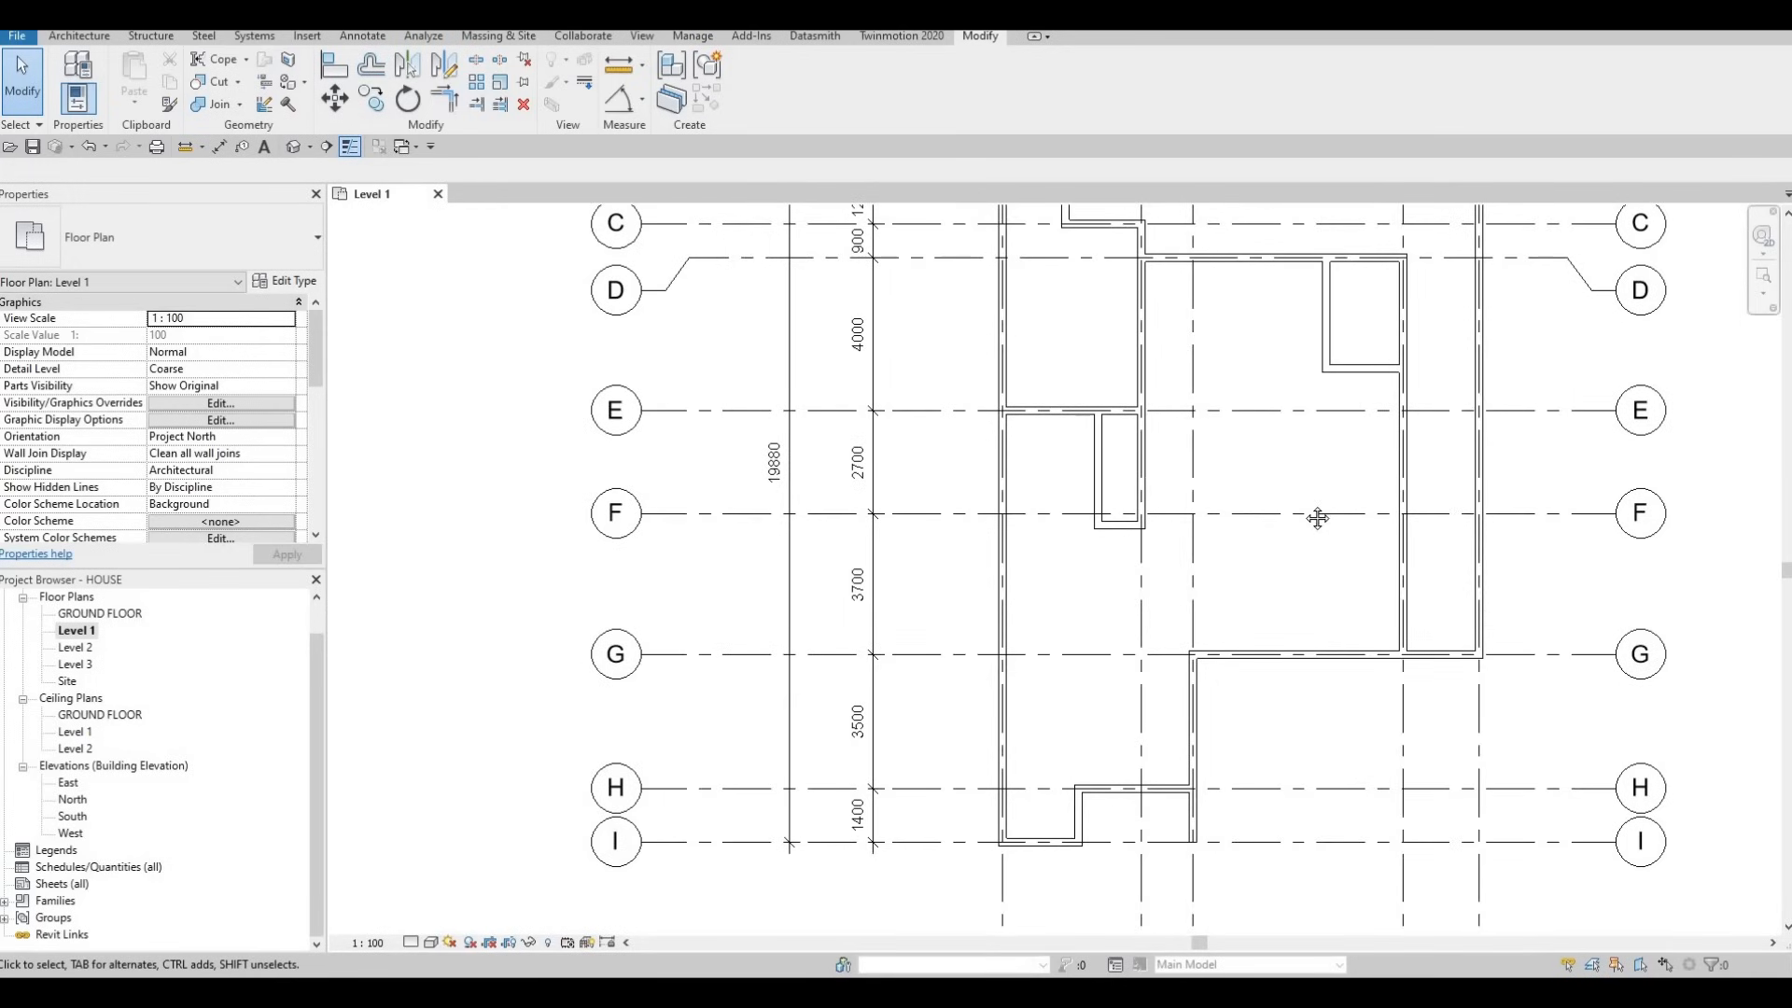
# Draw a 2000 mm INTERIOR WALL 1 wall up along grid 3 from the wall corner at grids 3 and G.
pyautogui.moveTo(1175, 509); pyautogui.dragTo(1172, 453, button='middle')
pyautogui.press('Escape')
pyautogui.click(1139, 457)
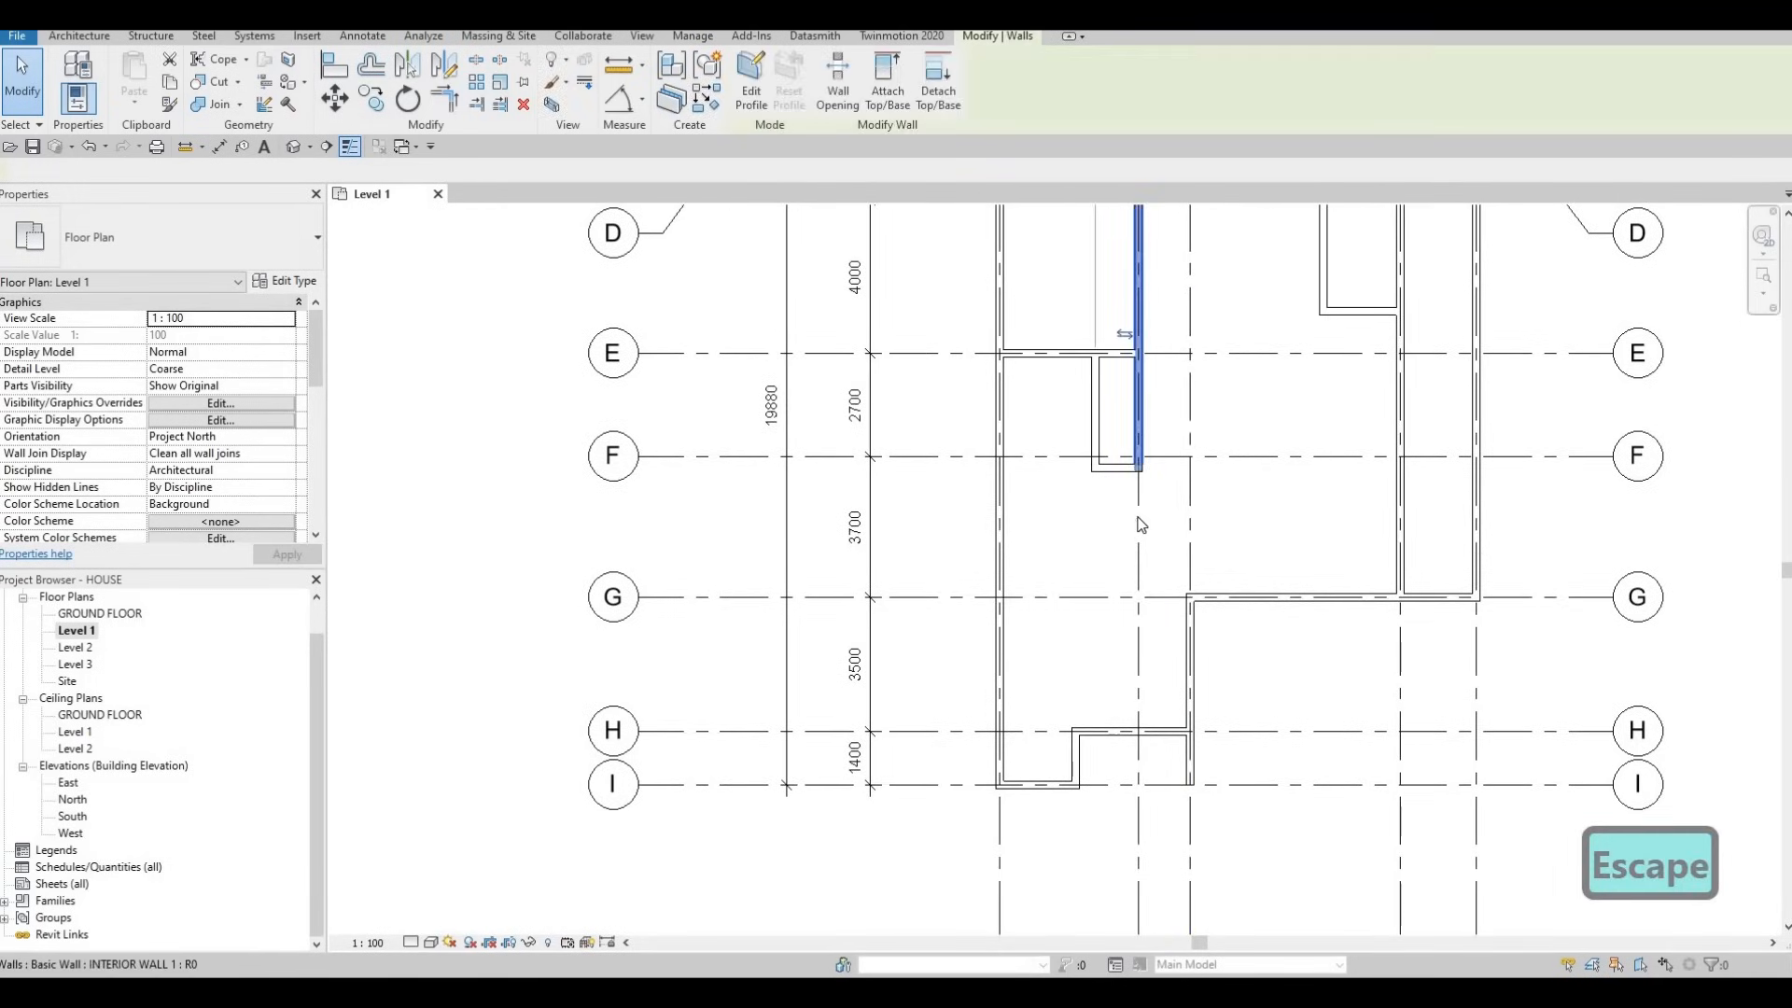
pyautogui.press('c')
pyautogui.press('s')
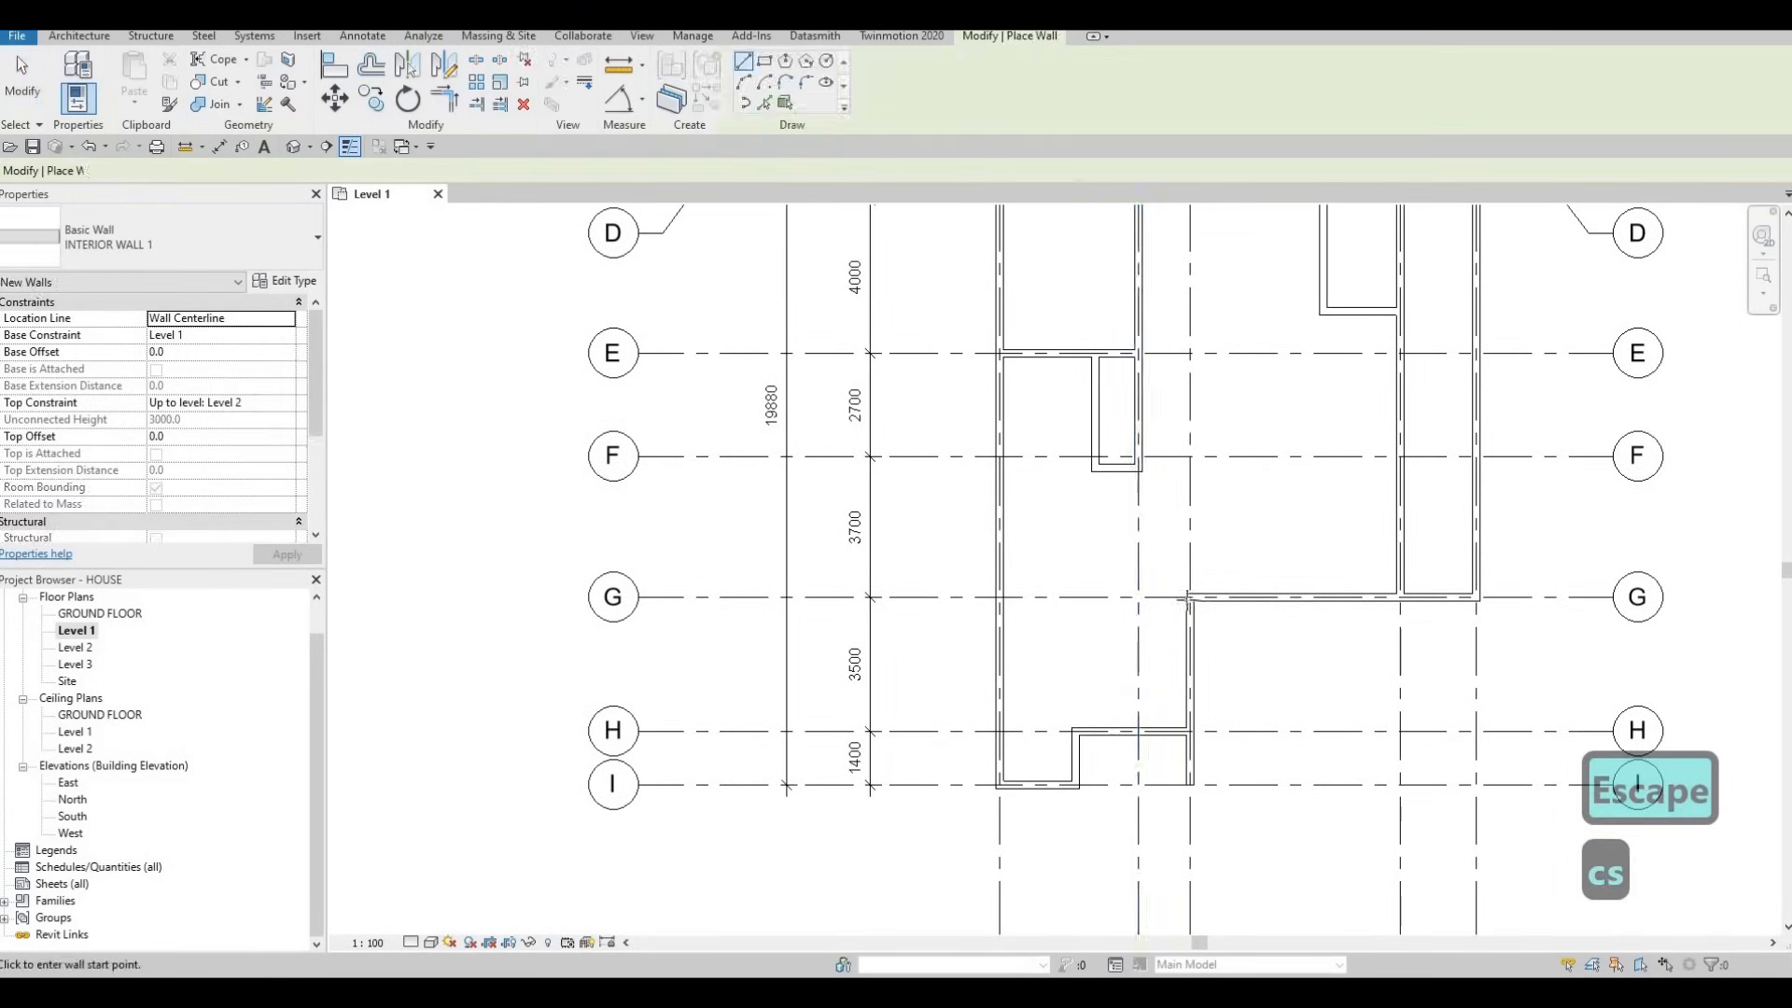
pyautogui.scroll(1, 1186, 608)
pyautogui.click(1187, 541)
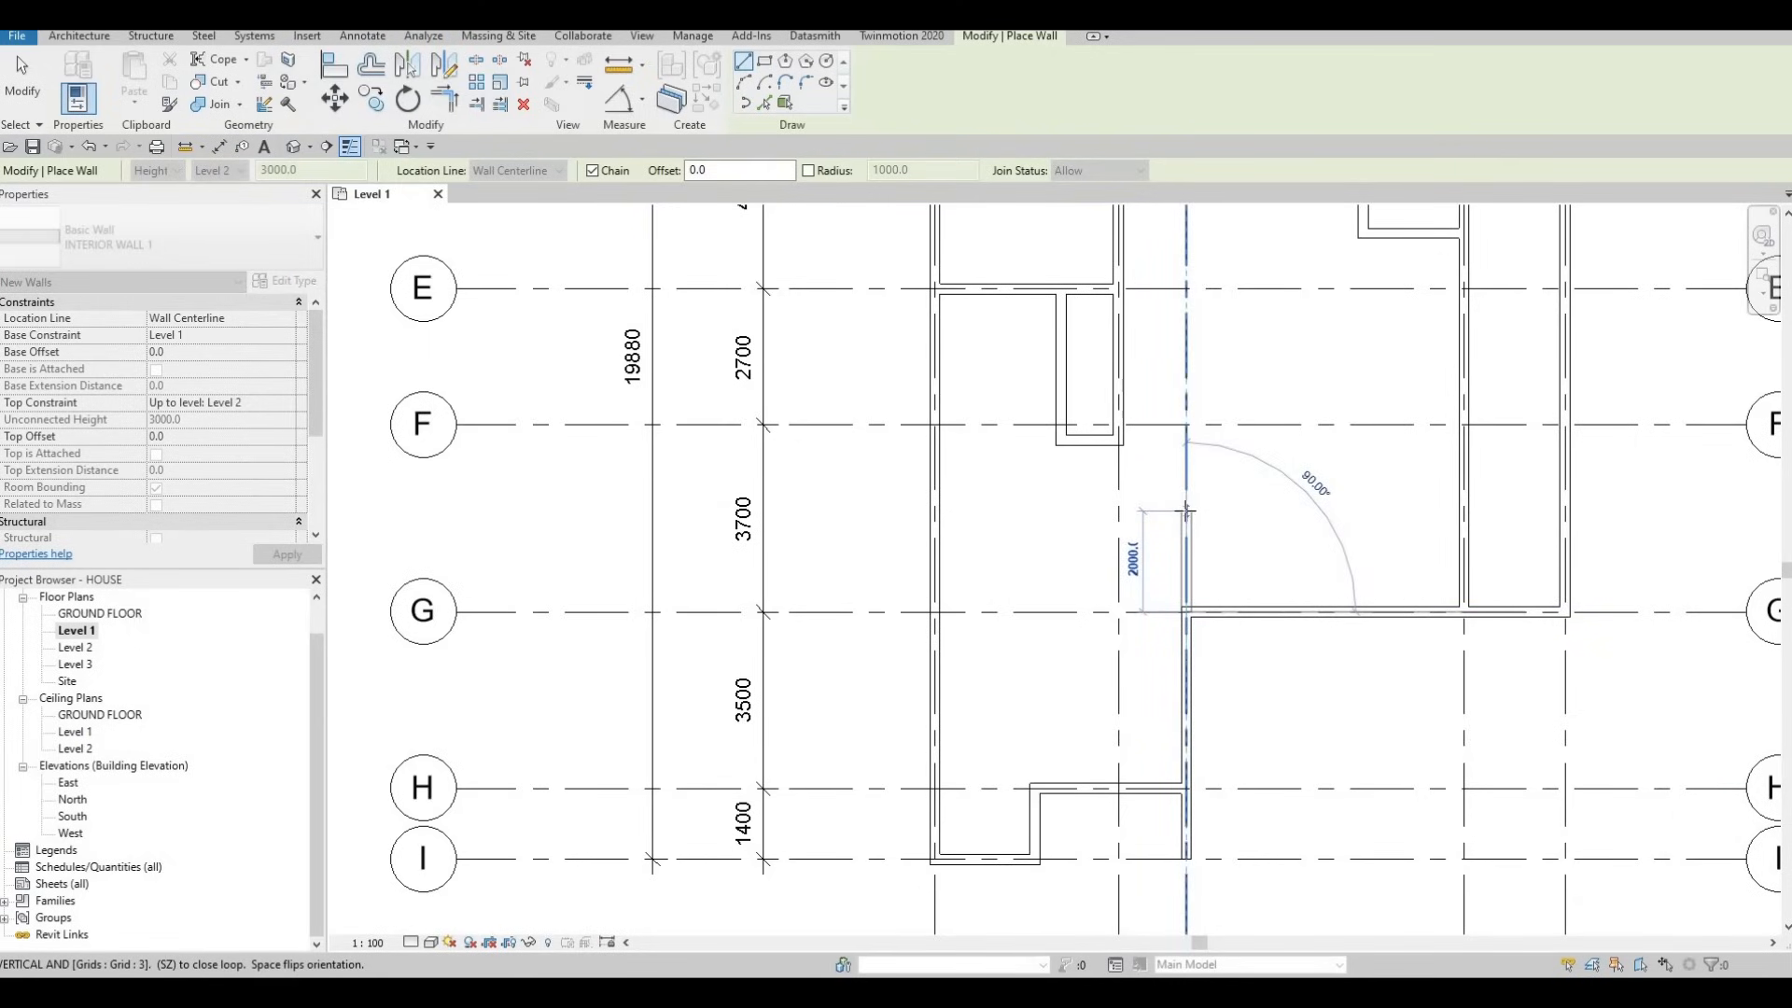
pyautogui.click(1187, 510)
pyautogui.press('Escape')
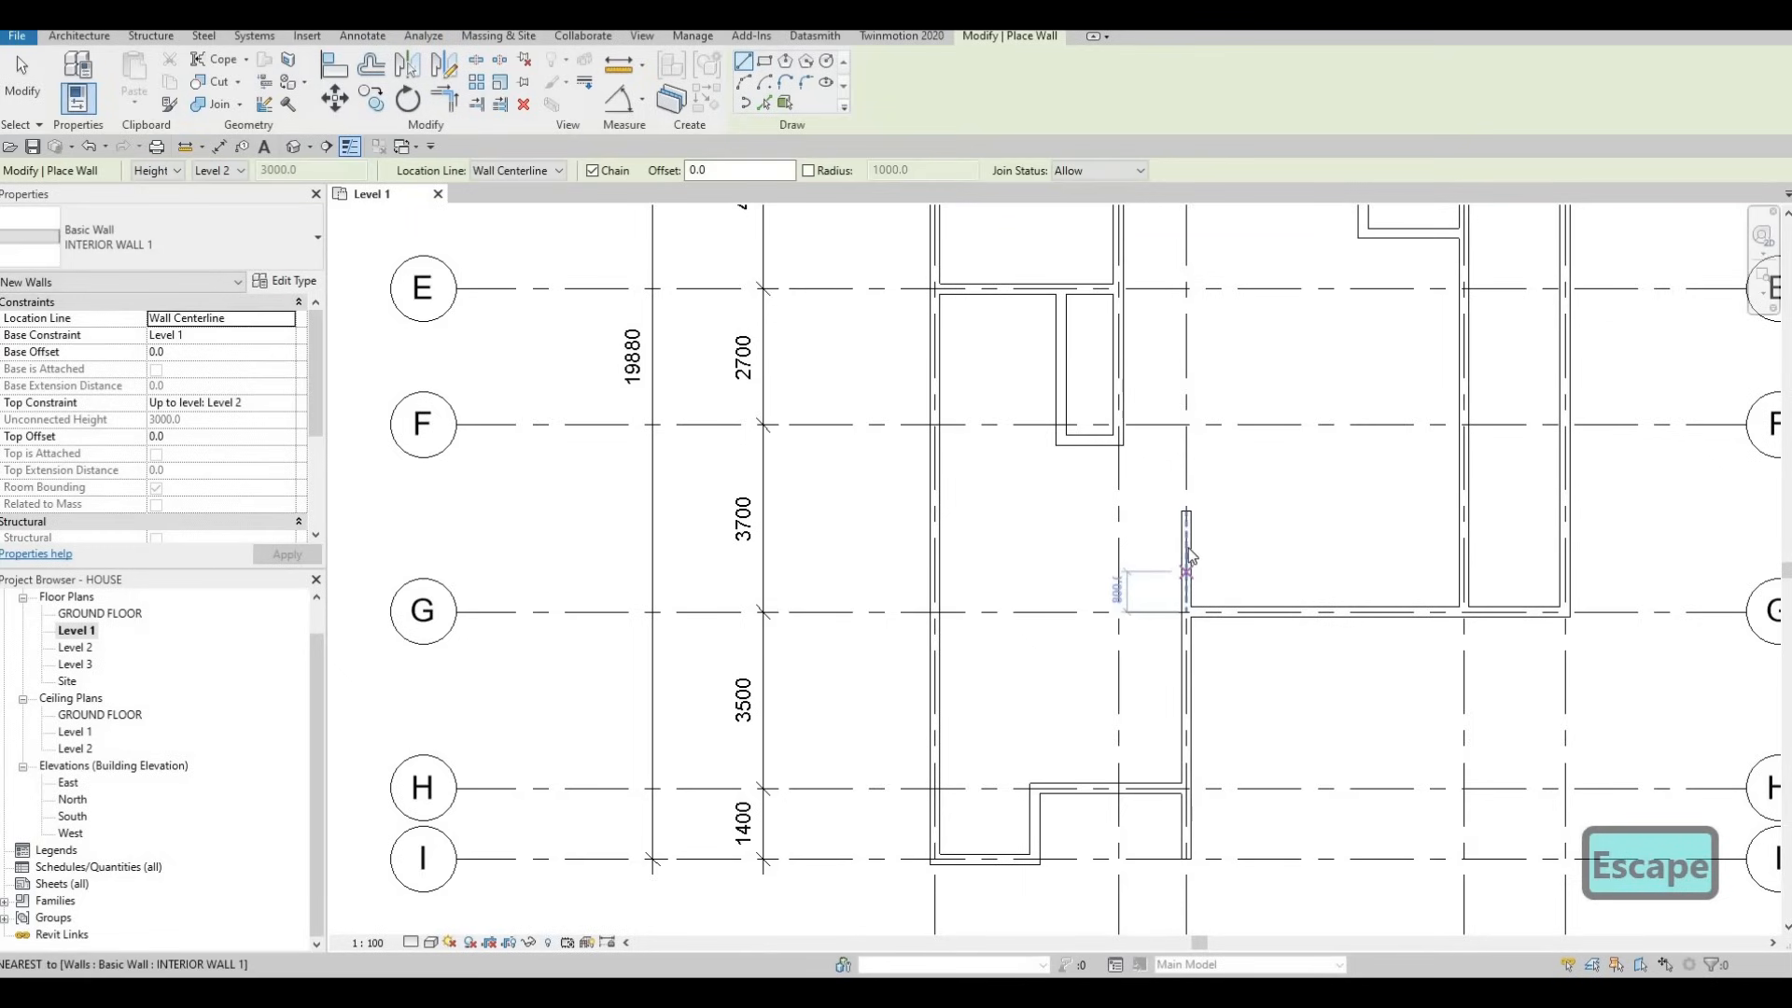
pyautogui.press('Escape')
# Check the temporary dimensions of the new wall on grid 3 above grid G.
pyautogui.click(1186, 588)
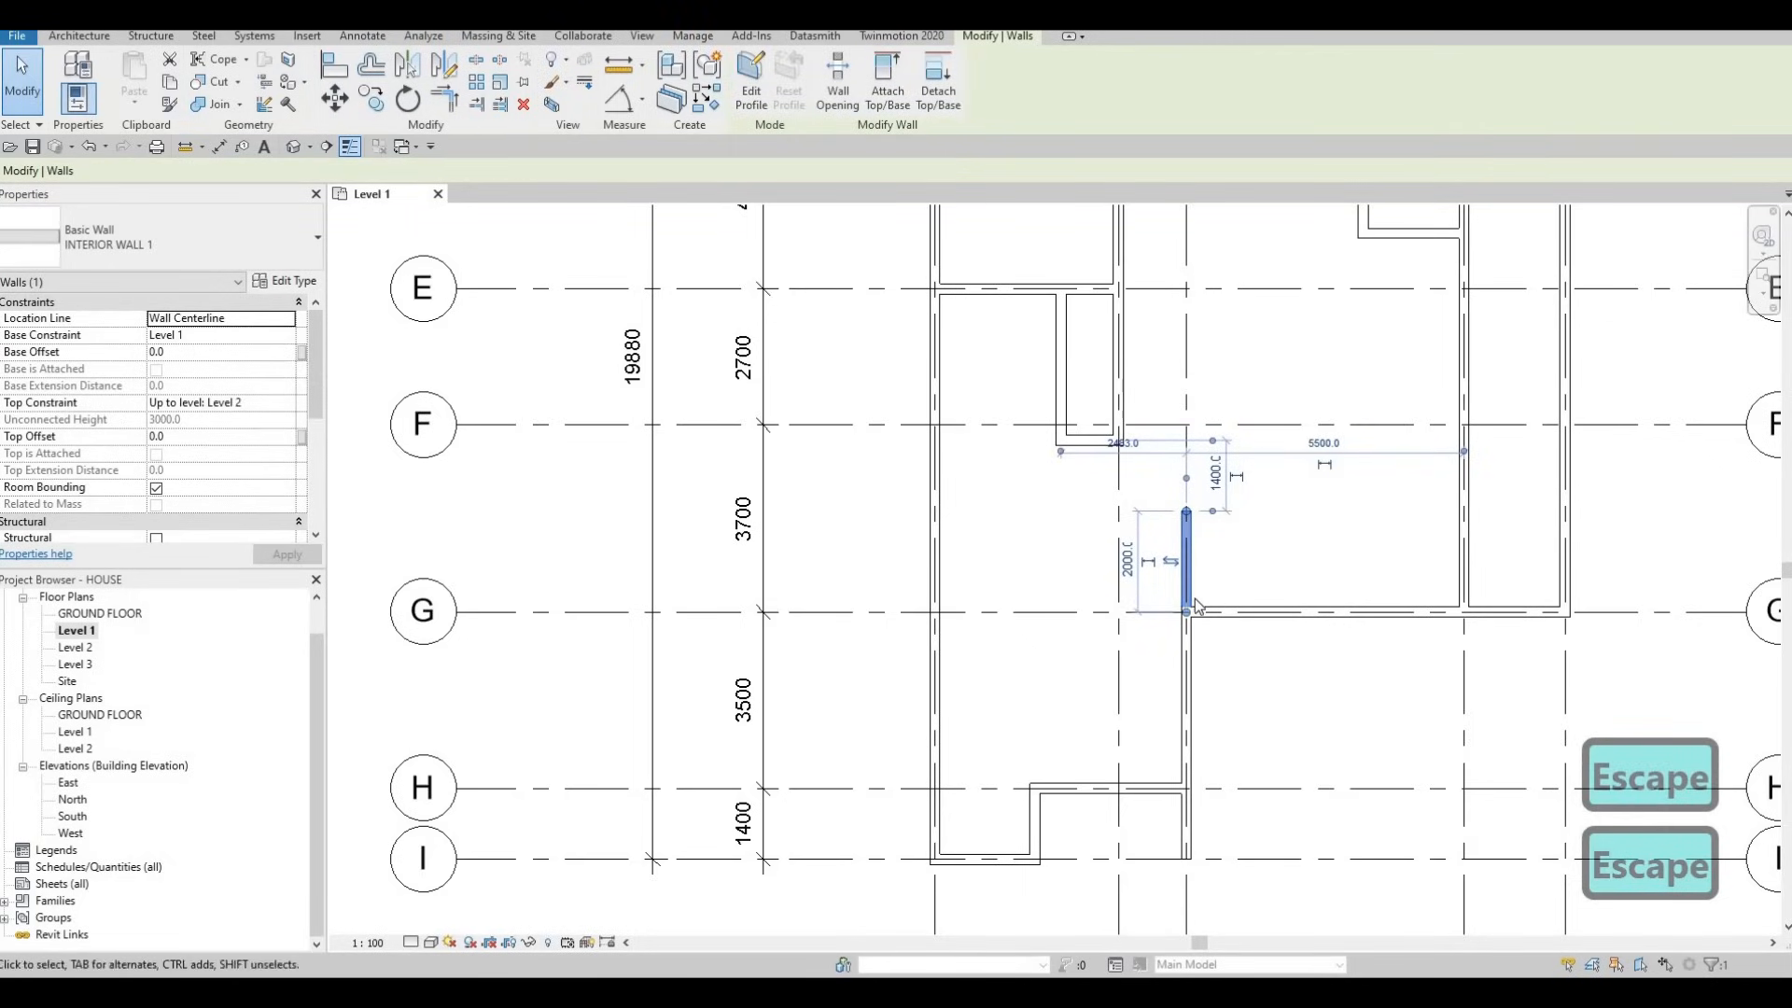
pyautogui.moveTo(1167, 598); pyautogui.dragTo(1195, 598, button='middle')
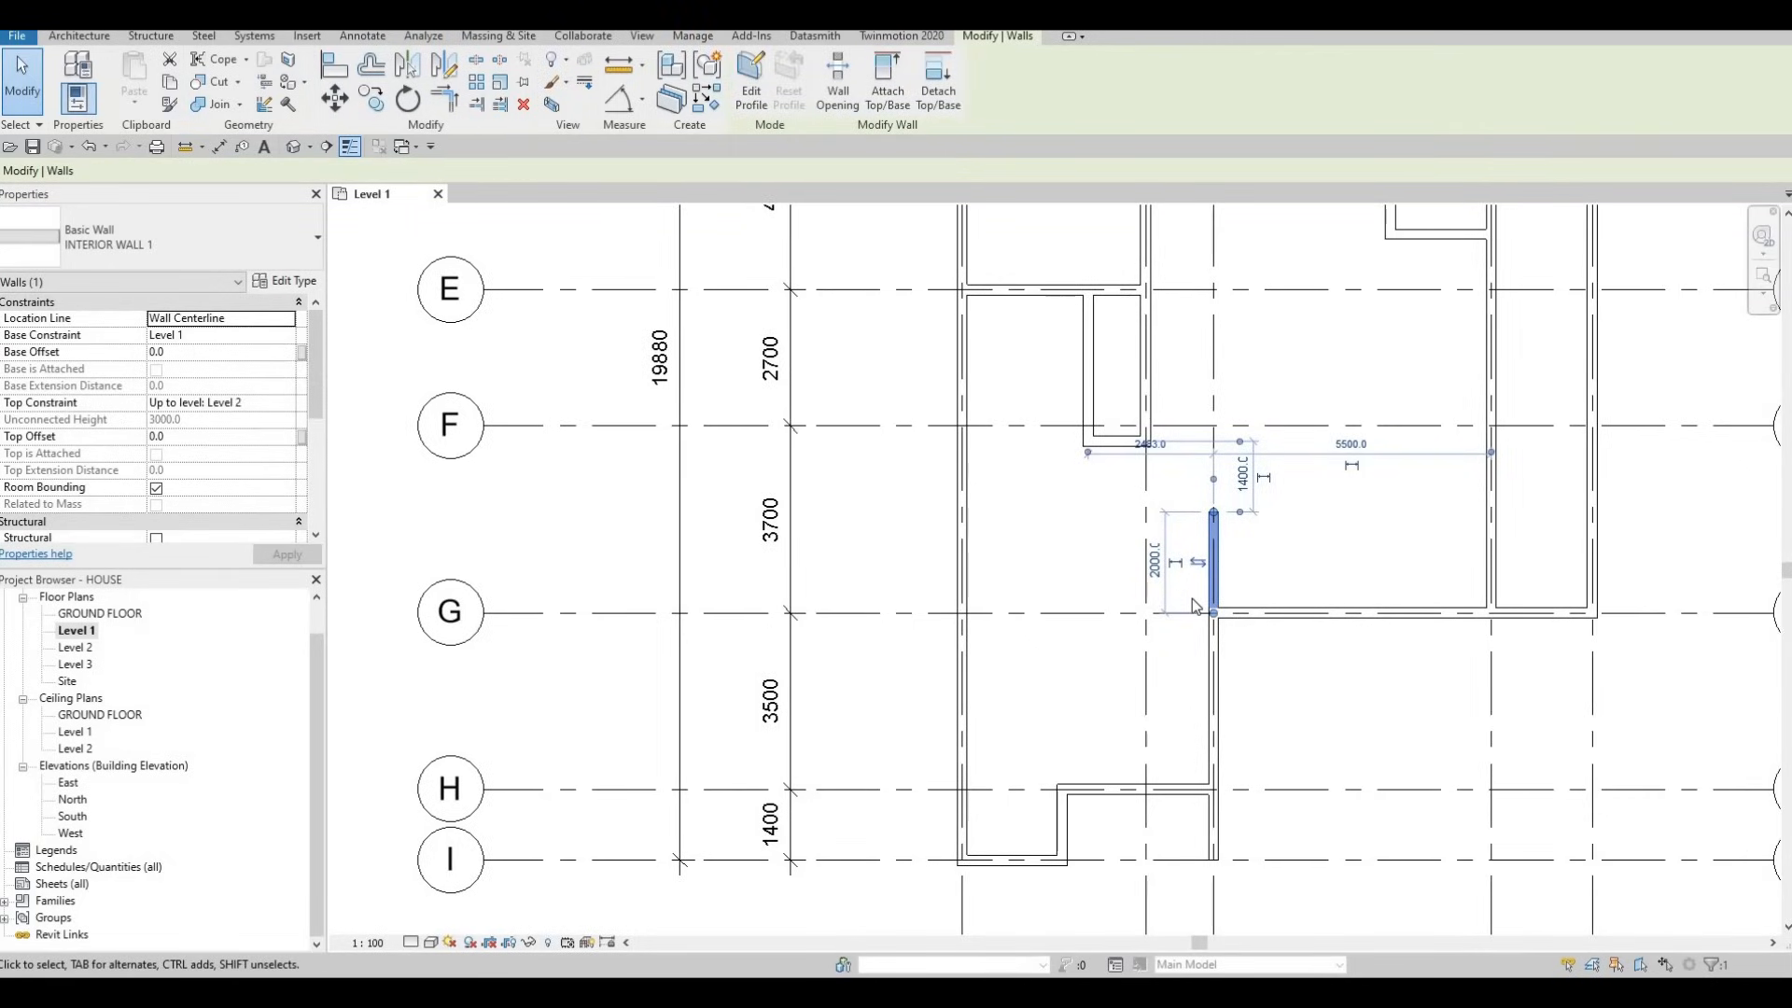
pyautogui.press('Escape')
pyautogui.moveTo(1344, 598); pyautogui.dragTo(1279, 613, button='middle')
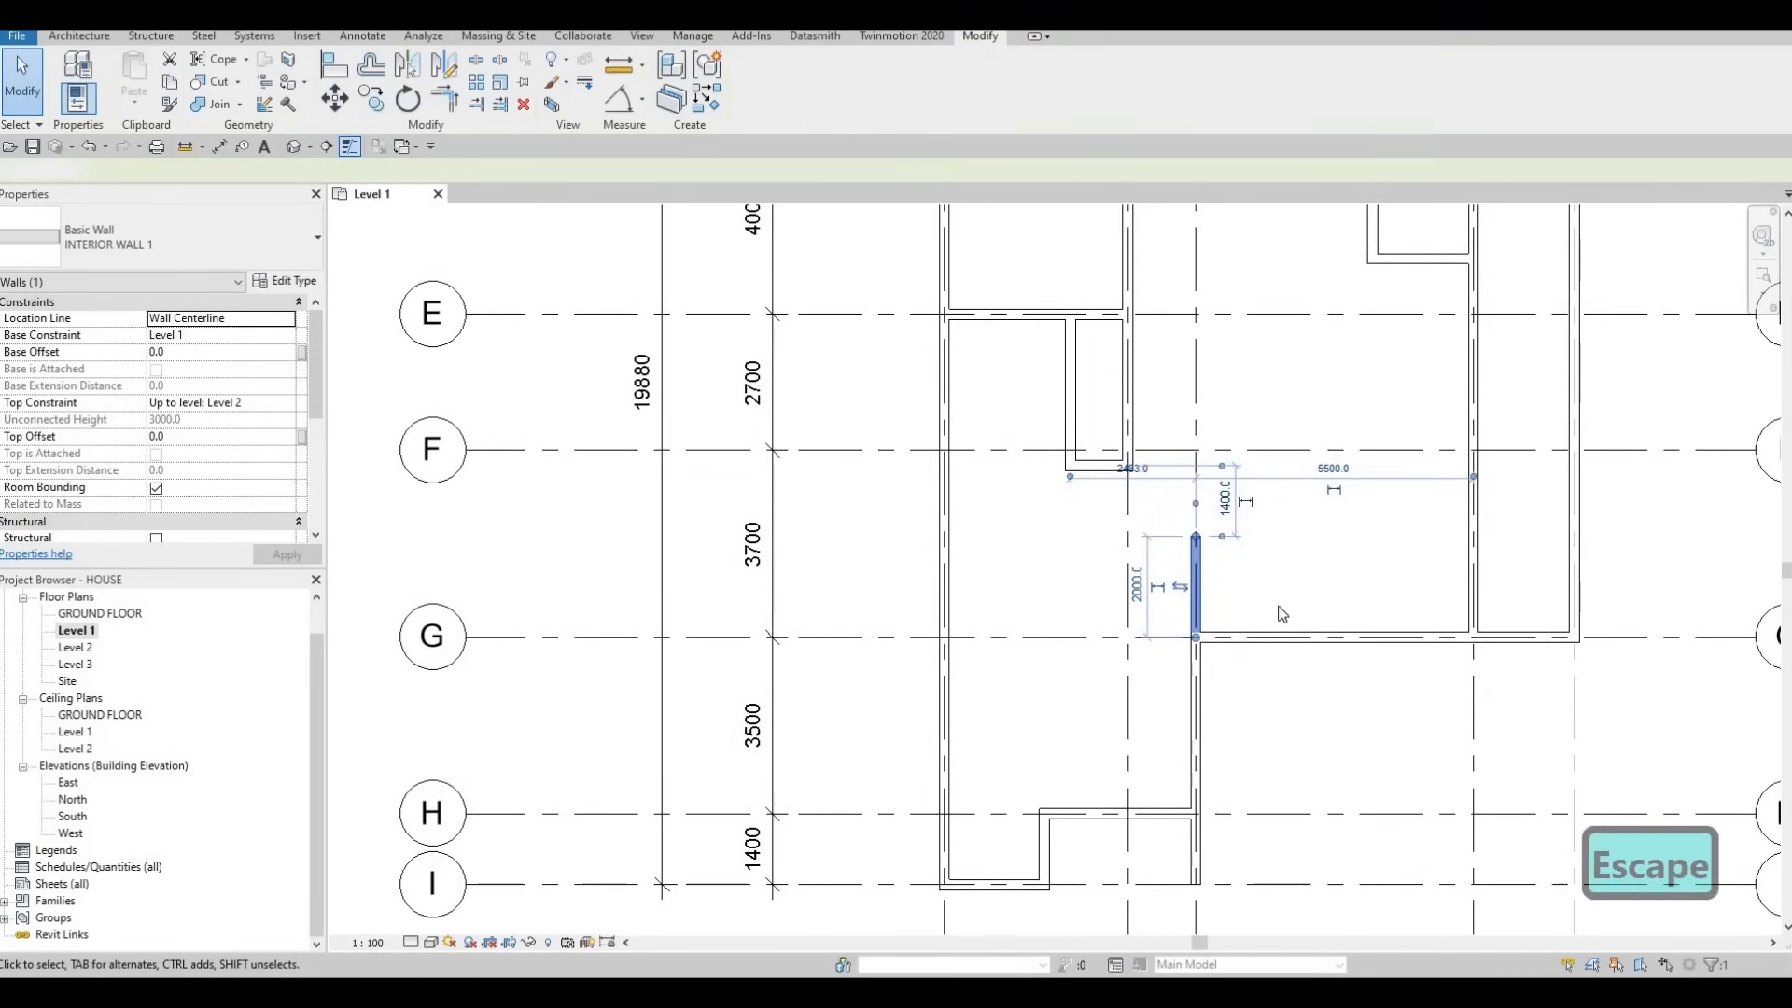
# Examine the Level 1 wall layout from grid A to grid I, including the rooms beside grids 1, 2 and 3.
pyautogui.press('Escape')
pyautogui.scroll(-2, 1217, 653)
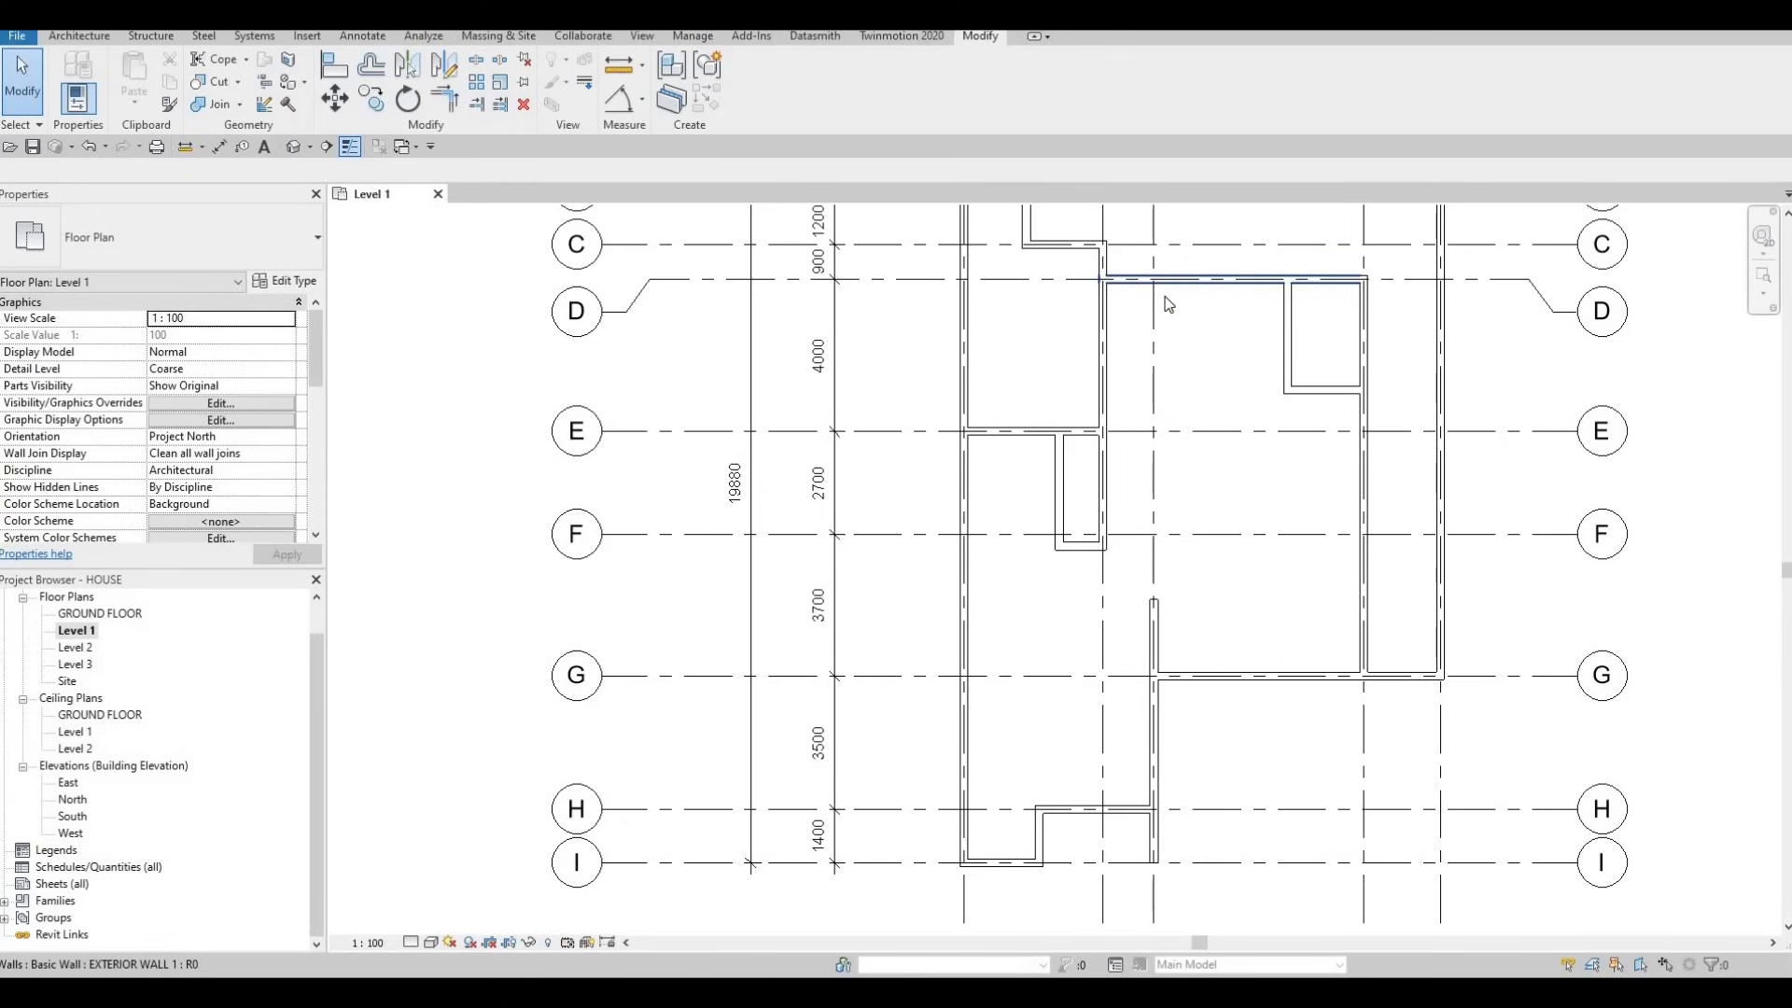
pyautogui.moveTo(1164, 384); pyautogui.dragTo(1176, 537, button='middle')
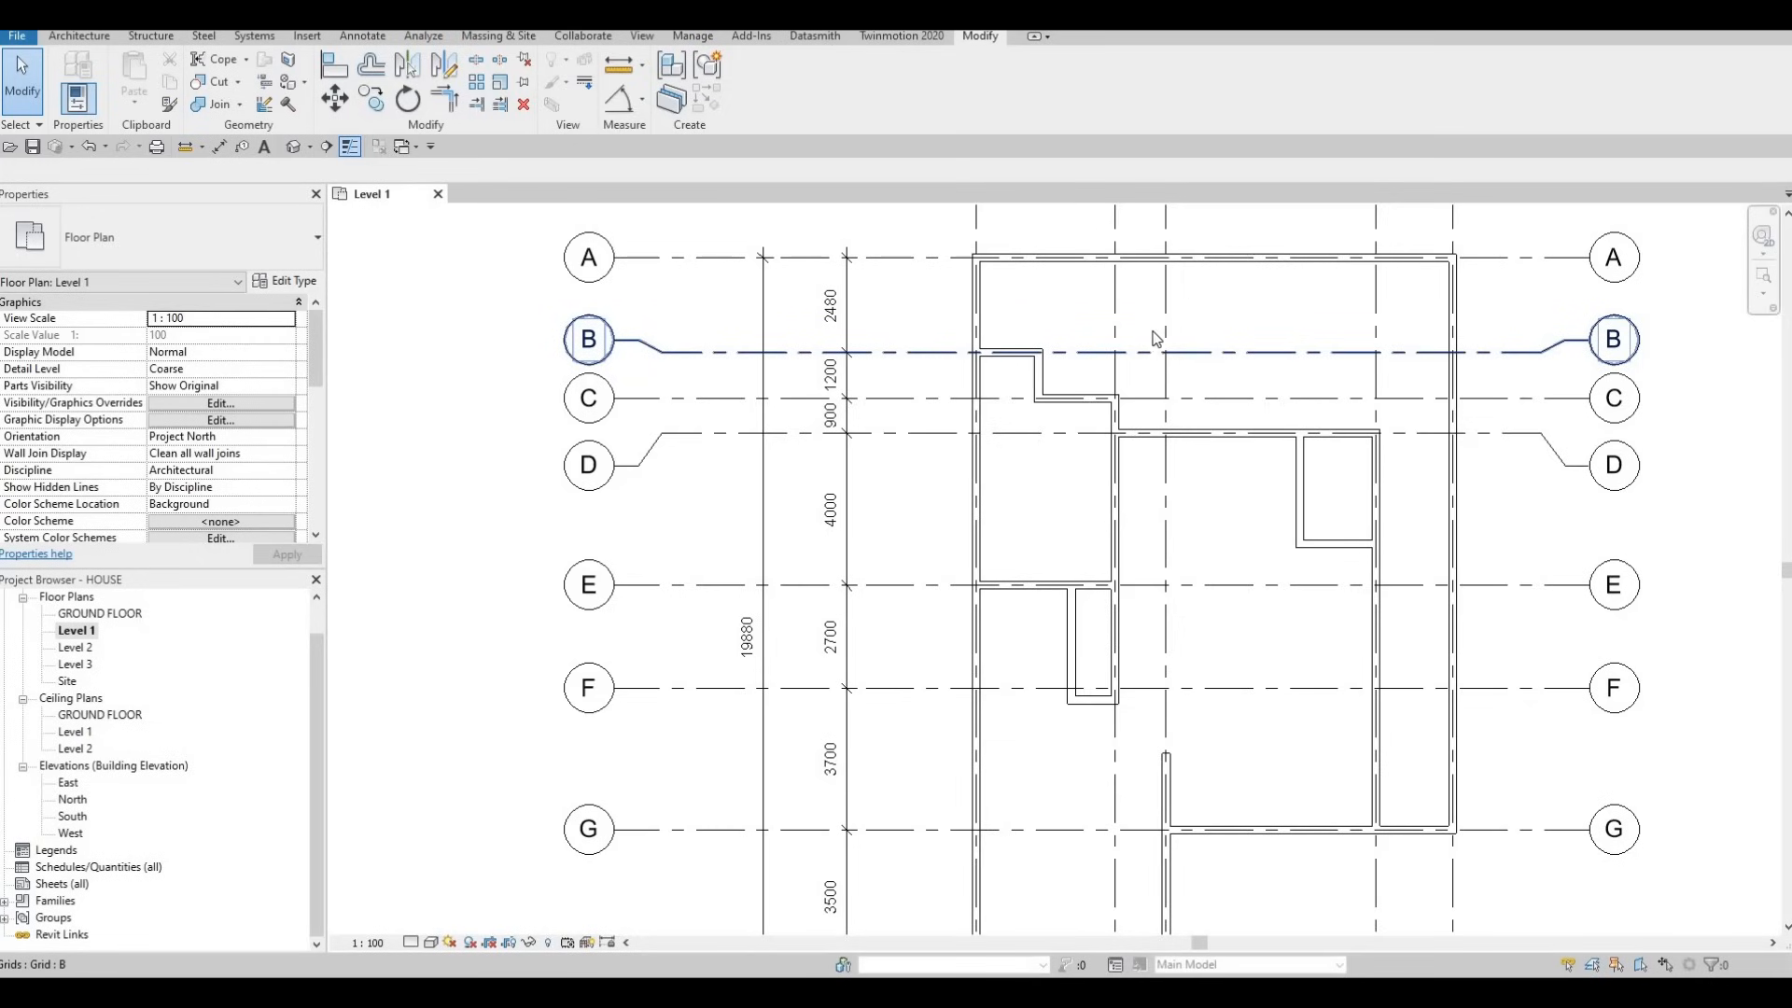
pyautogui.moveTo(1249, 436); pyautogui.dragTo(1200, 346, button='middle')
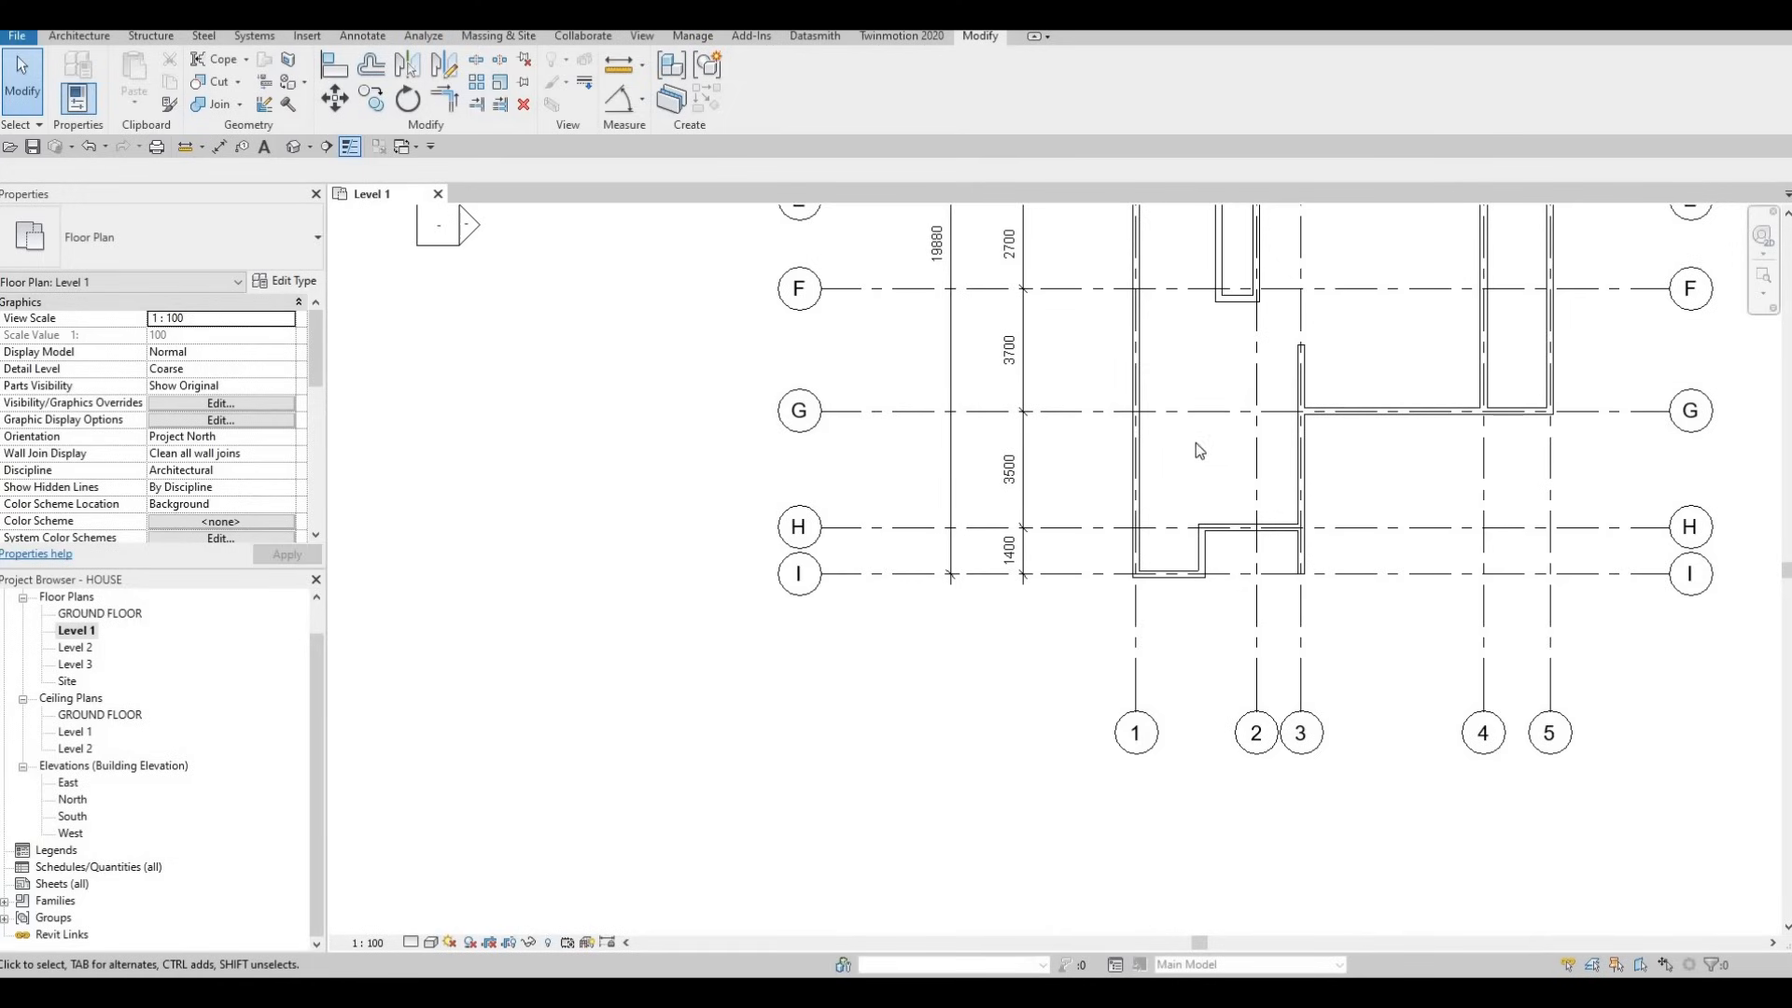
pyautogui.middleClick(1222, 452)
pyautogui.moveTo(1267, 542); pyautogui.dragTo(1265, 535, button='middle')
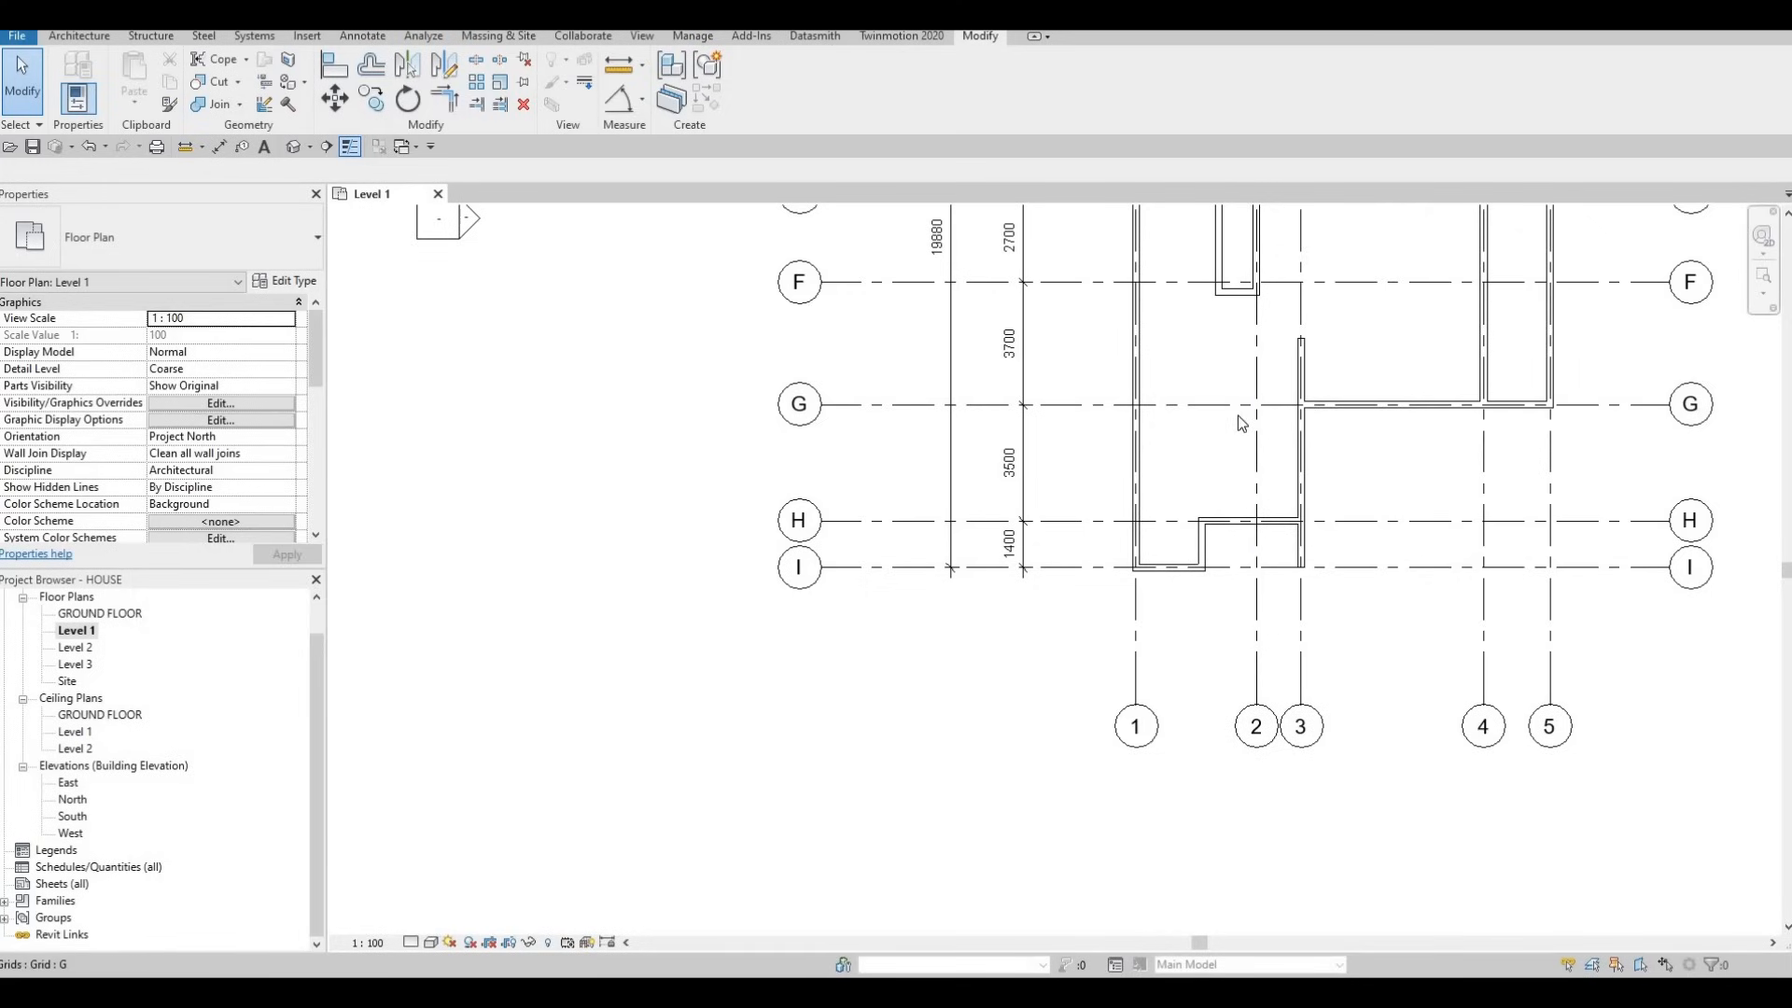
pyautogui.moveTo(1339, 223); pyautogui.dragTo(1306, 386, button='middle')
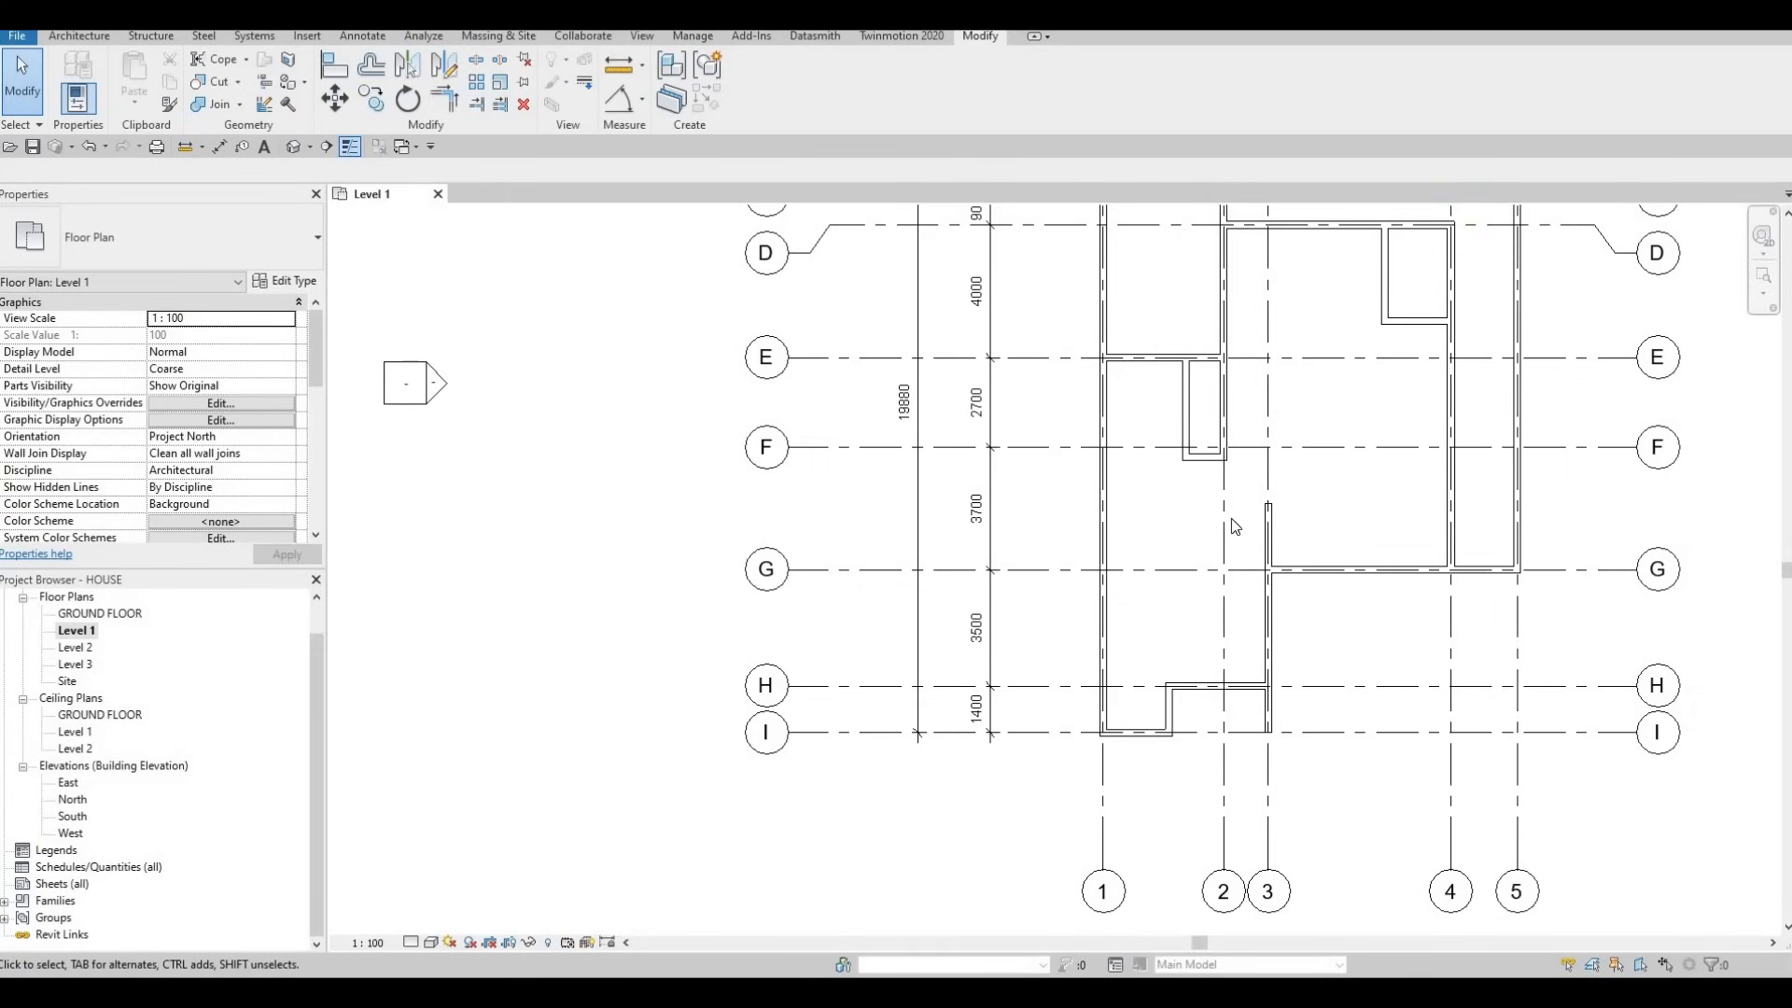
pyautogui.moveTo(1211, 536); pyautogui.dragTo(1249, 484, button='middle')
pyautogui.scroll(-1, 1204, 525)
pyautogui.moveTo(1253, 565); pyautogui.dragTo(1230, 595, button='middle')
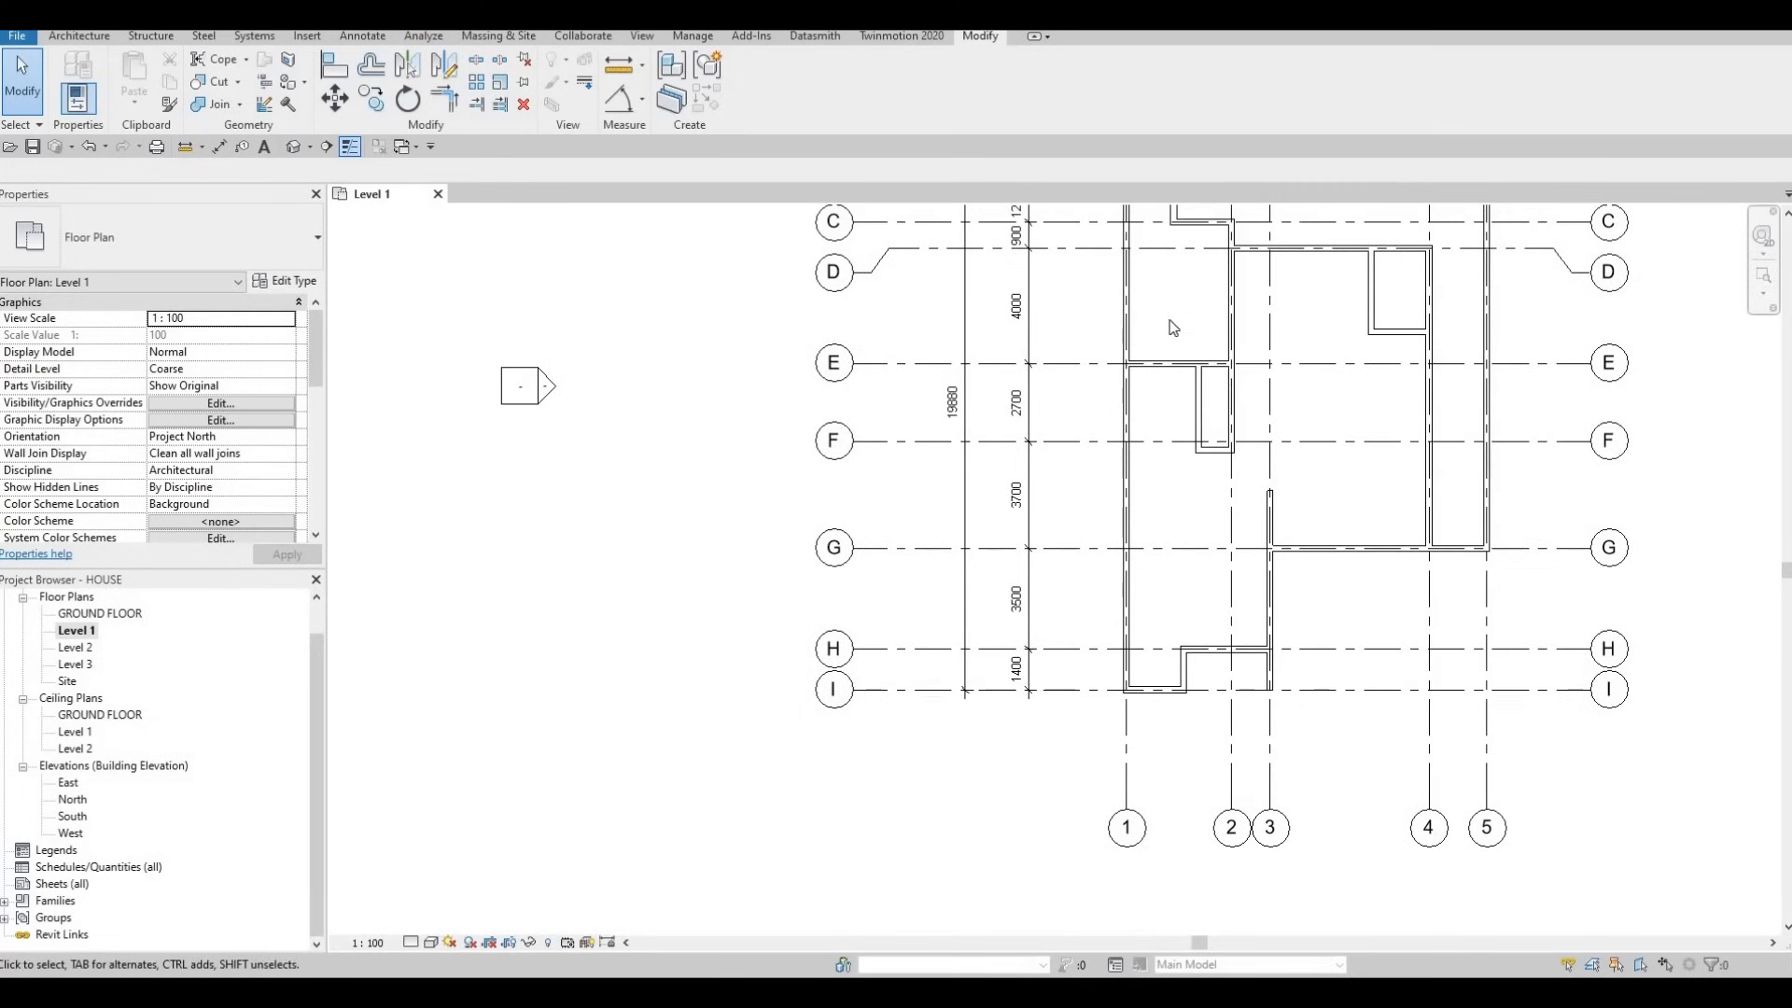
pyautogui.moveTo(1174, 327); pyautogui.dragTo(1185, 416, button='middle')
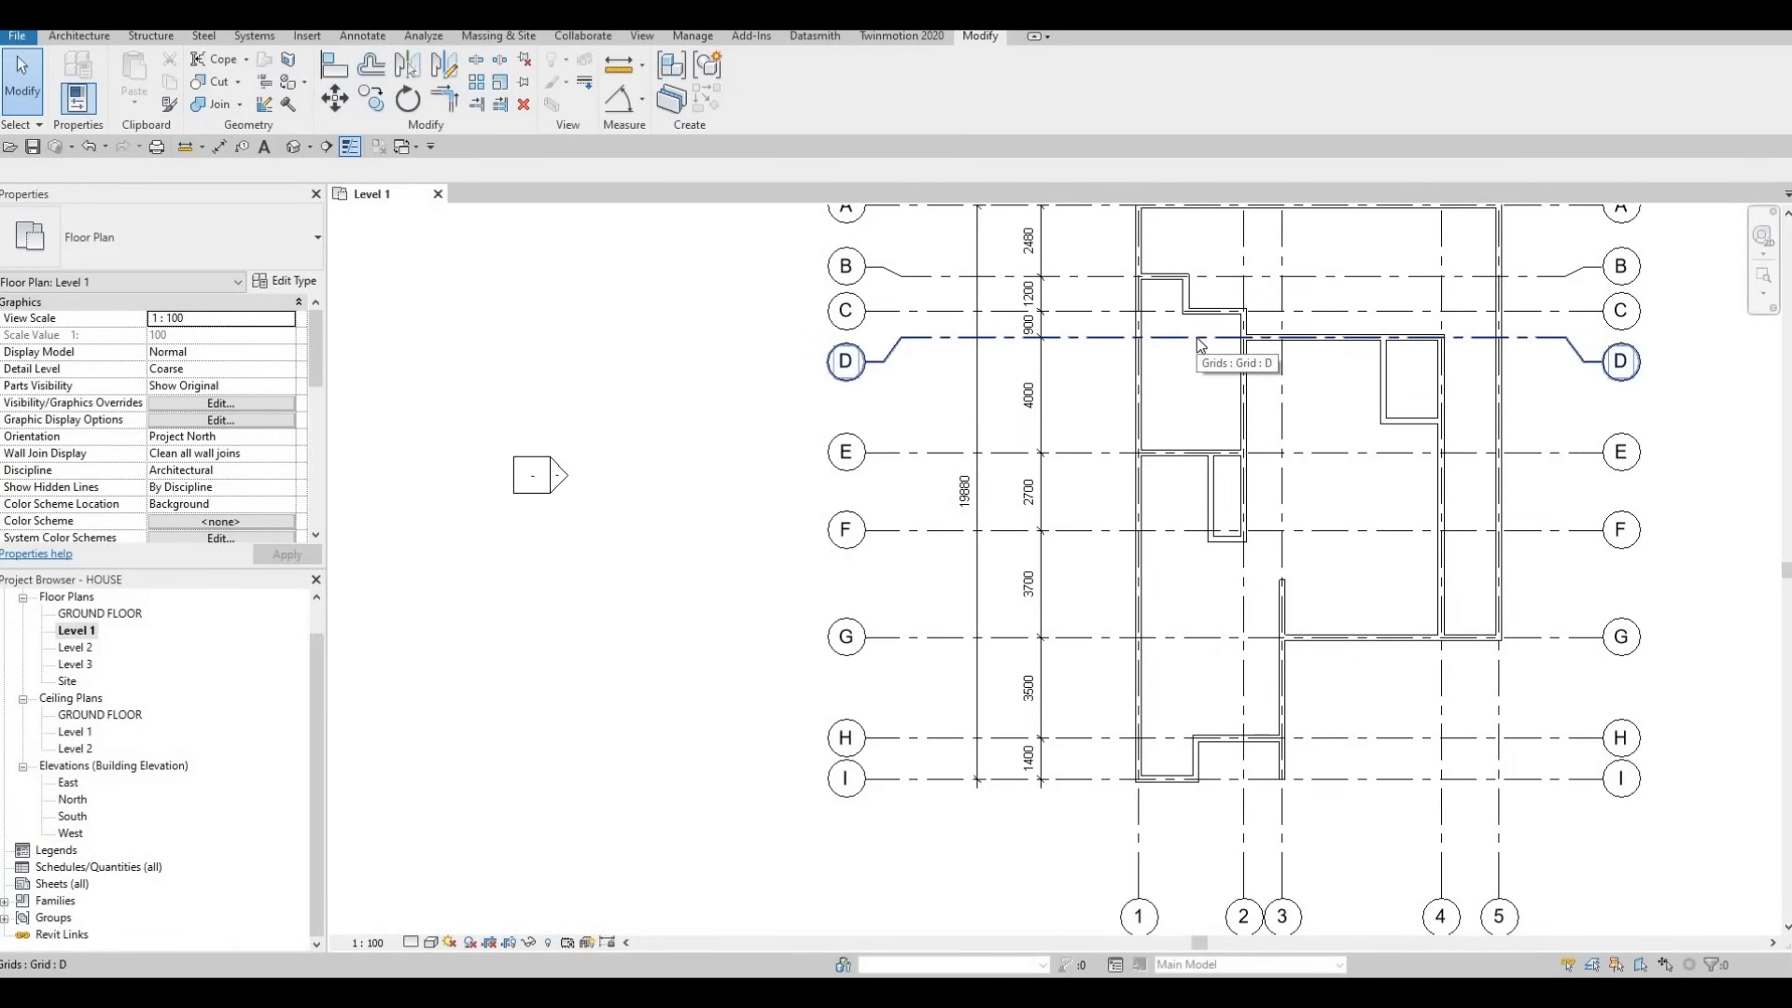
pyautogui.scroll(2, 1181, 327)
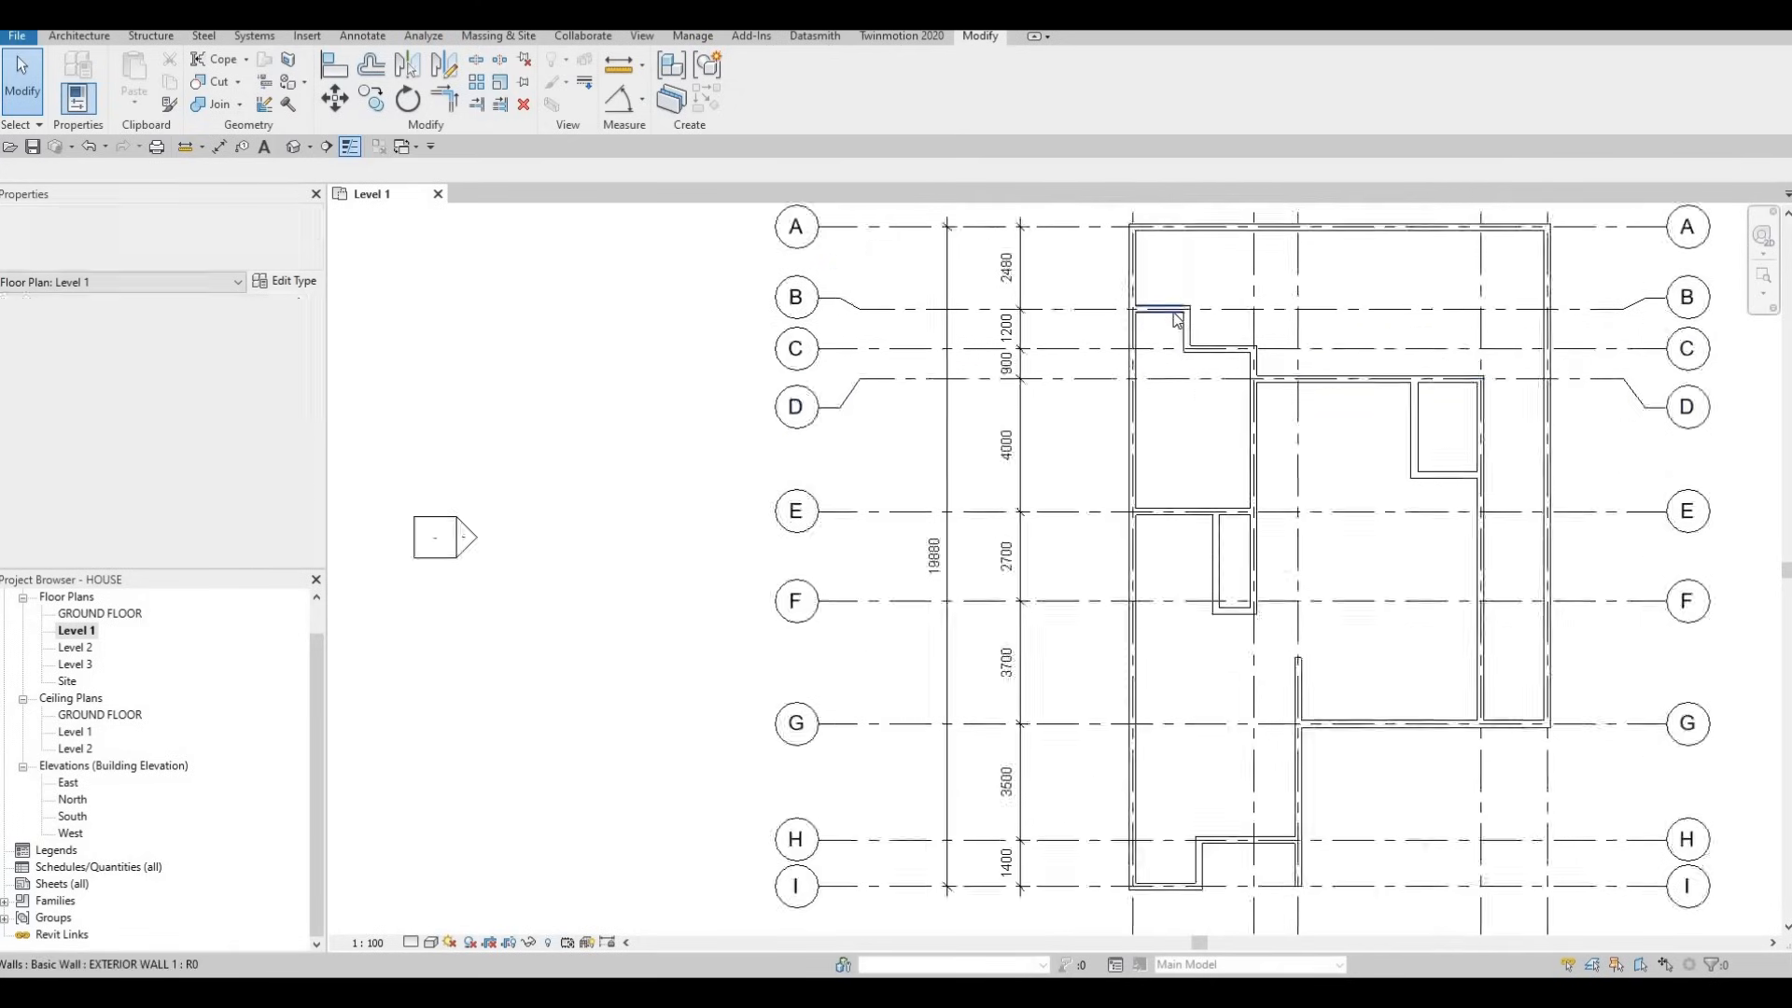
# Draw INTERIOR WALL 1 walls from the stepped wall corner on grid C about 1600 mm down, then 1640 mm across to the grid 1 wall.
pyautogui.click(1187, 348)
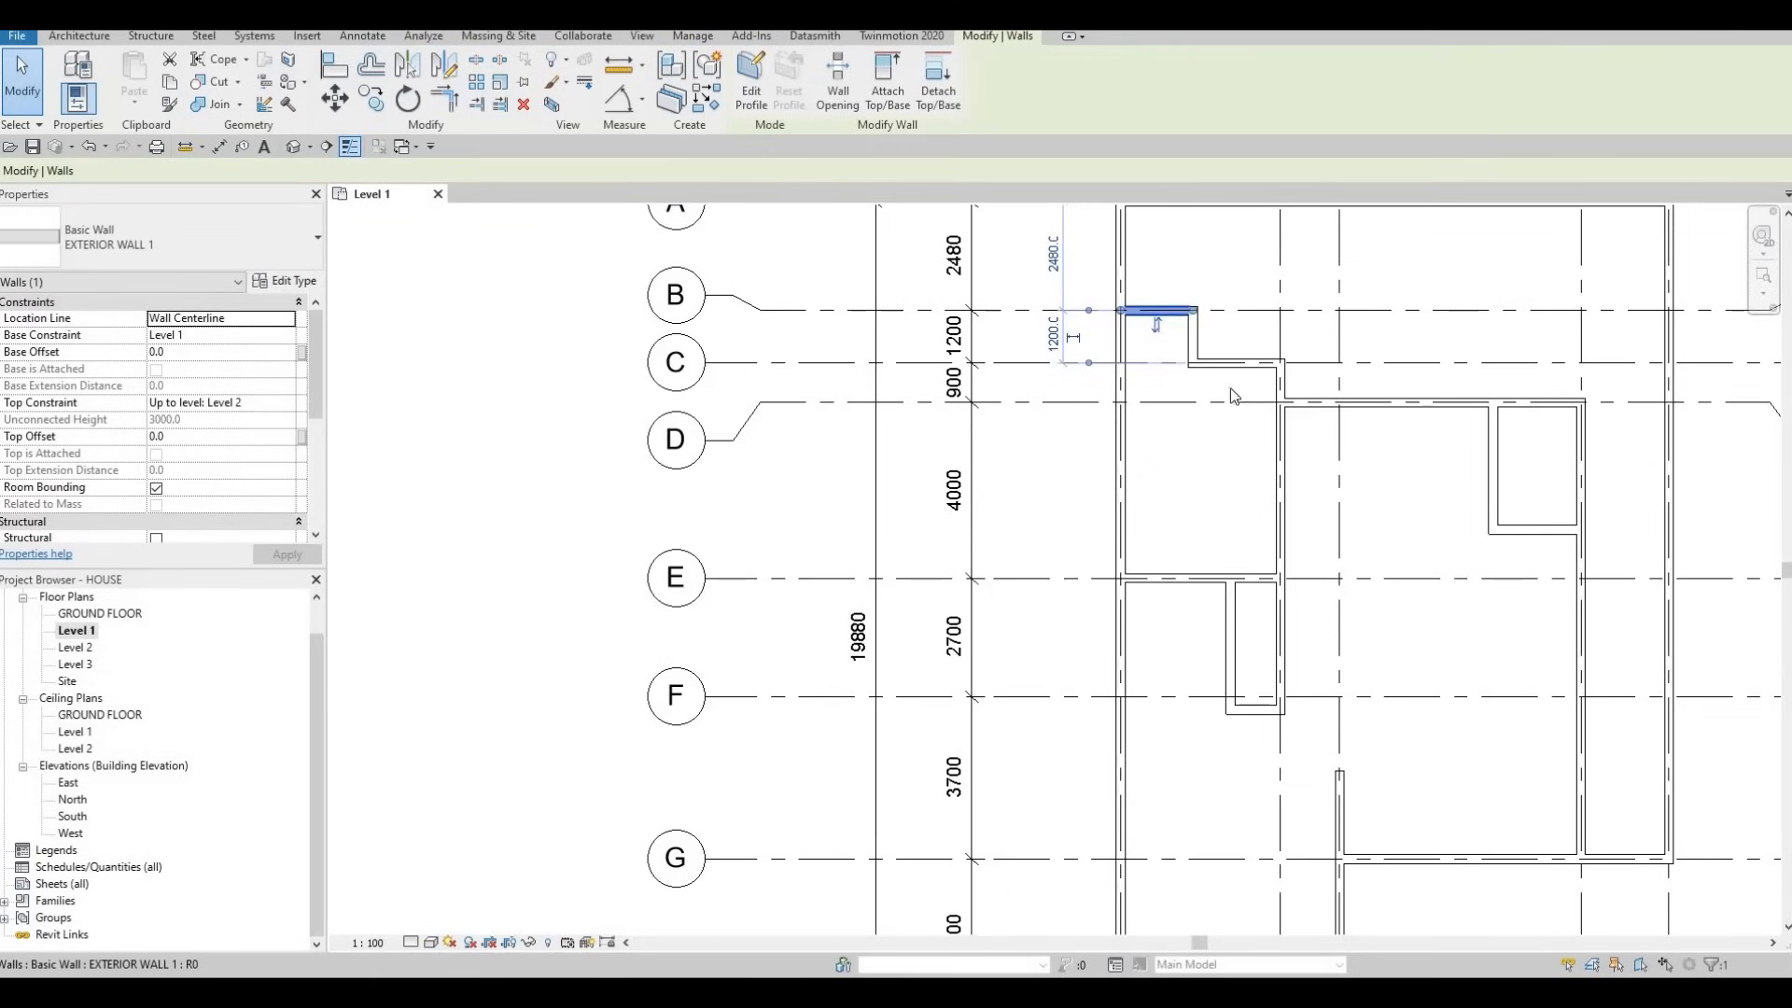
pyautogui.press('Escape')
pyautogui.click(1280, 458)
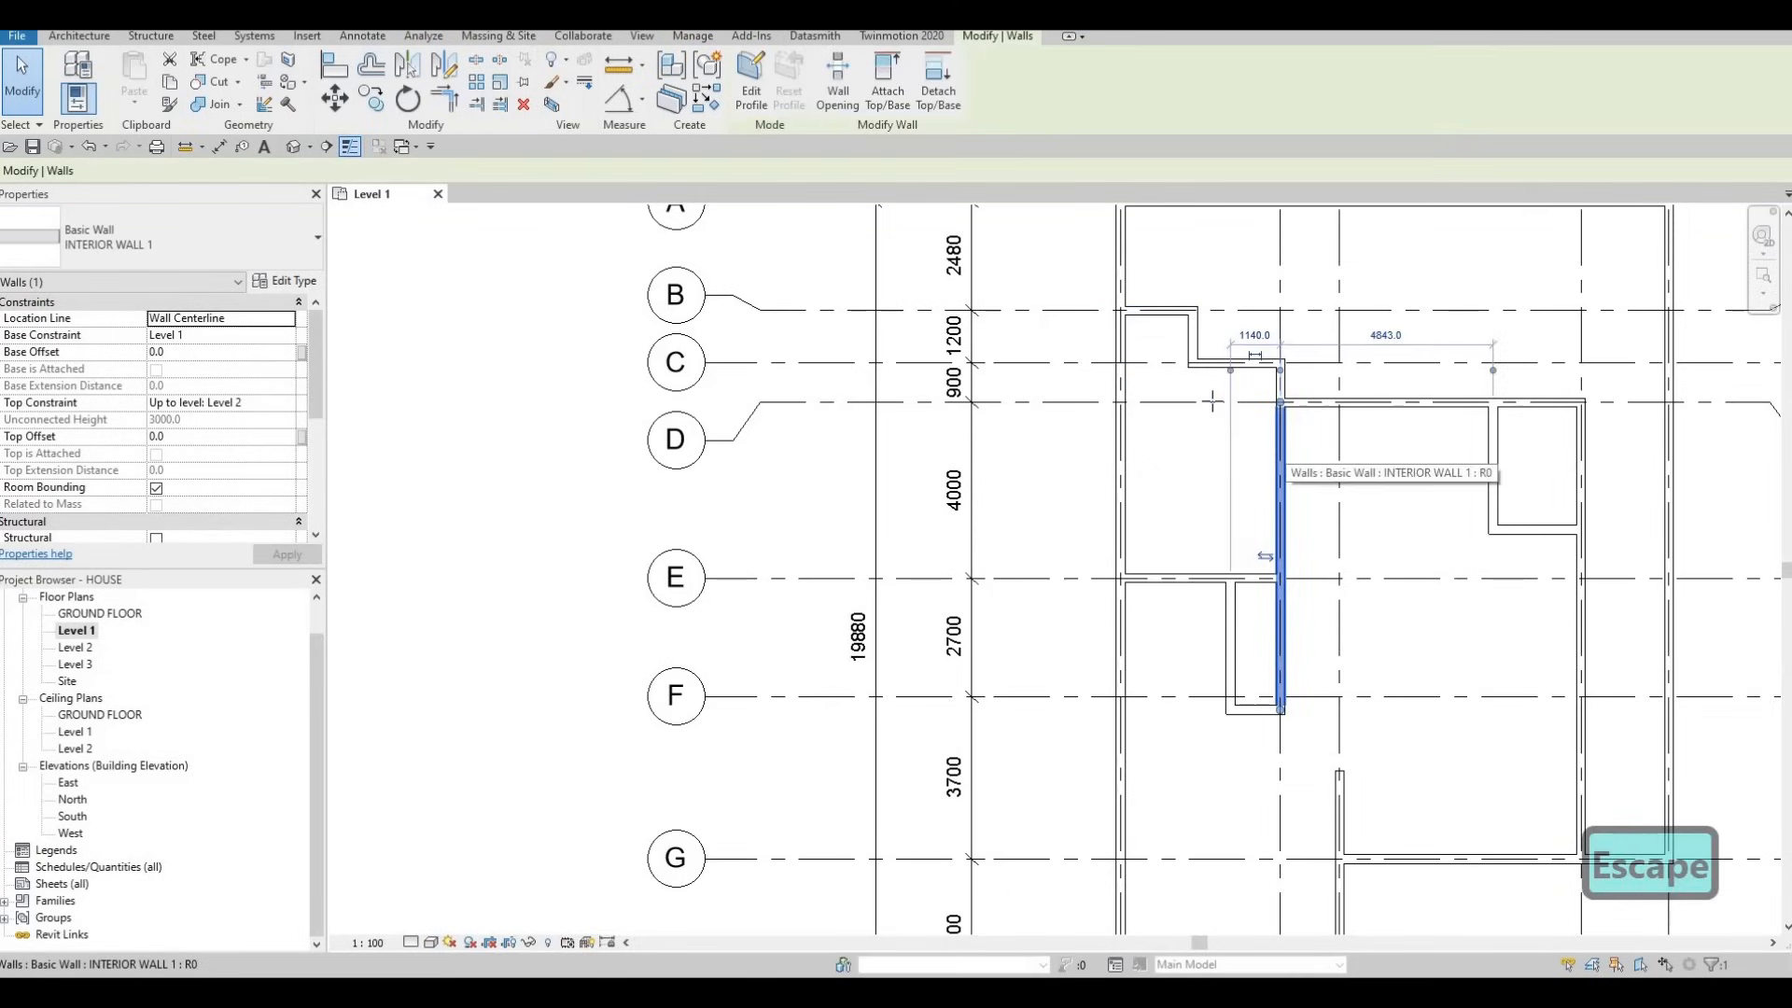
pyautogui.press('c')
pyautogui.press('s')
pyautogui.scroll(2, 1212, 401)
pyautogui.click(1167, 315)
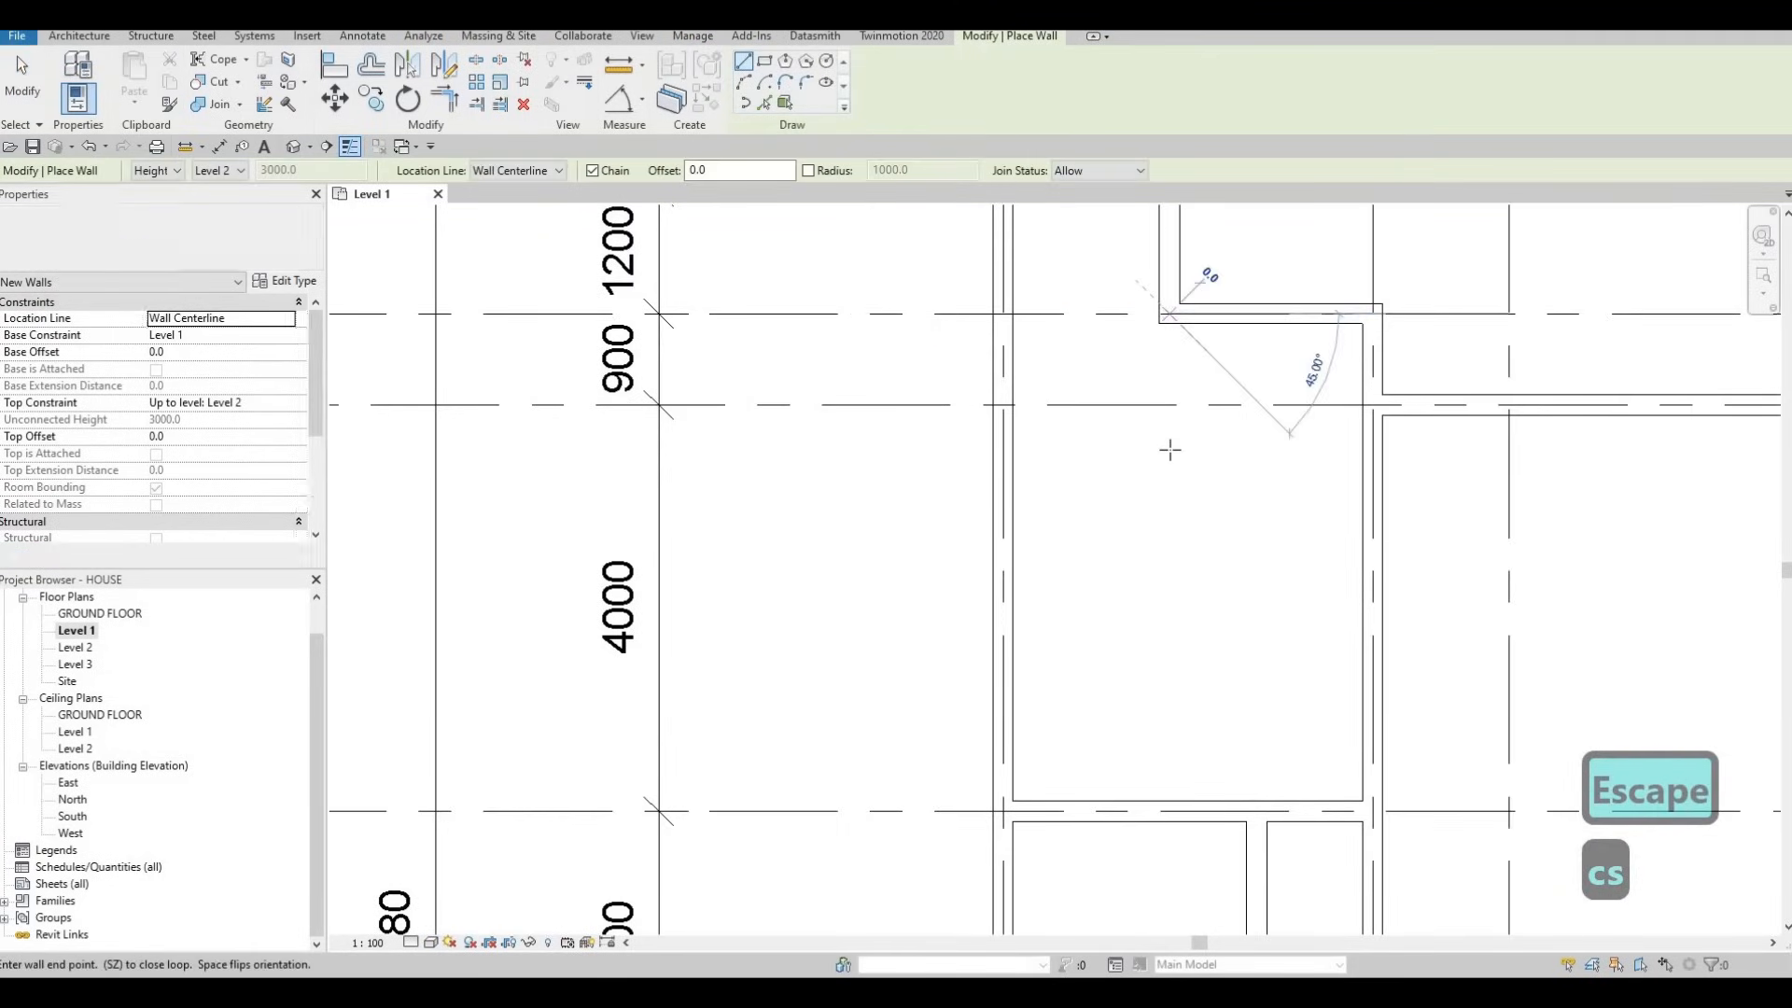
pyautogui.click(1108, 459)
pyautogui.click(997, 478)
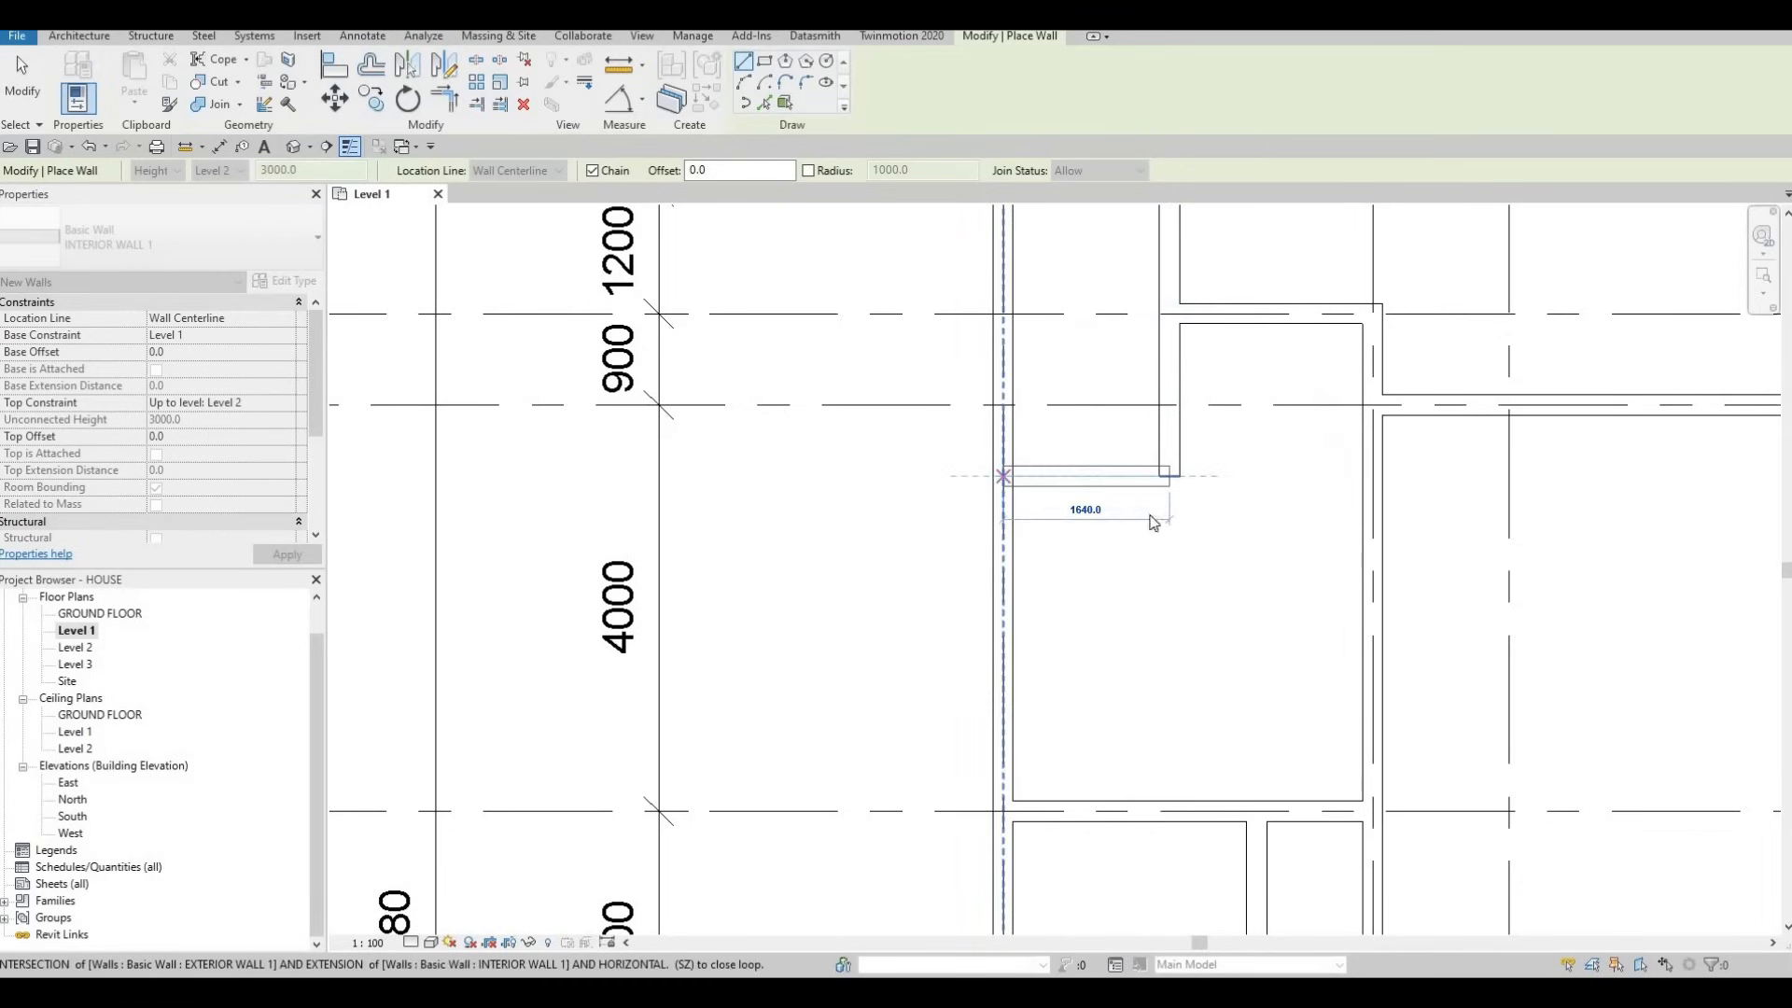
pyautogui.press('Escape')
pyautogui.press('Escape')
pyautogui.scroll(-1, 1163, 557)
pyautogui.press('Escape')
# Set the distance from the grid B wall to the new horizontal wall below grid D to 2600 mm.
pyautogui.click(1157, 556)
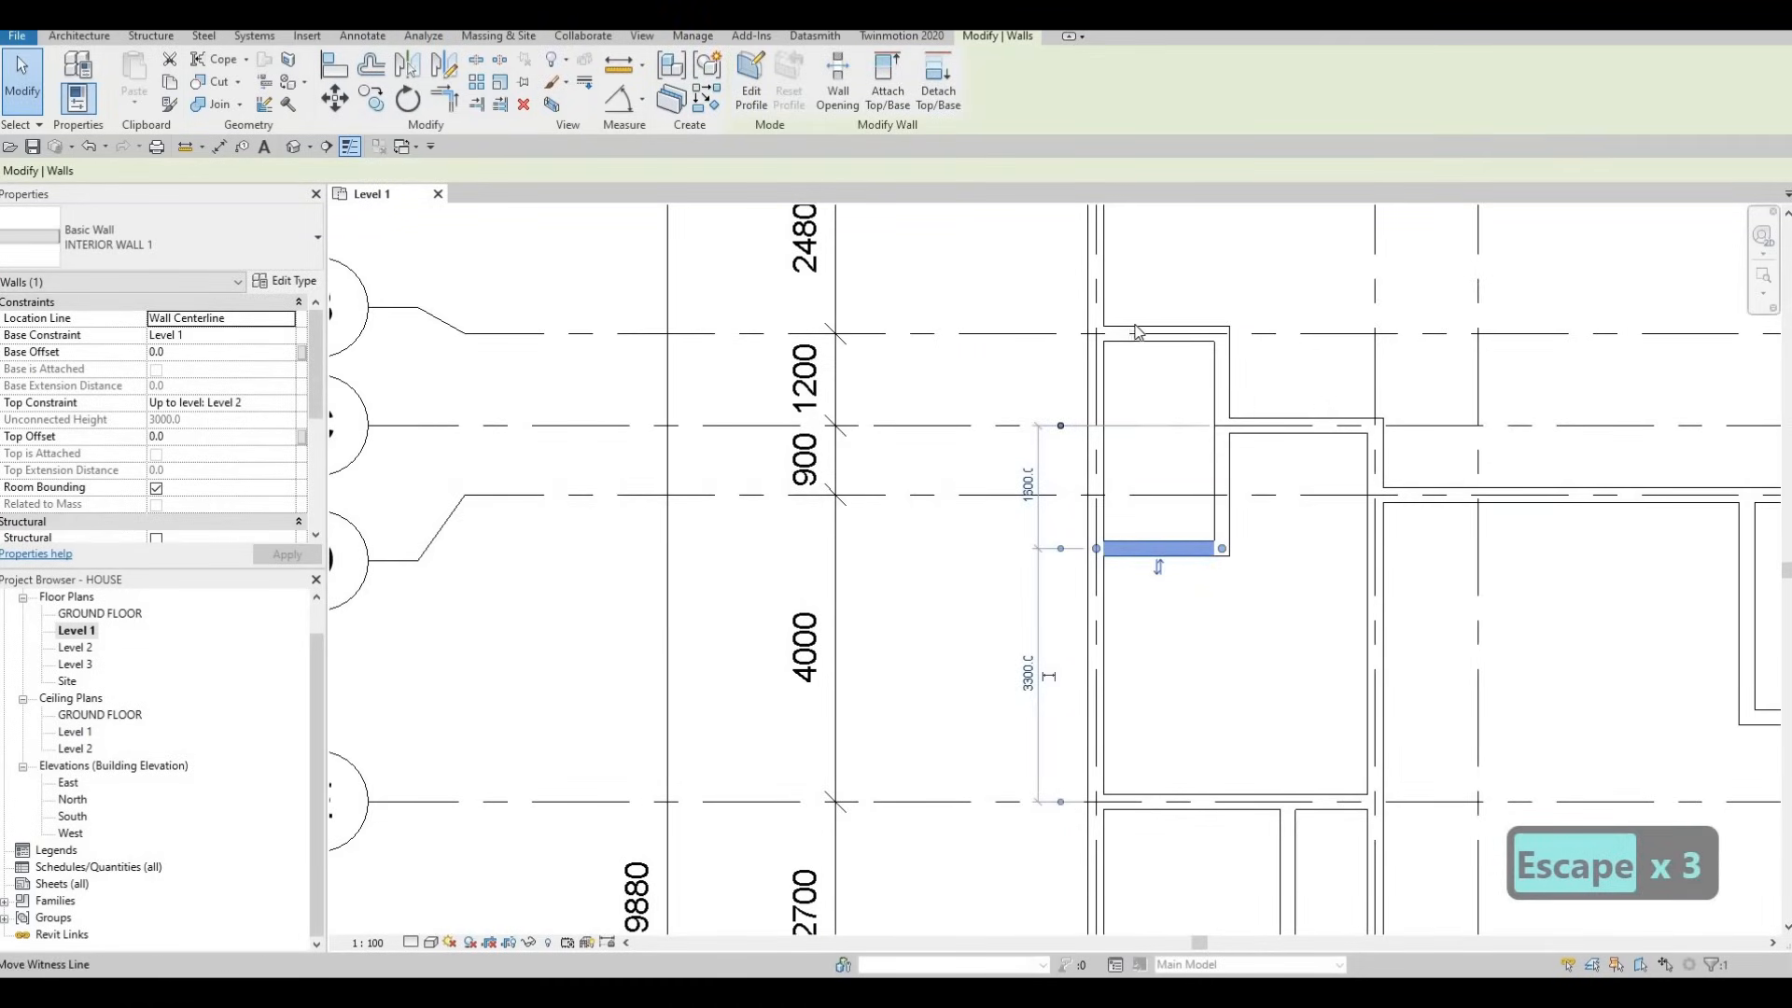
pyautogui.moveTo(1060, 427); pyautogui.dragTo(1125, 338)
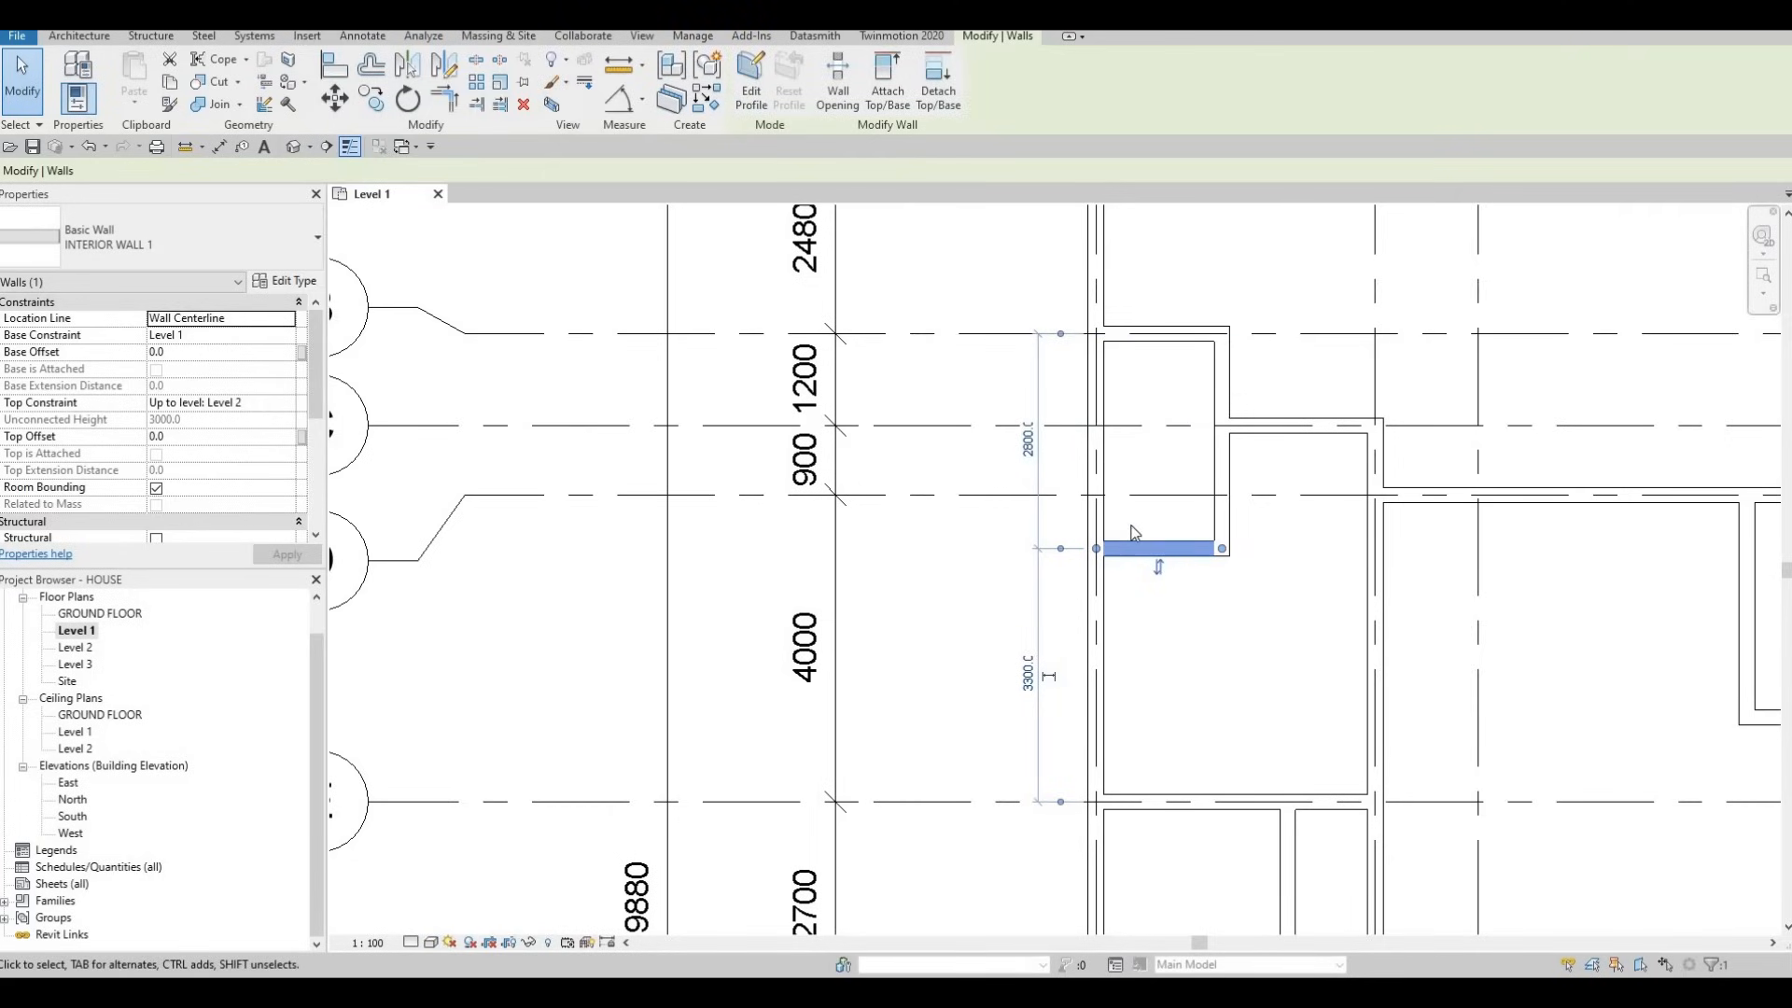
pyautogui.click(1028, 438)
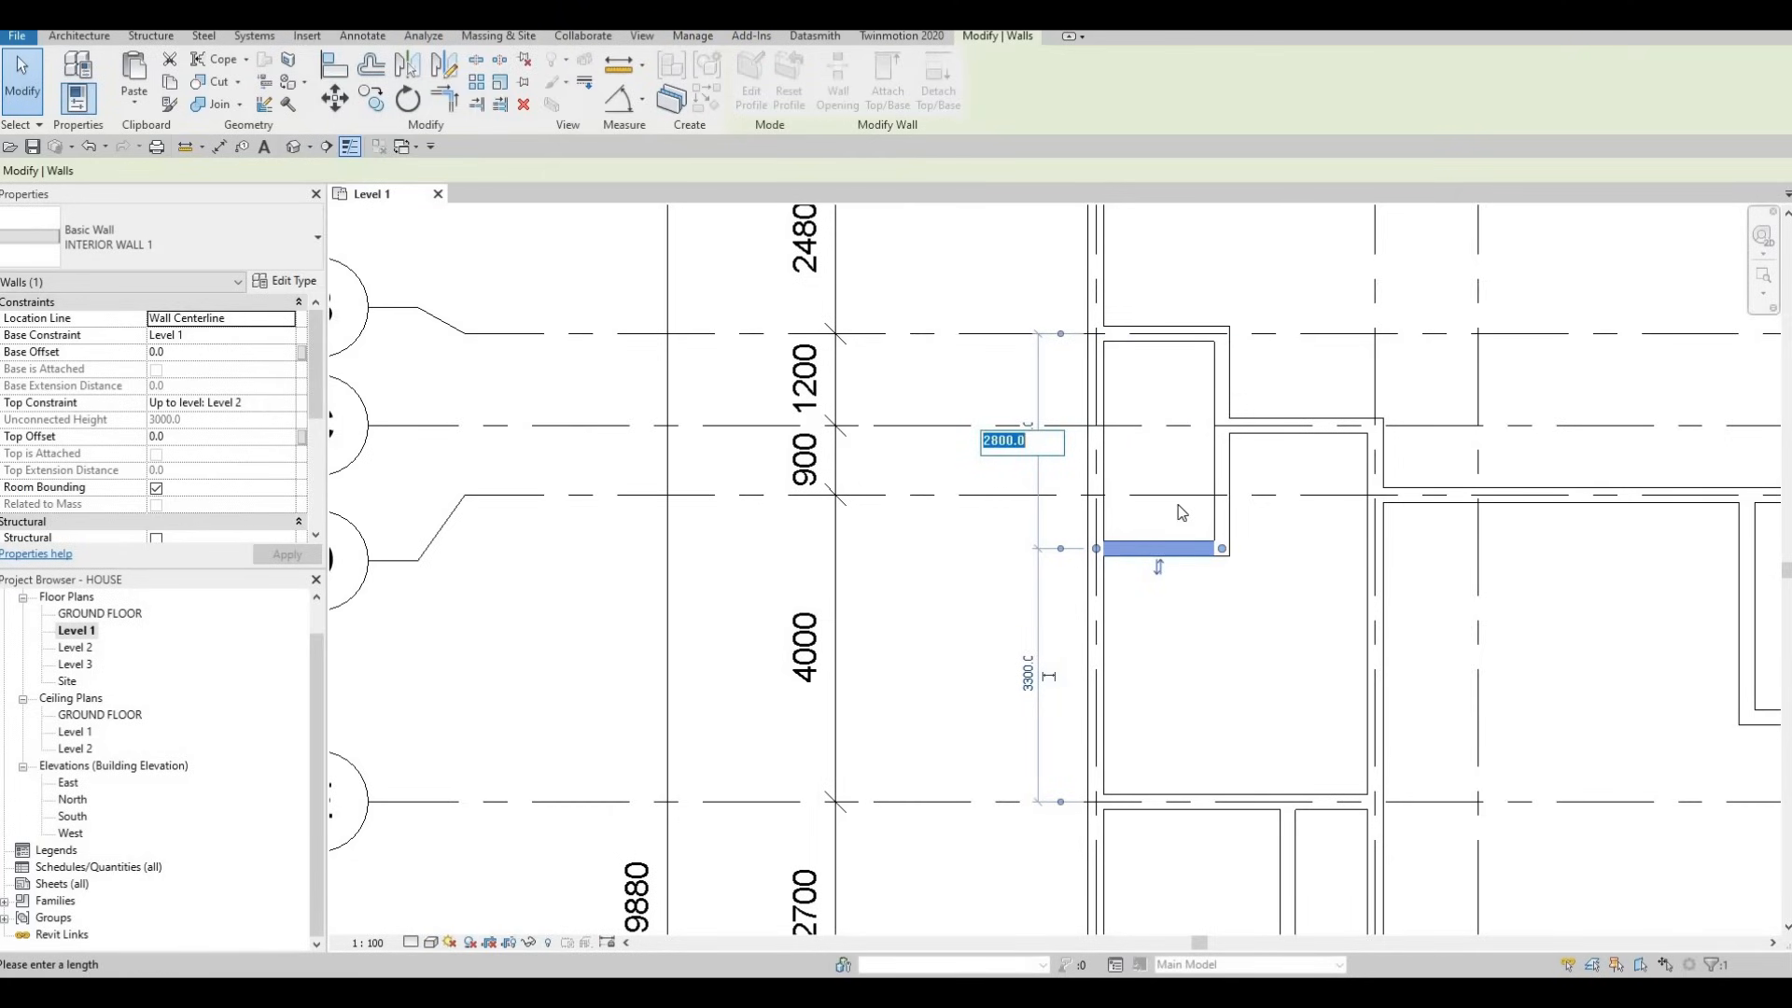
pyautogui.write('2600')
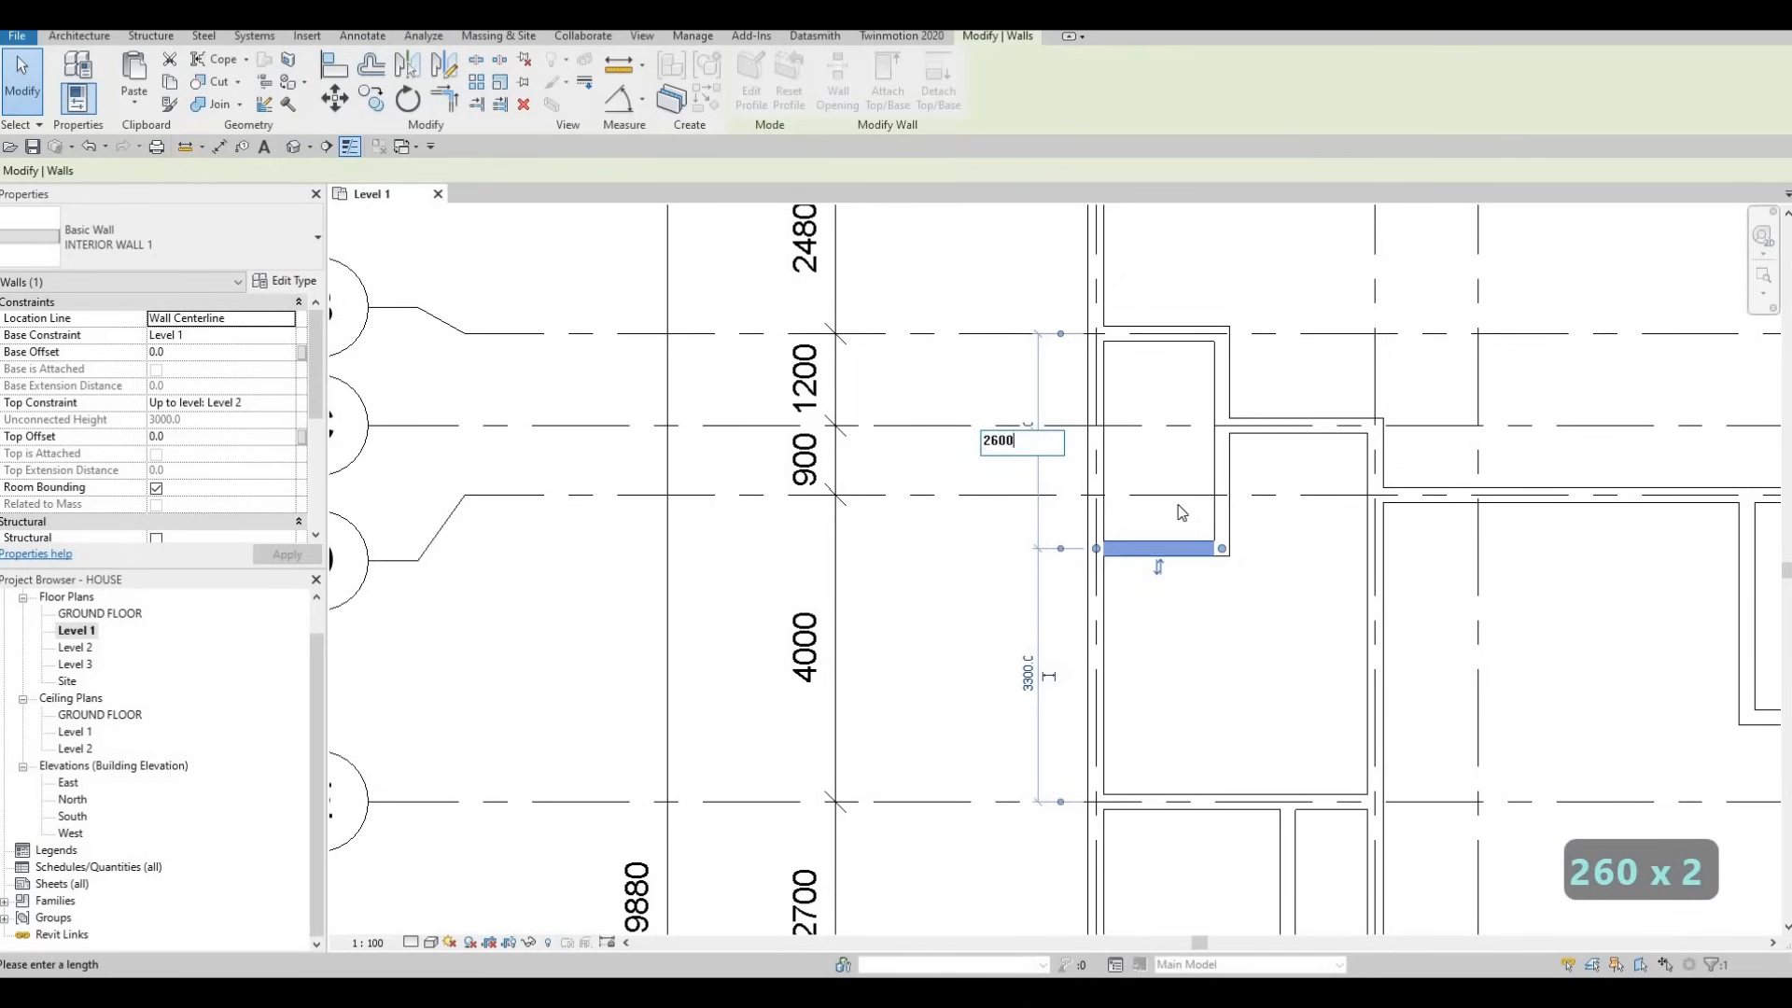
pyautogui.press('Return')
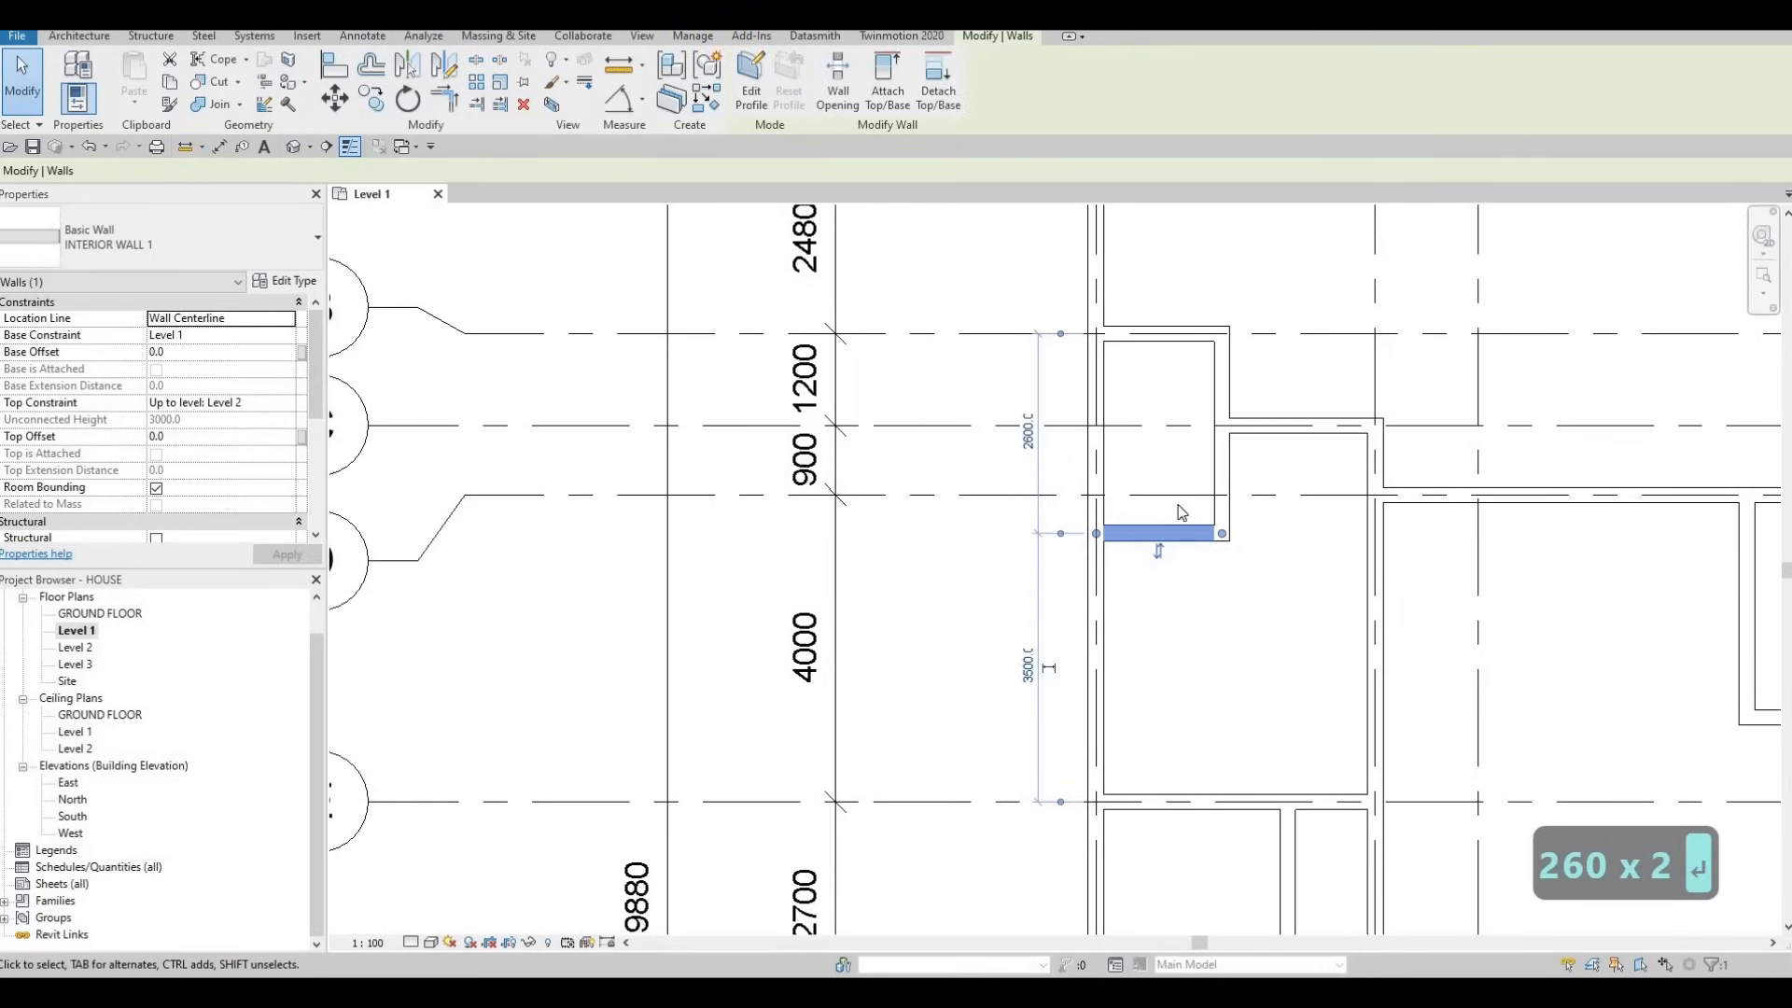
pyautogui.press('Escape')
pyautogui.press('Escape')
pyautogui.press('Escape')
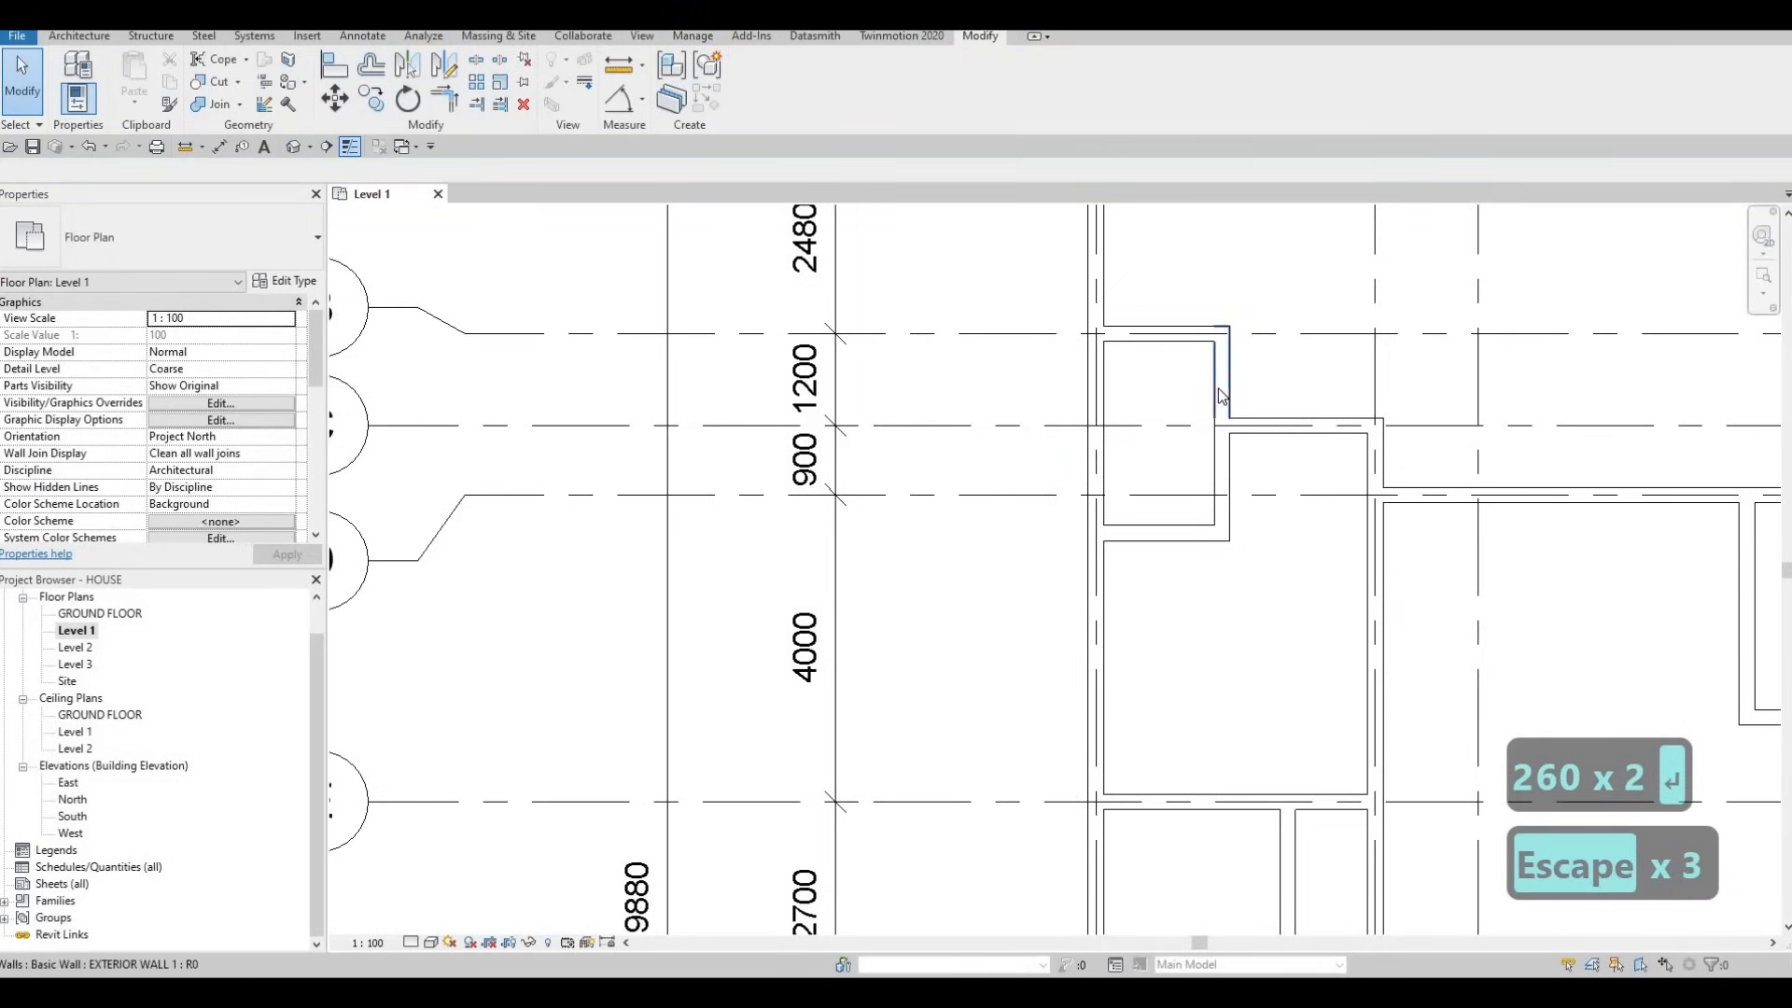
# Set the distance from the grid 1 wall to the short vertical exterior wall between grids B and C to 1800 mm.
pyautogui.click(1222, 401)
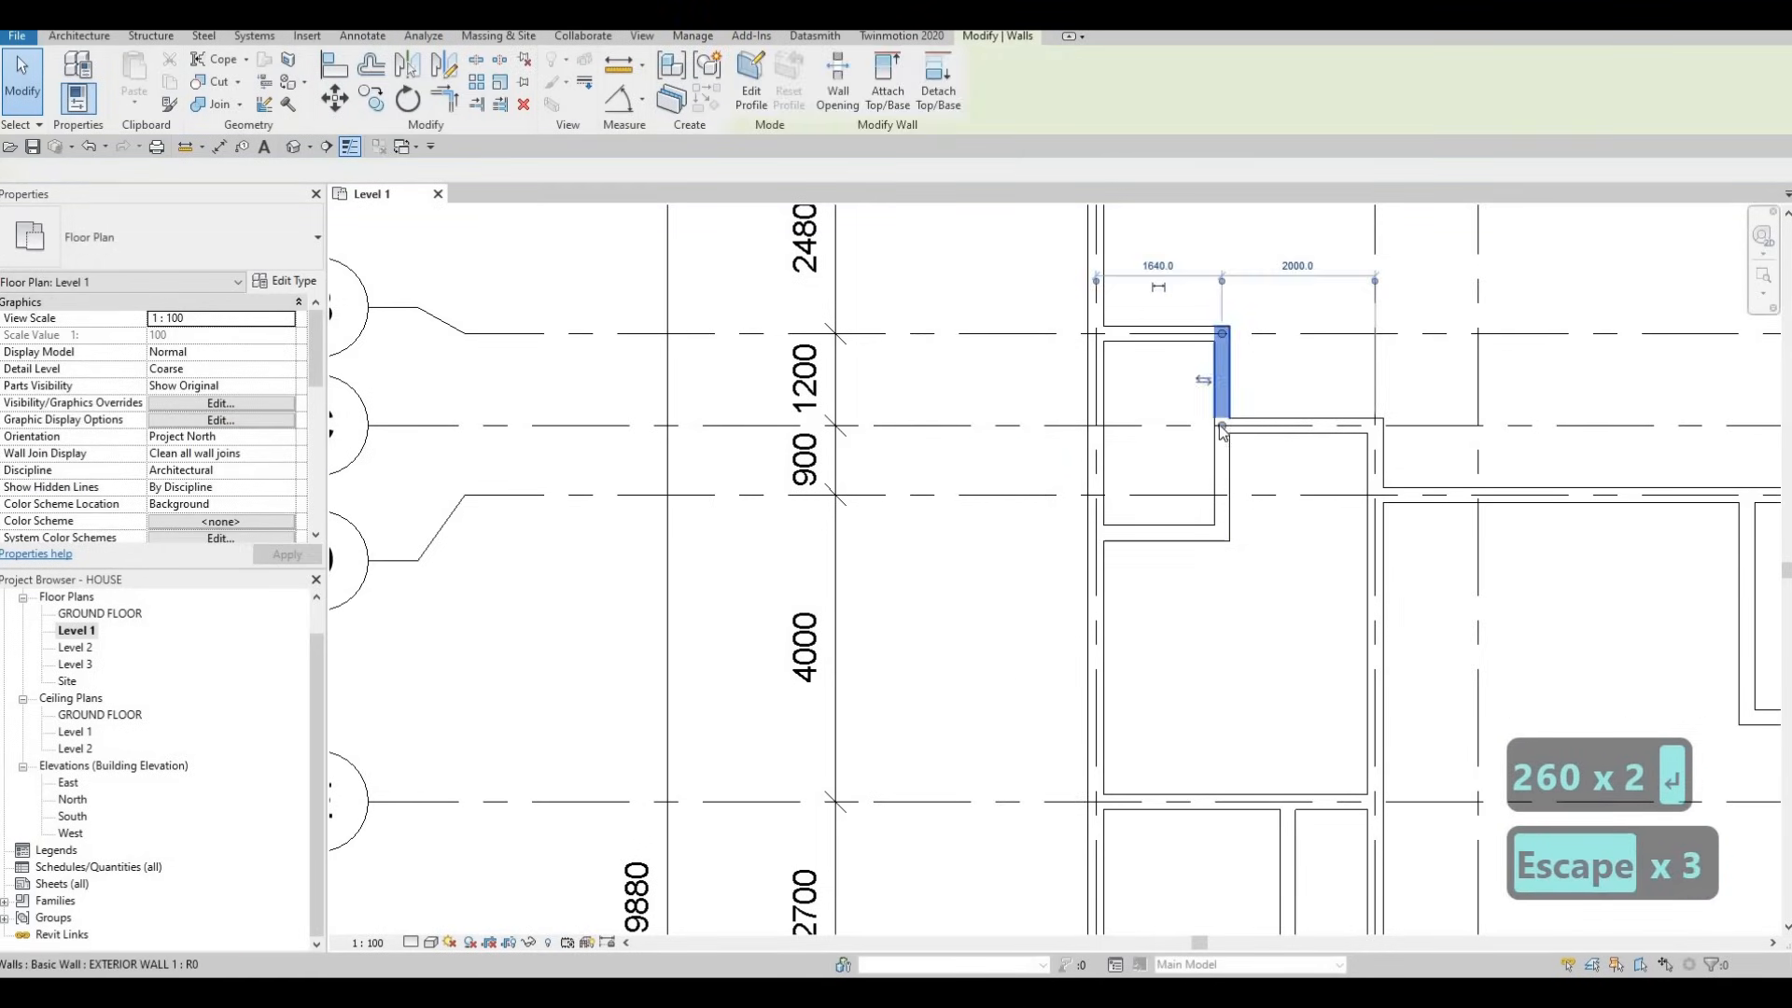
pyautogui.click(1159, 266)
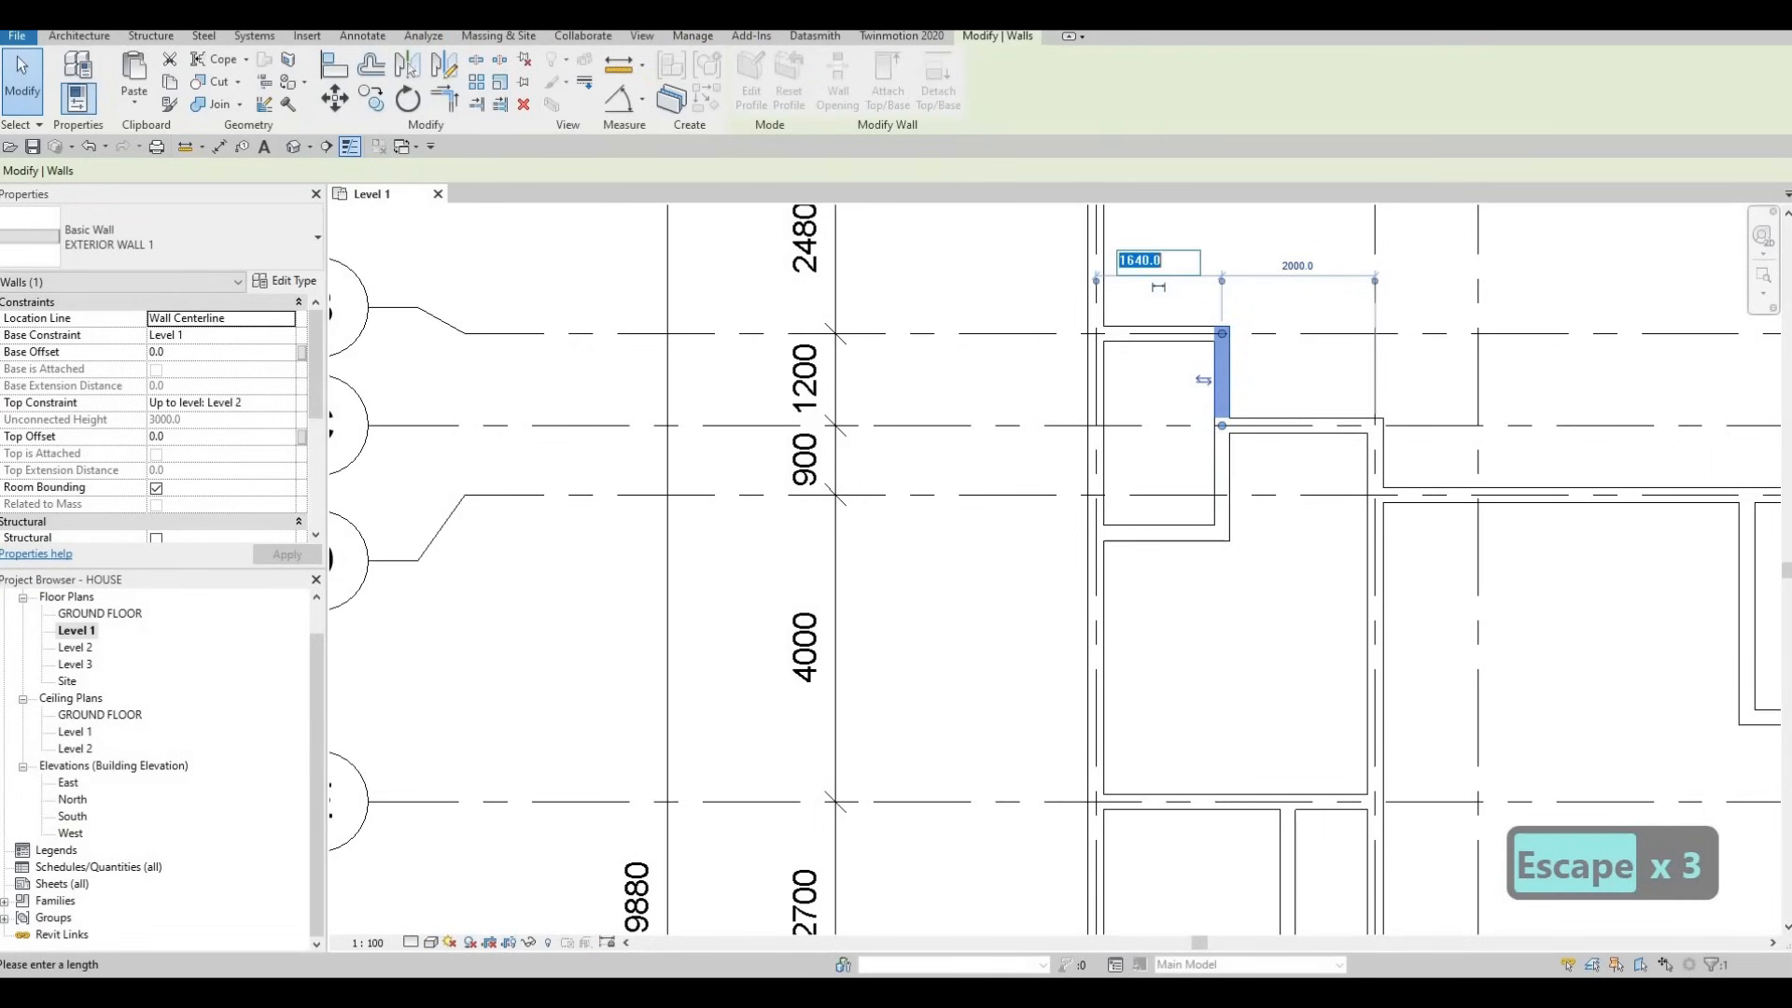
pyautogui.write('1800')
pyautogui.press('Return')
pyautogui.press('Escape')
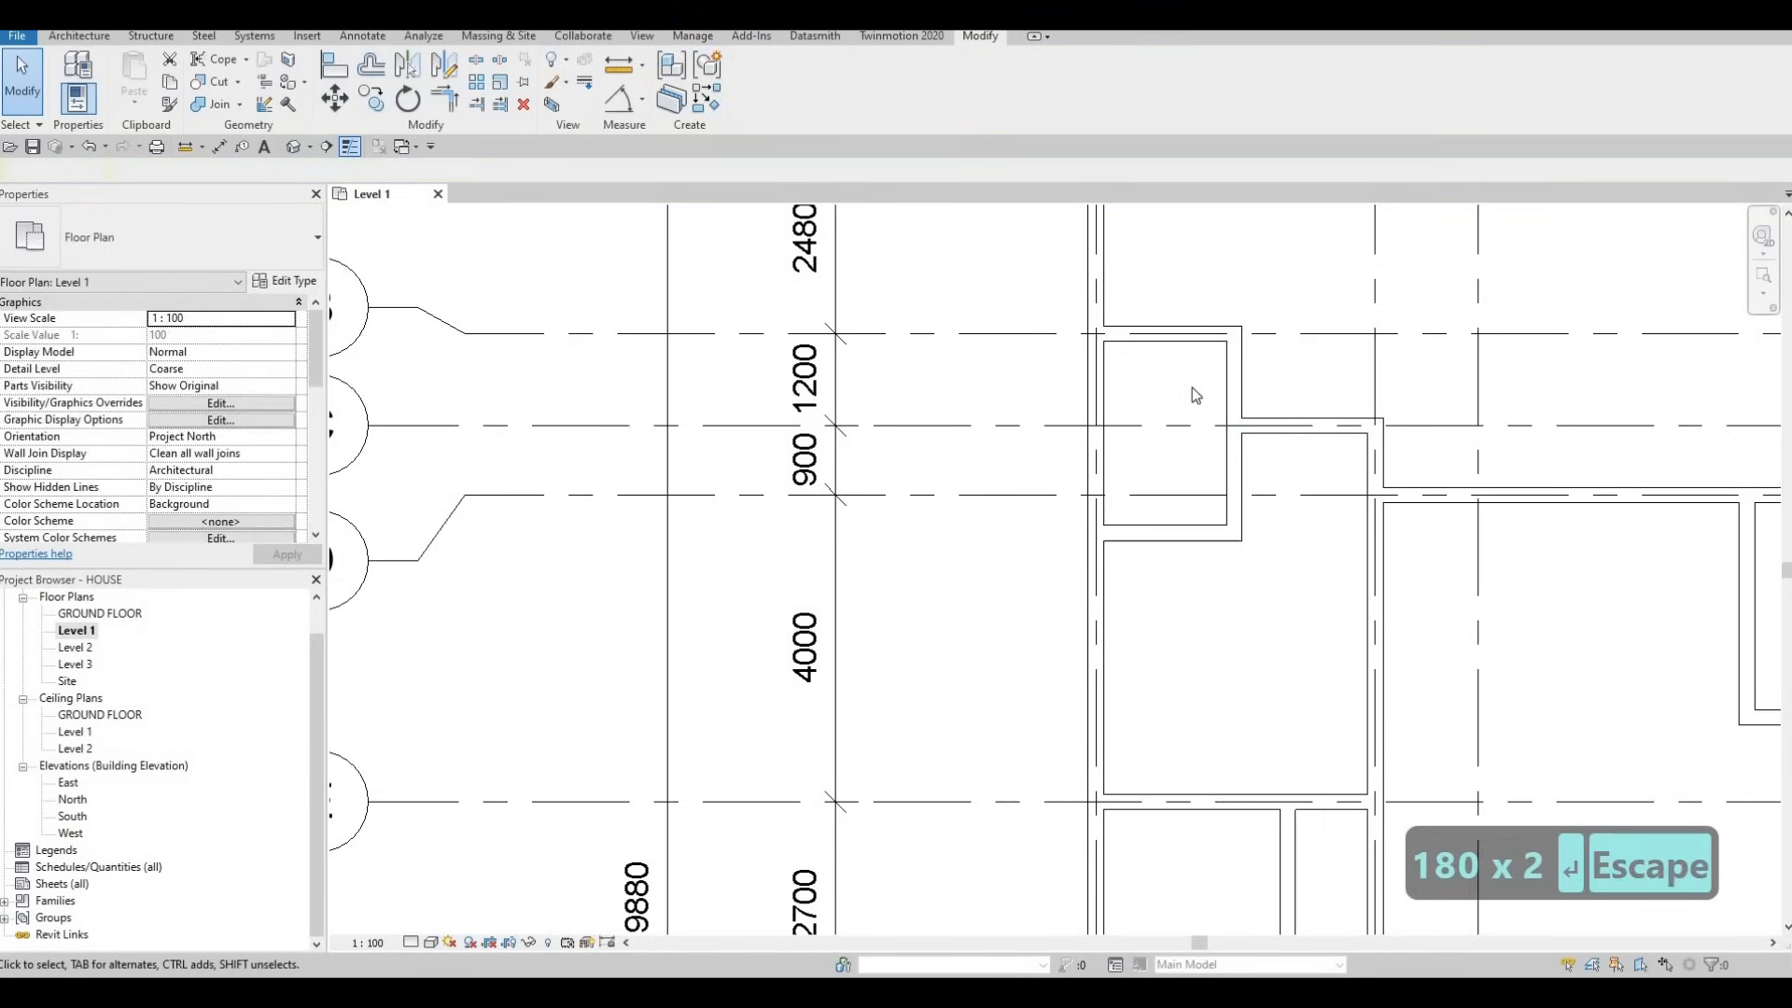
pyautogui.press('Escape')
pyautogui.scroll(-2, 1177, 489)
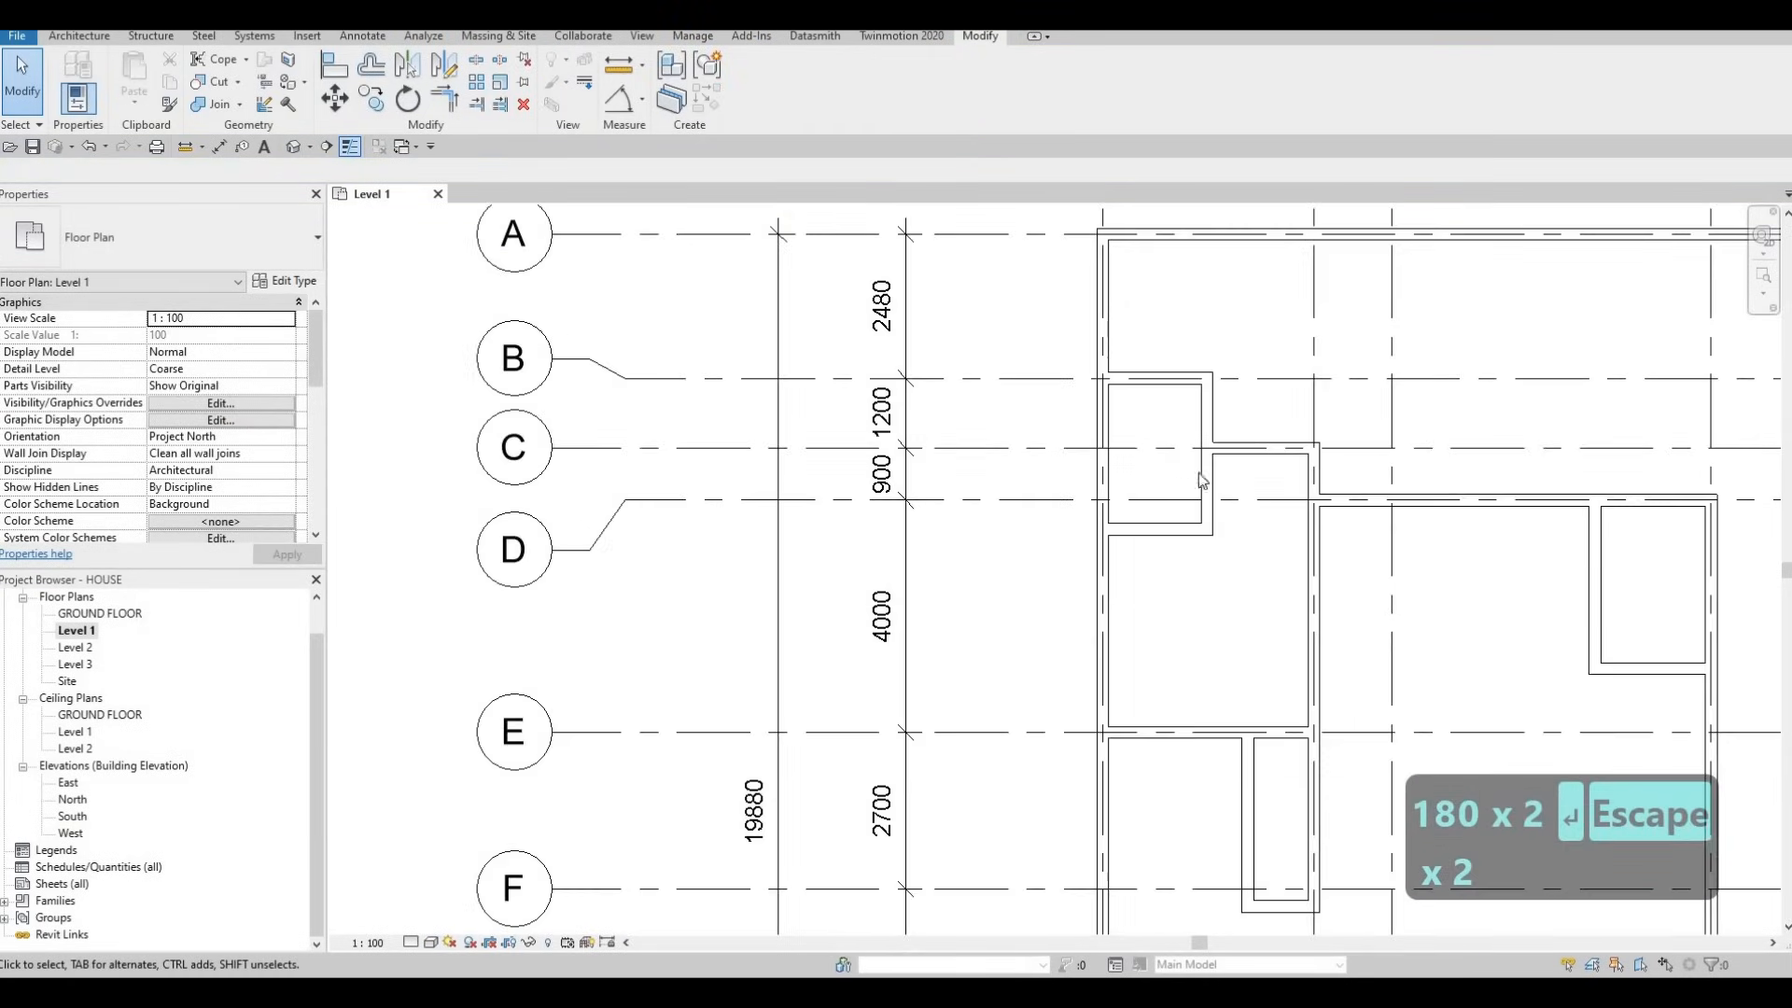
# Set the distance from the grid 4 wall to the vertical interior wall of the small room below grid D to 2300 mm.
pyautogui.moveTo(1195, 500)
pyautogui.mouseDown(button='middle')
pyautogui.moveTo(1184, 480)
pyautogui.moveTo(1221, 486)
pyautogui.mouseUp(button='middle')
pyautogui.moveTo(1446, 526); pyautogui.dragTo(1349, 390, button='middle')
pyautogui.click(1471, 519)
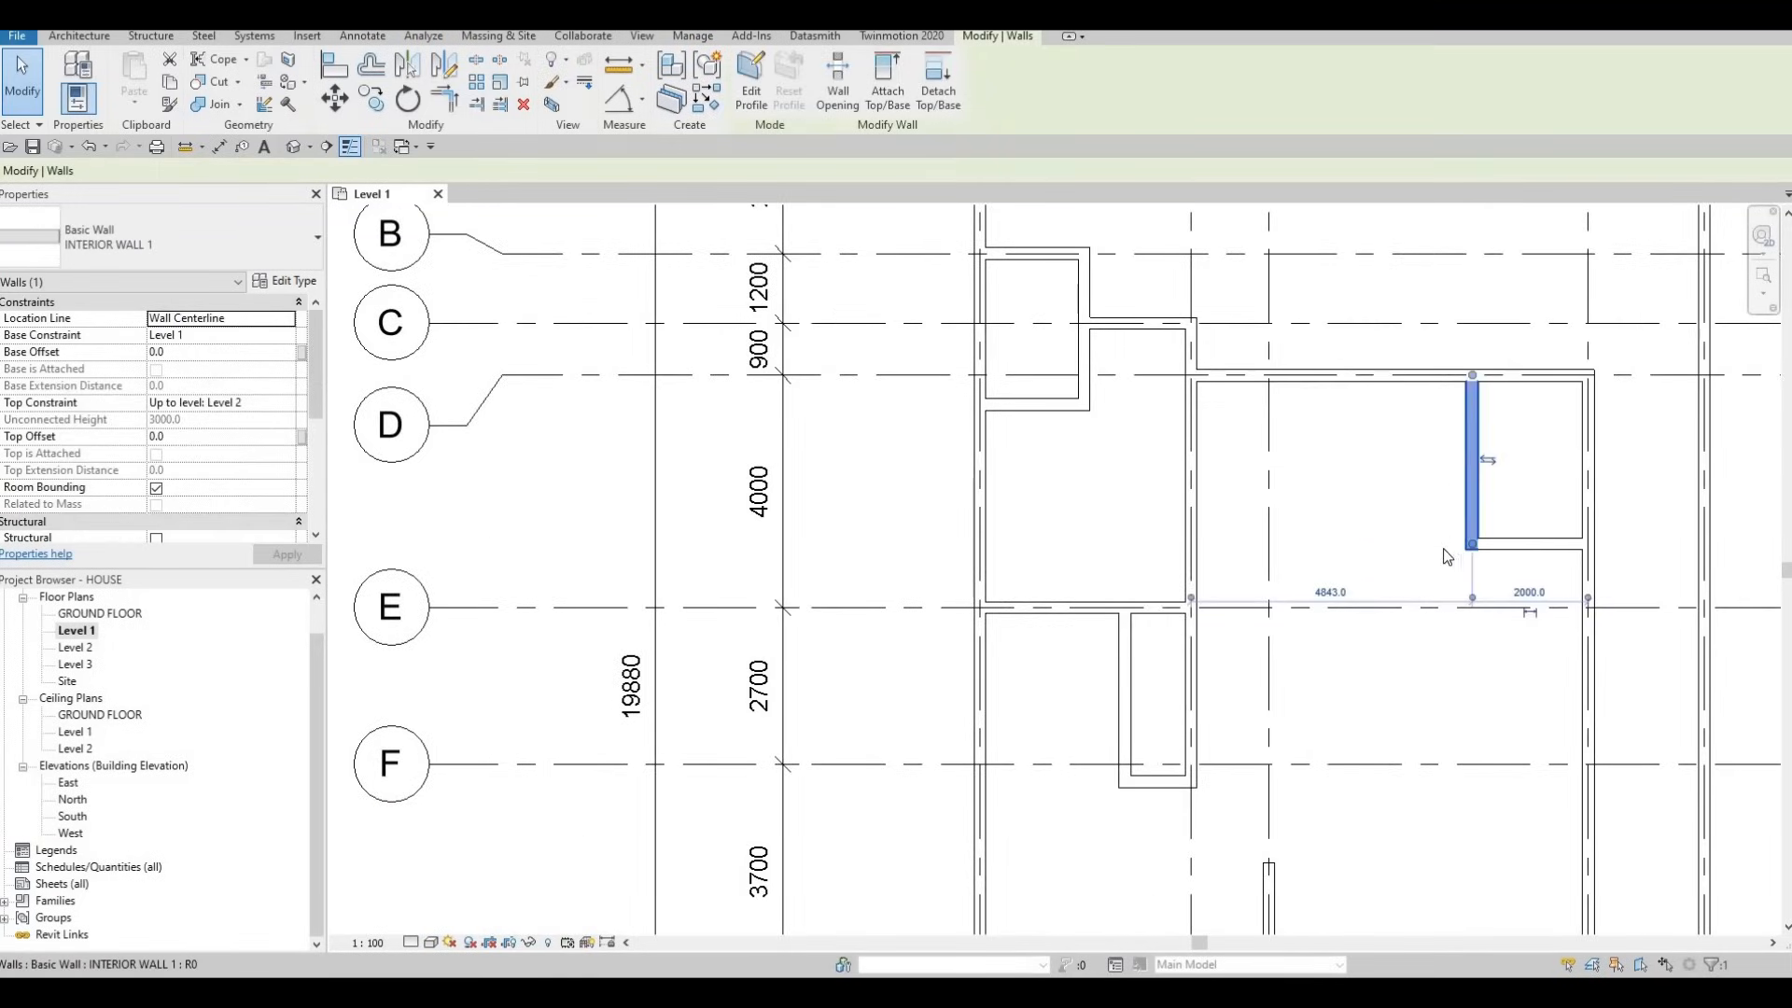
pyautogui.click(1528, 593)
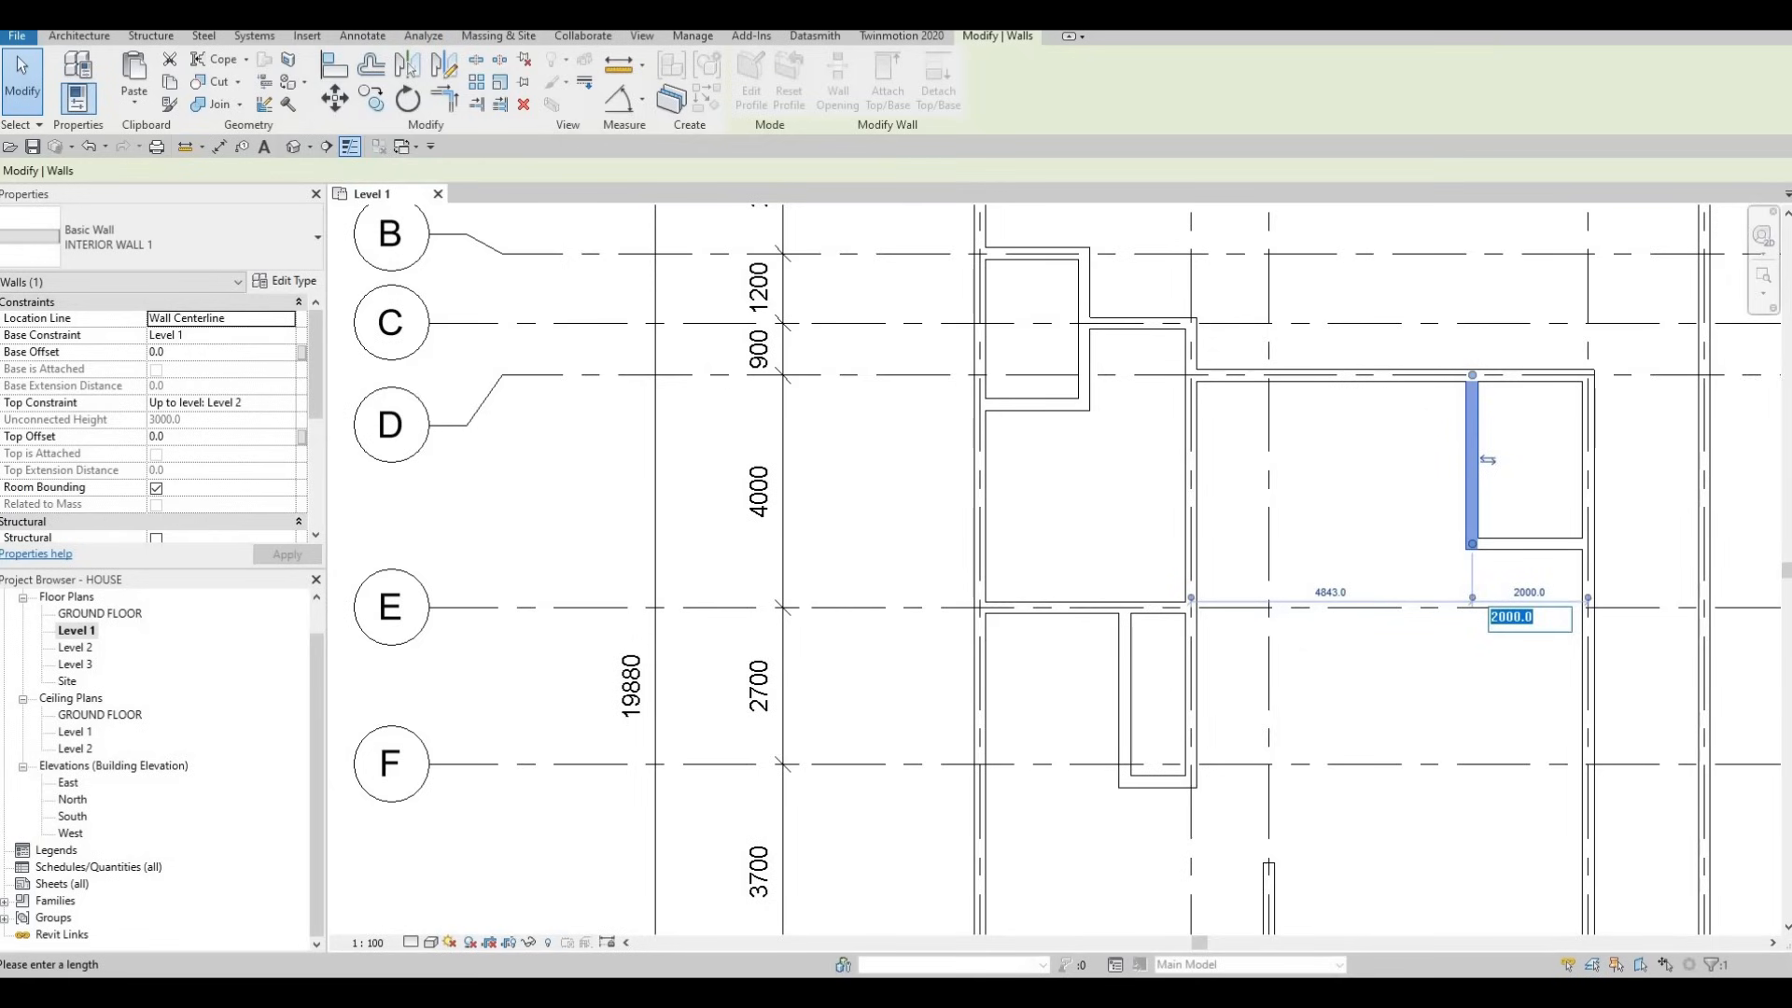
pyautogui.write('2300')
pyautogui.press('Return')
pyautogui.press('Escape')
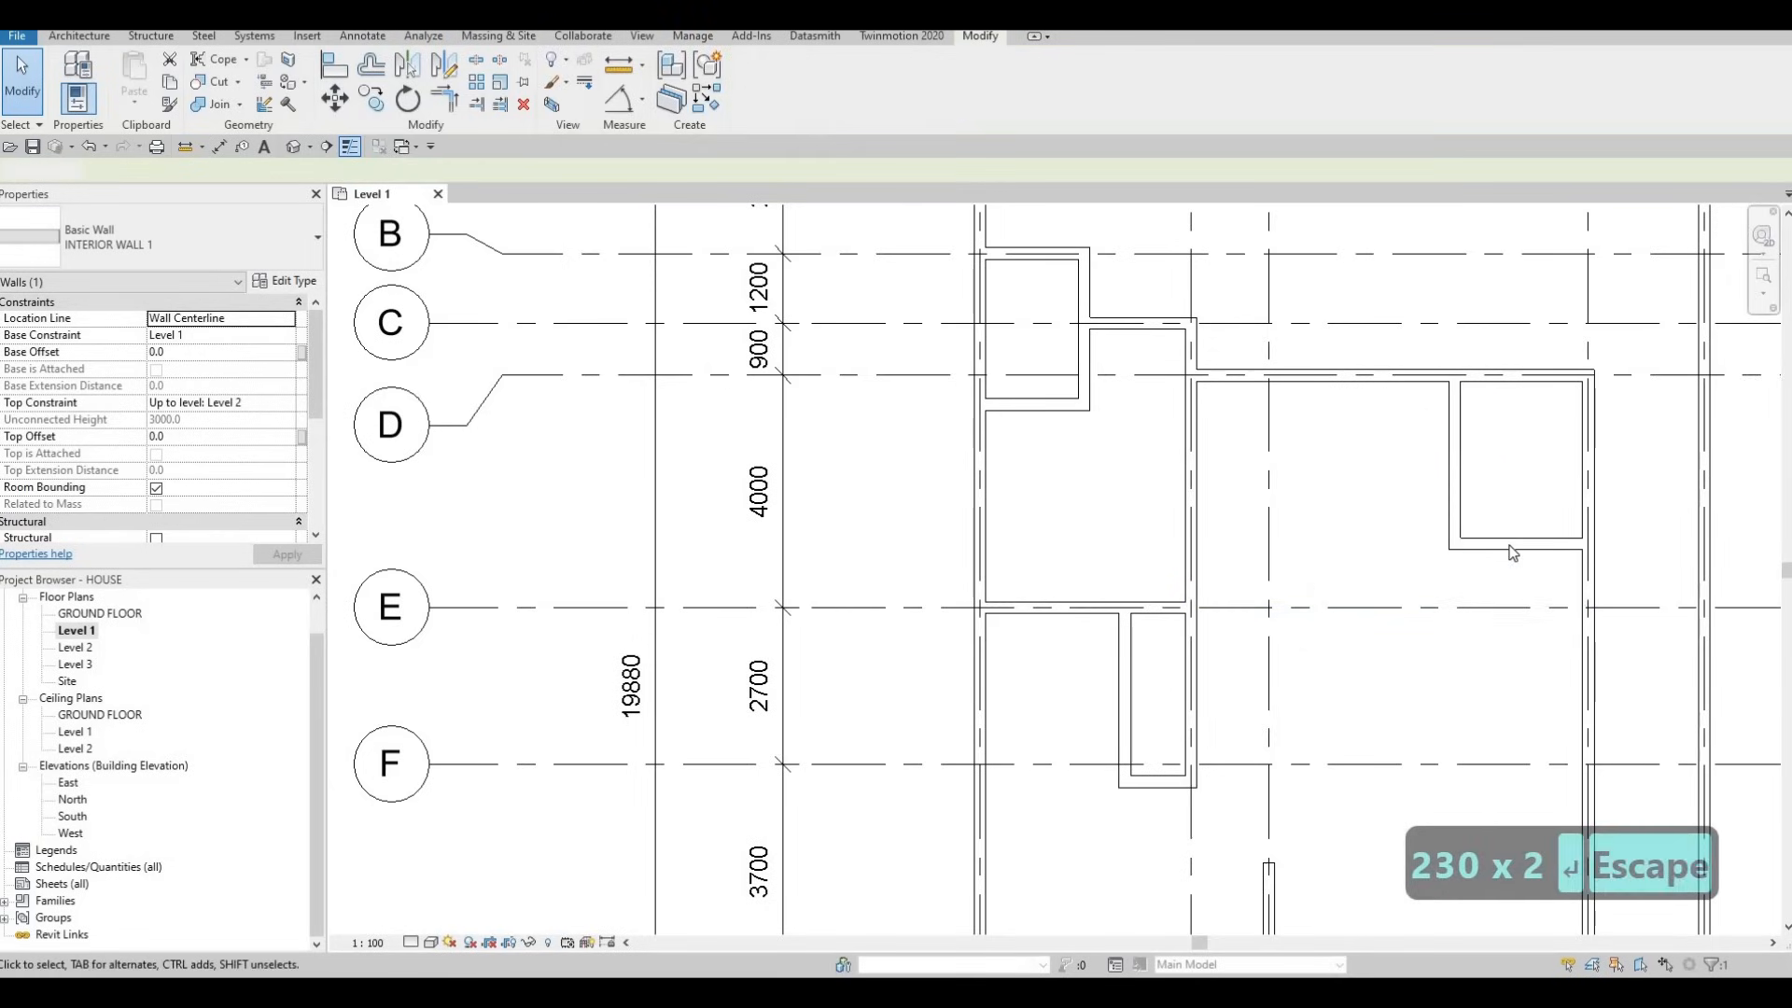
pyautogui.press('Escape')
# Set the distance from the grid D wall to the horizontal wall of the small room beside grid 4 to 3300 mm.
pyautogui.click(1514, 545)
pyautogui.click(1643, 460)
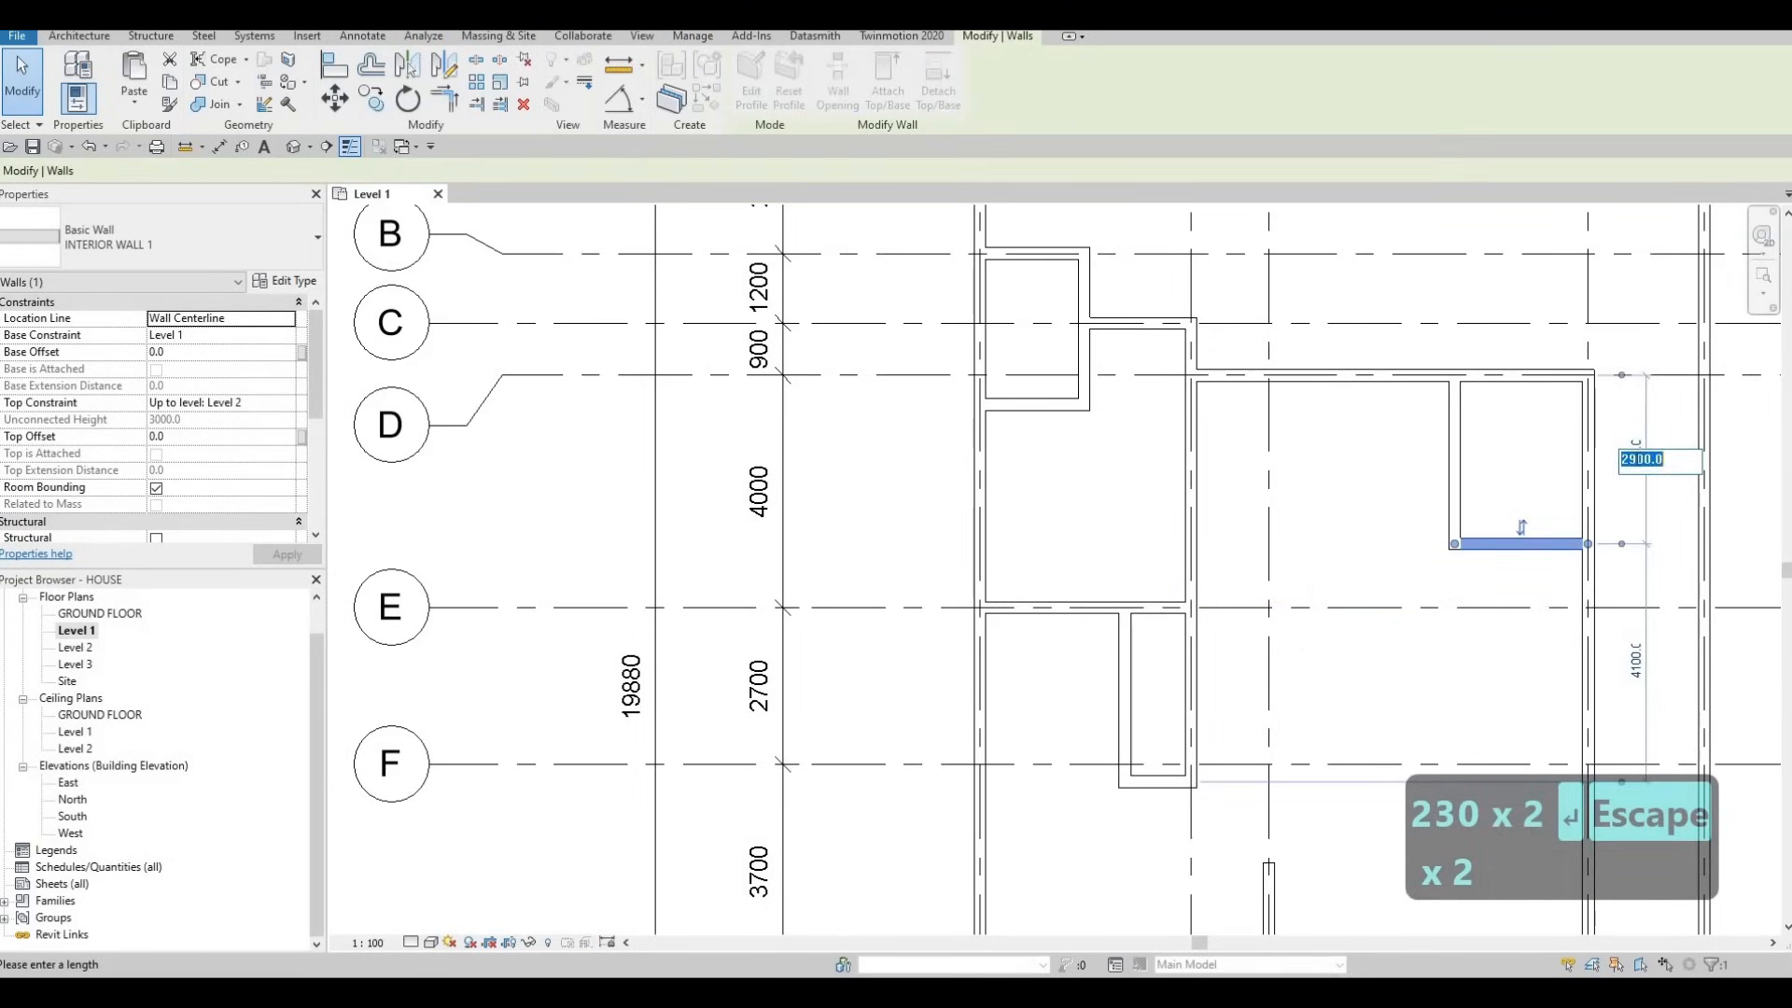
pyautogui.write('3')
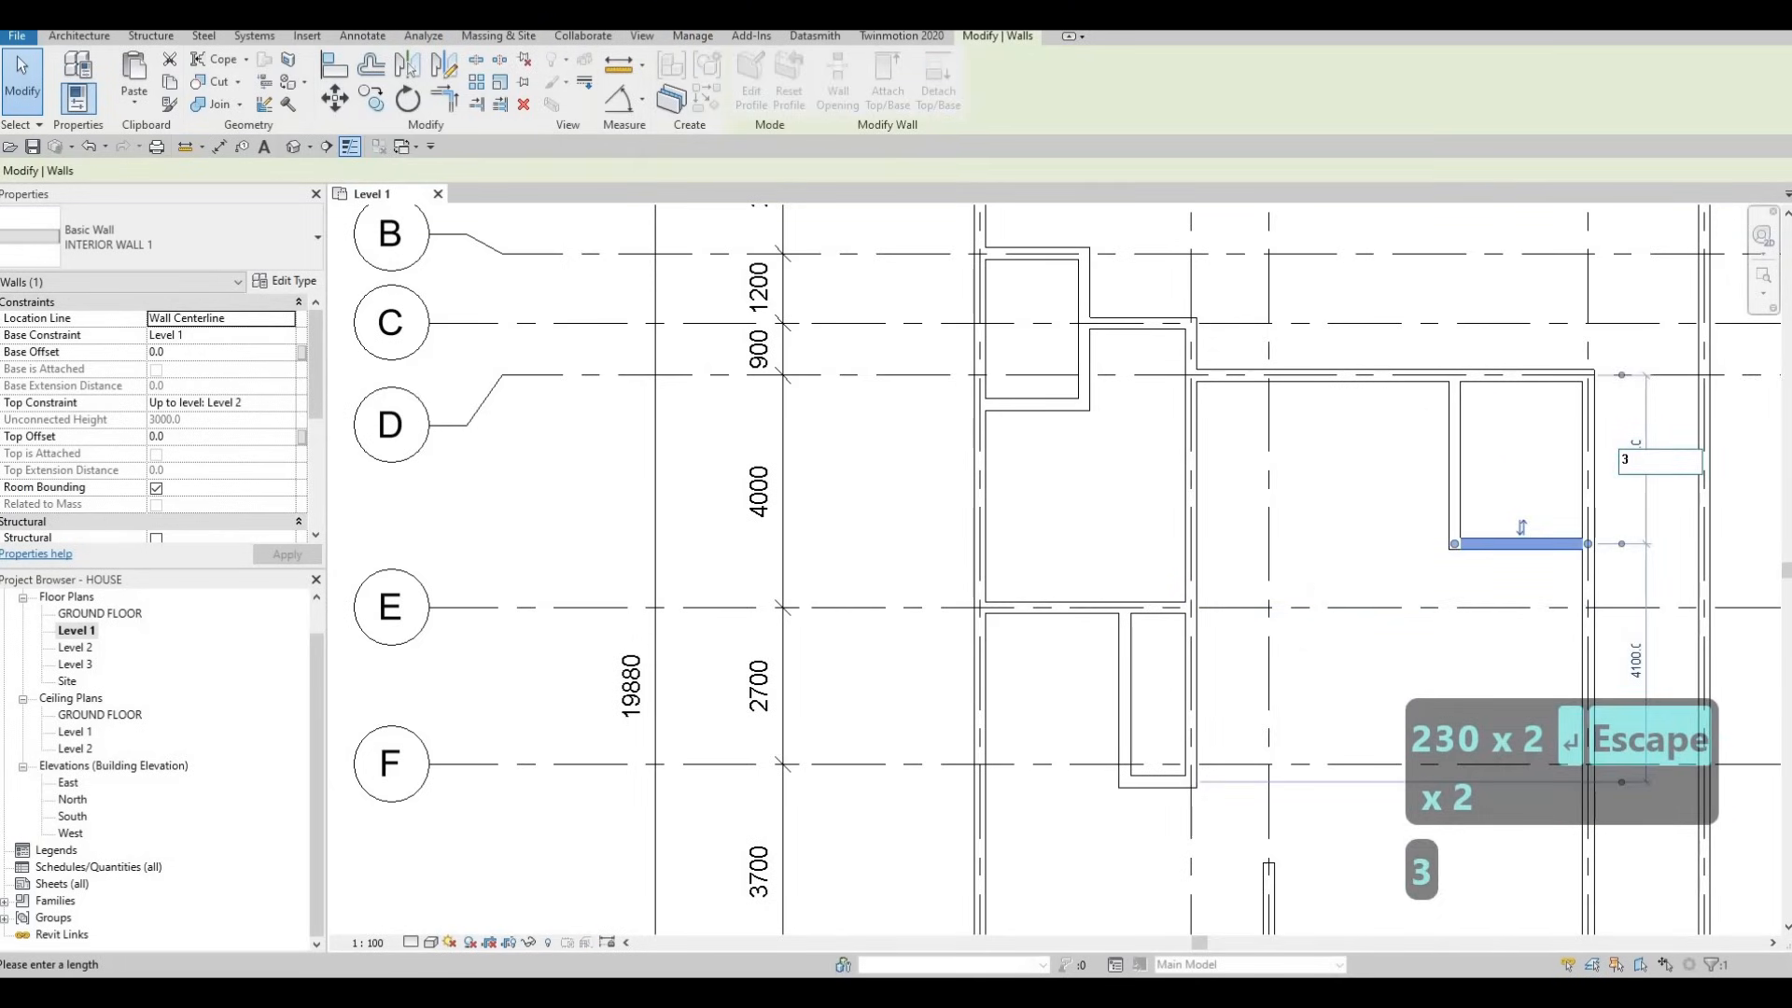
pyautogui.write('300')
pyautogui.press('Return')
pyautogui.press('Escape')
pyautogui.press('Escape')
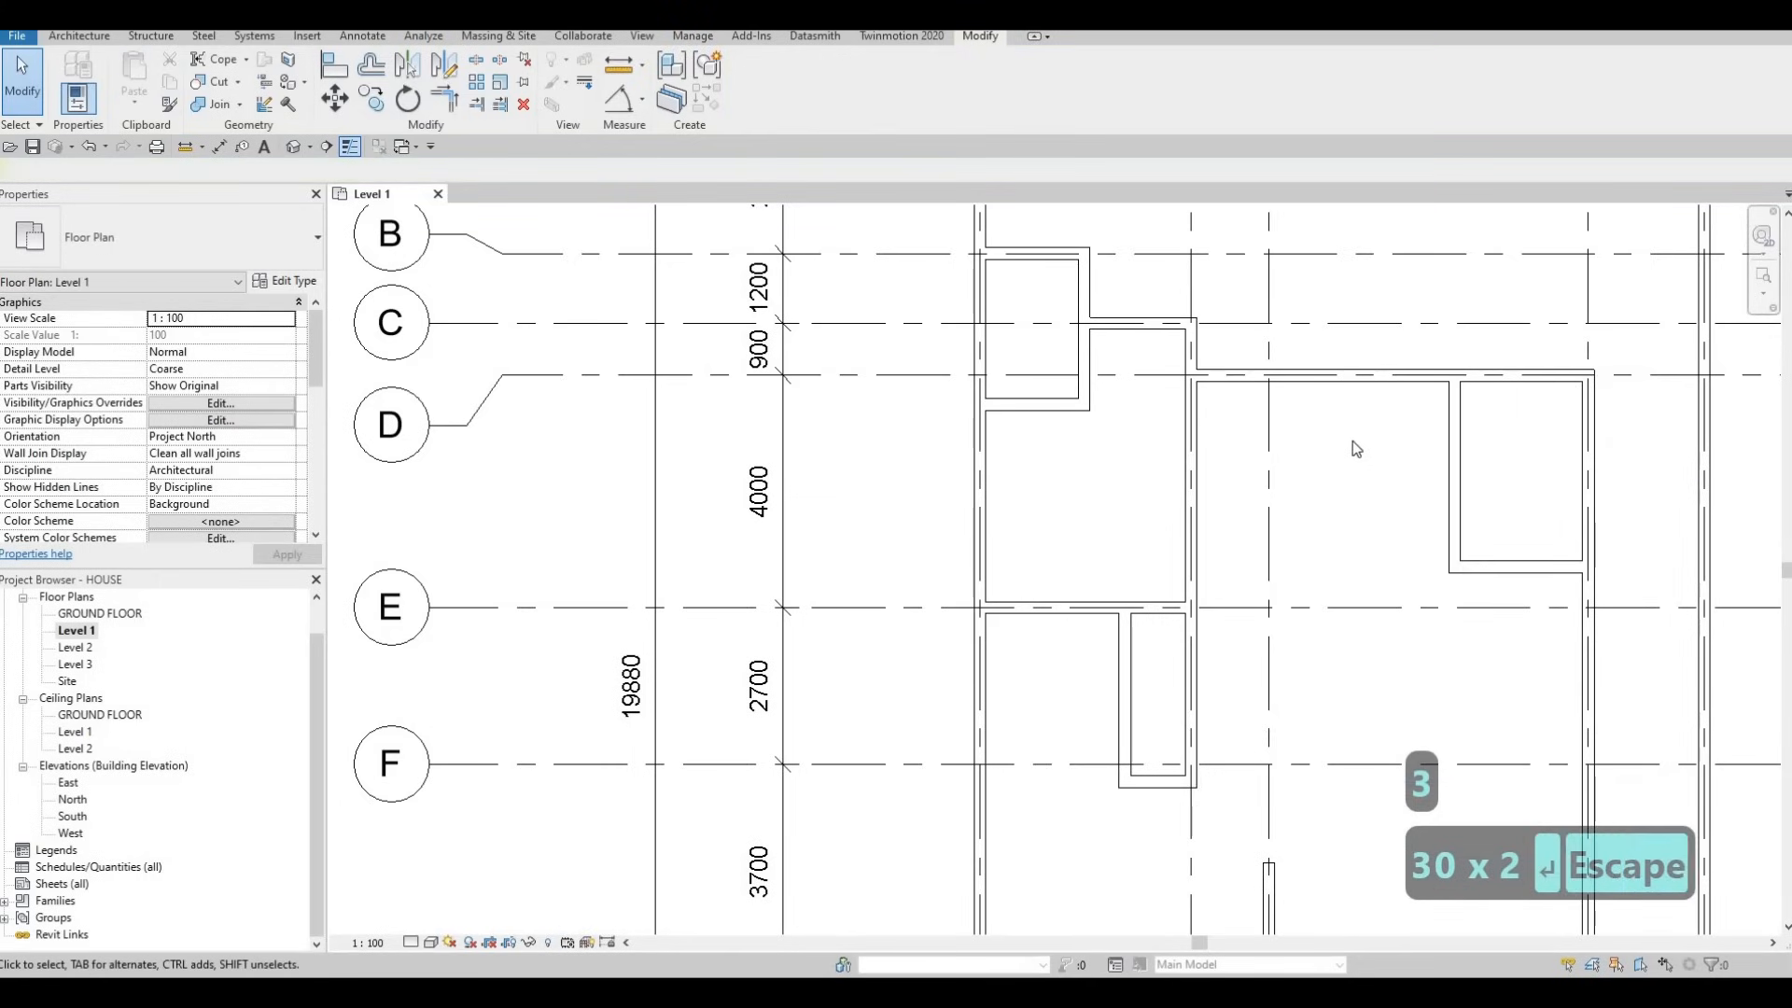
# Examine the revised partition layout and the temporary dimensions of the short wall on grid 3 above grid G.
pyautogui.moveTo(1401, 476); pyautogui.dragTo(1325, 353, button='middle')
pyautogui.scroll(-1, 1326, 352)
pyautogui.moveTo(1384, 552); pyautogui.dragTo(1410, 505, button='middle')
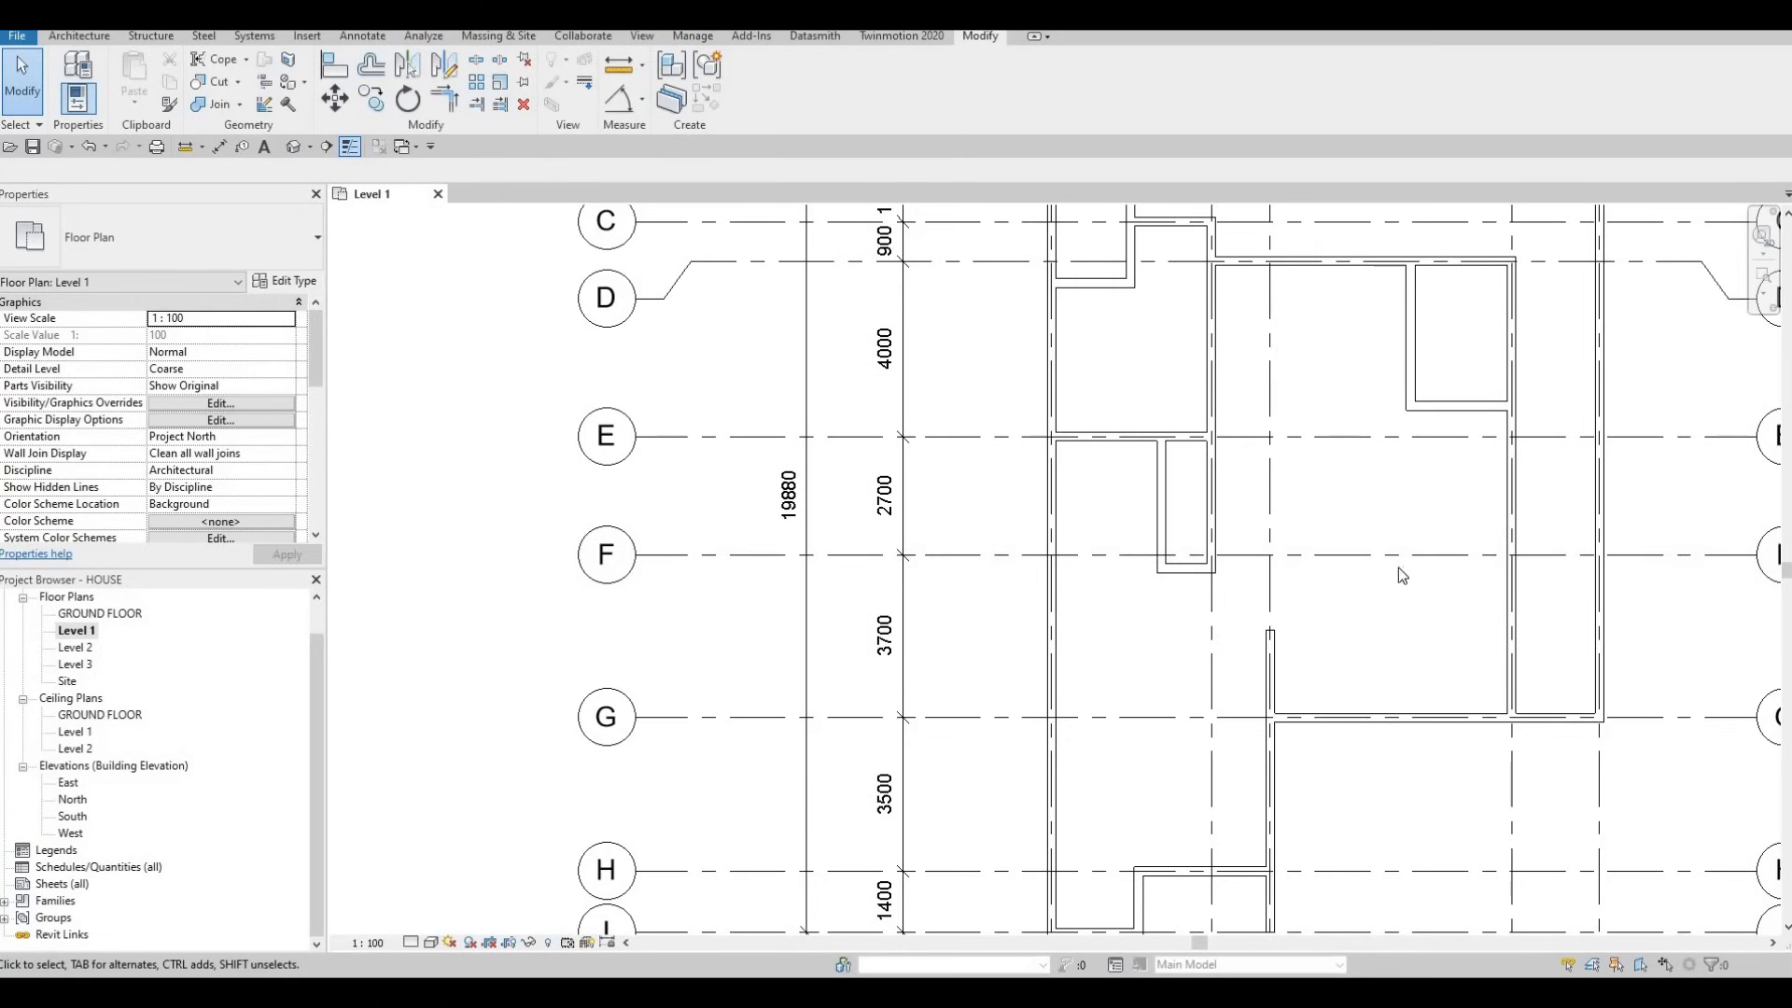
pyautogui.moveTo(1405, 429); pyautogui.dragTo(1458, 434, button='middle')
pyautogui.moveTo(1464, 291); pyautogui.dragTo(1392, 344, button='middle')
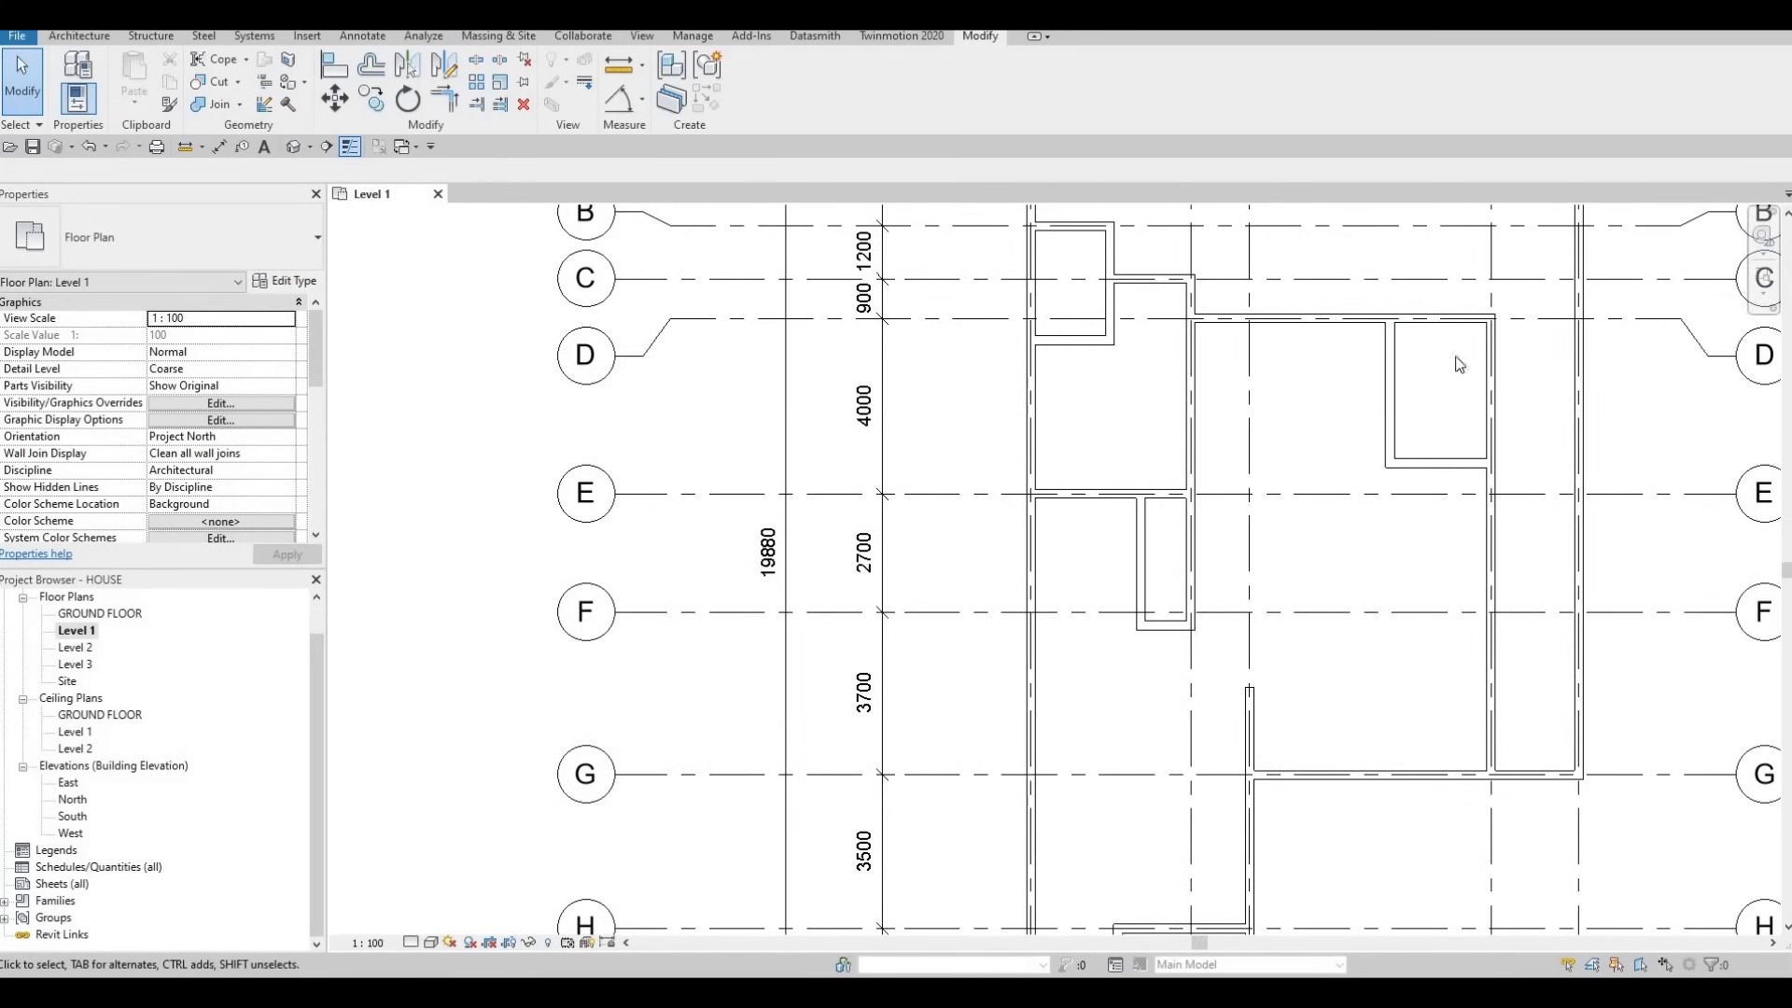
pyautogui.scroll(-1, 1385, 412)
pyautogui.scroll(-1, 1387, 412)
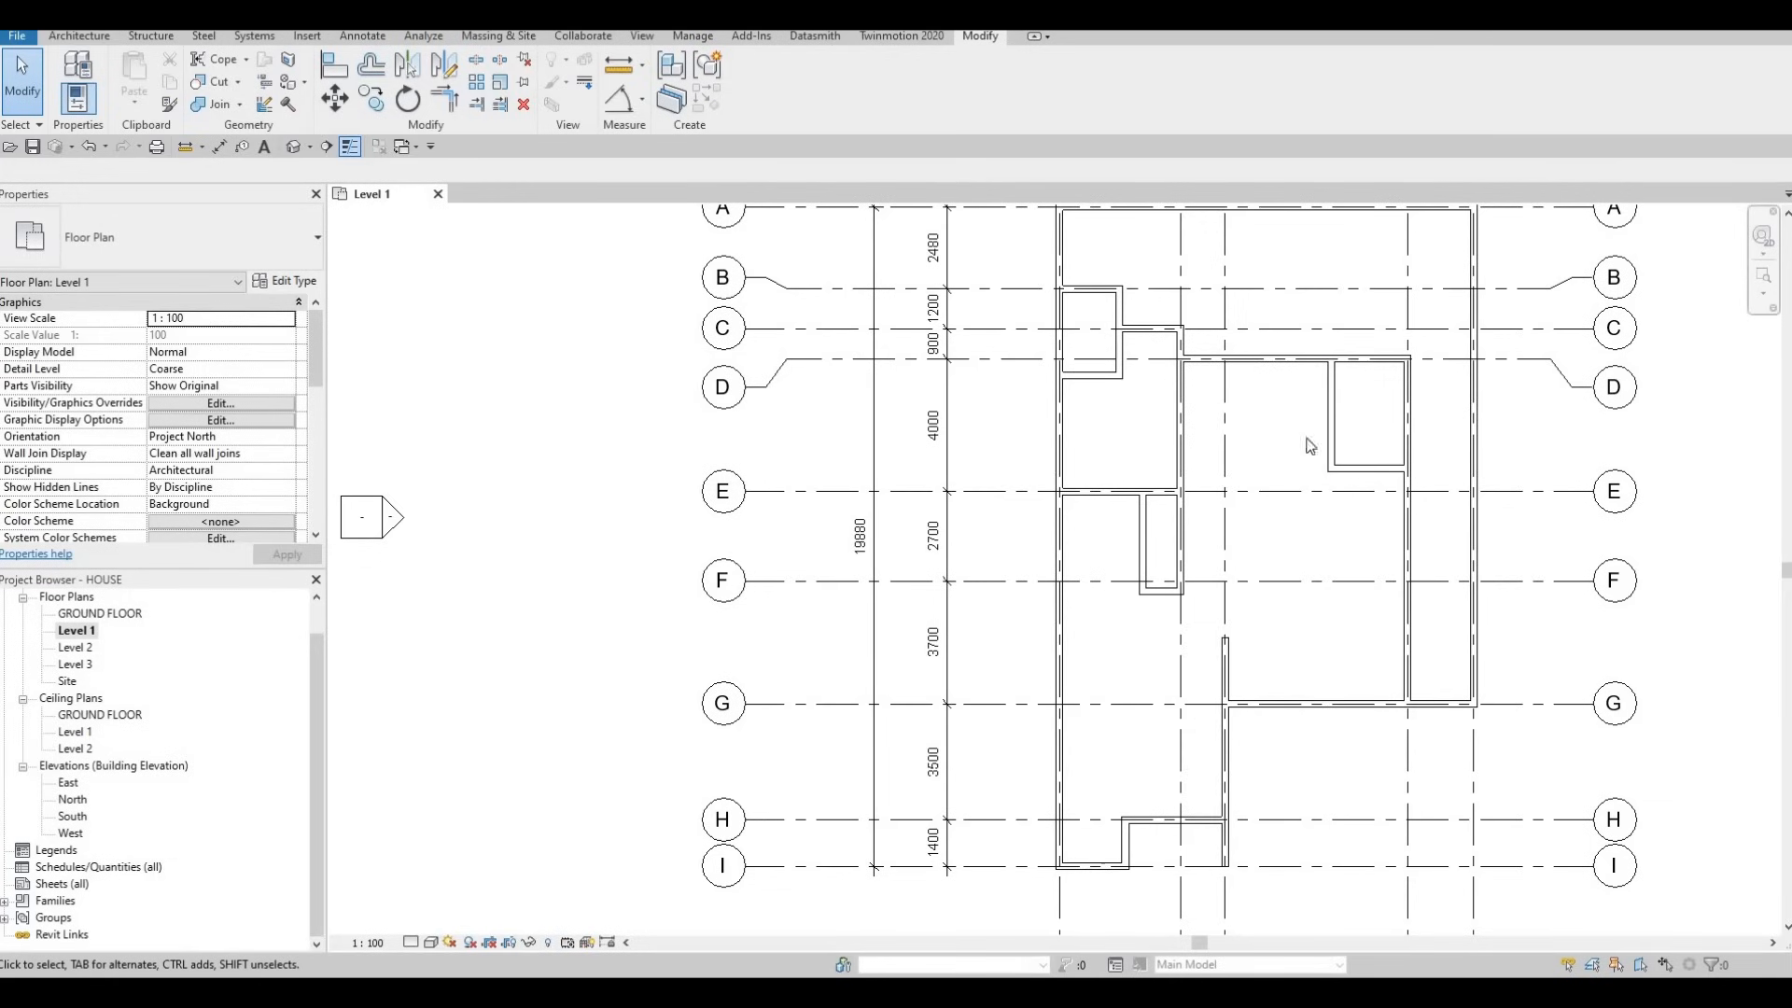
pyautogui.moveTo(1257, 355); pyautogui.dragTo(1257, 311, button='middle')
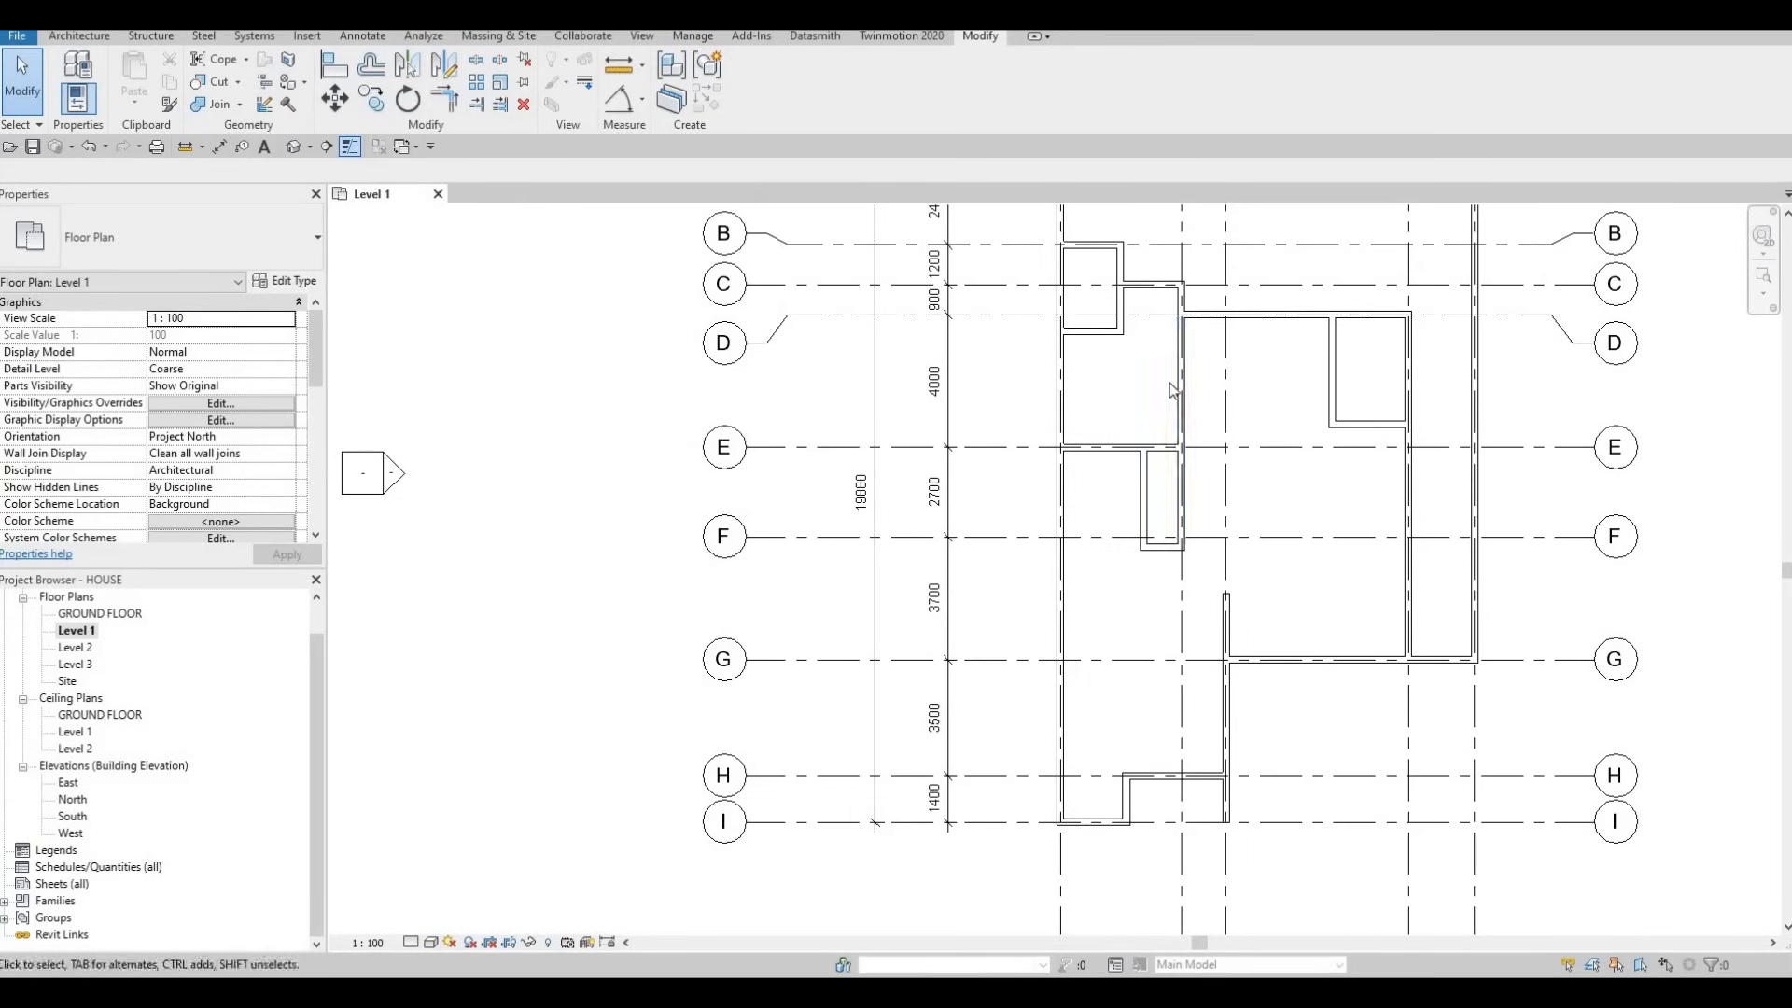
pyautogui.moveTo(1219, 506)
pyautogui.mouseDown(button='middle')
pyautogui.moveTo(1228, 482)
pyautogui.moveTo(1211, 514)
pyautogui.mouseUp(button='middle')
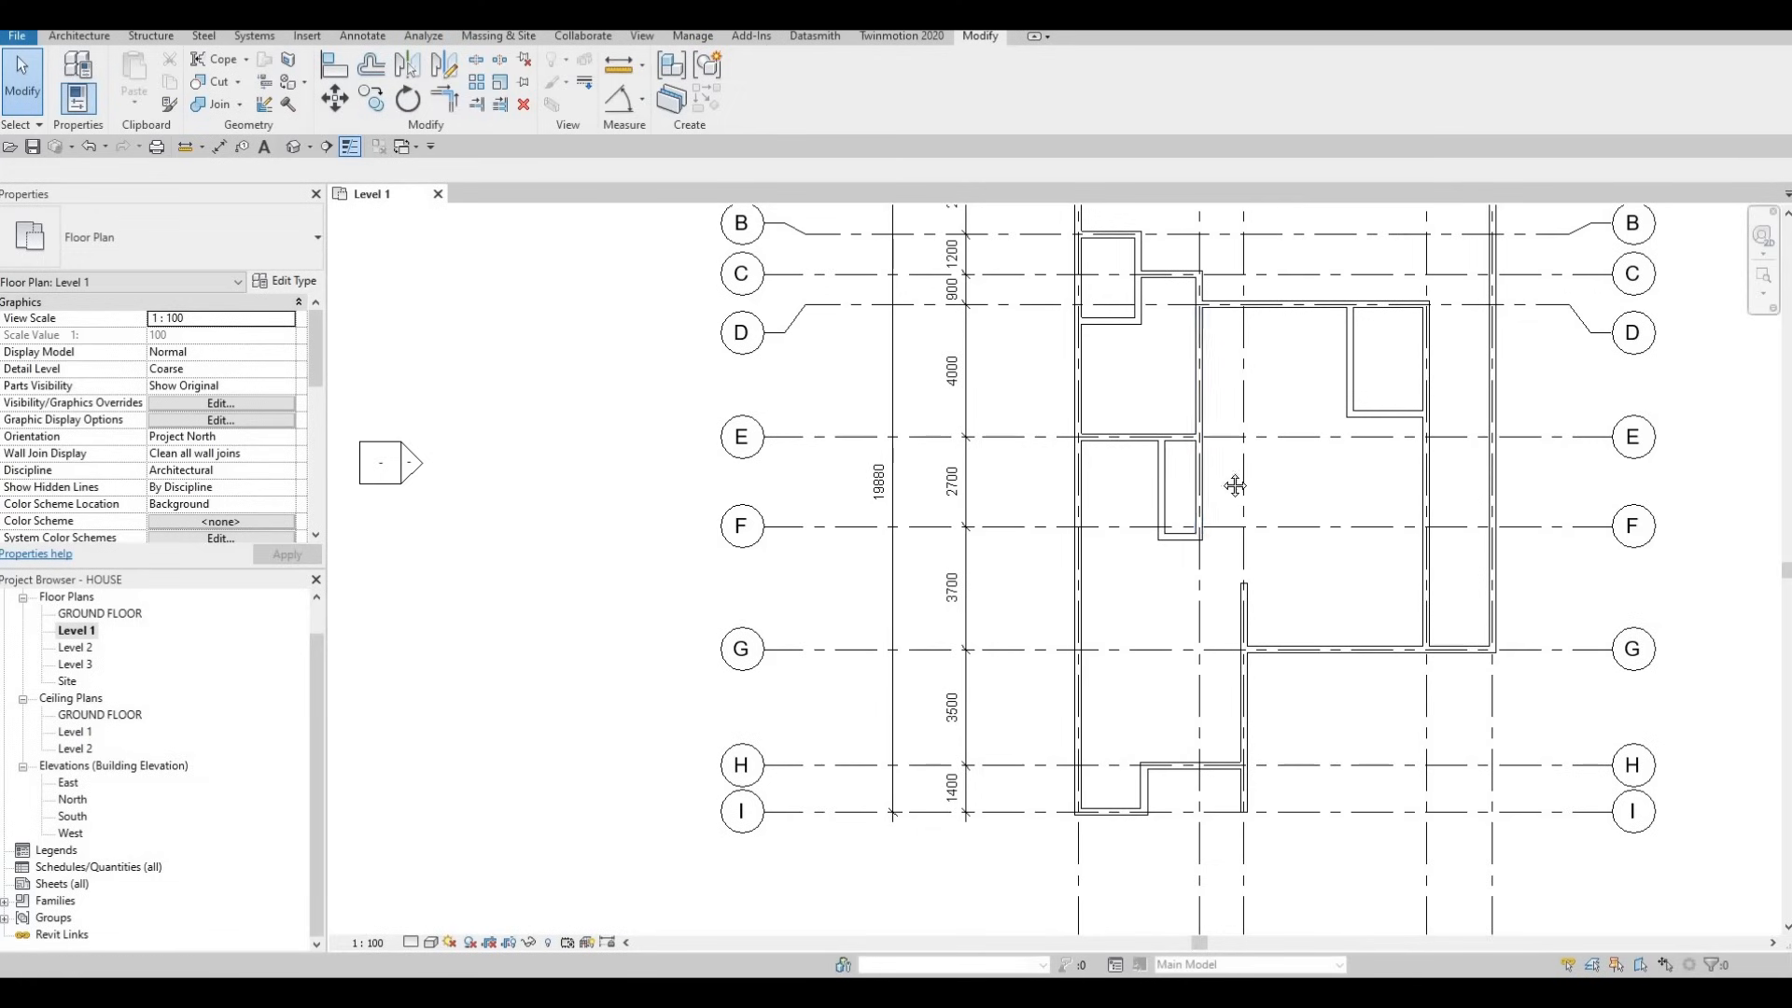
pyautogui.scroll(-2, 1206, 503)
pyautogui.moveTo(1278, 545); pyautogui.dragTo(1331, 452, button='middle')
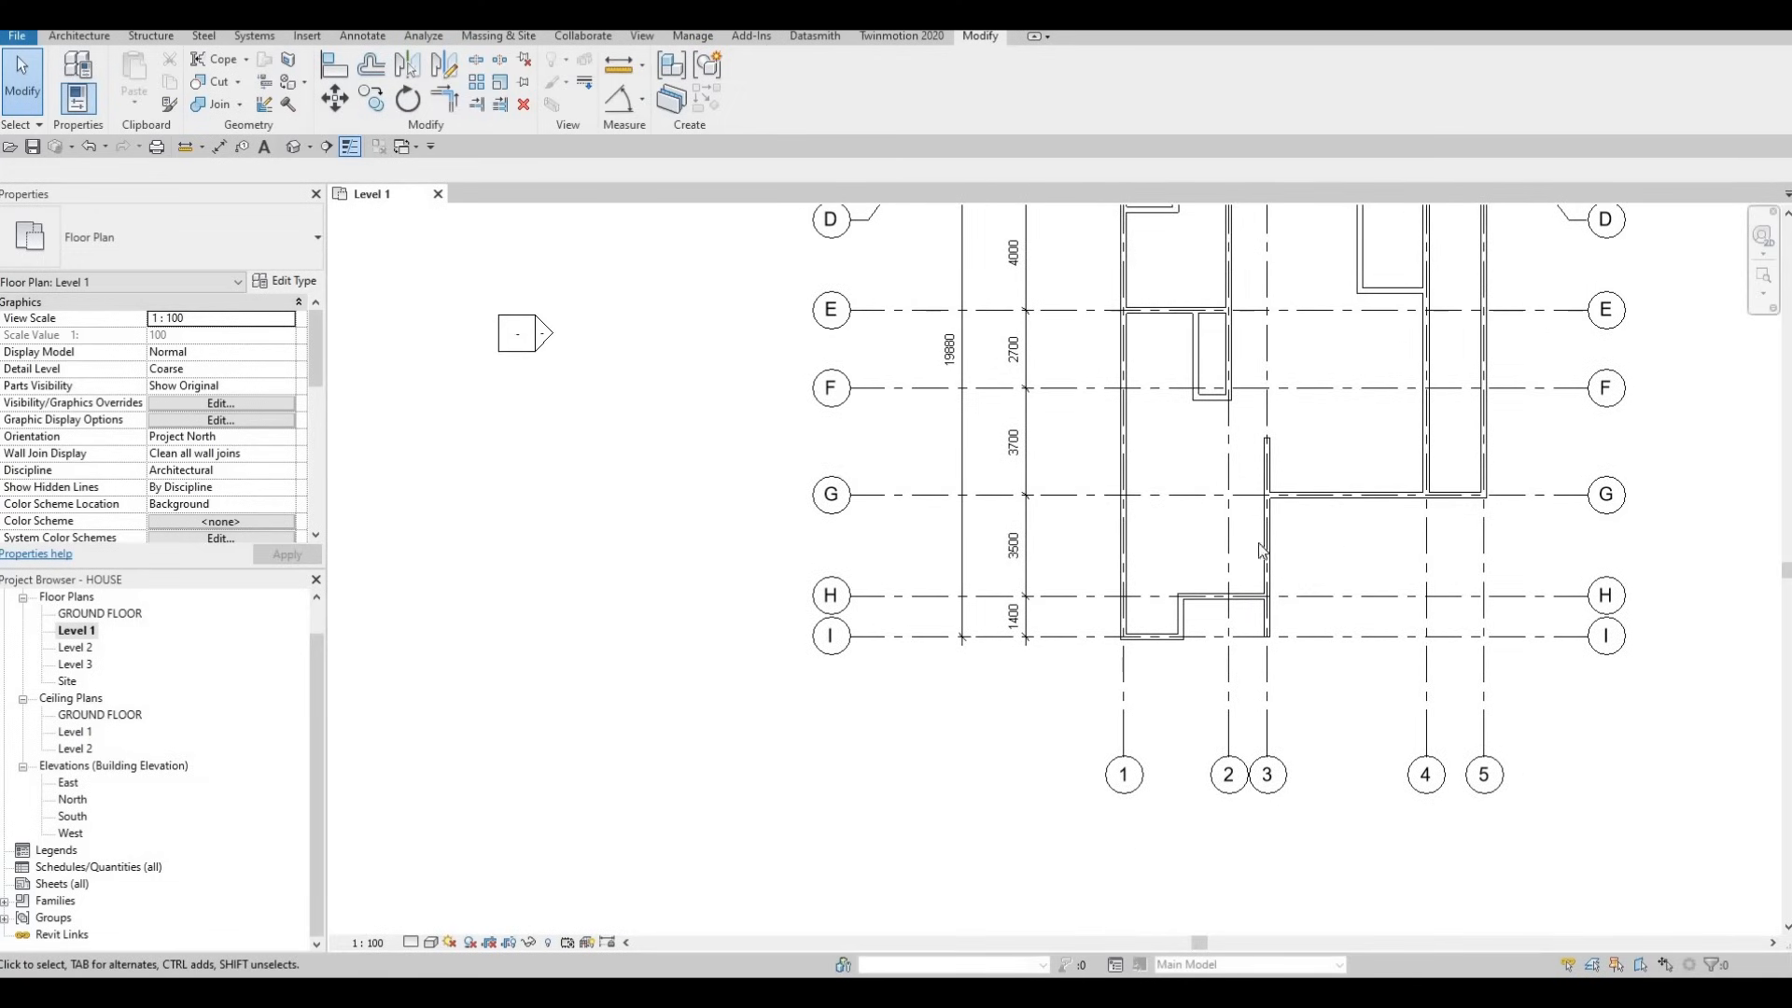
pyautogui.moveTo(1291, 552); pyautogui.dragTo(1287, 596, button='middle')
pyautogui.click(1261, 518)
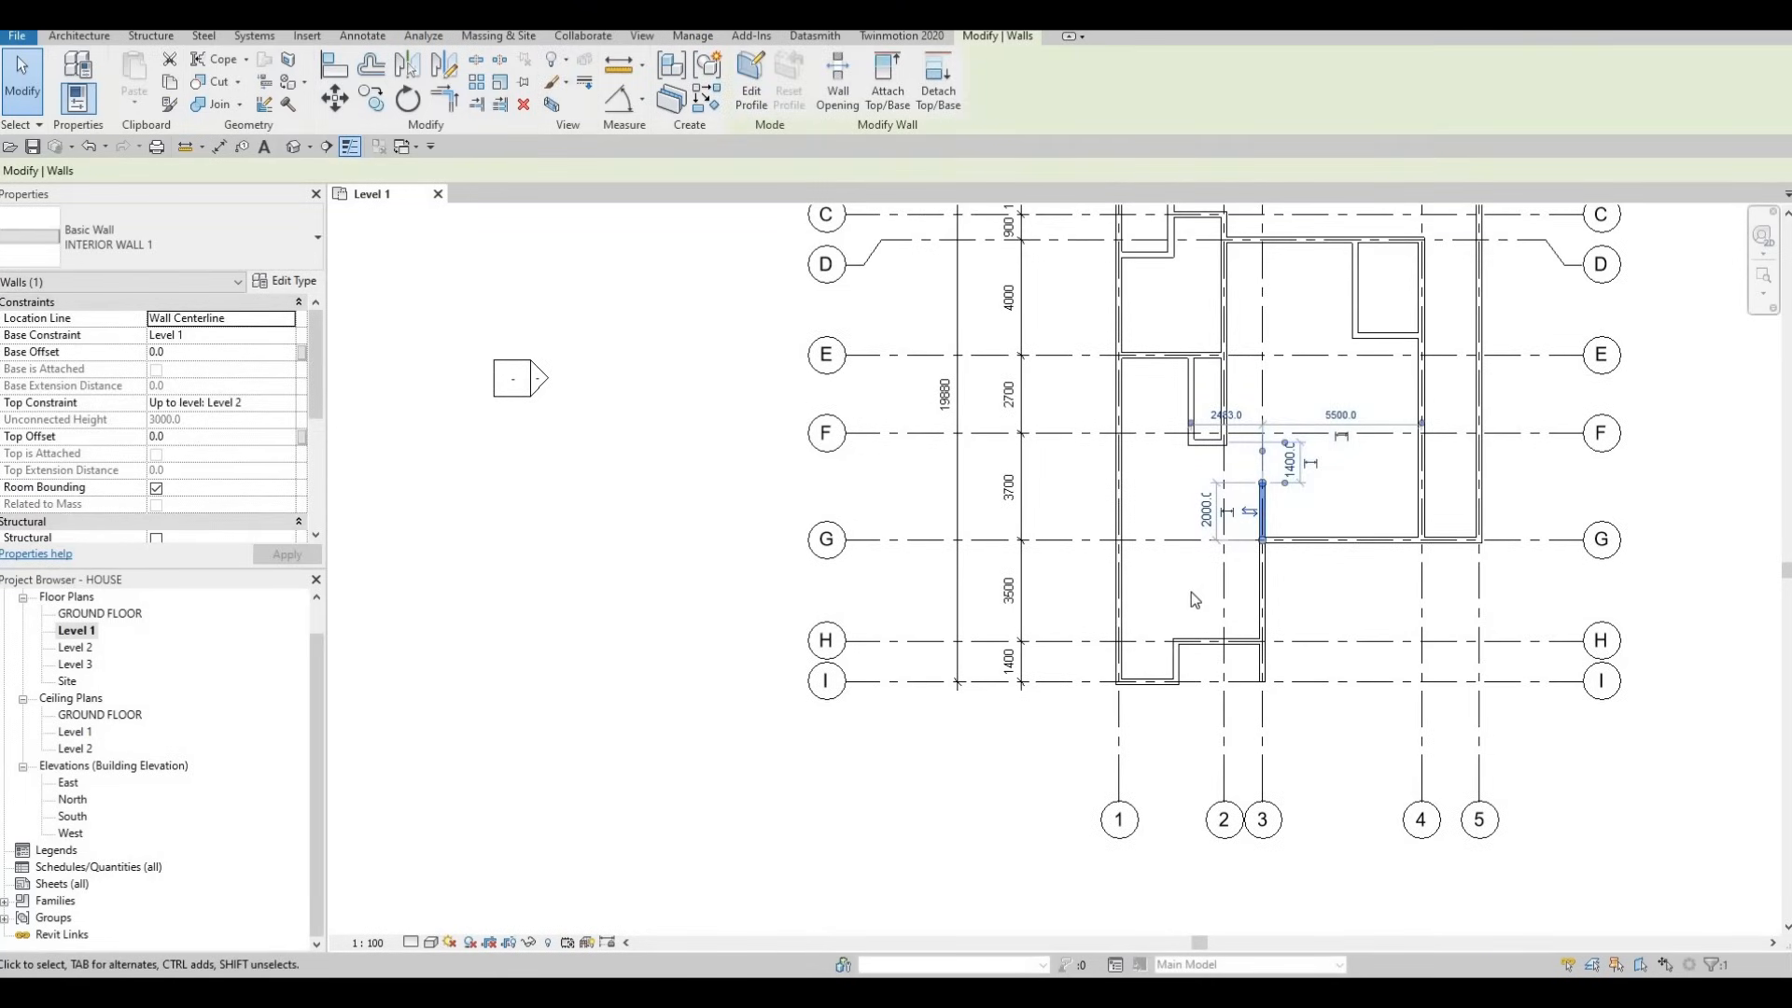
# Draw a 2500 mm horizontal INTERIOR WALL 1 from the grid 1 wall, 1400 mm above grid H.
pyautogui.press('c')
pyautogui.press('s')
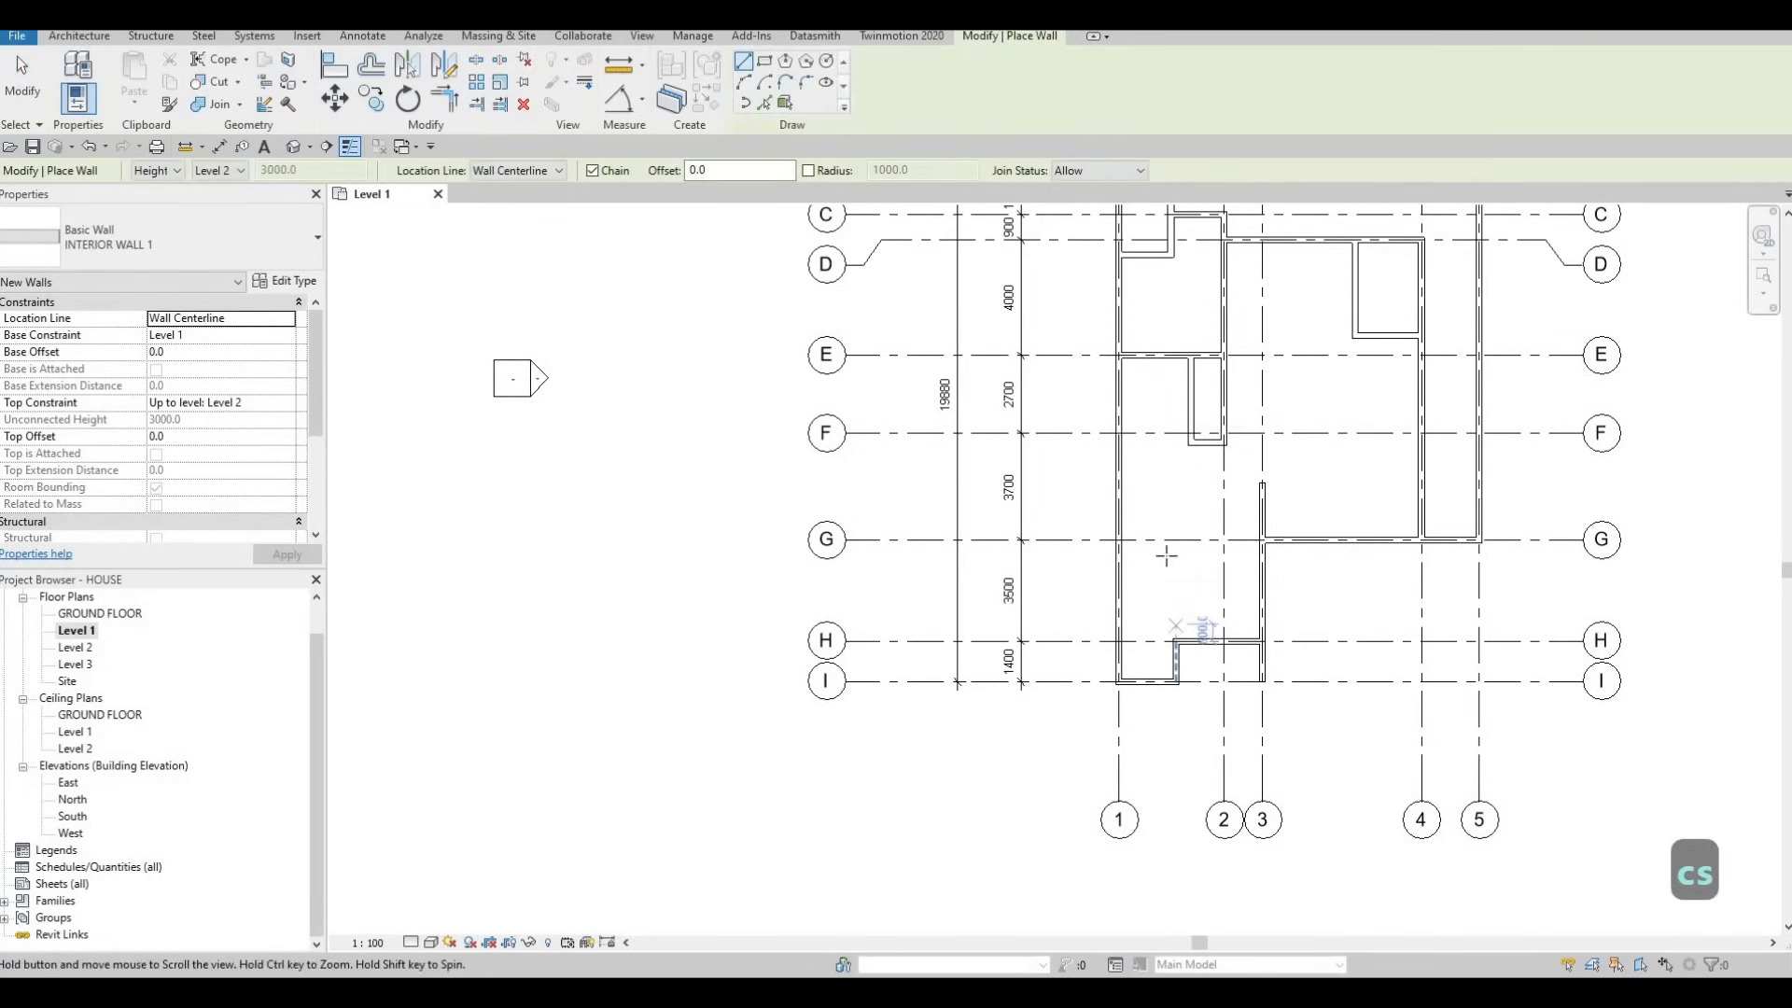
pyautogui.scroll(5, 1167, 555)
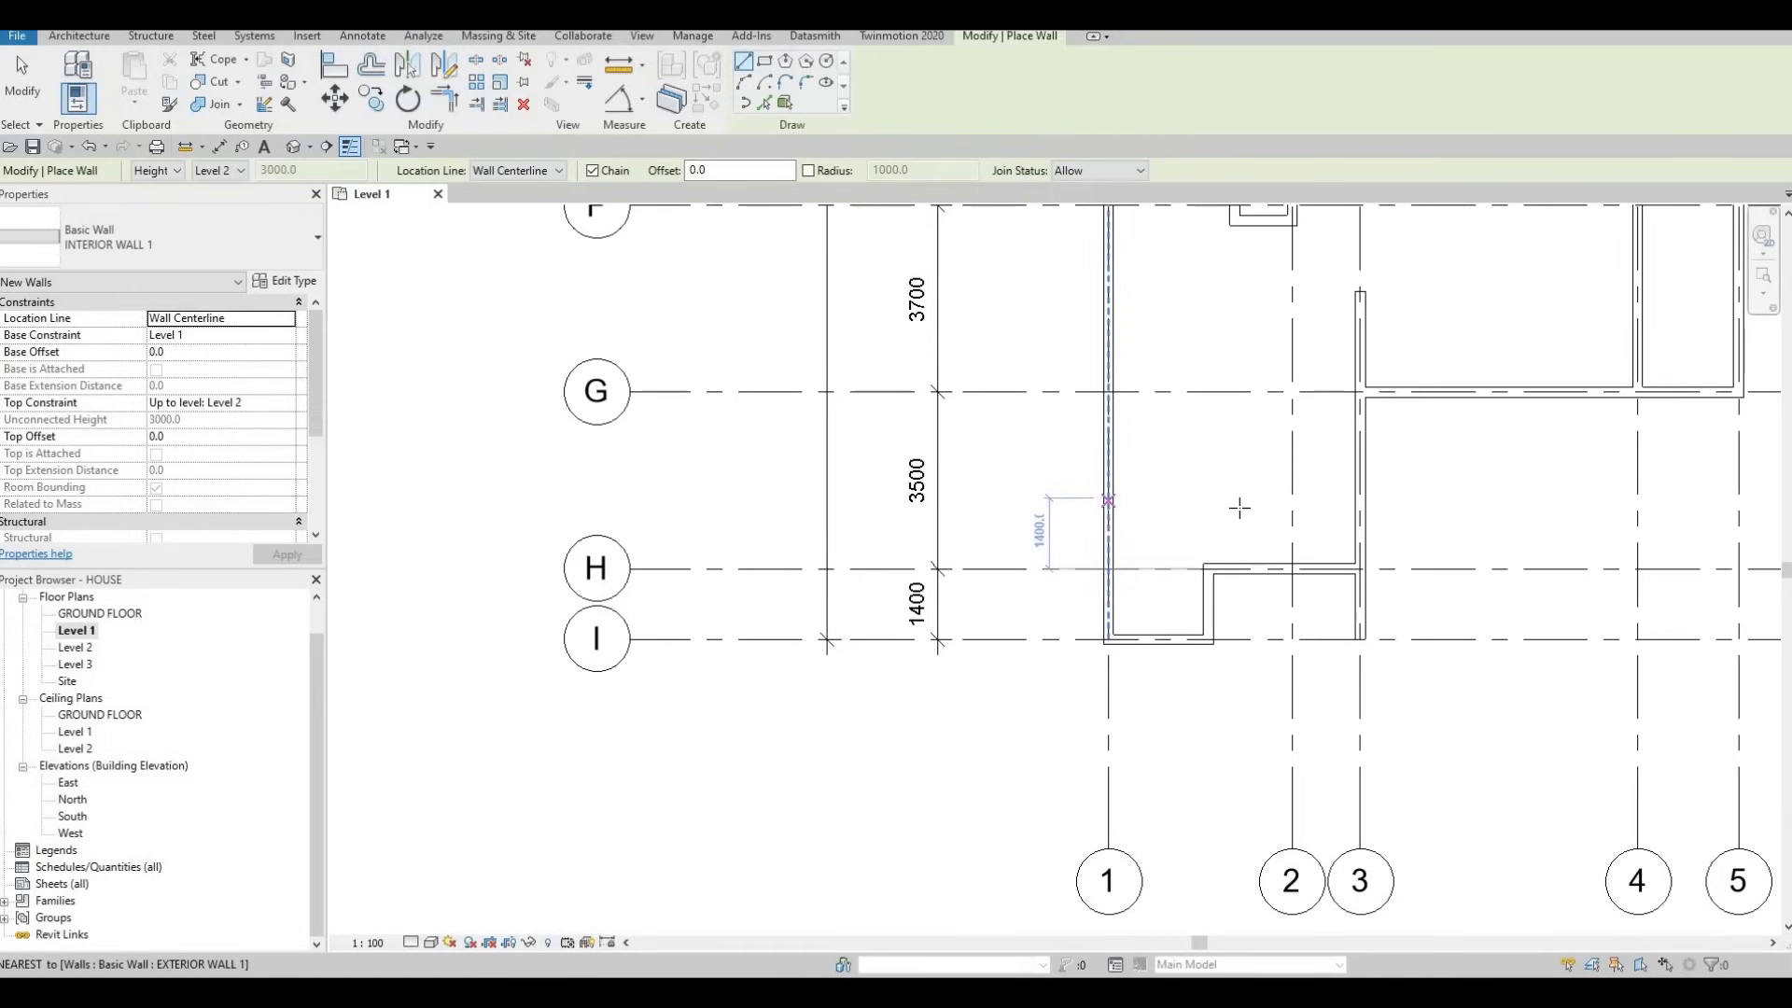
pyautogui.click(1109, 498)
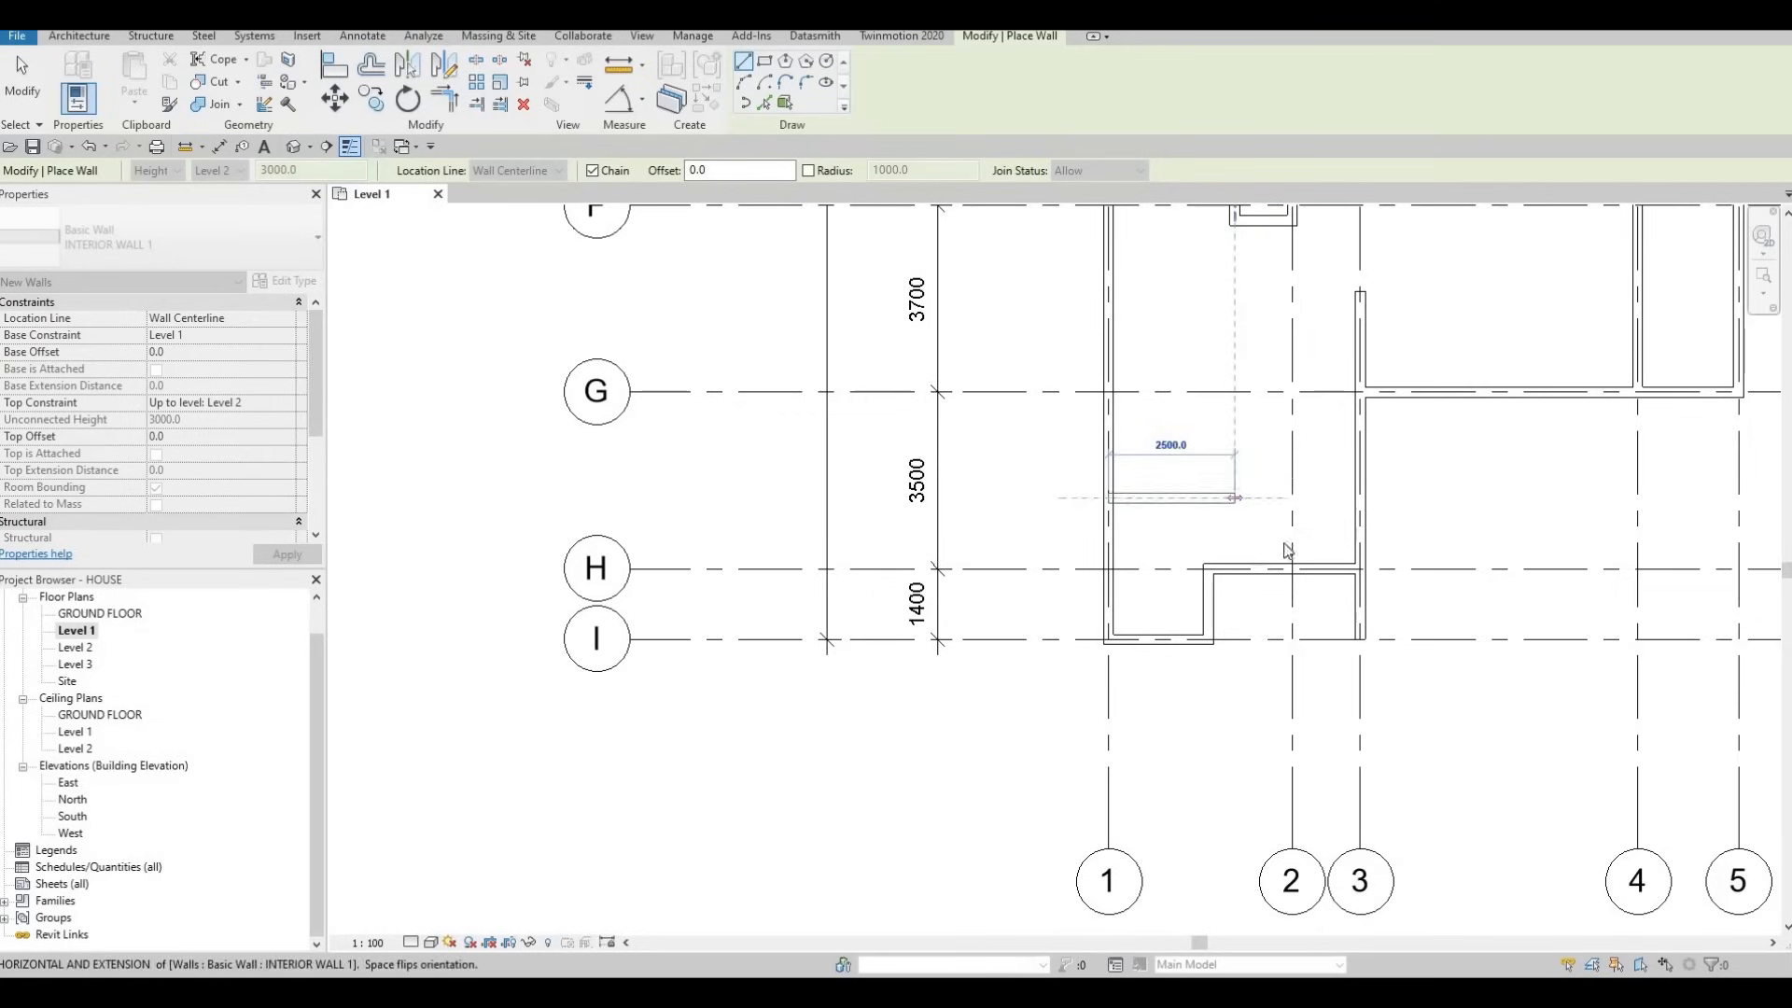
pyautogui.click(1237, 498)
pyautogui.press('Escape')
pyautogui.press('Escape')
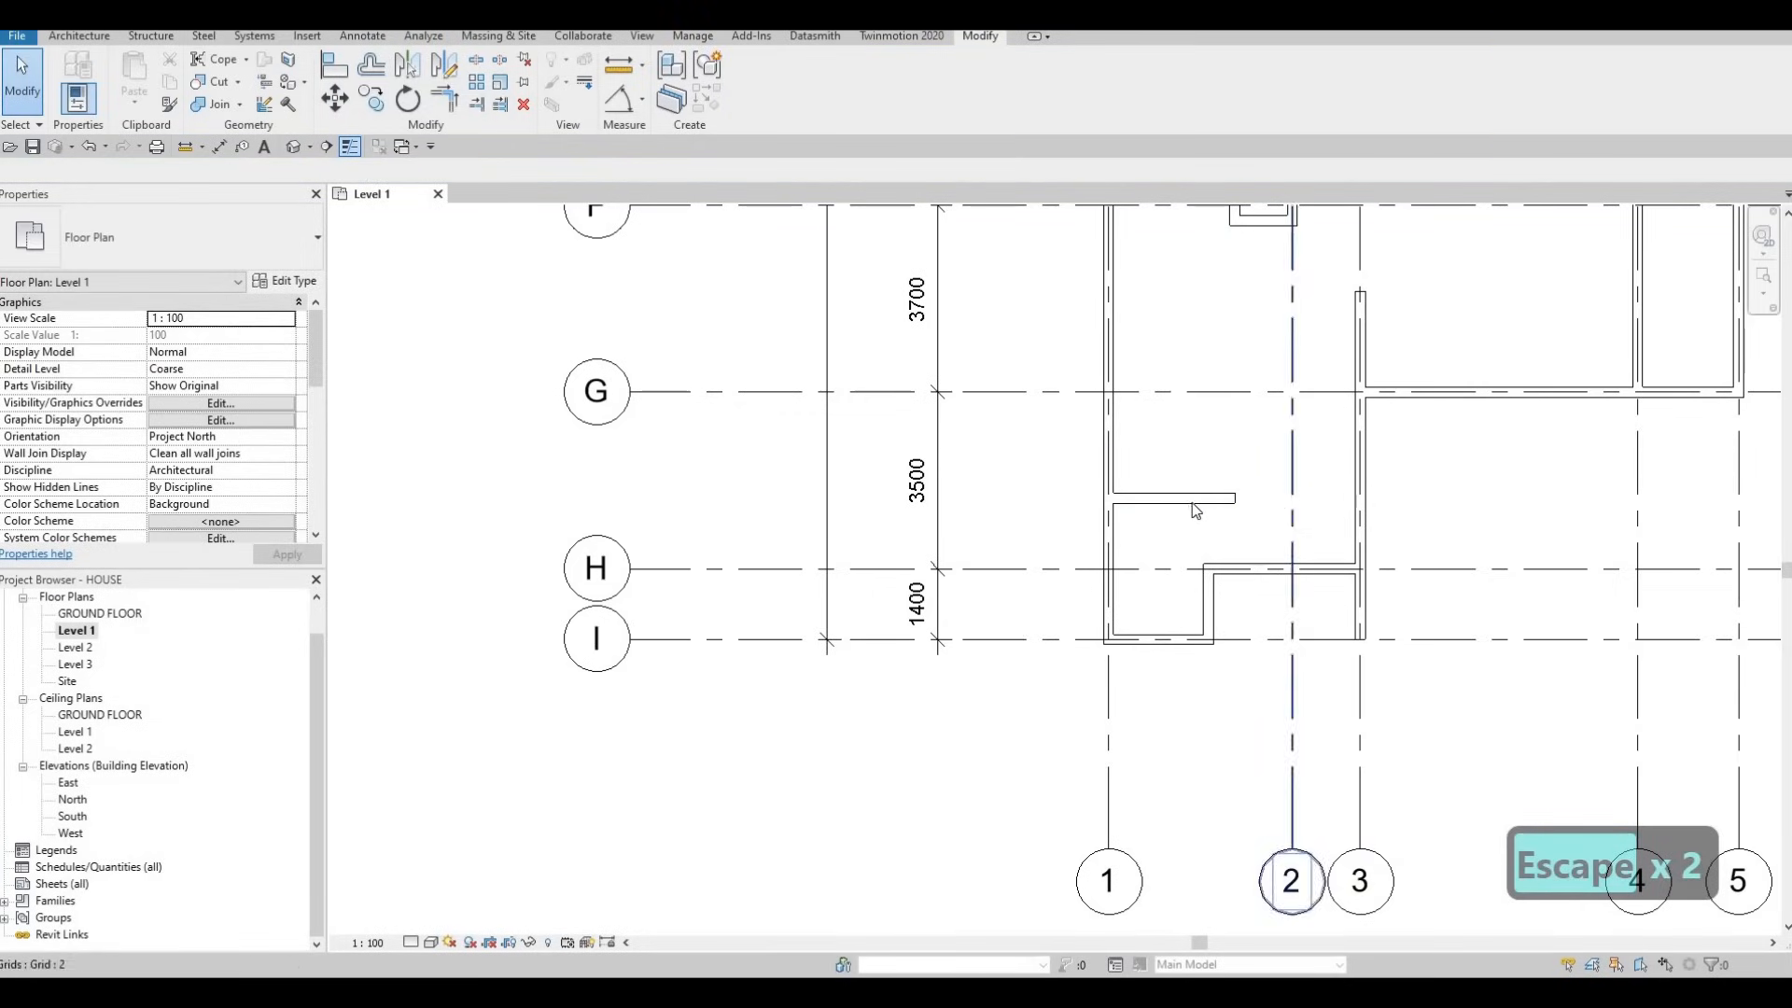
# Shorten the new horizontal wall to 1983 mm, ending in line with the short vertical exterior wall between grids H and I.
pyautogui.click(1230, 500)
pyautogui.moveTo(1235, 499); pyautogui.dragTo(1209, 498)
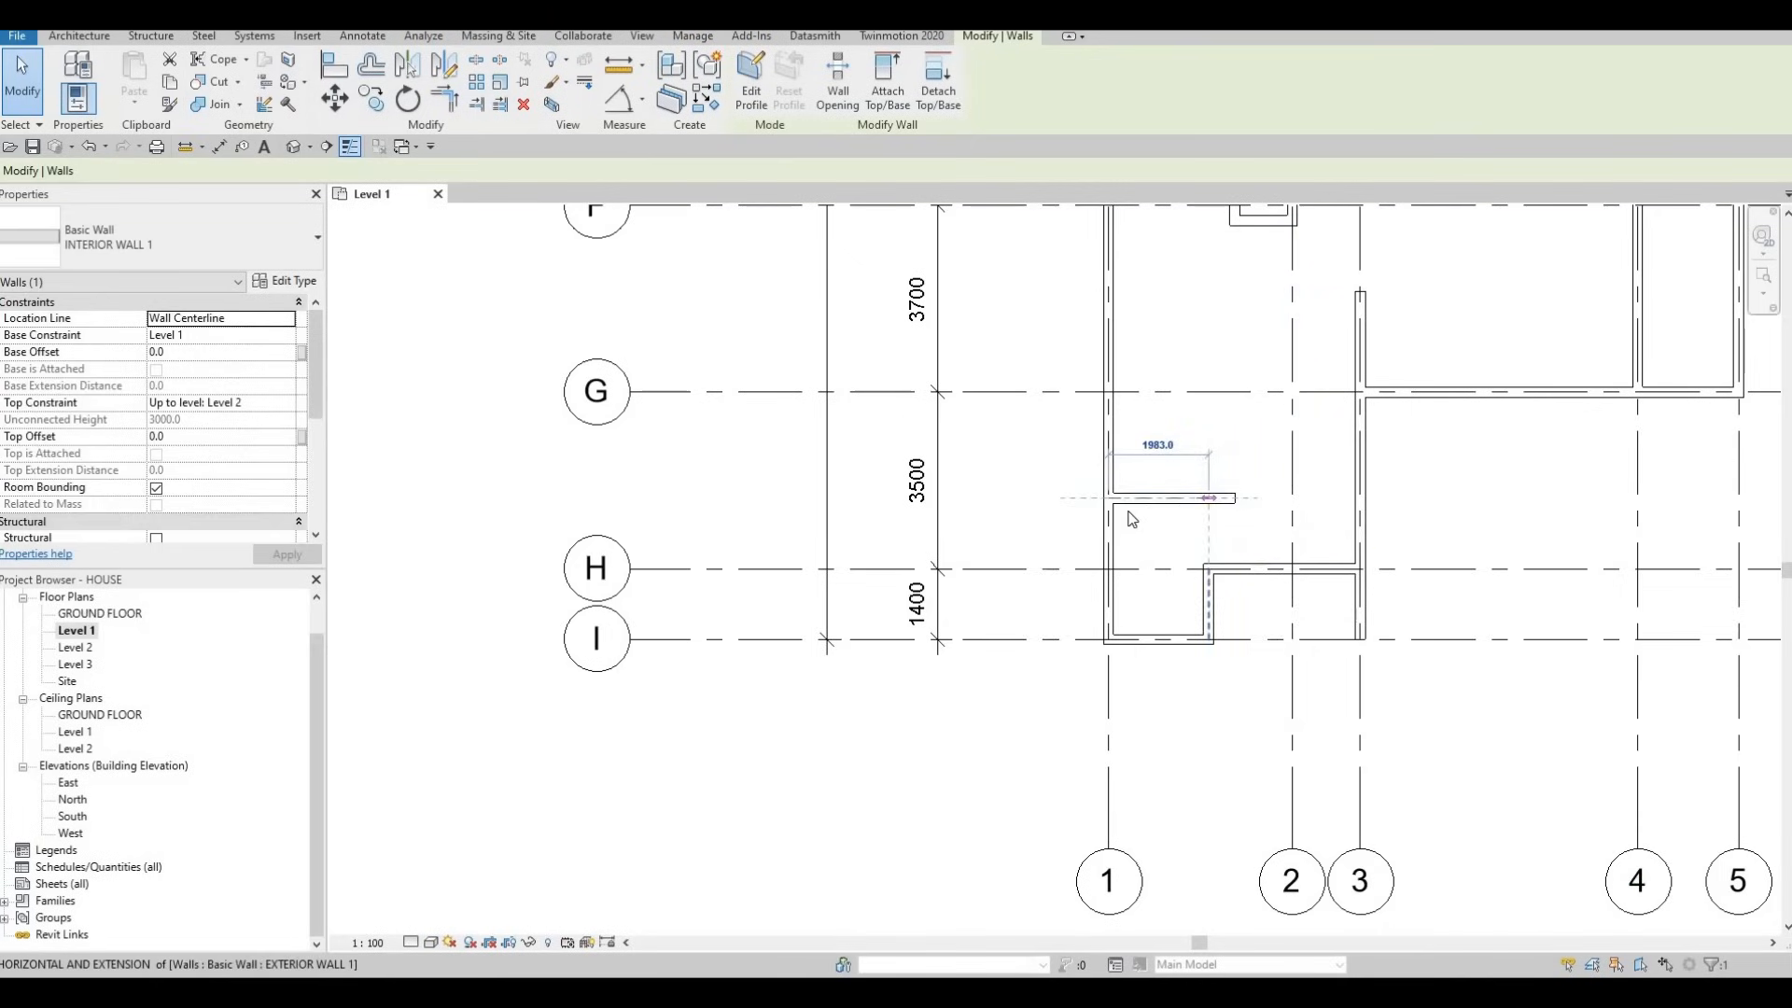
pyautogui.press('Escape')
pyautogui.press('Escape')
pyautogui.moveTo(1118, 570); pyautogui.dragTo(1160, 546, button='middle')
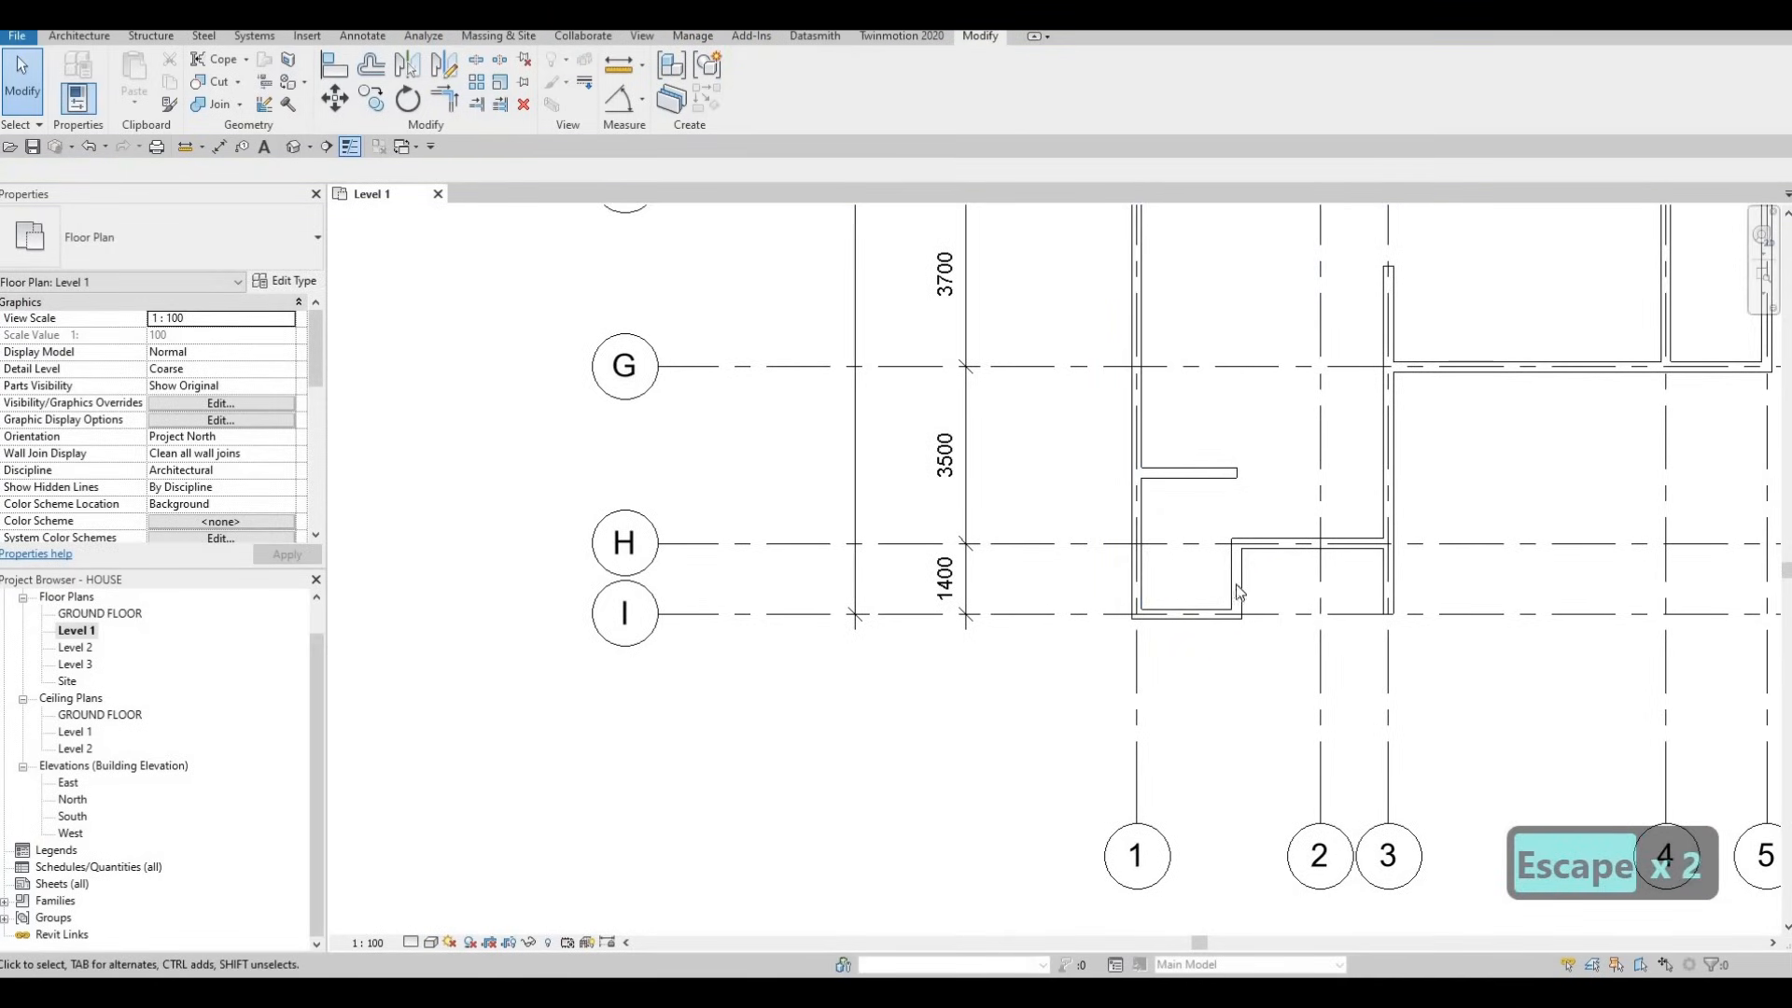
# Draw a 700 mm vertical INTERIOR WALL 1 upward from the exterior wall corner on grid H, continuing the short exterior wall's line.
pyautogui.click(1195, 472)
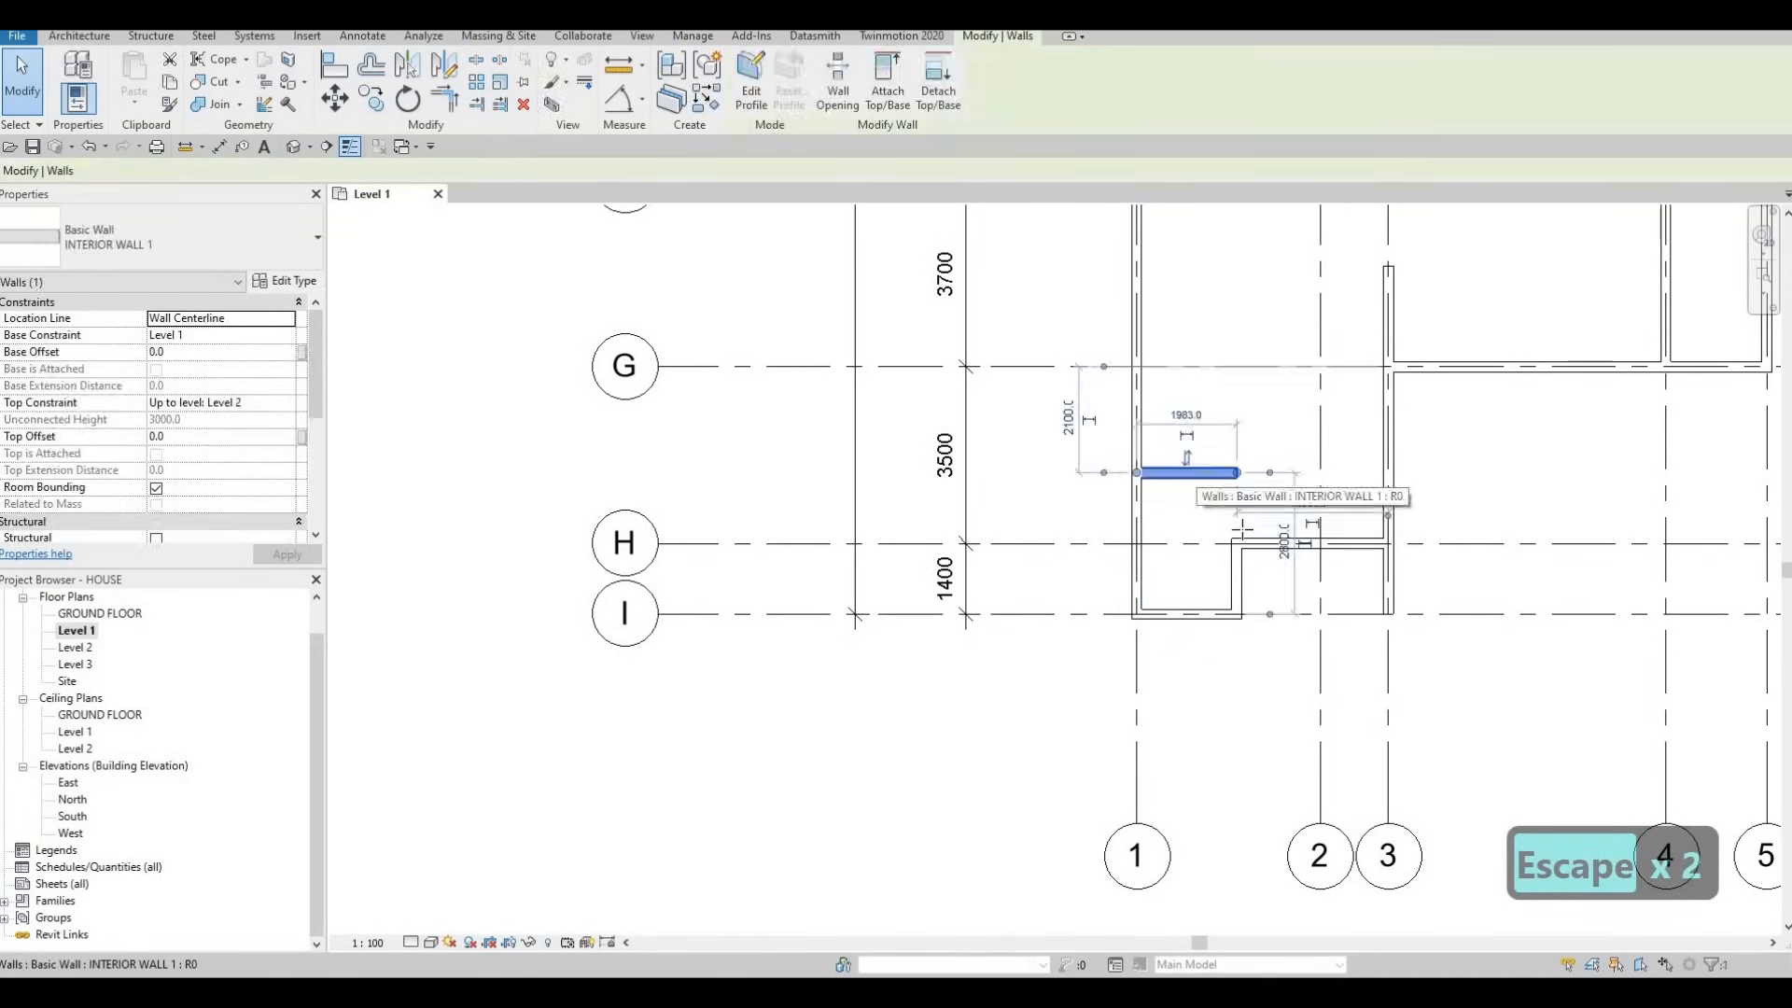
pyautogui.scroll(2, 1242, 529)
pyautogui.click(1235, 549)
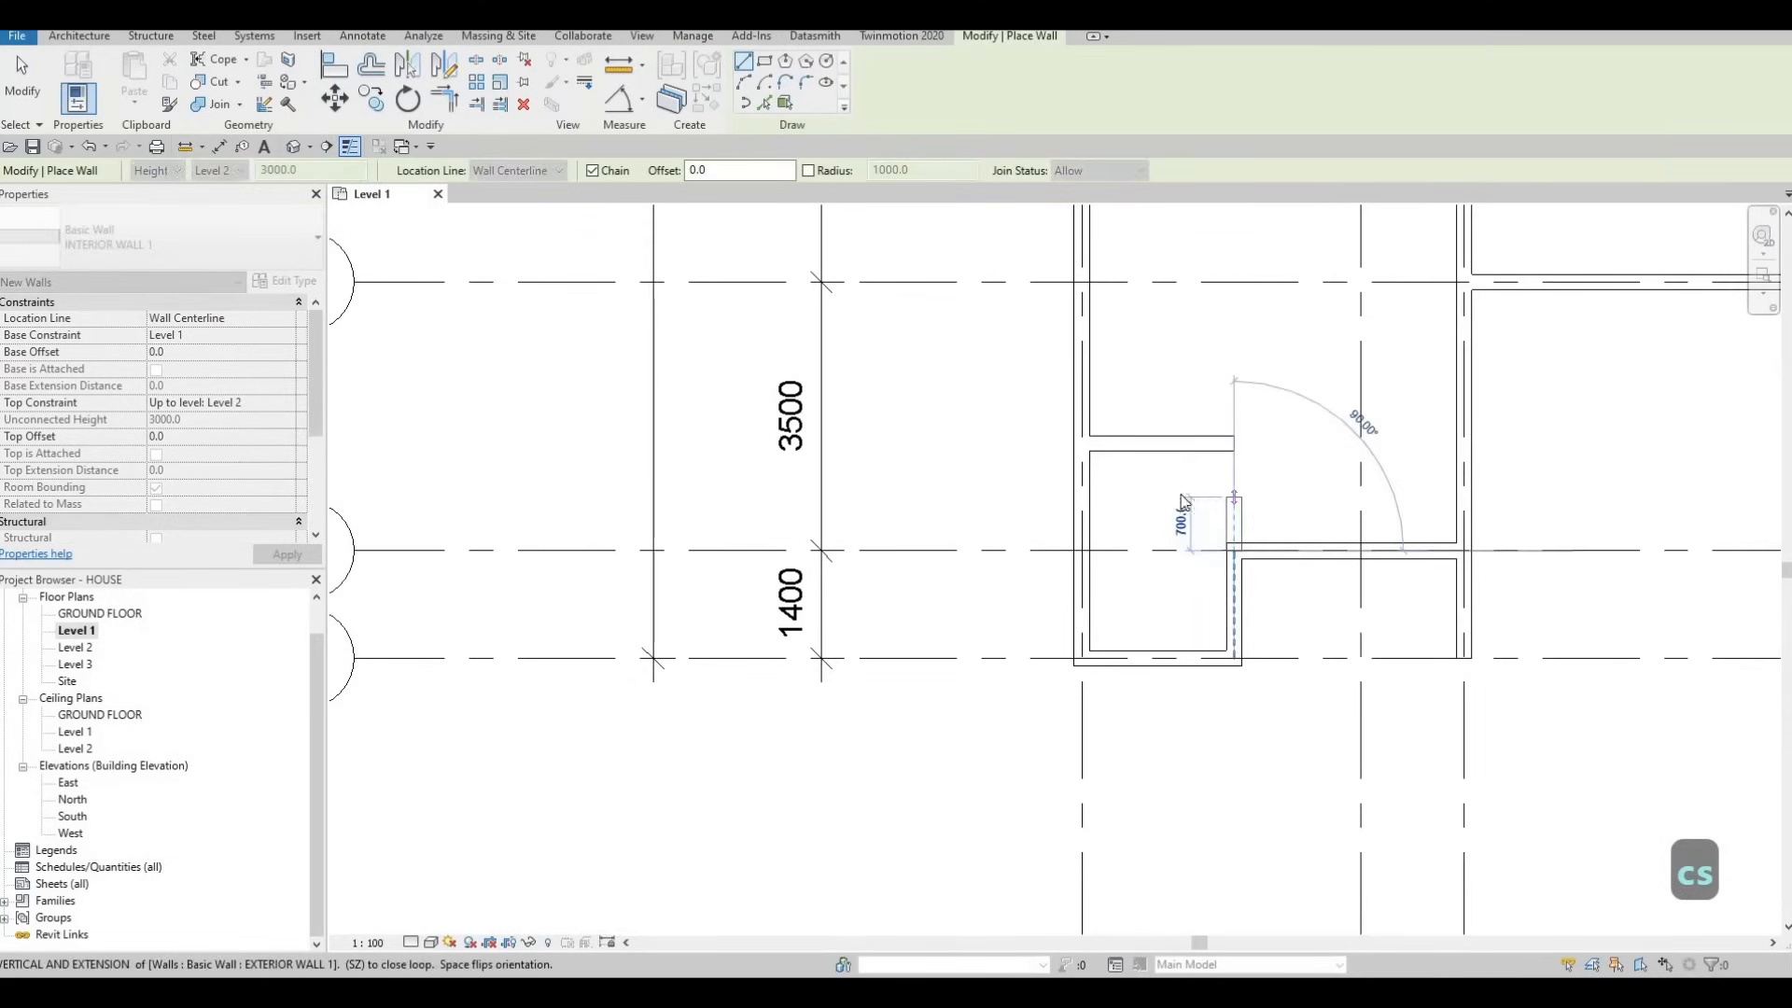
pyautogui.click(1234, 497)
pyautogui.press('Escape')
pyautogui.press('Escape')
pyautogui.press('Escape')
# Trim the new vertical and horizontal interior walls above grid H into a closed corner.
pyautogui.press('t')
pyautogui.press('r')
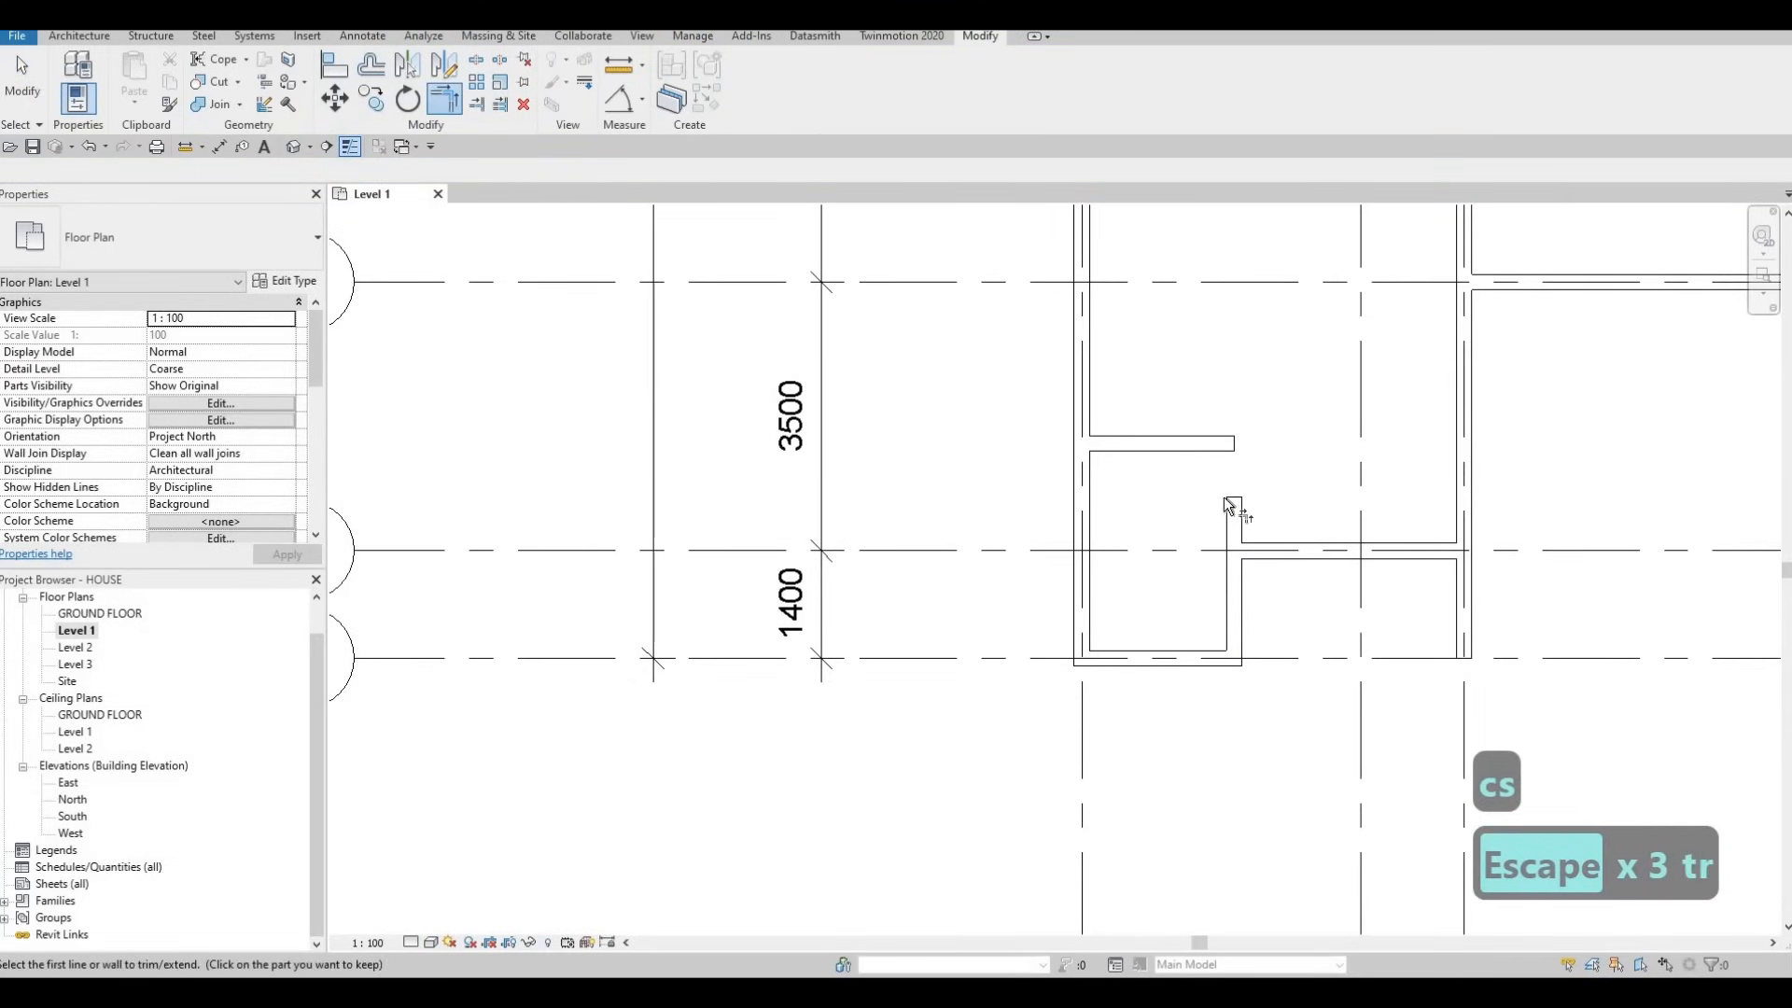
pyautogui.click(1224, 512)
pyautogui.press('Escape')
pyautogui.moveTo(1195, 427); pyautogui.dragTo(1229, 406, button='middle')
pyautogui.press('Escape')
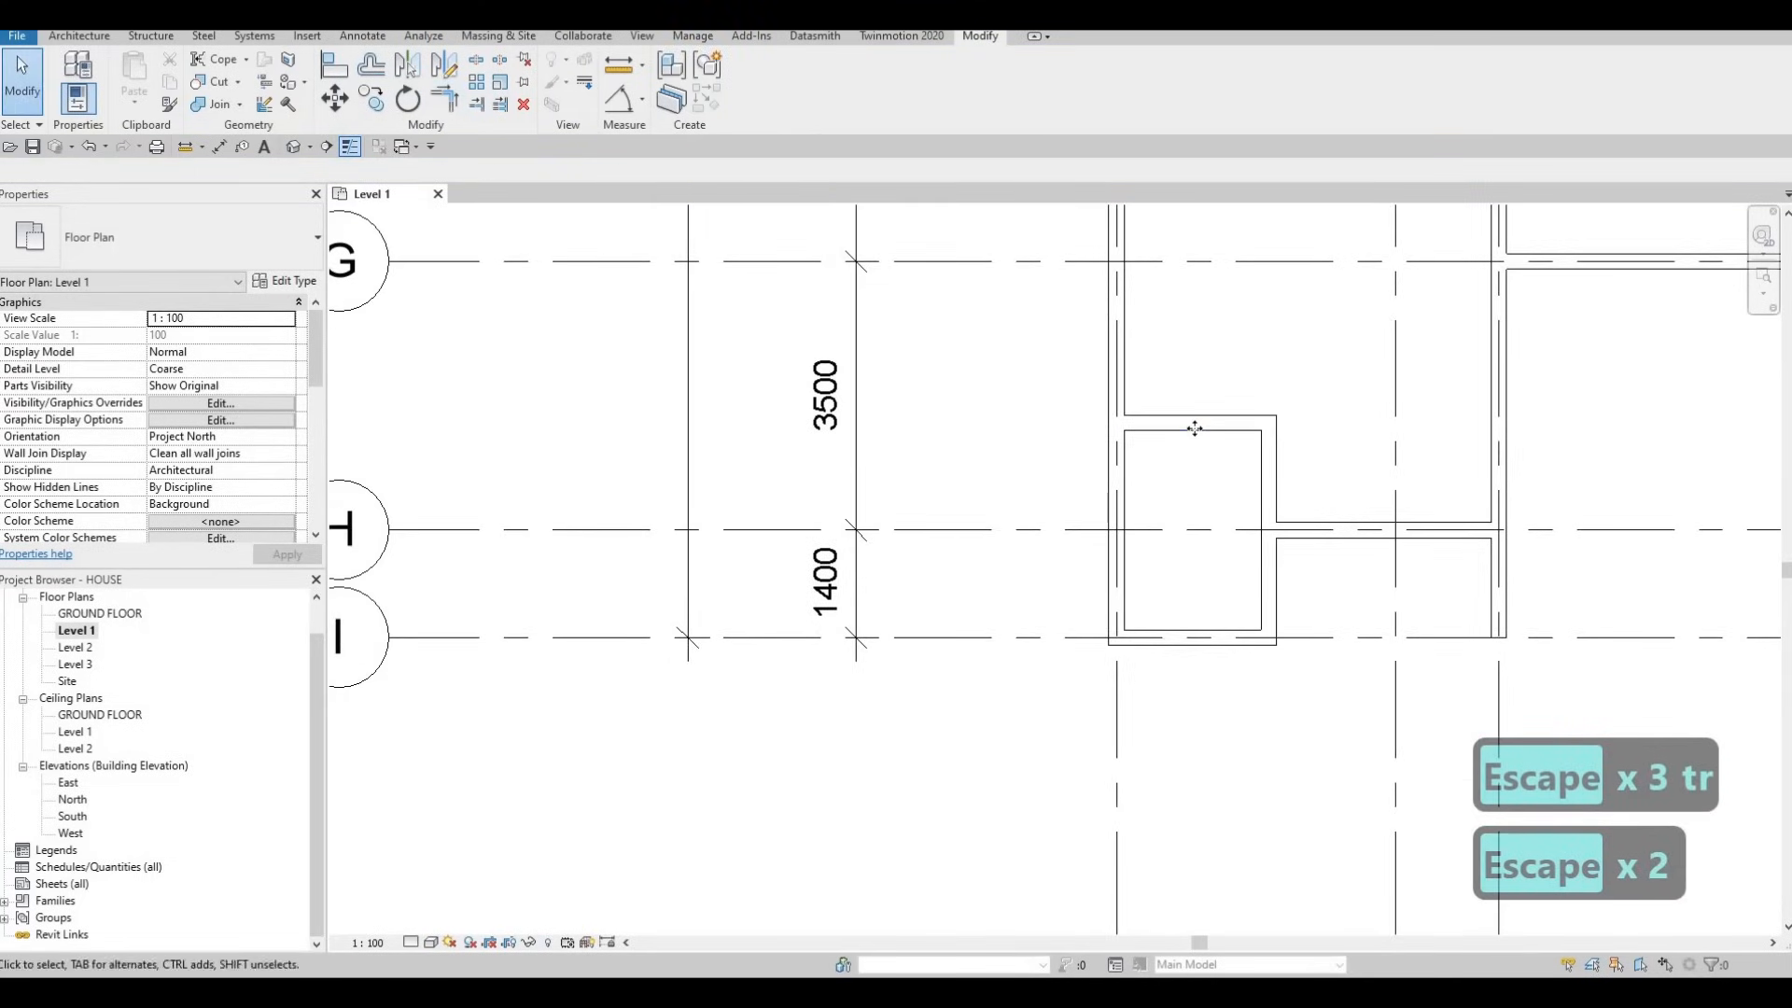
# Check the temporary dimensions of the walls enclosing the small room between grid 1 and grid H.
pyautogui.click(1213, 425)
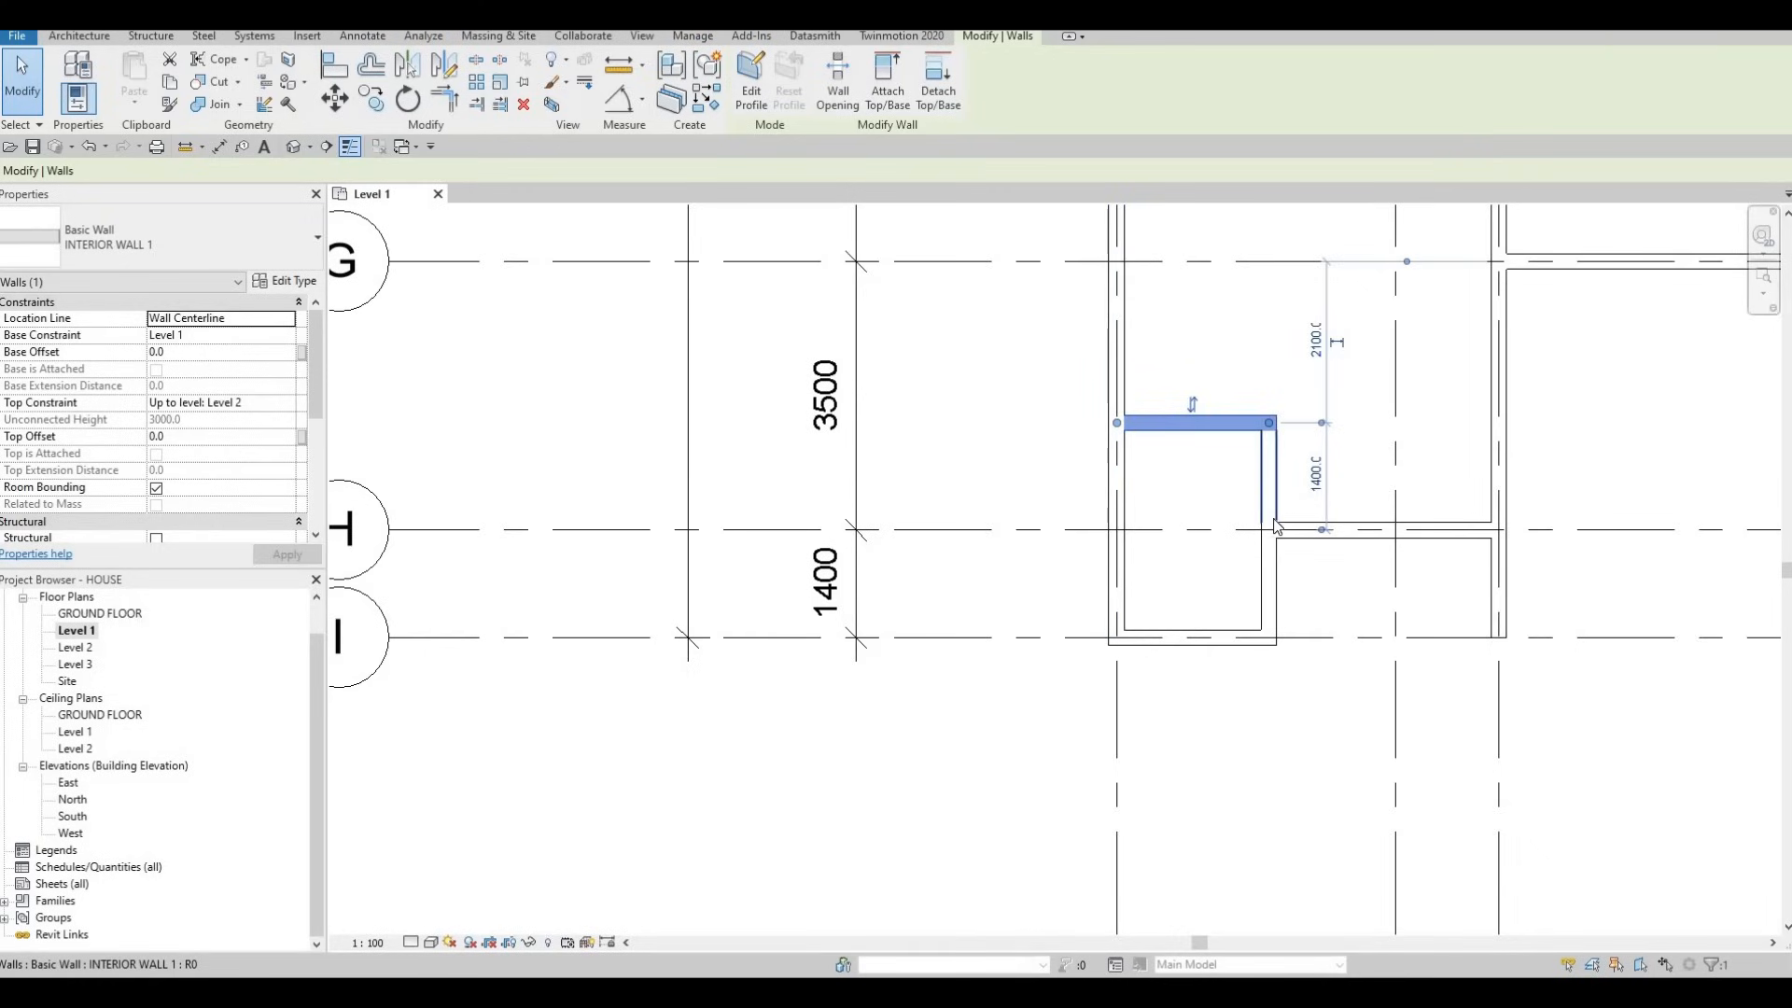
pyautogui.press('Escape')
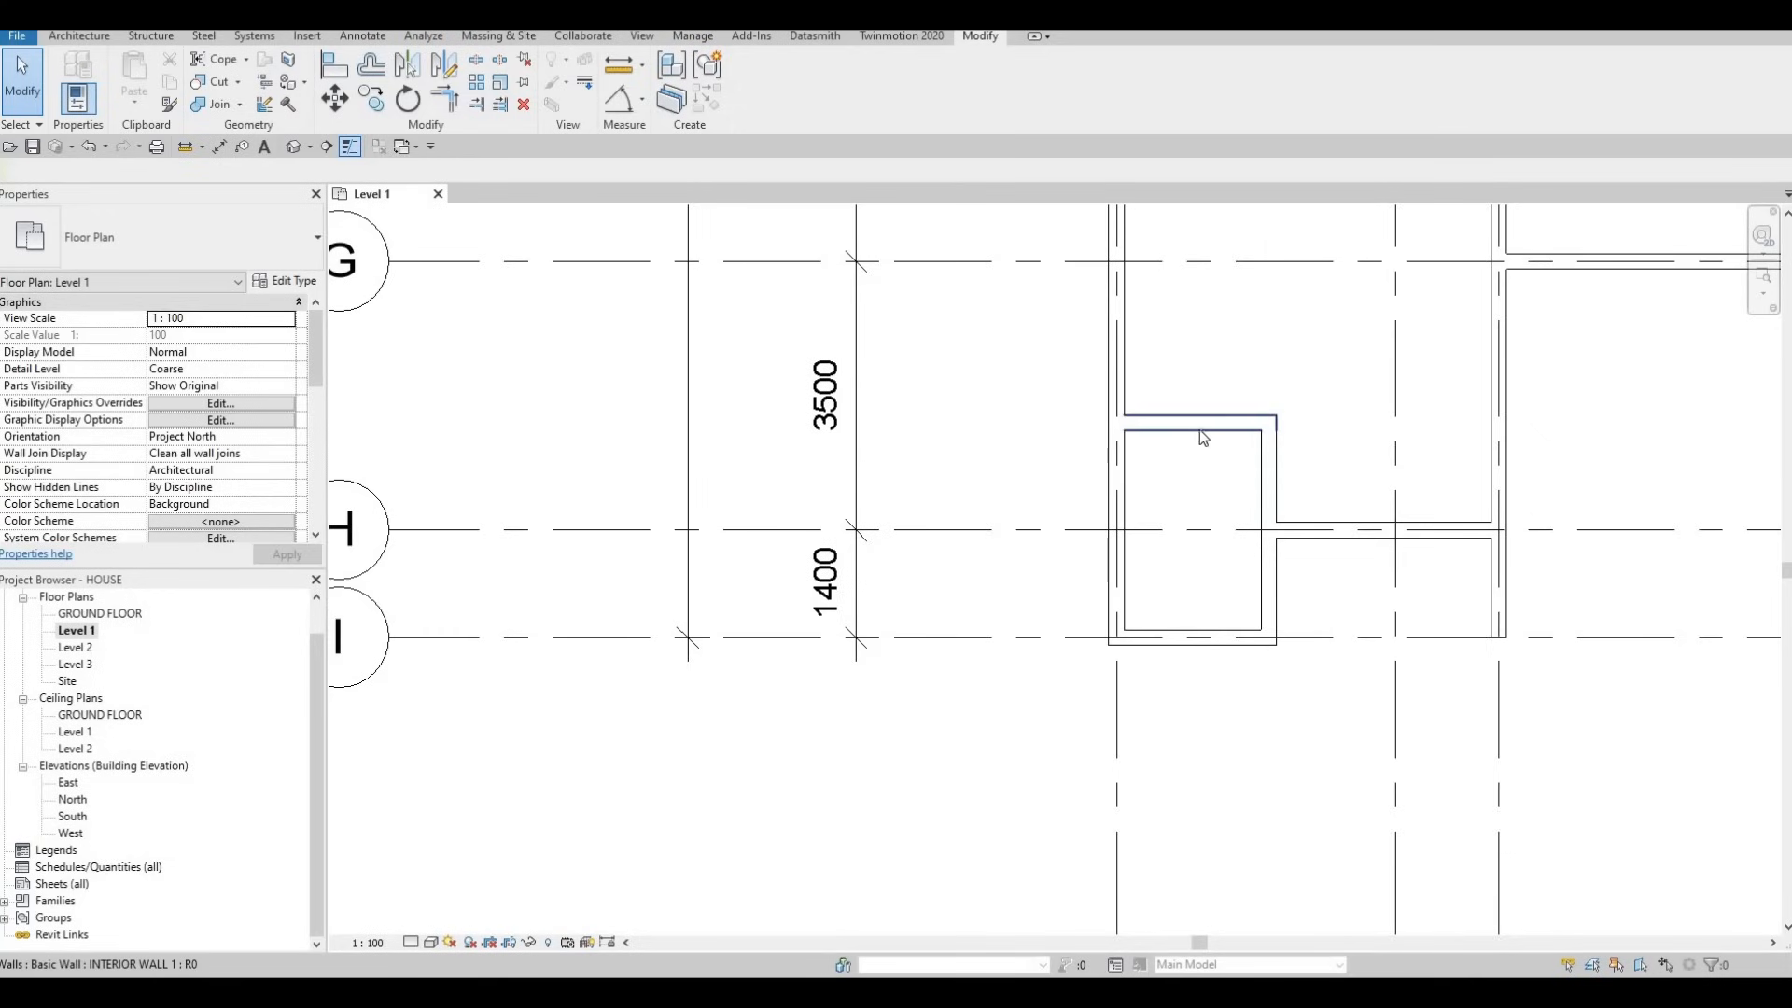
pyautogui.click(1223, 423)
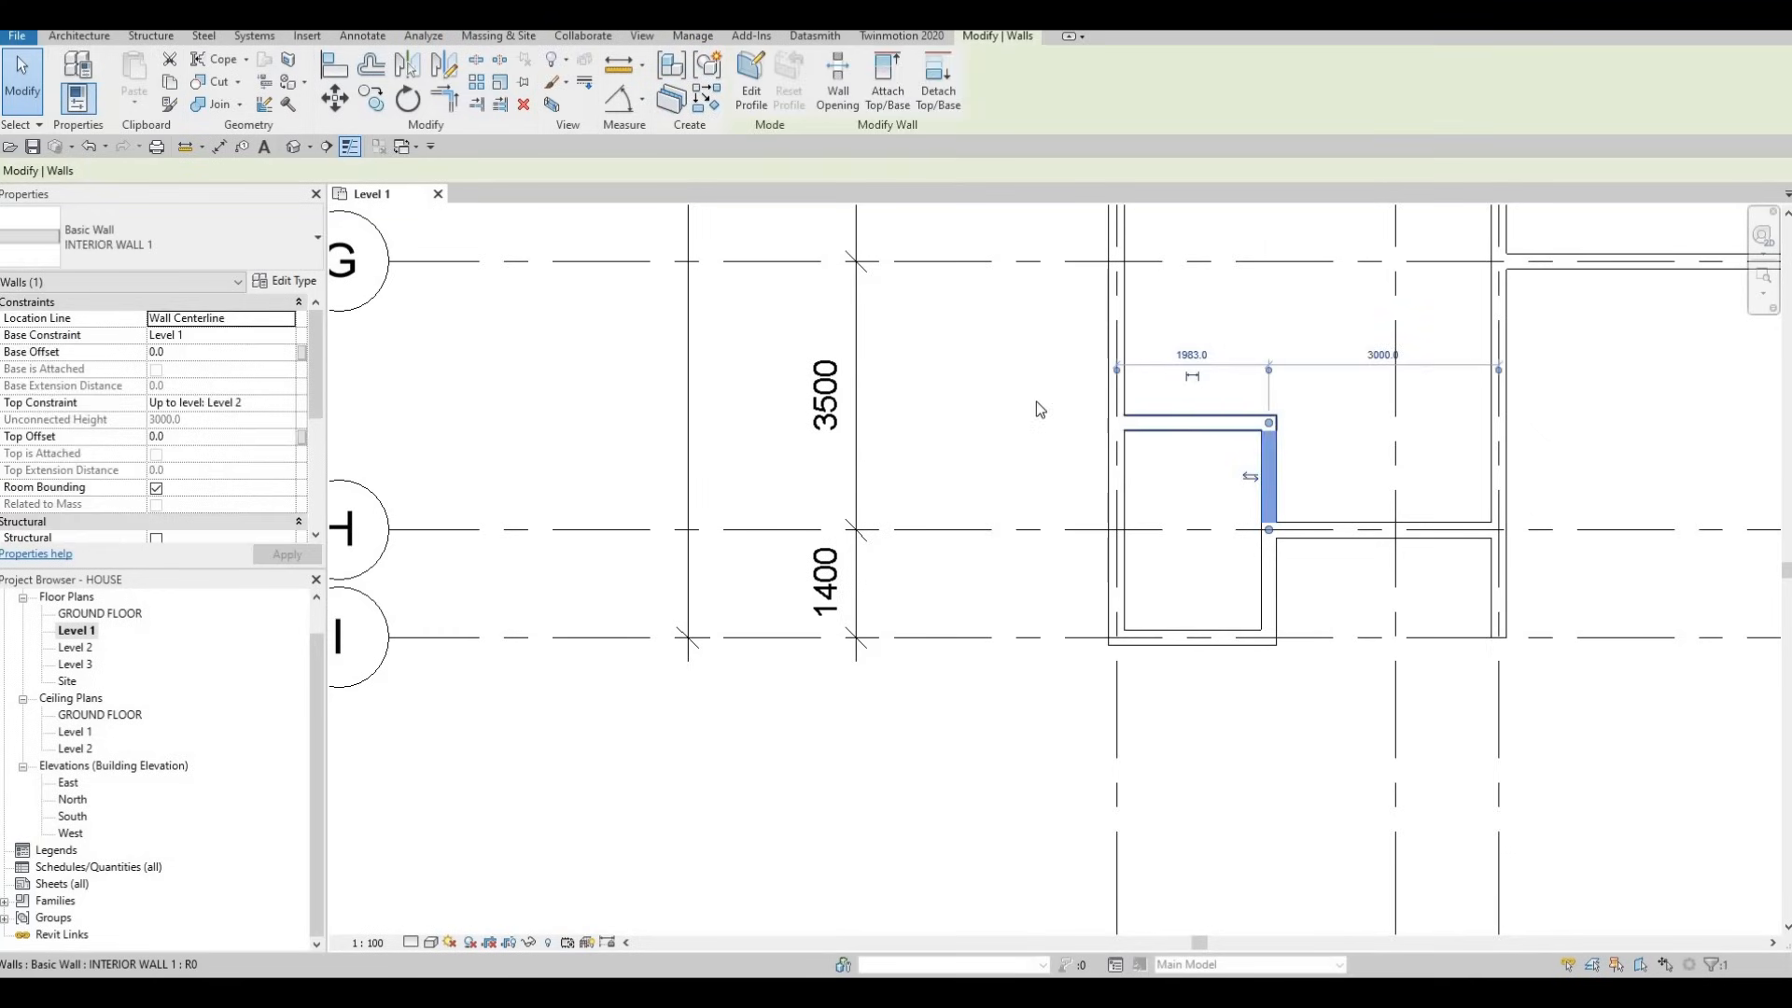
pyautogui.press('Escape')
pyautogui.press('Escape')
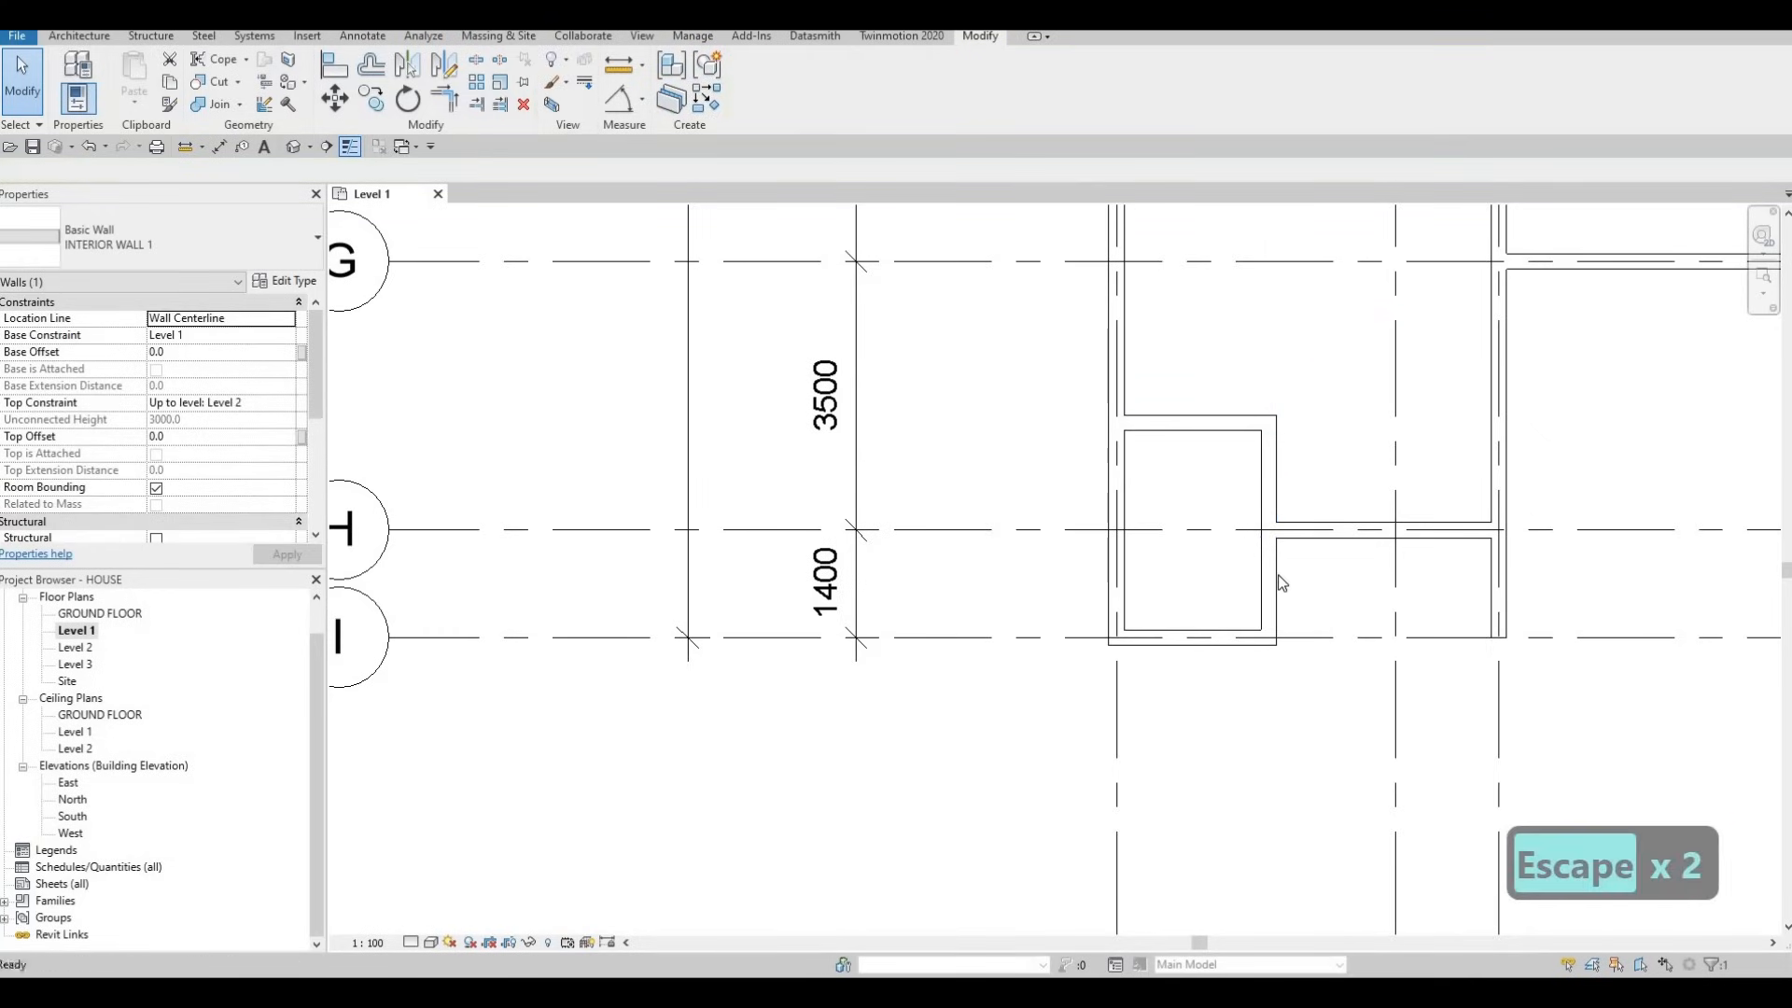
pyautogui.click(1269, 584)
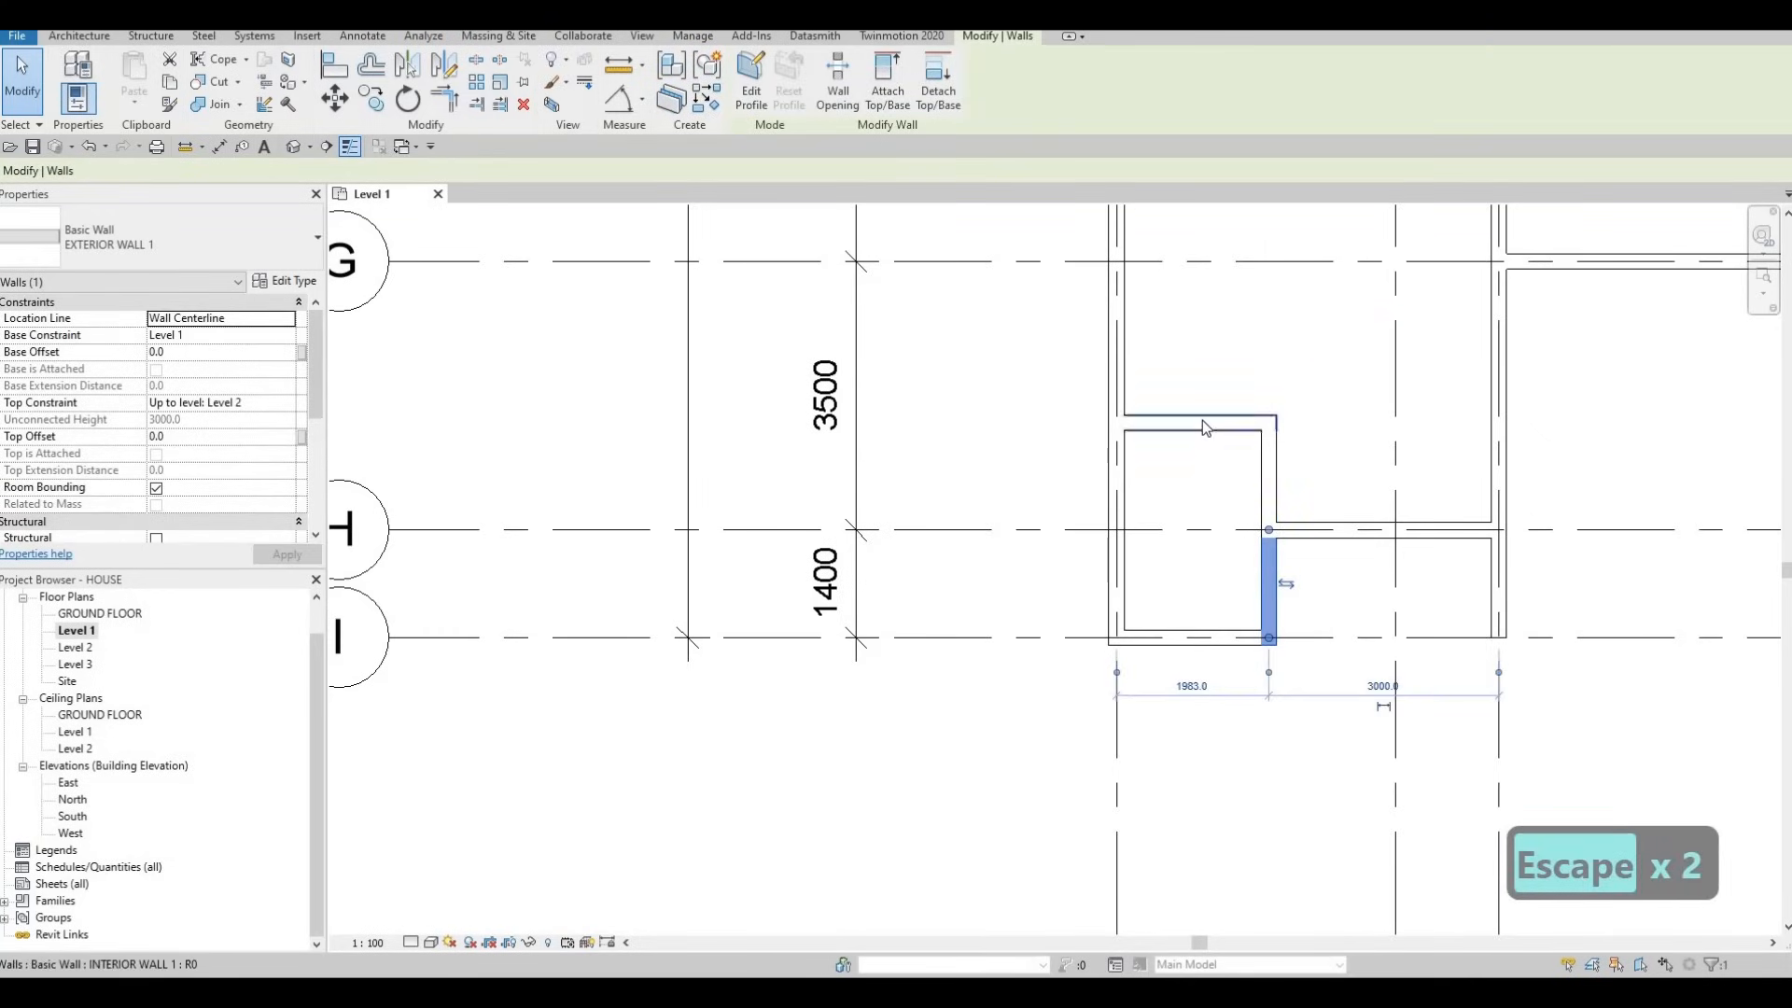
pyautogui.press('Escape')
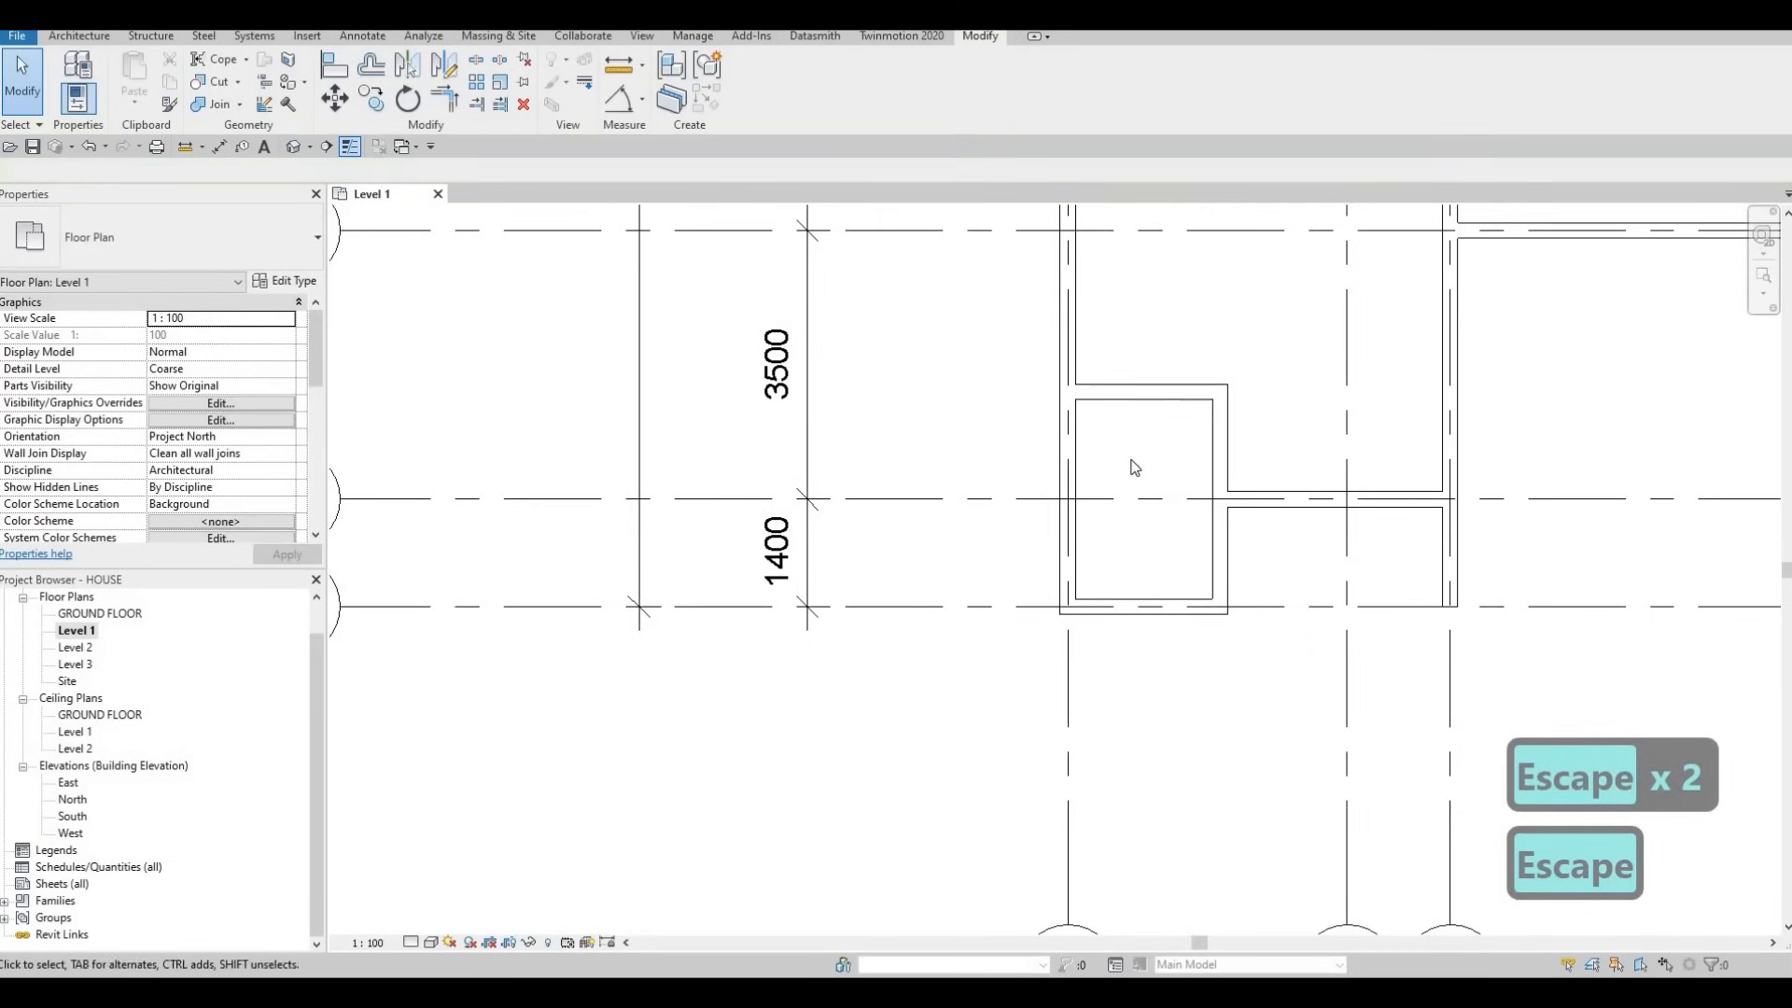
# Move the small room's horizontal interior wall down to 2400 mm below grid G, 2500 mm above grid I.
pyautogui.scroll(-2, 1132, 448)
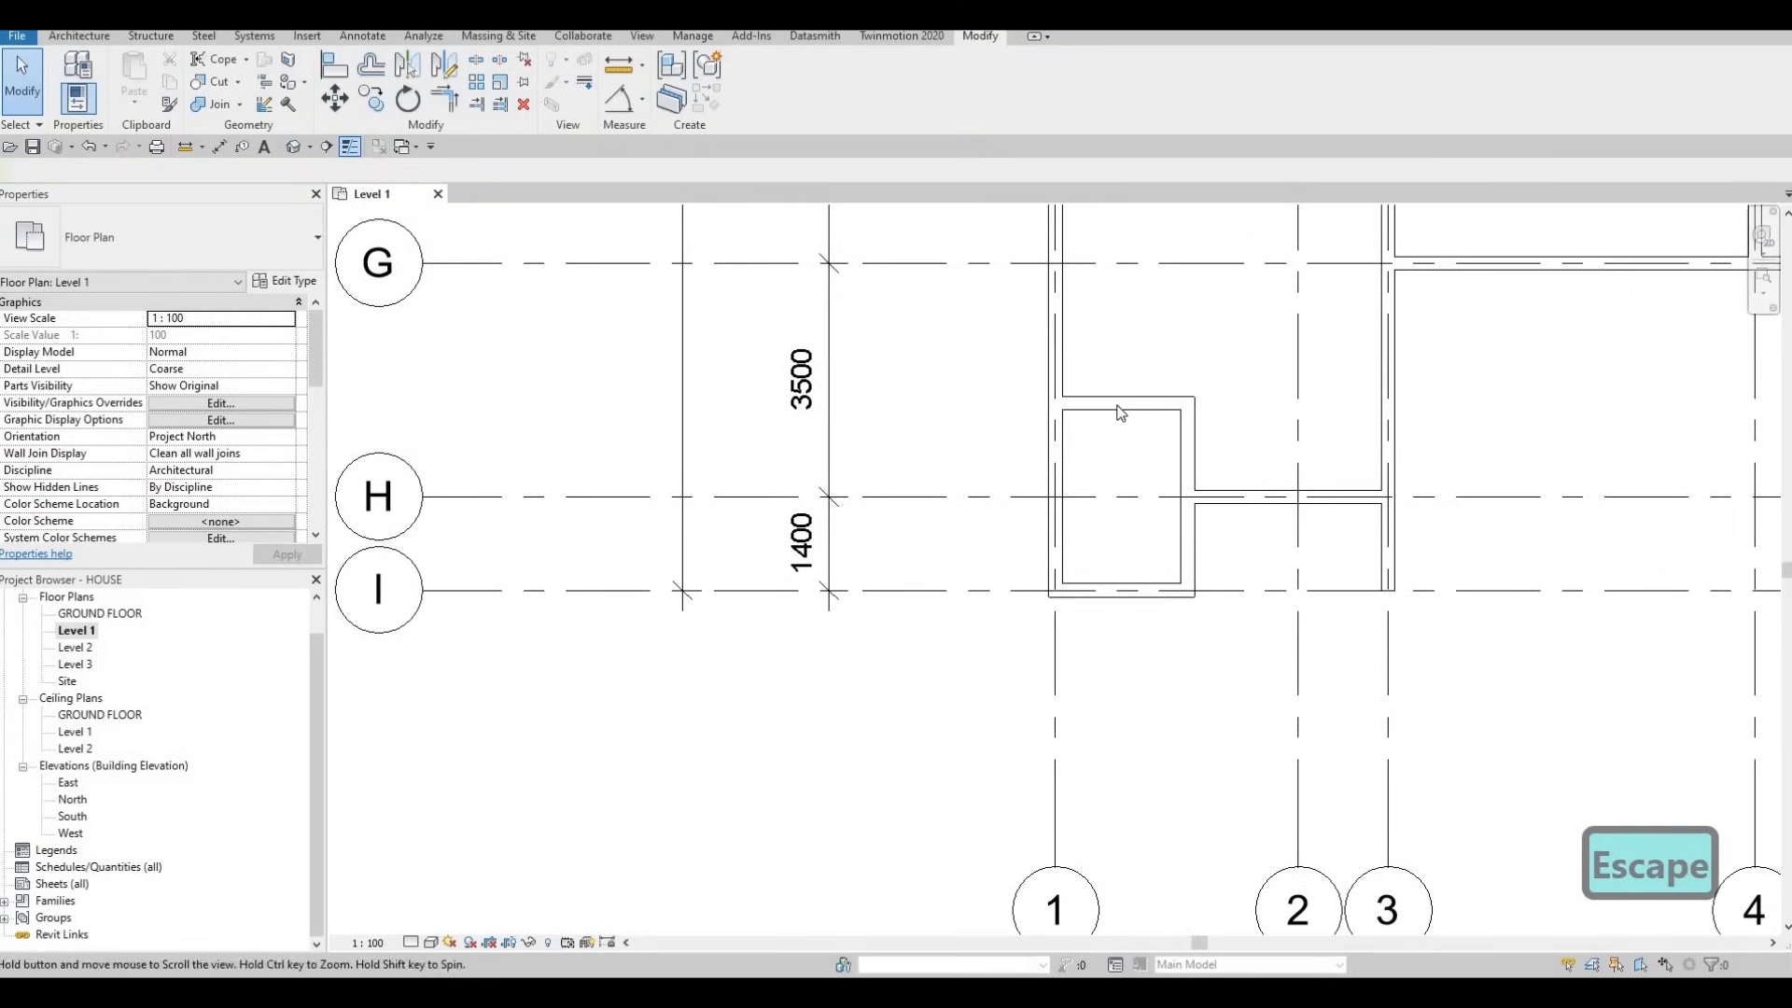
pyautogui.click(1125, 402)
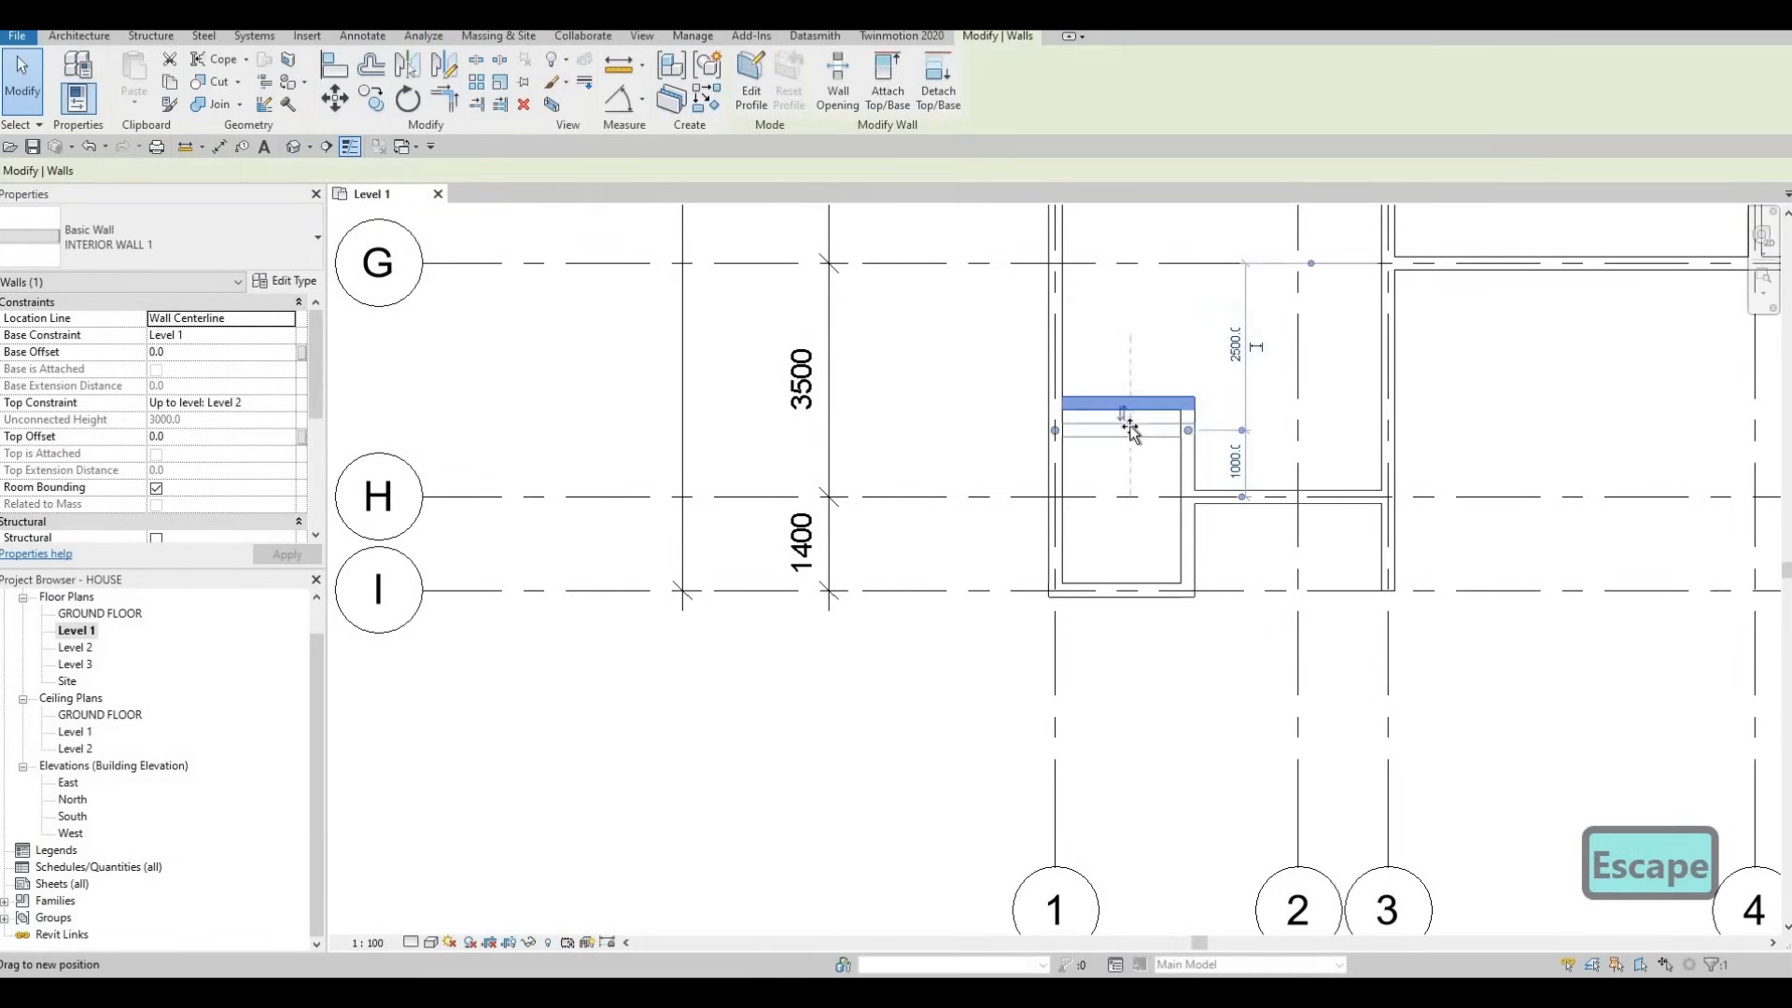
pyautogui.moveTo(1130, 429); pyautogui.dragTo(1128, 422)
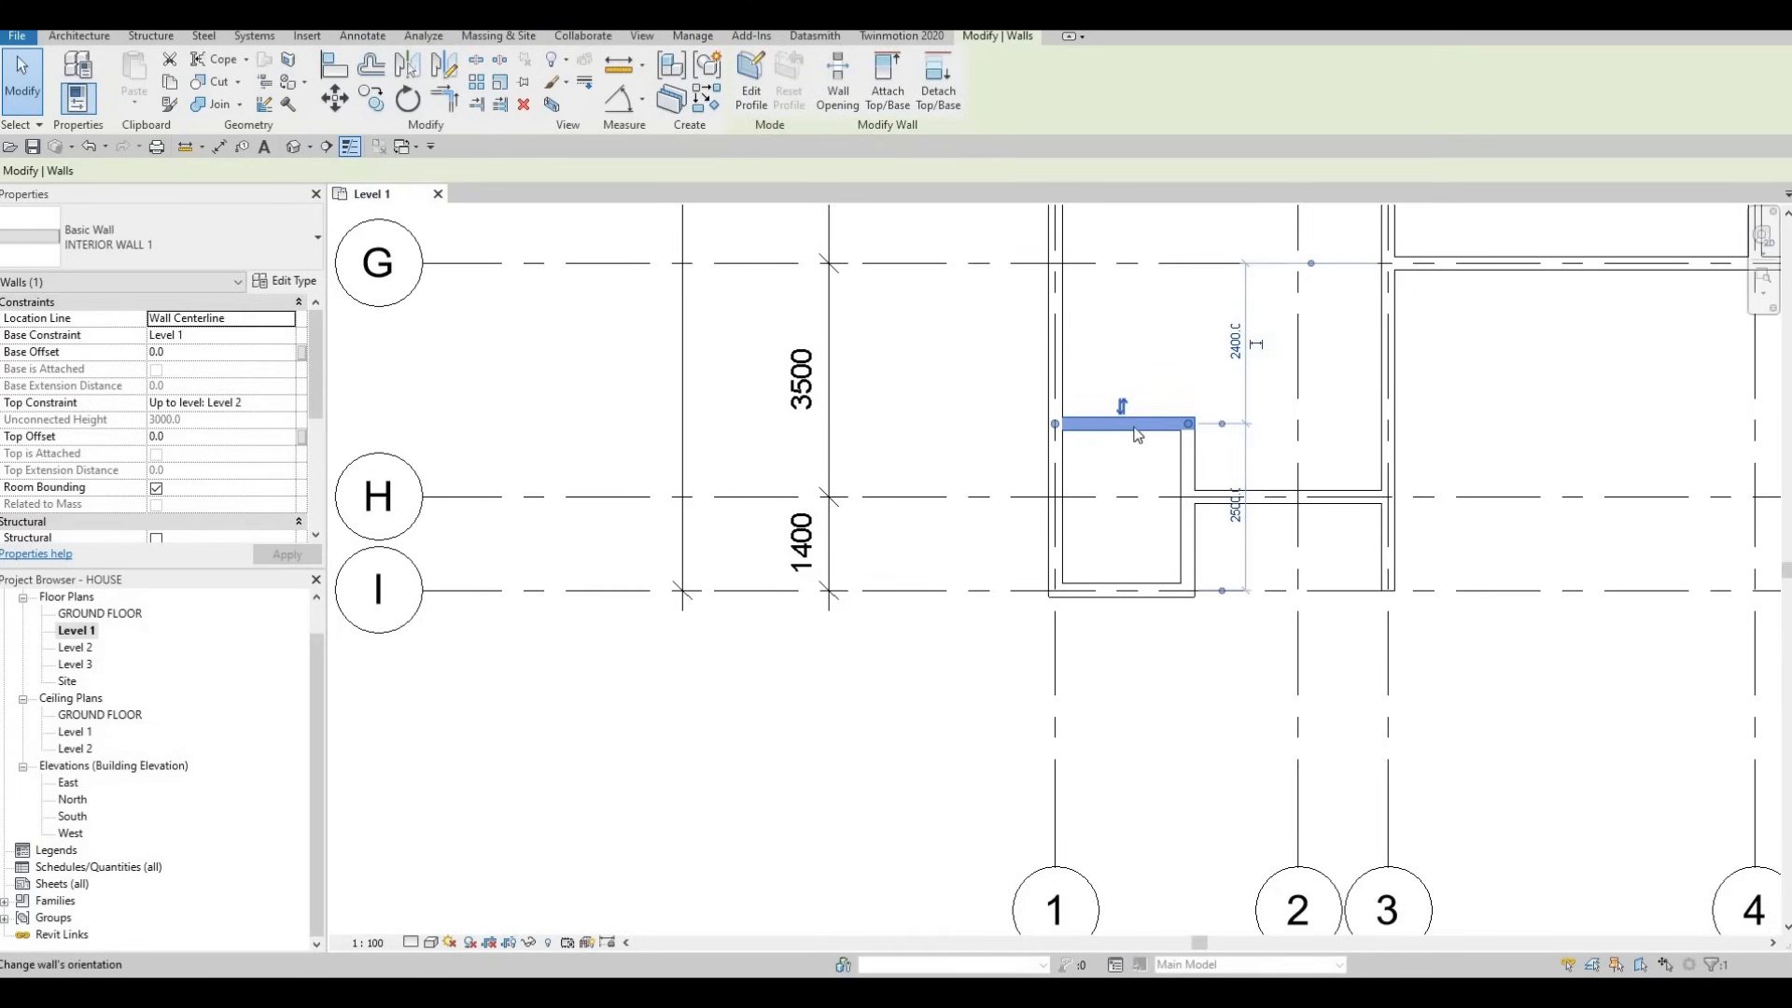
pyautogui.moveTo(1134, 429); pyautogui.dragTo(1153, 407, button='middle')
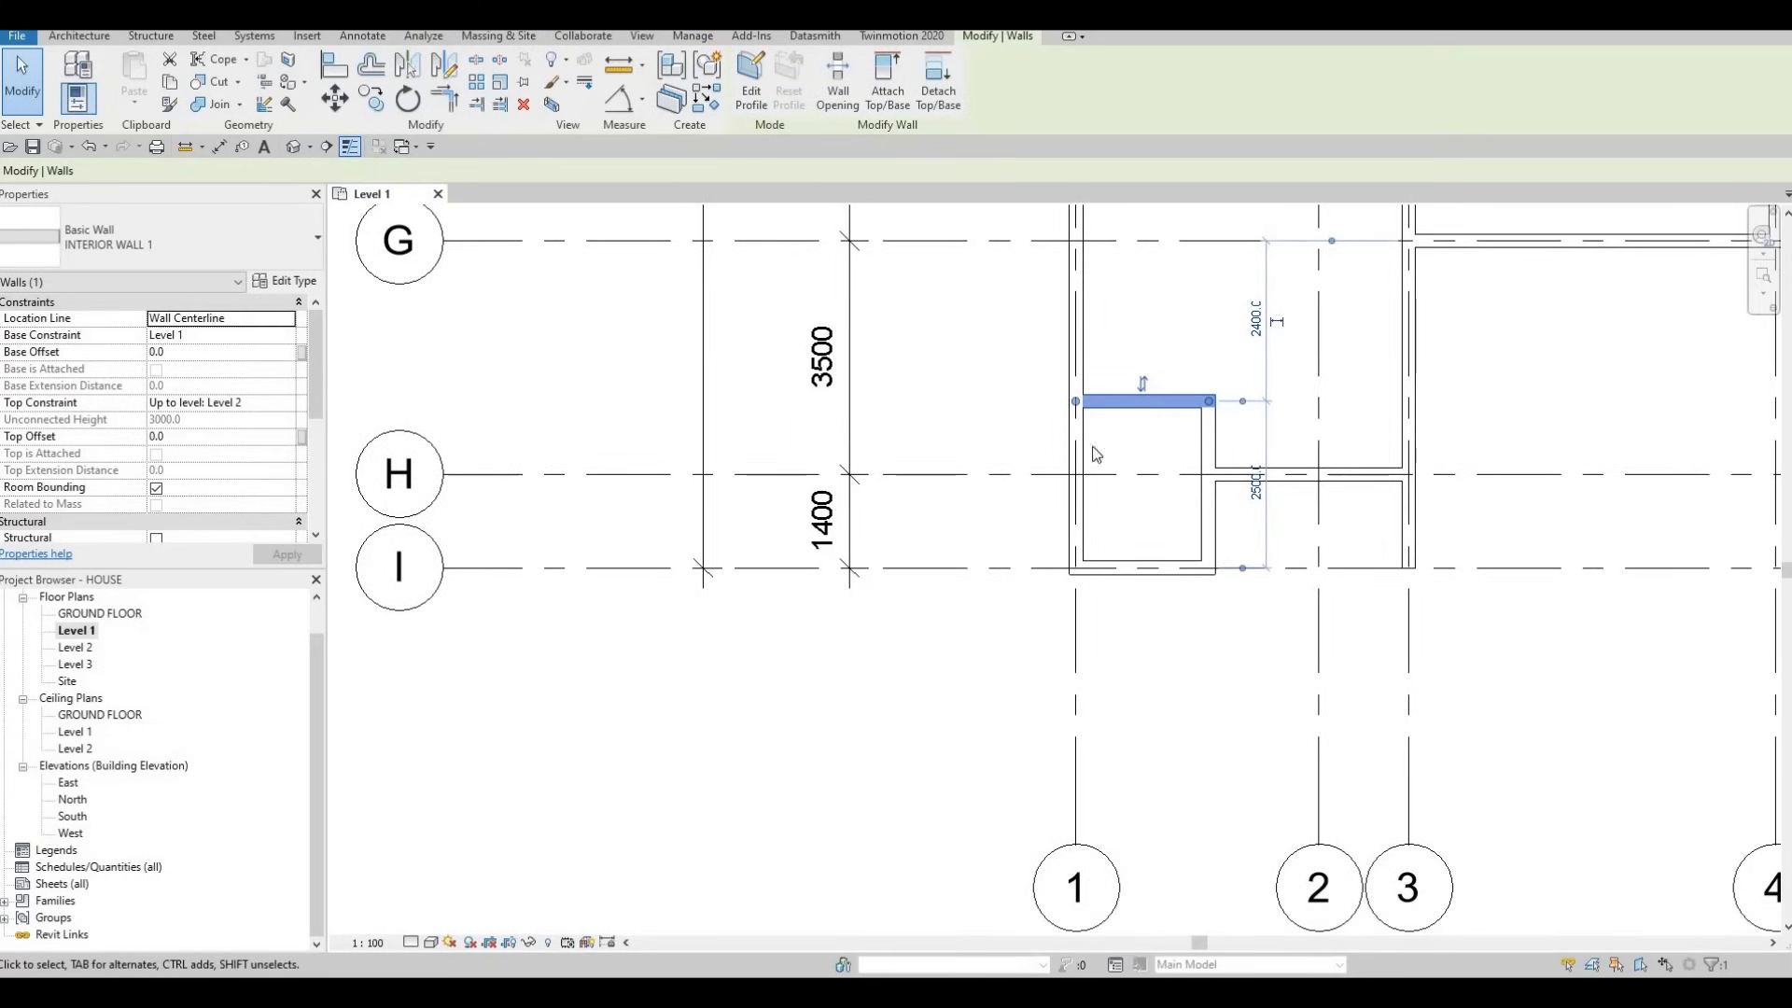
pyautogui.click(1255, 482)
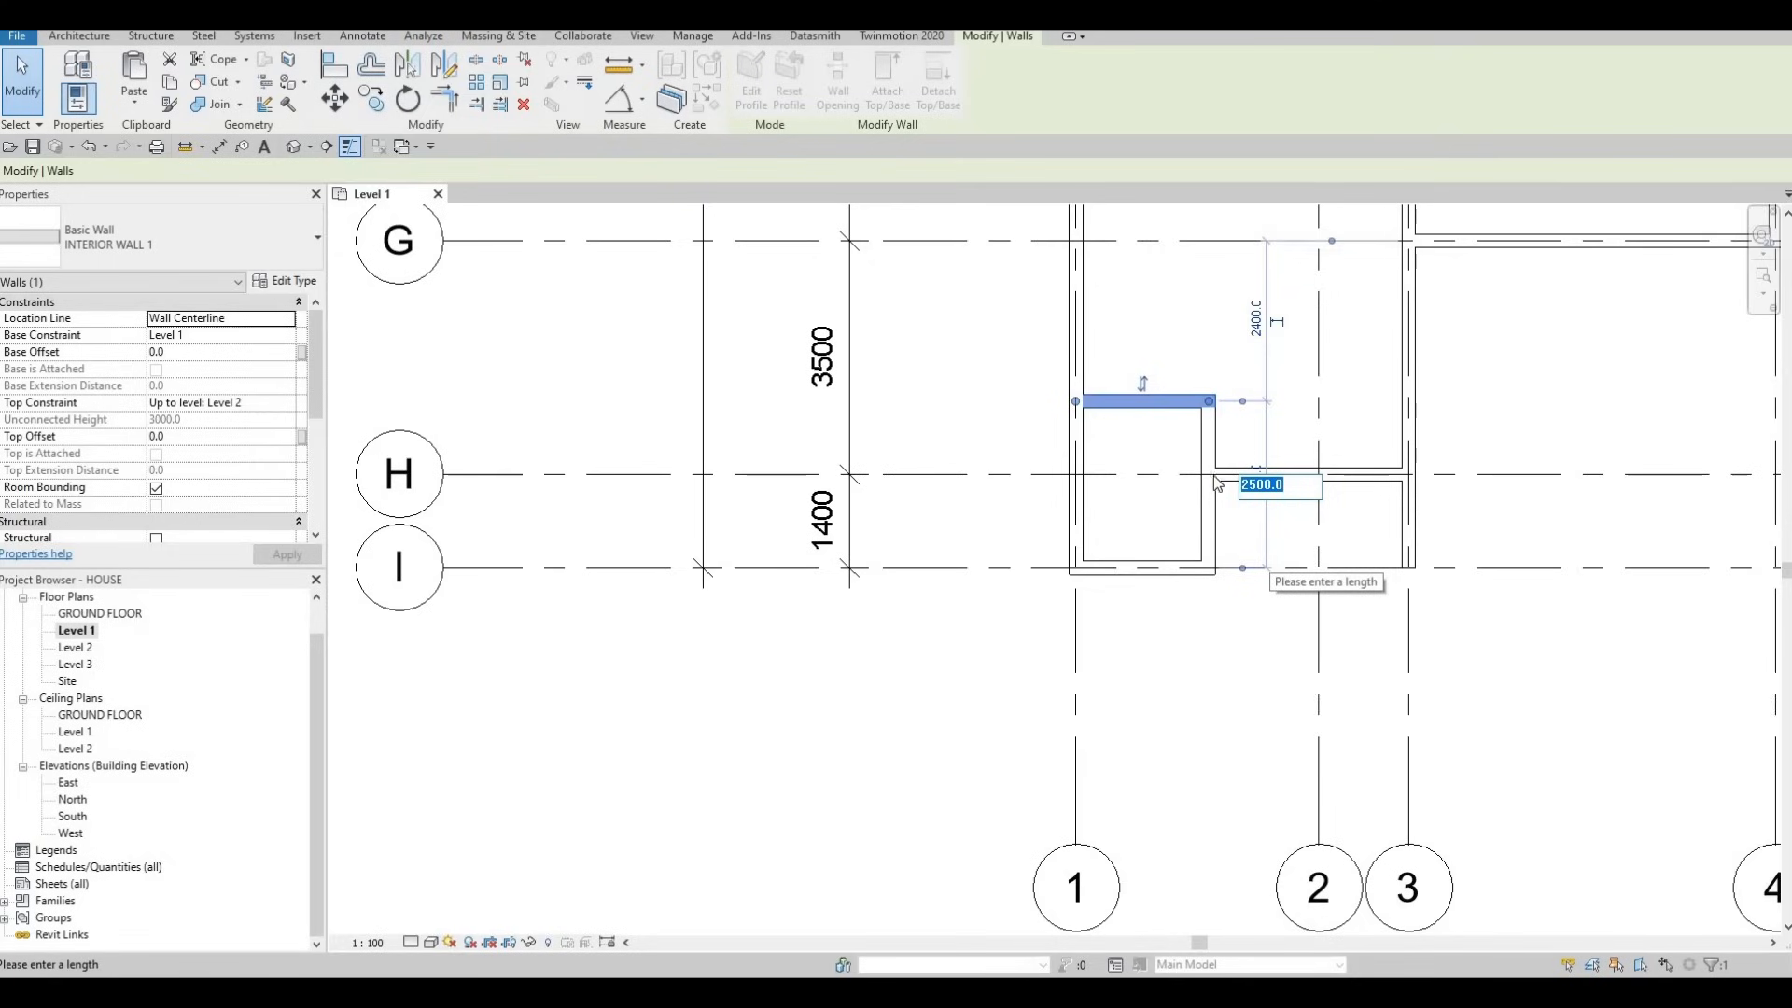
pyautogui.press('Escape')
pyautogui.press('Escape')
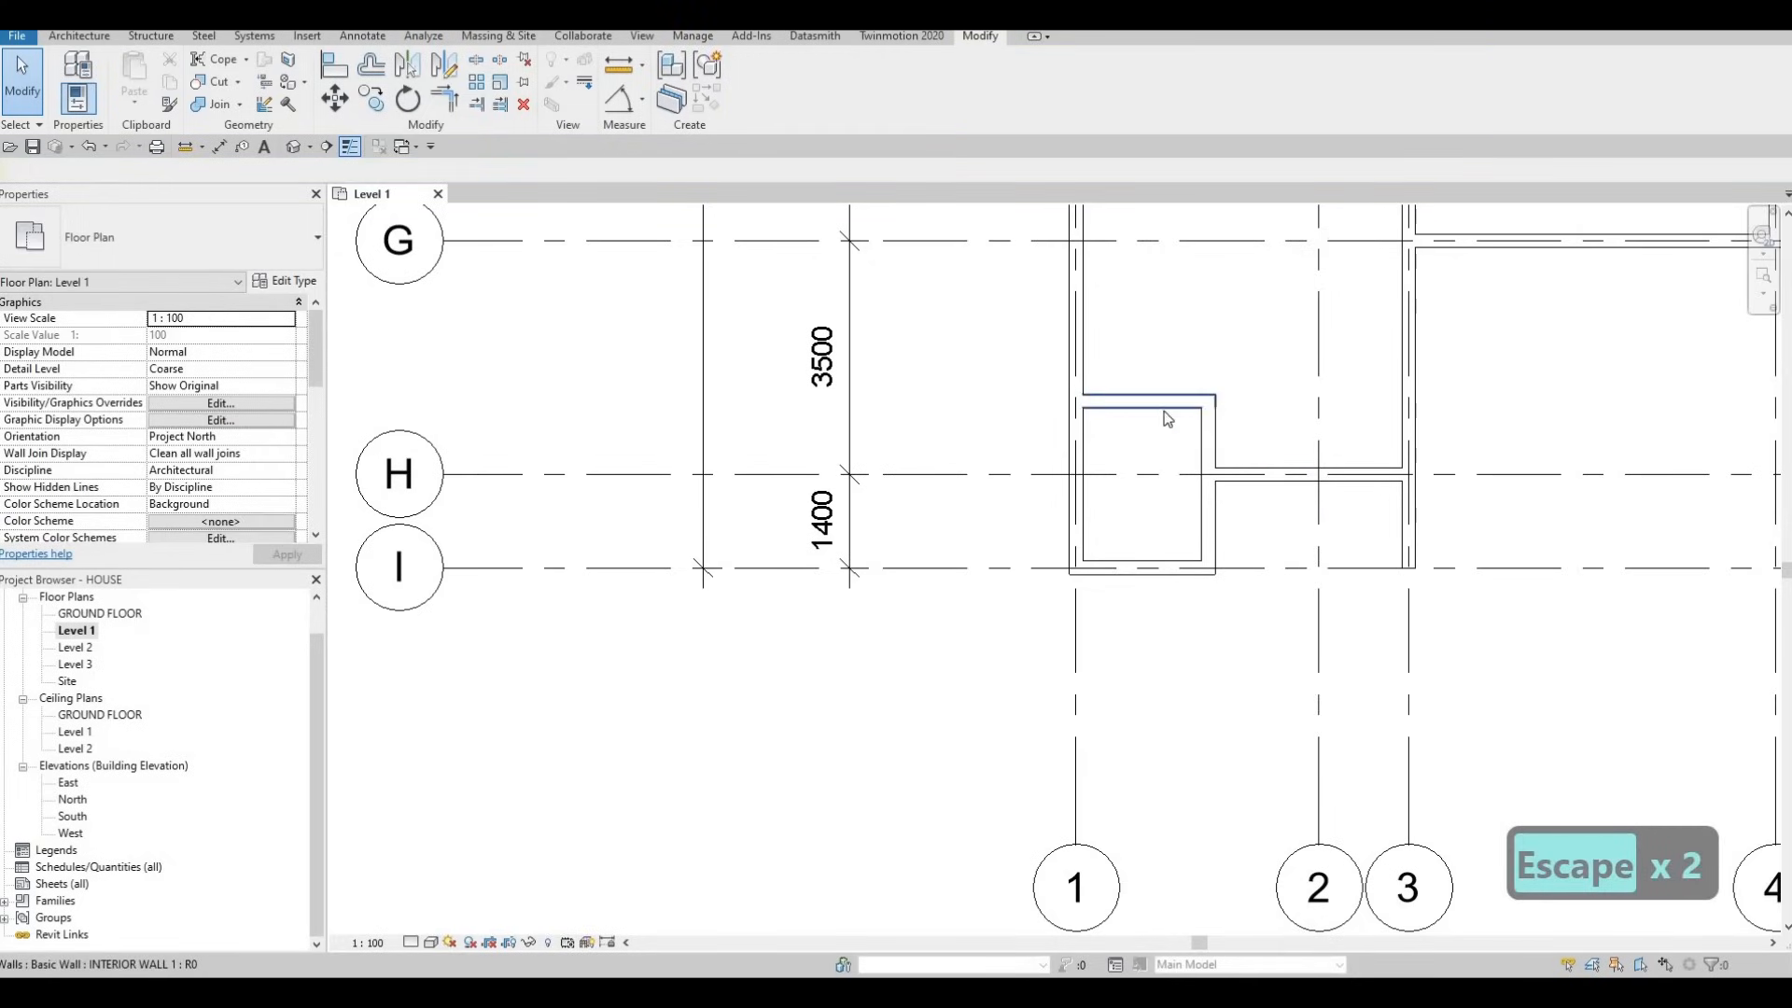
# Extend the horizontal interior wall above grid H past the room corner to a length of 2900 mm.
pyautogui.press('Escape')
pyautogui.click(1213, 414)
pyautogui.moveTo(1271, 413); pyautogui.dragTo(1280, 448)
pyautogui.moveTo(1284, 427); pyautogui.dragTo(1294, 495, button='middle')
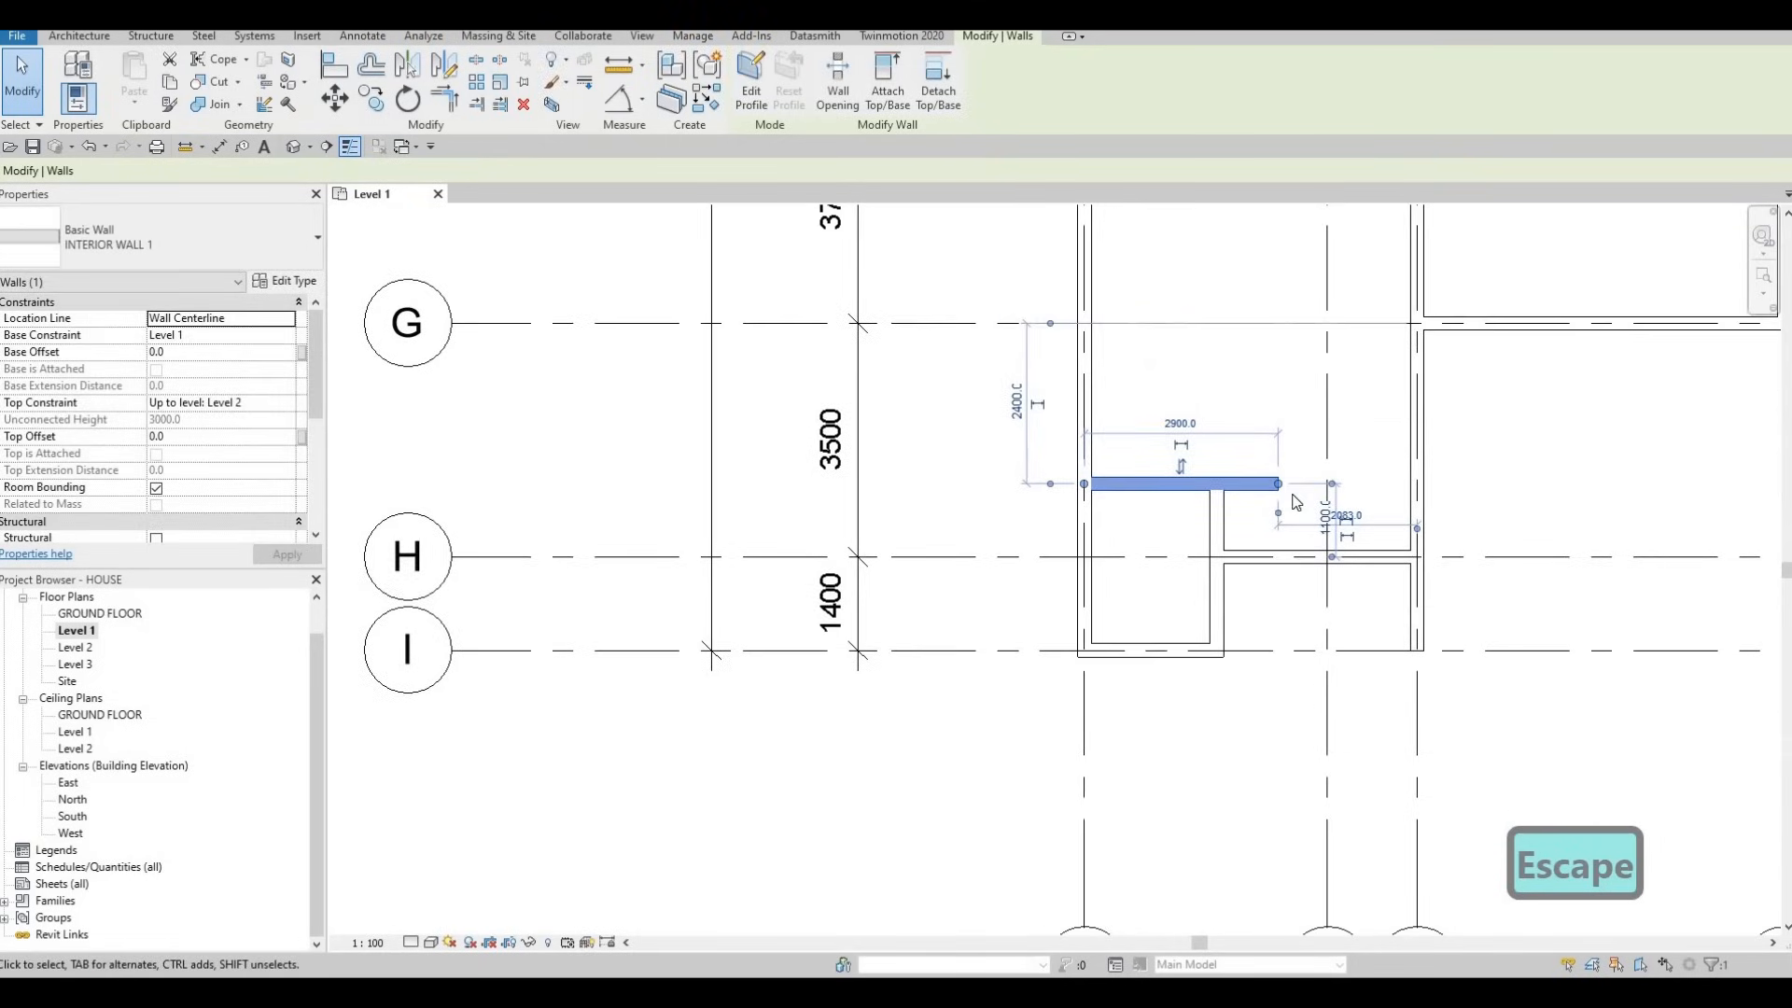
pyautogui.moveTo(1249, 409); pyautogui.dragTo(1251, 446, button='middle')
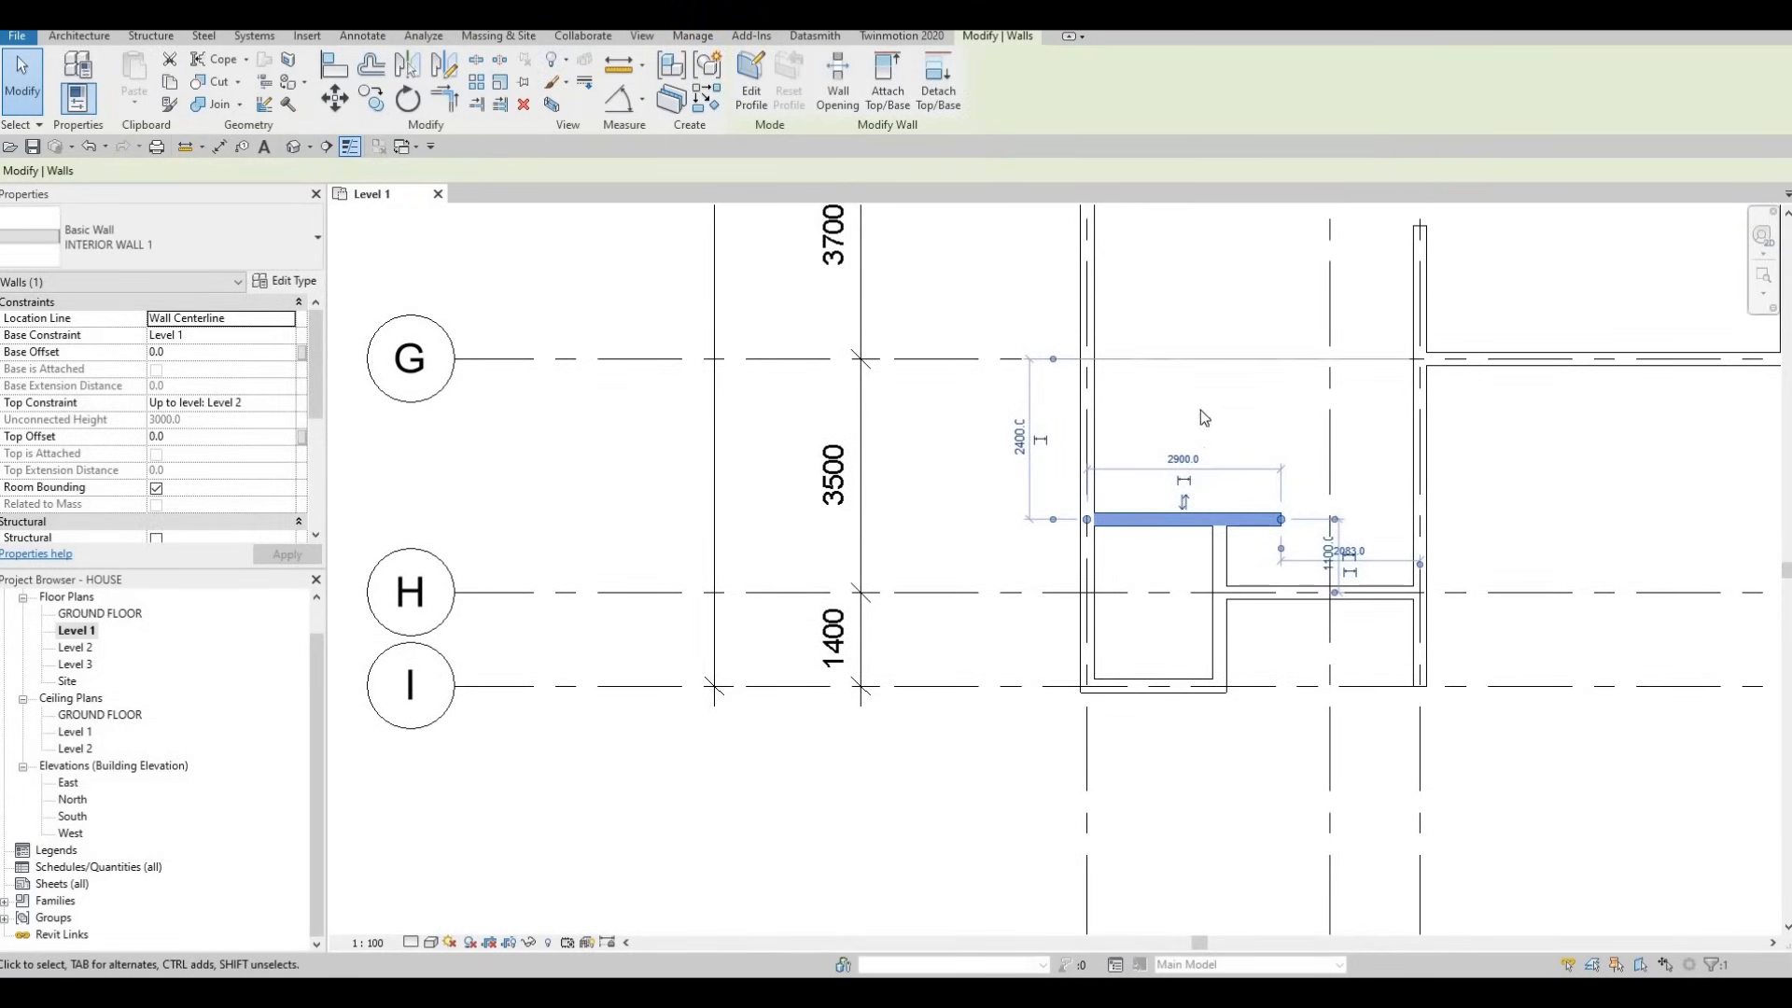
pyautogui.moveTo(1213, 320); pyautogui.dragTo(1218, 344, button='middle')
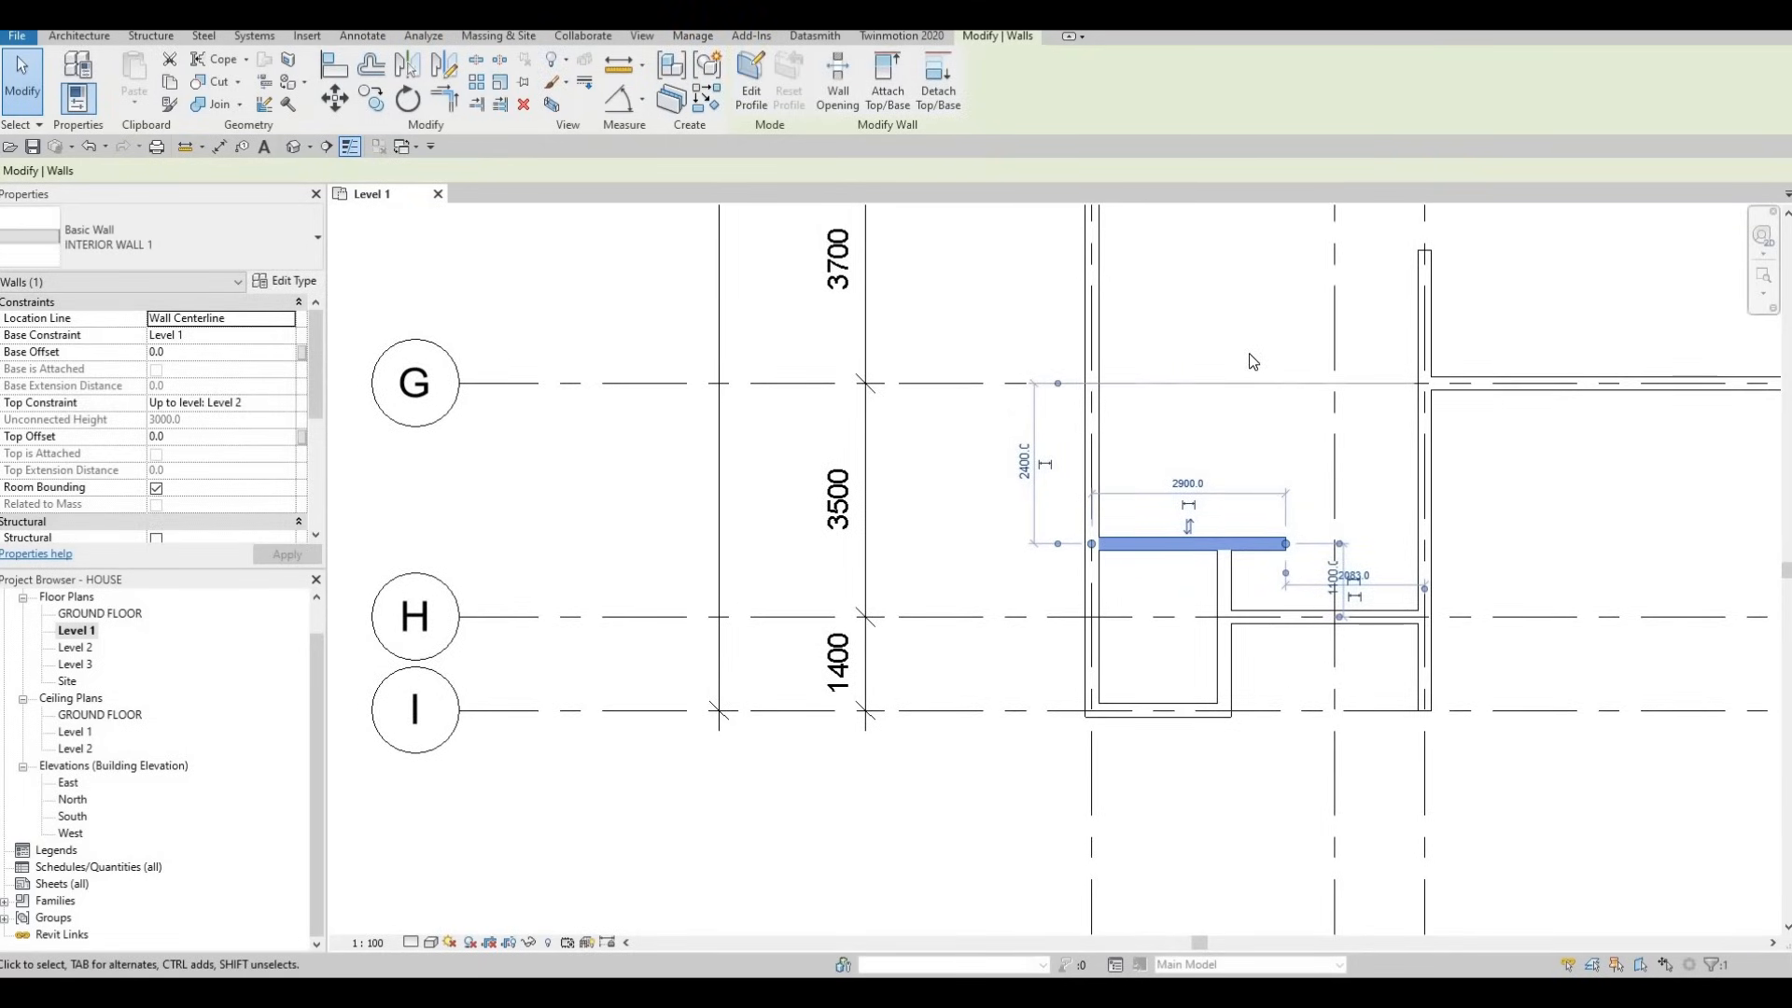
pyautogui.press('Escape')
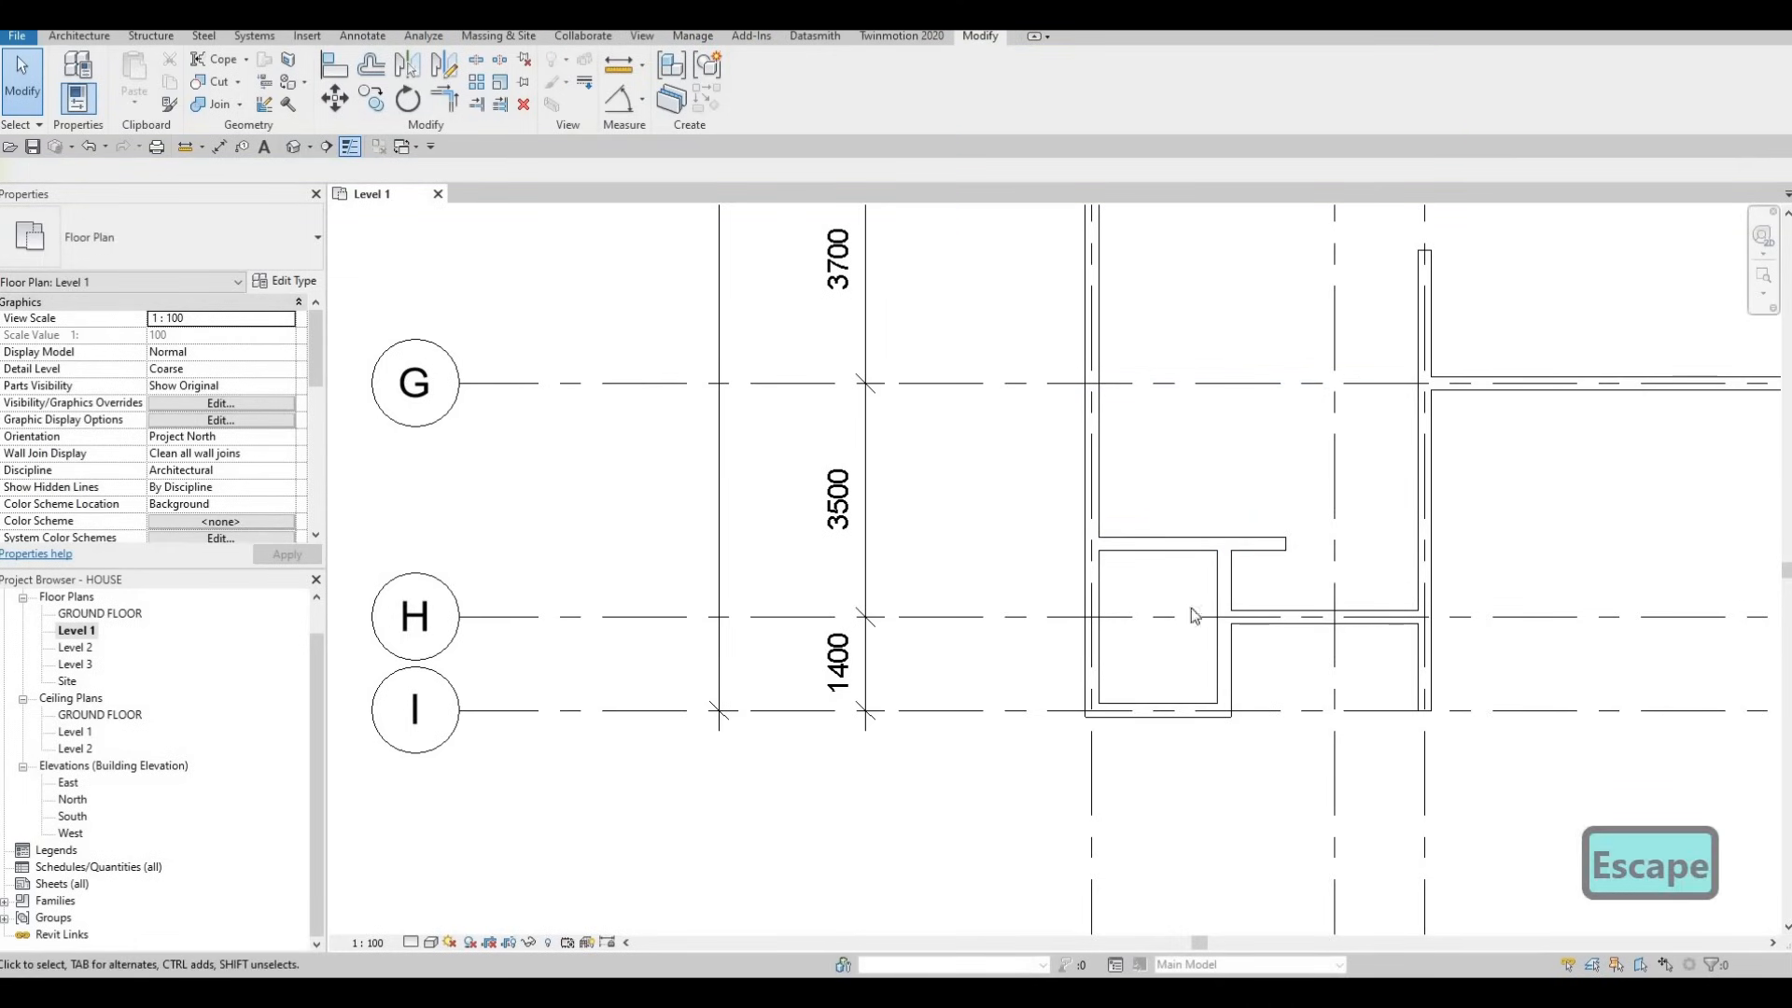
# Set the distance from the grid 1 wall to the small room's vertical interior wall above grid H to 1800 mm.
pyautogui.moveTo(1063, 546); pyautogui.dragTo(990, 481, button='middle')
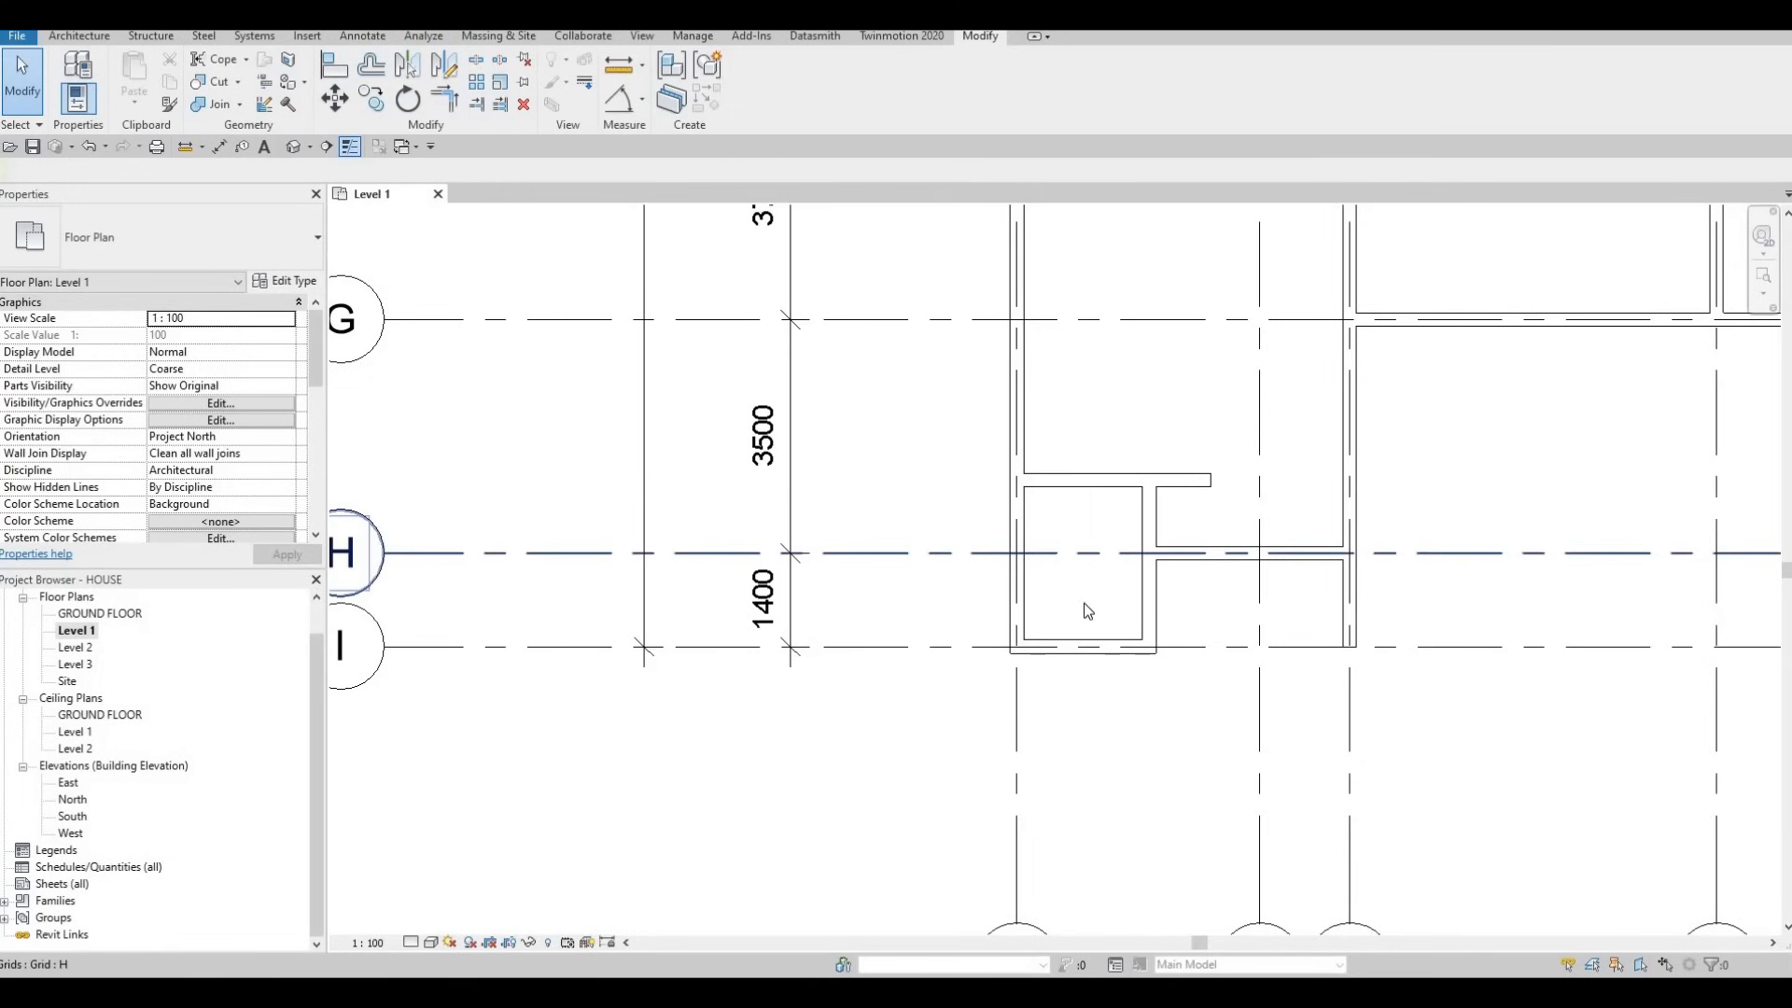
pyautogui.moveTo(1201, 575); pyautogui.dragTo(1248, 529, button='middle')
pyautogui.press('Escape')
pyautogui.click(1197, 546)
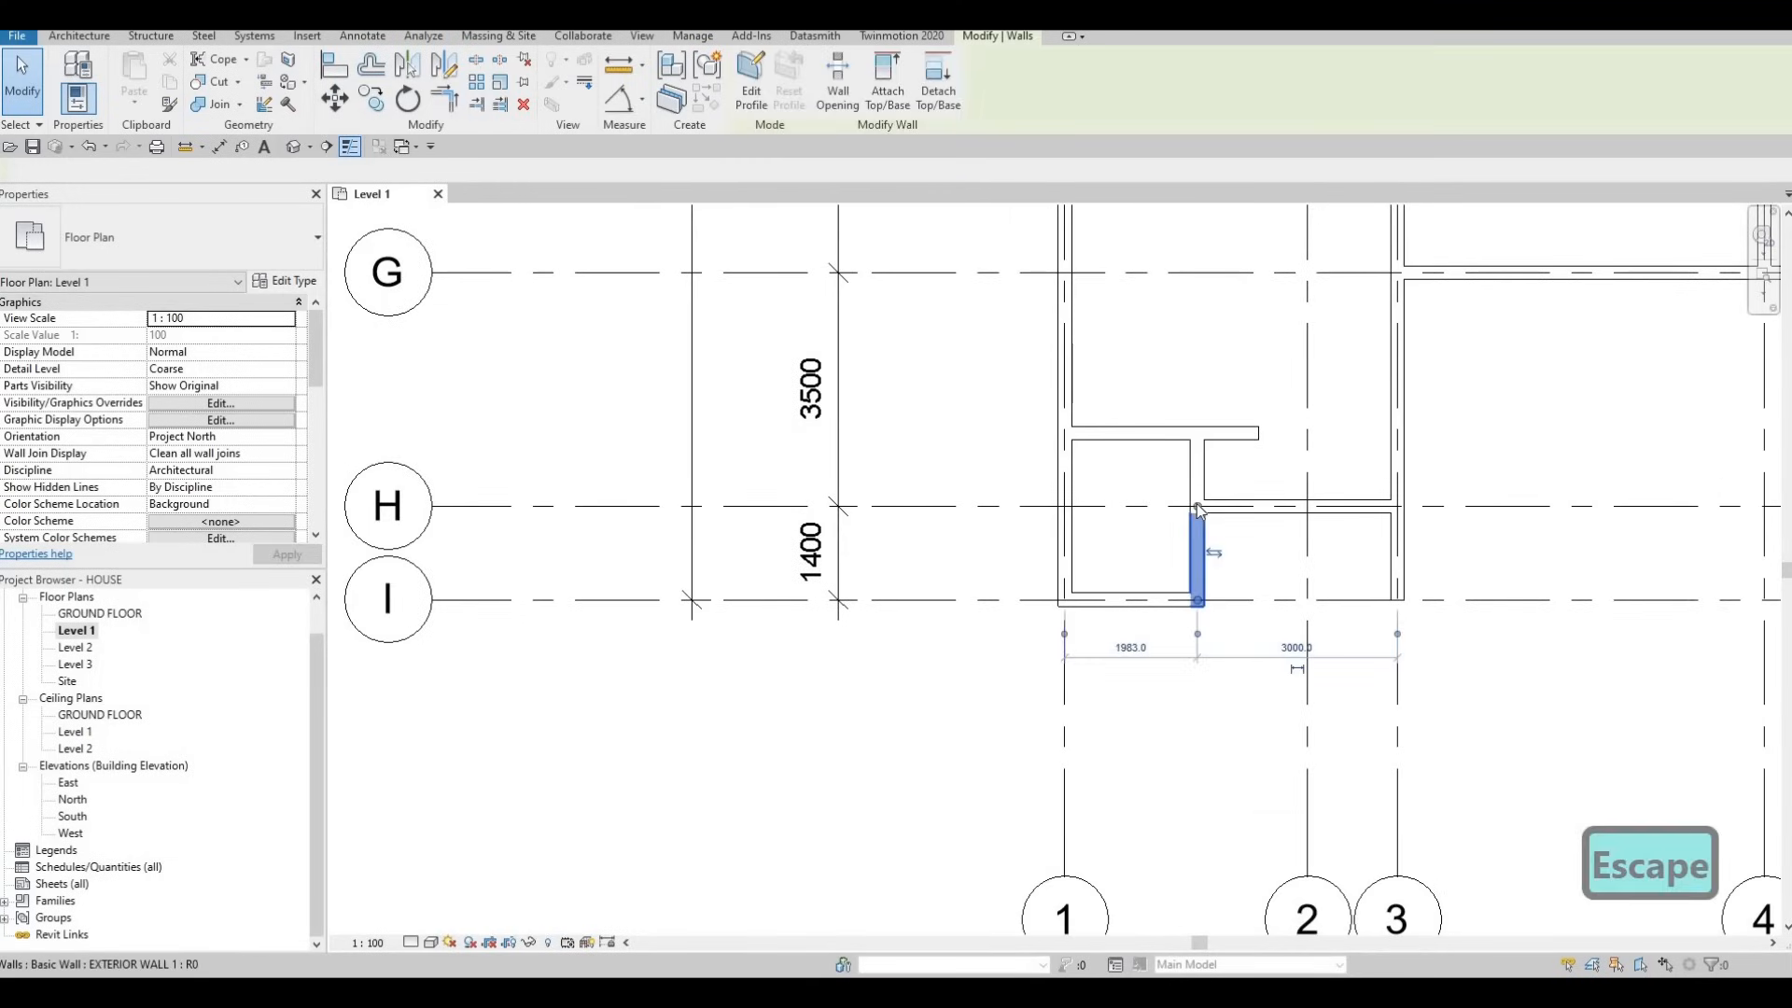
pyautogui.click(1196, 472)
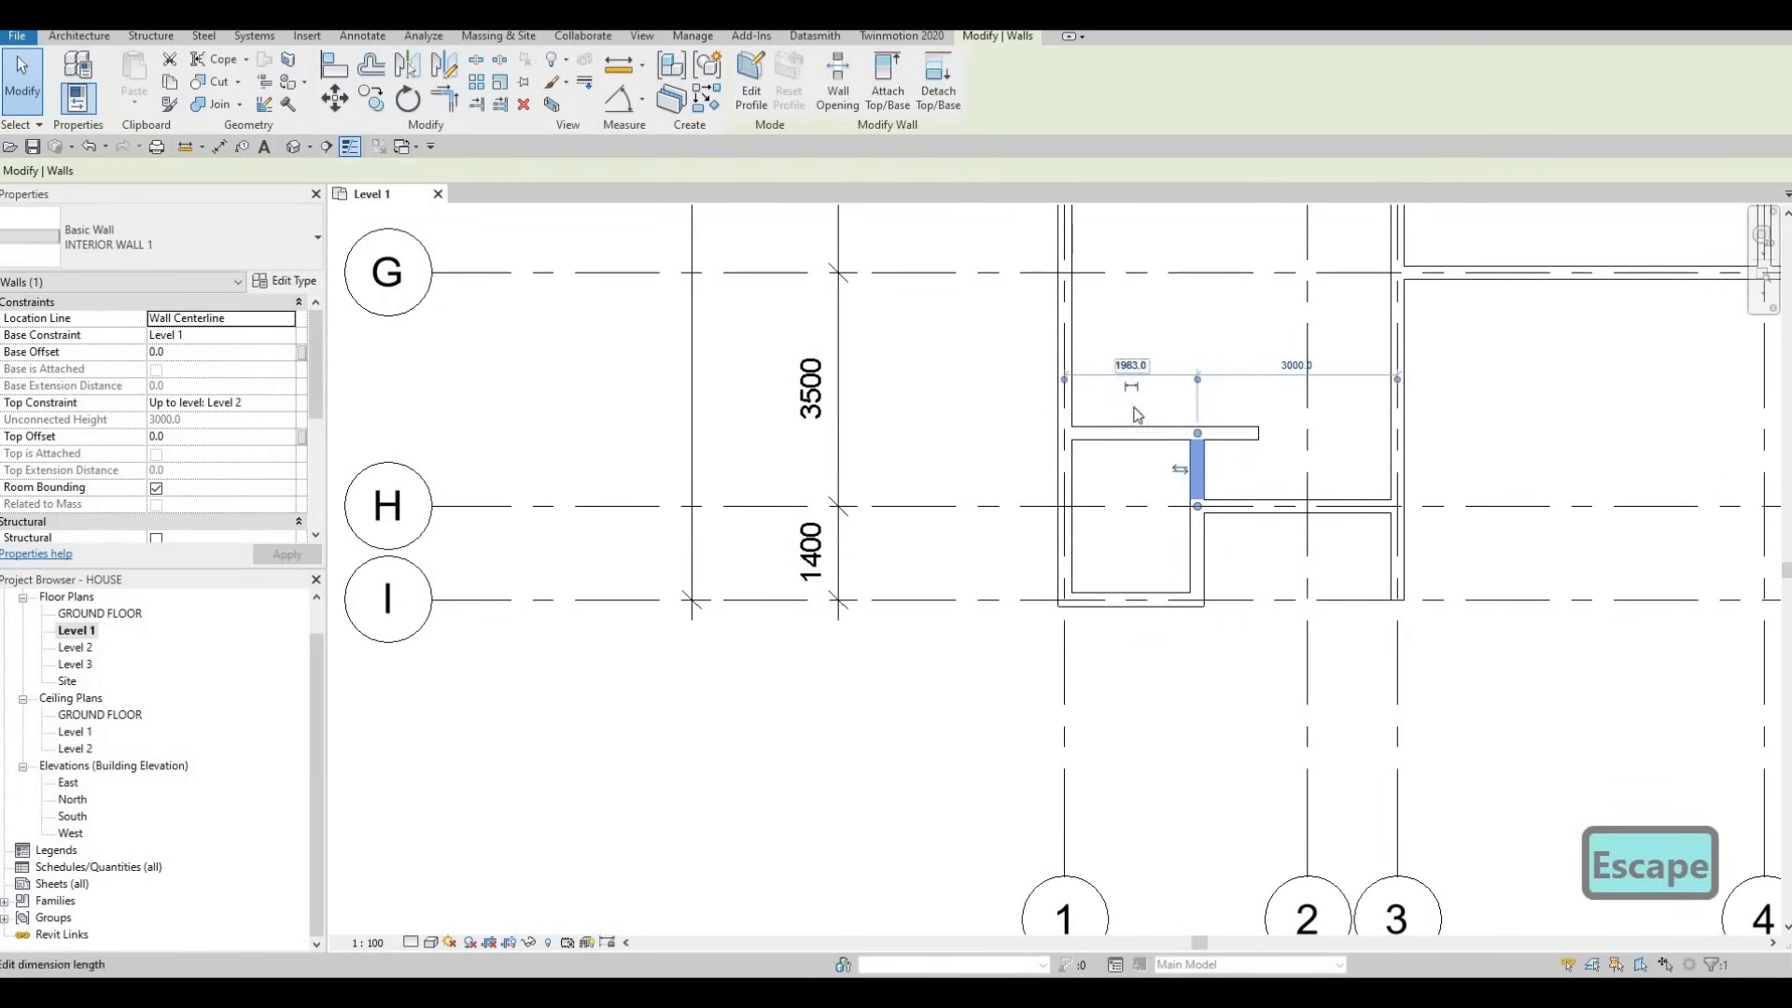
pyautogui.click(1130, 365)
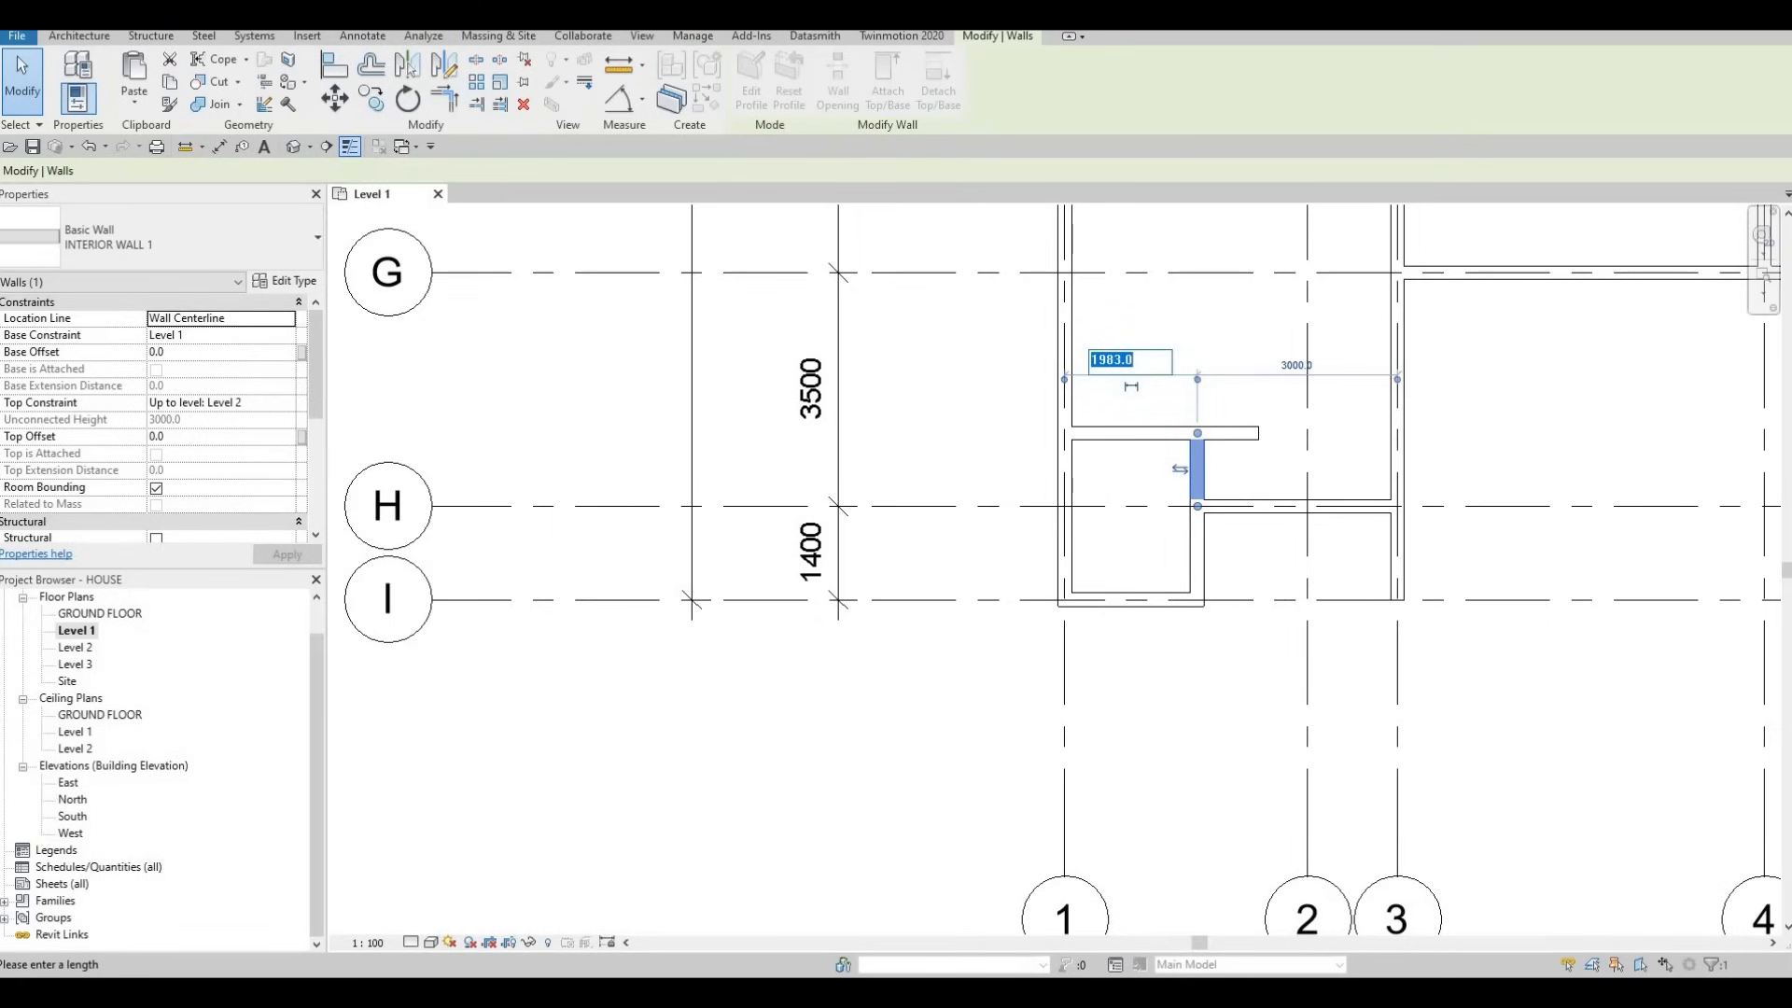
pyautogui.write('1800')
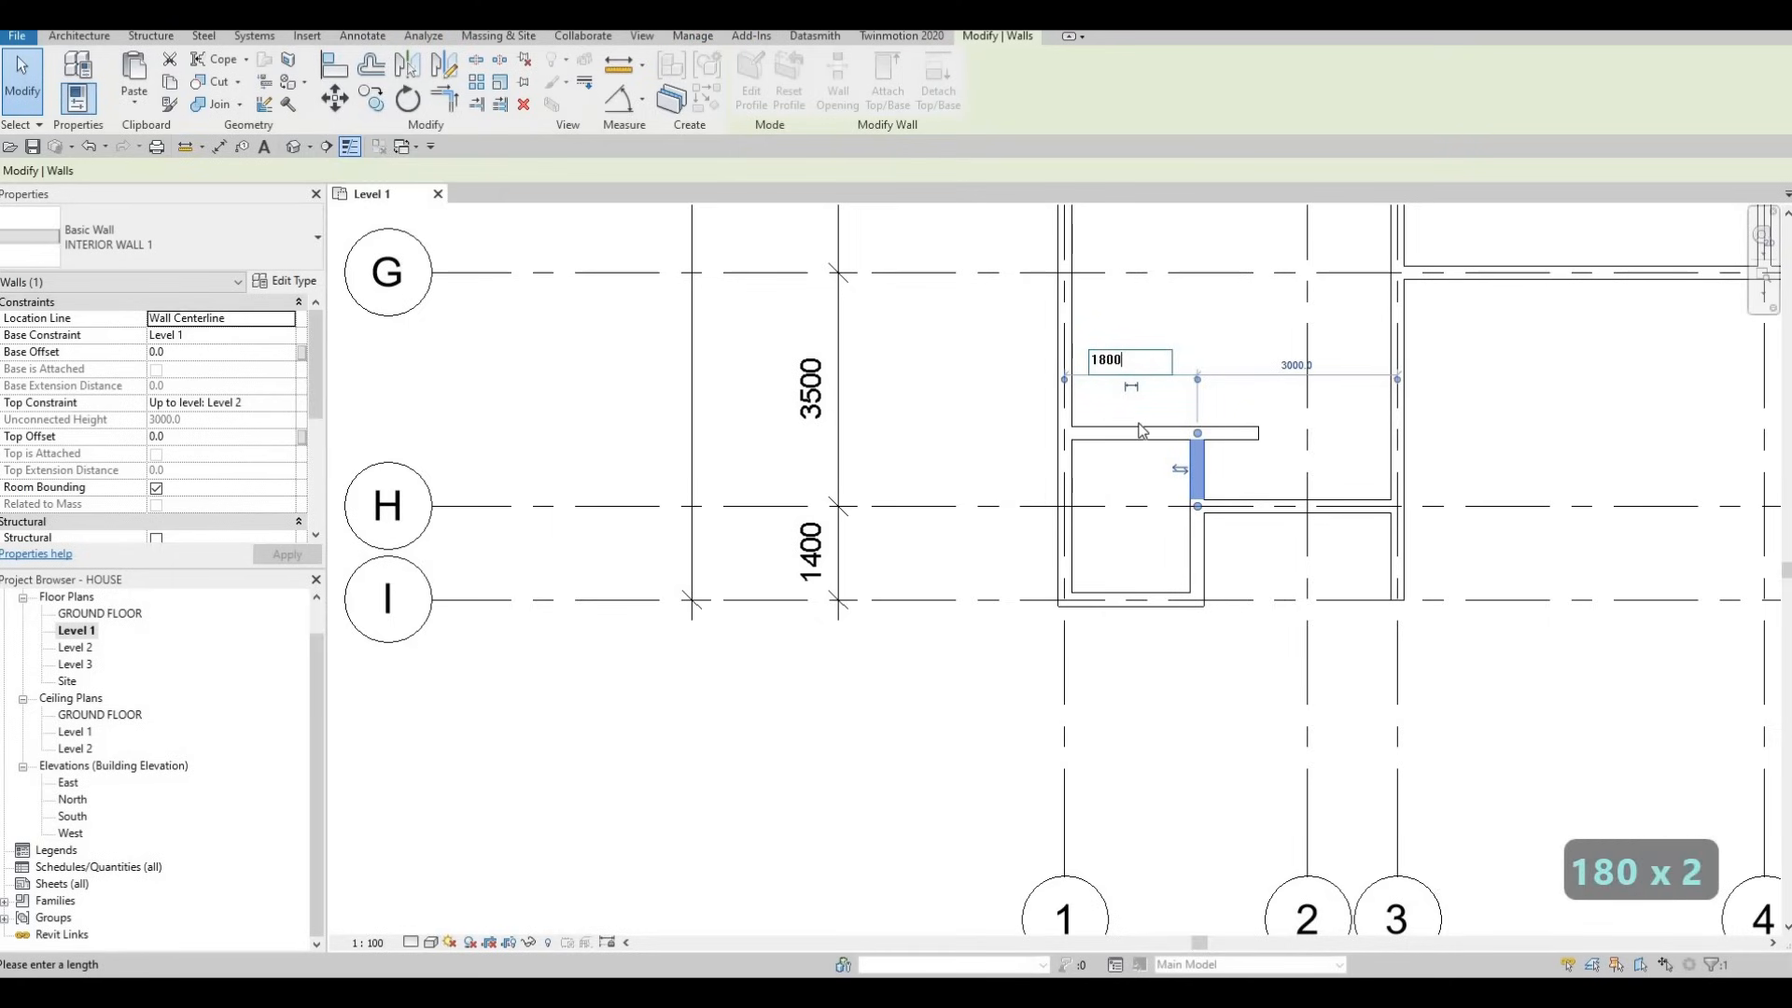
pyautogui.press('Return')
pyautogui.press('Escape')
pyautogui.press('Escape')
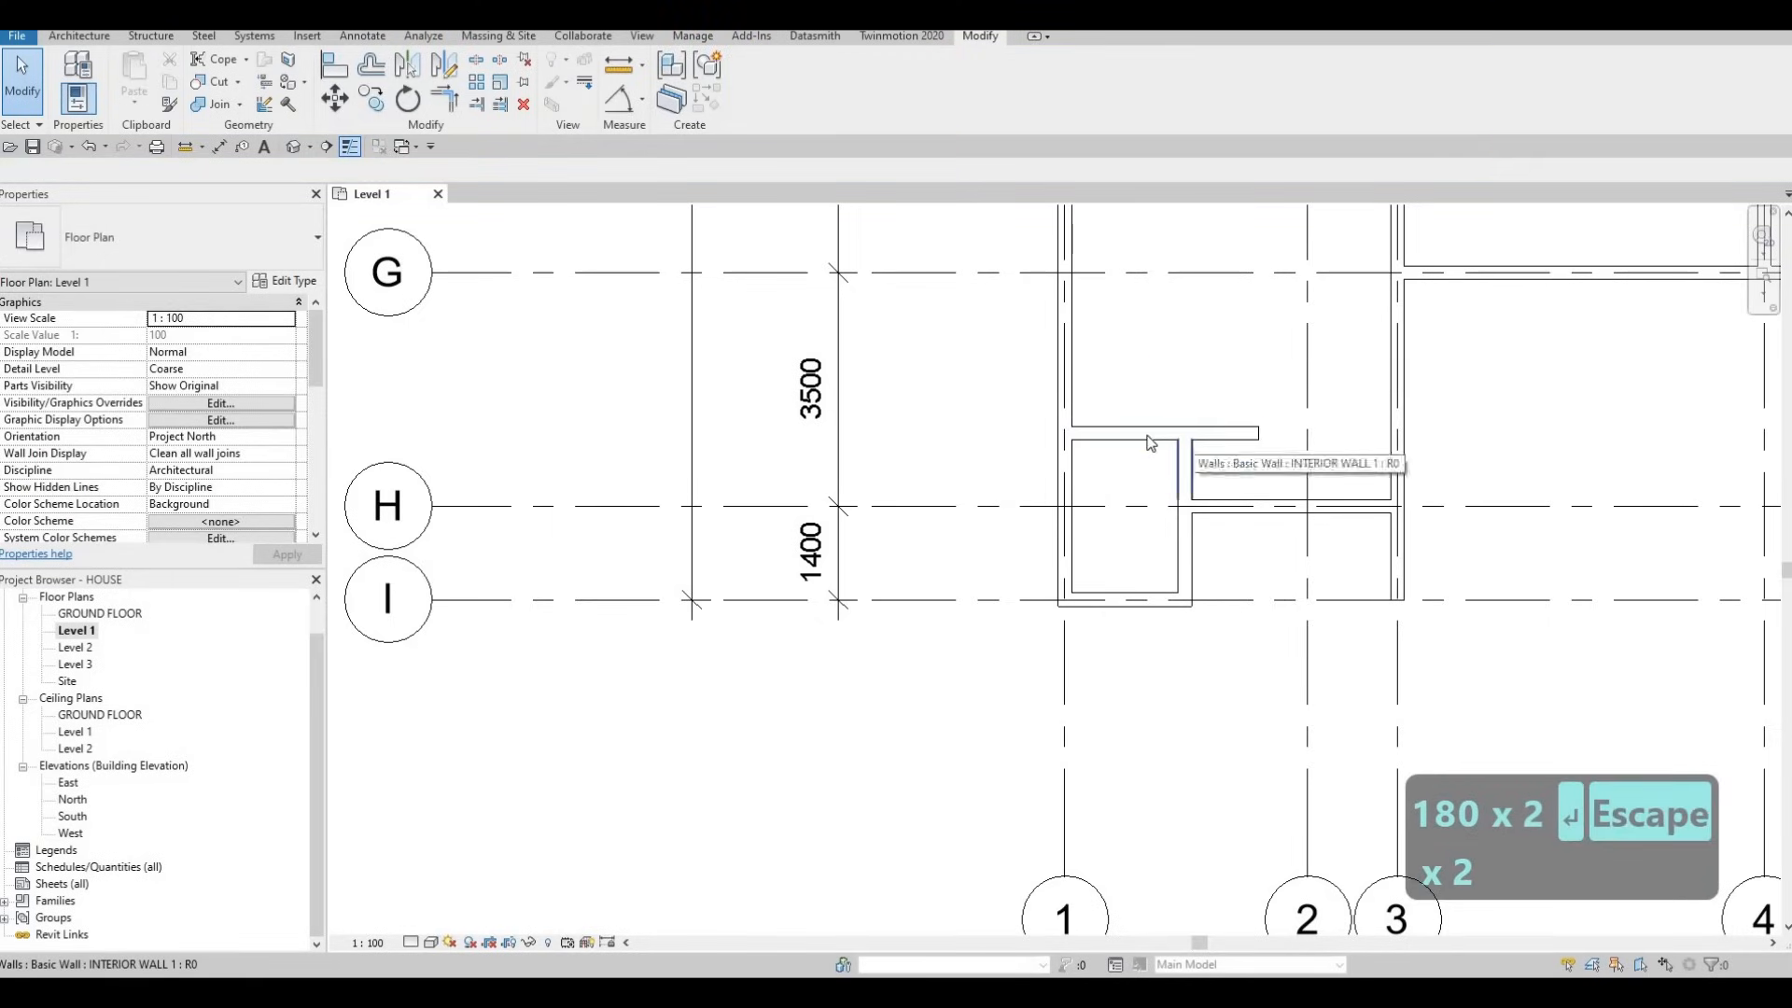
# Examine the finished small room near grid I and the whole Level 1 wall layout.
pyautogui.click(1142, 437)
pyautogui.press('Escape')
pyautogui.press('Escape')
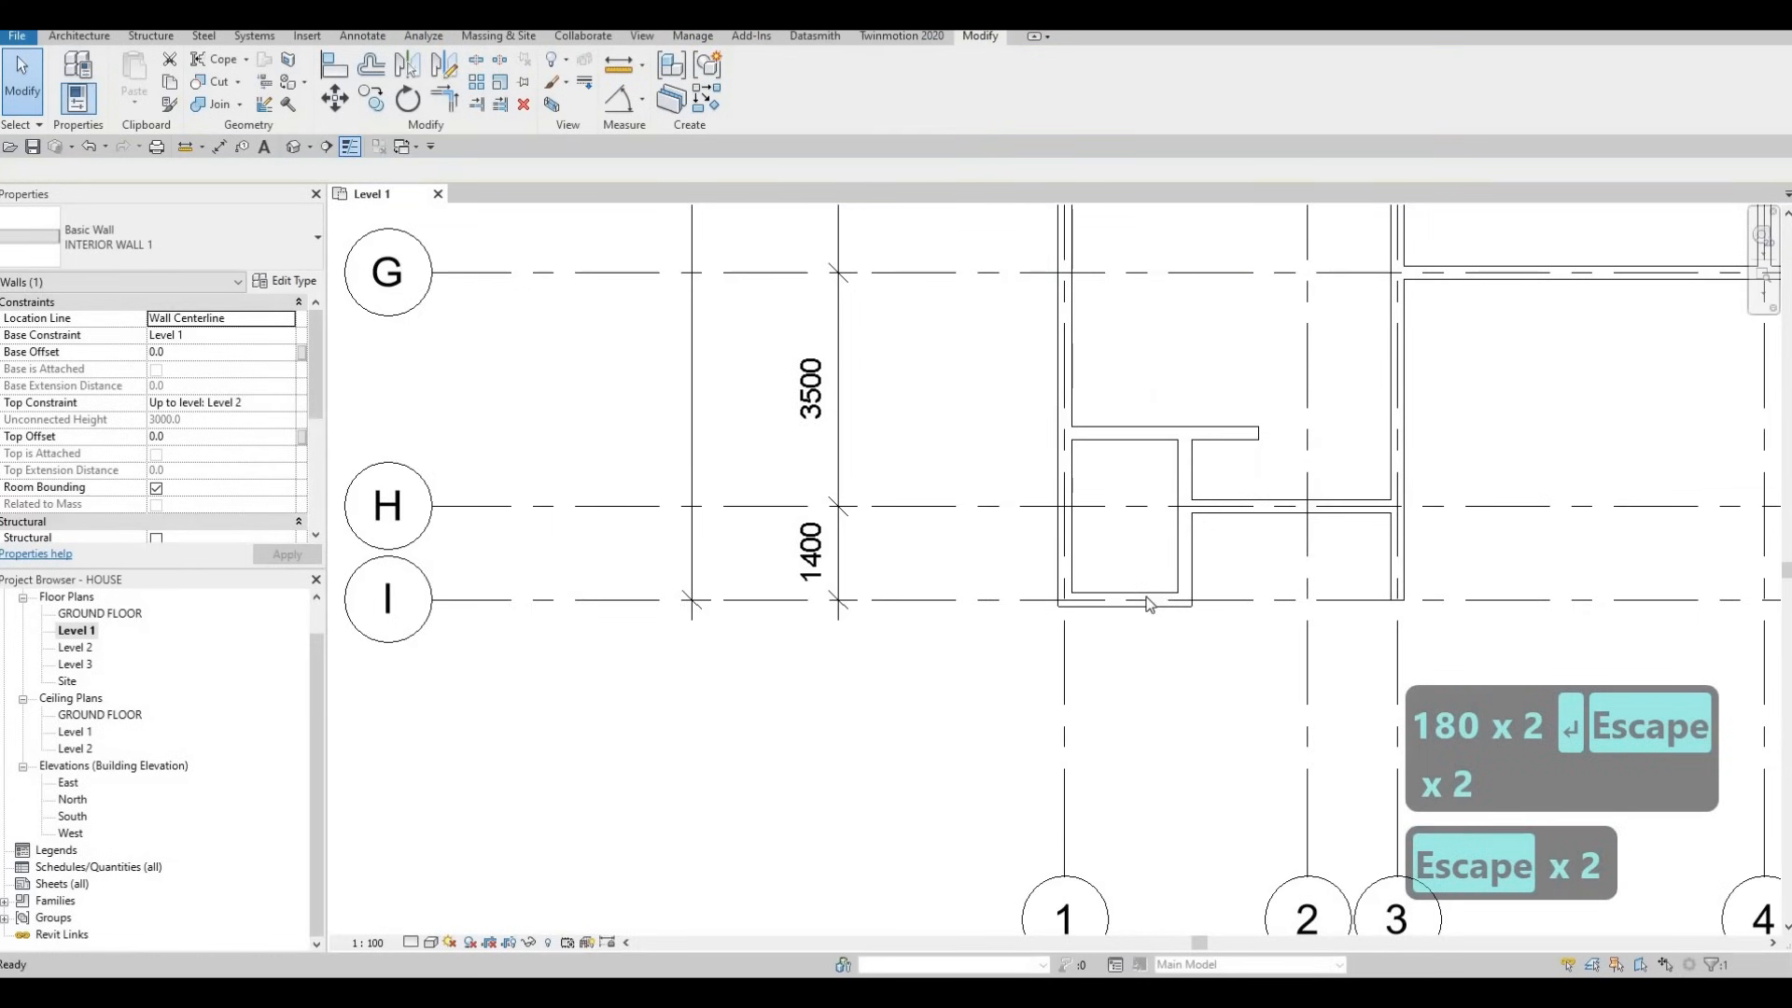
pyautogui.press('Escape')
pyautogui.moveTo(1155, 561); pyautogui.dragTo(1076, 534, button='middle')
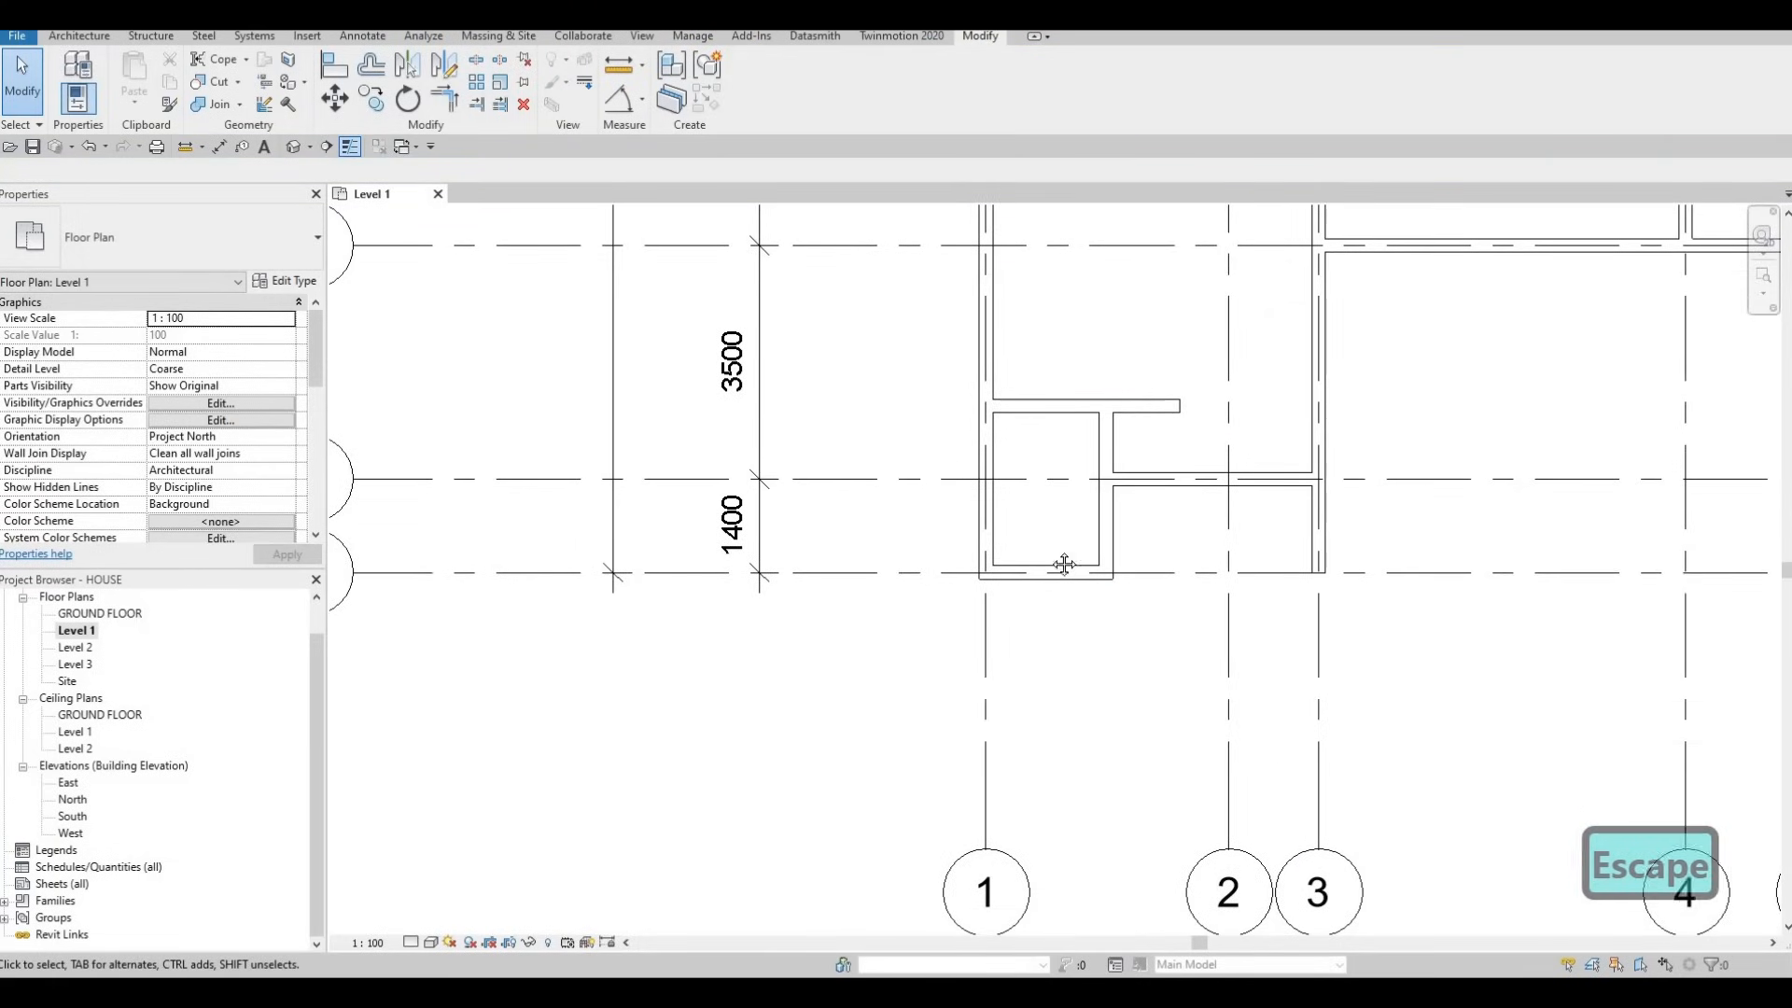
pyautogui.scroll(-2, 1011, 585)
pyautogui.moveTo(1011, 585); pyautogui.dragTo(907, 672, button='middle')
pyautogui.scroll(-2, 1036, 624)
pyautogui.moveTo(1134, 615); pyautogui.dragTo(1170, 669, button='middle')
pyautogui.scroll(-1, 1189, 635)
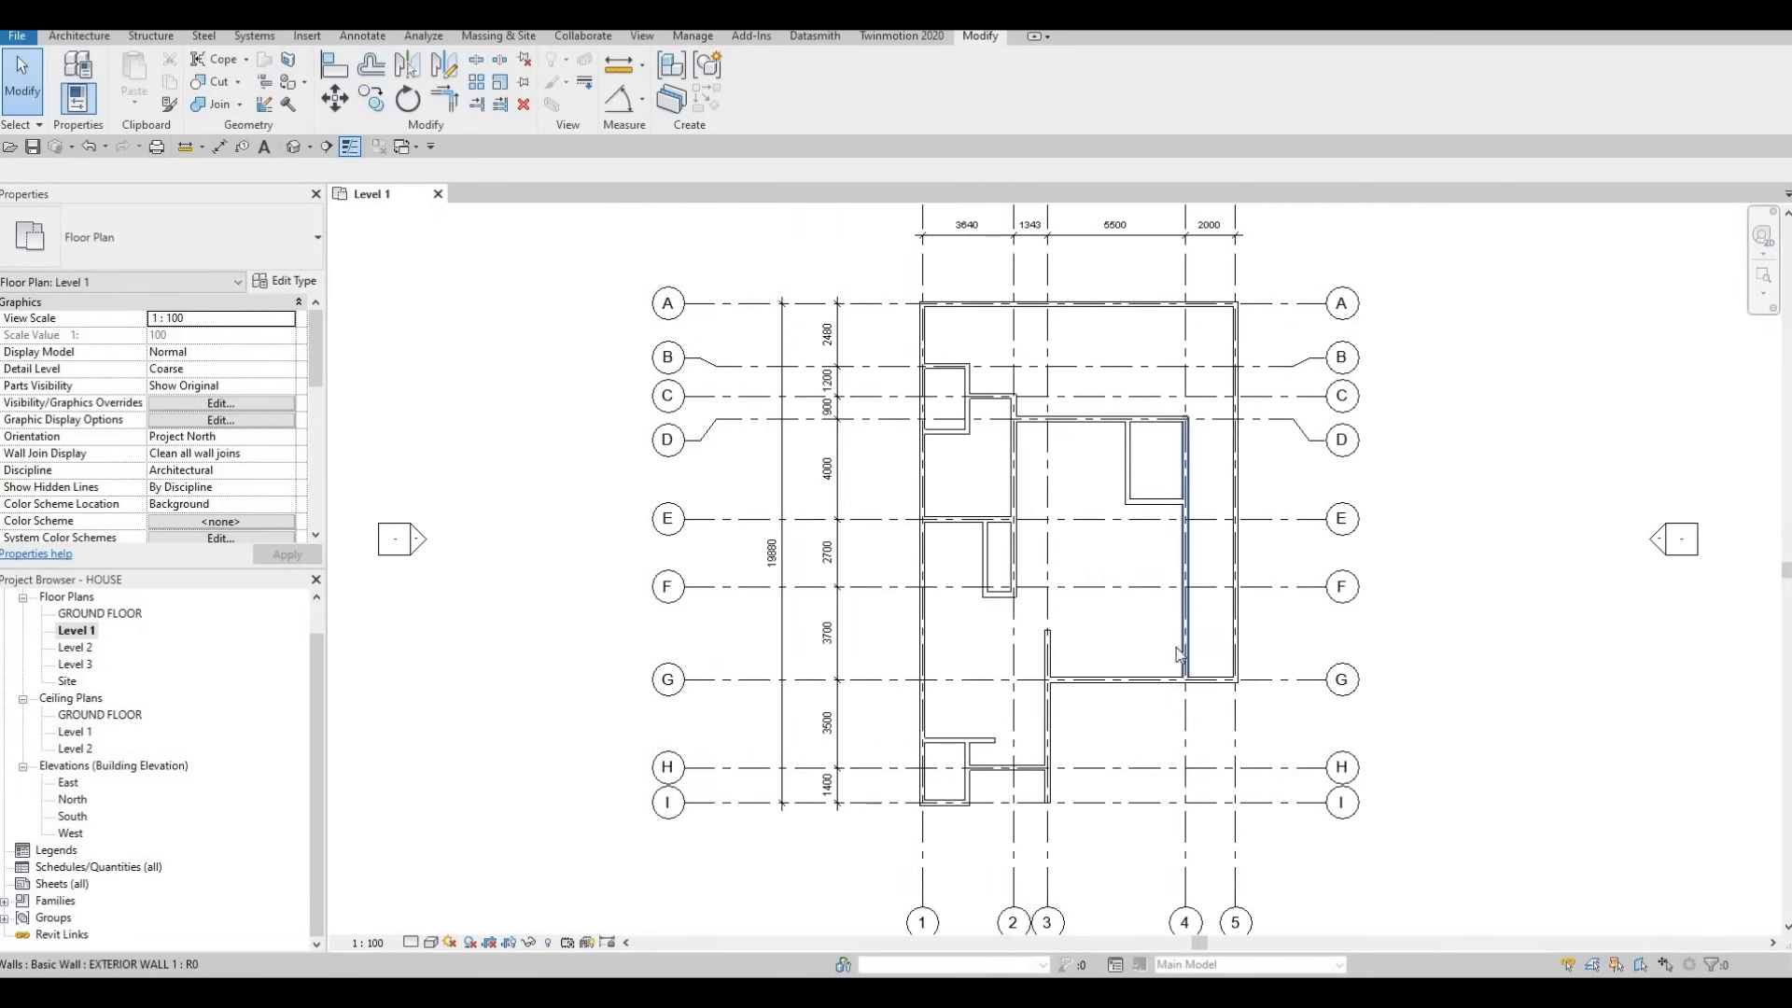
# Examine the Level 1 wall layout from grid A to grid I, including the opening area near grids G and H.
pyautogui.moveTo(1212, 563); pyautogui.dragTo(1207, 583, button='middle')
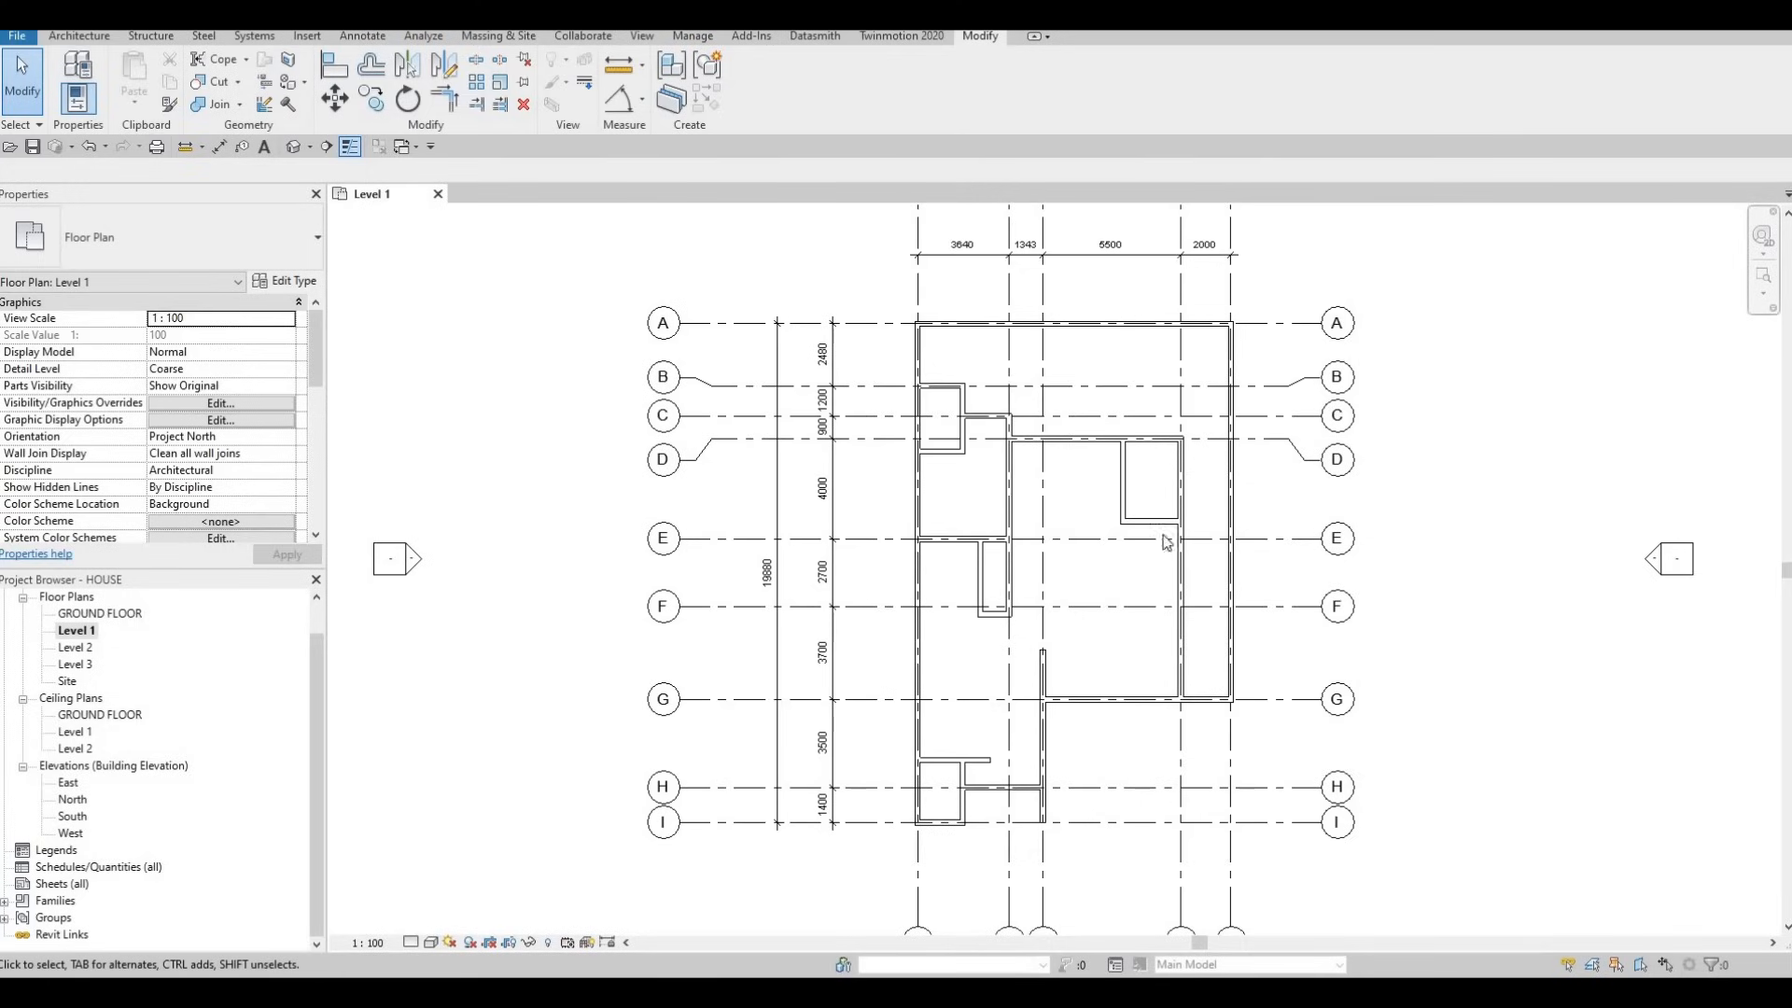
pyautogui.scroll(2, 1134, 448)
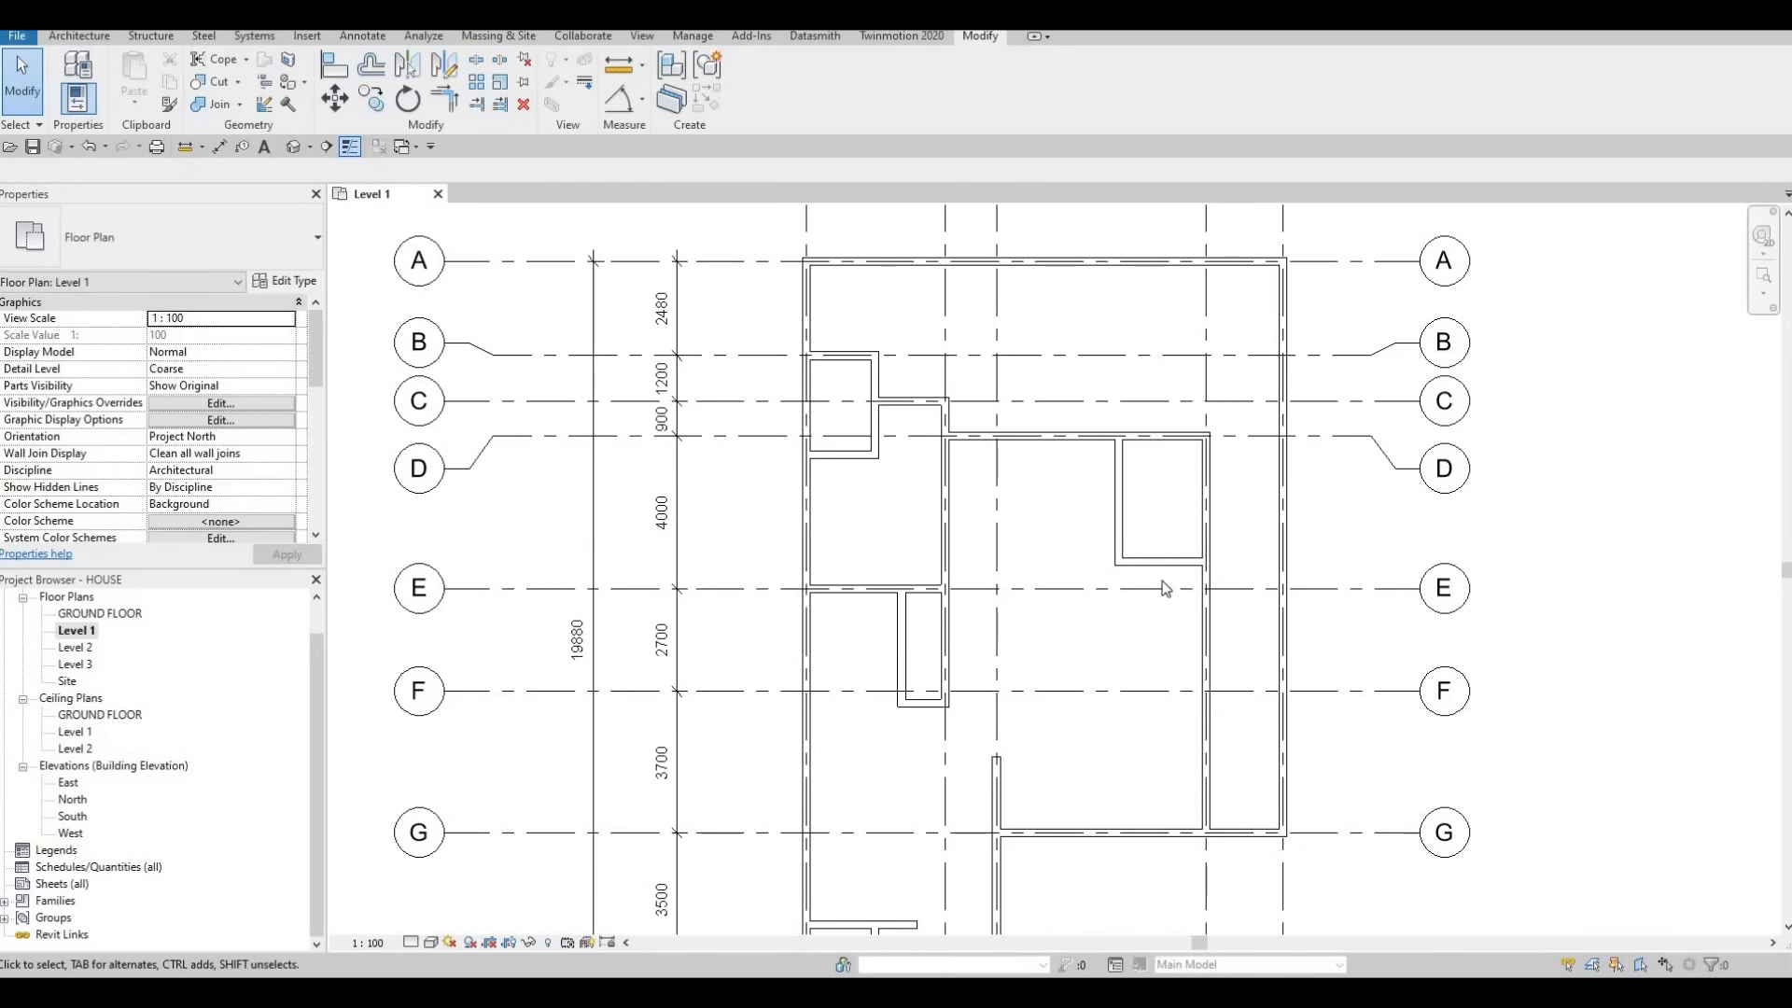
pyautogui.scroll(-2, 1199, 558)
pyautogui.press('Escape')
pyautogui.moveTo(1186, 564); pyautogui.dragTo(1198, 519, button='middle')
pyautogui.scroll(-2, 1228, 474)
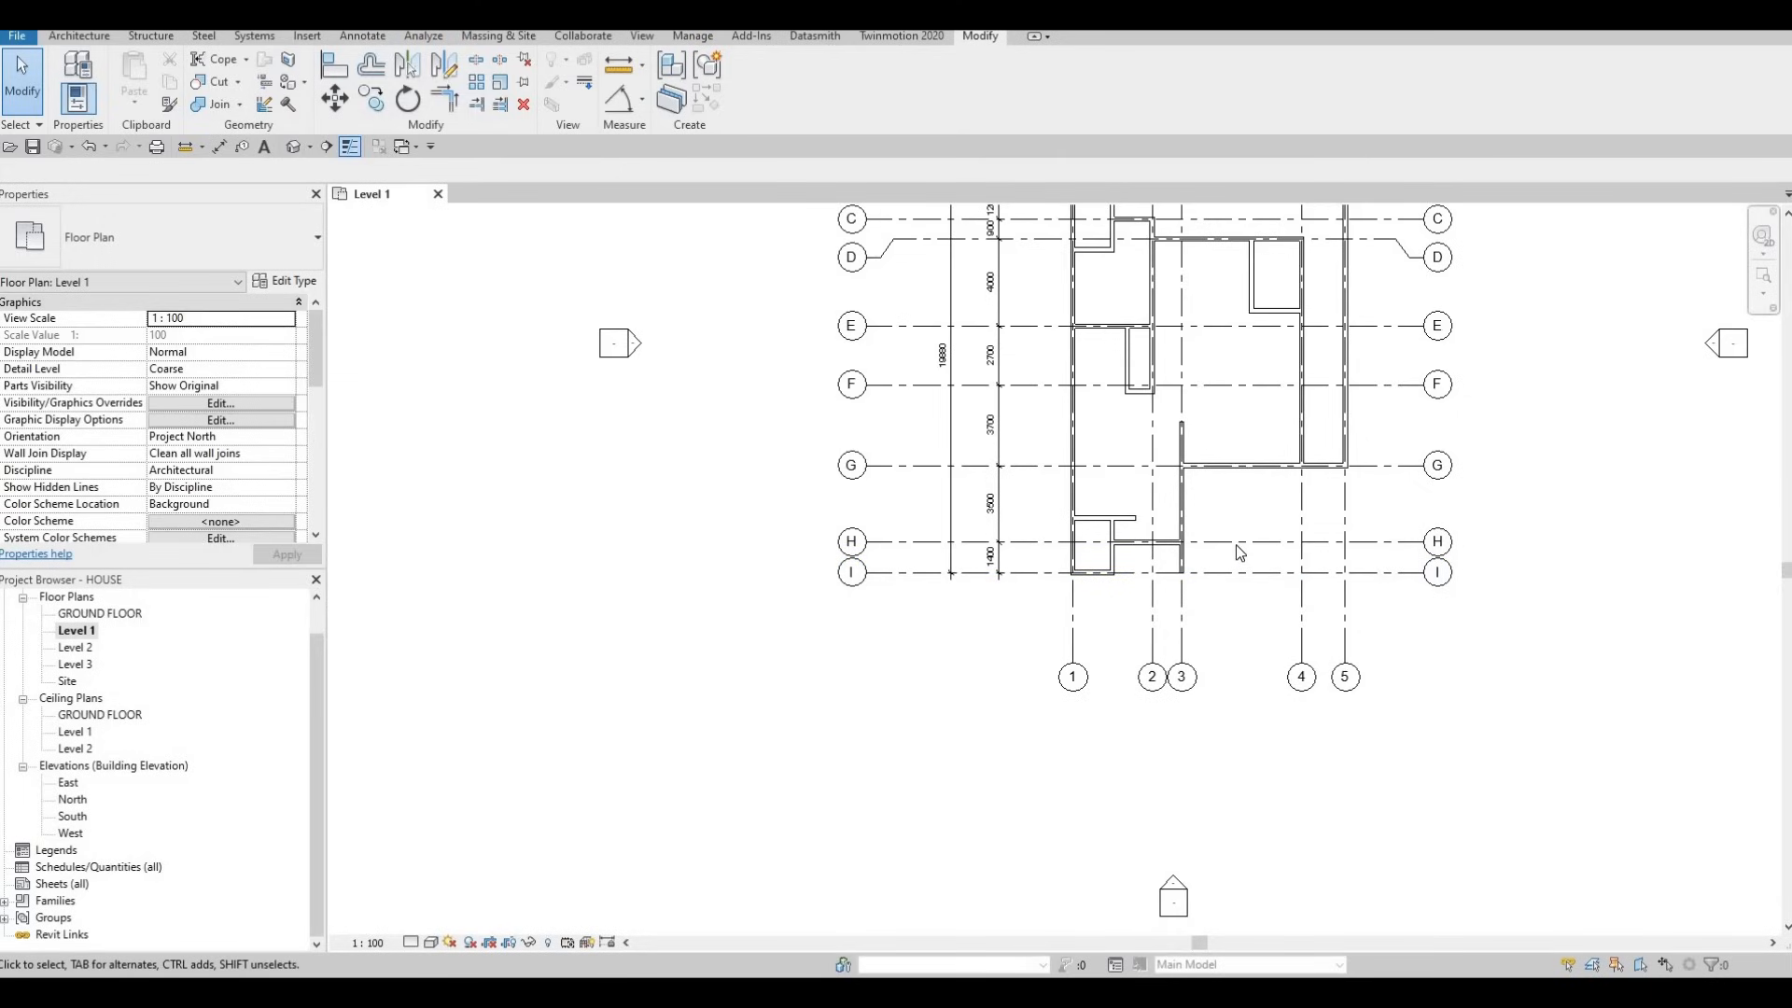
pyautogui.moveTo(1241, 541)
pyautogui.mouseDown(button='middle')
pyautogui.moveTo(1258, 573)
pyautogui.moveTo(1280, 565)
pyautogui.moveTo(1241, 560)
pyautogui.mouseUp(button='middle')
pyautogui.press('Escape')
pyautogui.scroll(5, 1161, 569)
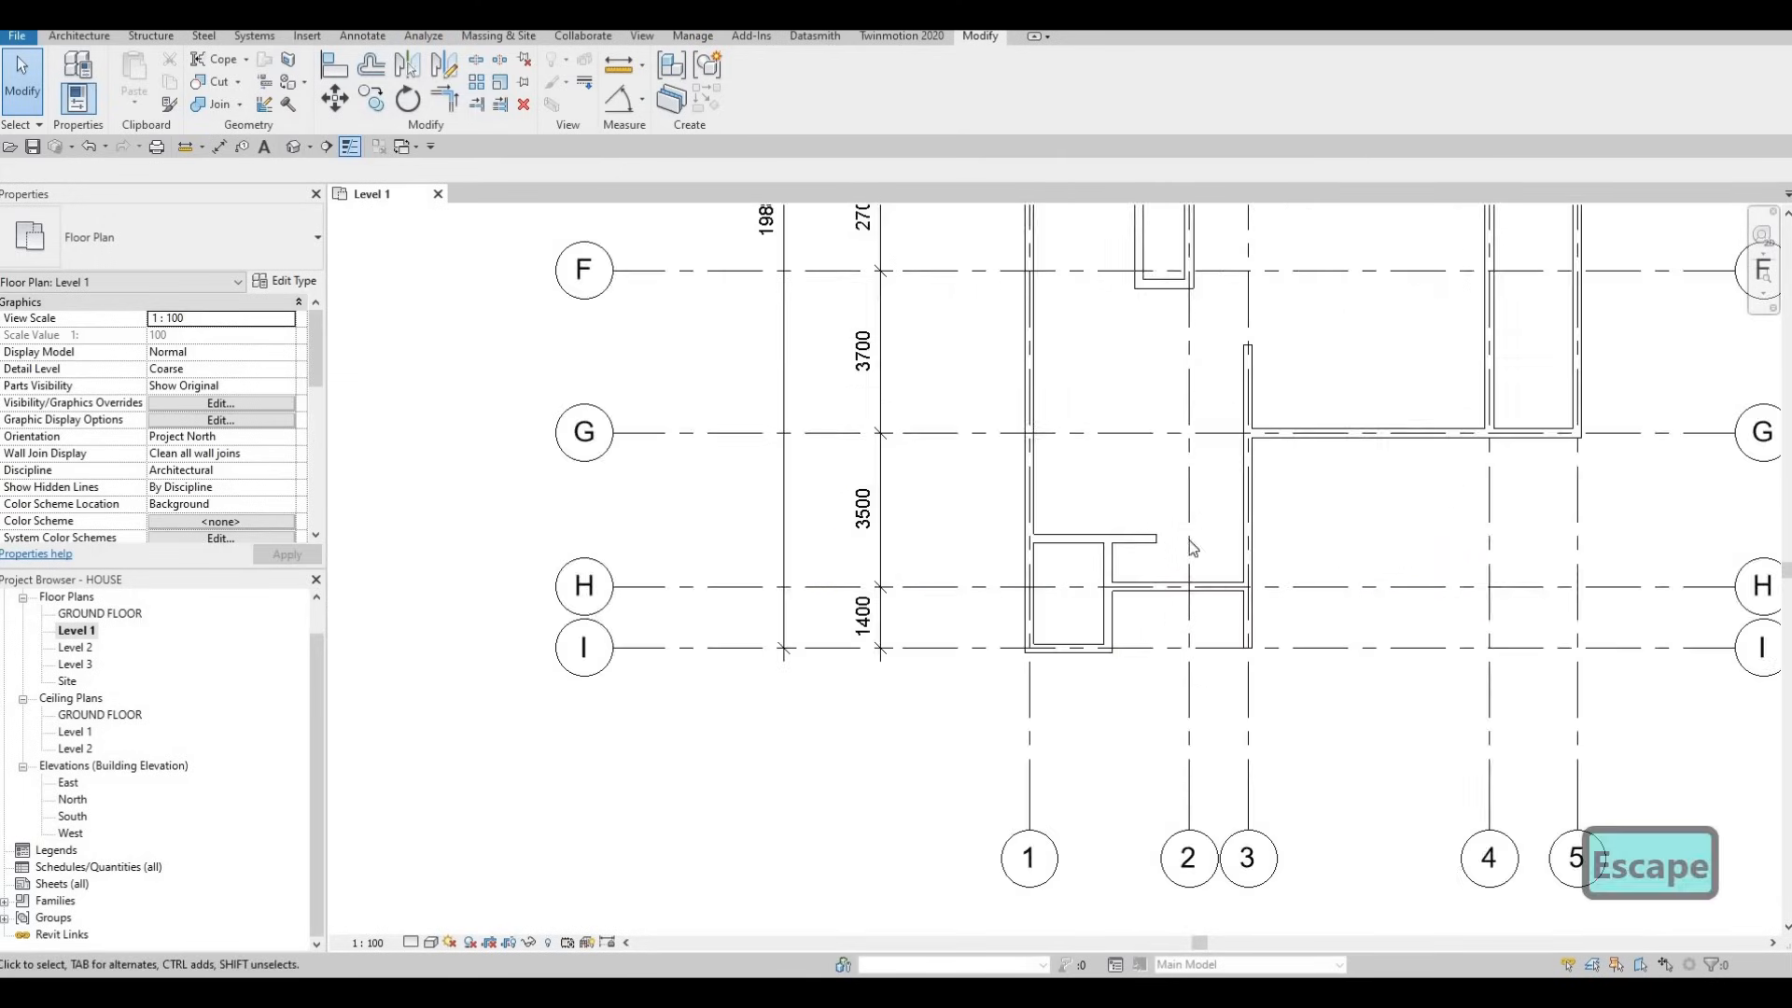
pyautogui.scroll(-6, 1194, 610)
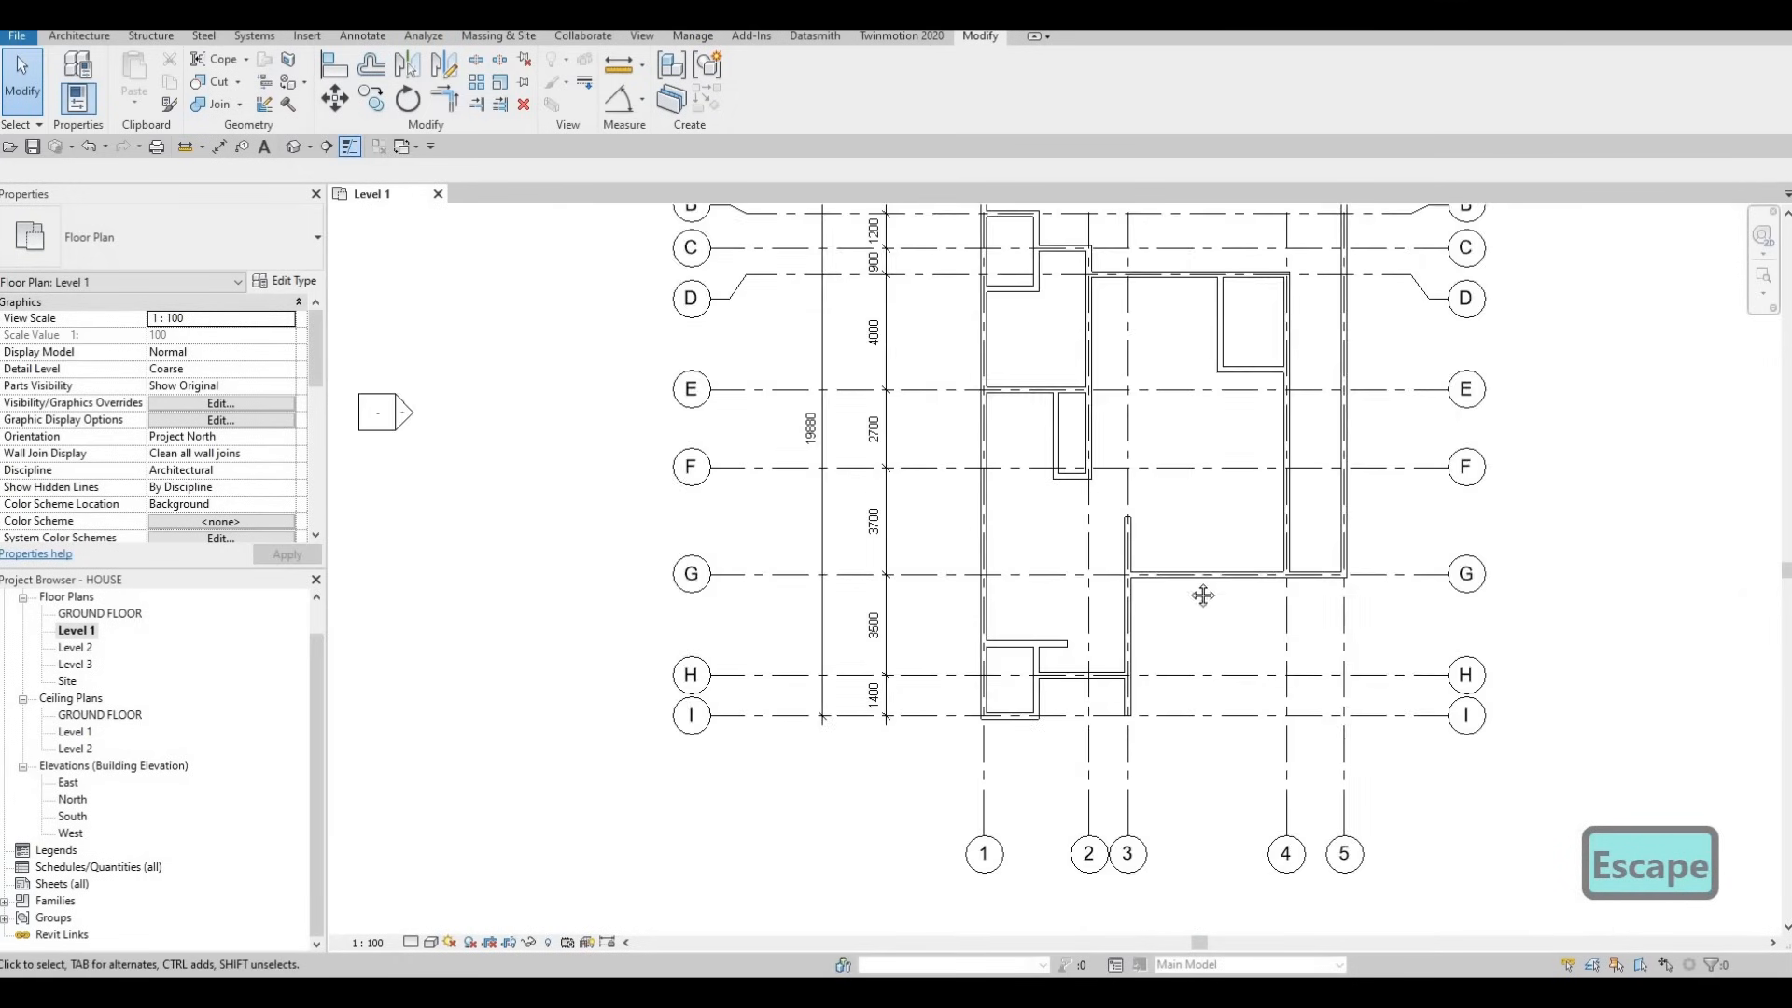
pyautogui.press('F1')
pyautogui.press('F1')
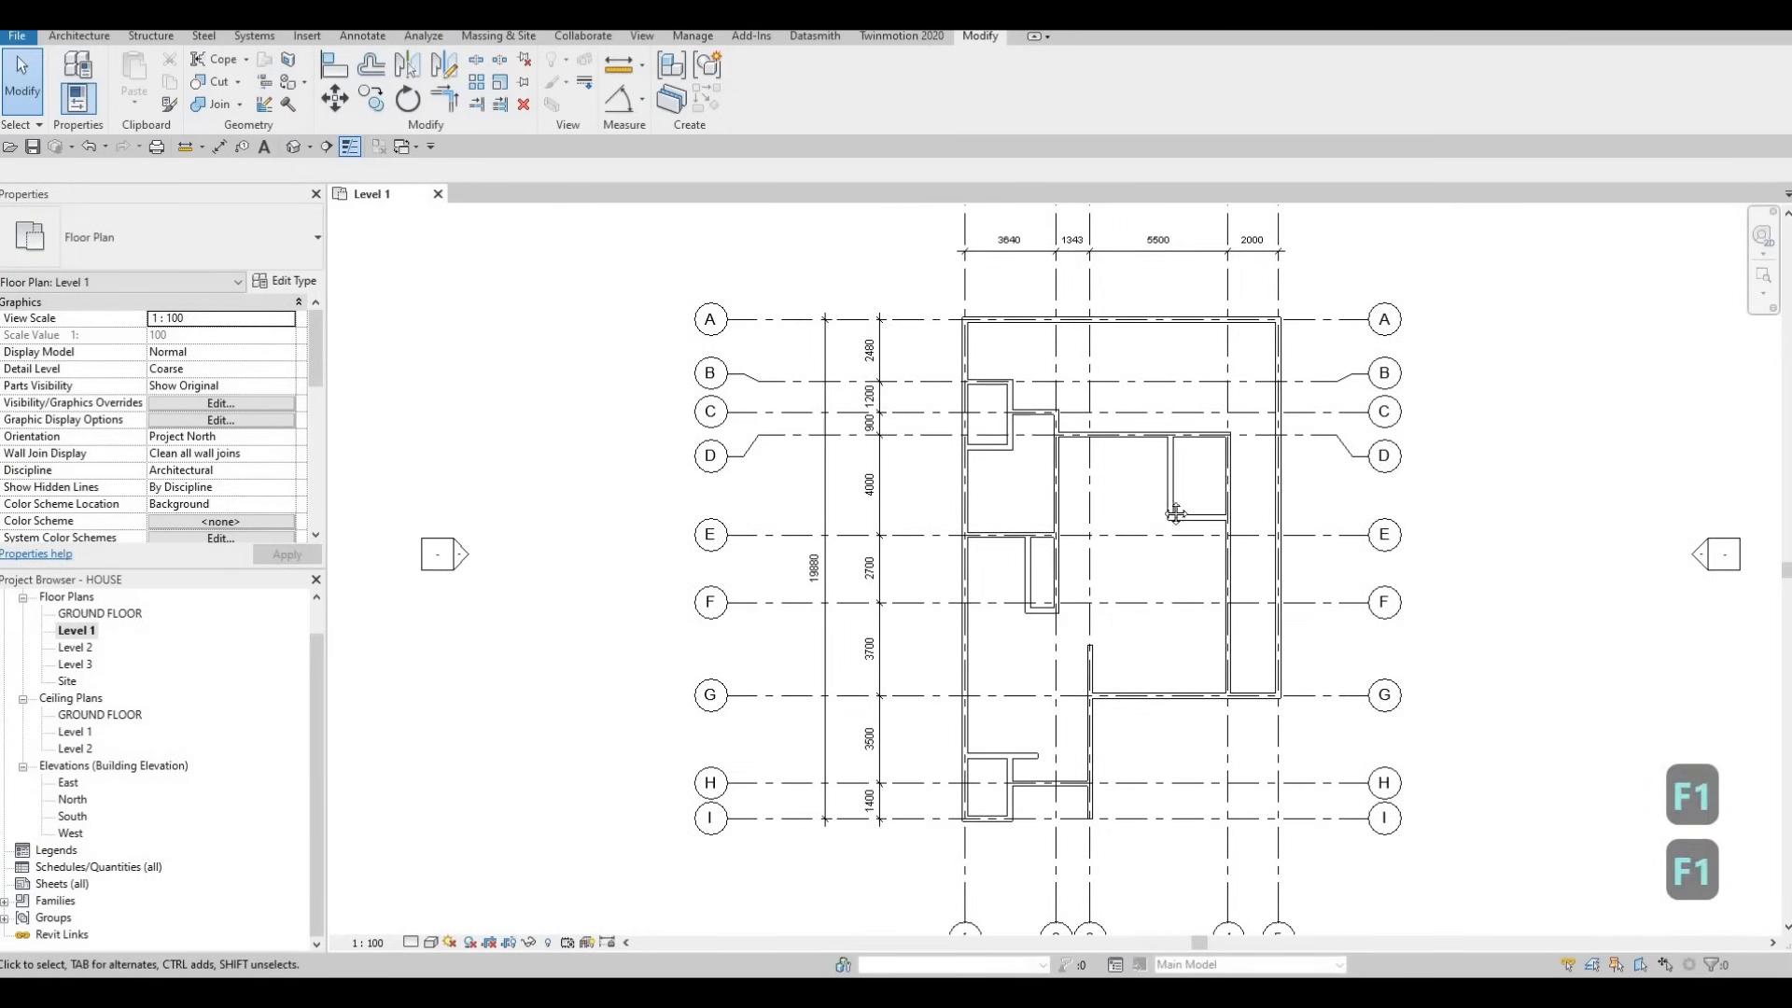
pyautogui.moveTo(1092, 487); pyautogui.dragTo(1146, 474, button='middle')
pyautogui.scroll(-2, 1146, 474)
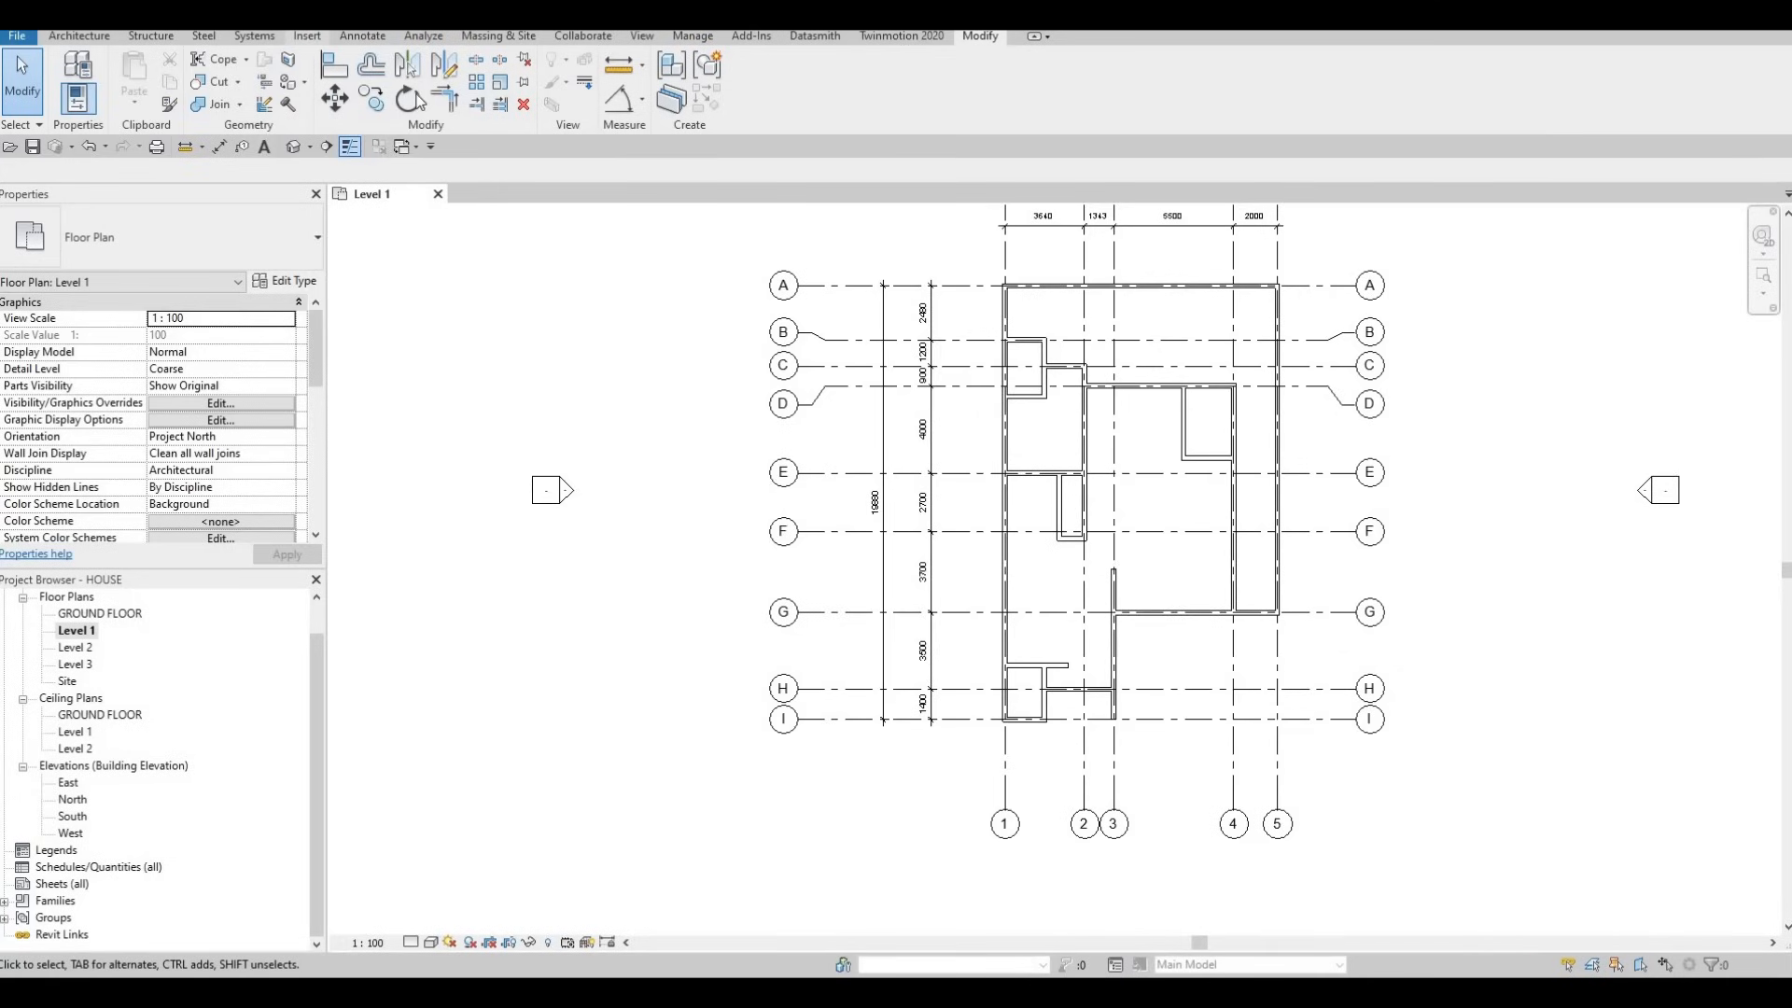
# Load the residential door family M_Door-Exterior-Double-Full Glass-Wood_Clad with the 1500, 1600, 1700 and 1800 x 2000mm types.
pyautogui.click(307, 35)
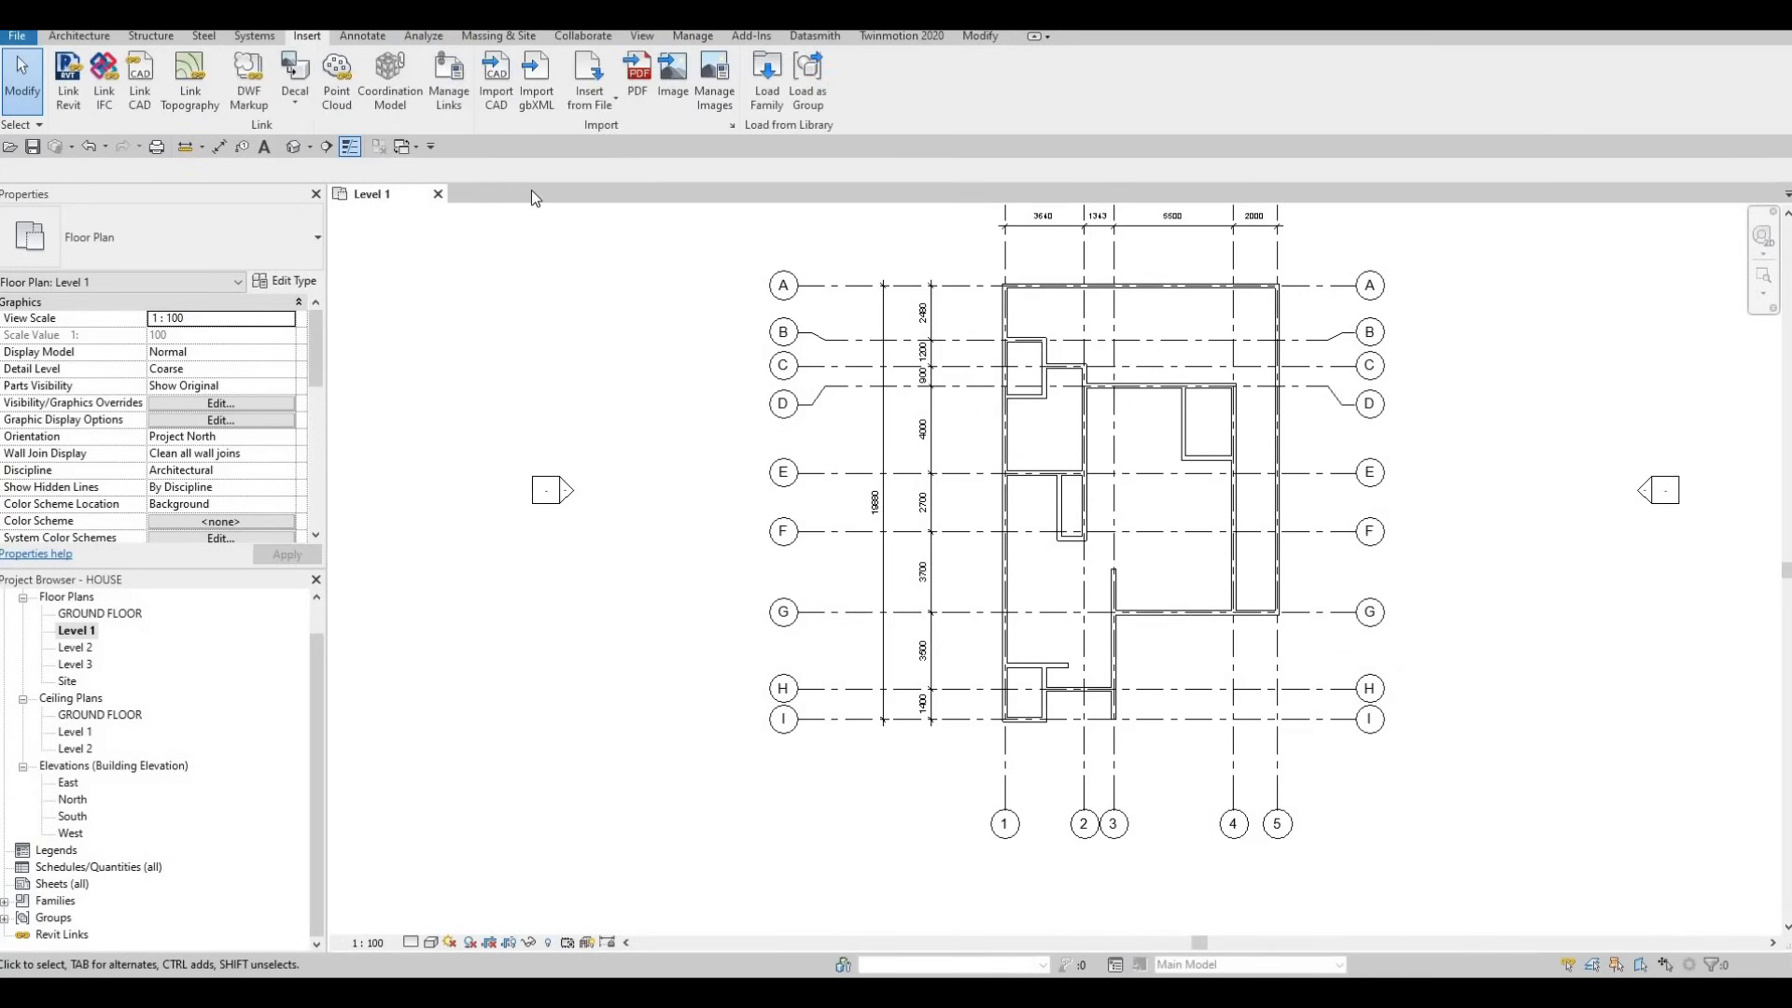
pyautogui.click(773, 111)
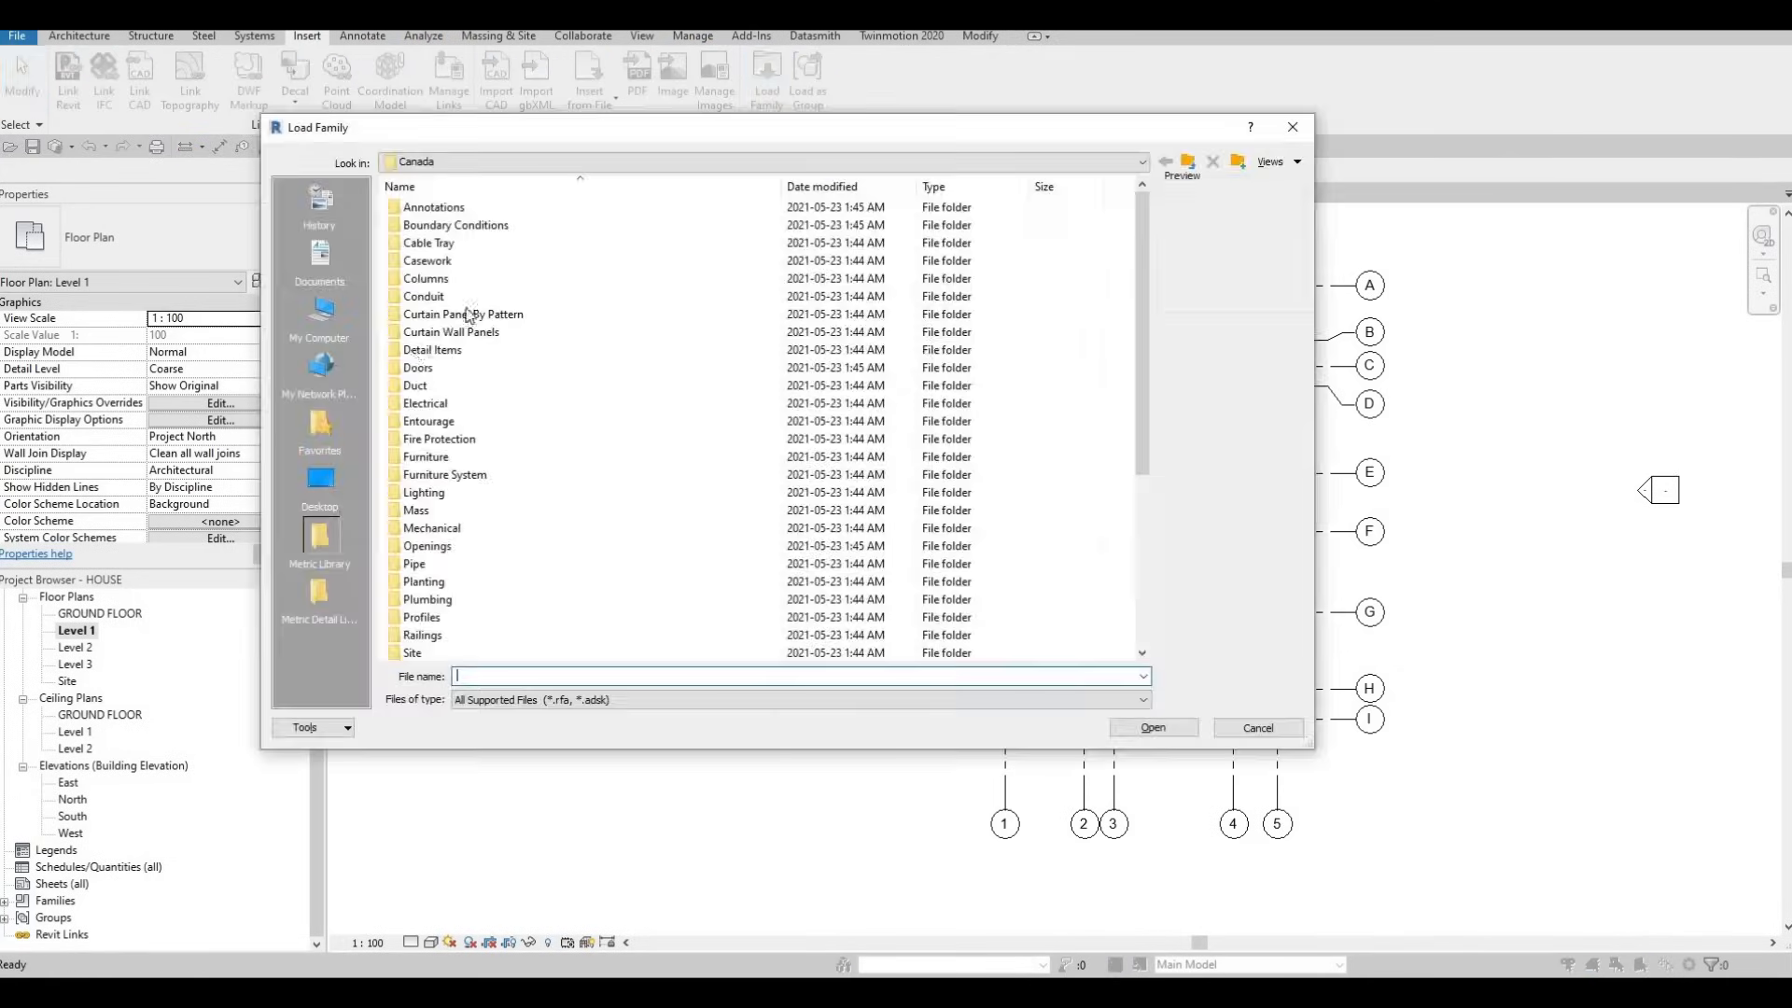
pyautogui.doubleClick(417, 368)
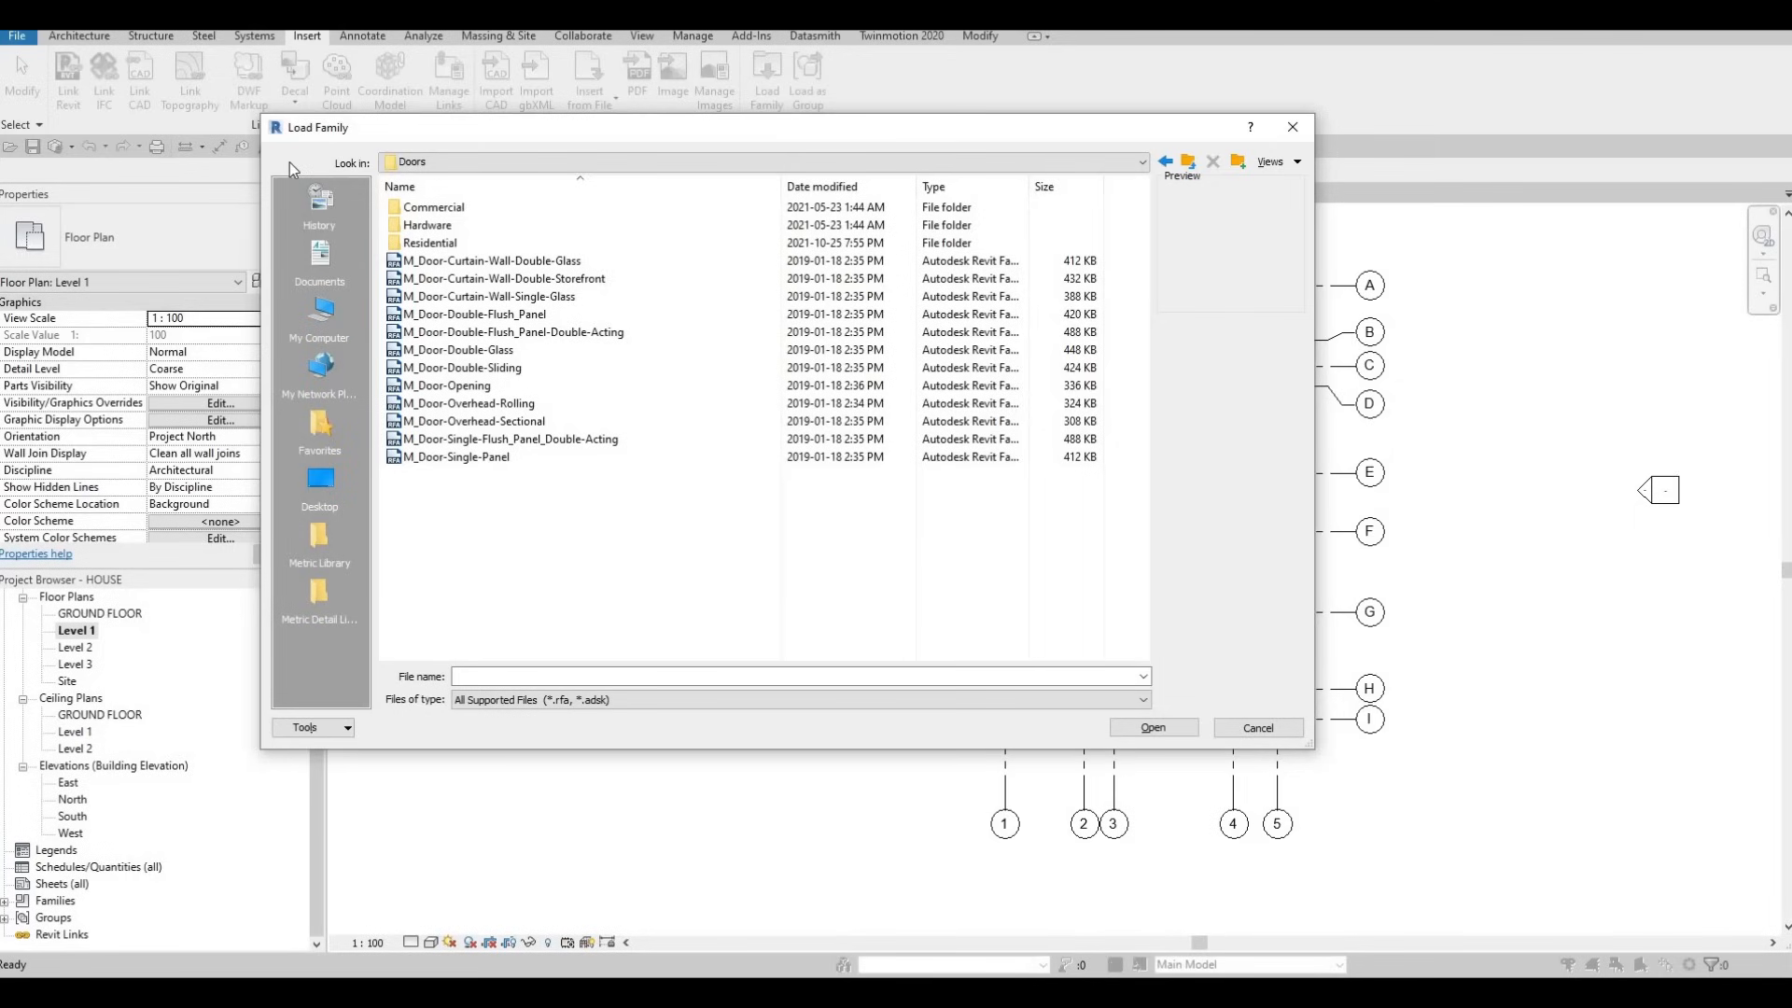
pyautogui.doubleClick(439, 244)
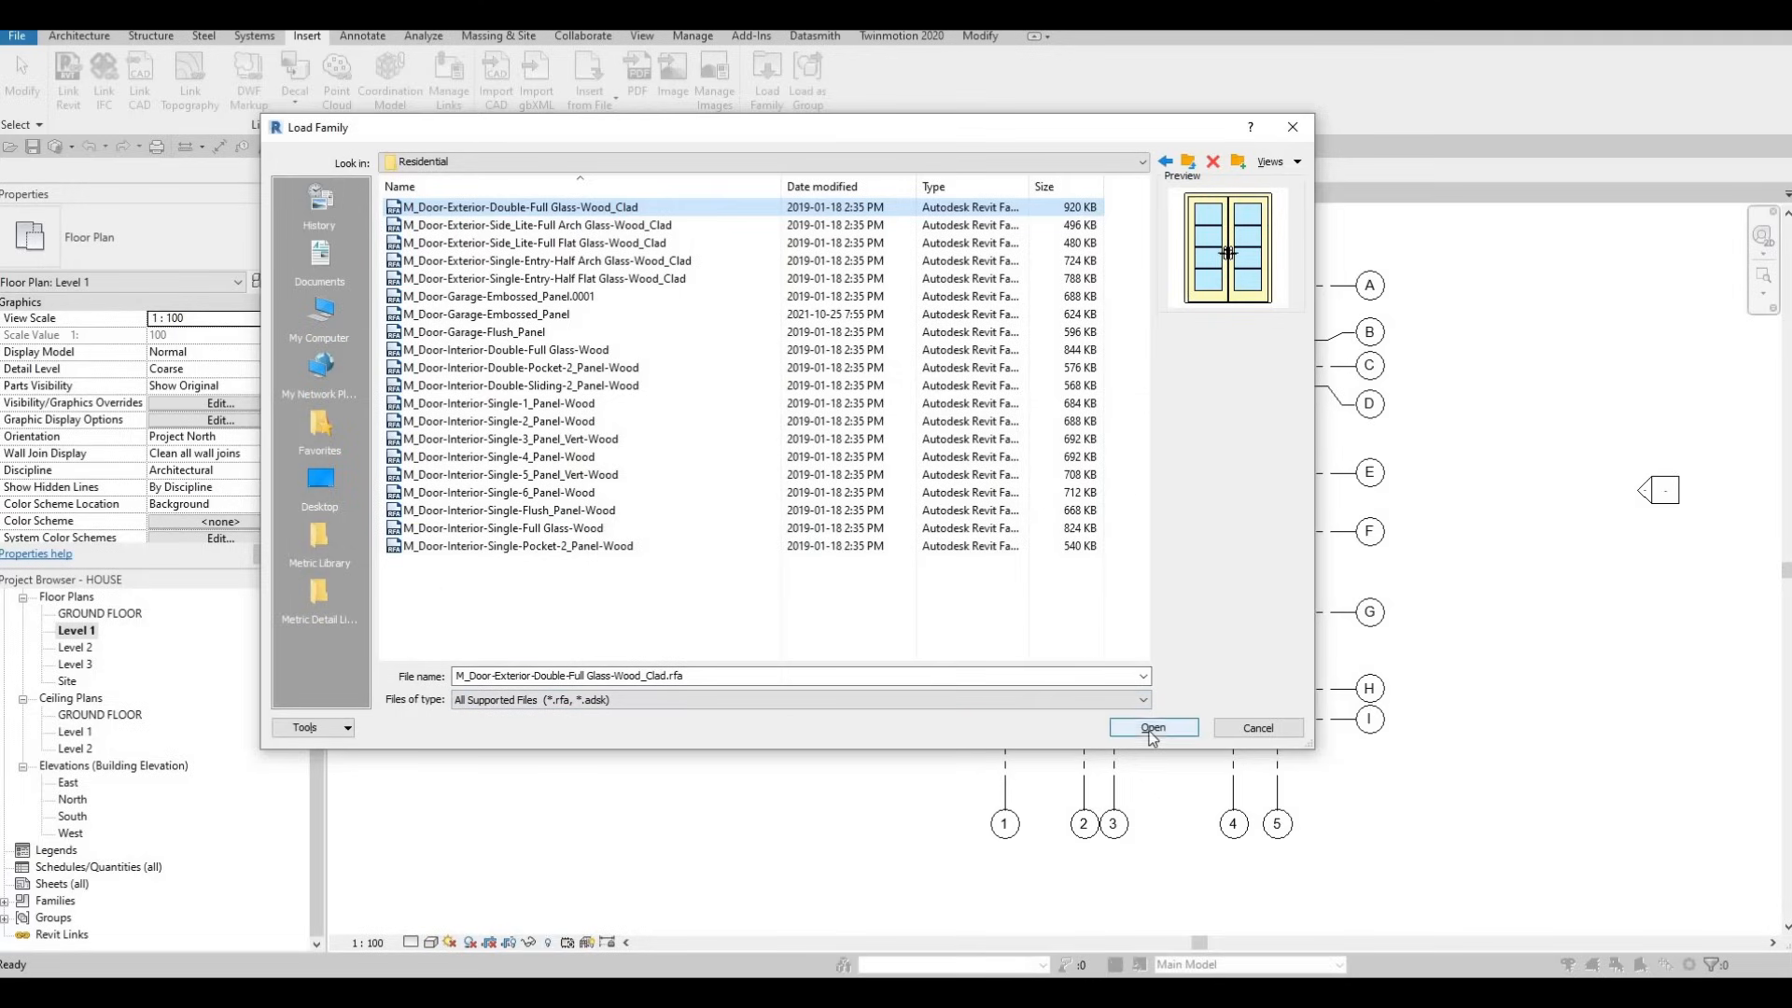
pyautogui.press('Return')
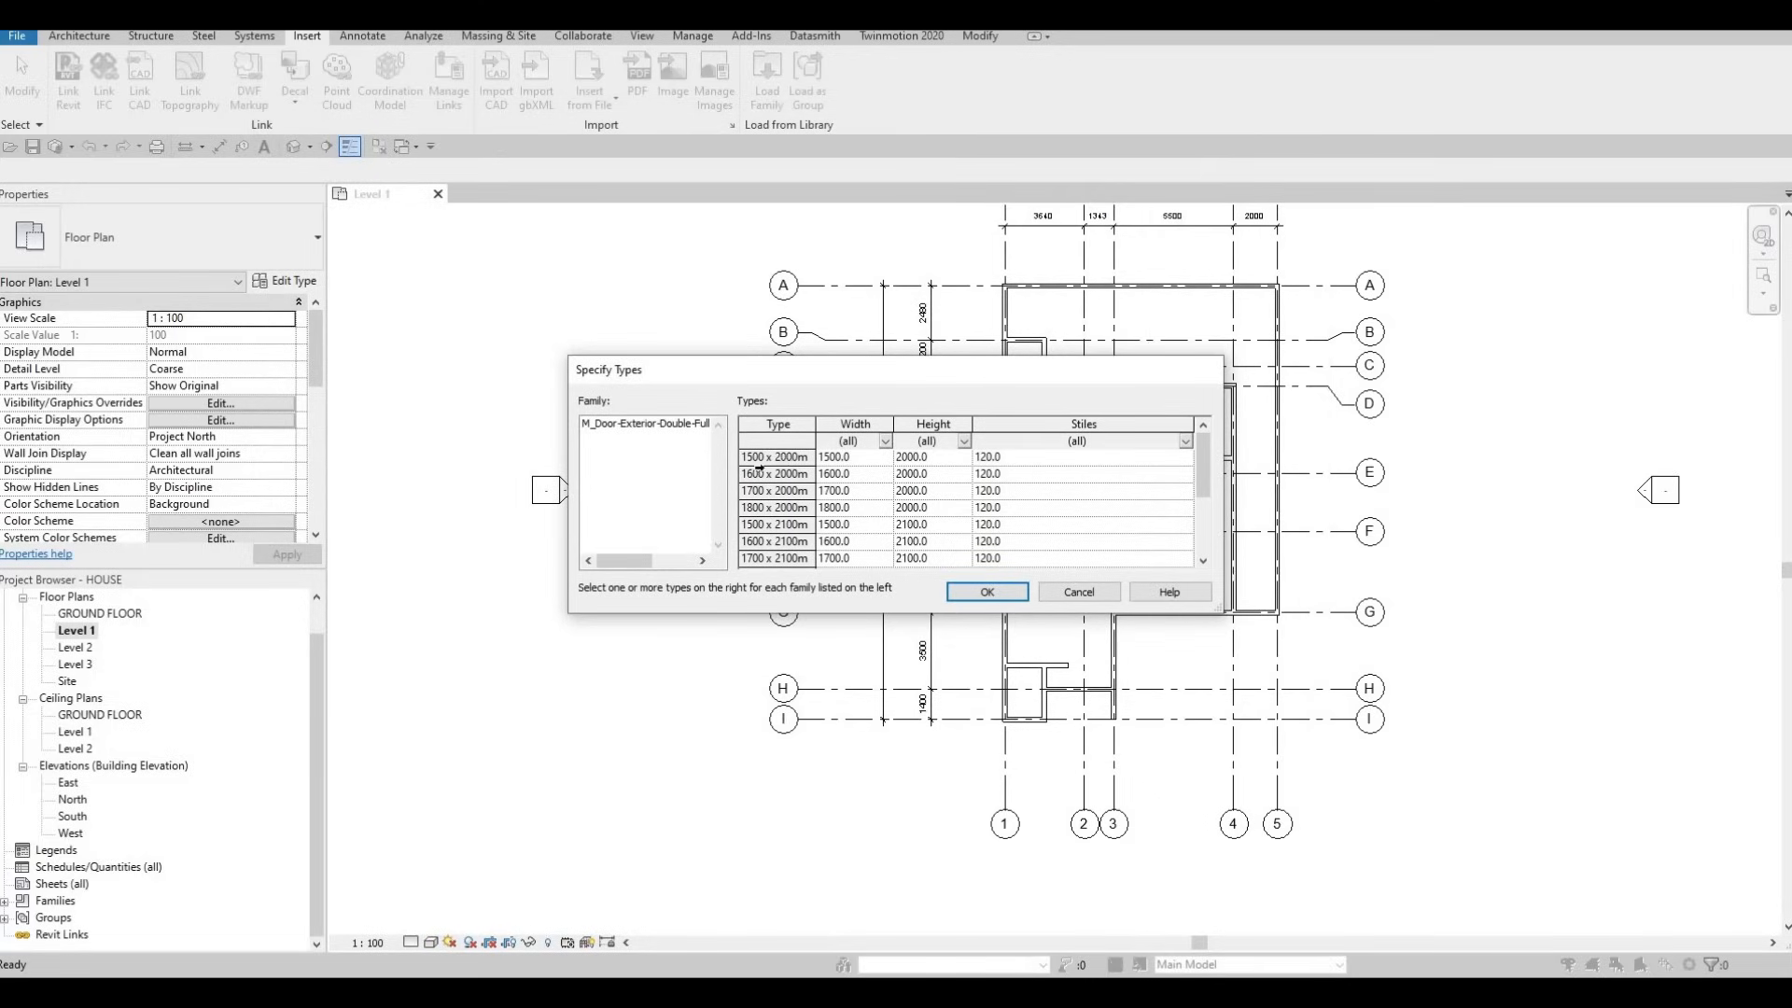
pyautogui.click(759, 461)
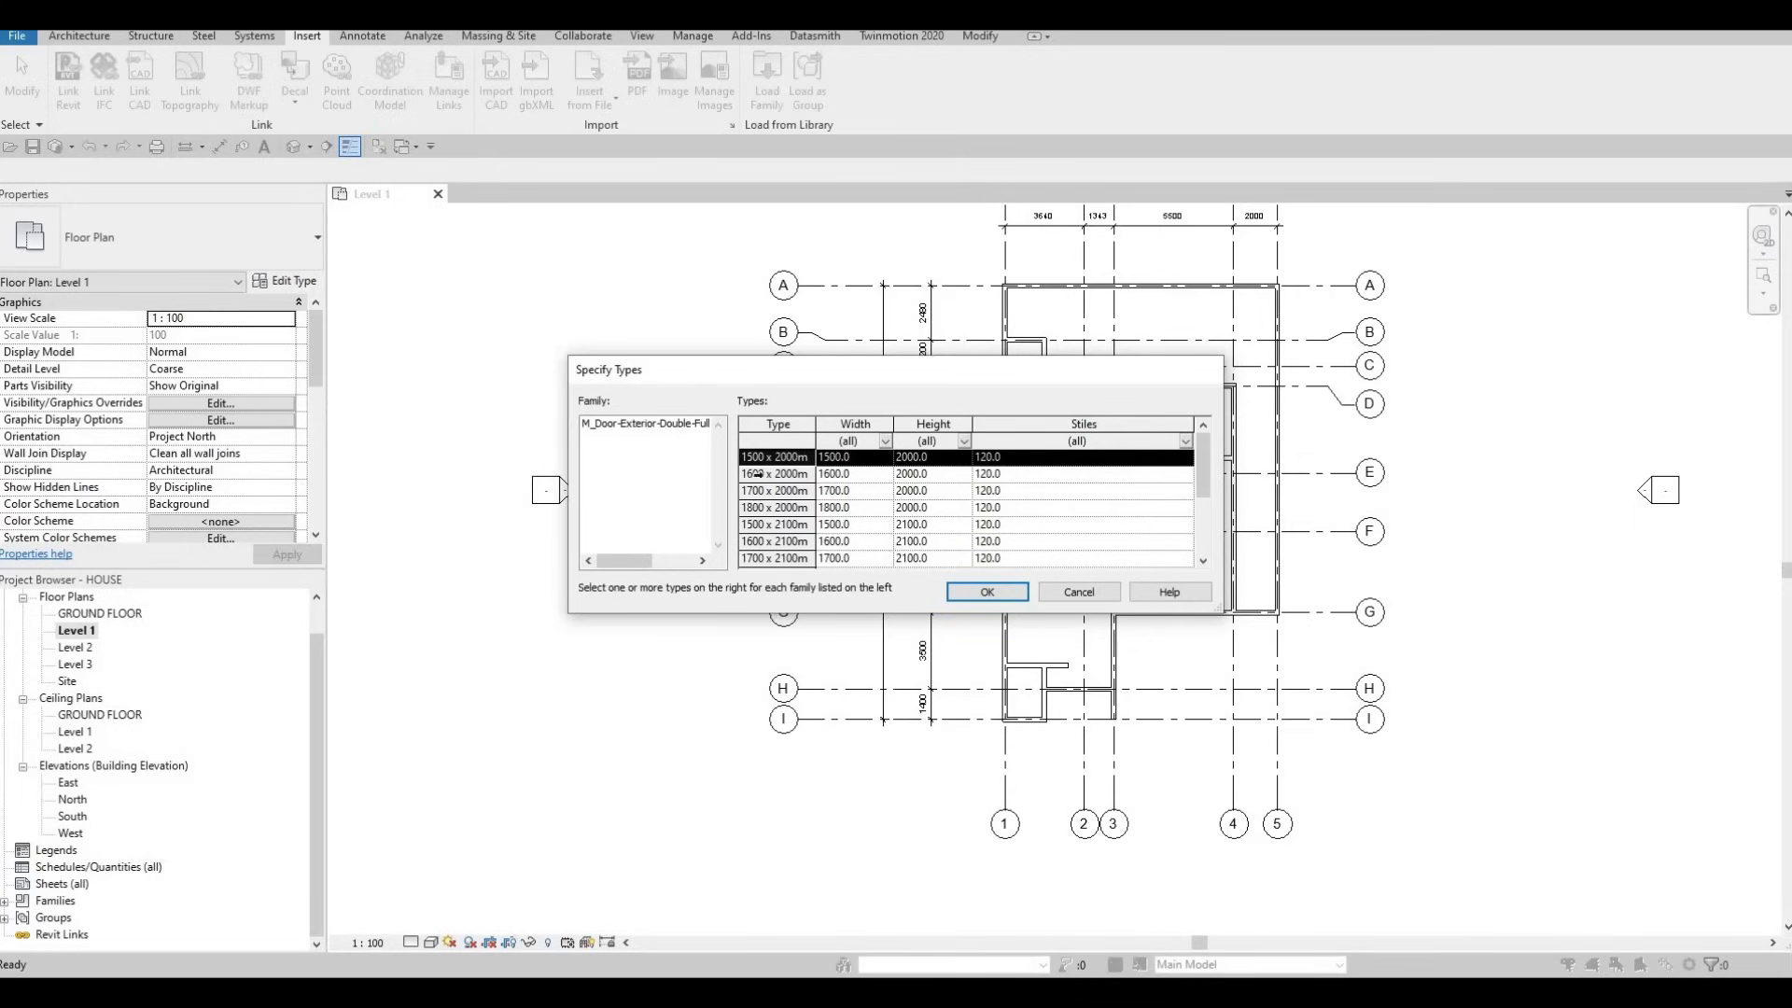
pyautogui.keyDown('shift'); pyautogui.click(822, 509); pyautogui.keyUp('shift')
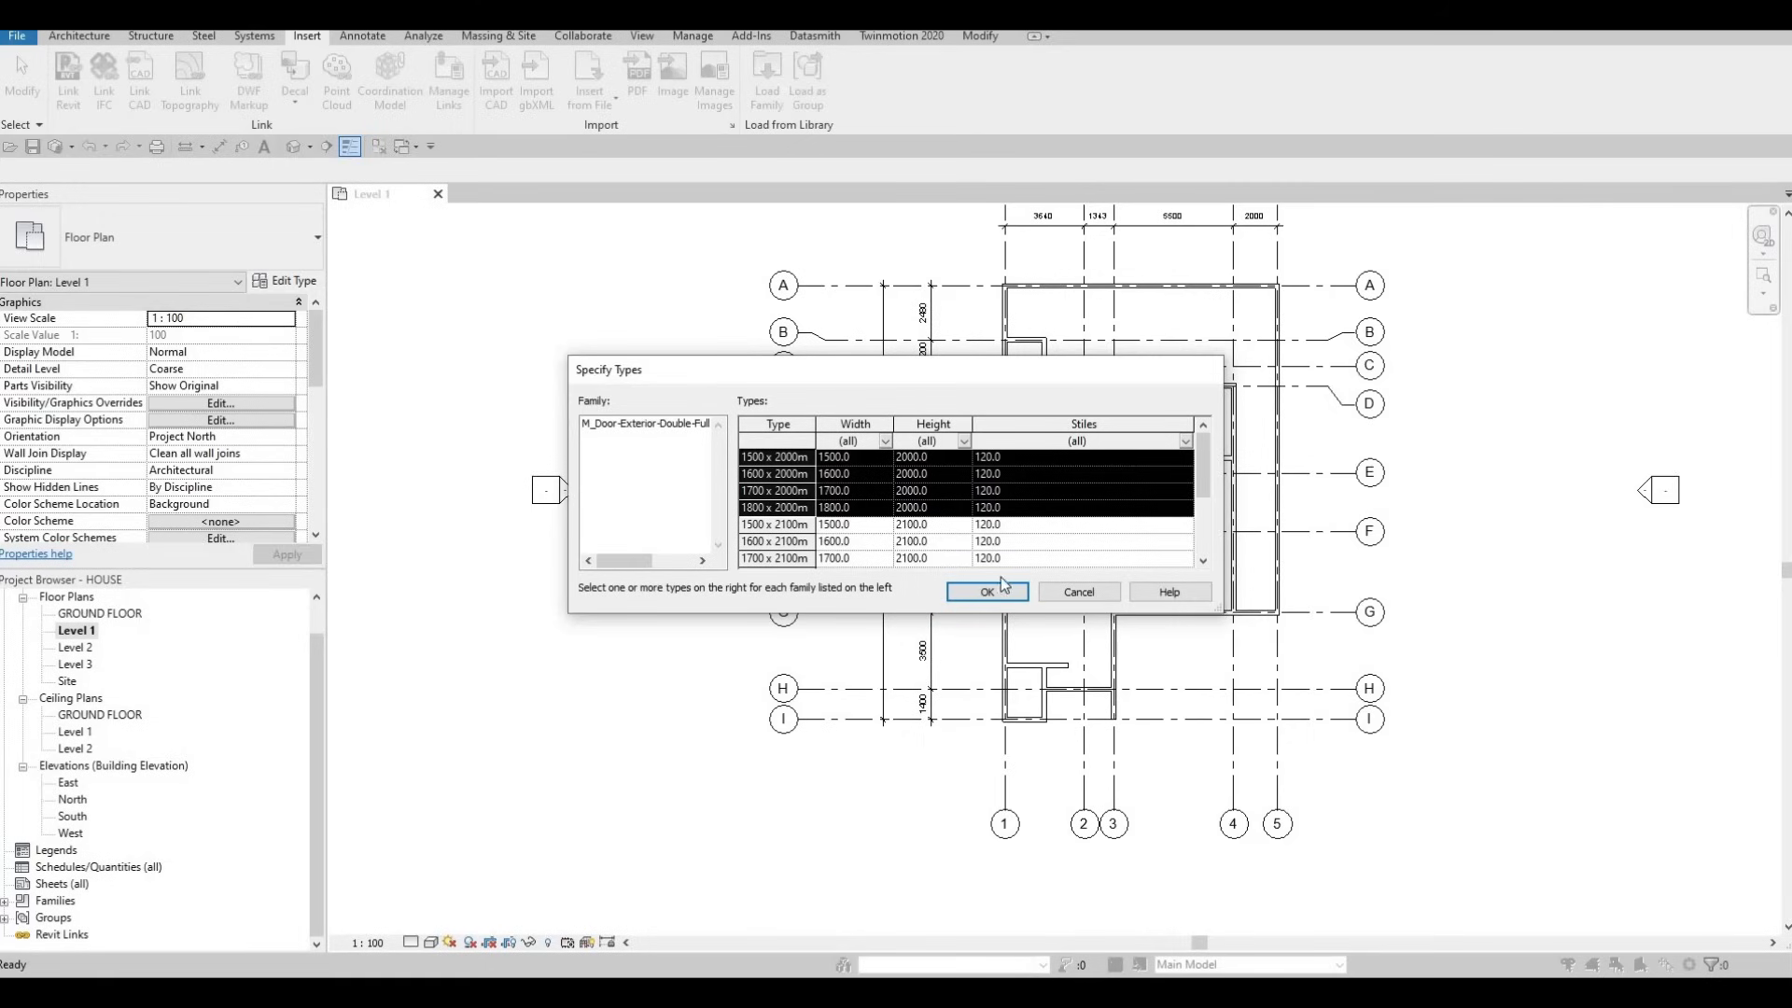
pyautogui.click(987, 593)
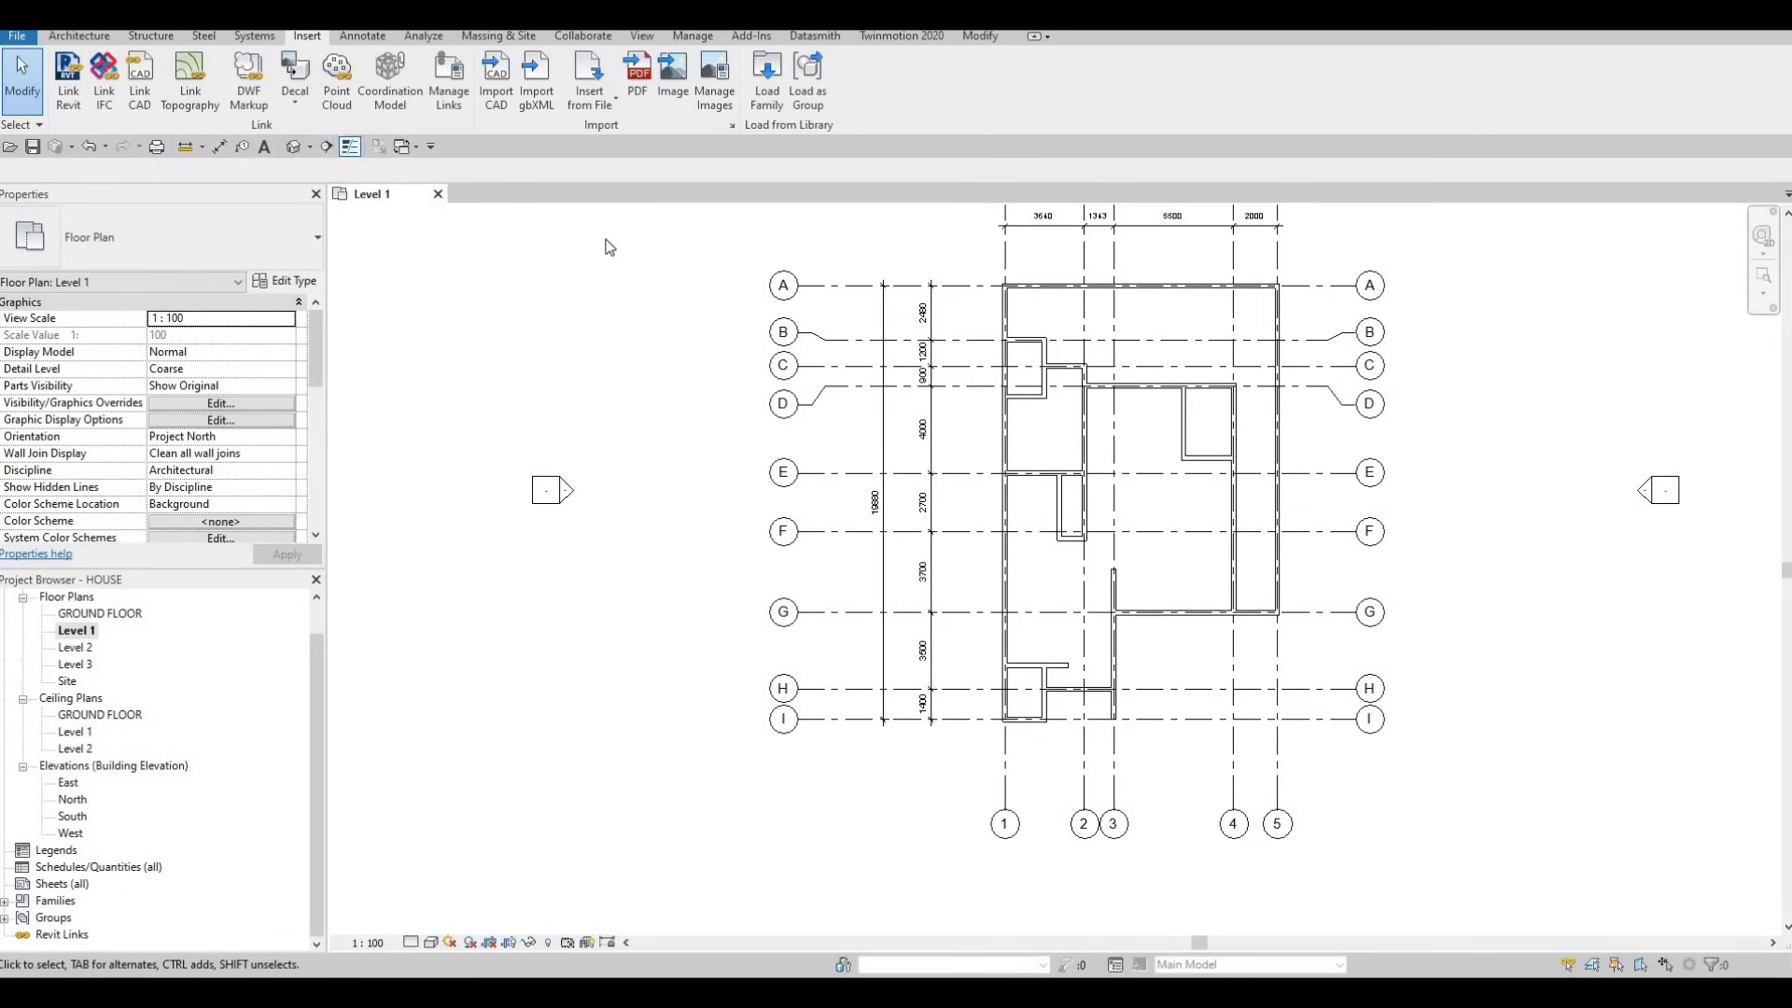
# Place the 1500 x 2000mm double glass door in the grid H wall, 1100 mm from grid 3, swinging inward.
pyautogui.click(79, 37)
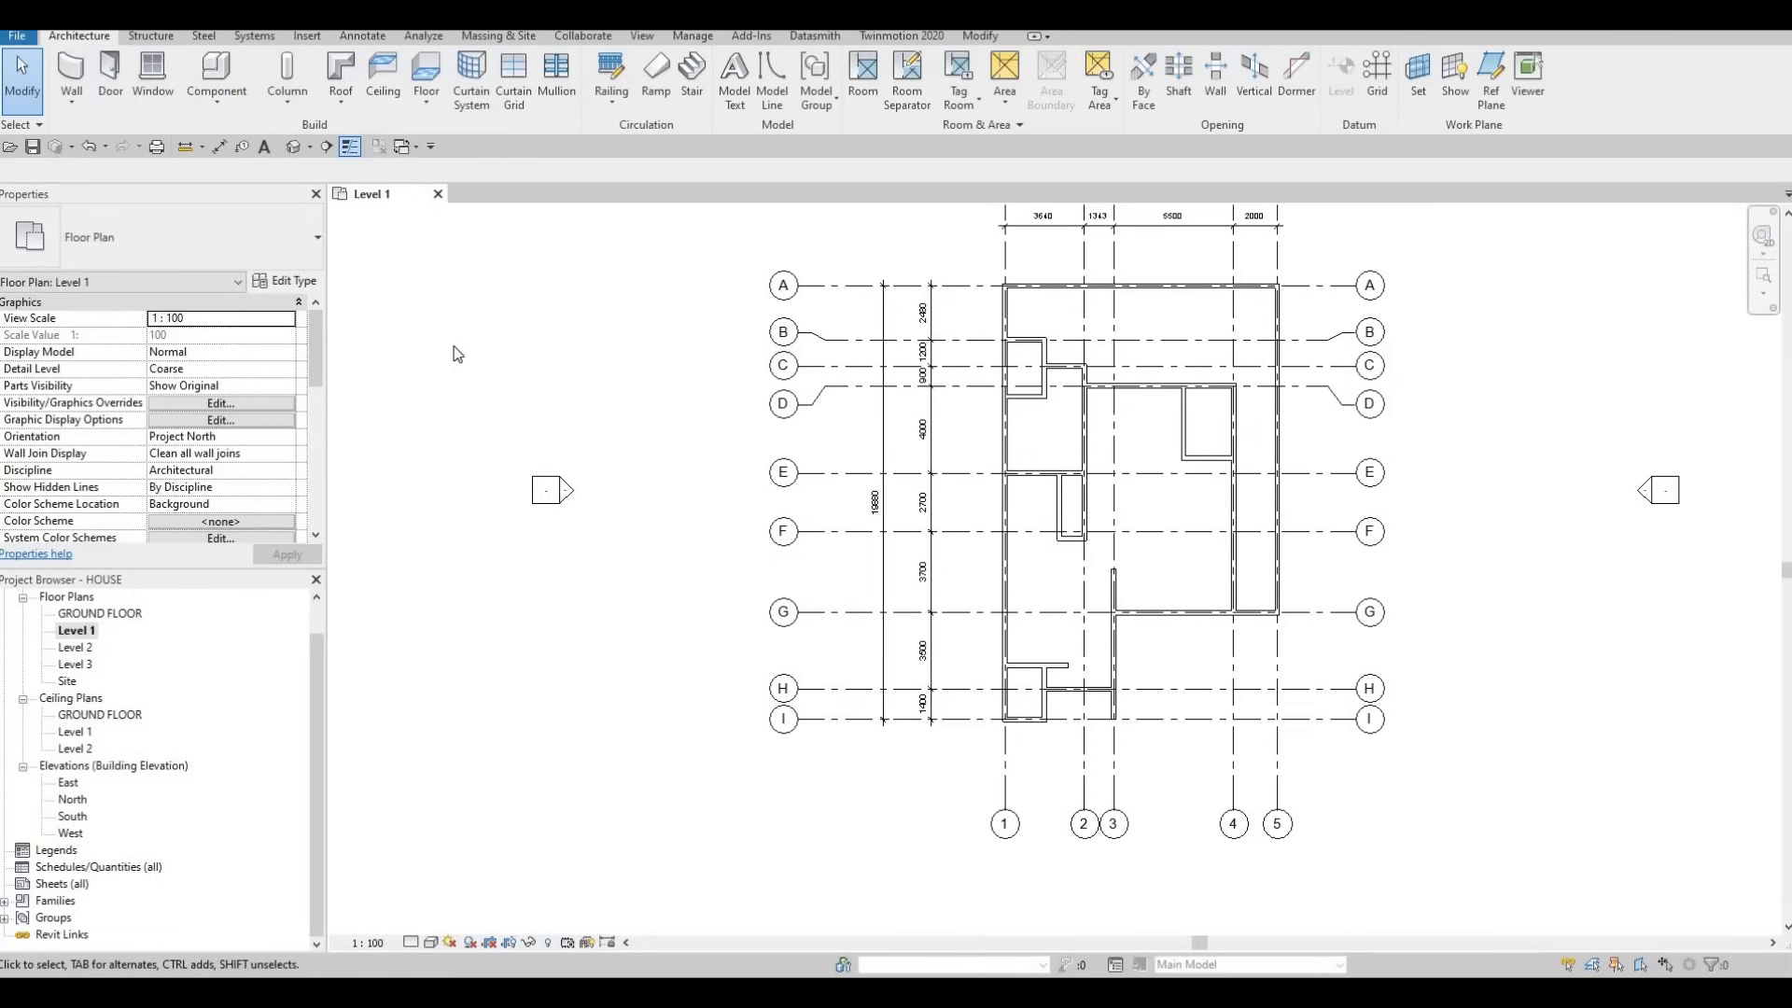
pyautogui.press('d')
pyautogui.press('r')
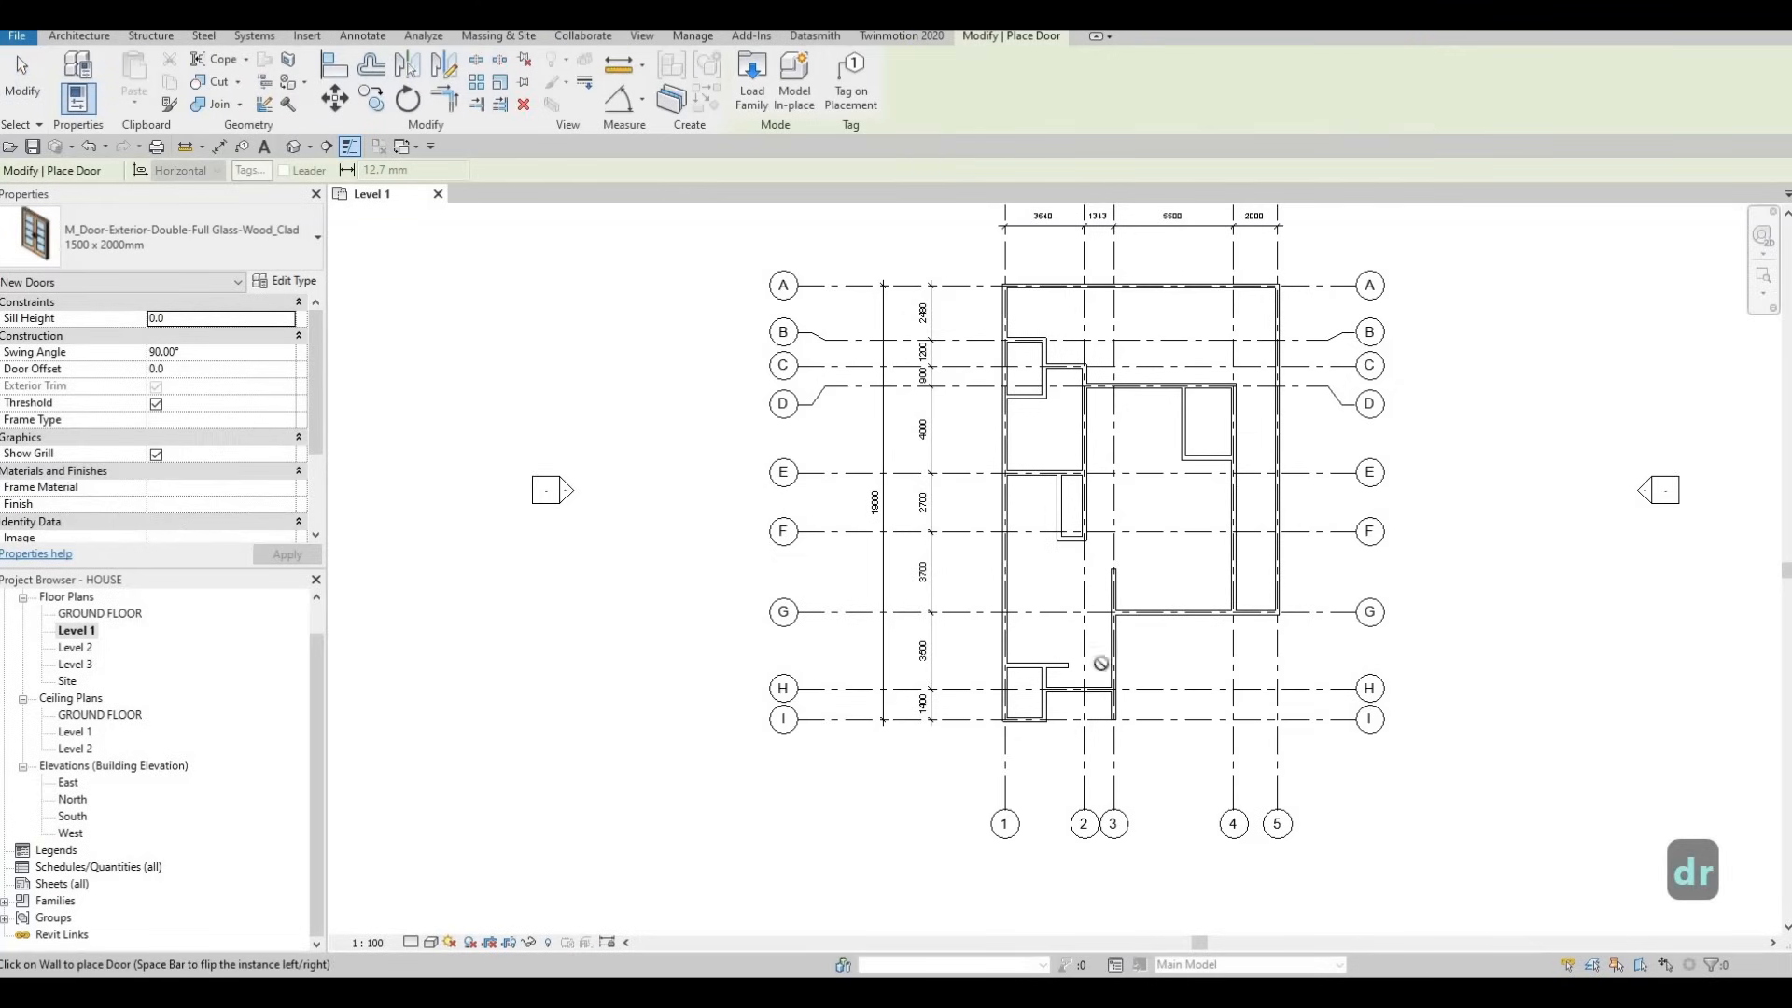
pyautogui.scroll(4, 1095, 673)
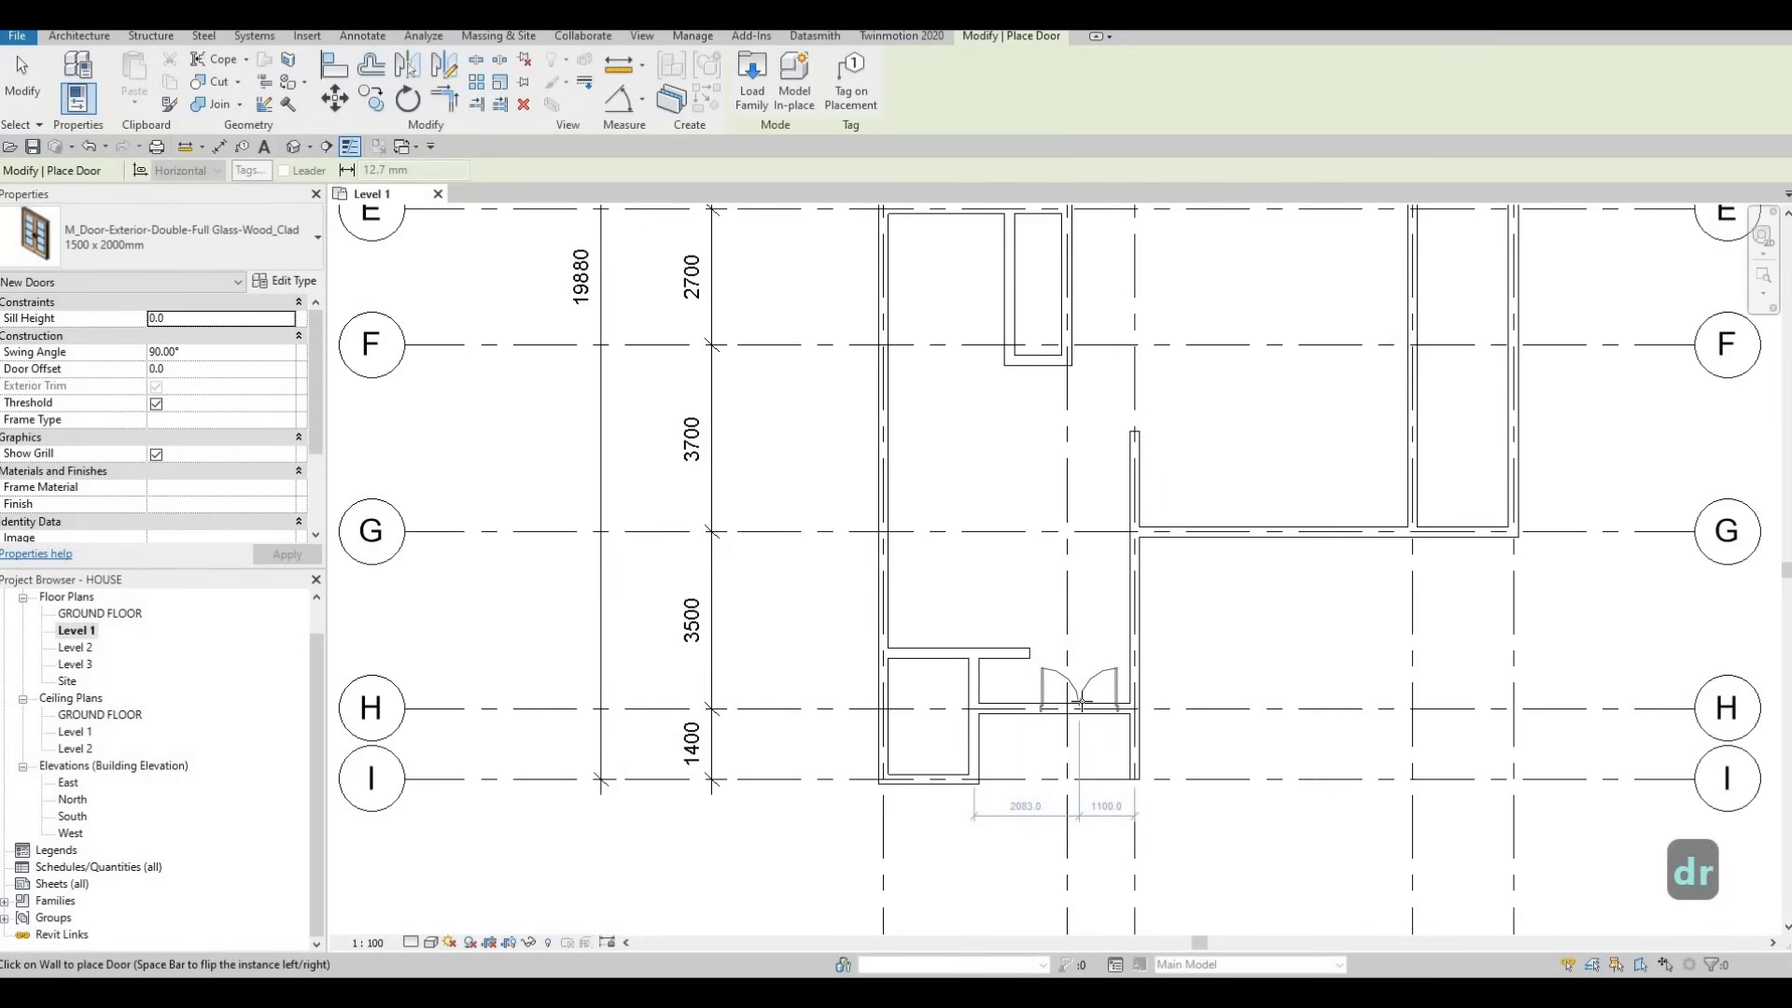
pyautogui.click(1080, 702)
pyautogui.click(1079, 710)
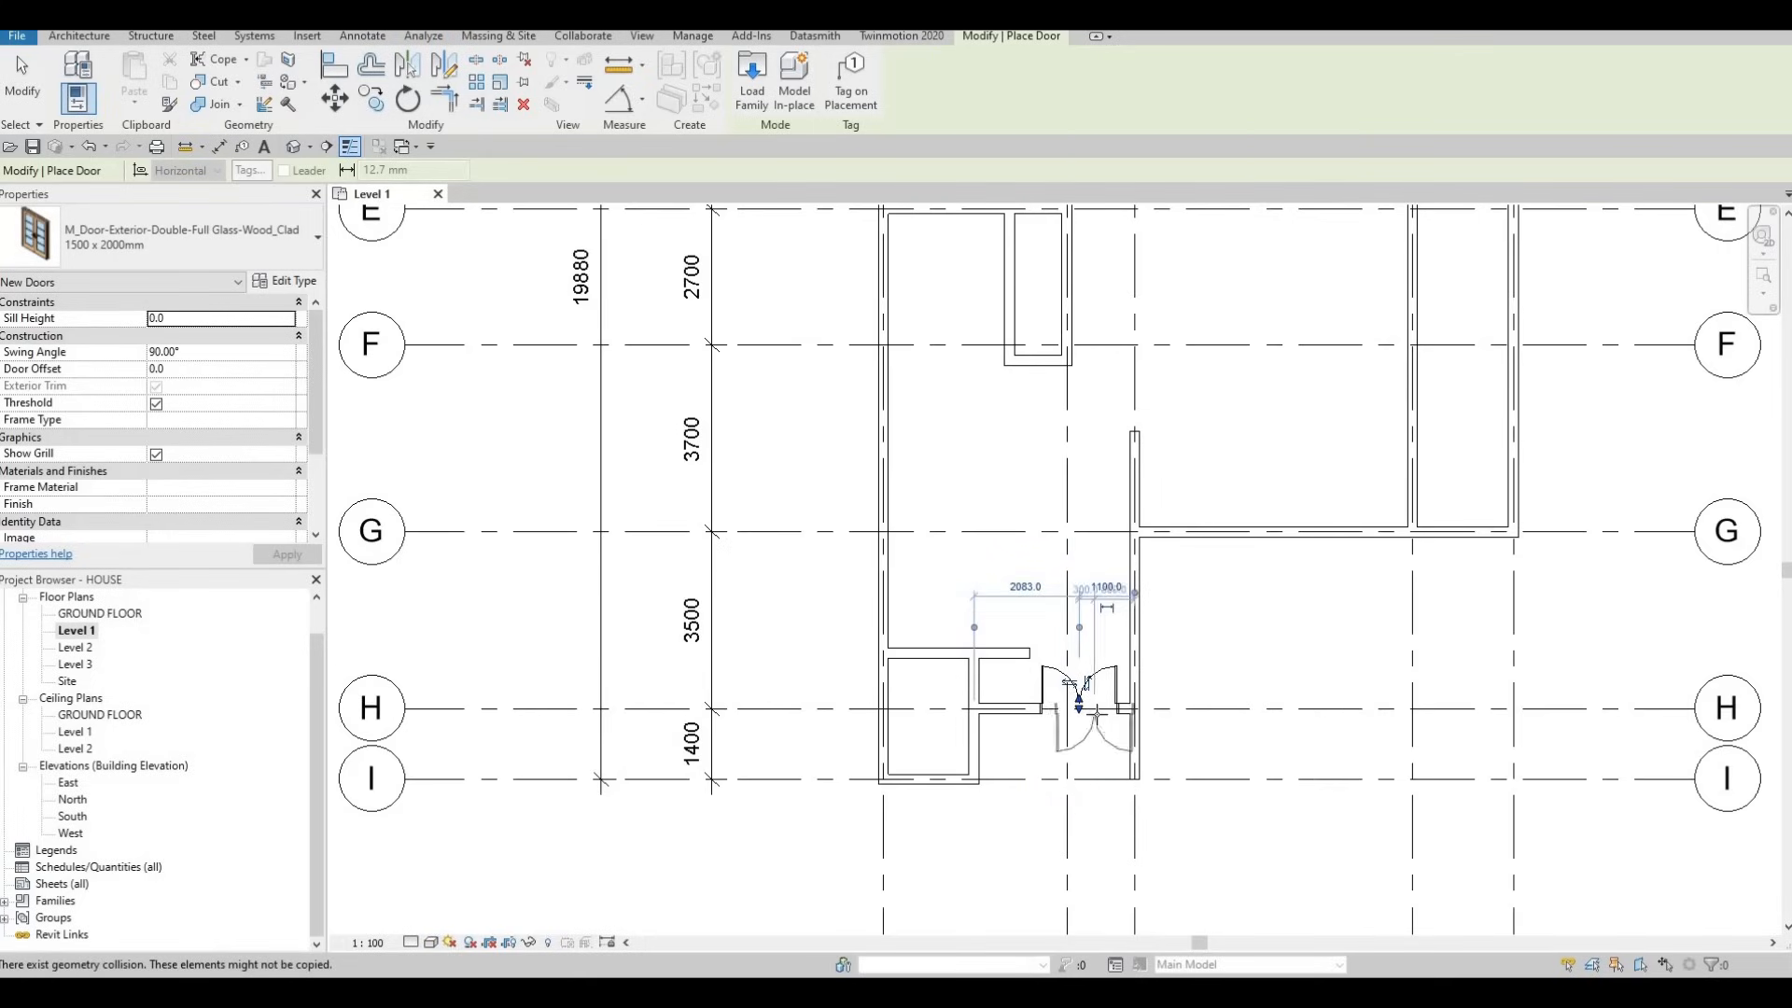
pyautogui.press('Escape')
pyautogui.press('Escape')
pyautogui.press('Escape')
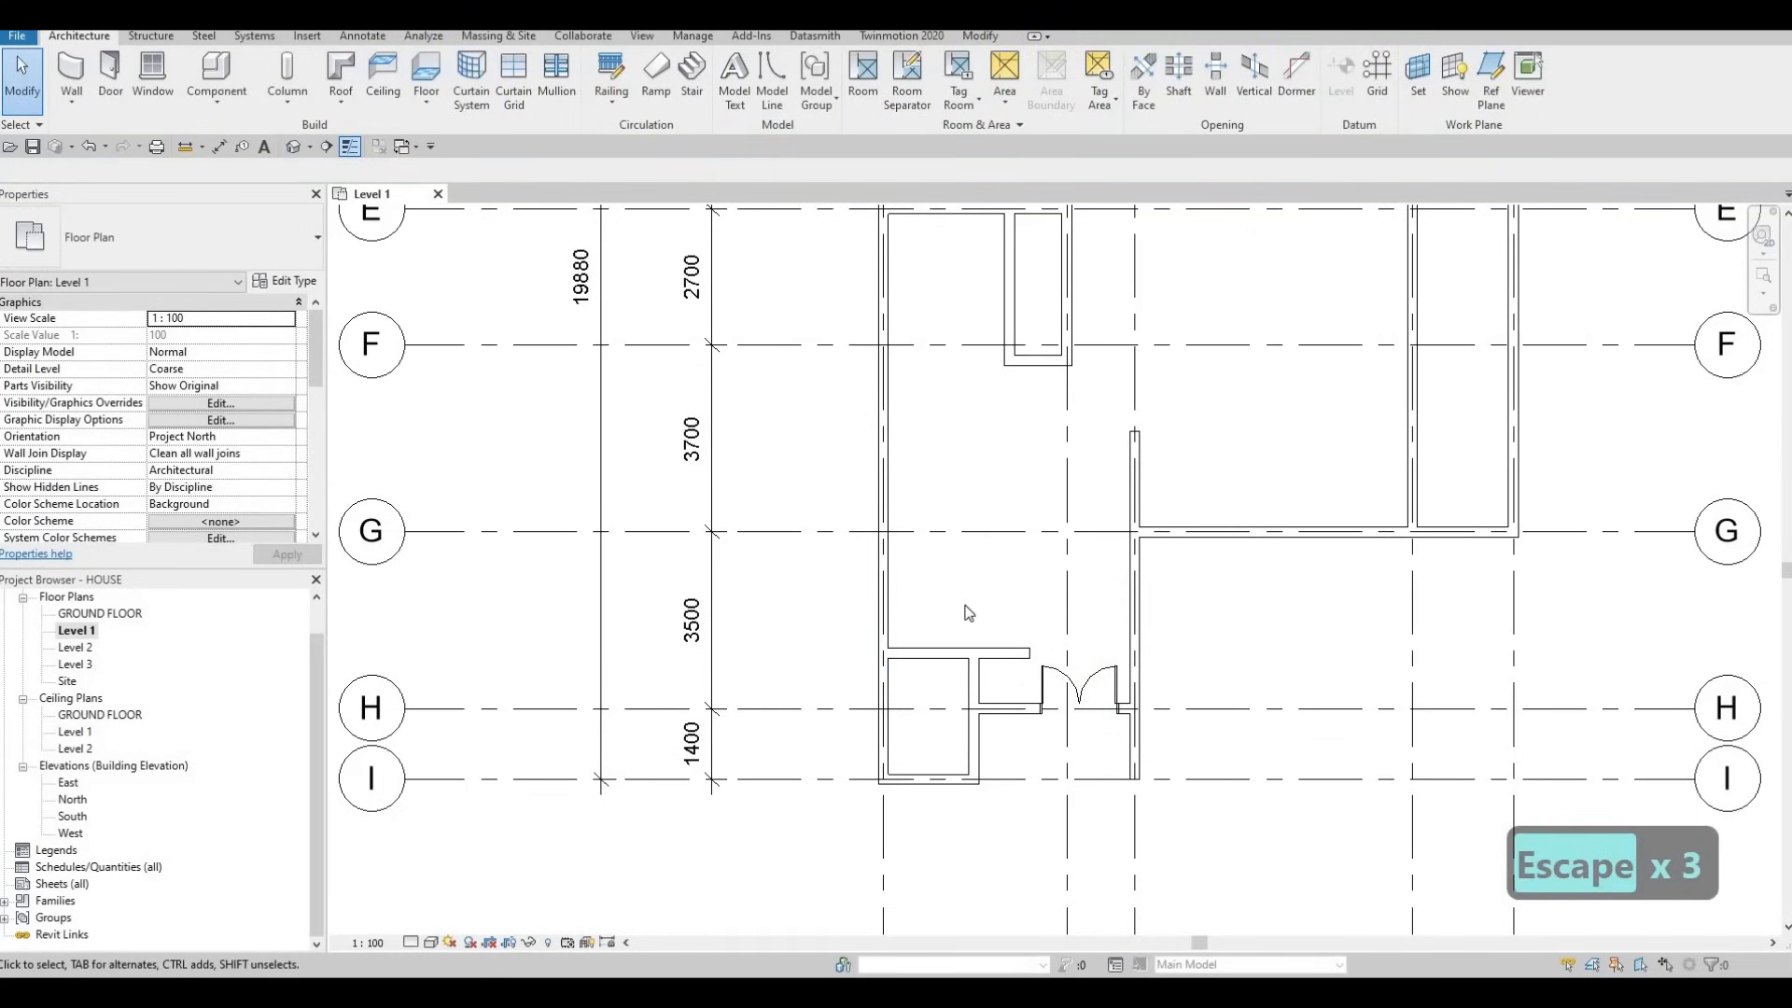
# Move the small room's horizontal interior wall above grid H up to 2000 mm below grid G.
pyautogui.moveTo(970, 623); pyautogui.dragTo(964, 605, button='middle')
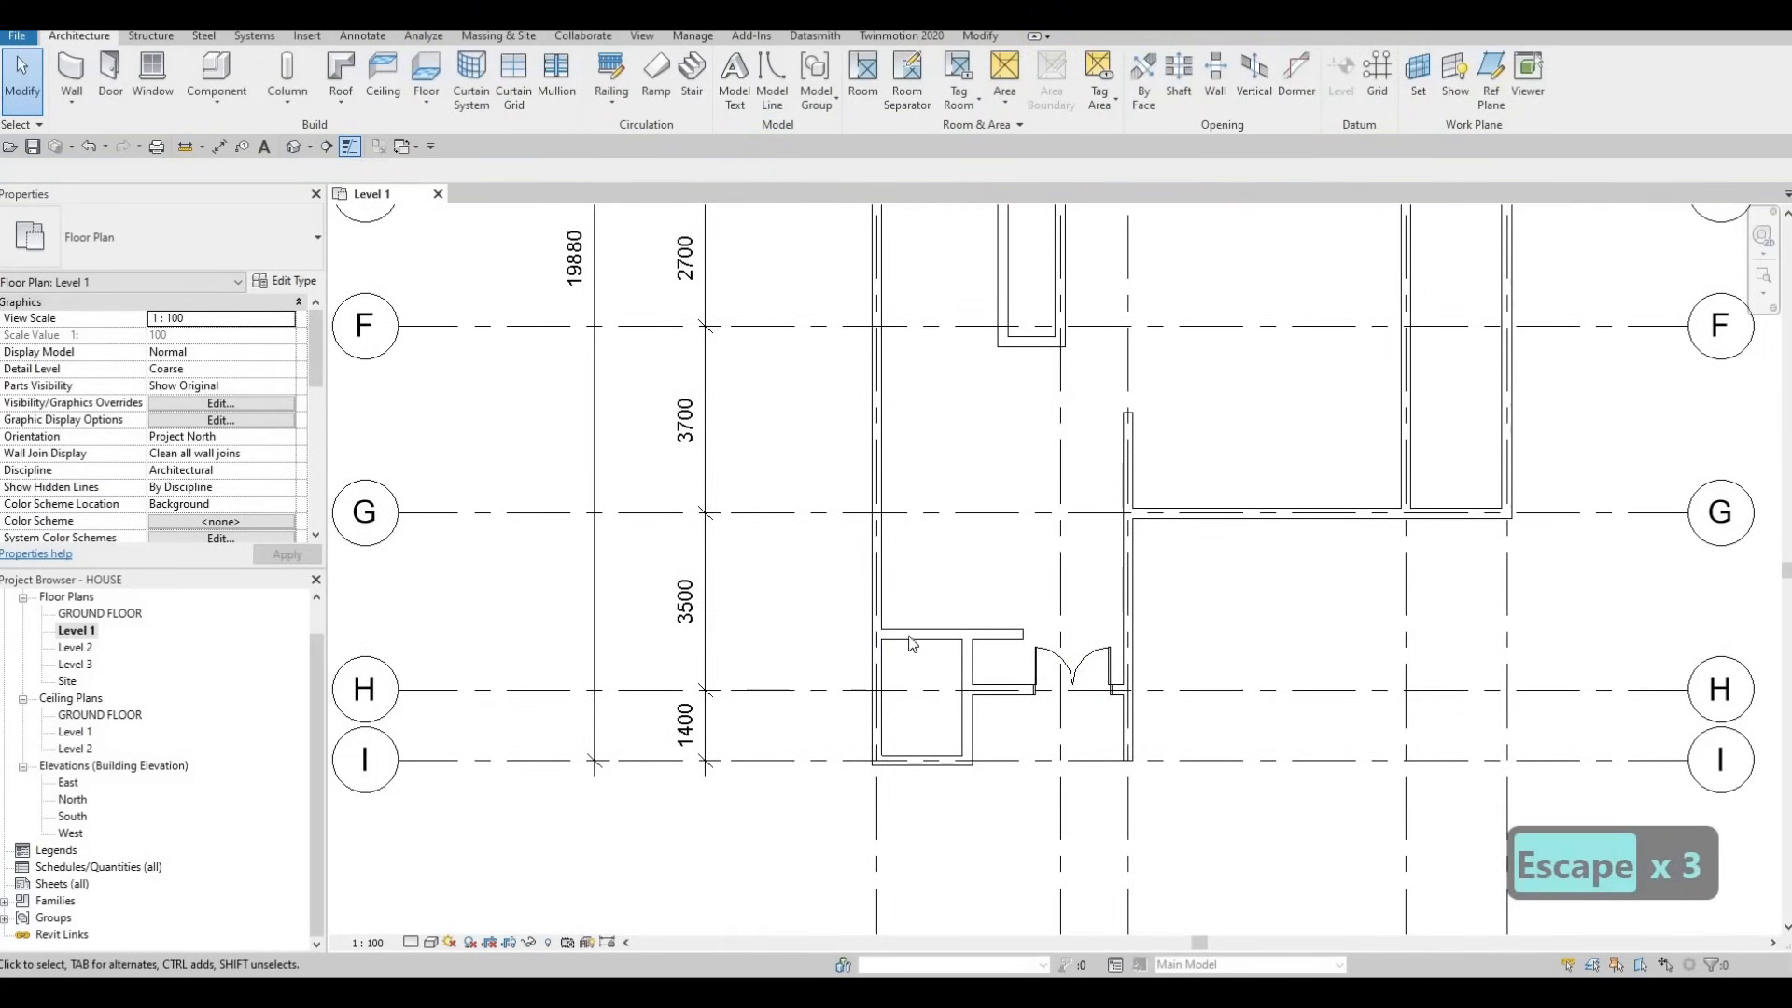
pyautogui.click(905, 635)
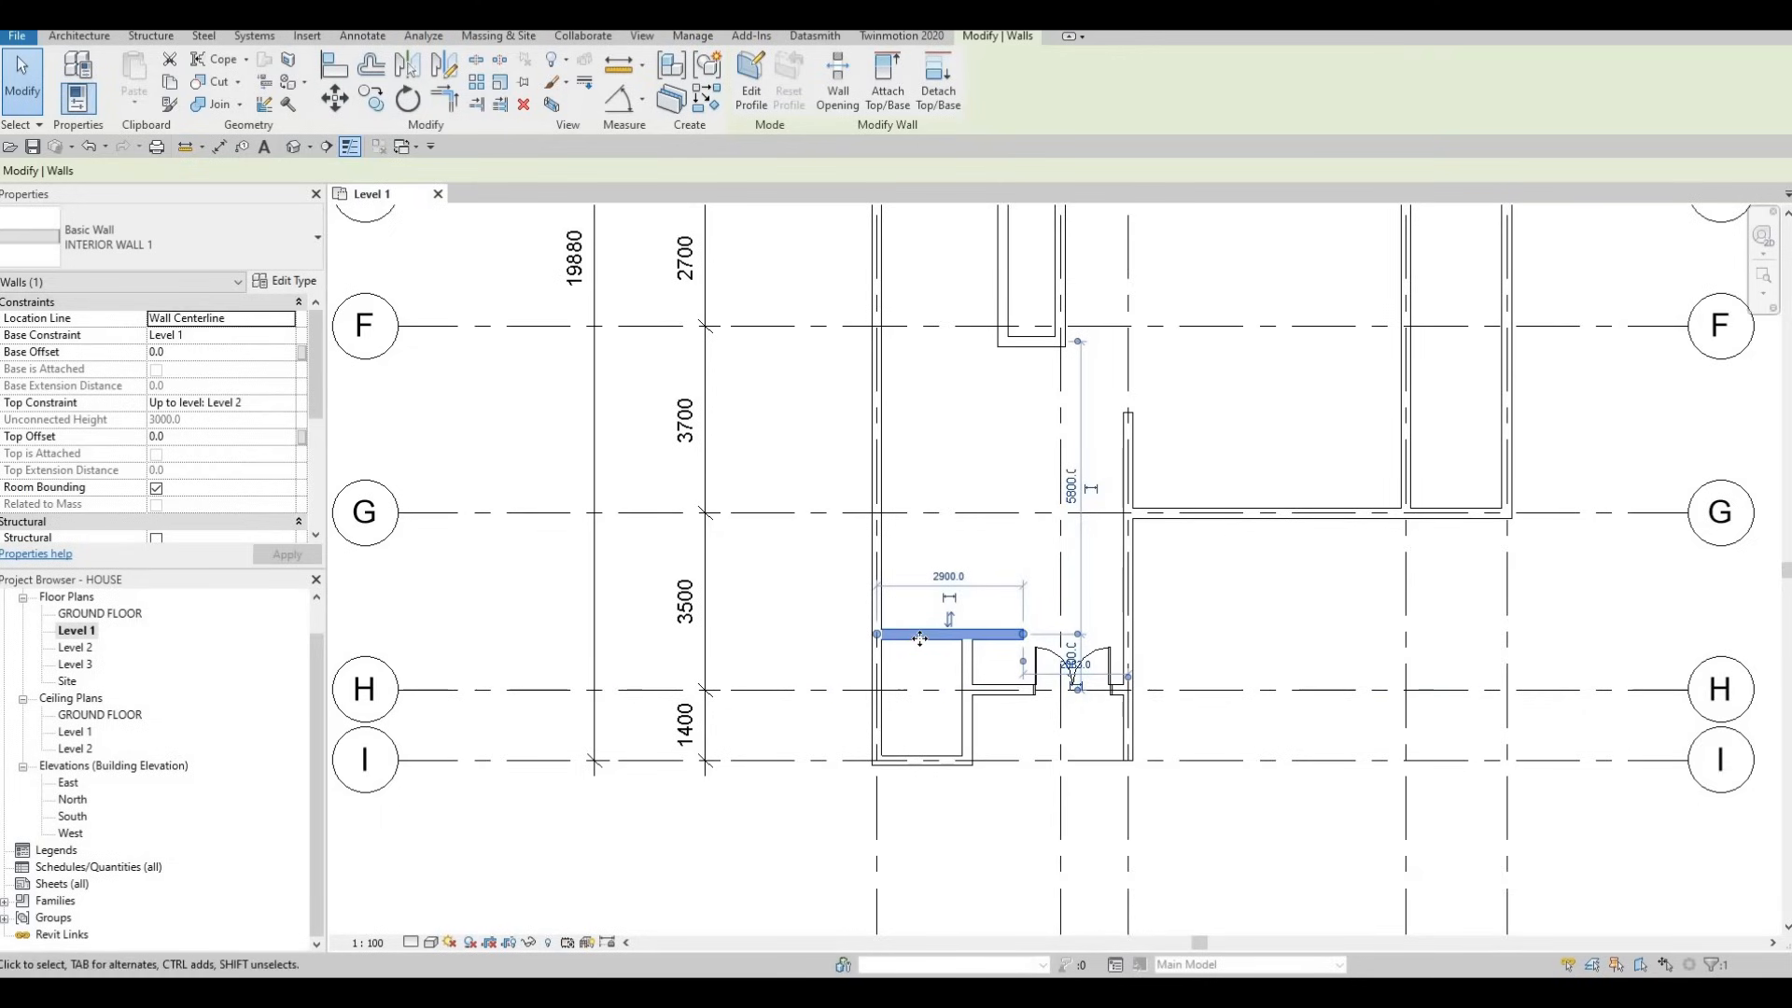
pyautogui.scroll(2, 924, 634)
pyautogui.press('Escape')
pyautogui.press('Escape')
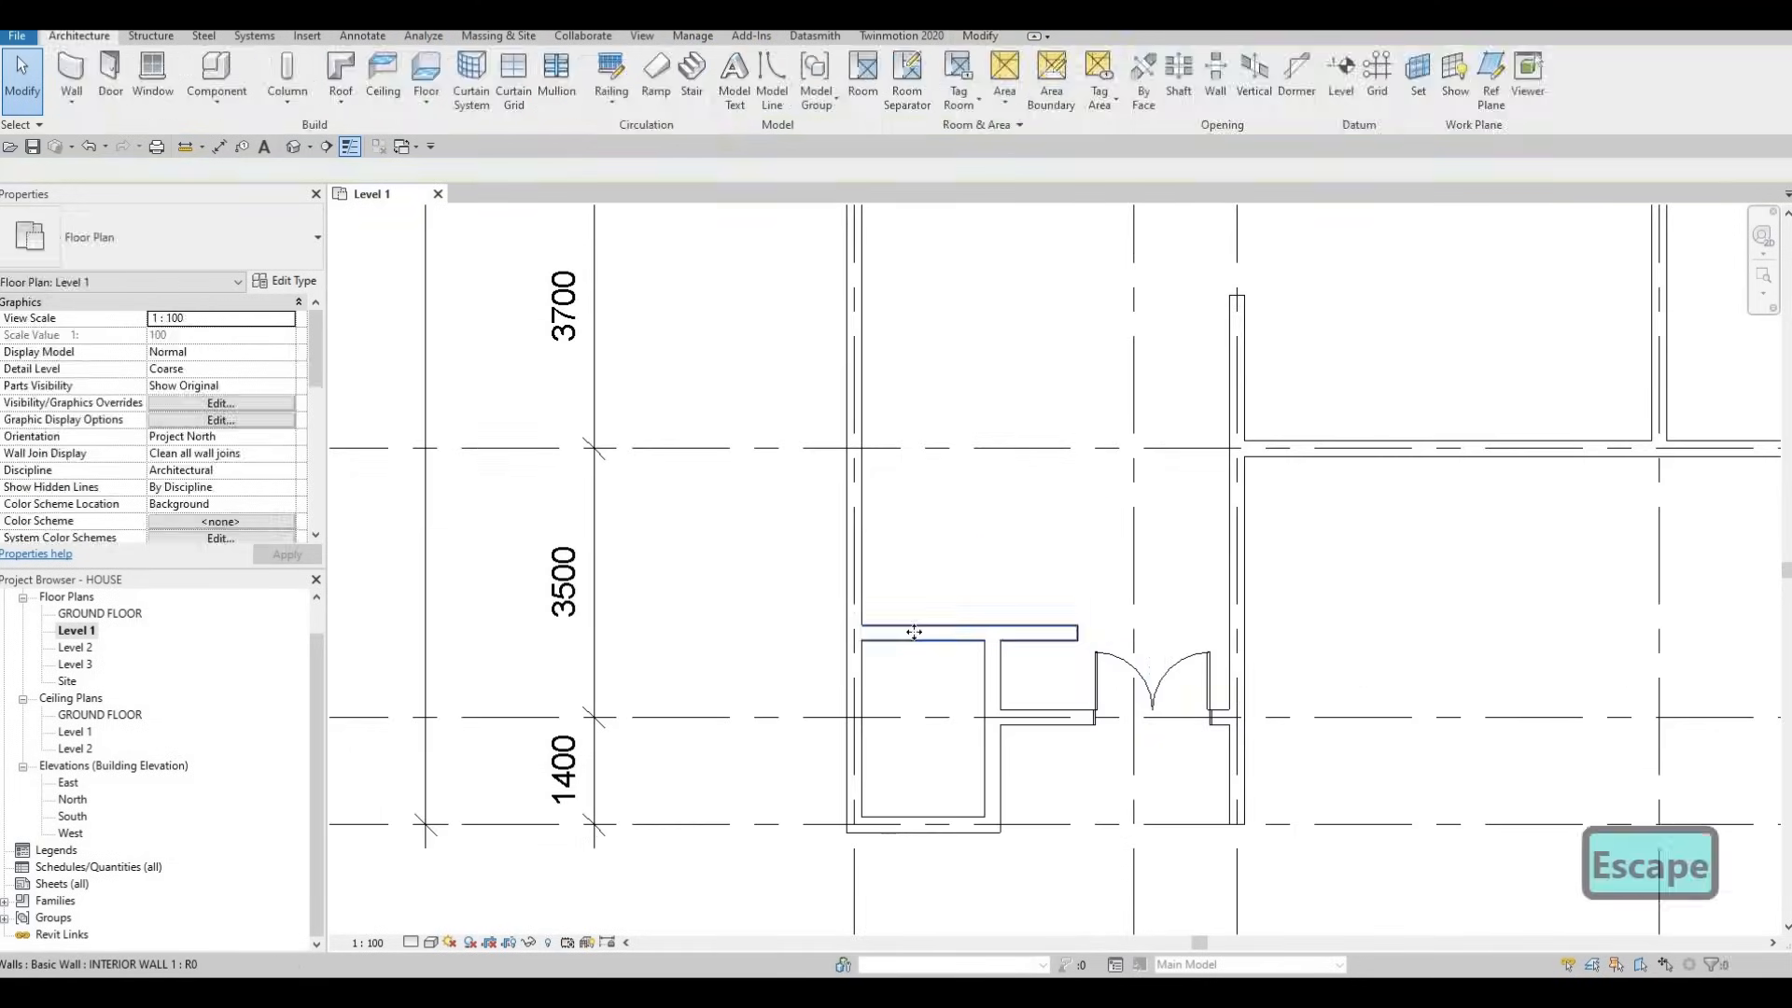
pyautogui.click(912, 632)
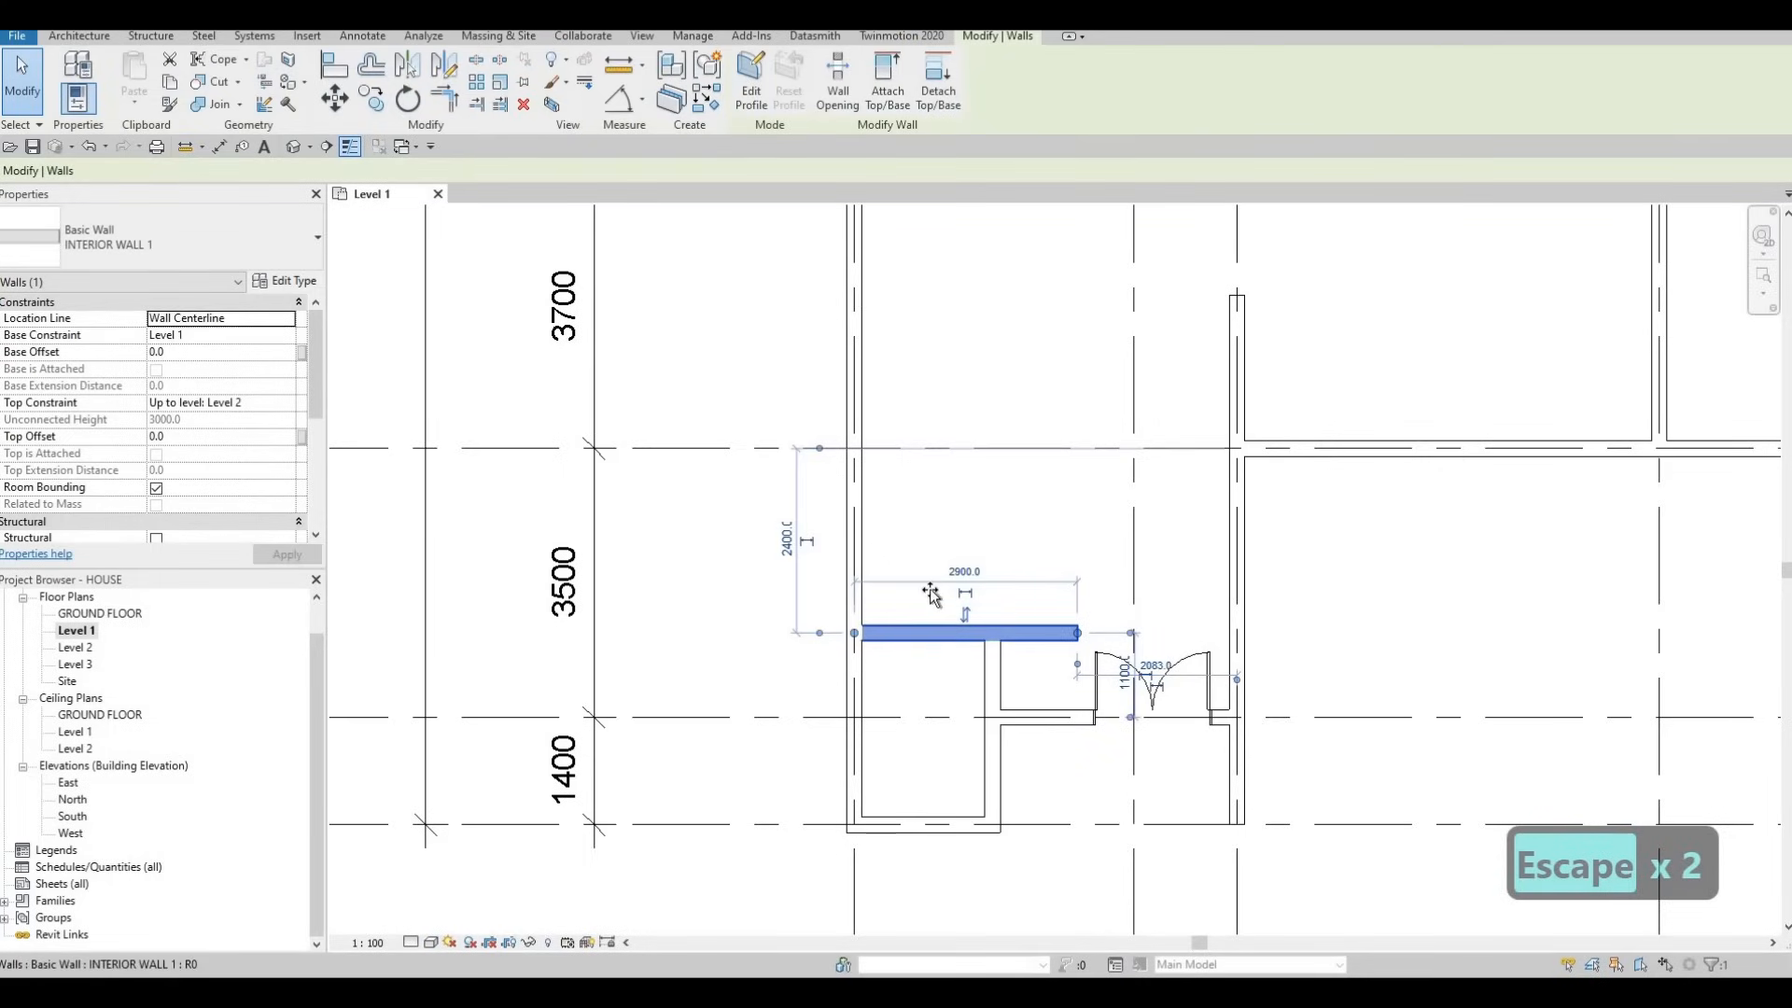
pyautogui.moveTo(931, 635); pyautogui.dragTo(931, 590)
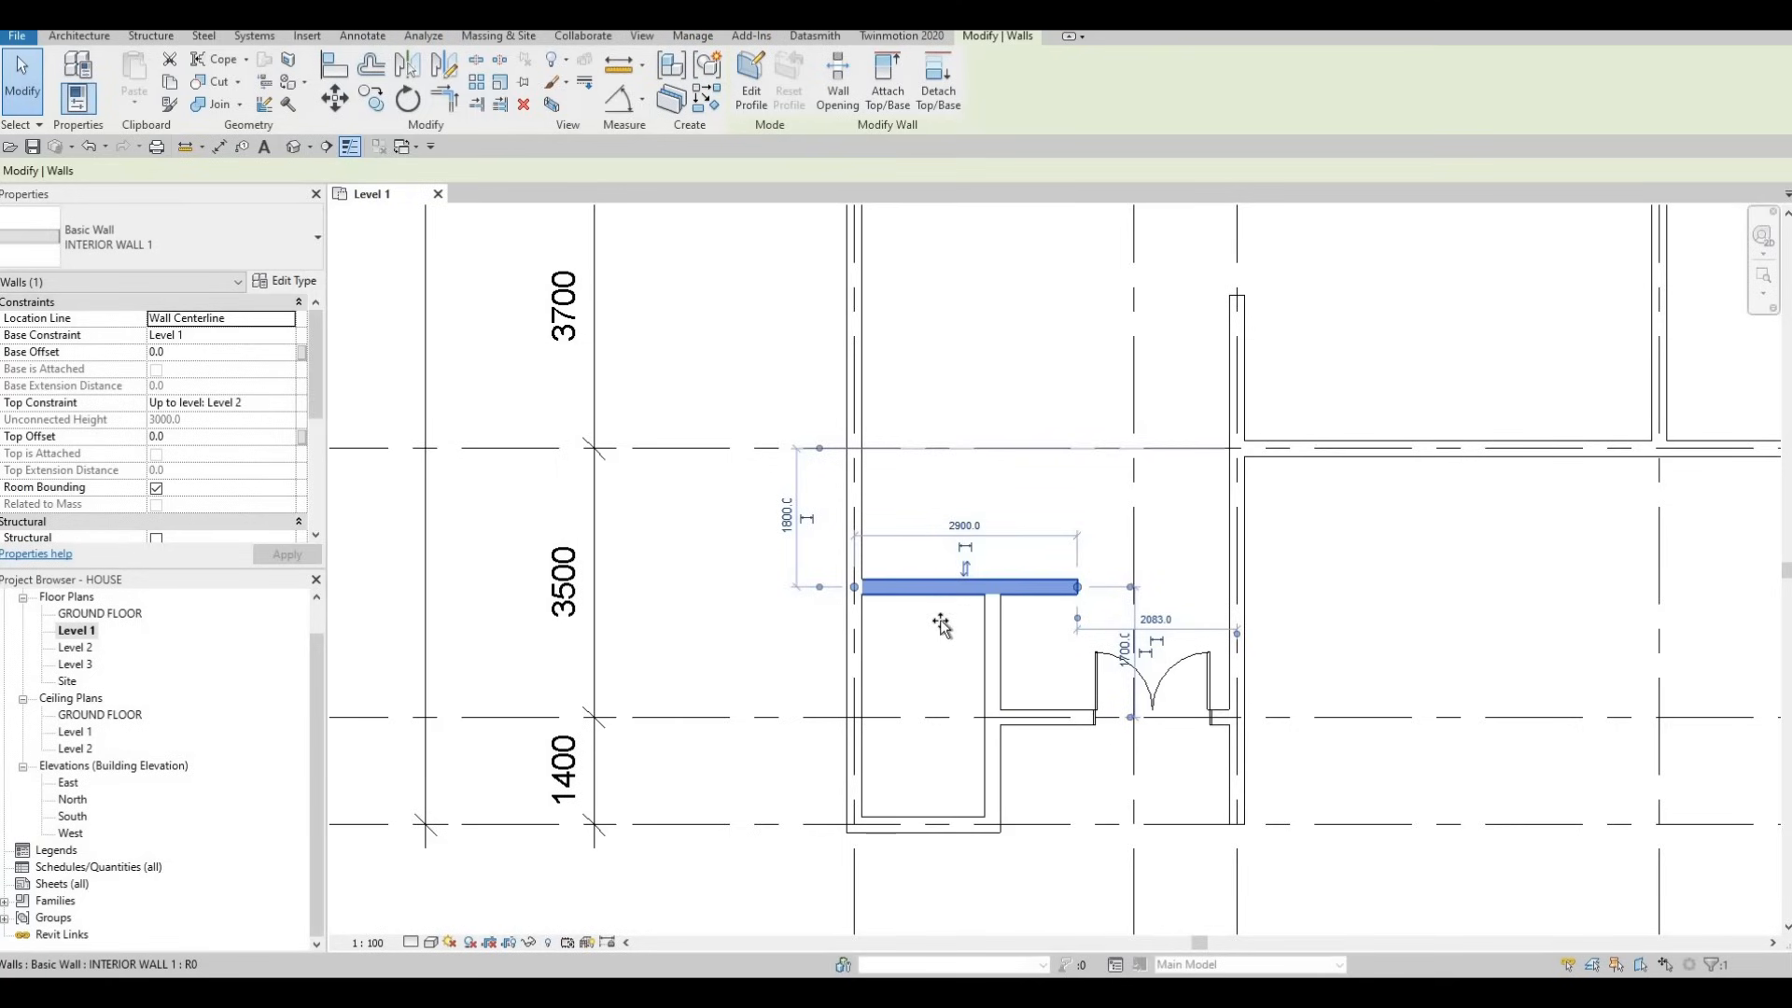
pyautogui.moveTo(940, 607); pyautogui.dragTo(941, 622)
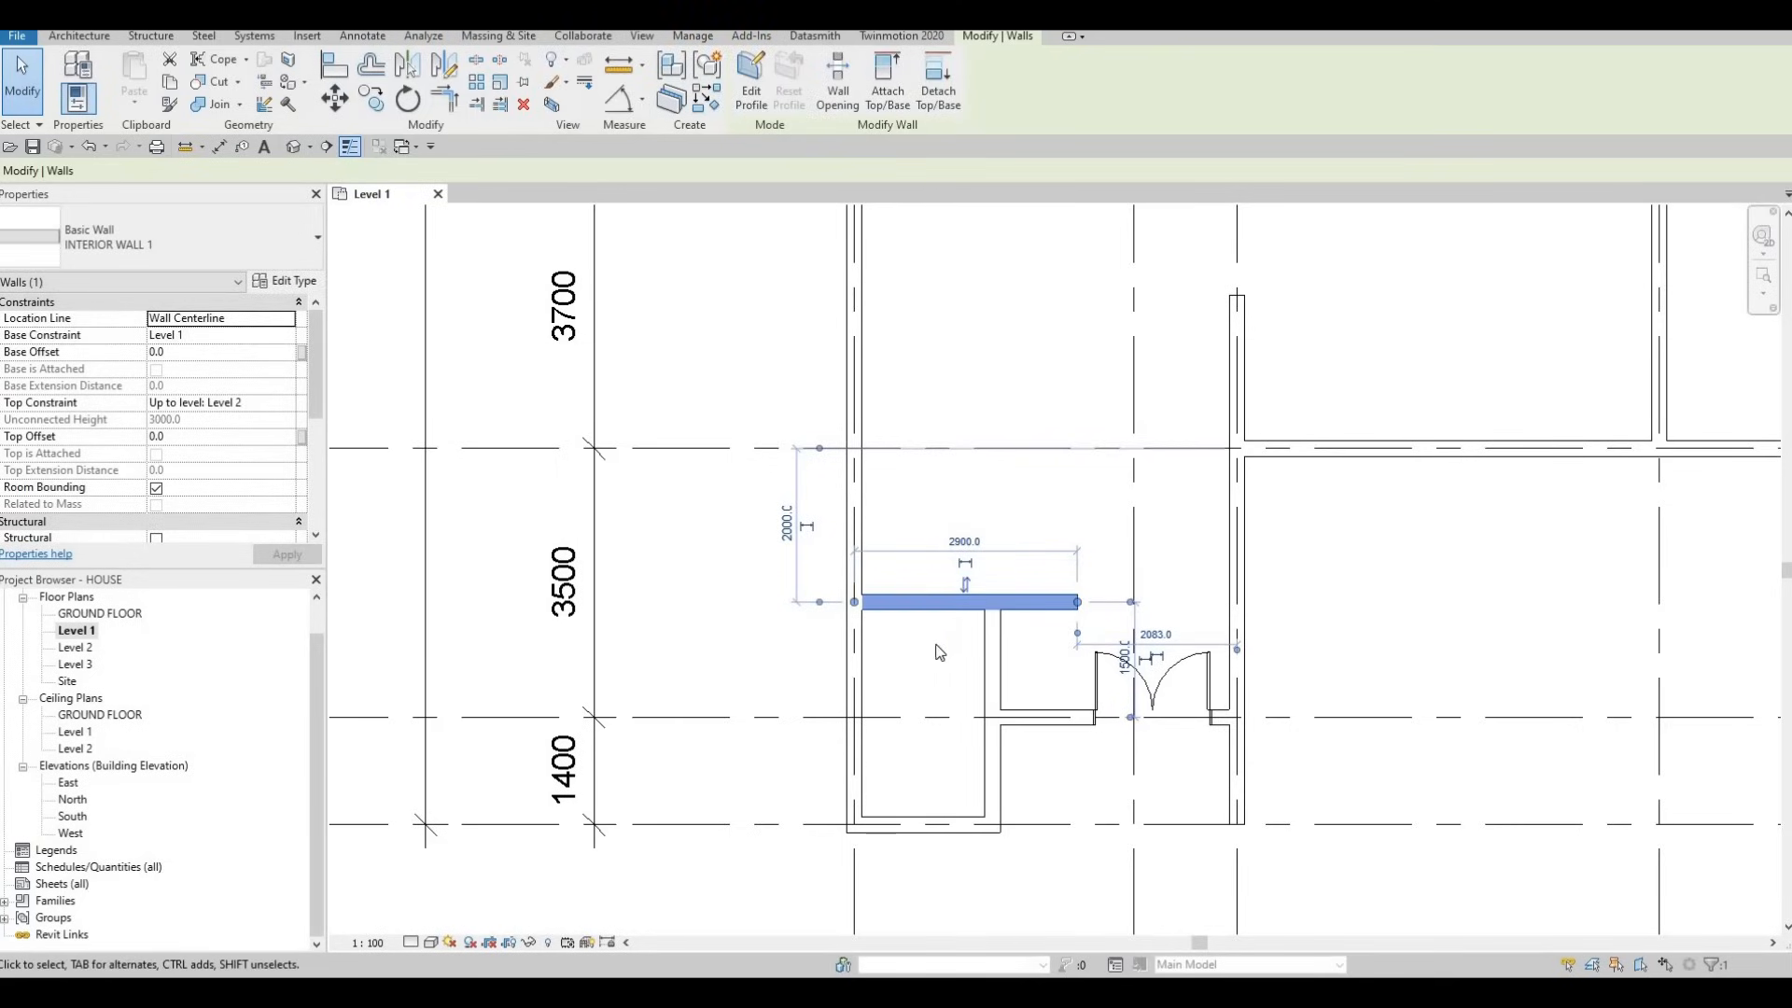
pyautogui.press('Escape')
pyautogui.press('Escape')
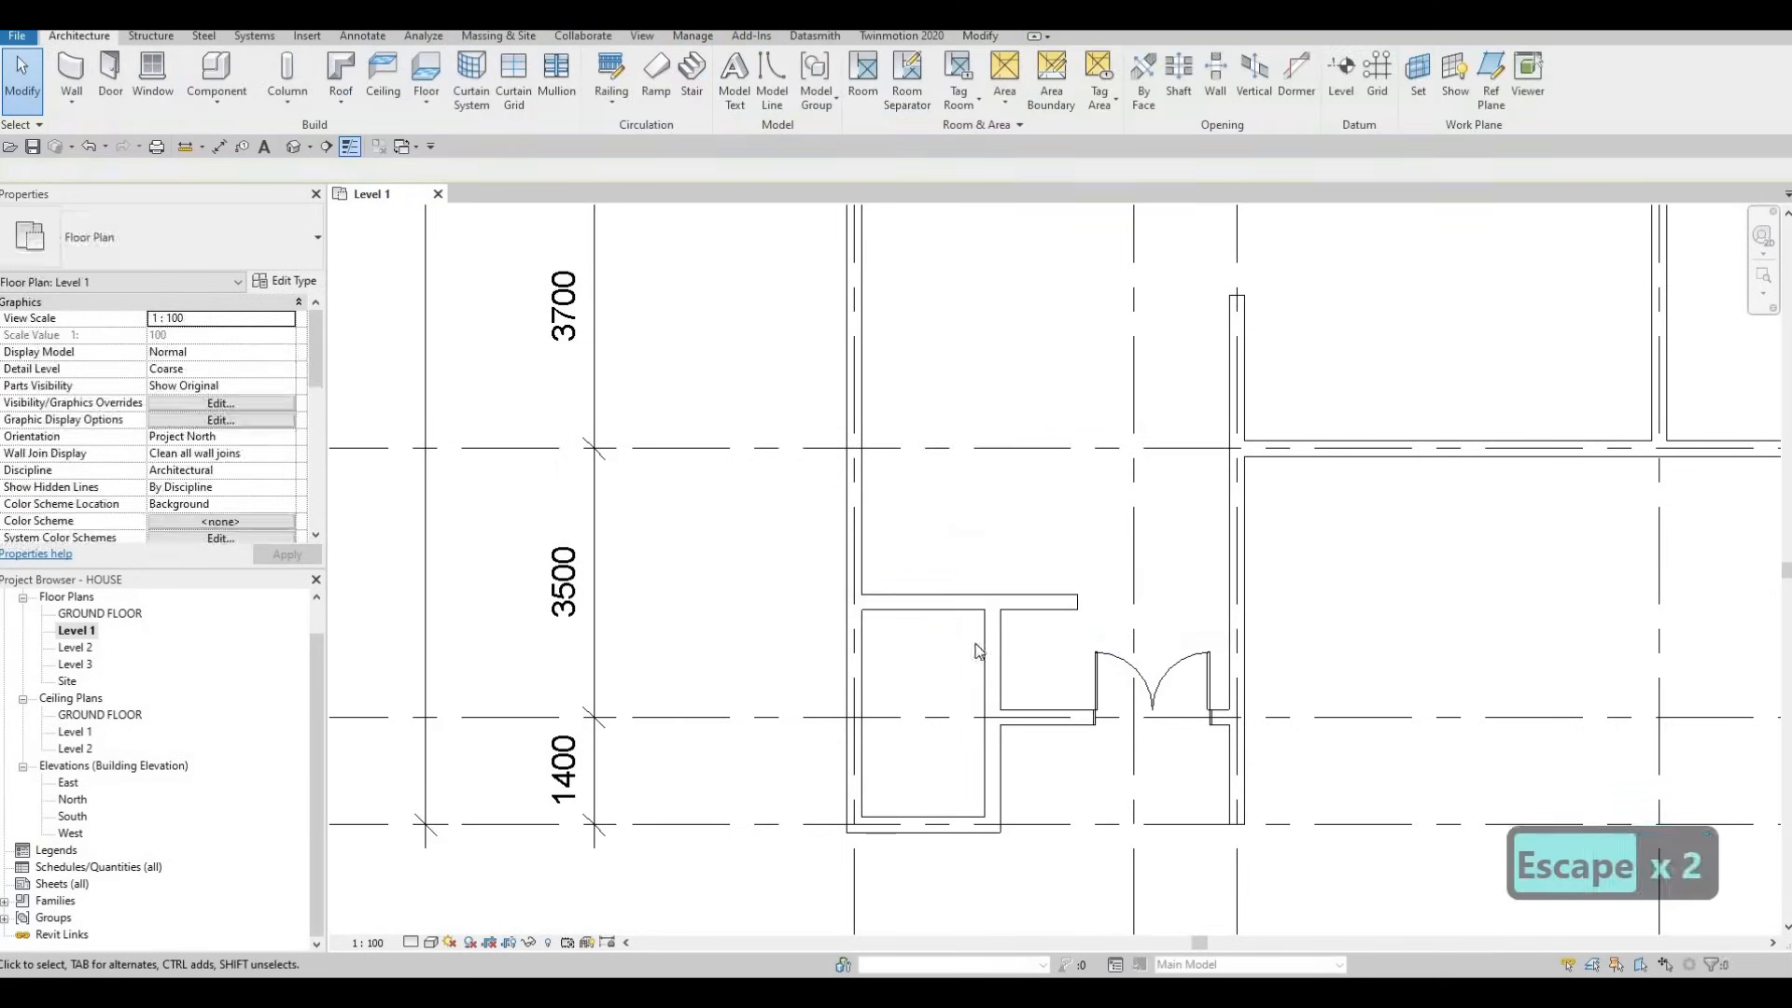
# Move the small room's horizontal interior wall down to 2300 mm below grid G and shorten it to 2300 mm.
pyautogui.moveTo(976, 689); pyautogui.dragTo(995, 665, button='middle')
pyautogui.click(993, 665)
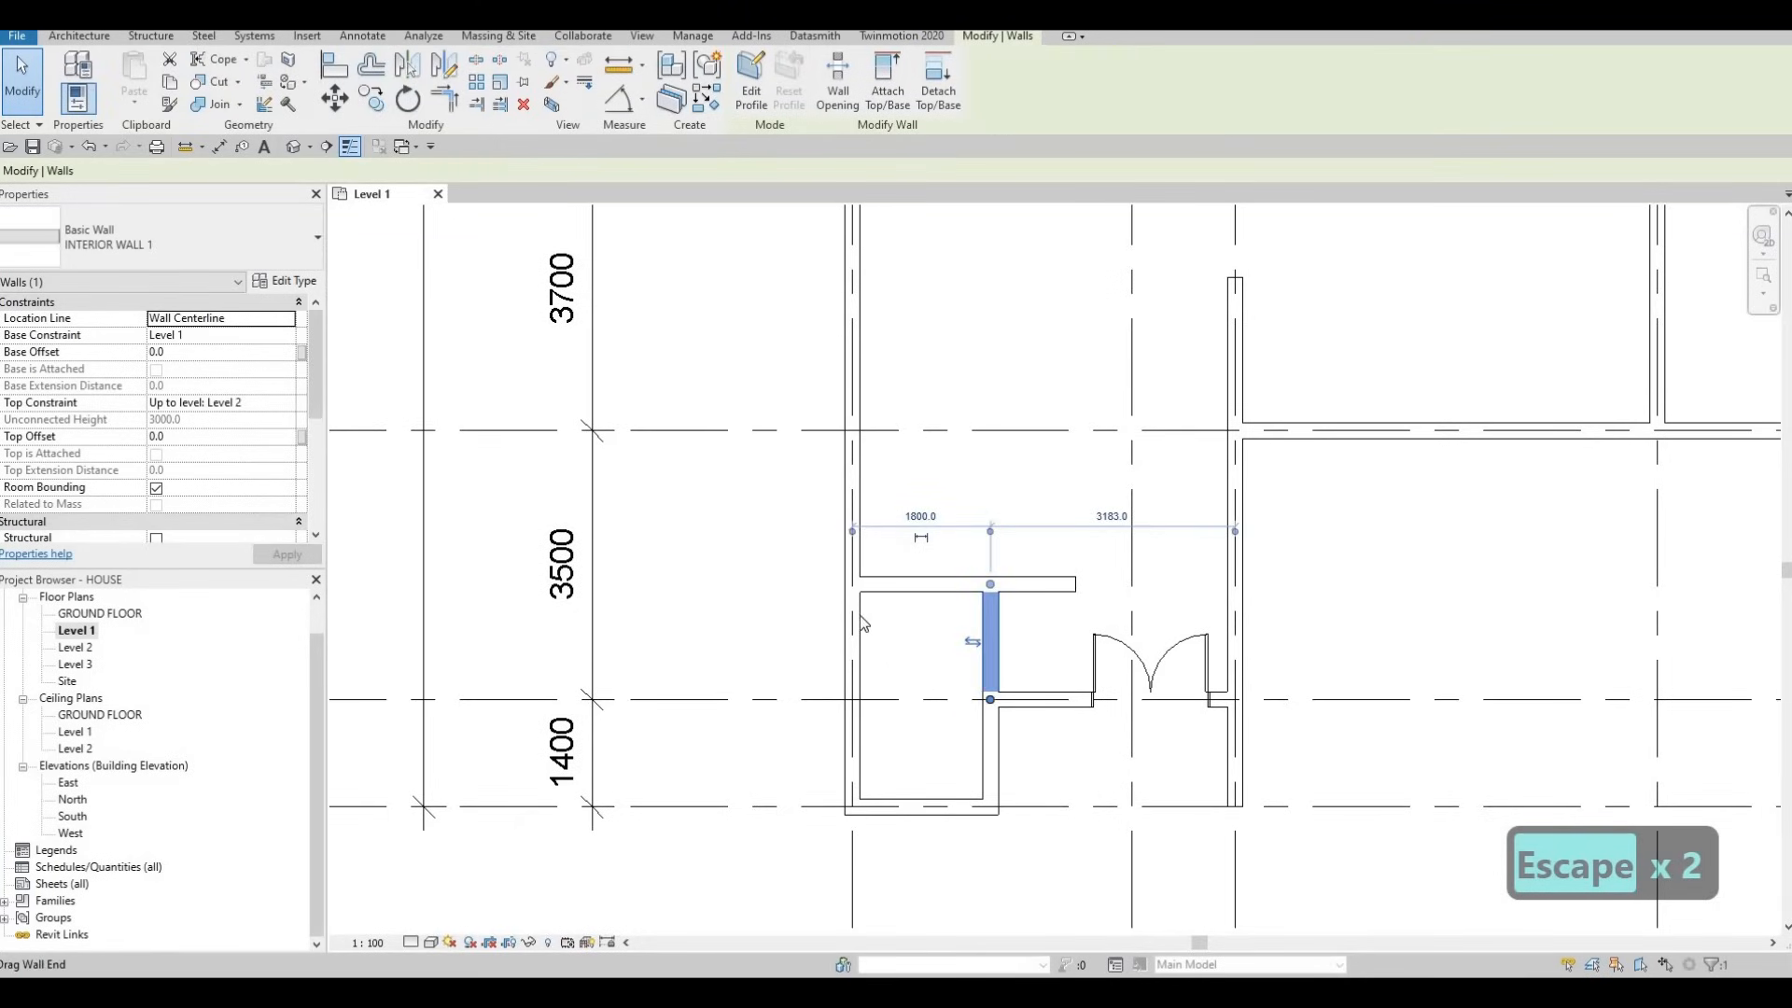
pyautogui.press('Escape')
pyautogui.press('Escape')
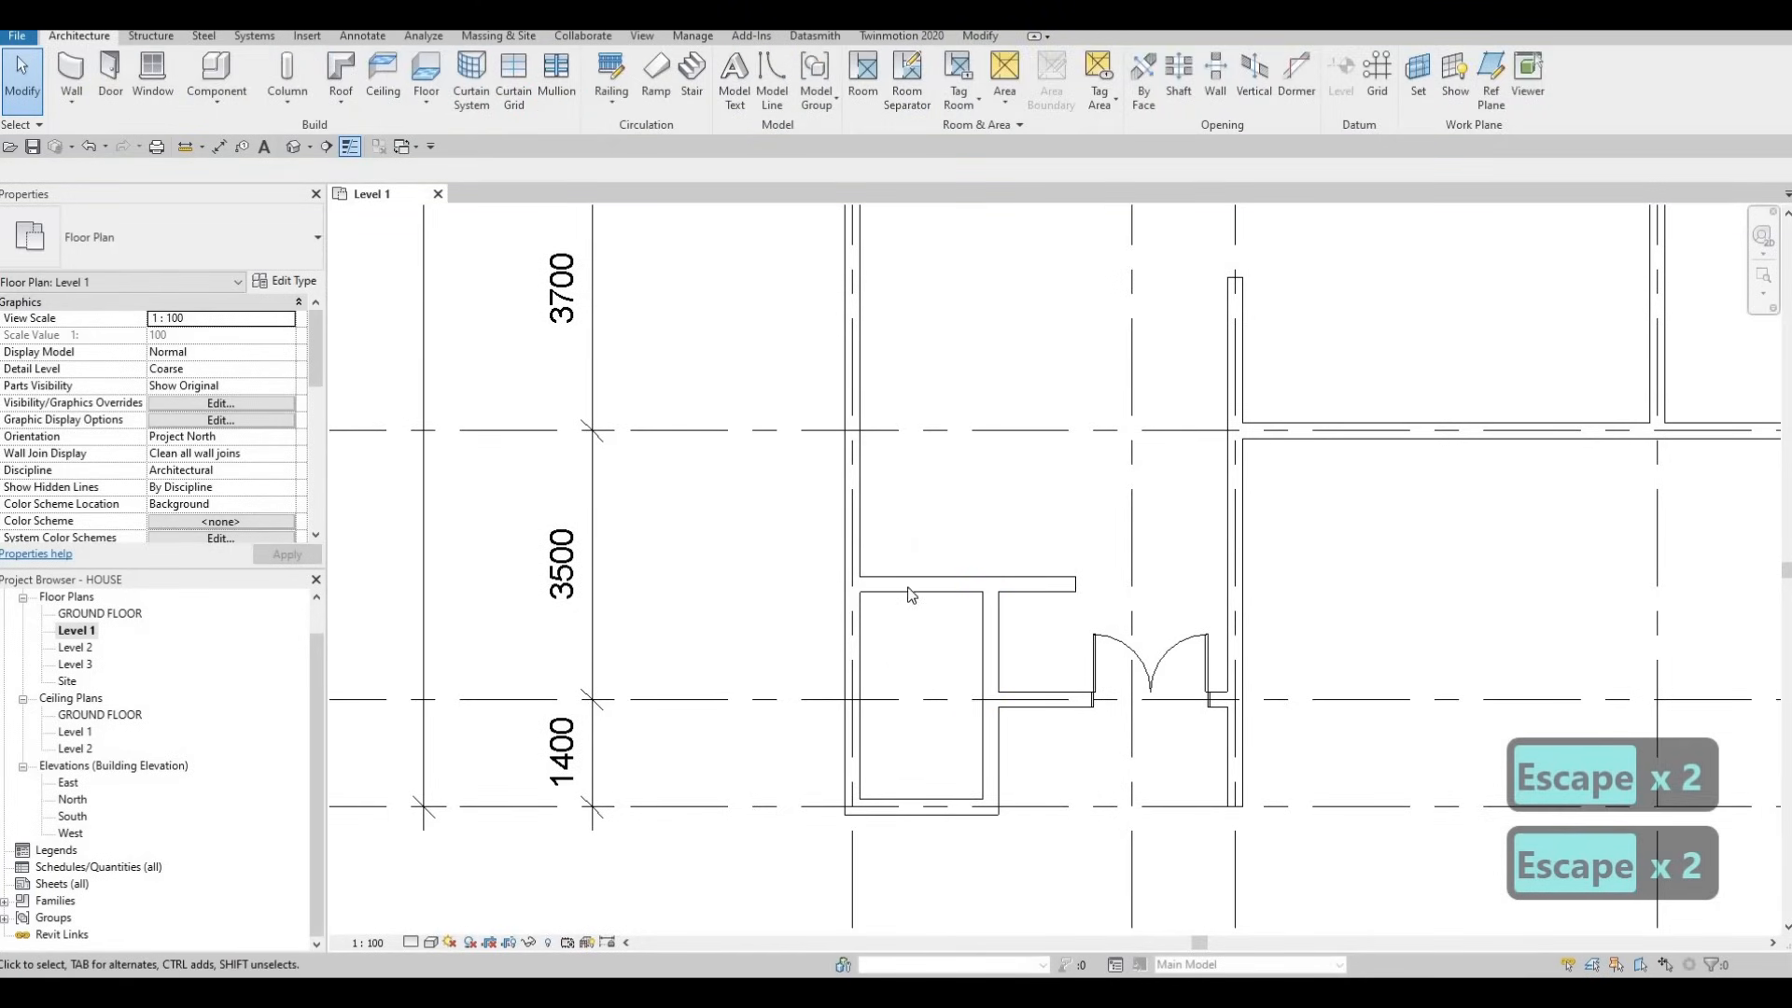
pyautogui.click(902, 602)
pyautogui.moveTo(1041, 586)
pyautogui.mouseDown()
pyautogui.moveTo(1063, 608)
pyautogui.moveTo(1027, 607)
pyautogui.mouseUp()
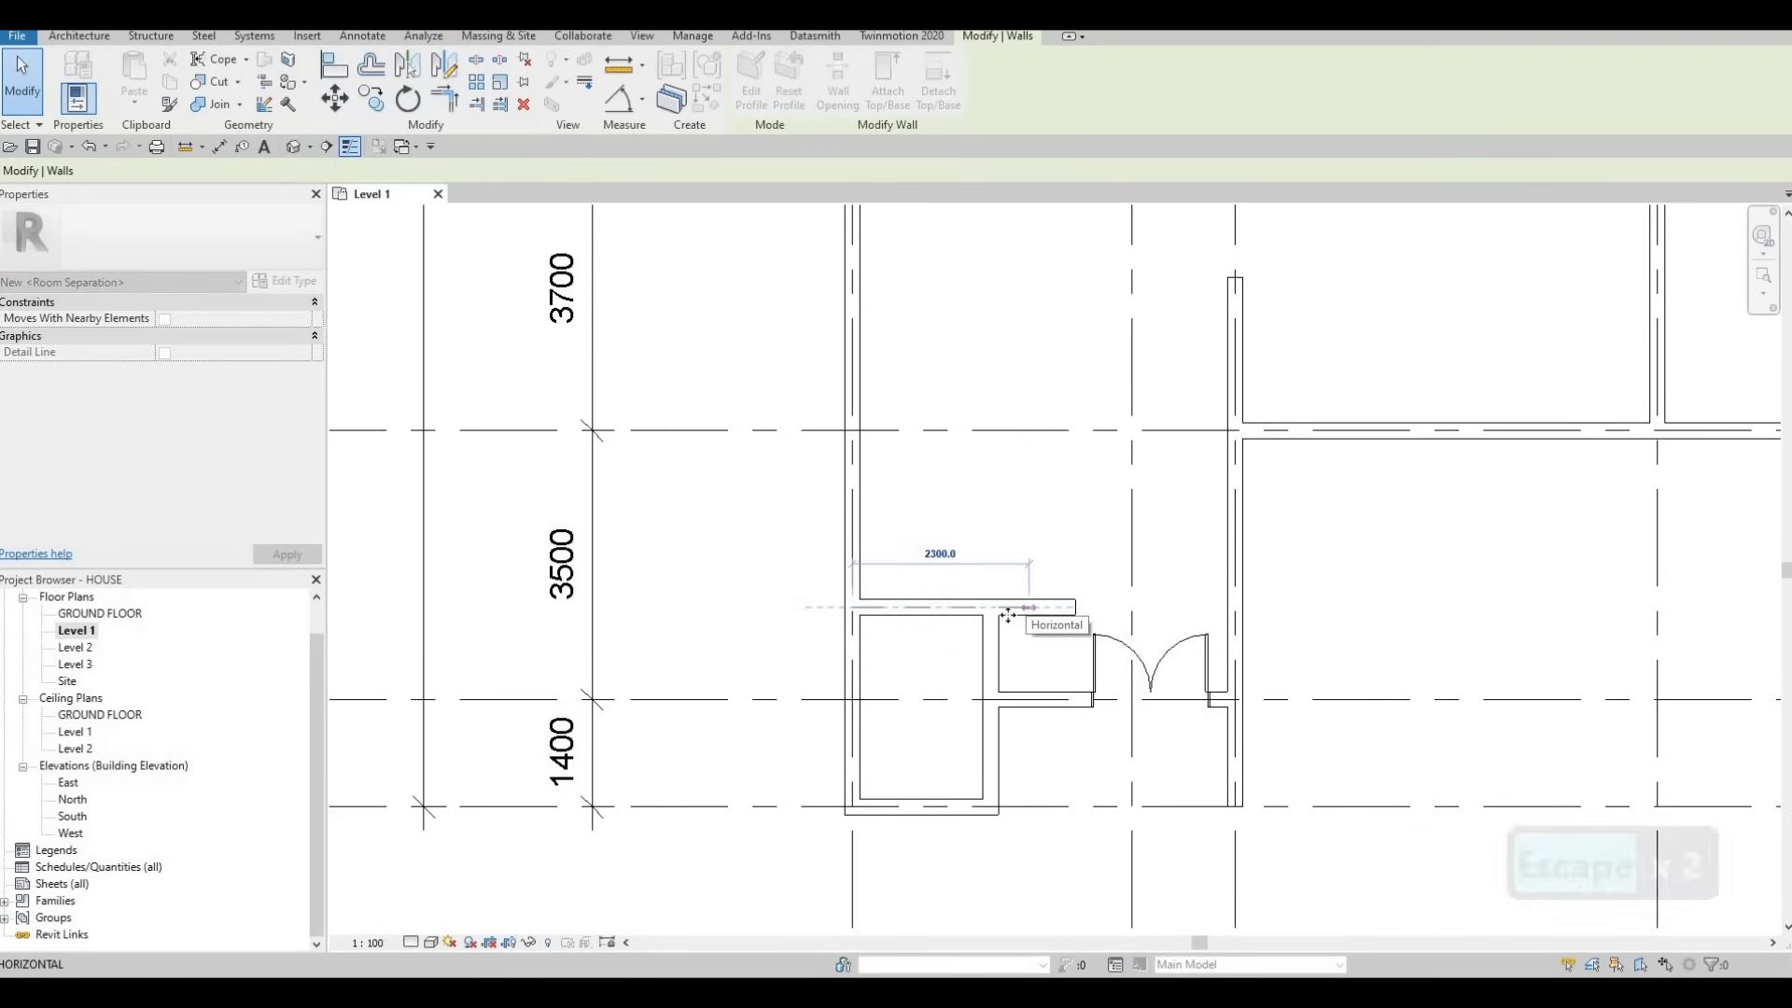
pyautogui.press('Escape')
pyautogui.click(996, 608)
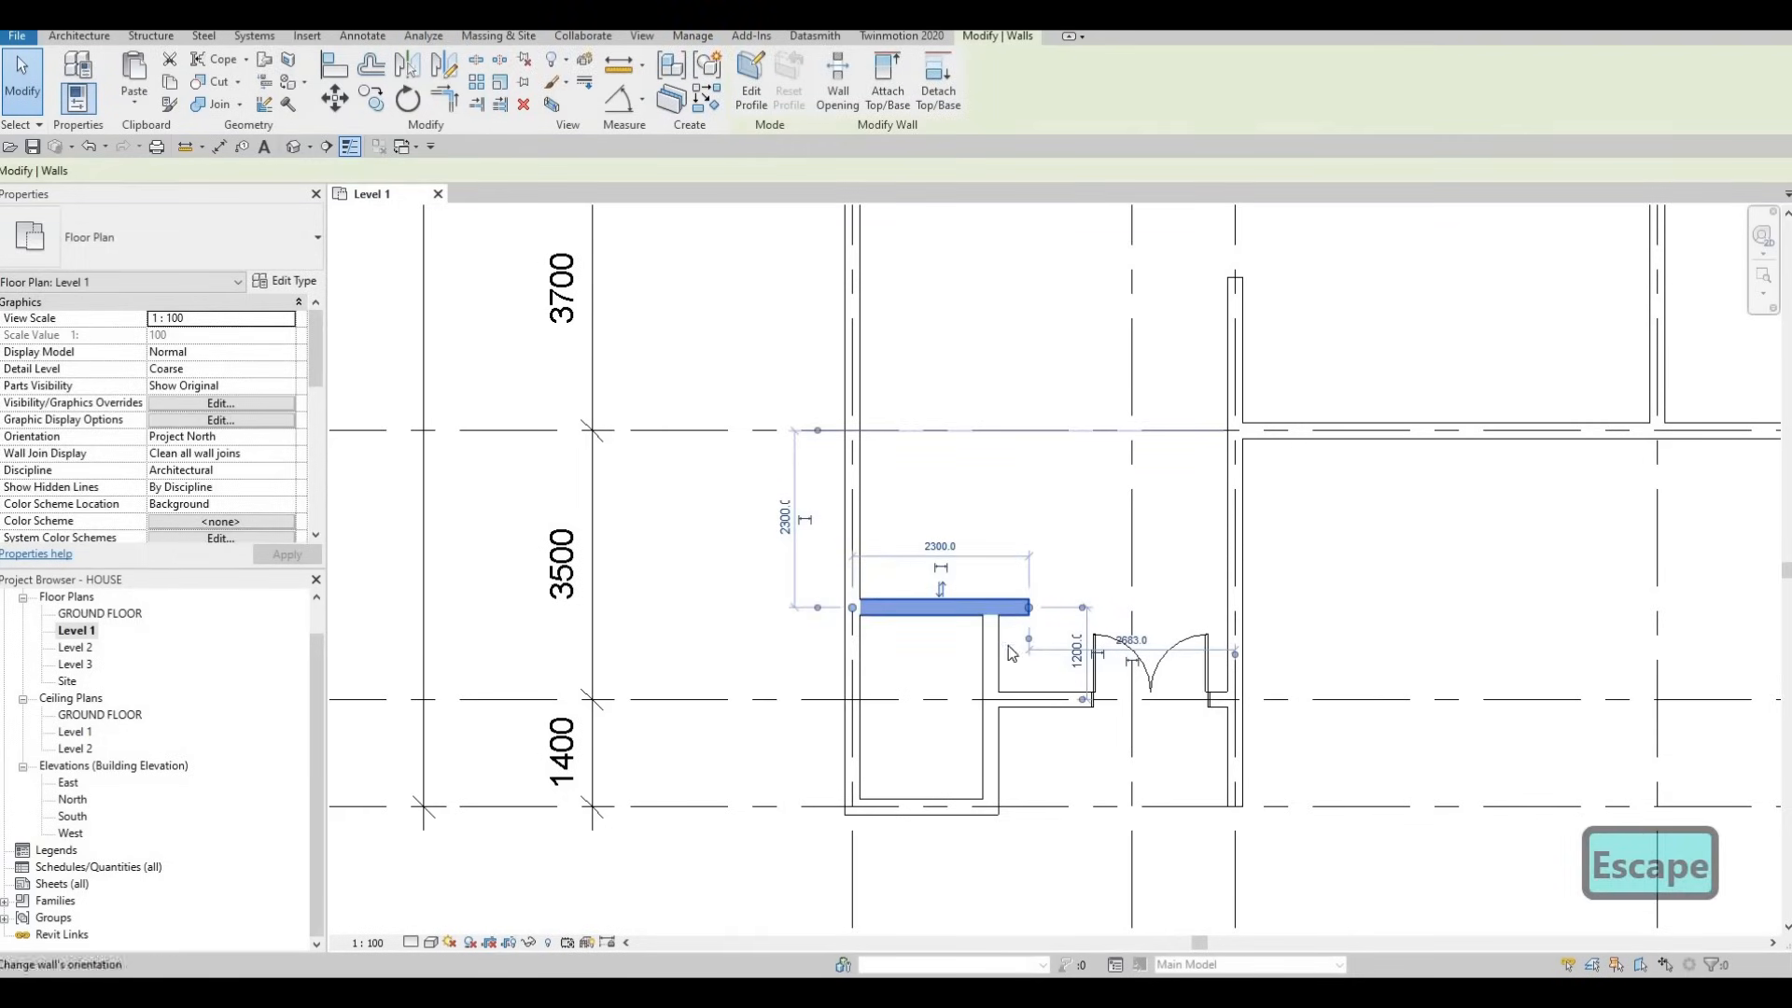
pyautogui.click(1076, 651)
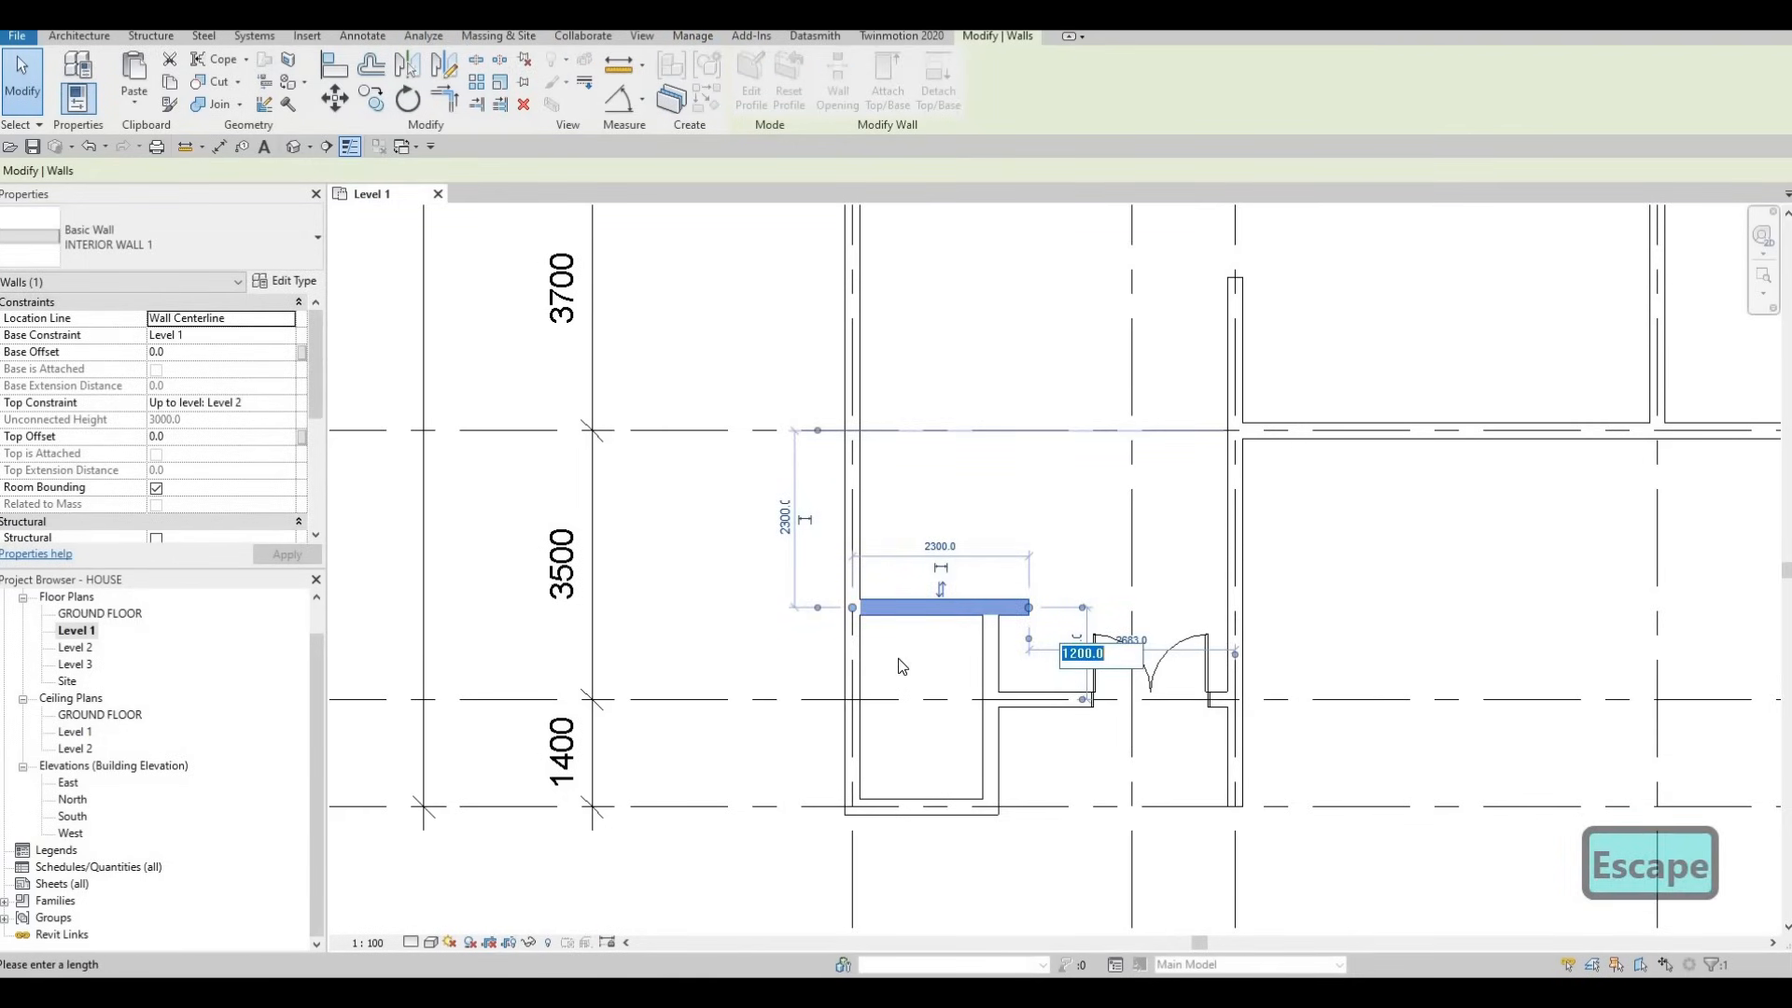
pyautogui.press('Escape')
pyautogui.press('Escape')
# Extend the free end of the horizontal interior wall above grid H to a wall length of 2600 mm.
pyautogui.scroll(-1, 891, 682)
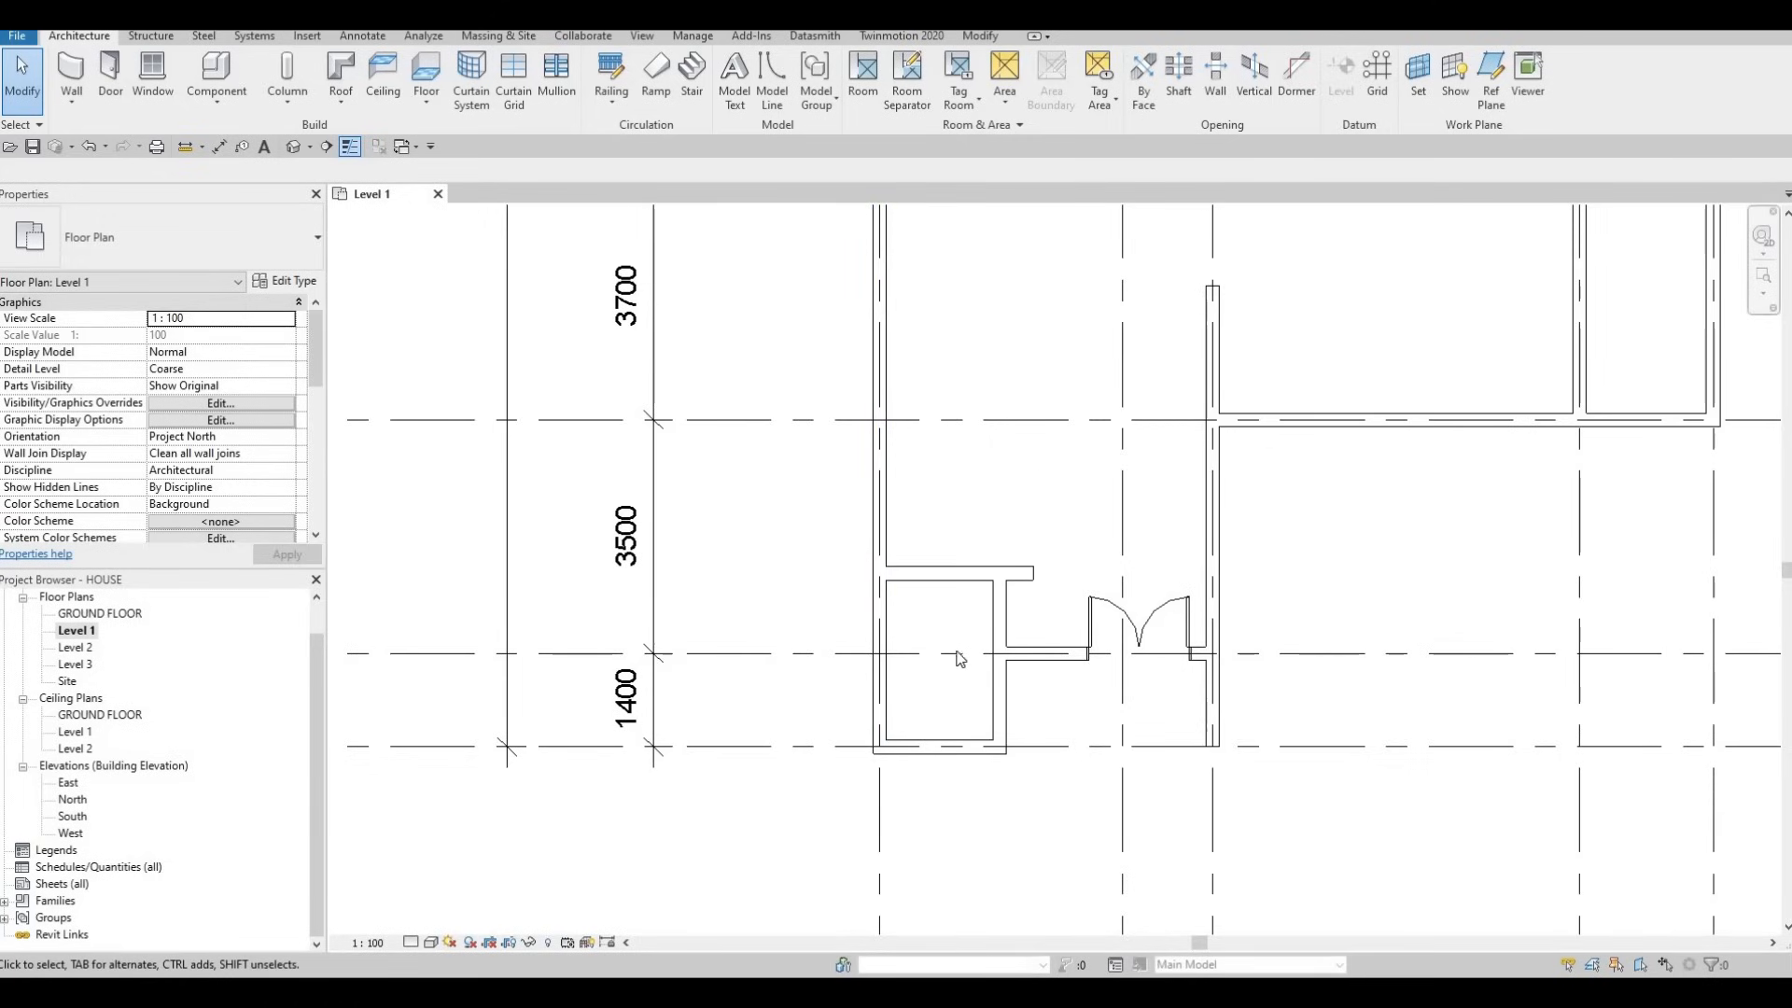
pyautogui.scroll(-1, 961, 655)
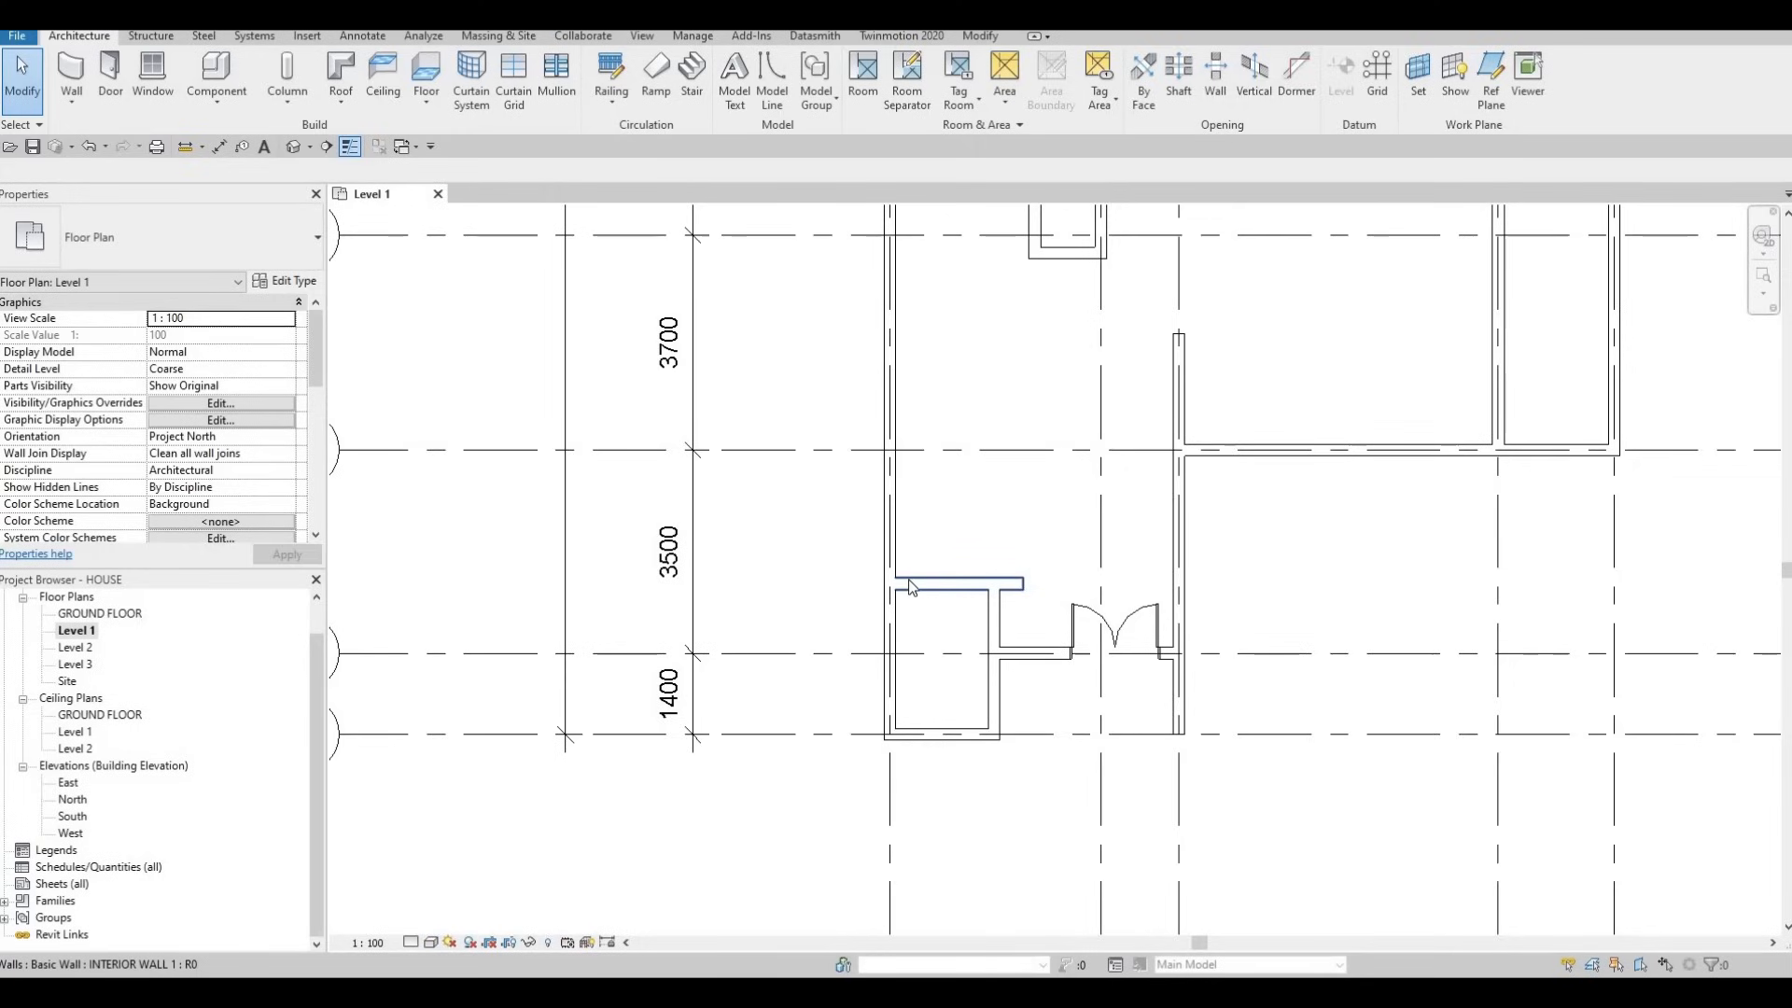
pyautogui.click(1019, 584)
pyautogui.moveTo(1039, 586); pyautogui.dragTo(1038, 611)
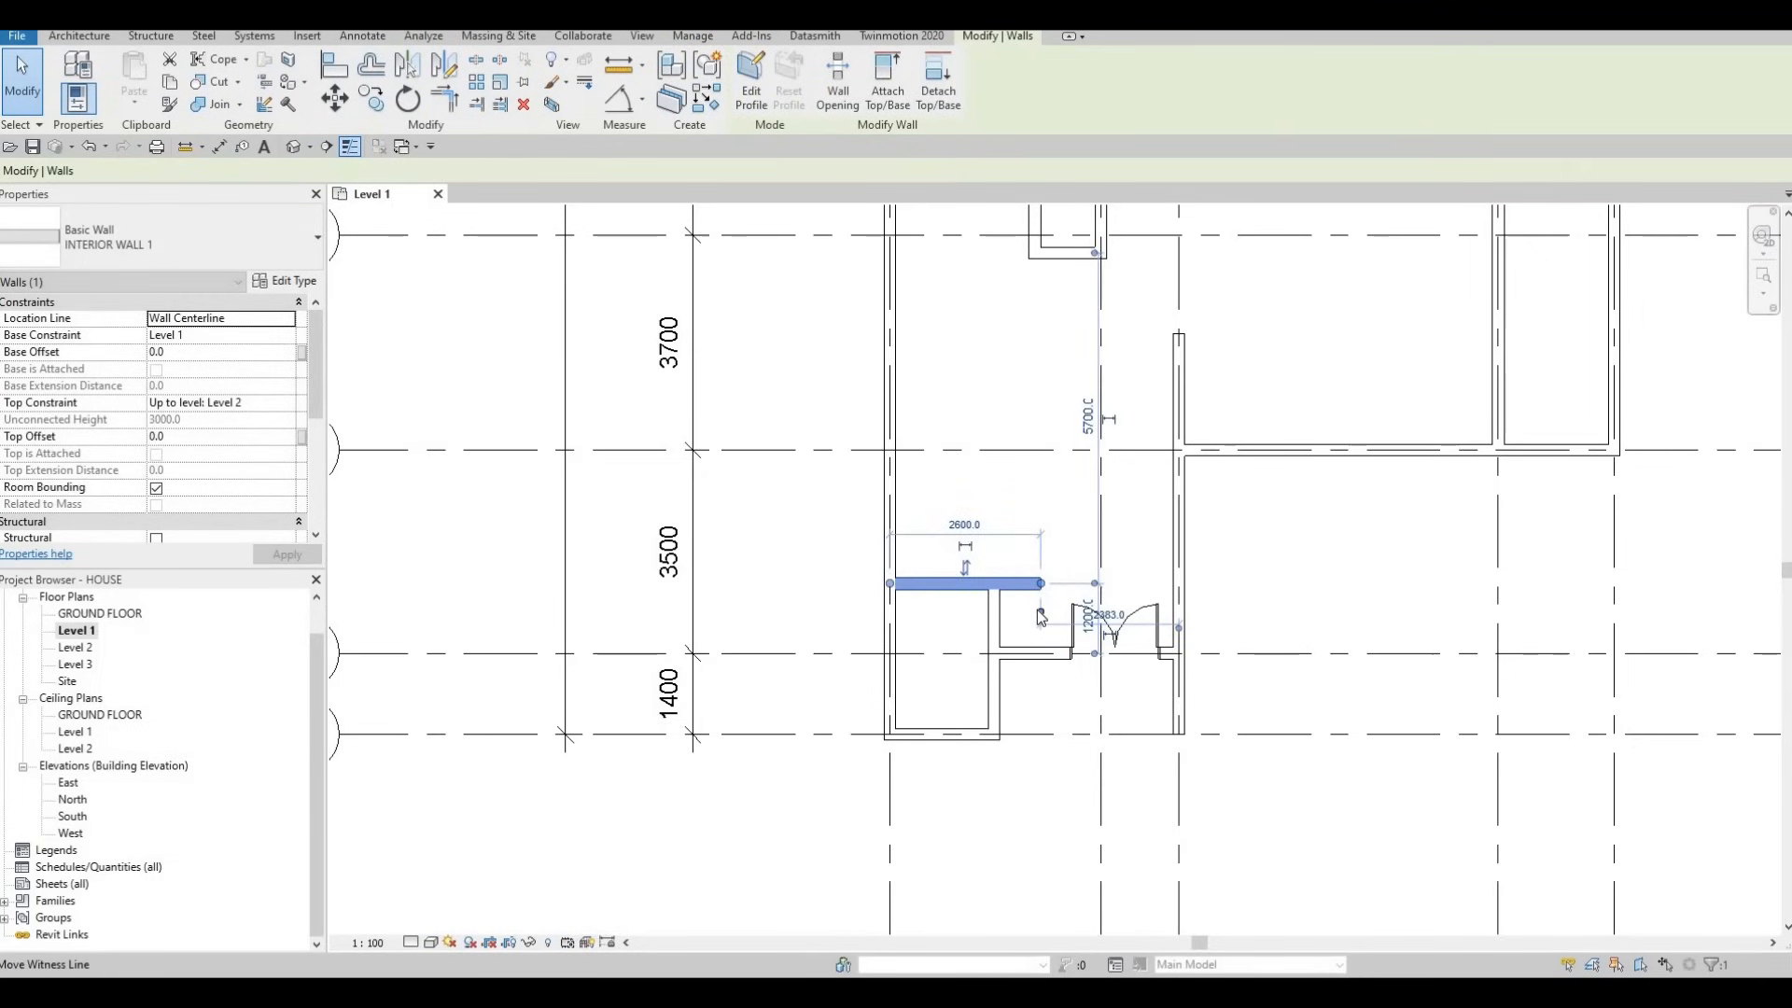
pyautogui.press('Escape')
pyautogui.press('Escape')
pyautogui.press('Escape')
pyautogui.scroll(-3, 971, 664)
pyautogui.scroll(-3, 971, 664)
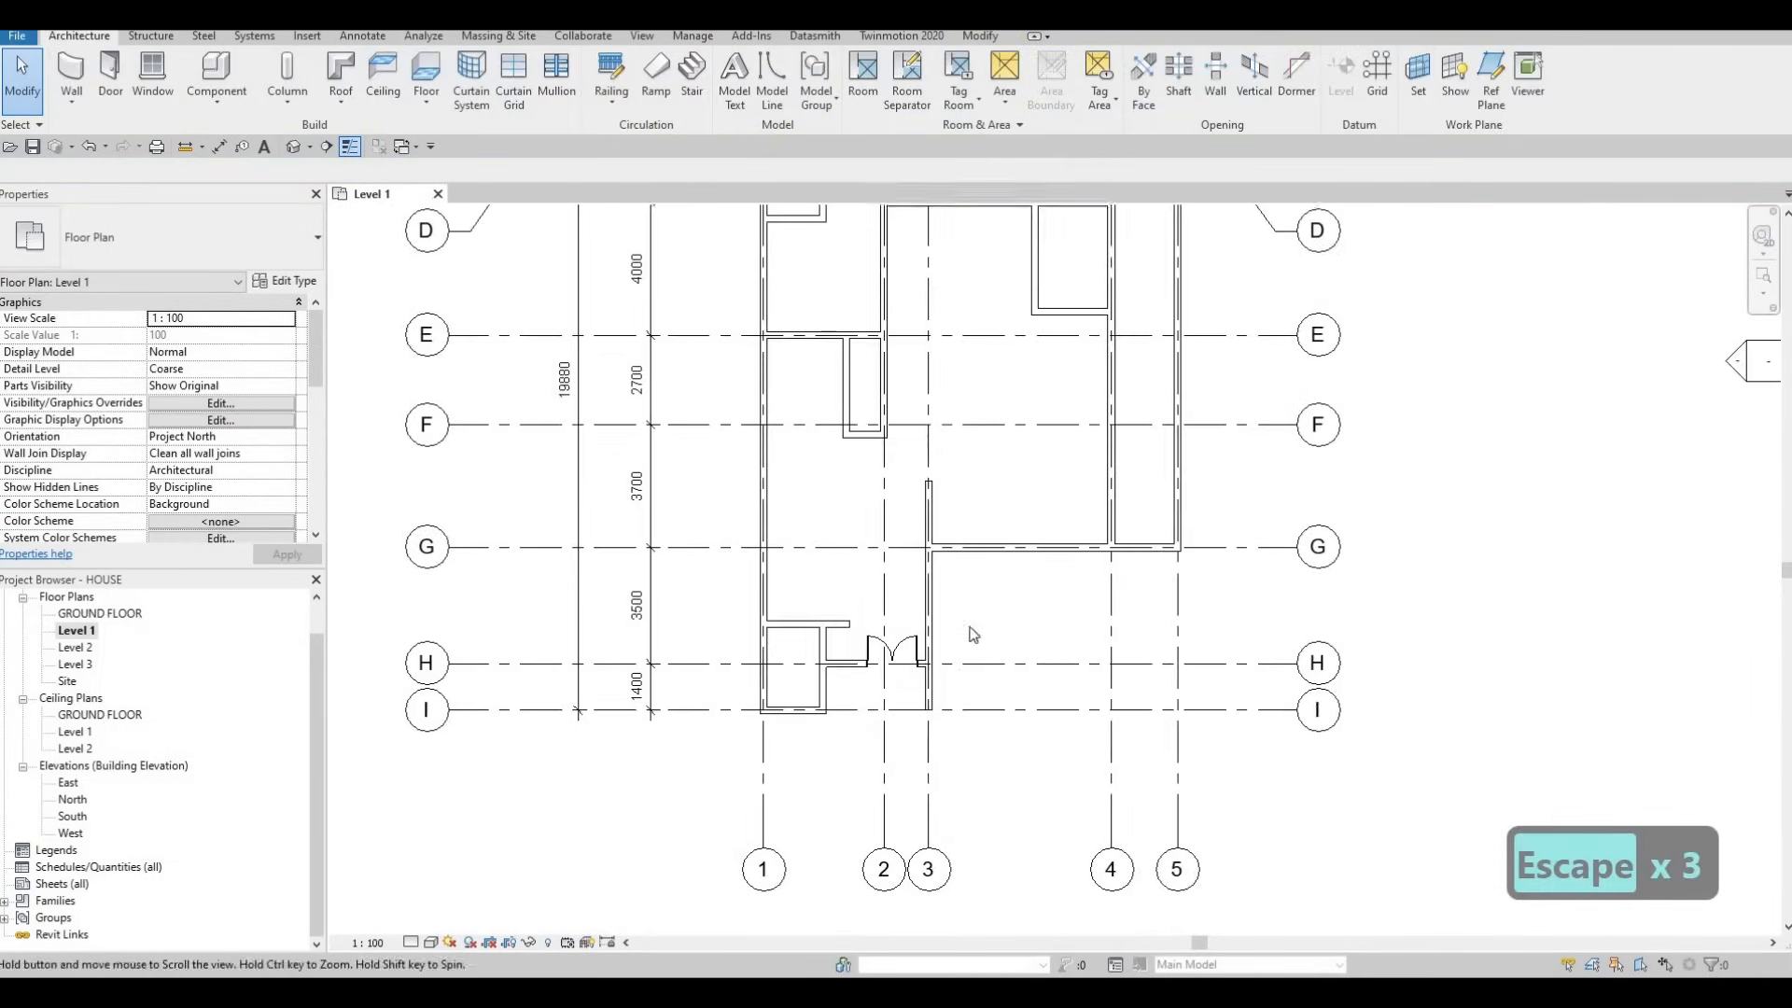
pyautogui.scroll(5, 961, 616)
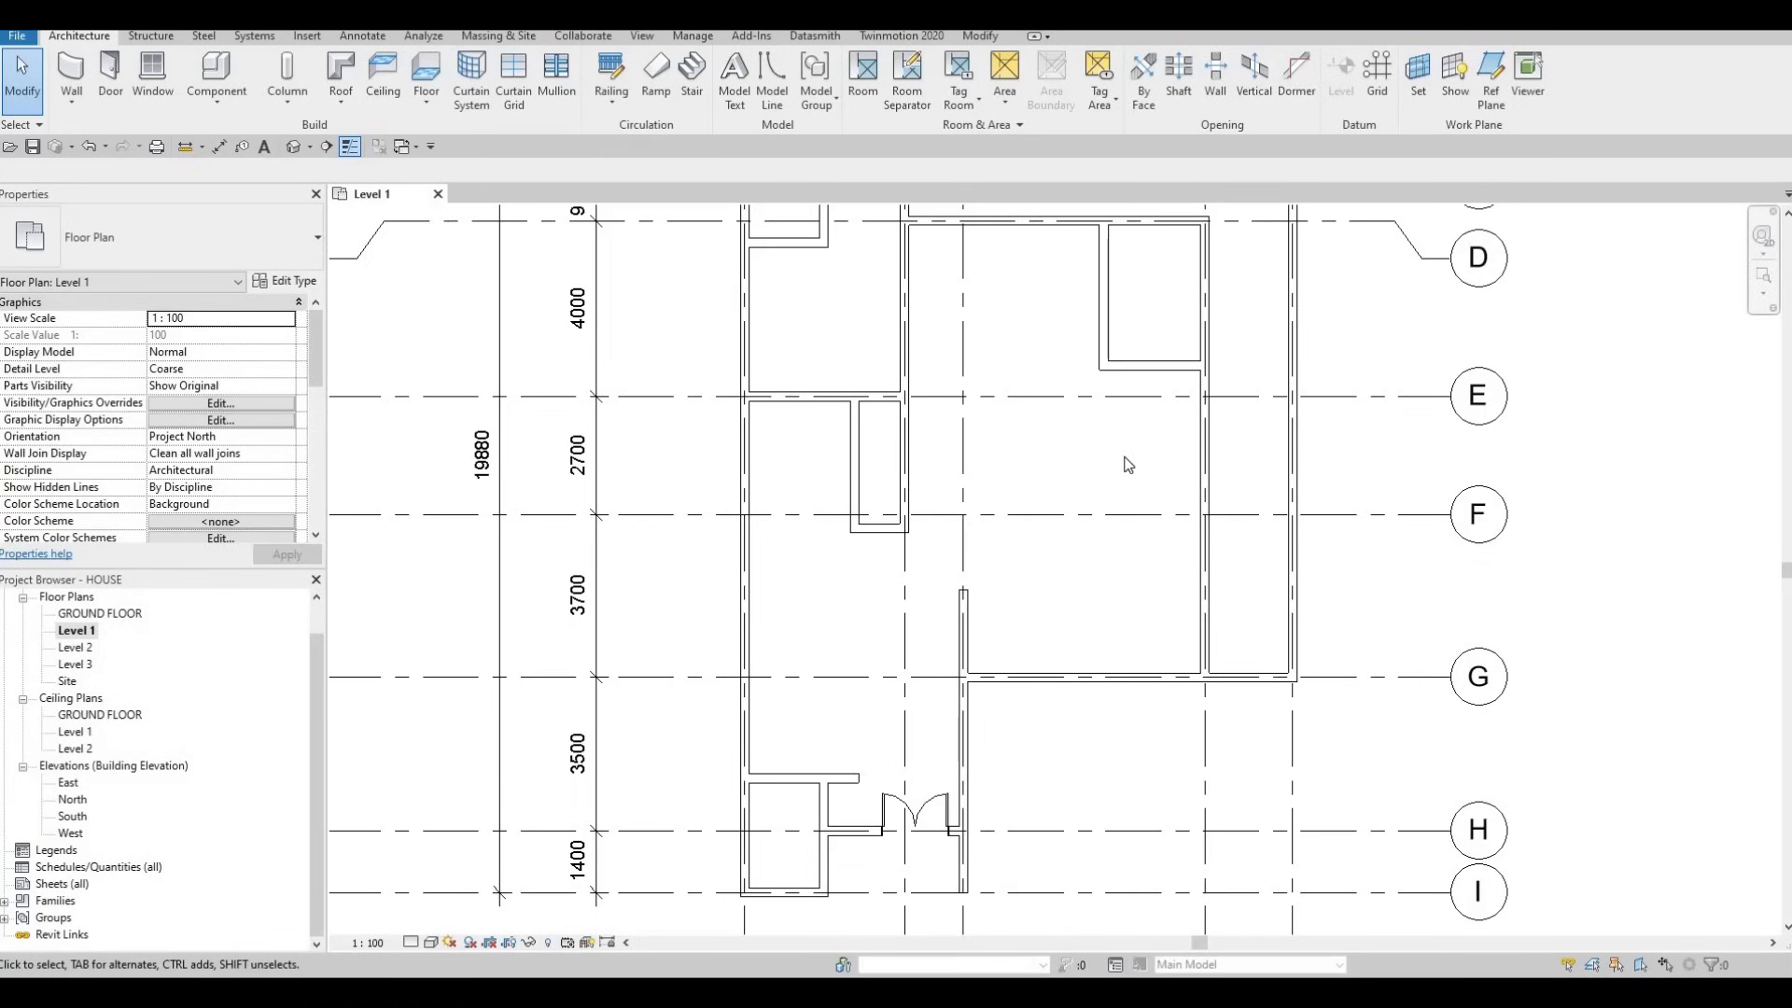
pyautogui.scroll(-2, 1000, 361)
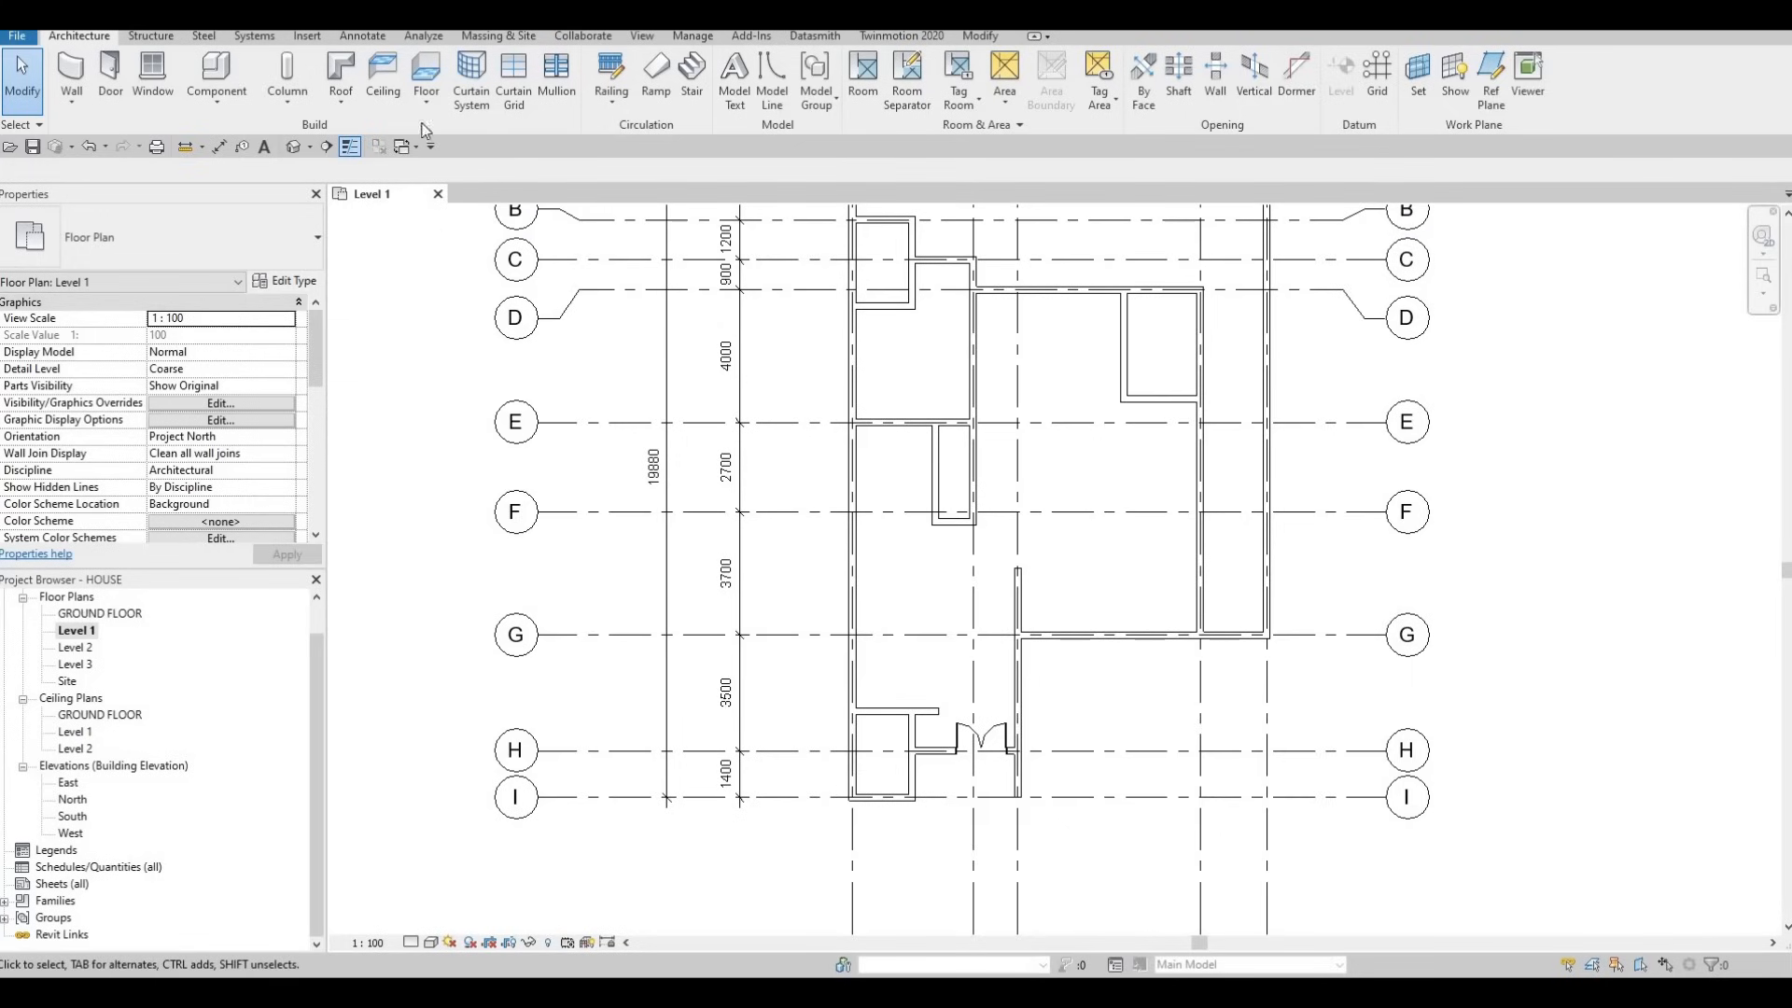
# Load the residential M_Door-Interior-Single-1_Panel-Wood door family with its types from 300 x 2000mm to 900 x 2000mm.
pyautogui.click(307, 39)
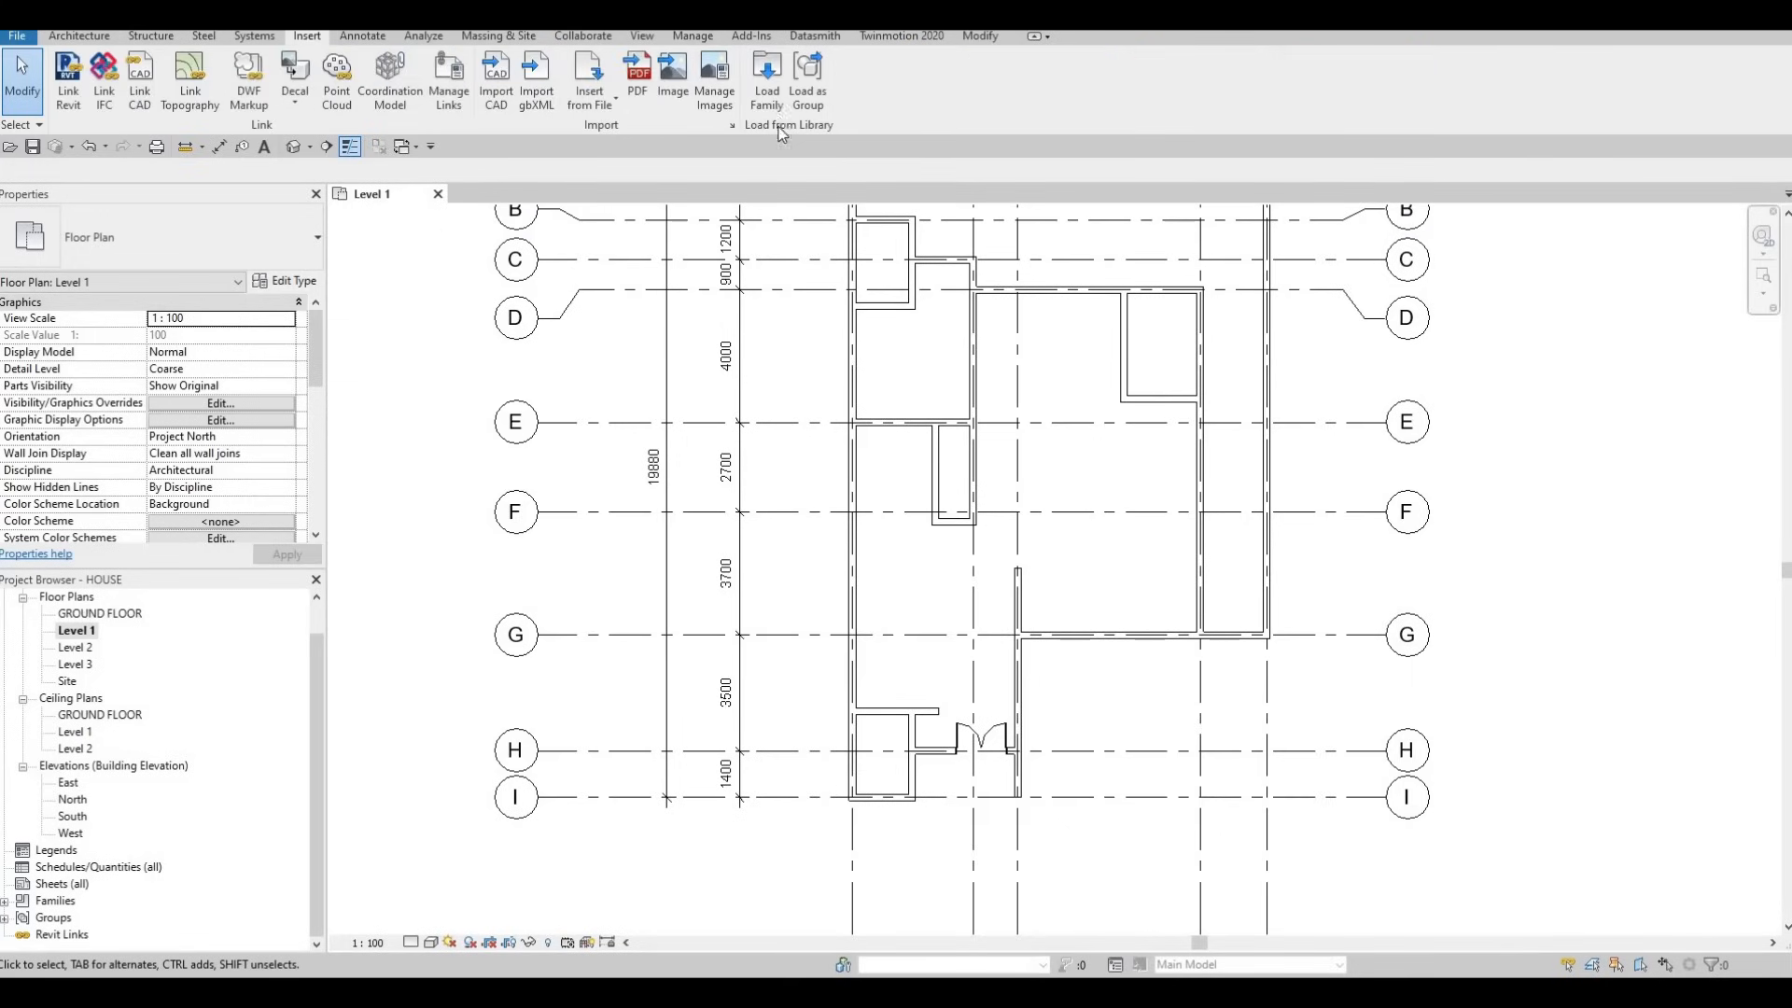
pyautogui.click(766, 80)
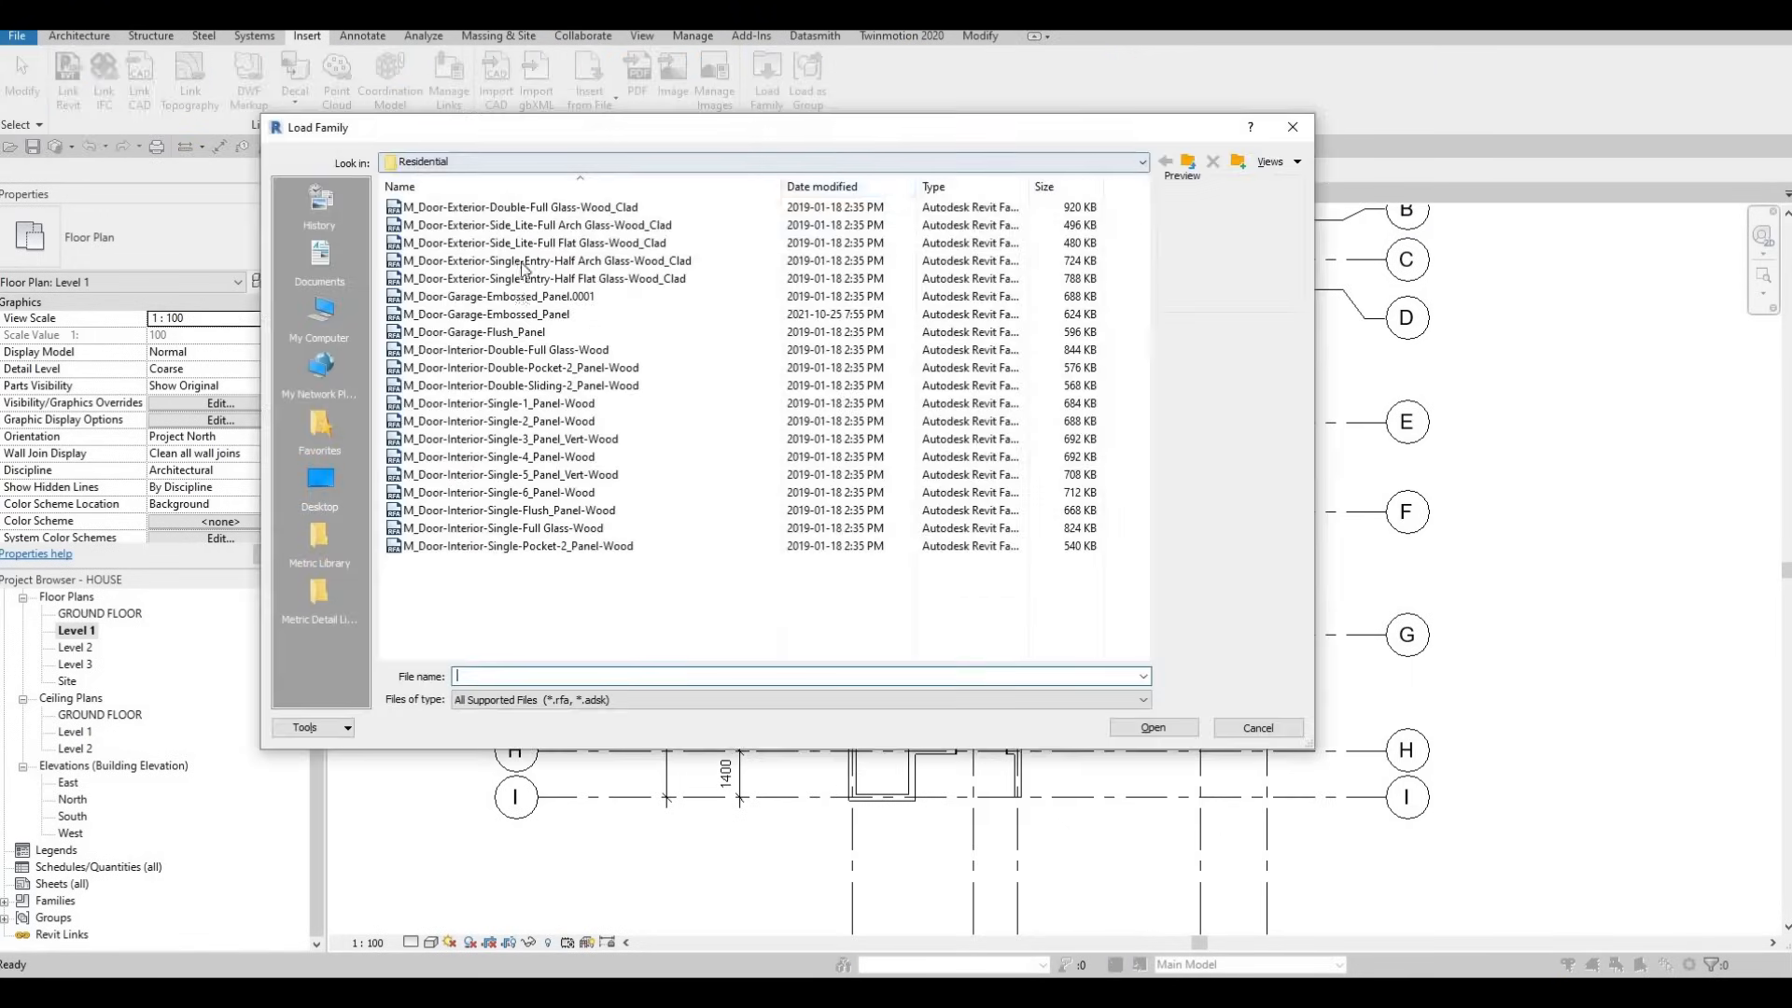
pyautogui.click(480, 406)
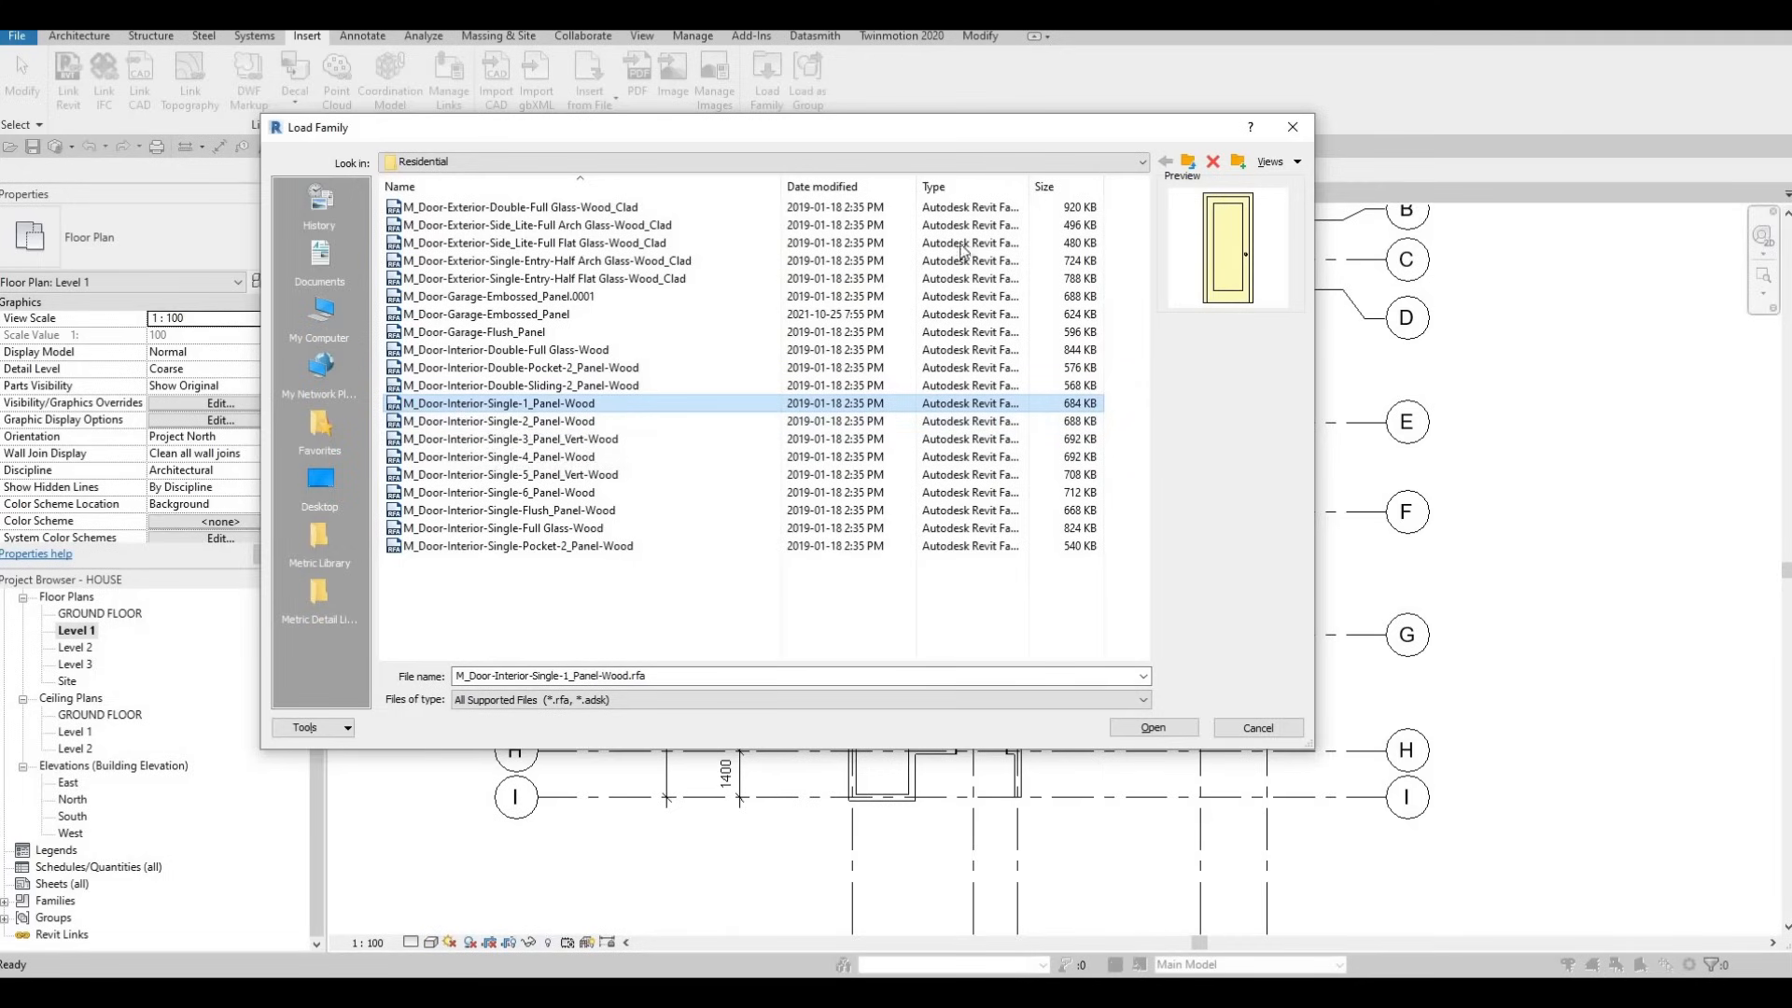
pyautogui.click(1141, 731)
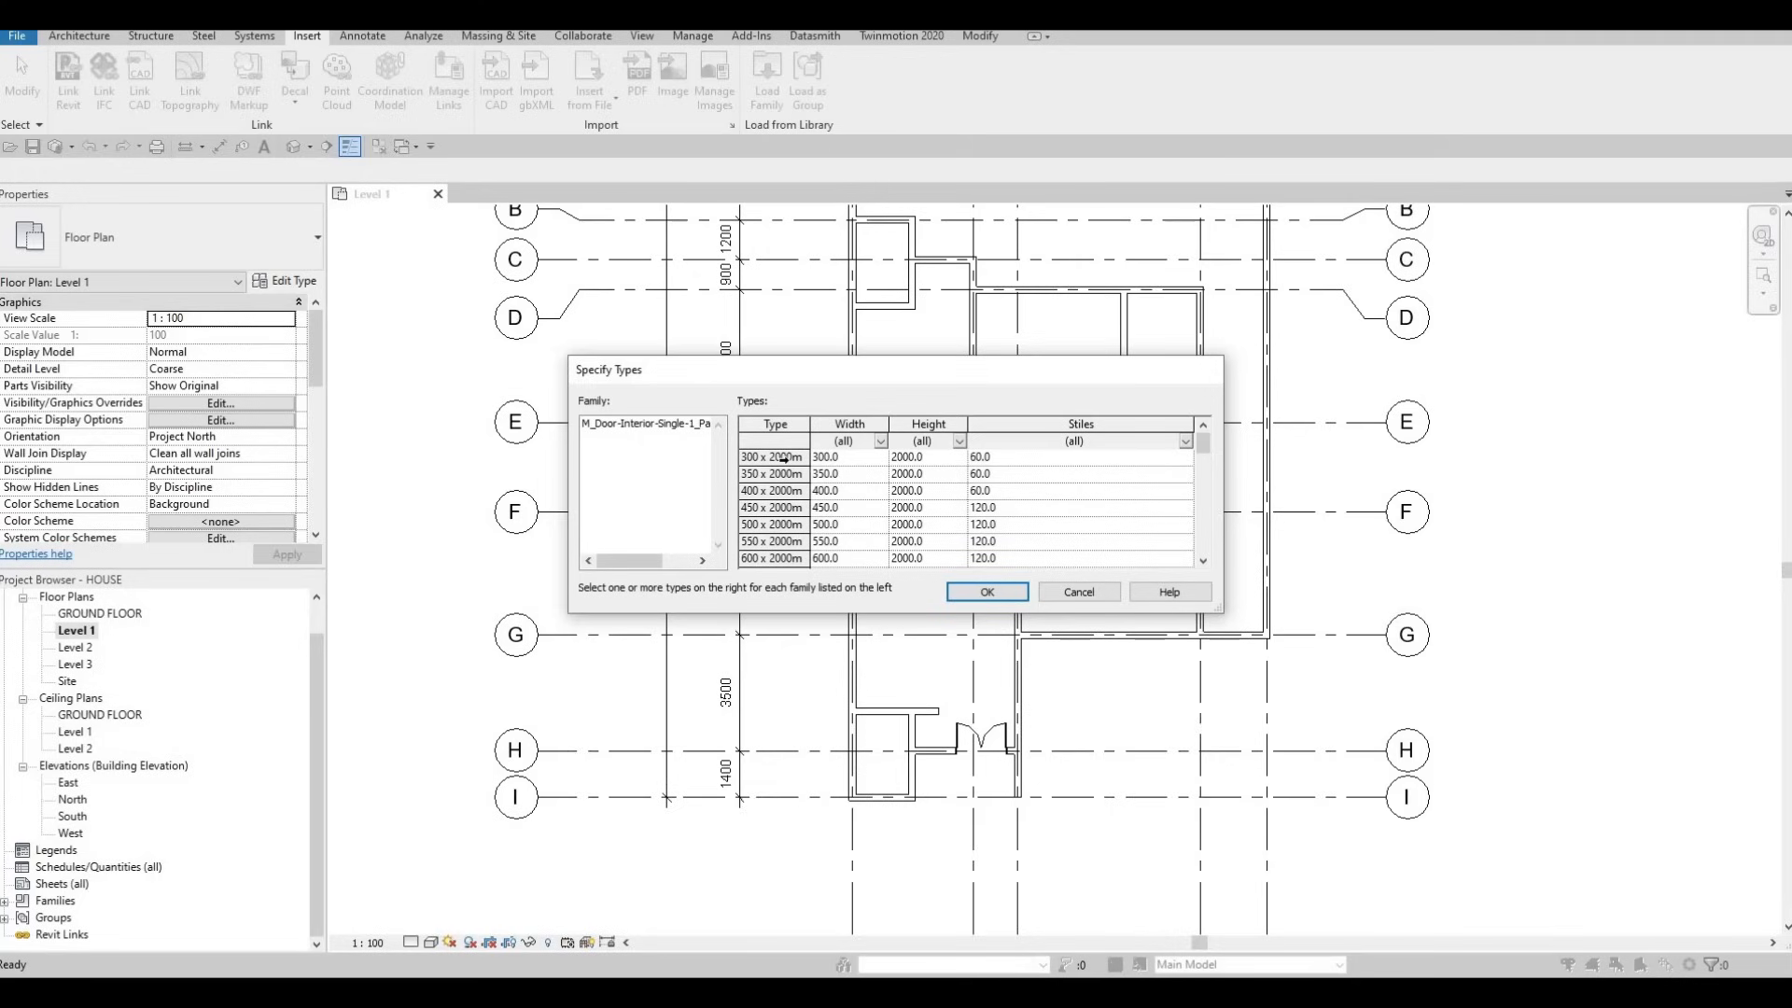
pyautogui.click(784, 471)
pyautogui.scroll(-1, 802, 494)
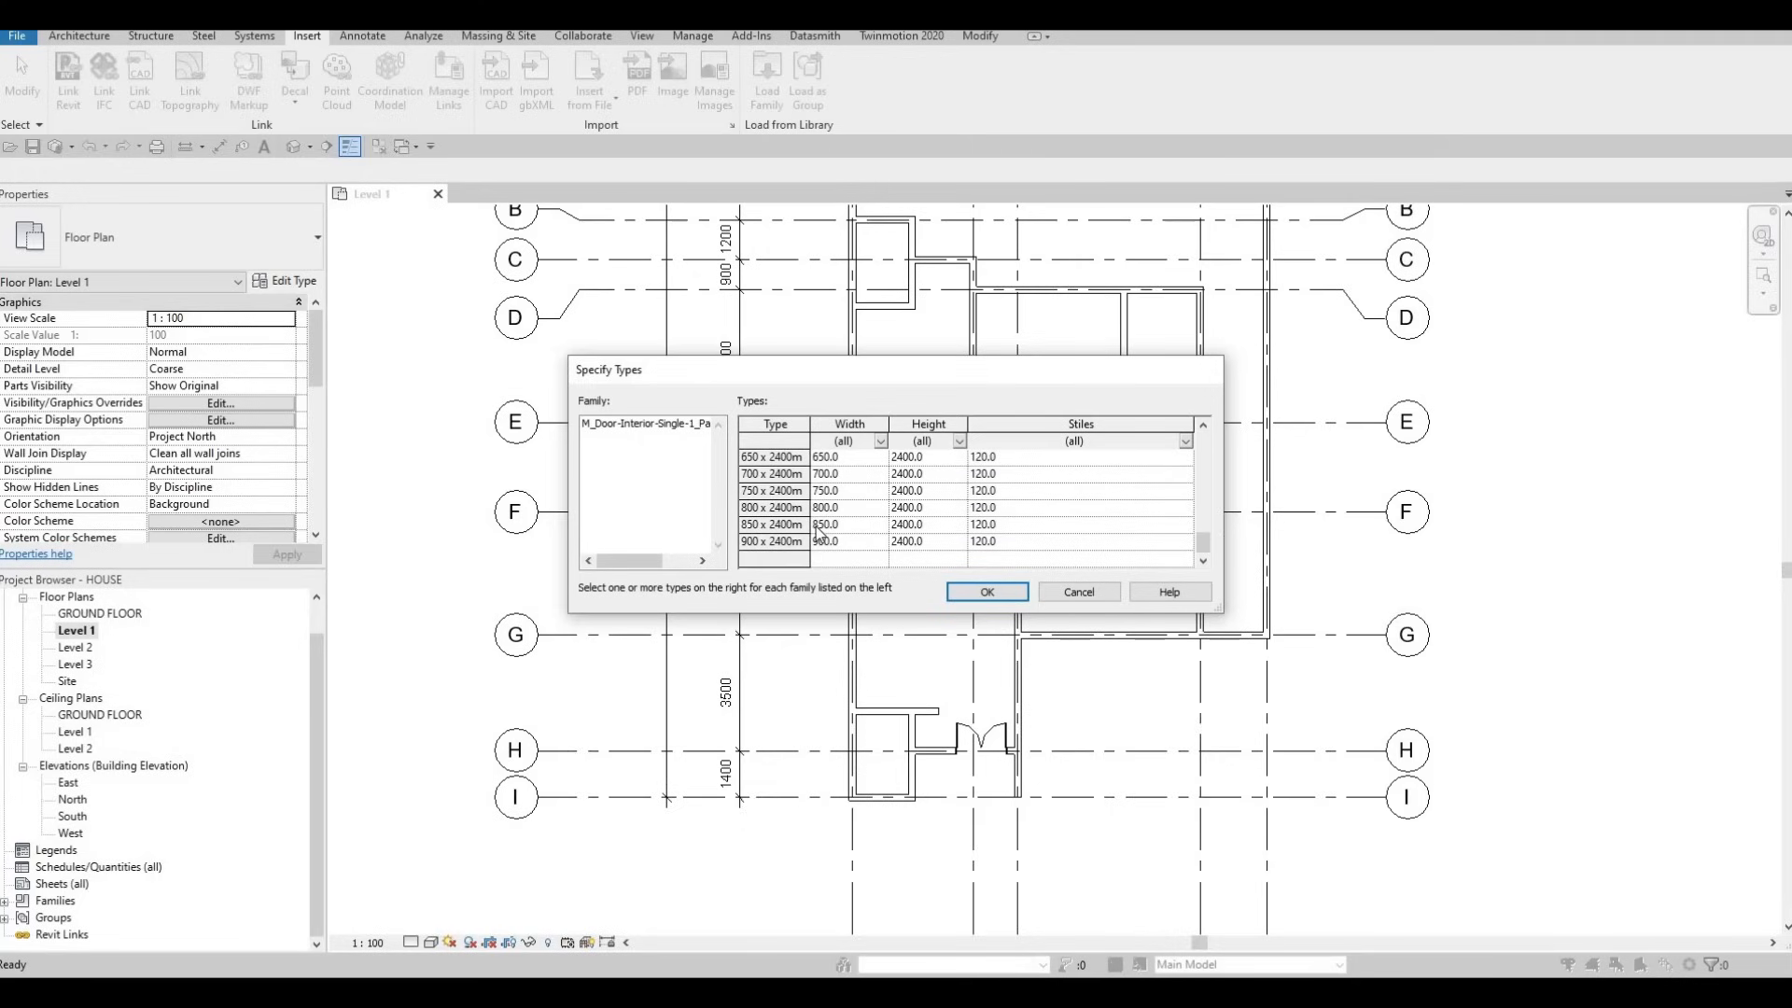
pyautogui.scroll(1, 780, 474)
pyautogui.click(803, 457)
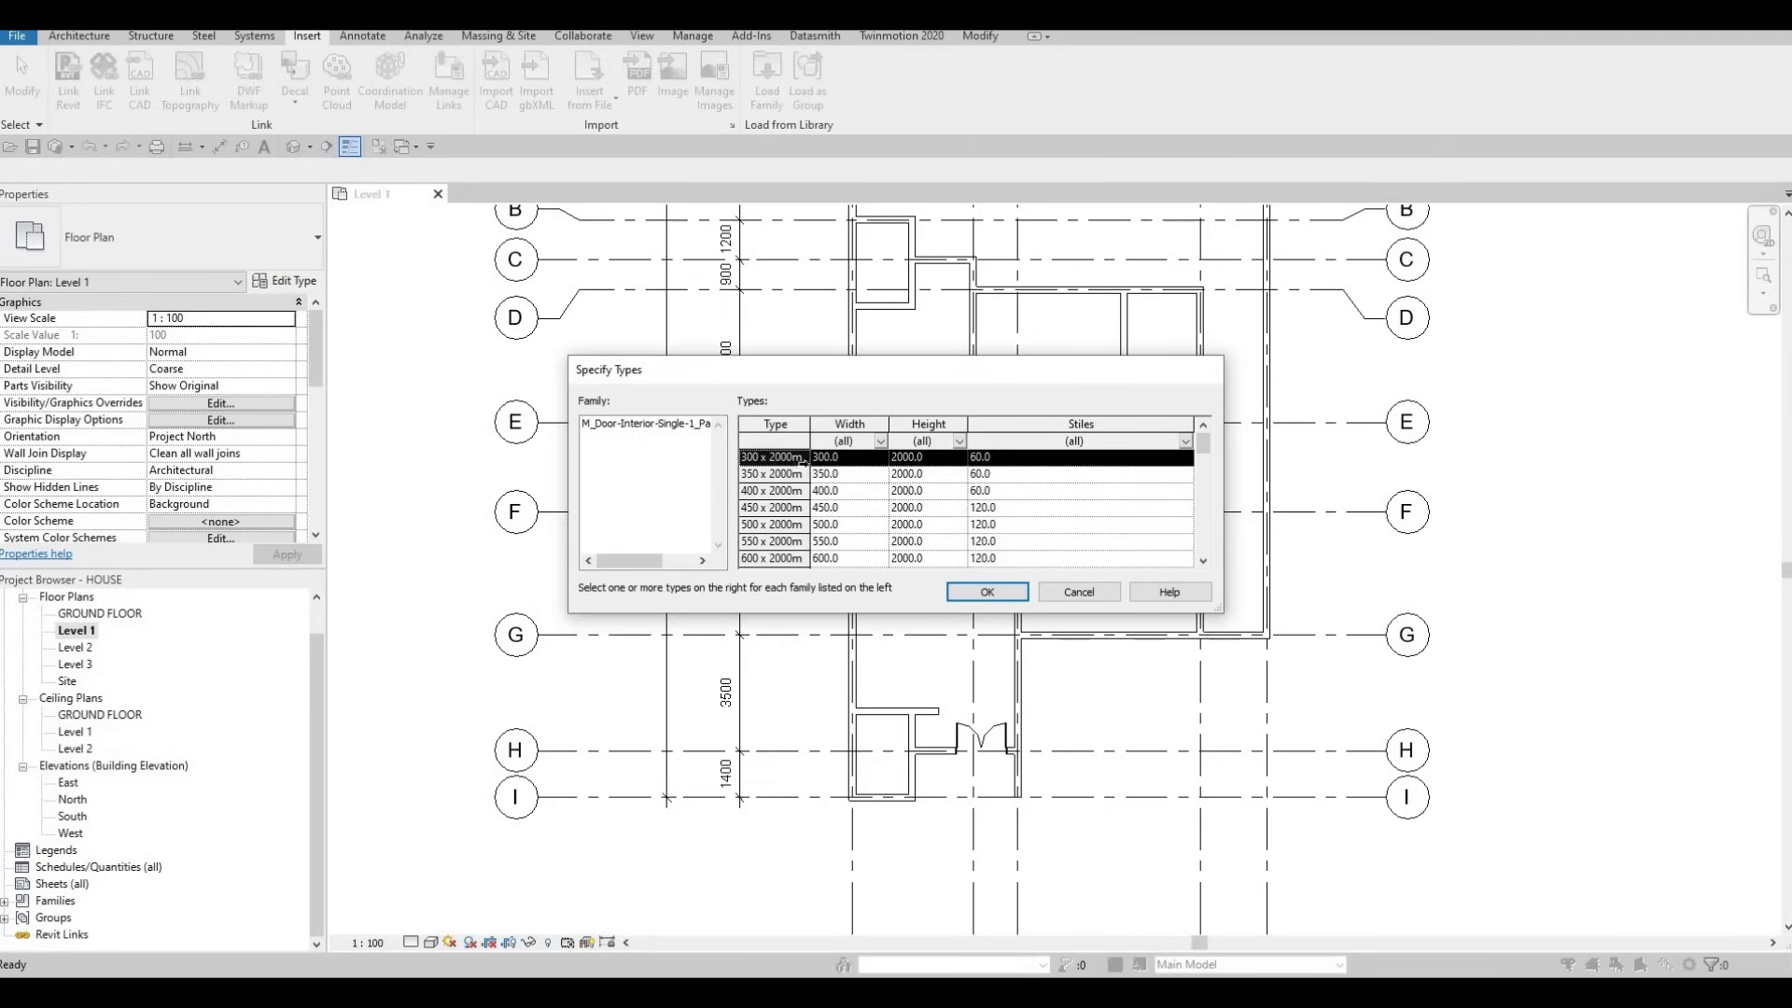
pyautogui.scroll(-3, 803, 509)
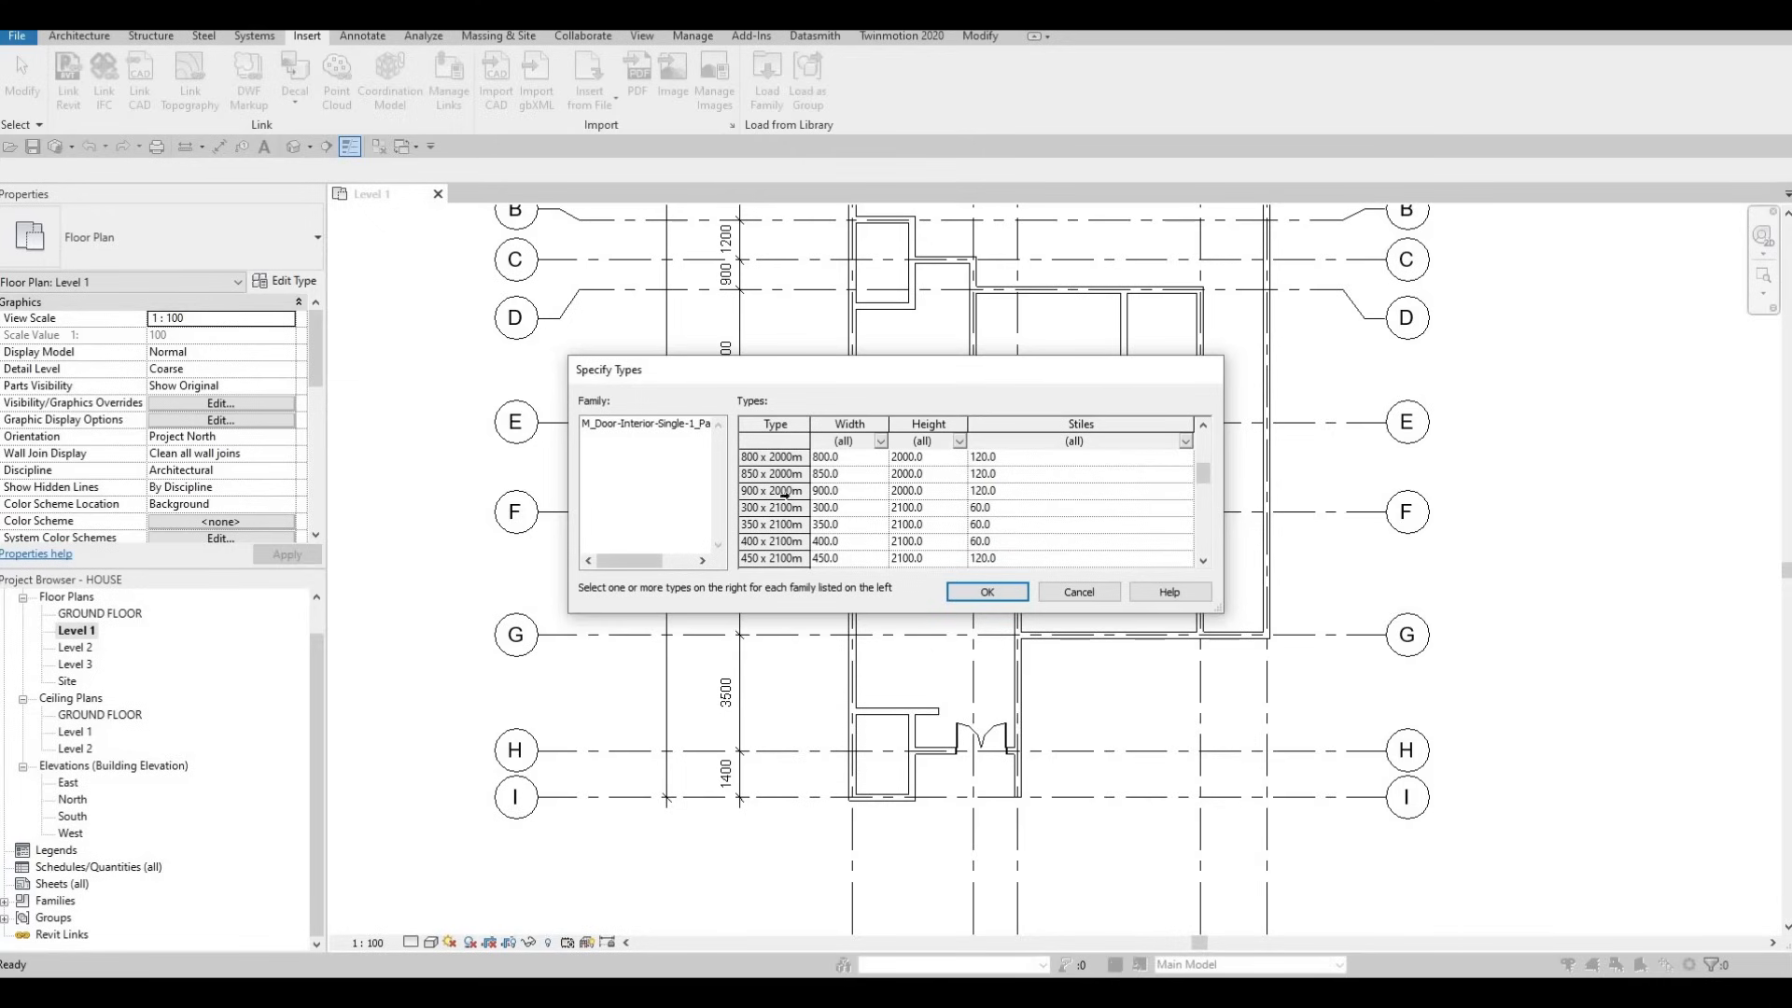
pyautogui.click(975, 591)
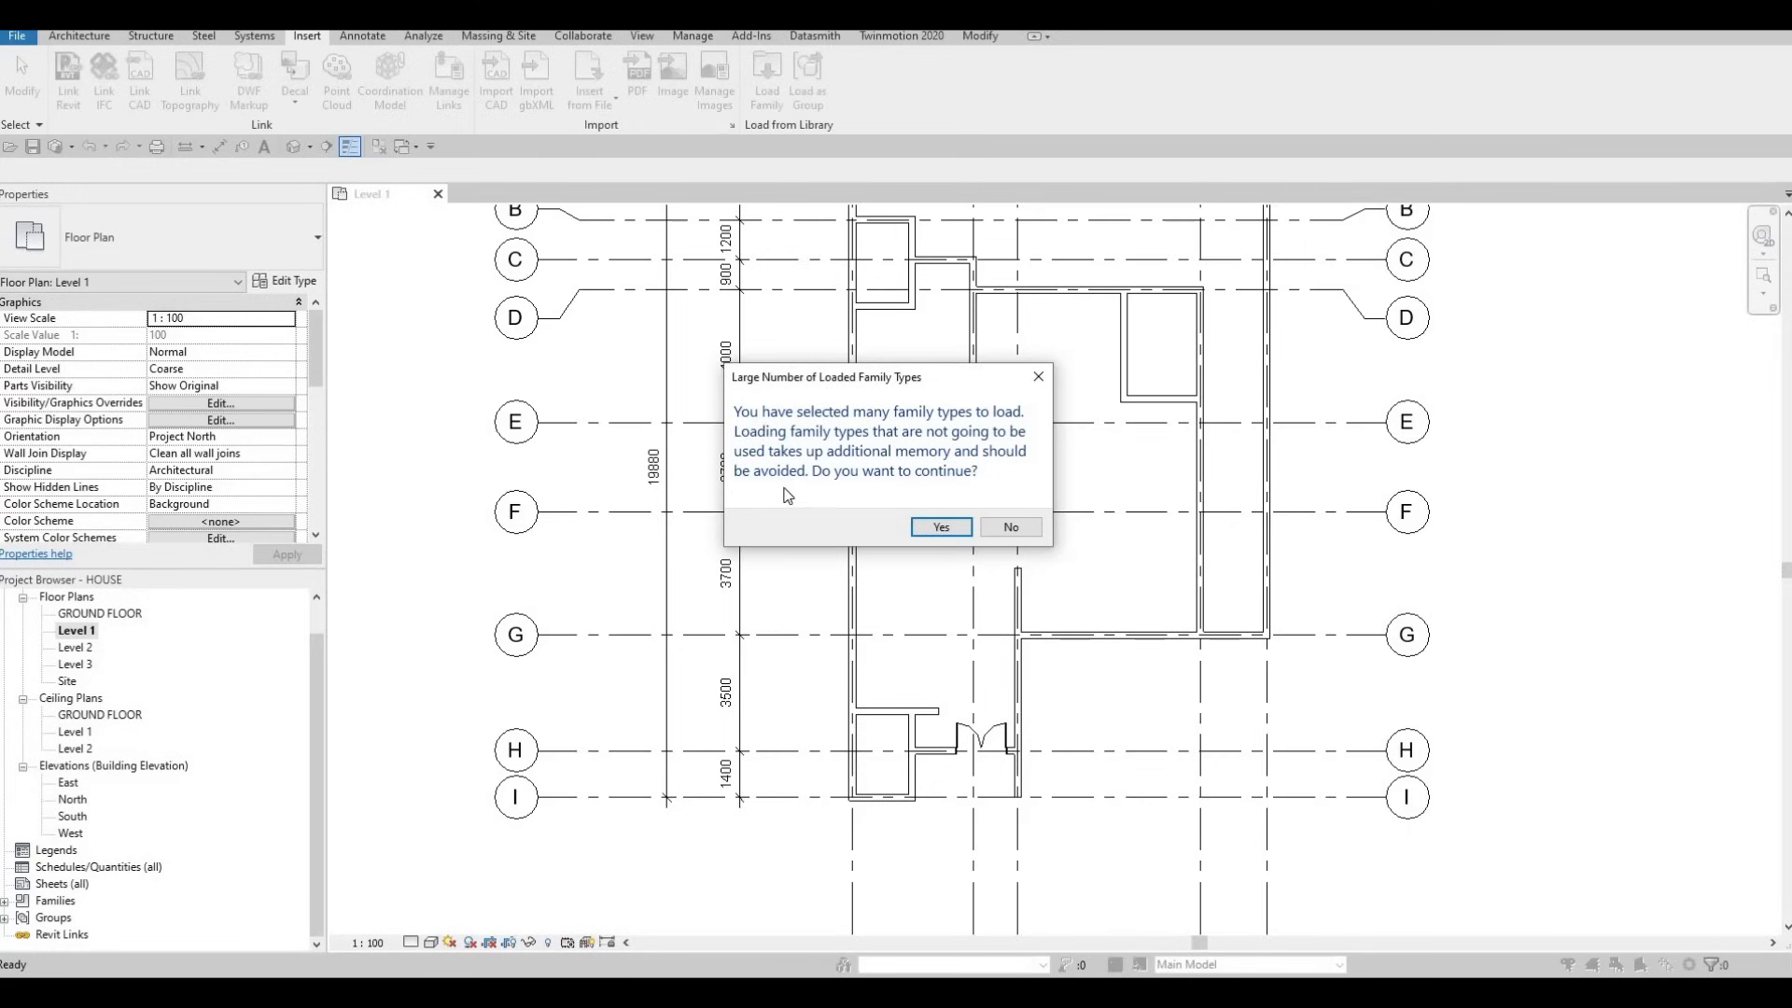
pyautogui.click(940, 528)
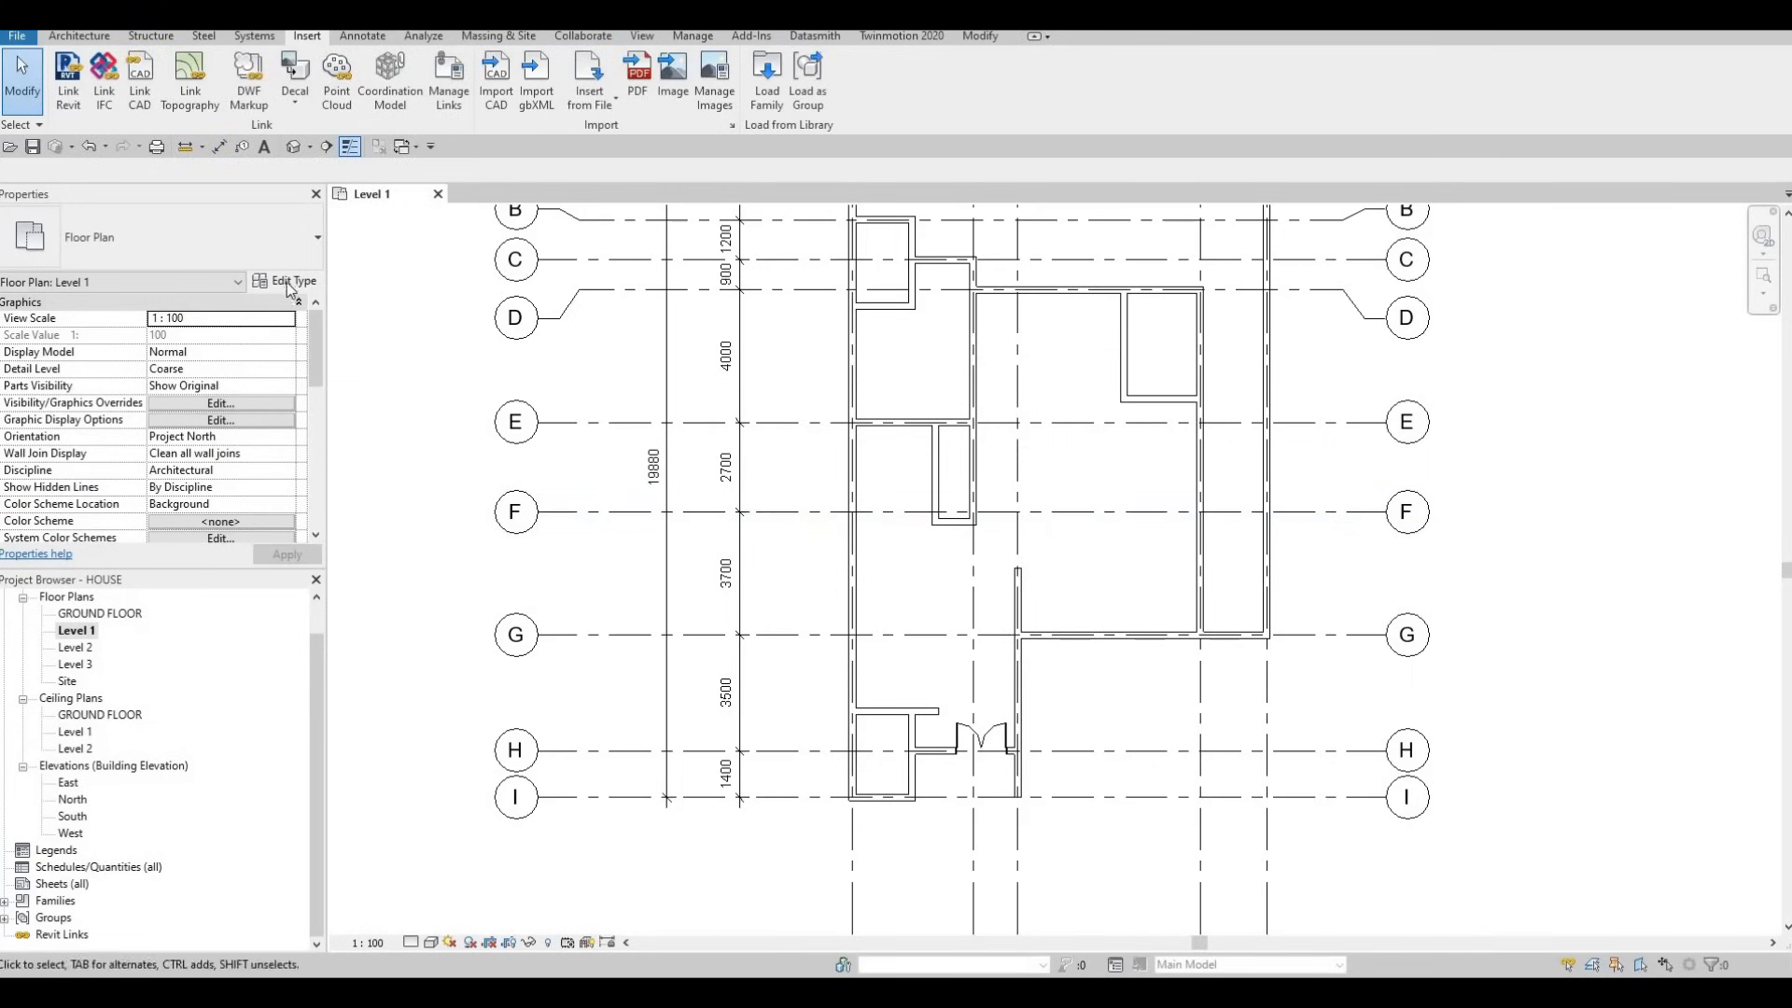
# Place a 700 x 2000mm single-panel wood door in the small room's vertical wall, 600 mm above grid H, swinging into the room.
pyautogui.press('d')
pyautogui.press('r')
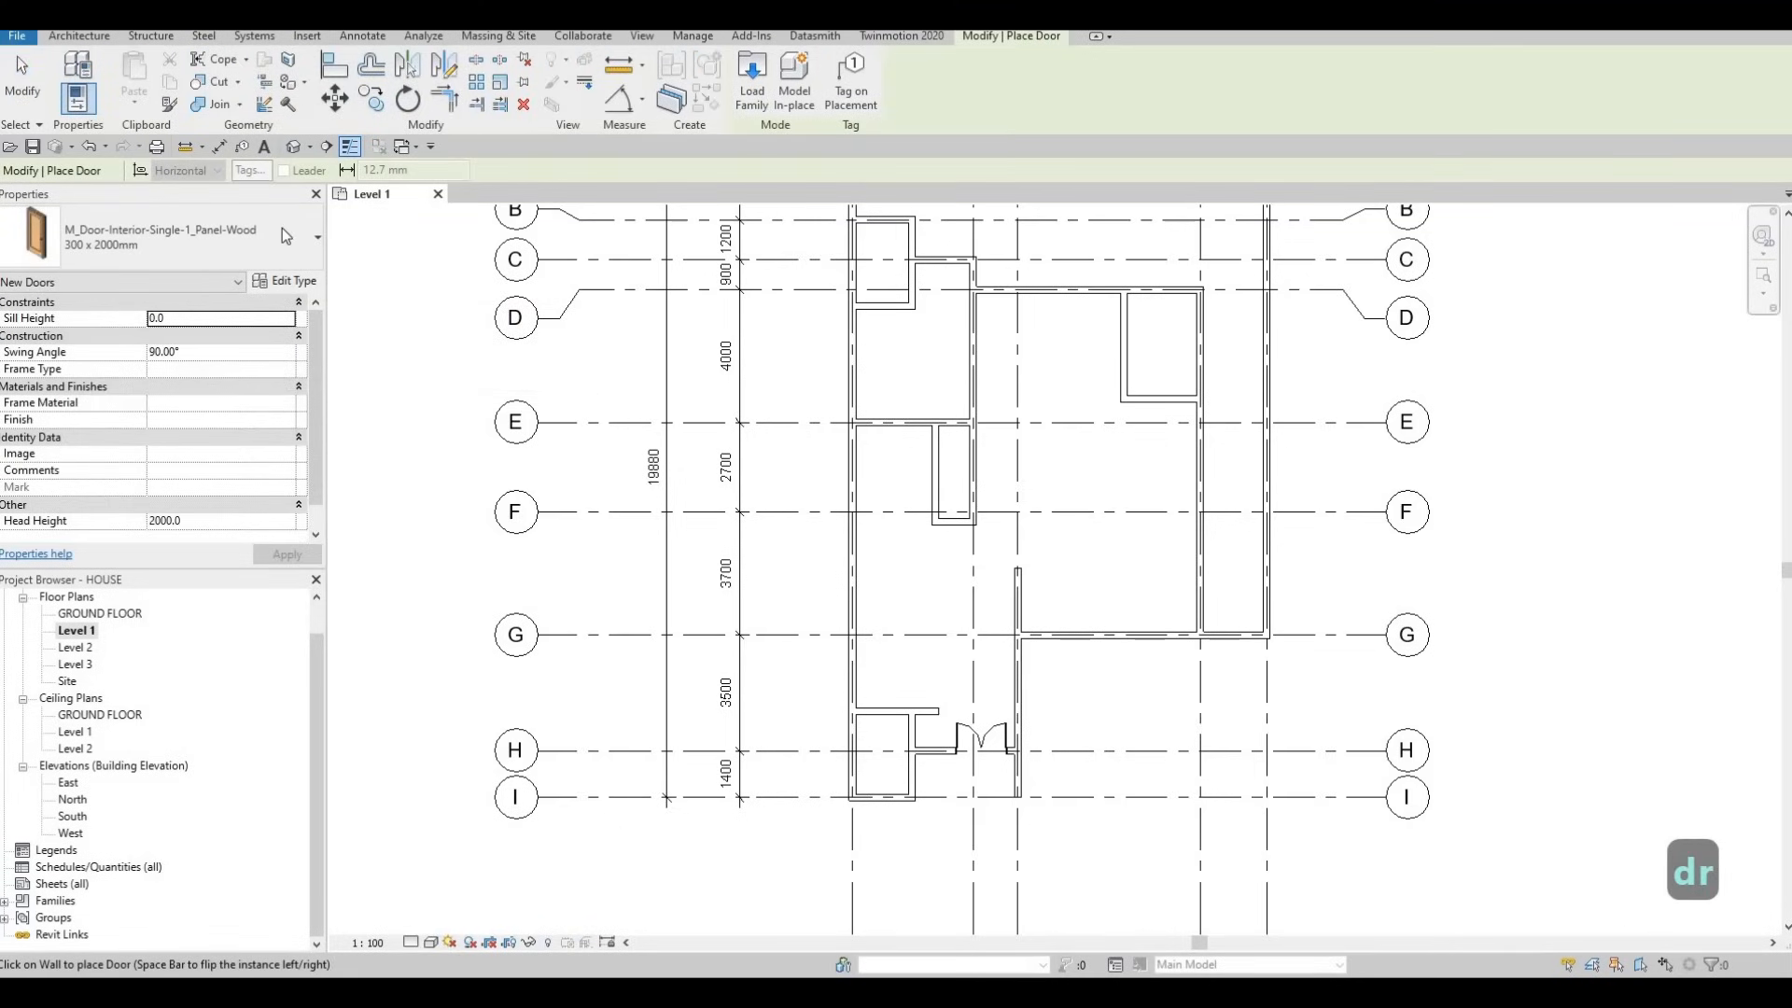
pyautogui.click(256, 255)
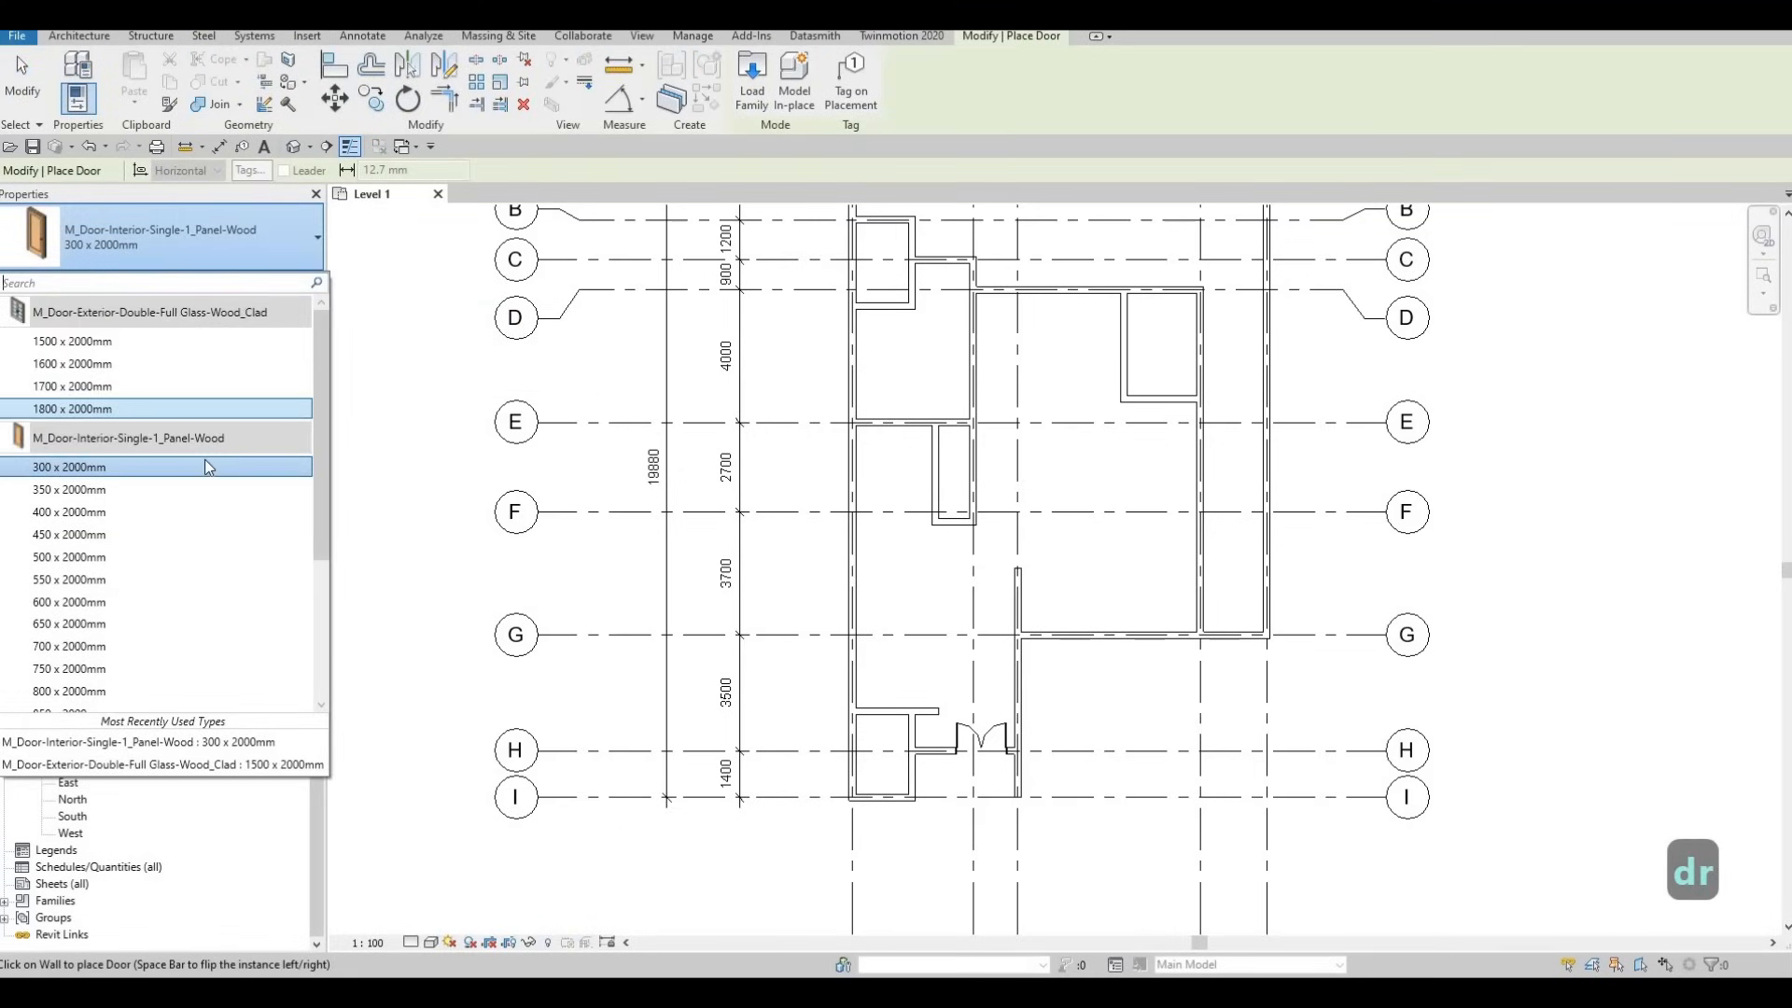
pyautogui.scroll(-1, 205, 459)
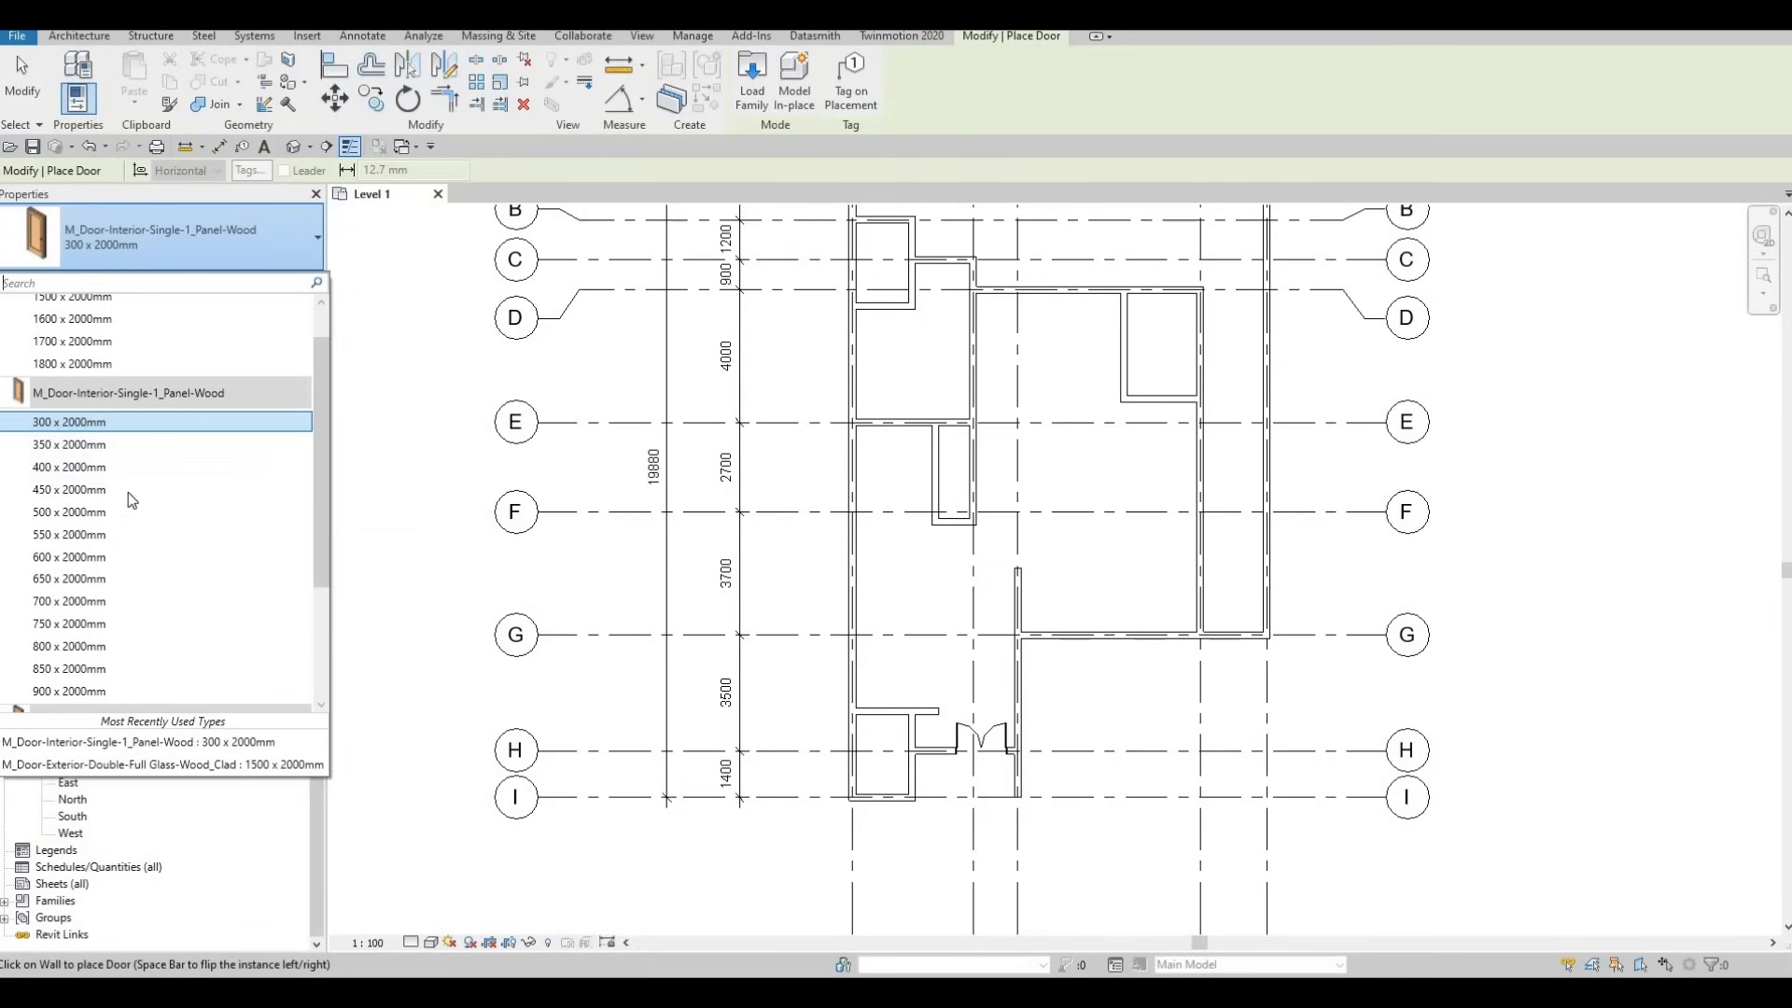
pyautogui.click(91, 602)
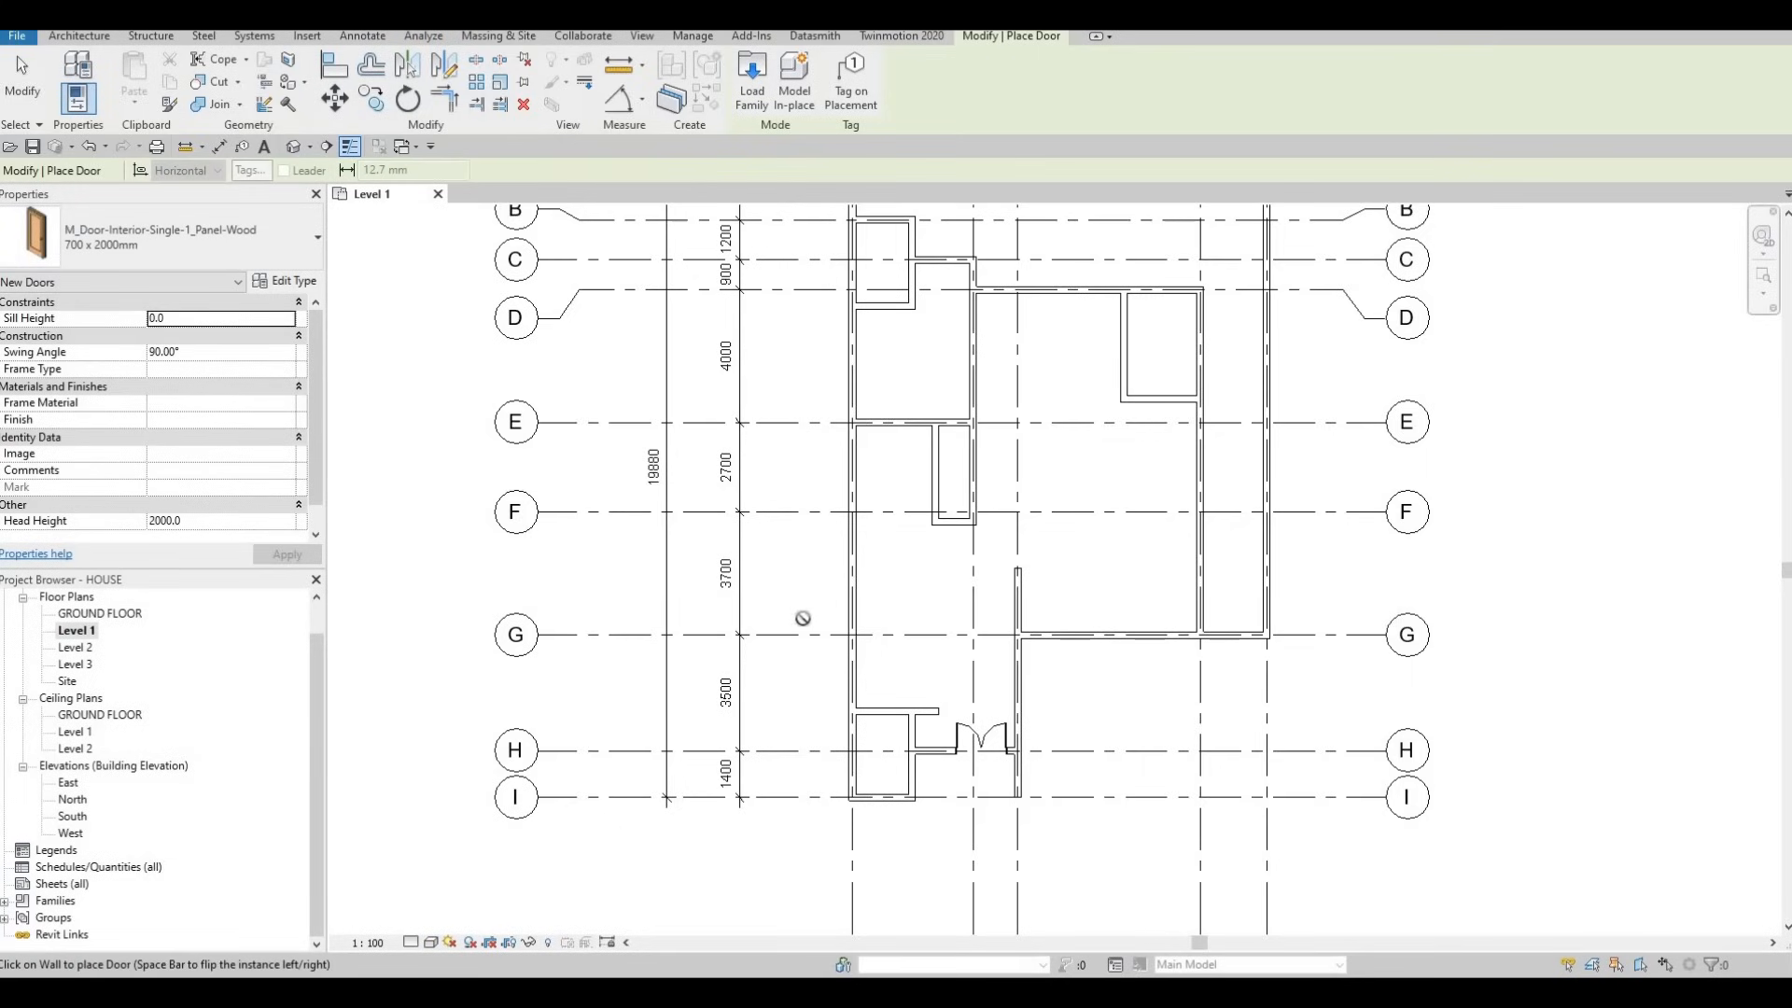
pyautogui.scroll(4, 907, 727)
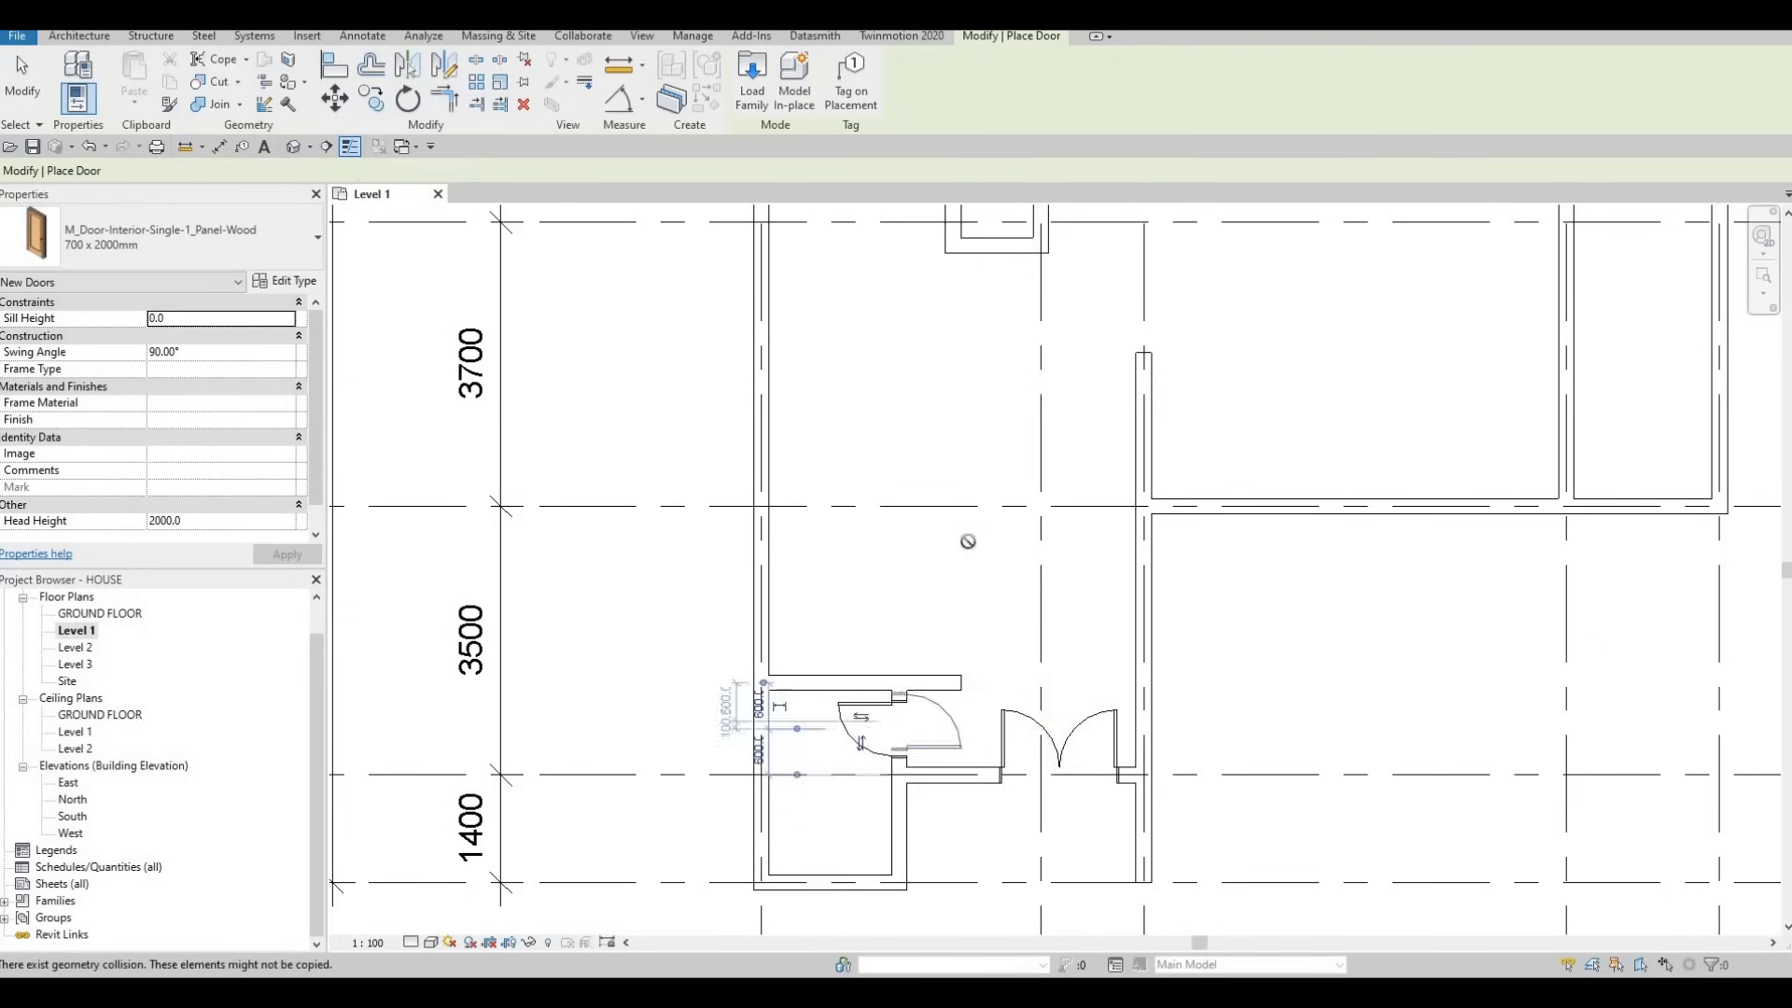
# Place inward-swinging 700 x 2000mm doors in the grid 2 wall, 600 mm above grid E, and in the small room's vertical wall at grid D.
pyautogui.scroll(-3, 968, 541)
pyautogui.moveTo(983, 546); pyautogui.dragTo(923, 679, button='middle')
pyautogui.scroll(-1, 923, 679)
pyautogui.moveTo(963, 401); pyautogui.dragTo(948, 477, button='middle')
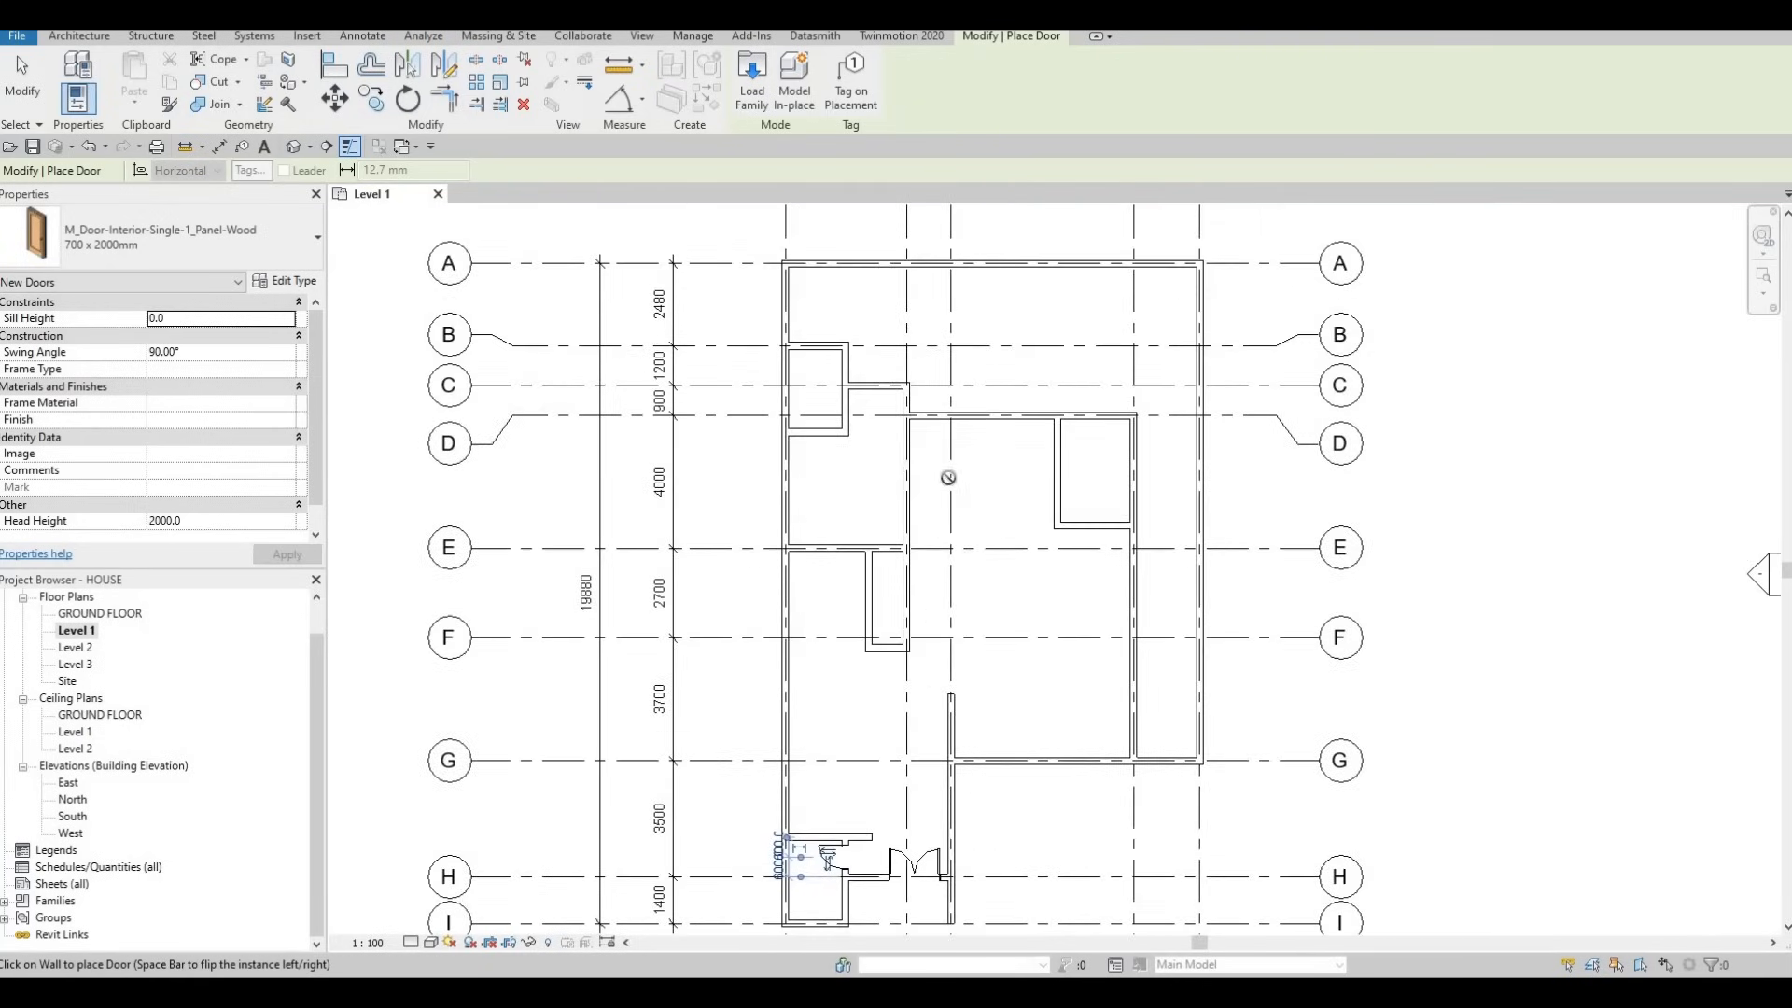
pyautogui.scroll(2, 910, 505)
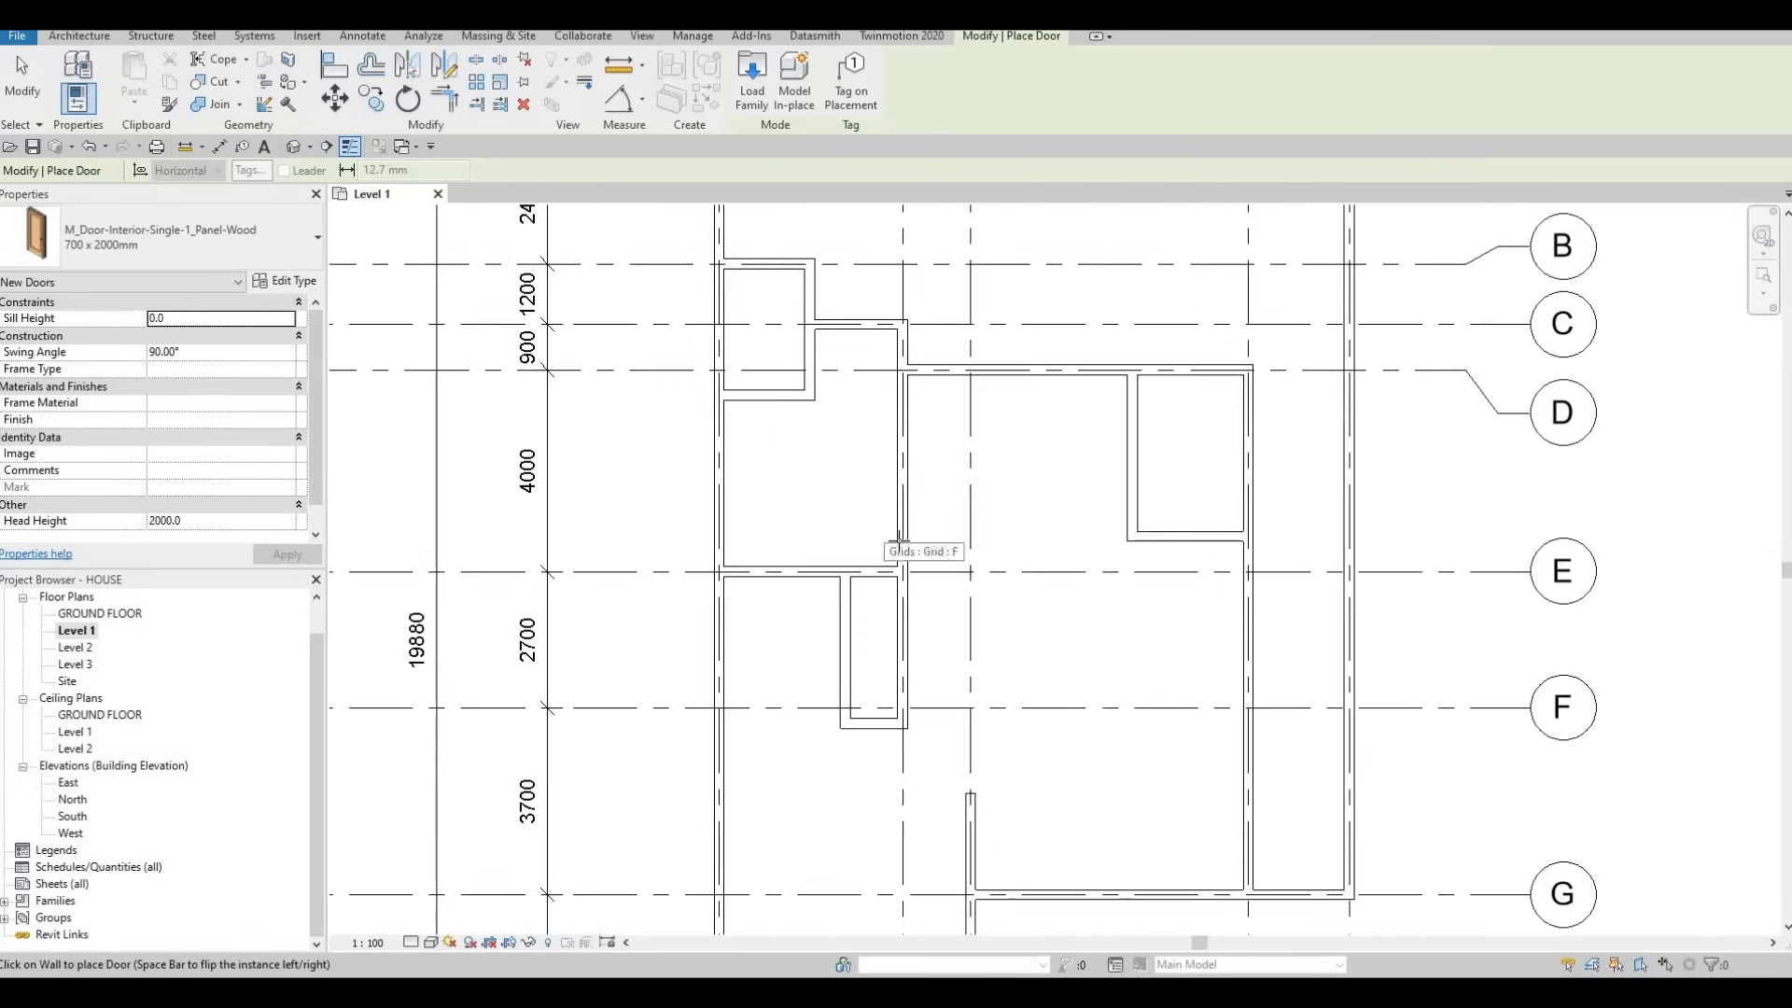
pyautogui.press('space')
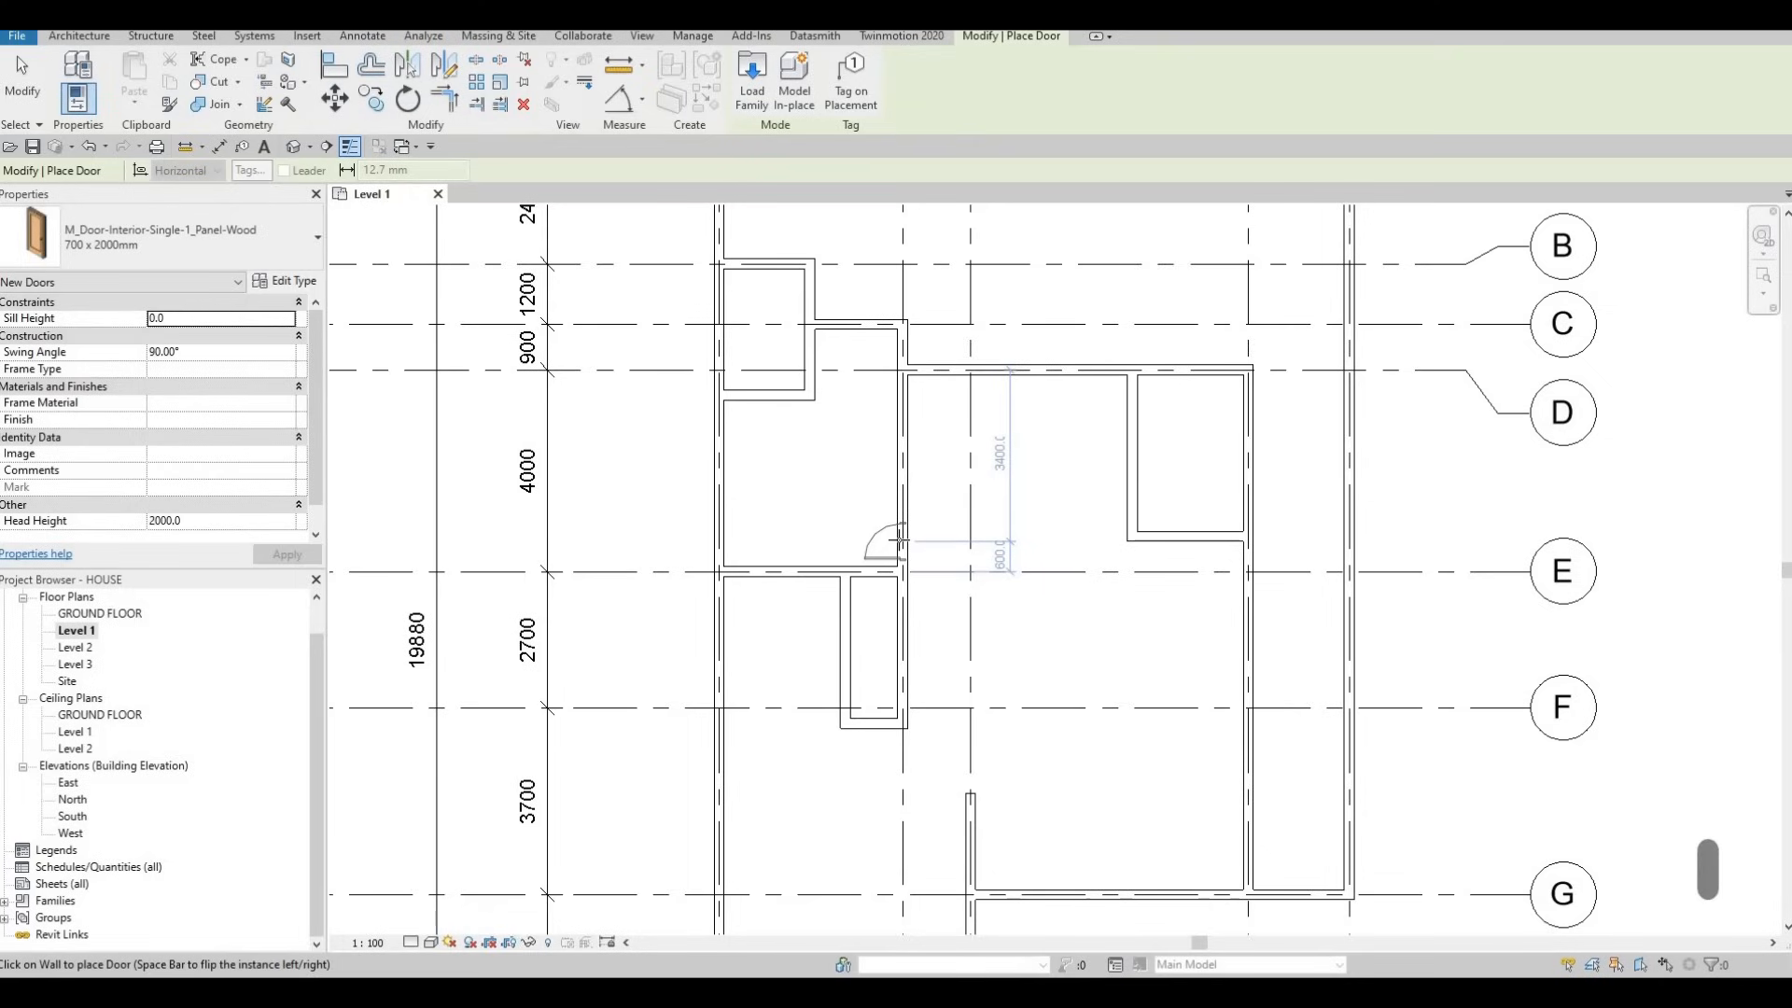
pyautogui.click(915, 510)
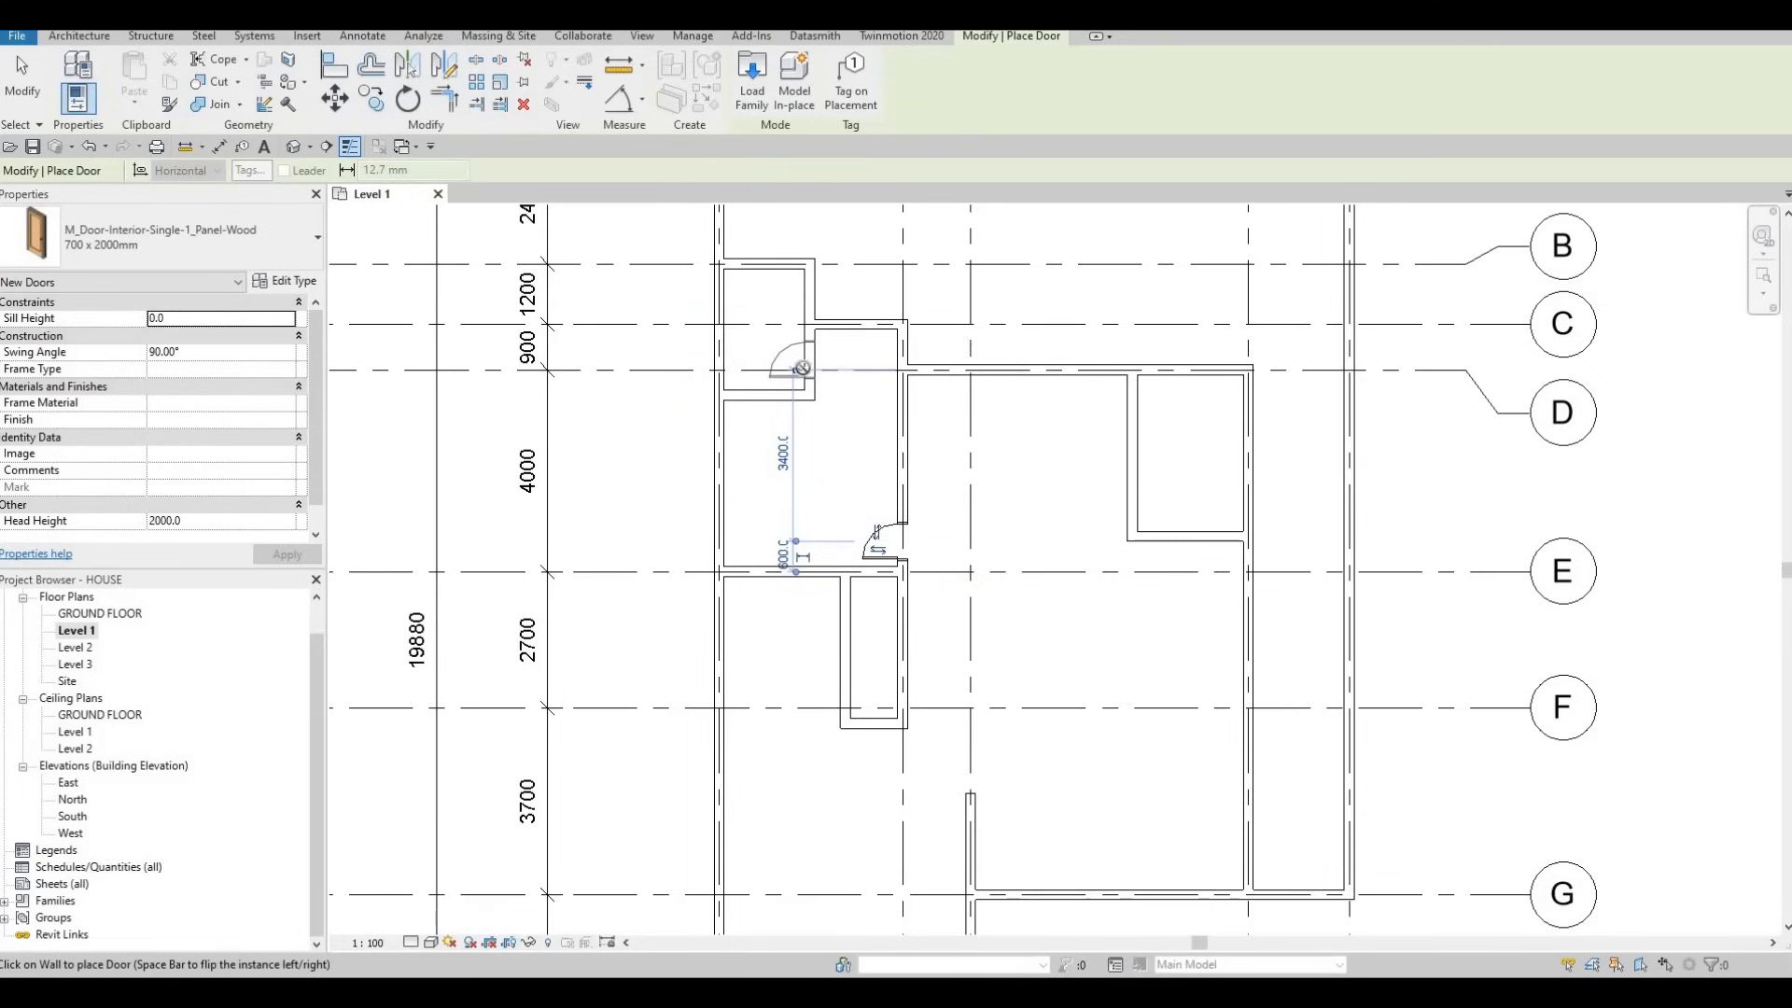
pyautogui.scroll(2, 802, 368)
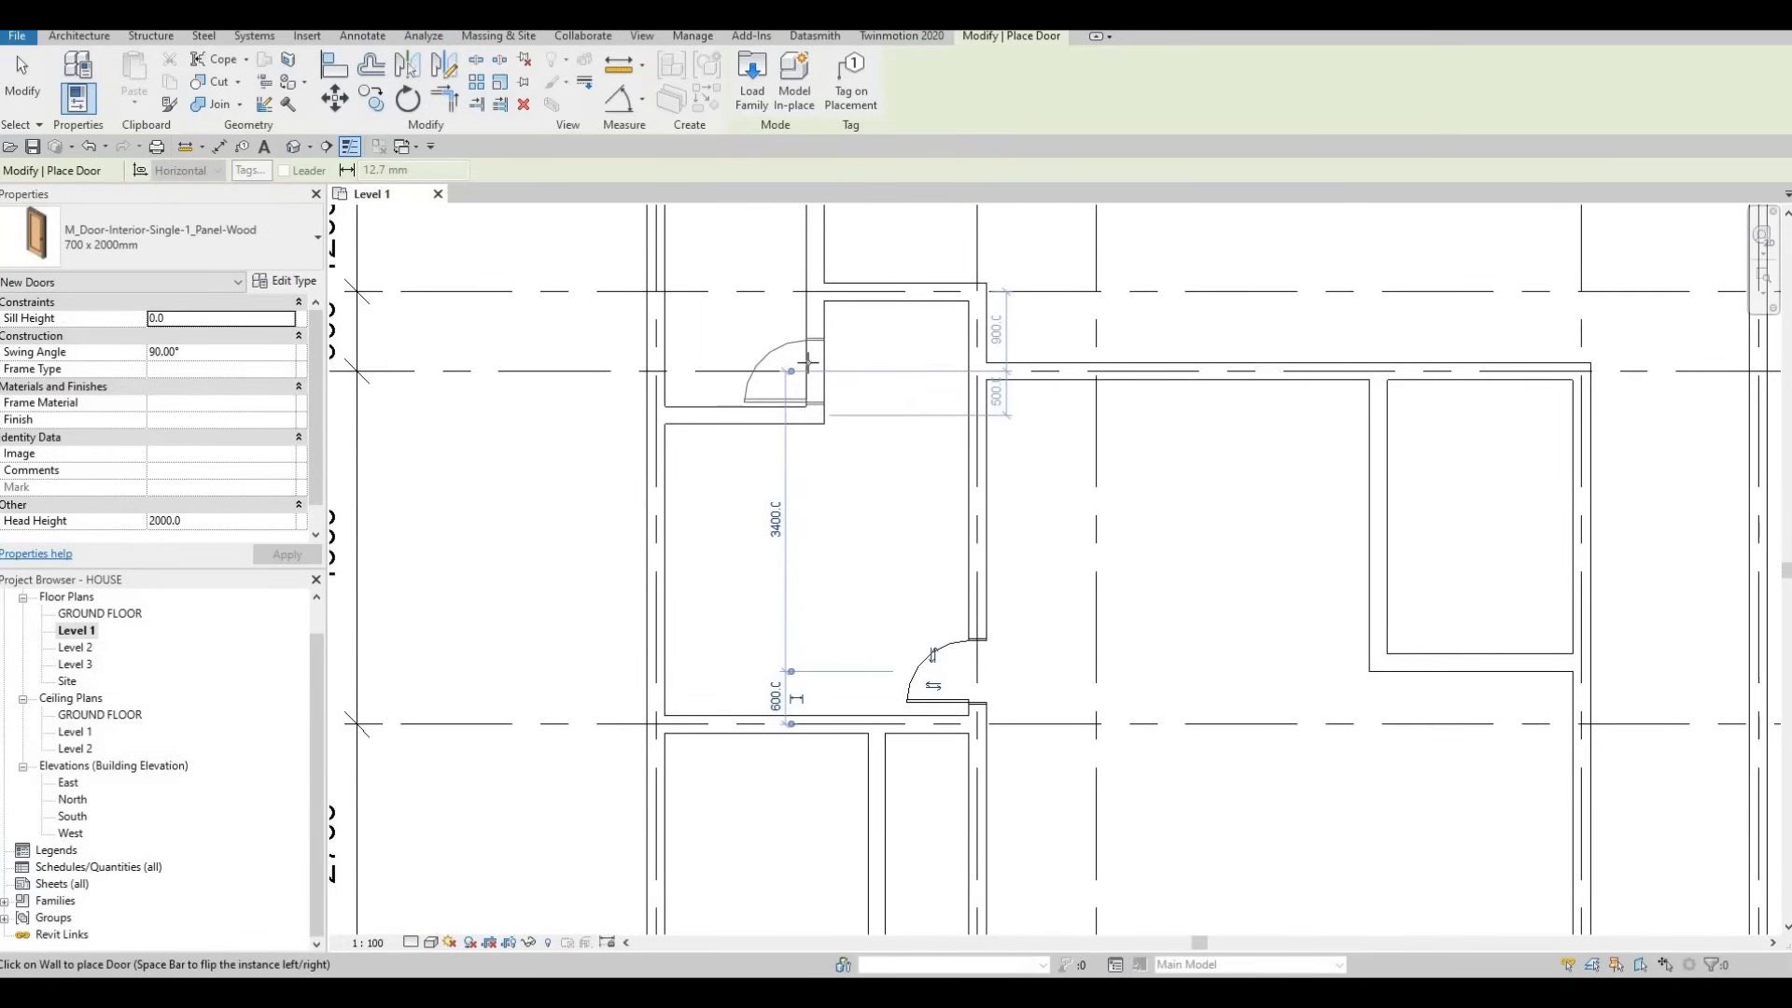
pyautogui.click(808, 364)
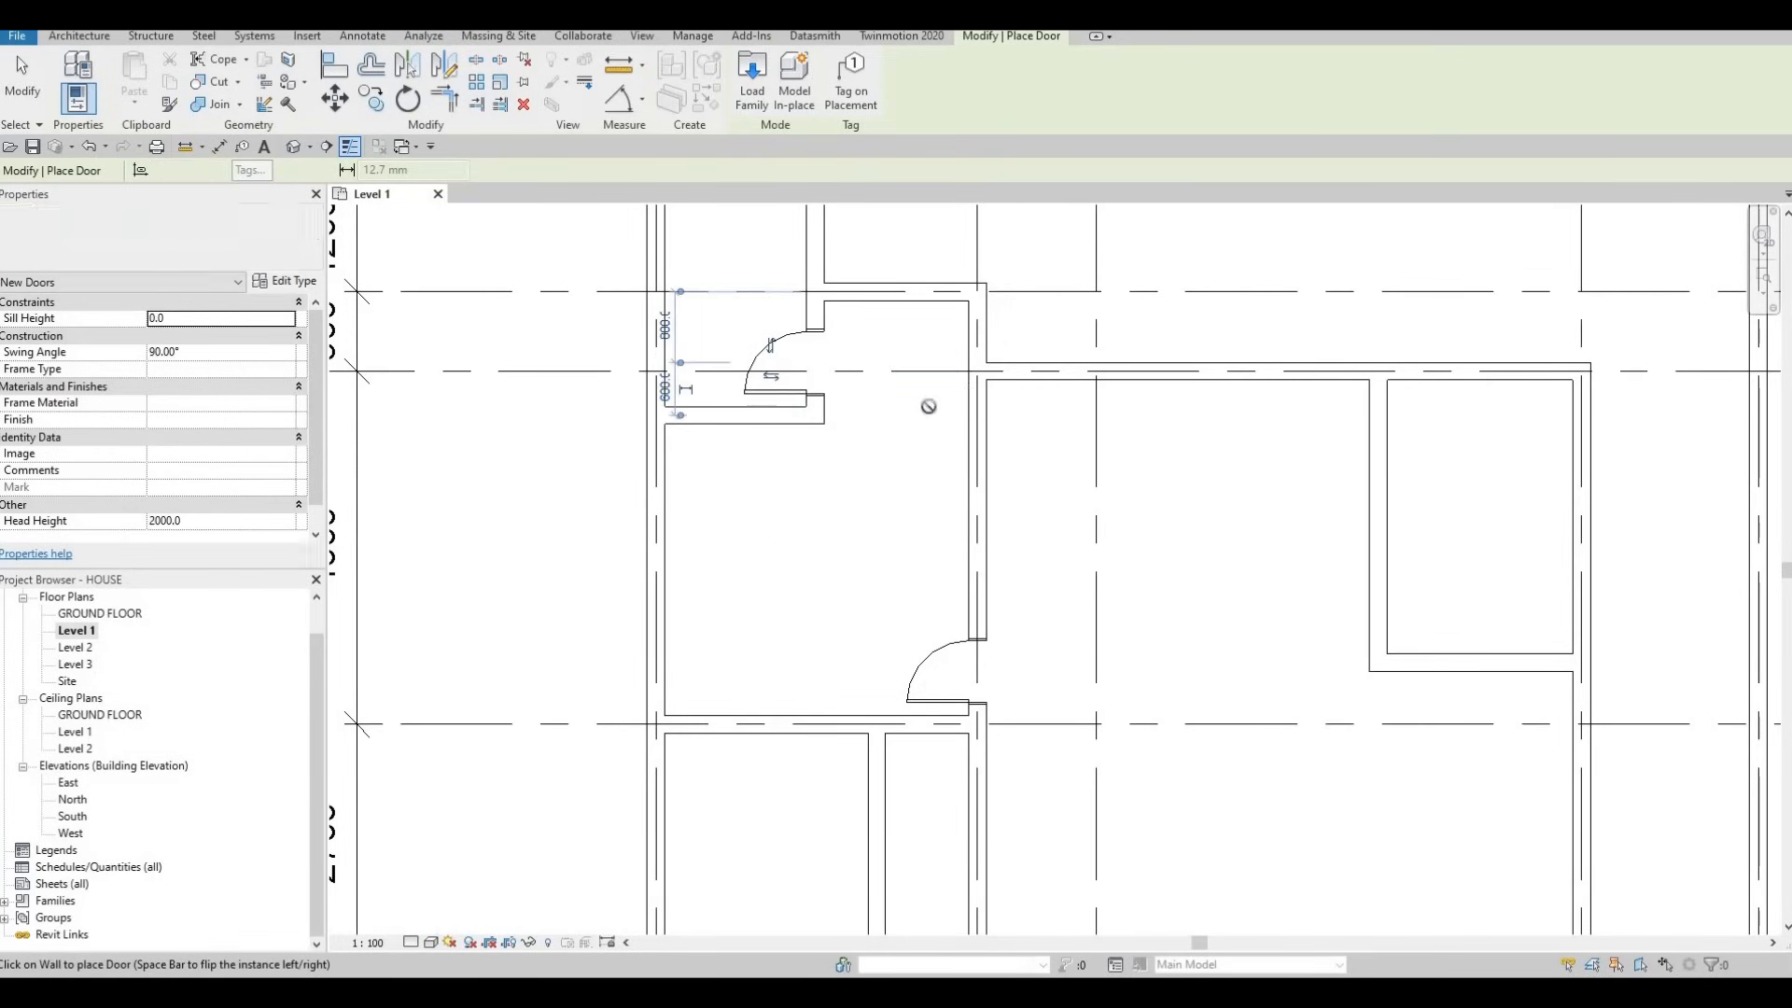
# Place 700 x 2000mm doors in the lower wall of the room below grid D, 500 mm from grid 4, and in its grid 4 wall.
pyautogui.scroll(-4, 928, 406)
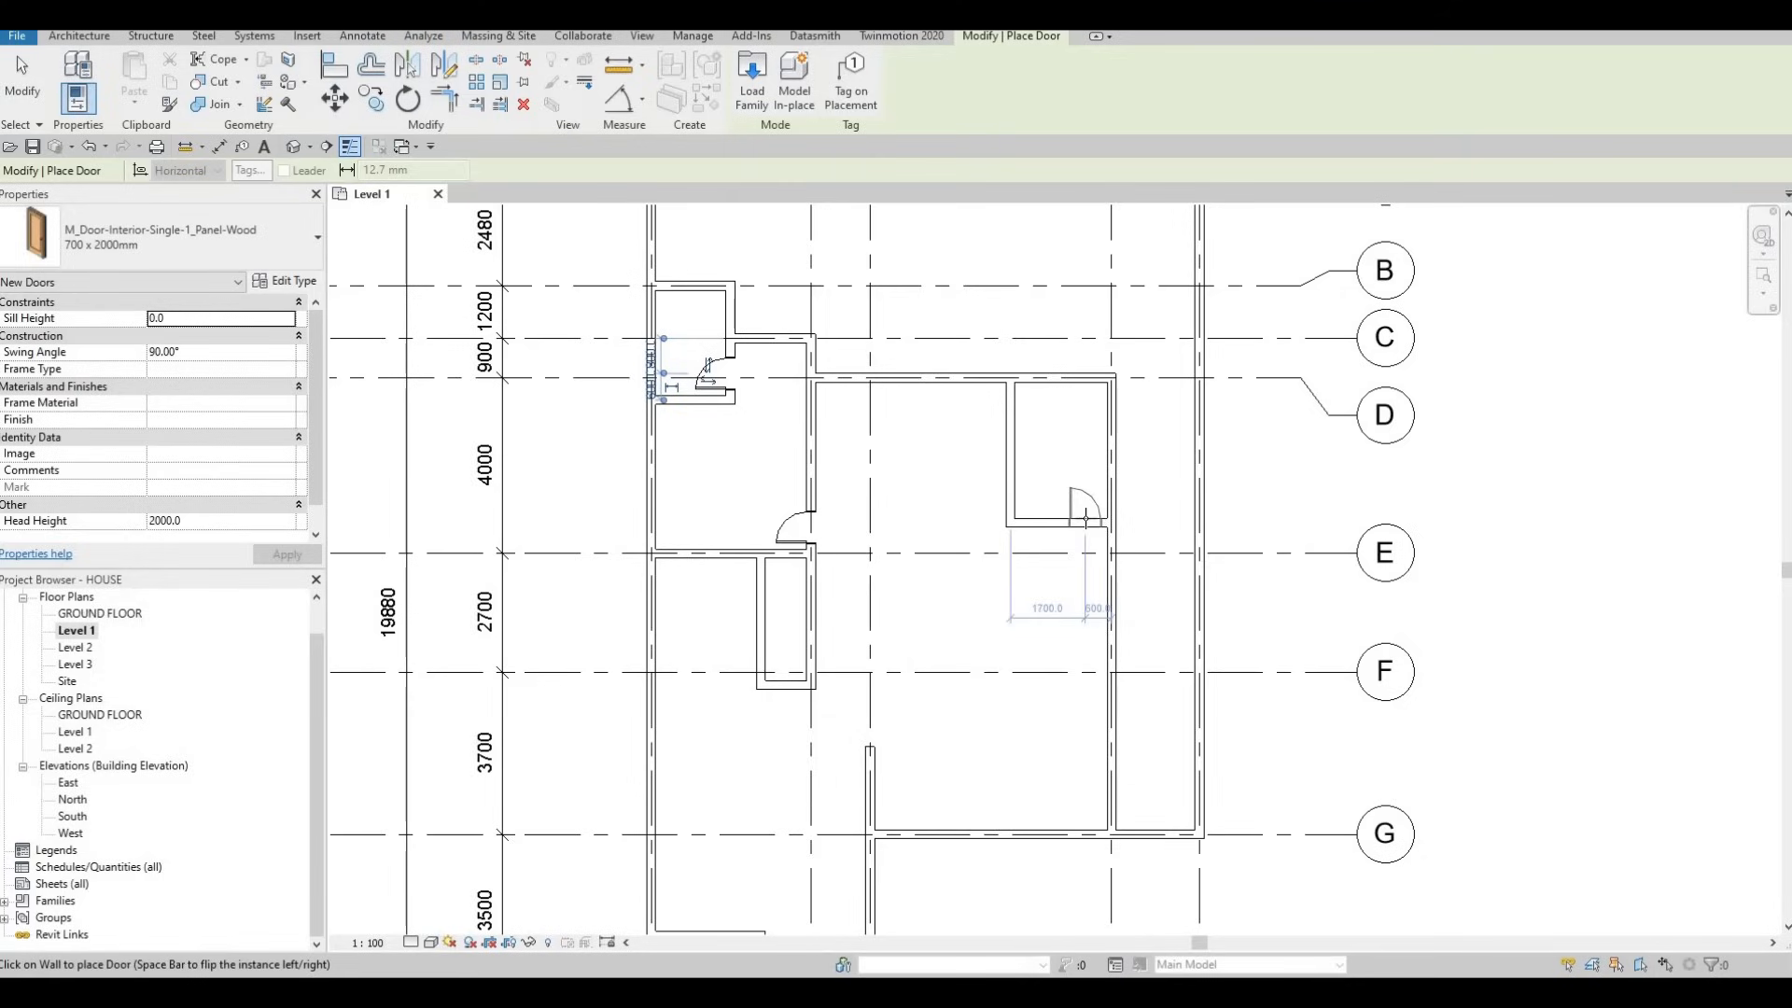
pyautogui.press('space')
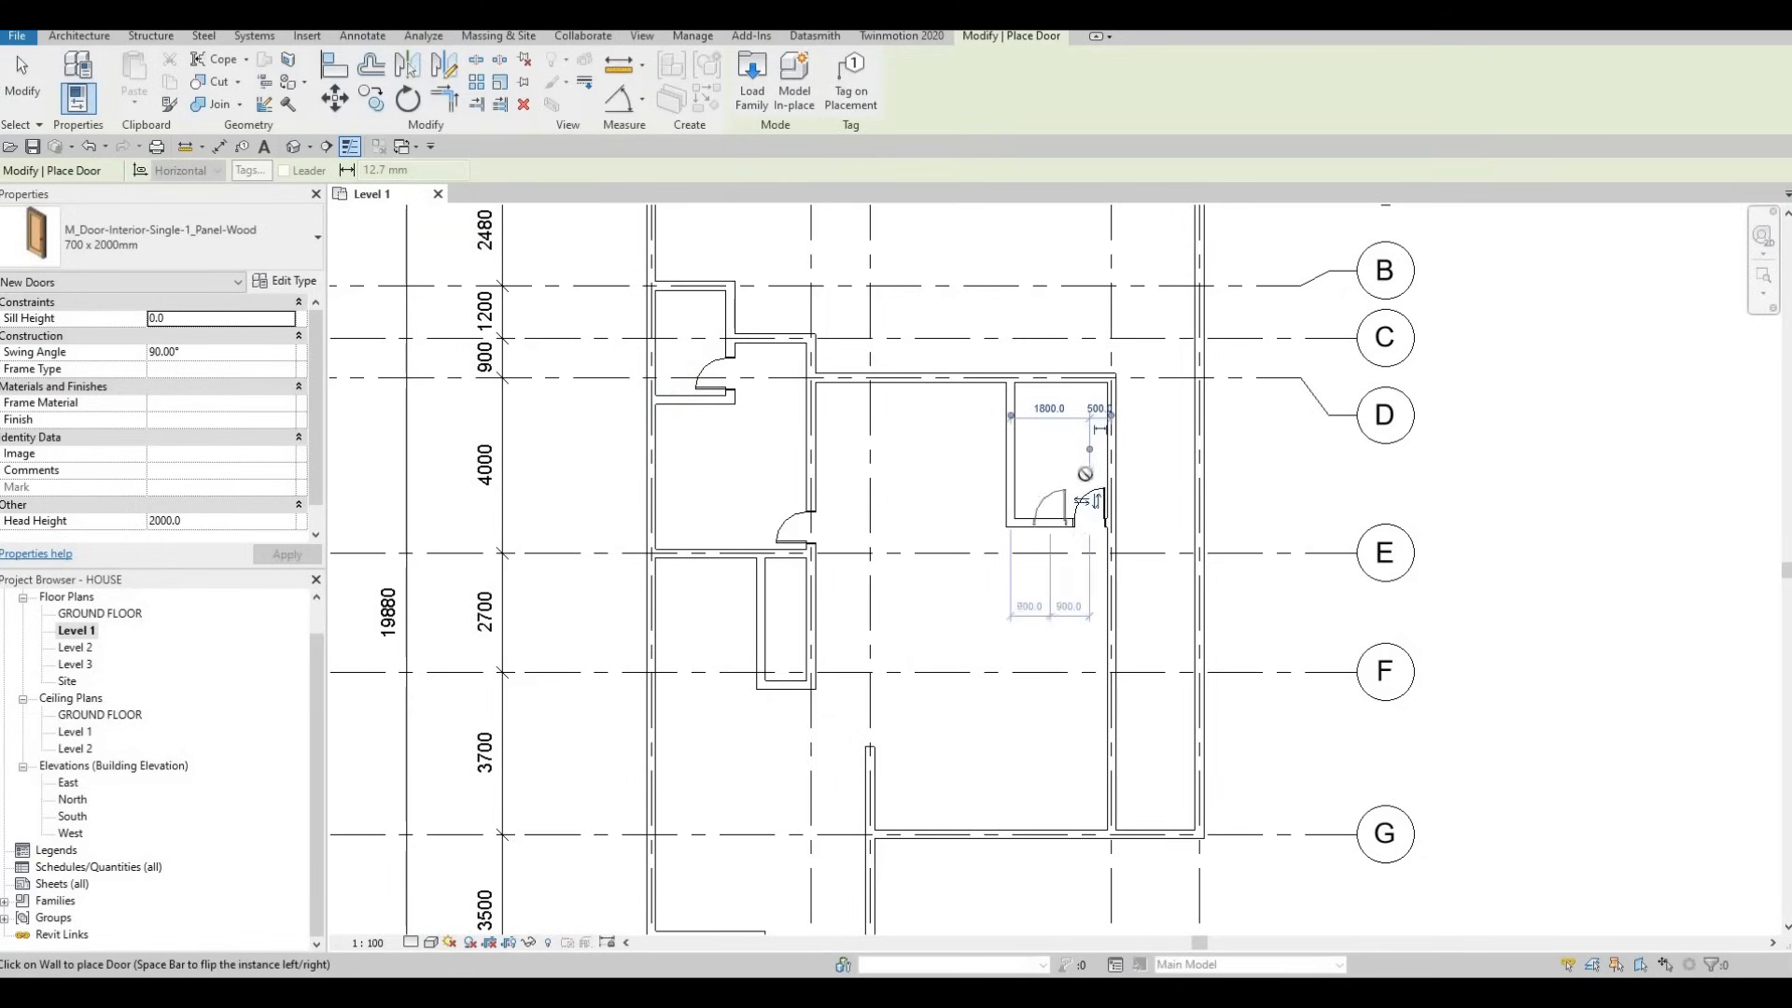
pyautogui.scroll(2, 1115, 464)
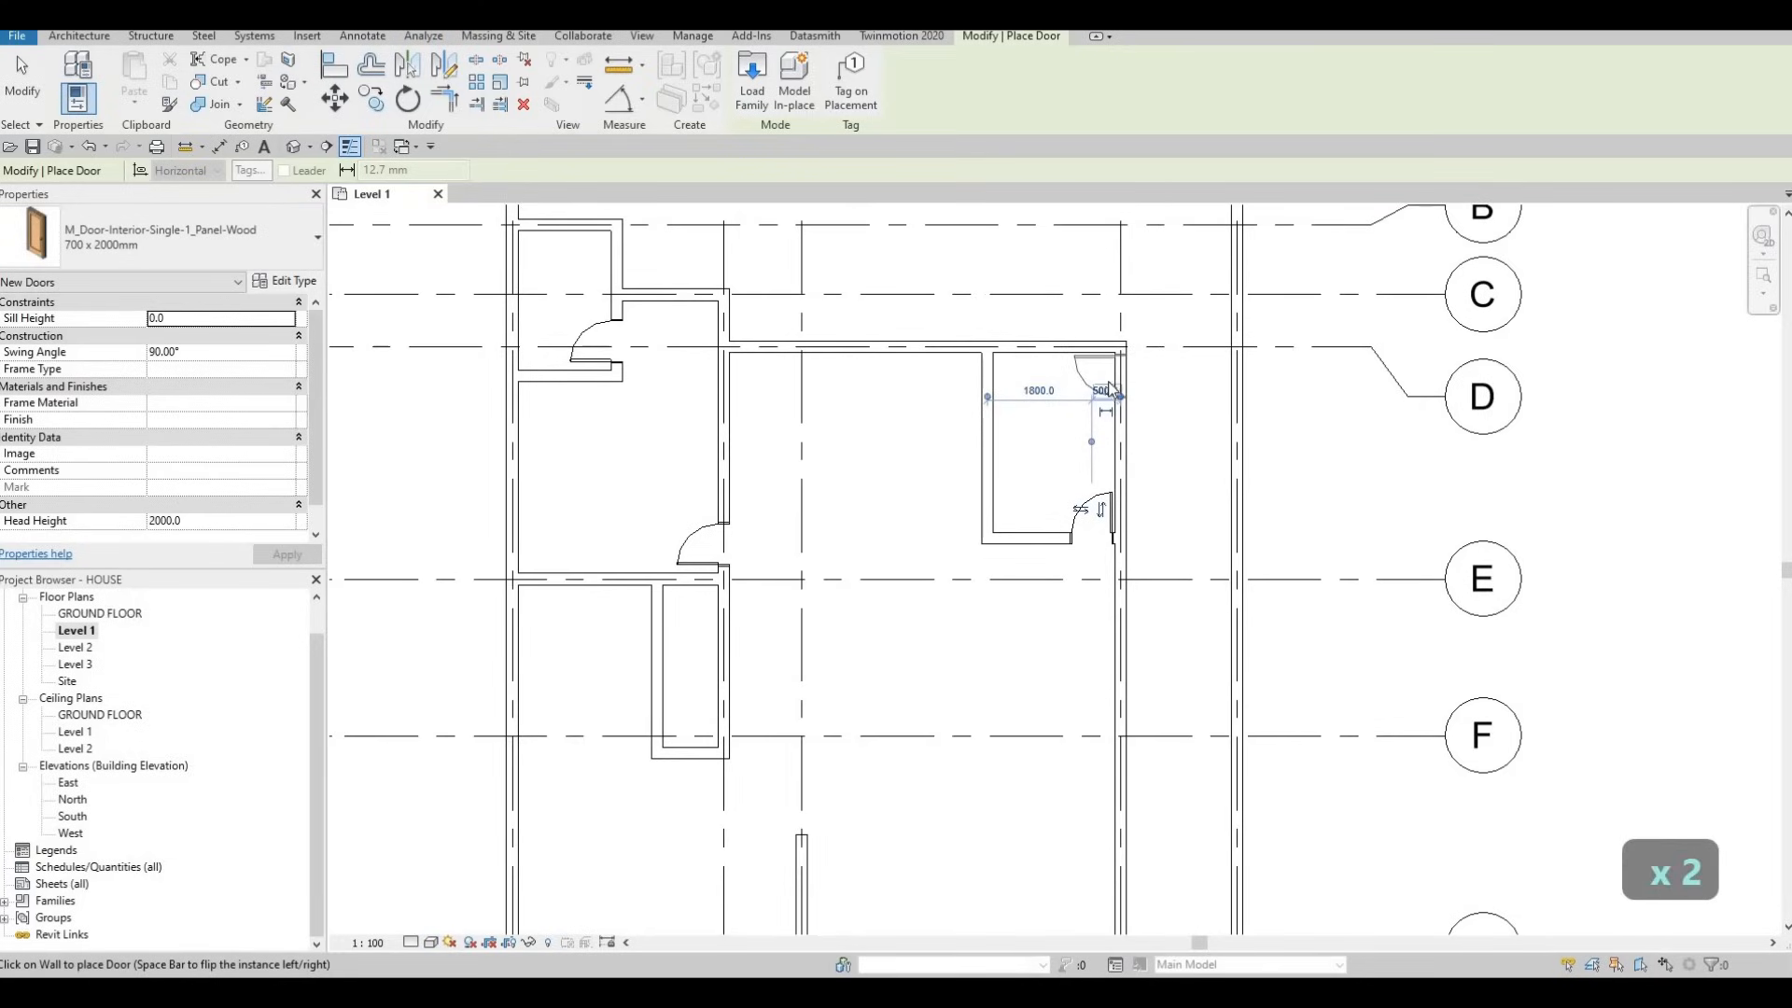
pyautogui.click(1106, 390)
pyautogui.press('Escape')
pyautogui.press('Escape')
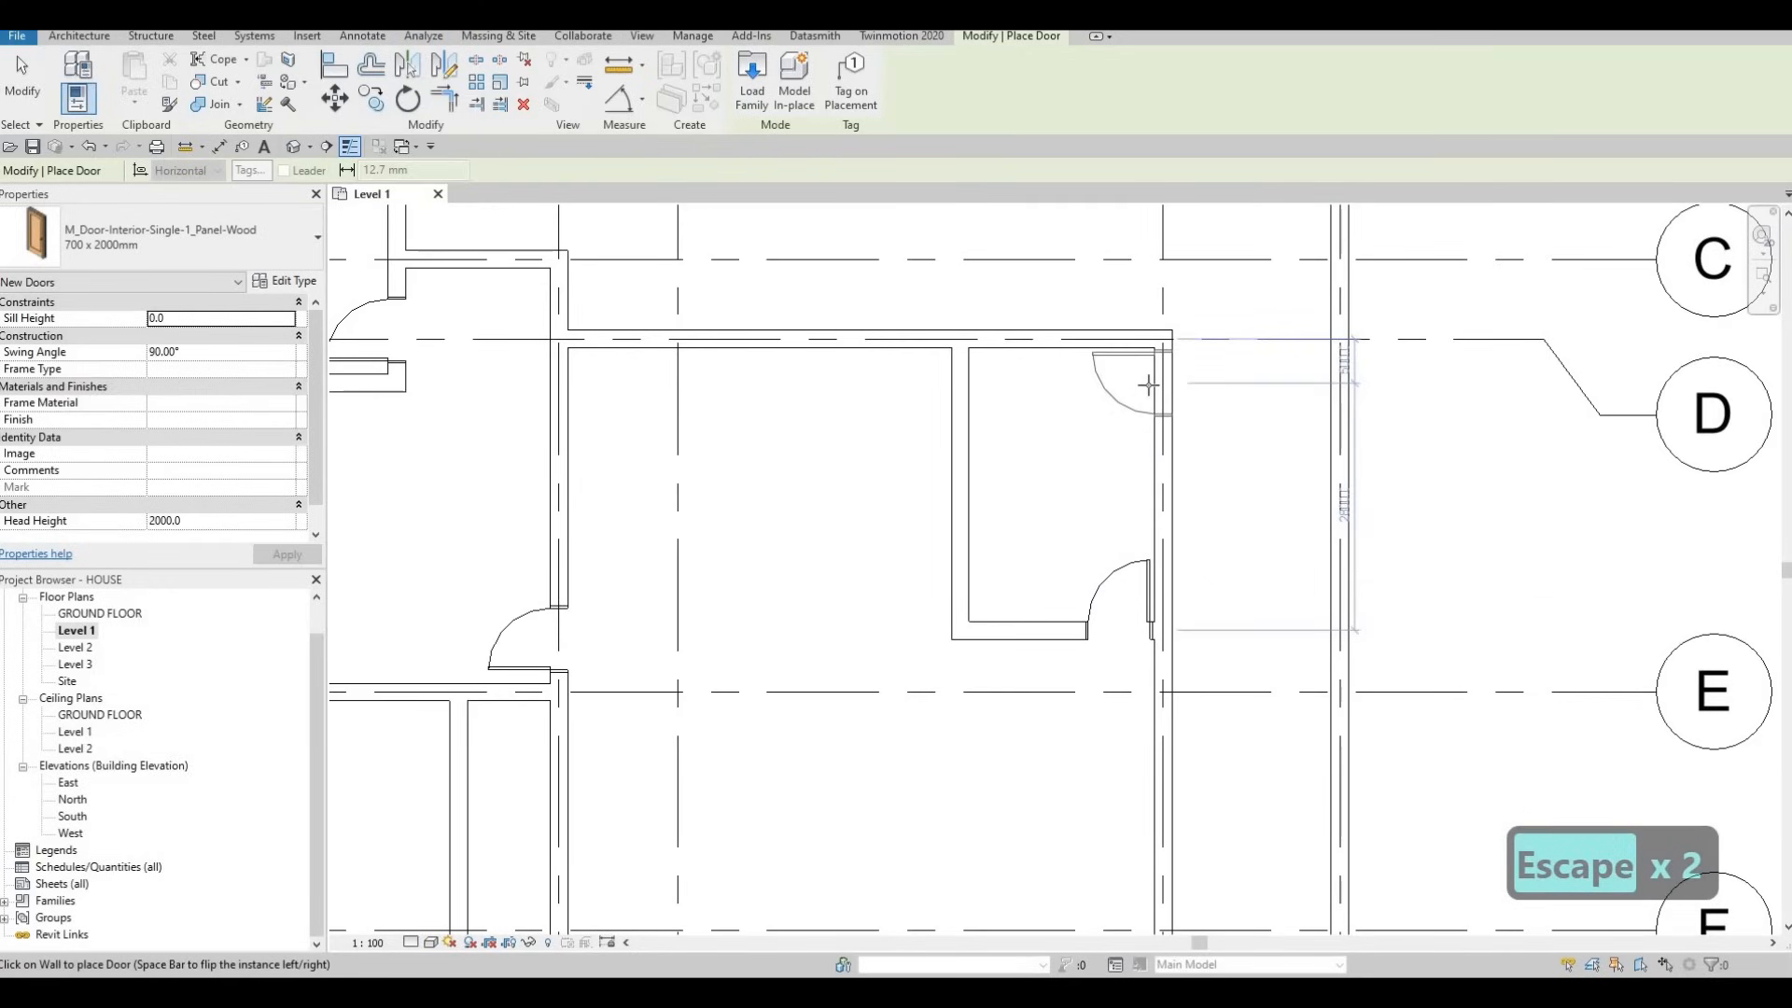
pyautogui.press('space')
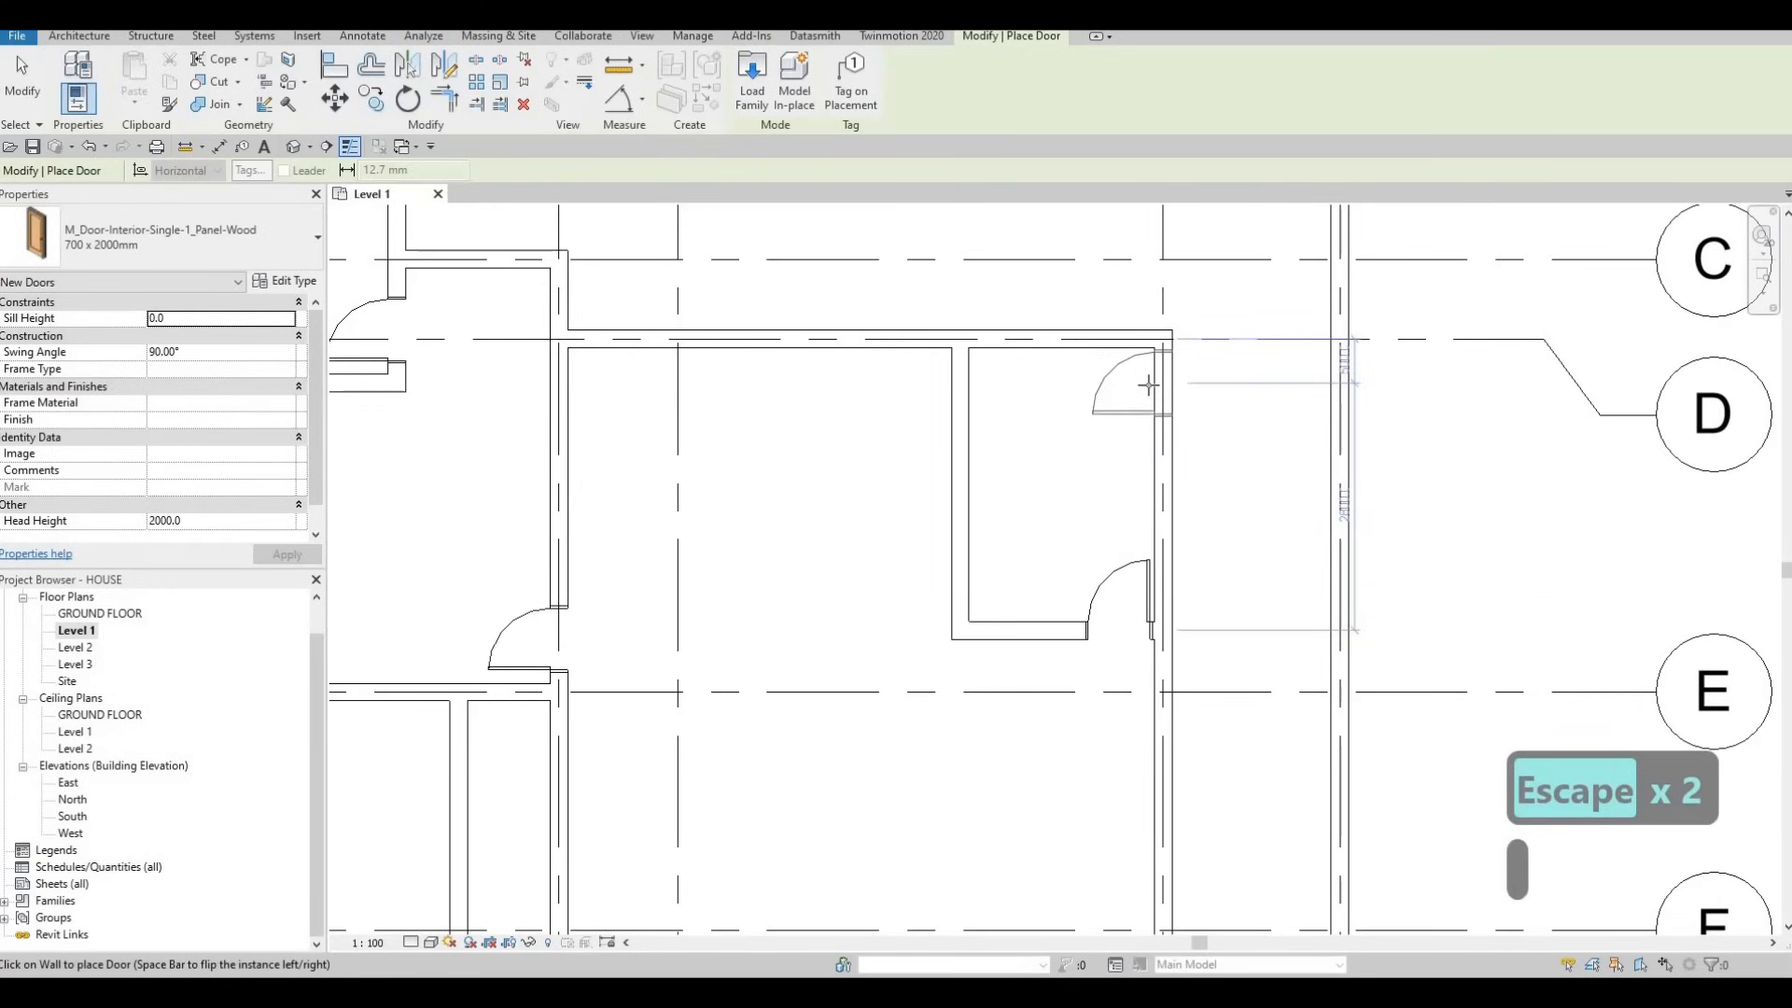
pyautogui.press('space')
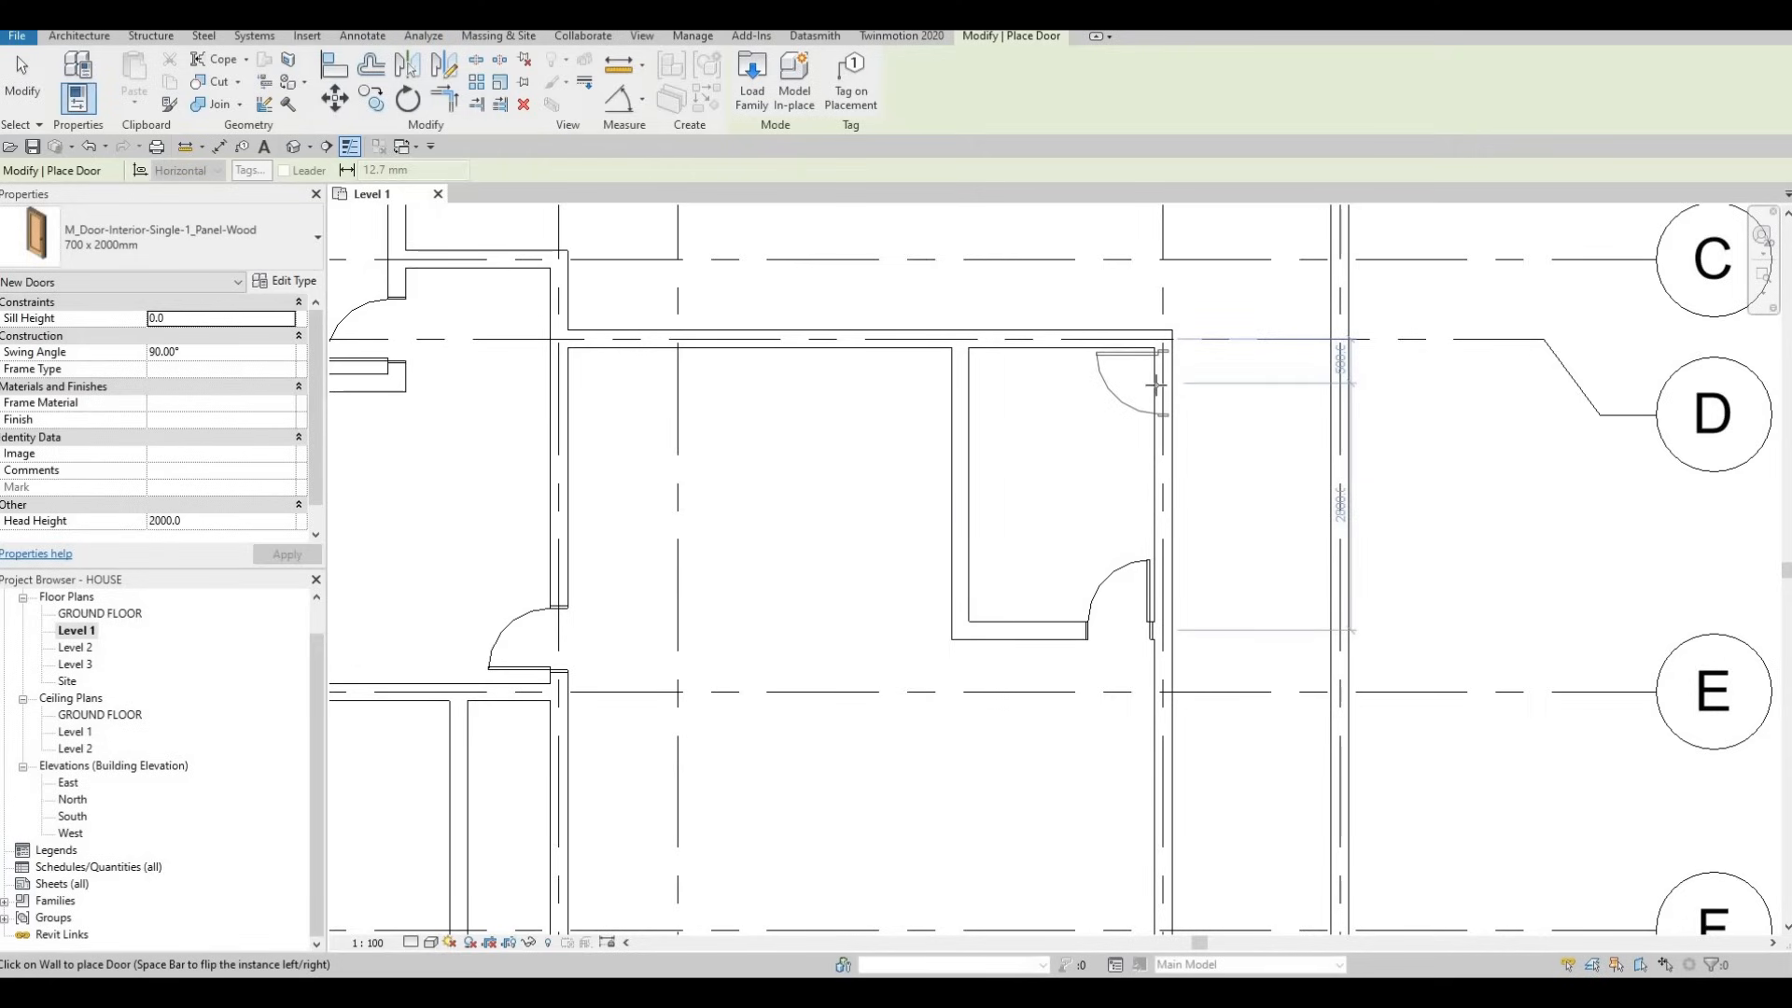
# Review the door placements across the whole Level 1 plan and end door placement.
pyautogui.scroll(-4, 1094, 398)
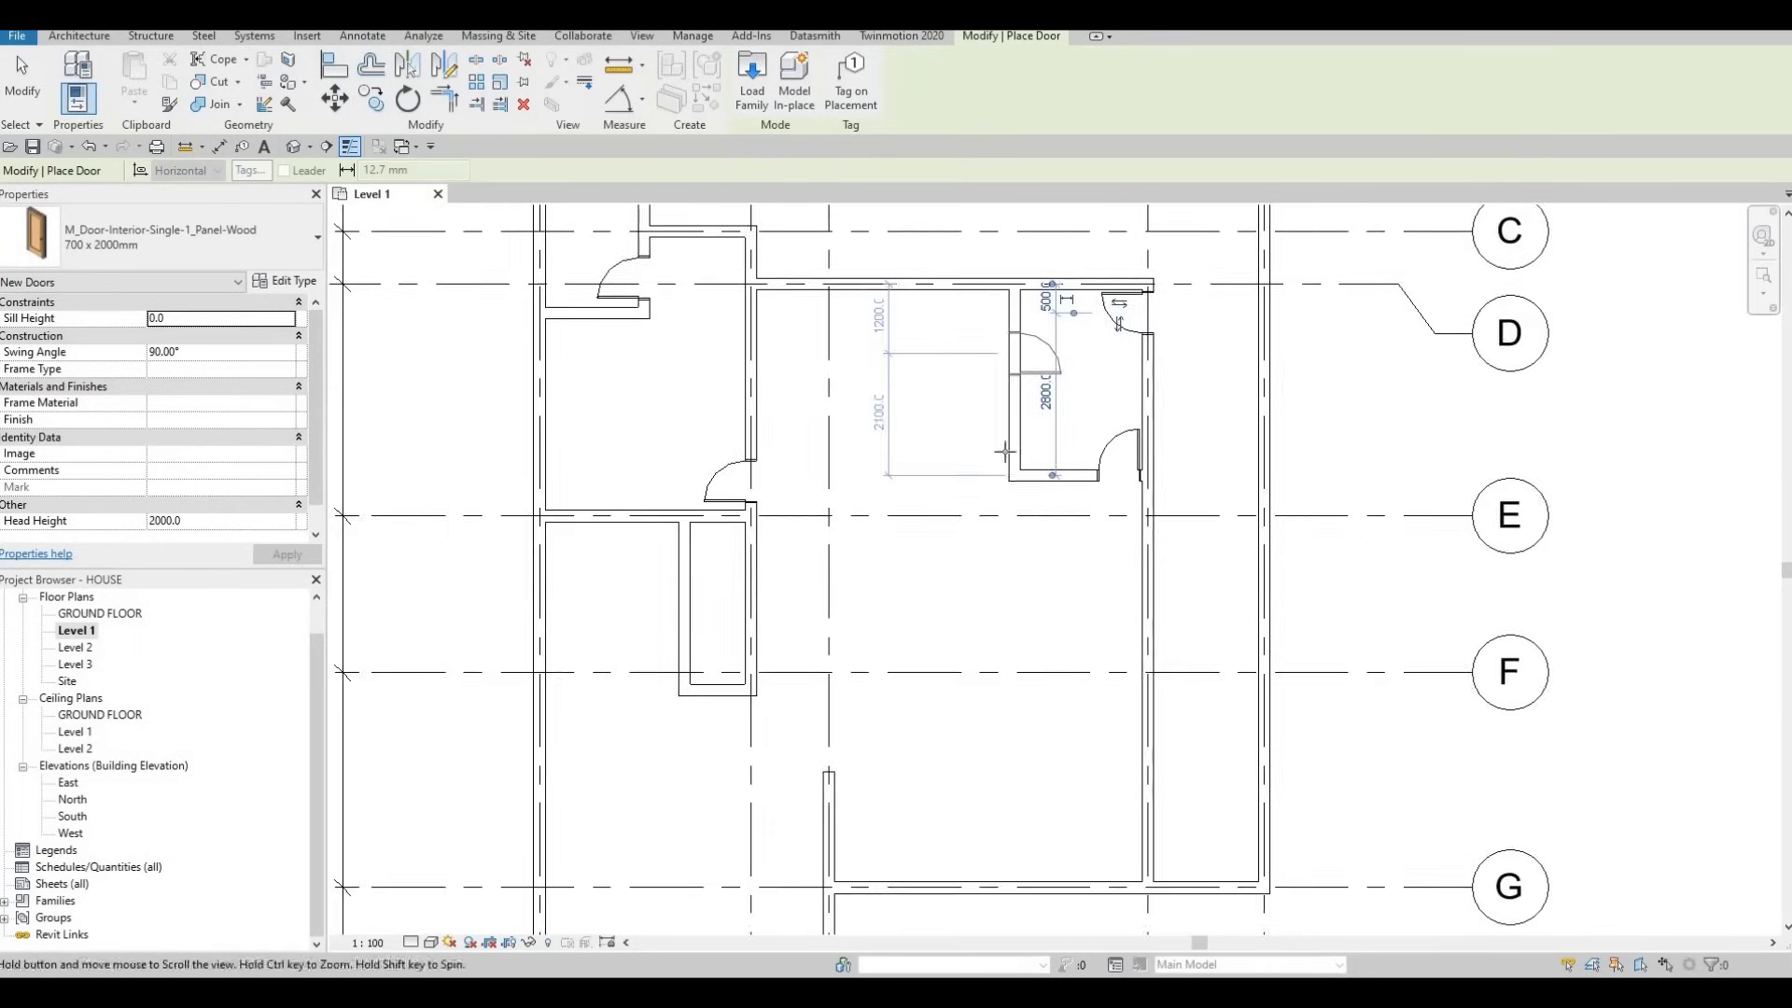
pyautogui.moveTo(1017, 447); pyautogui.dragTo(1006, 503, button='middle')
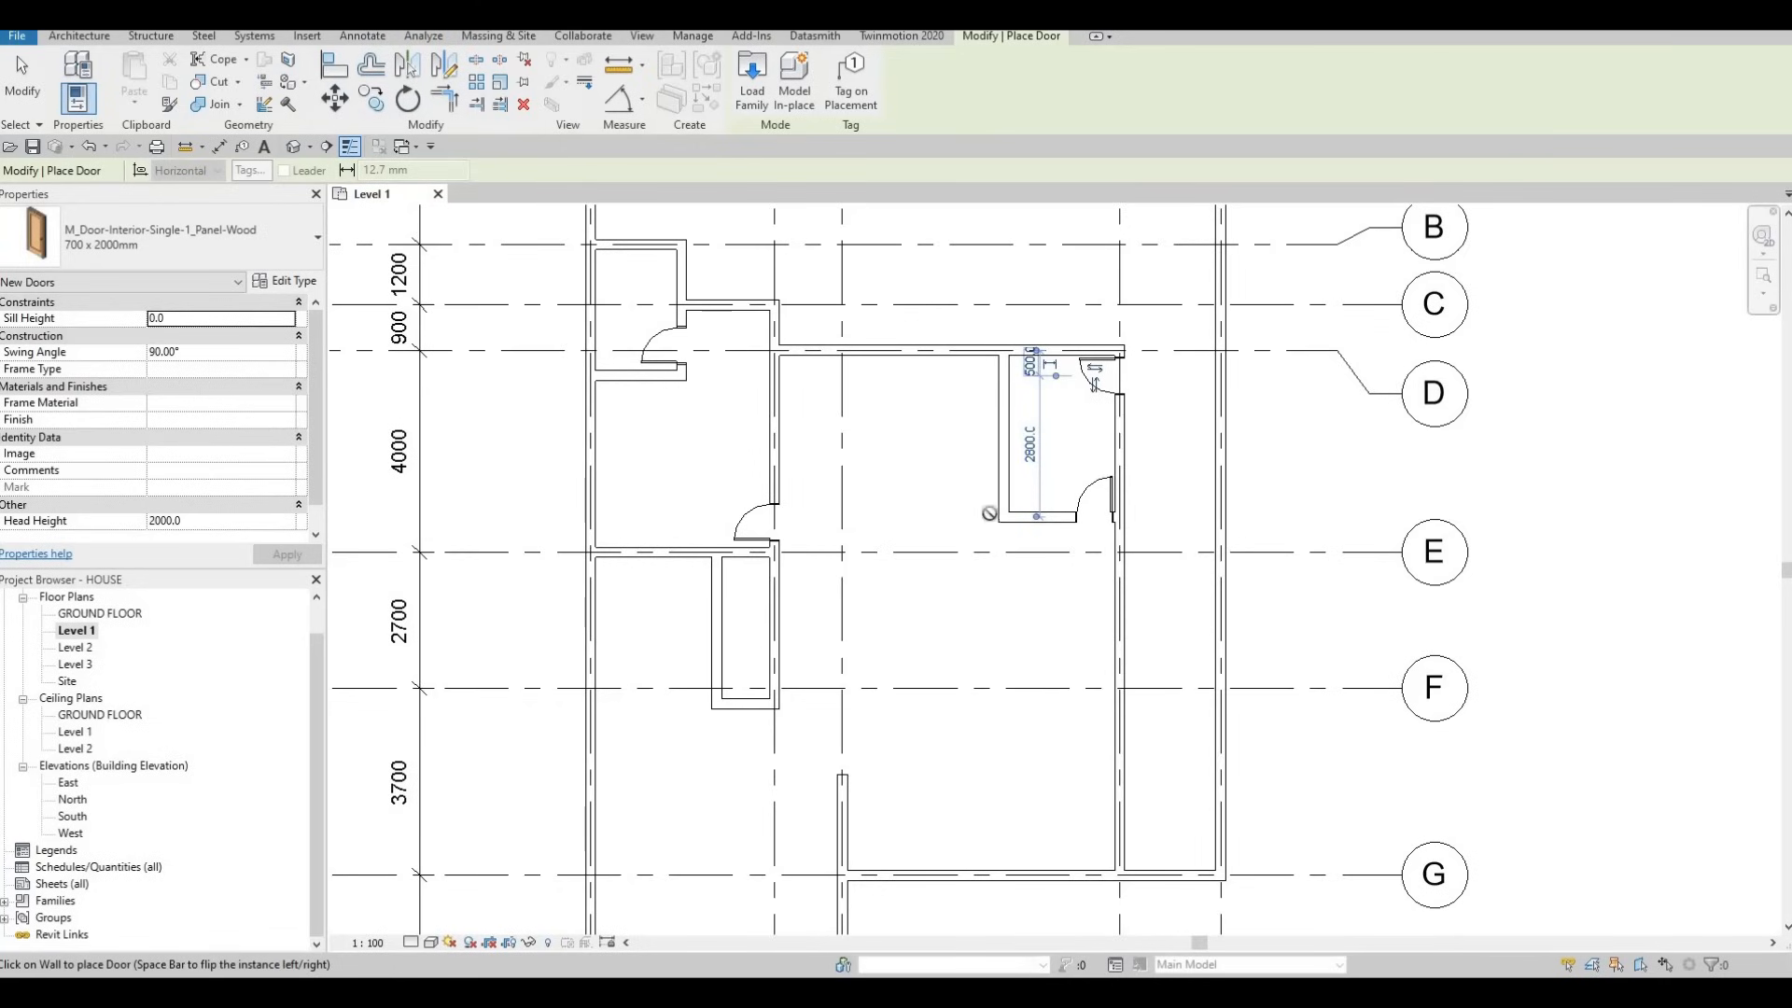
pyautogui.moveTo(1024, 511); pyautogui.dragTo(1053, 371, button='middle')
pyautogui.scroll(-1, 1051, 370)
pyautogui.moveTo(1012, 444); pyautogui.dragTo(1029, 339, button='middle')
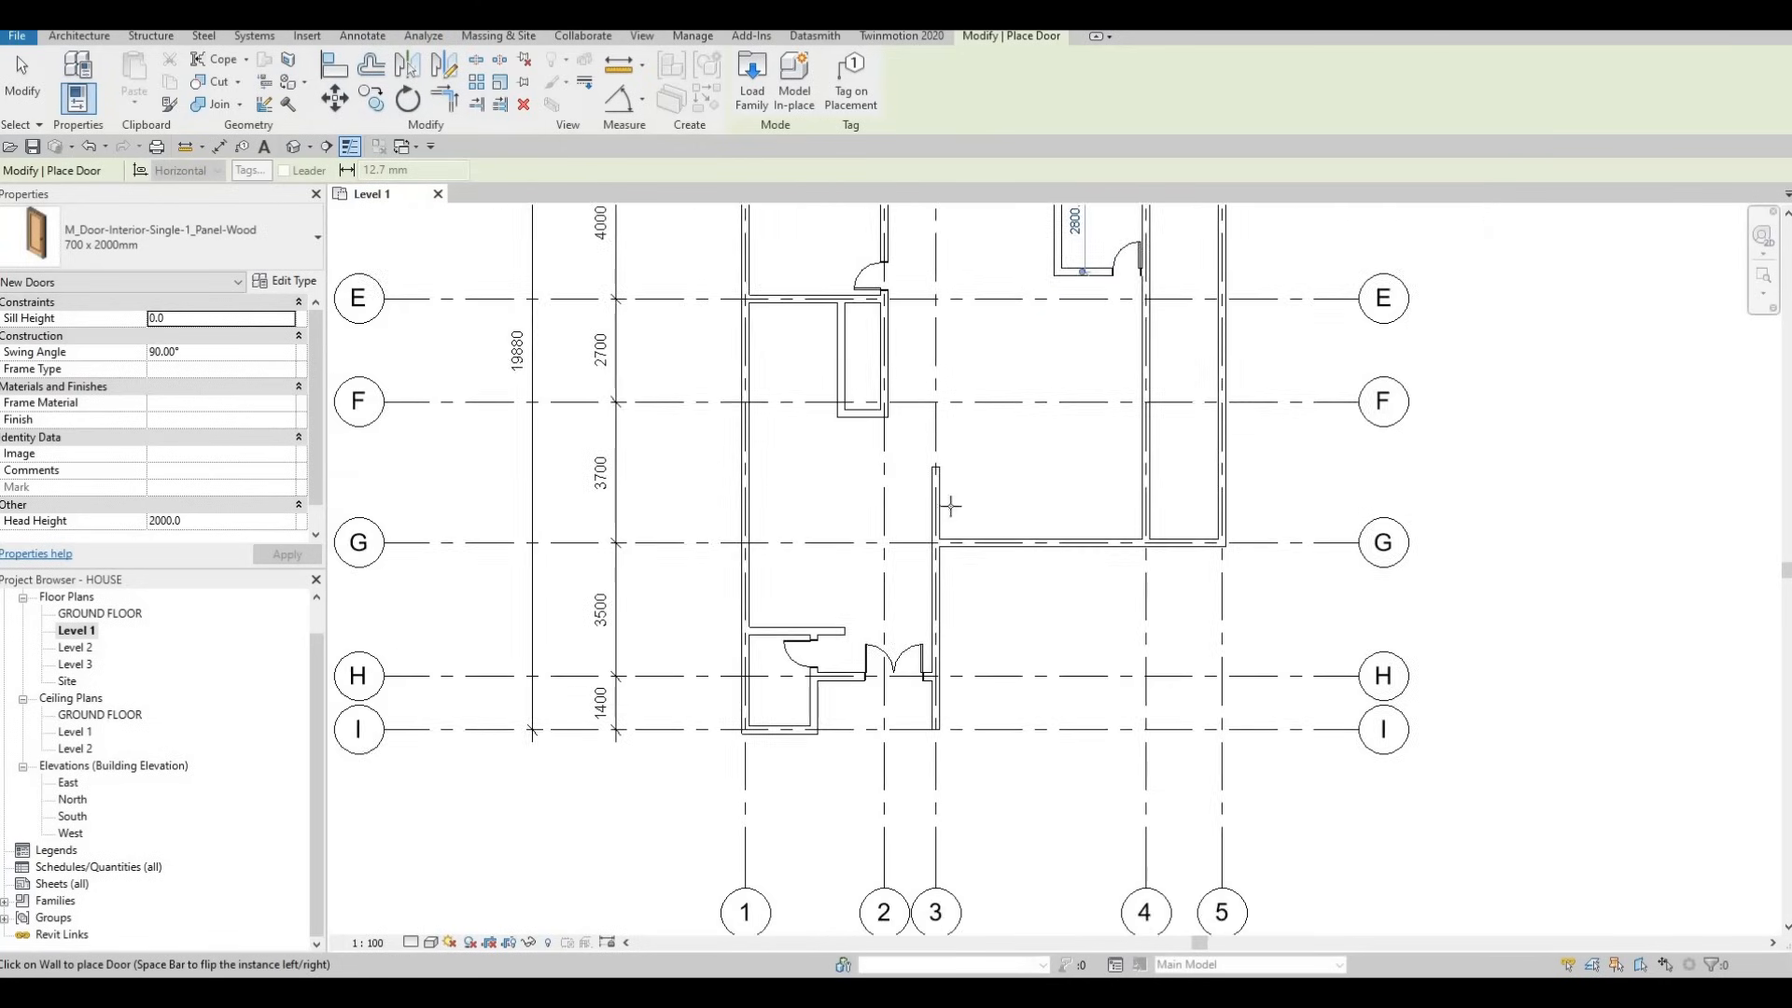
pyautogui.moveTo(949, 508)
pyautogui.mouseDown(button='middle')
pyautogui.moveTo(964, 465)
pyautogui.moveTo(921, 482)
pyautogui.mouseUp(button='middle')
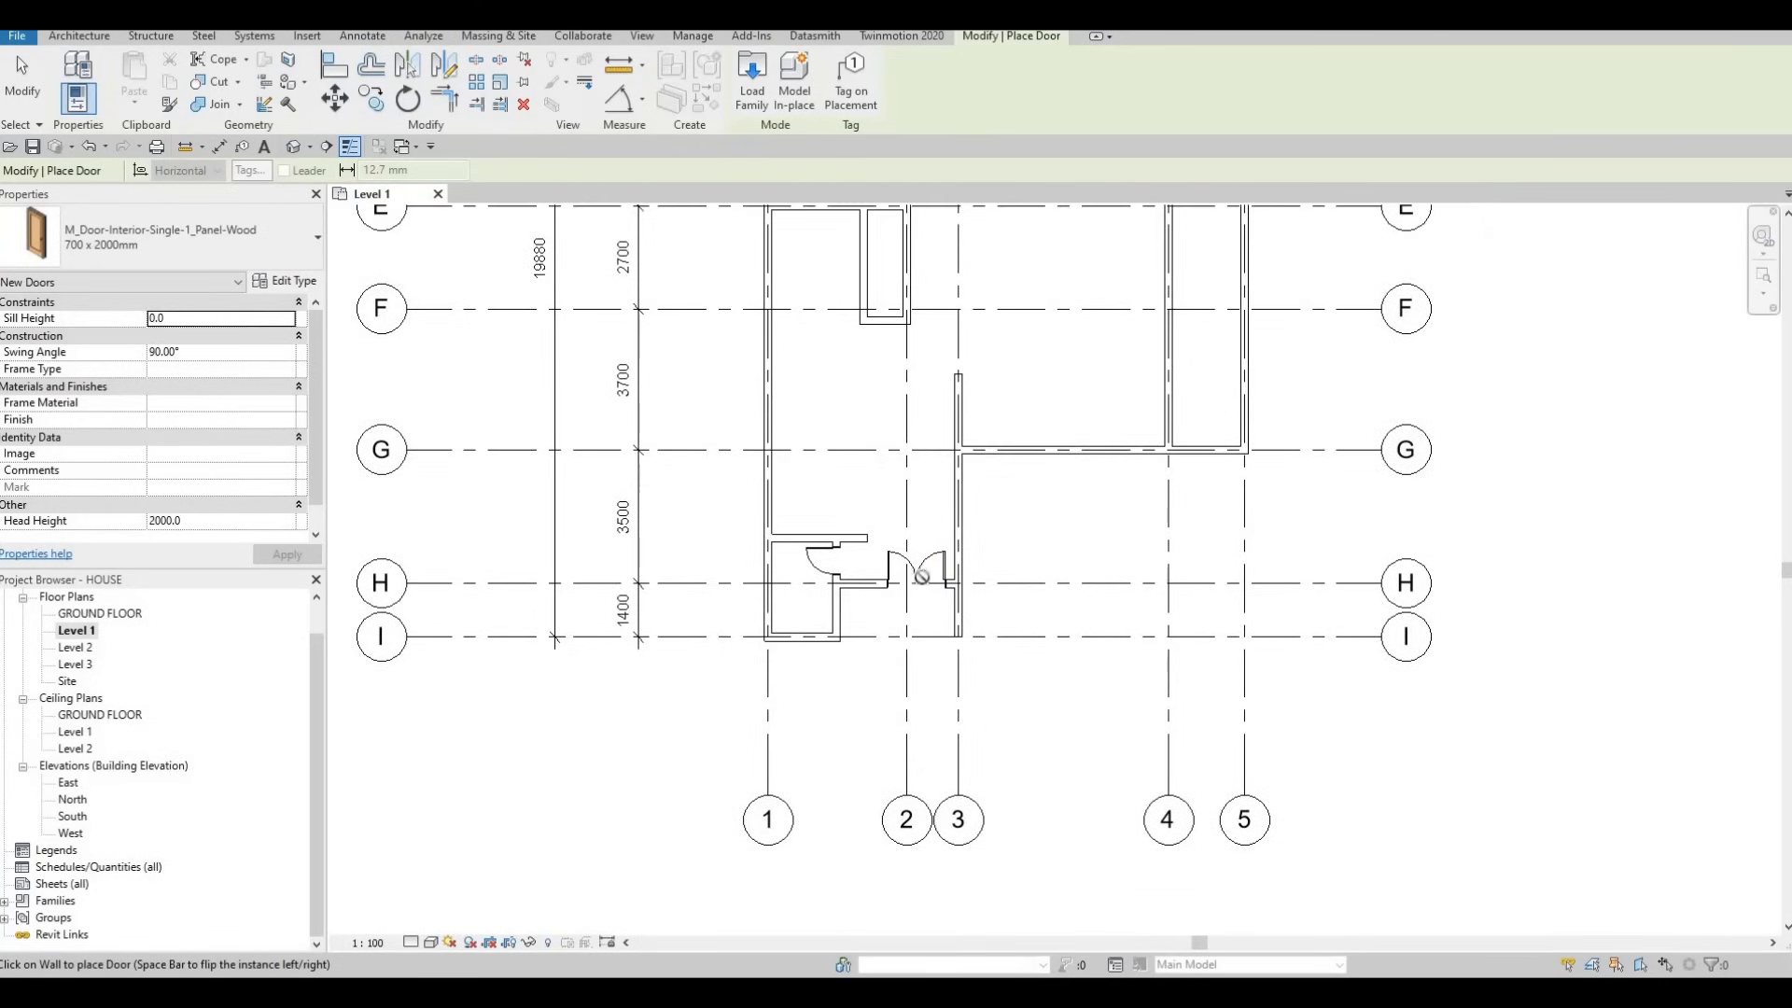
pyautogui.moveTo(916, 572); pyautogui.dragTo(907, 630, button='middle')
pyautogui.scroll(-1, 910, 626)
pyautogui.moveTo(948, 472); pyautogui.dragTo(942, 512, button='middle')
pyautogui.moveTo(879, 308); pyautogui.dragTo(866, 375, button='middle')
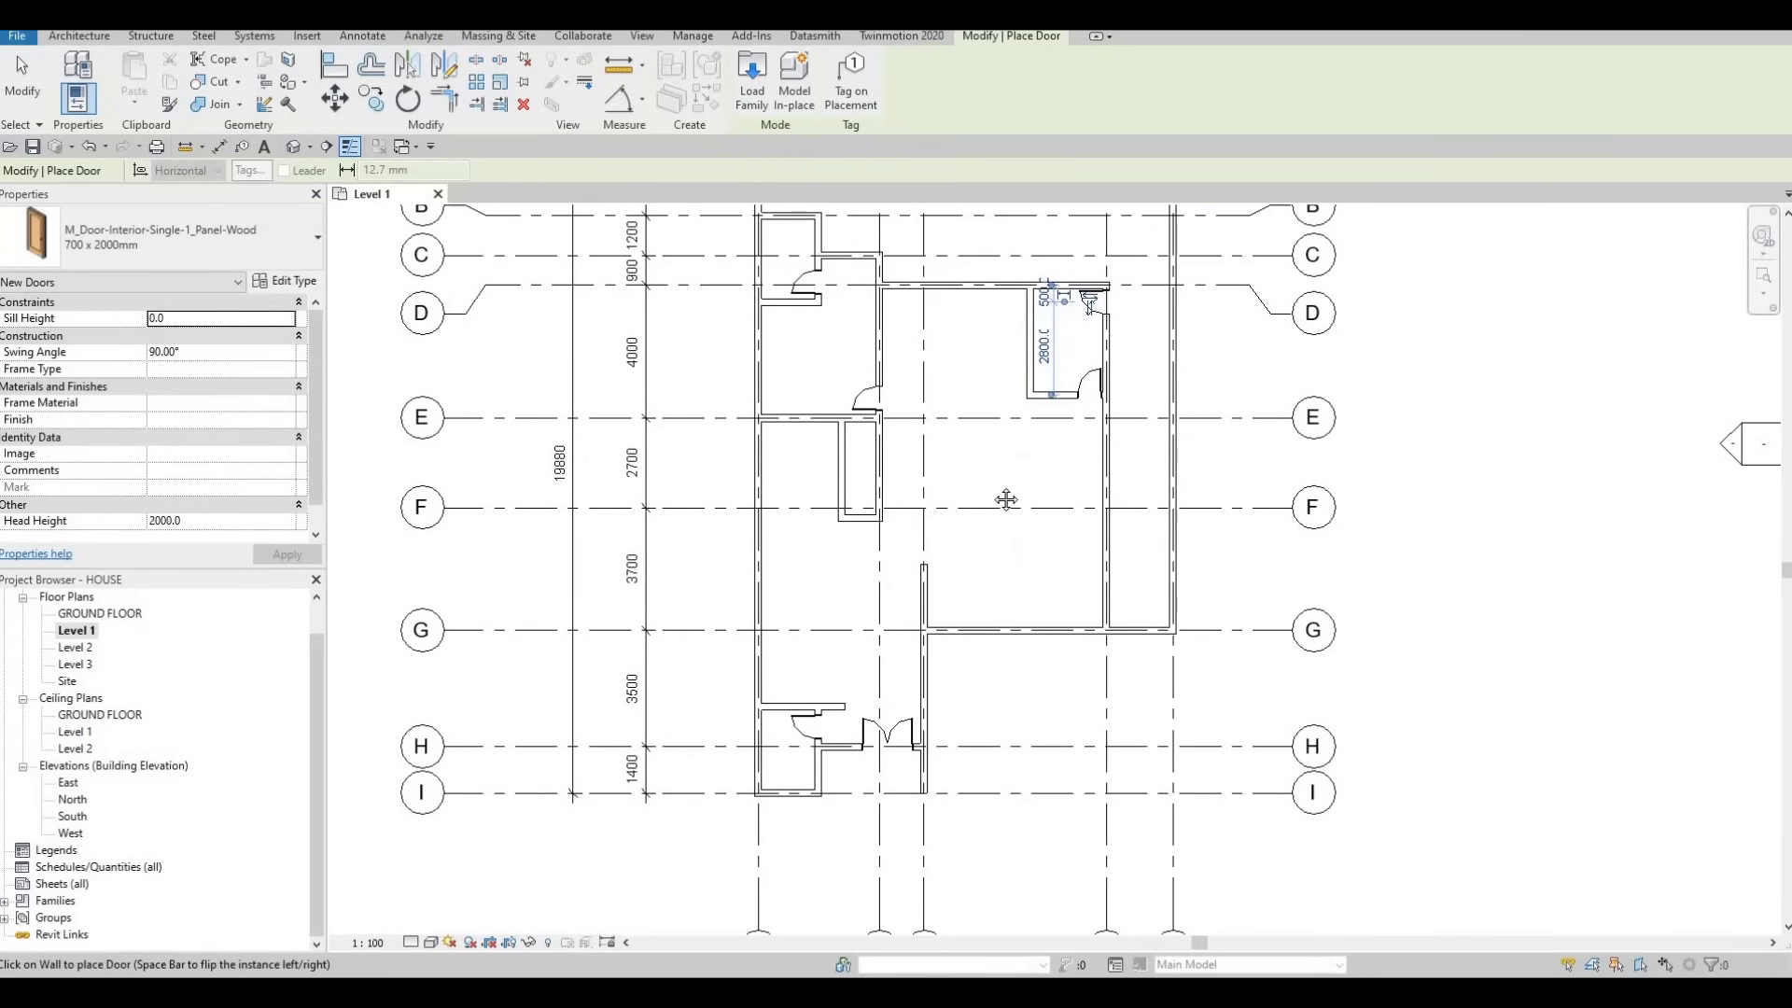
pyautogui.moveTo(956, 398); pyautogui.dragTo(927, 522, button='middle')
pyautogui.press('Escape')
pyautogui.press('Escape')
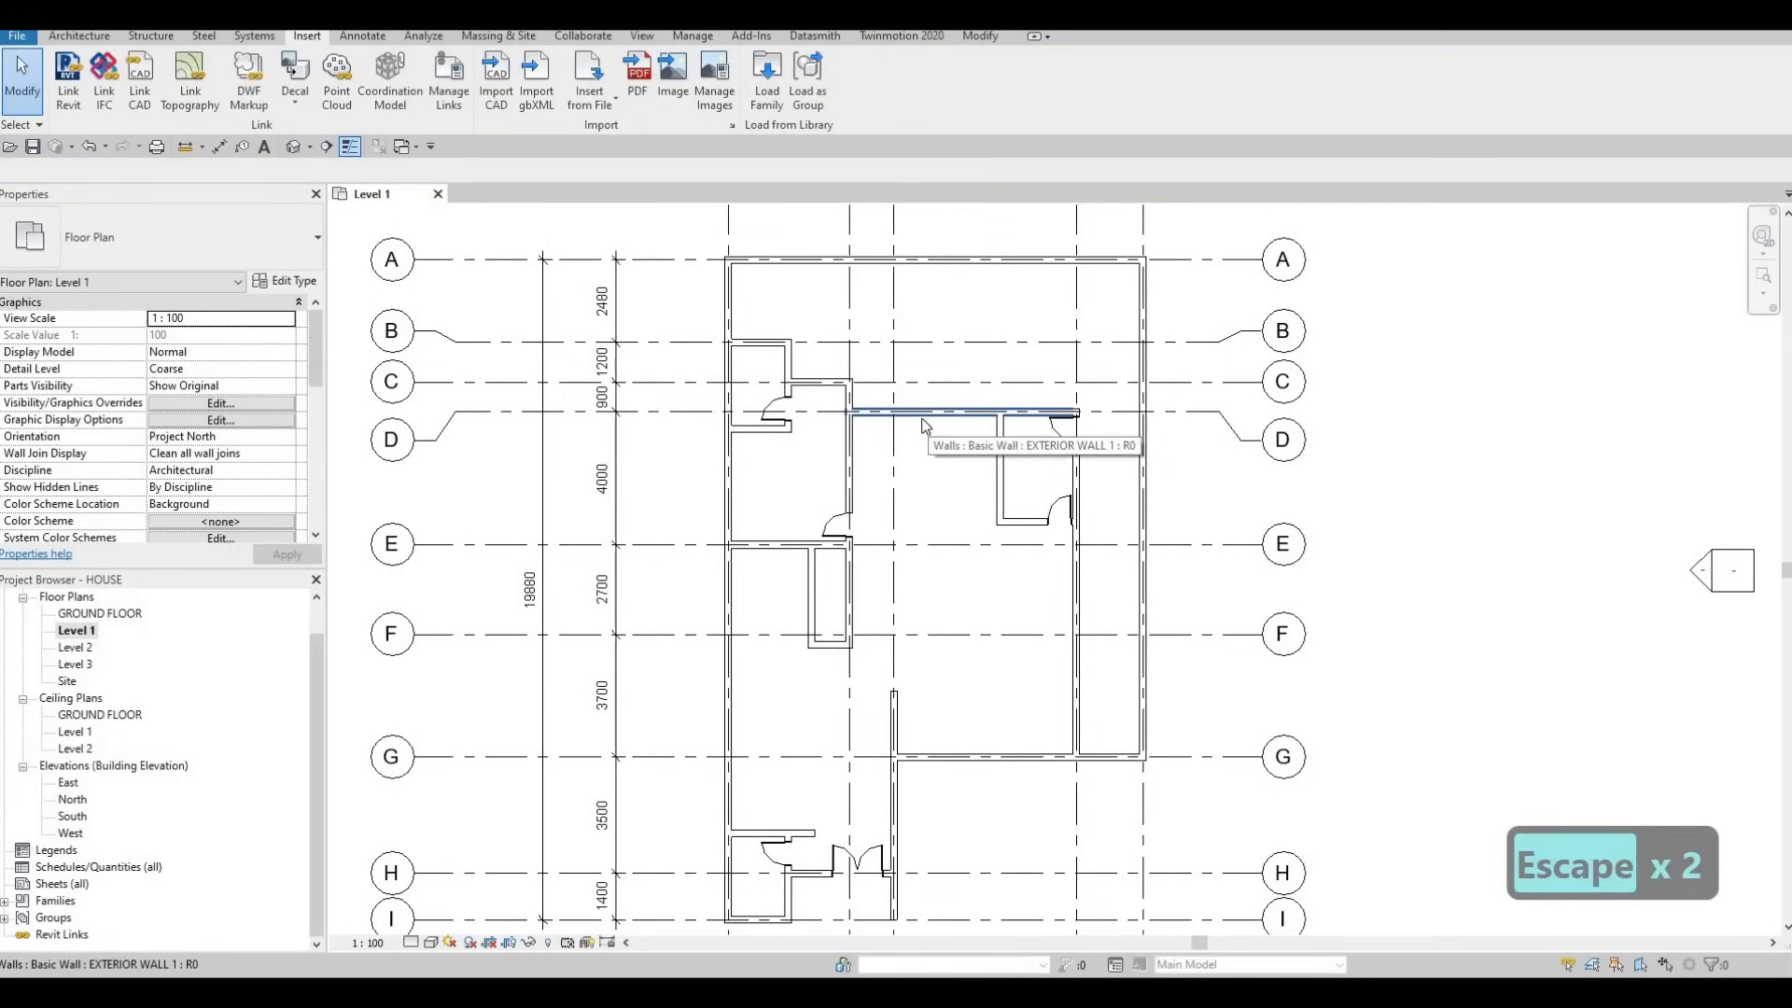
# Browse the folders of the Canada metric family library and leave the family loader without loading anything.
pyautogui.scroll(-1, 934, 430)
pyautogui.moveTo(747, 304); pyautogui.dragTo(741, 283, button='middle')
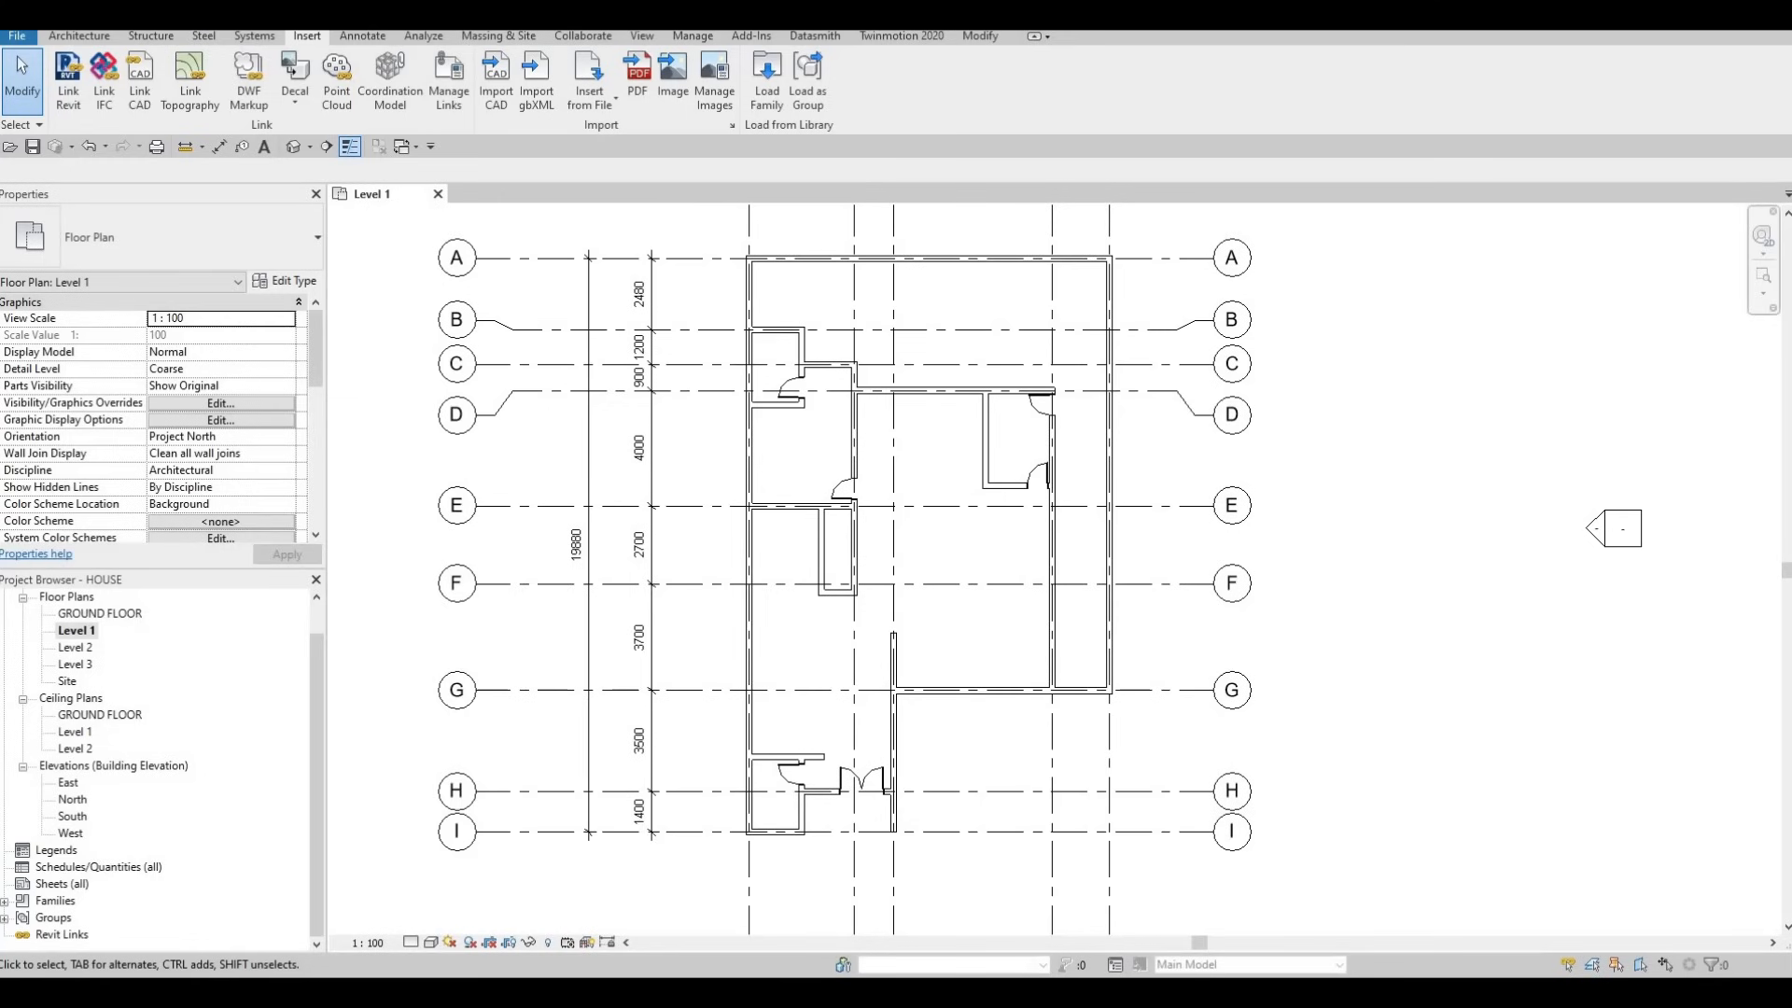
pyautogui.click(769, 84)
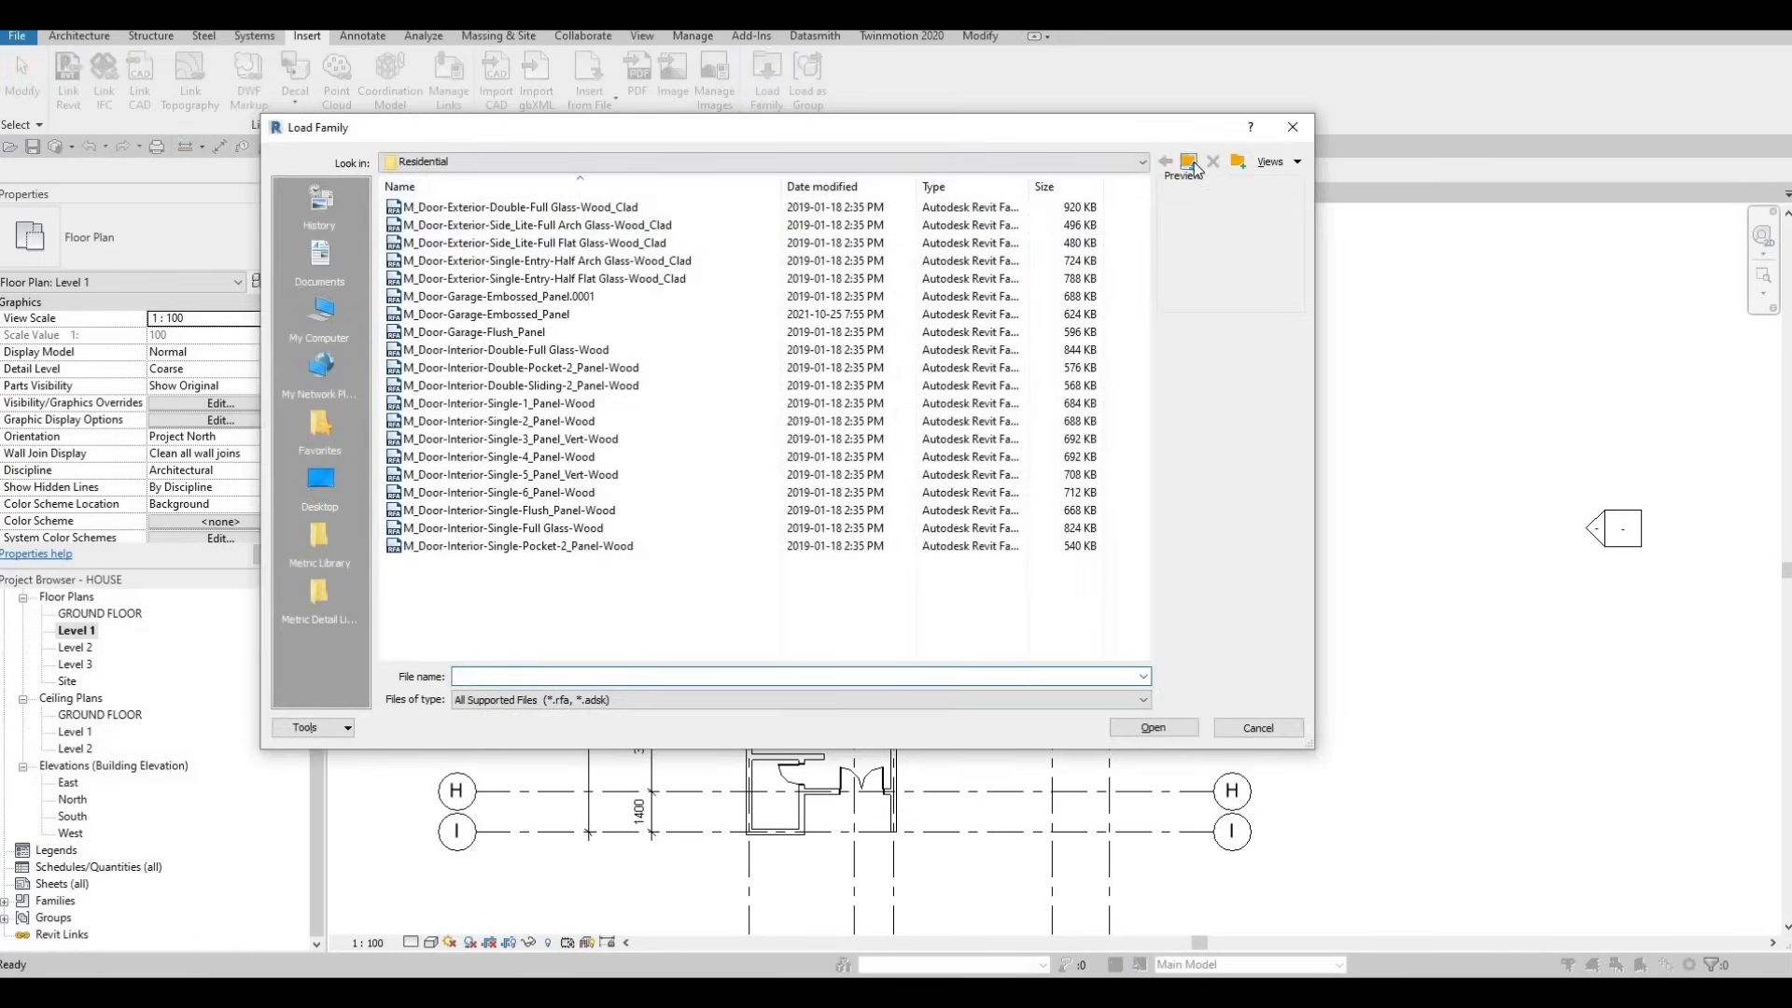
pyautogui.click(1190, 163)
pyautogui.click(1190, 163)
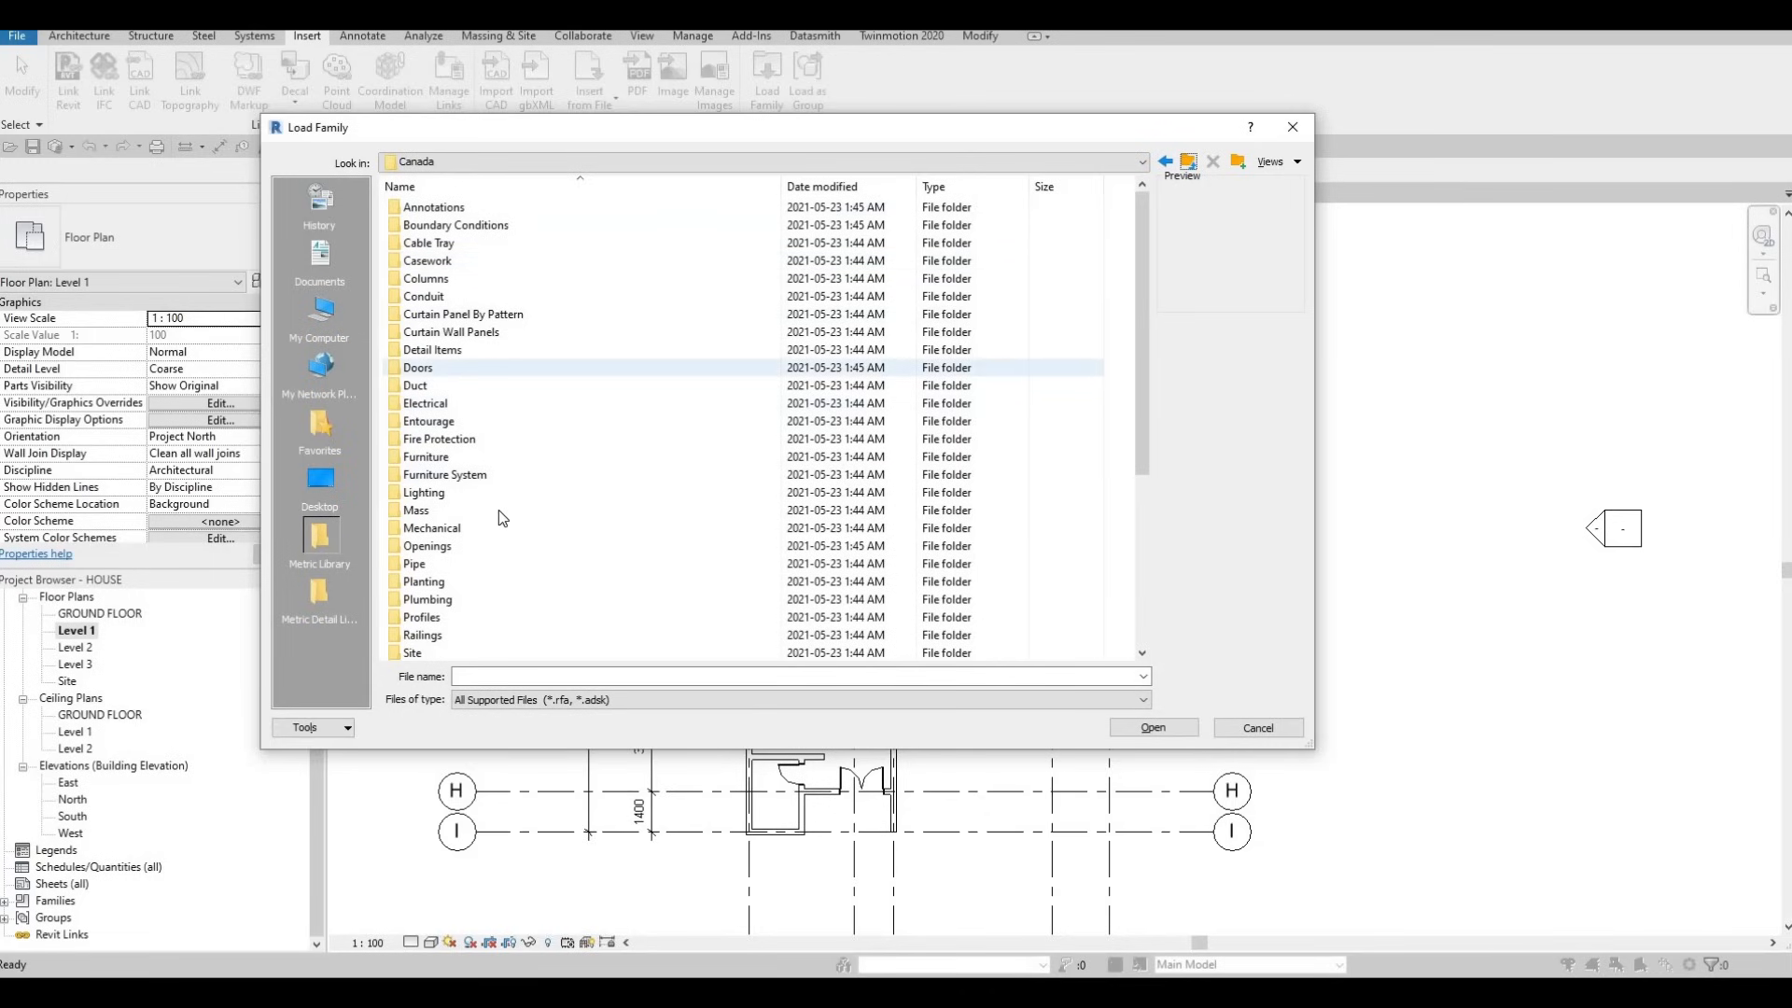
pyautogui.scroll(-5, 499, 518)
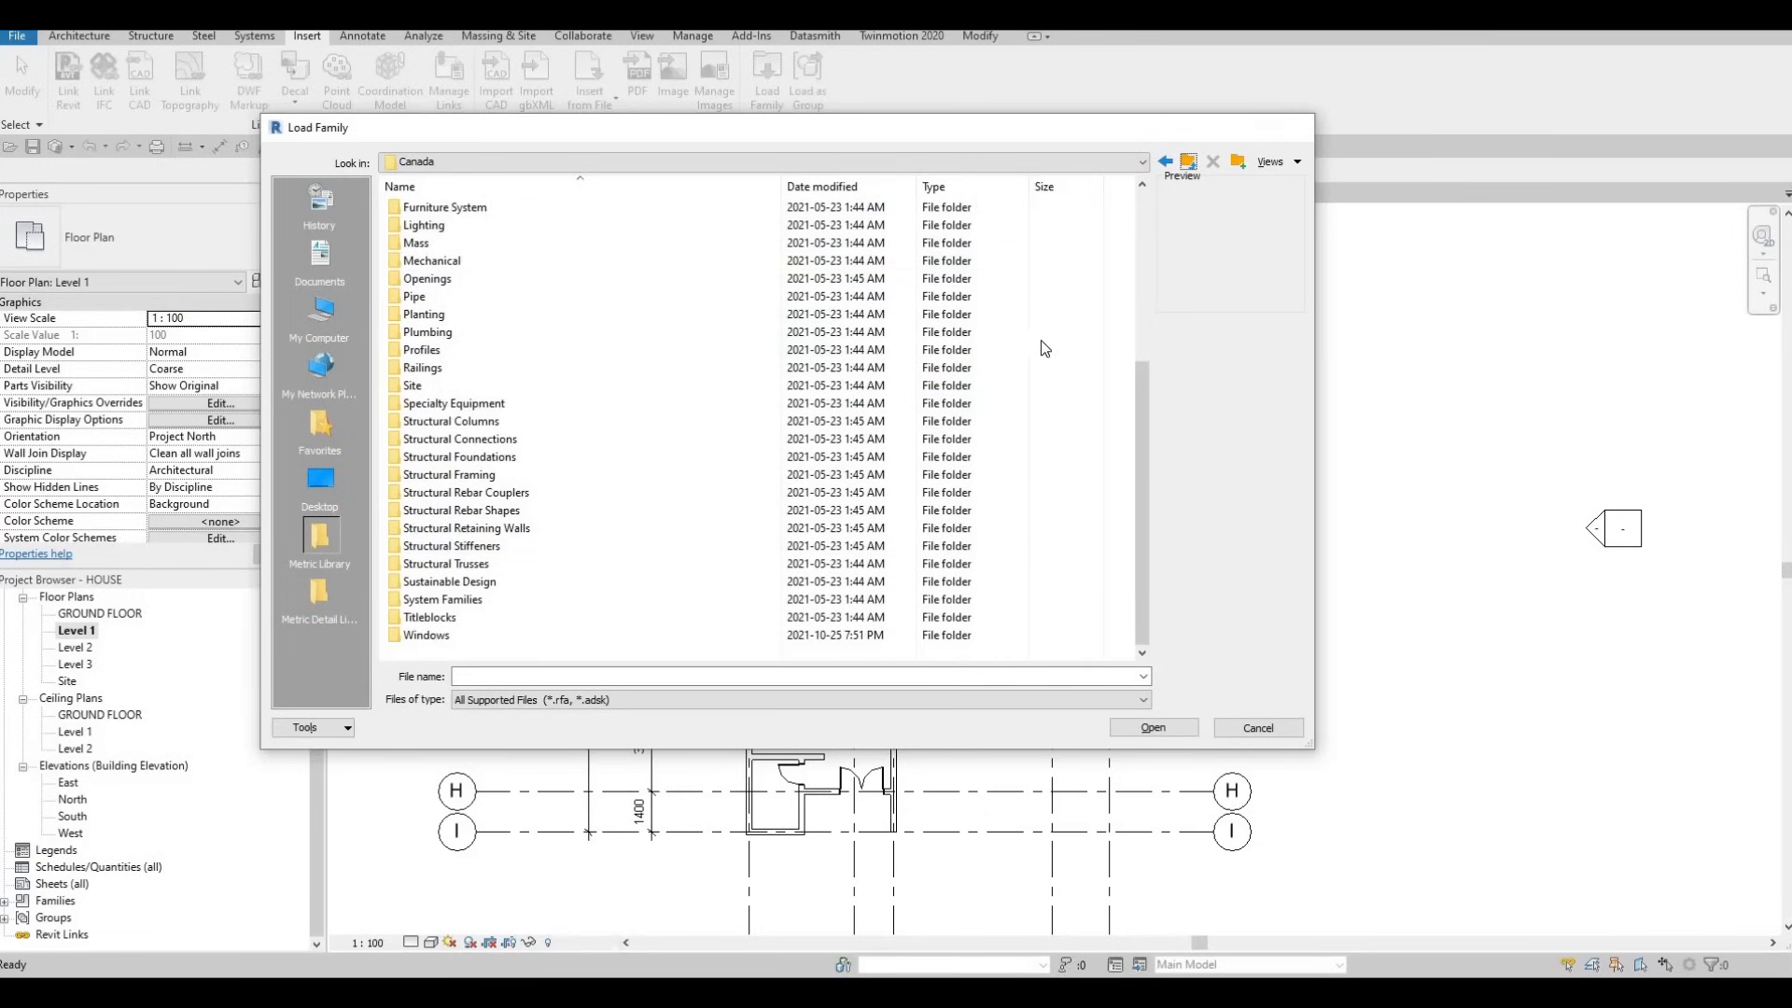
pyautogui.press('Escape')
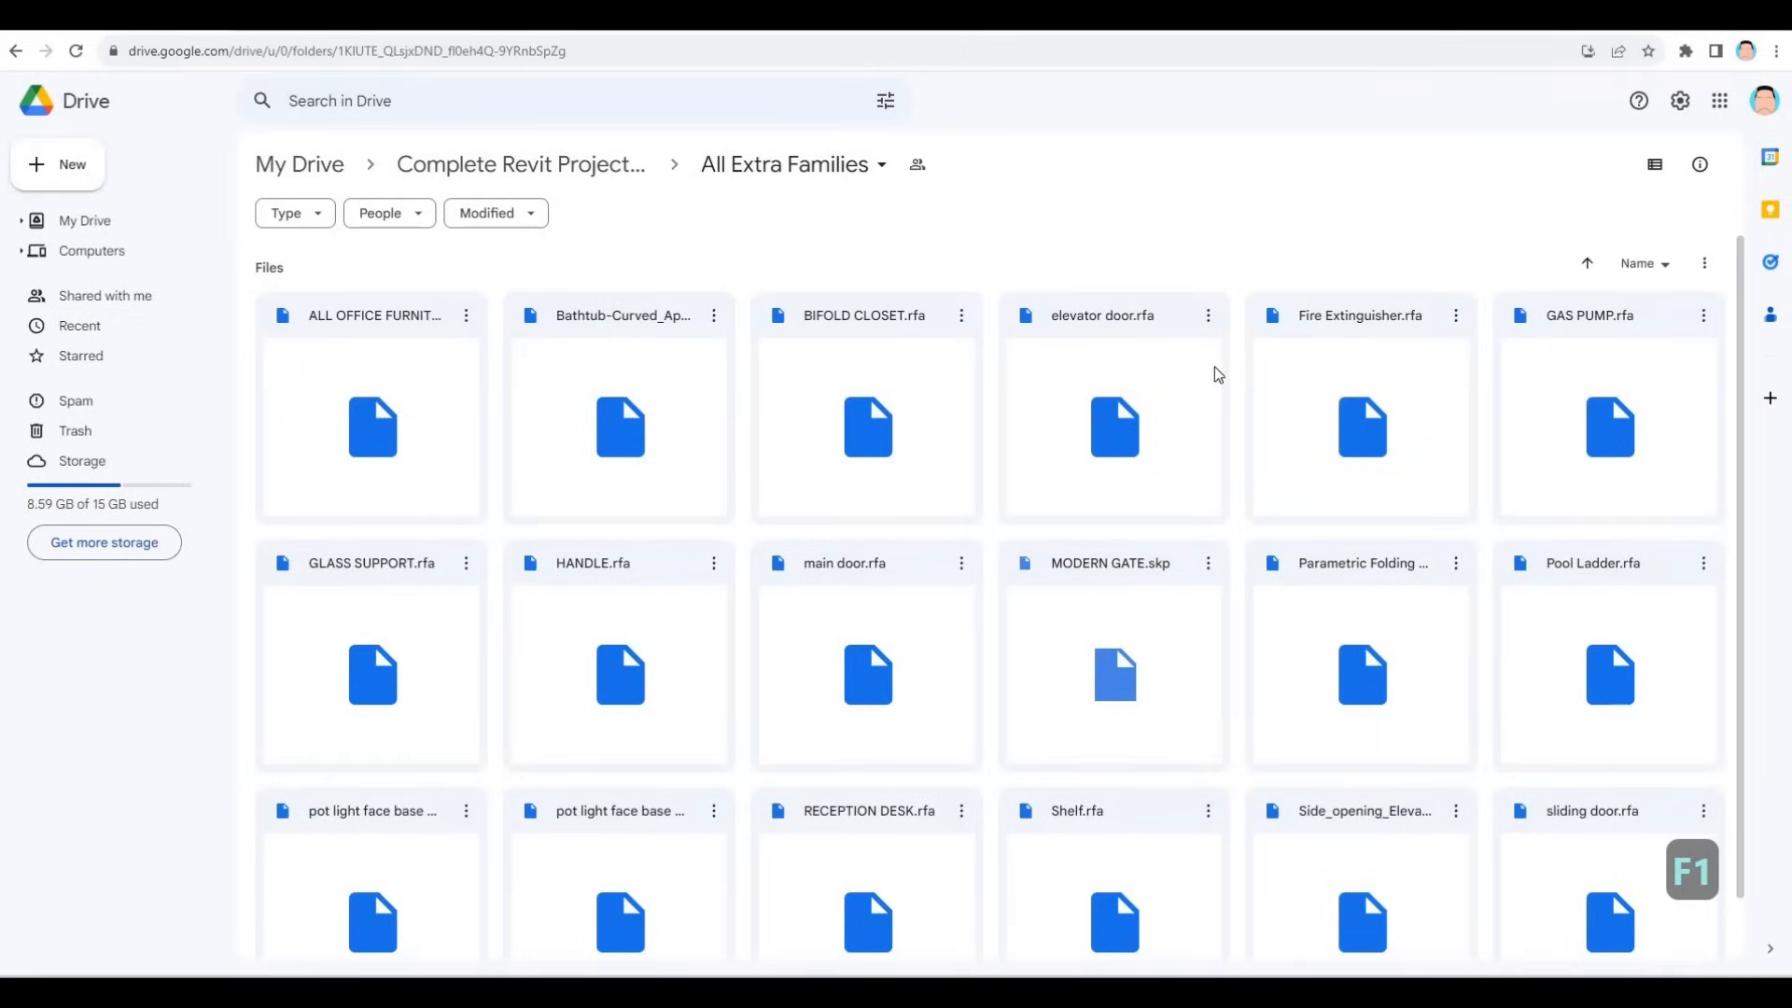
# Switch to the All Extra Families folder in Google Drive and download the Parametric Folding Door and sliding door families.
pyautogui.scroll(-1, 1171, 426)
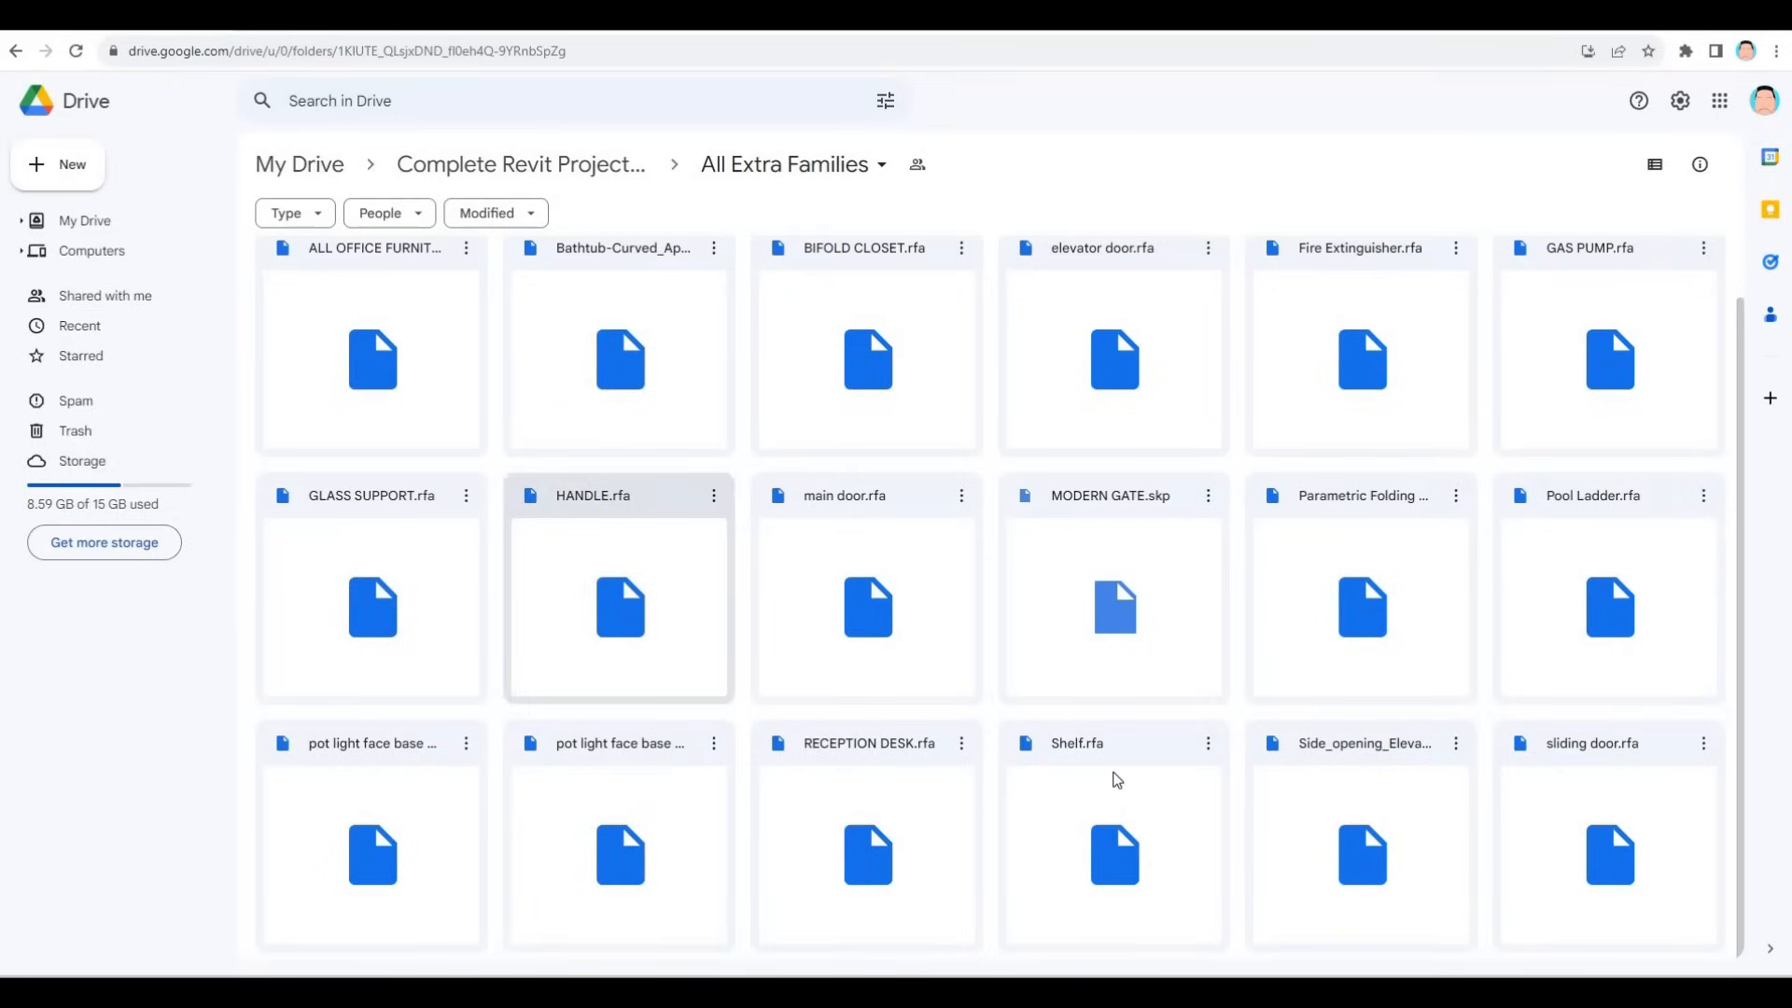
pyautogui.scroll(1, 1213, 781)
pyautogui.scroll(-1, 1404, 532)
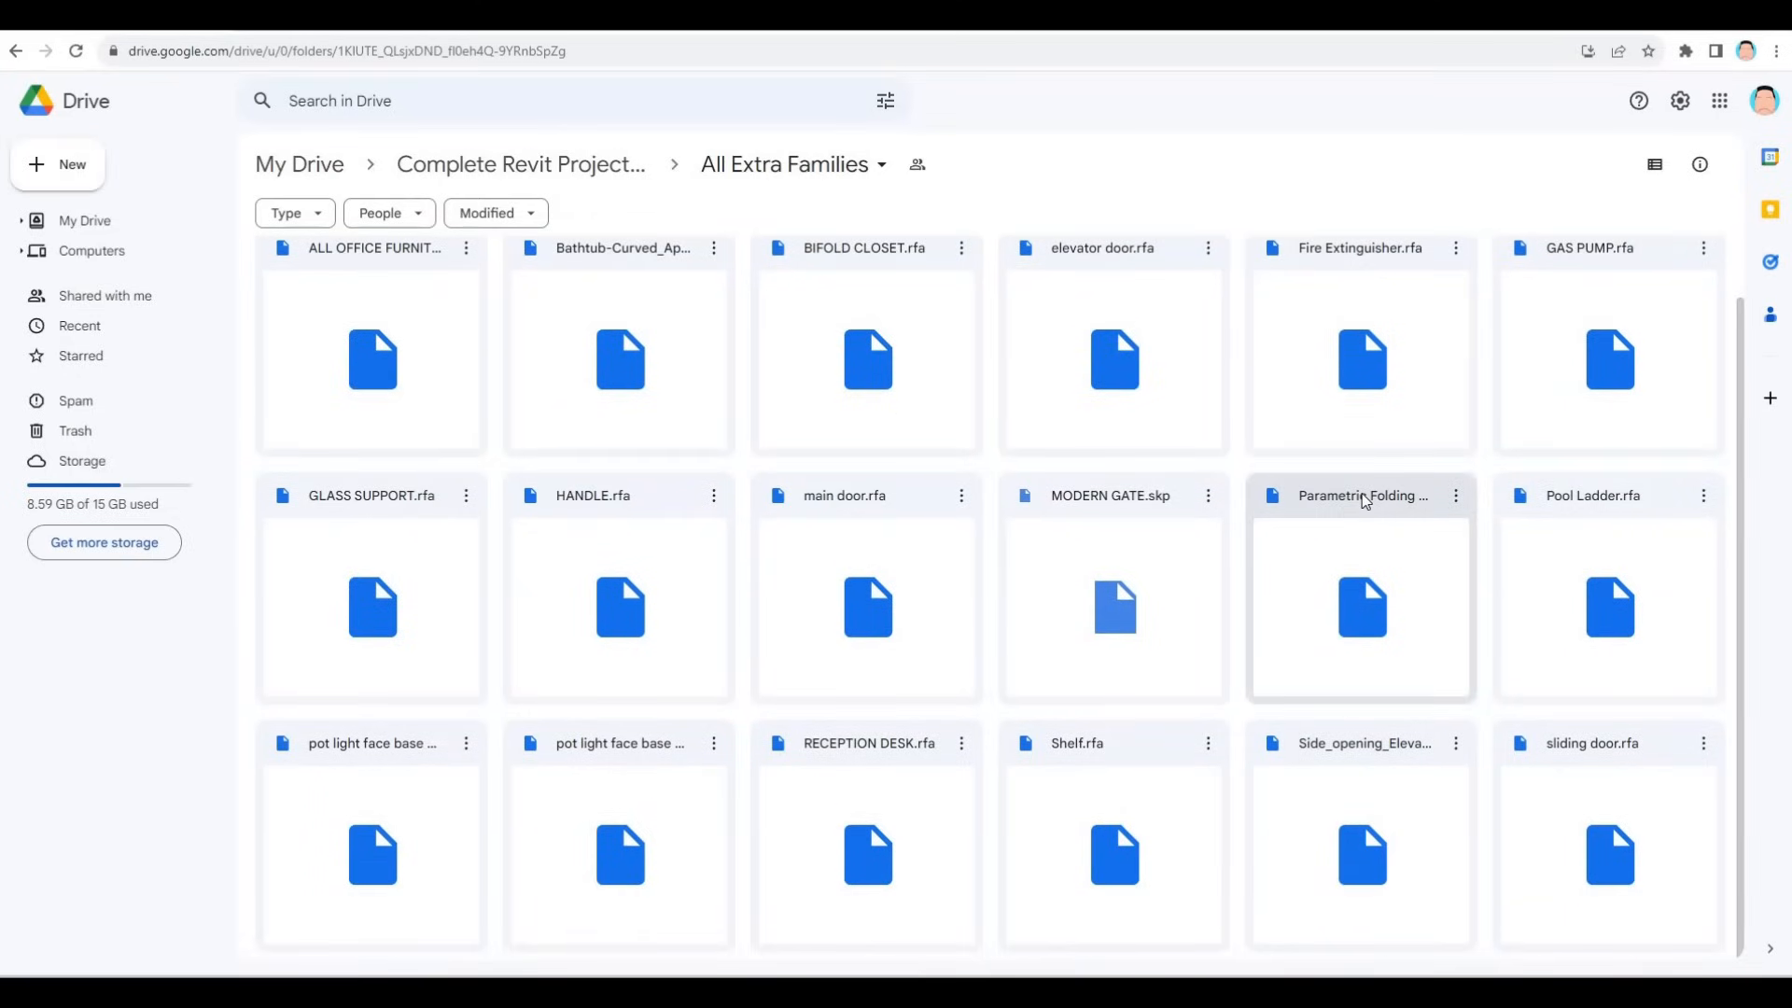
pyautogui.click(1460, 502)
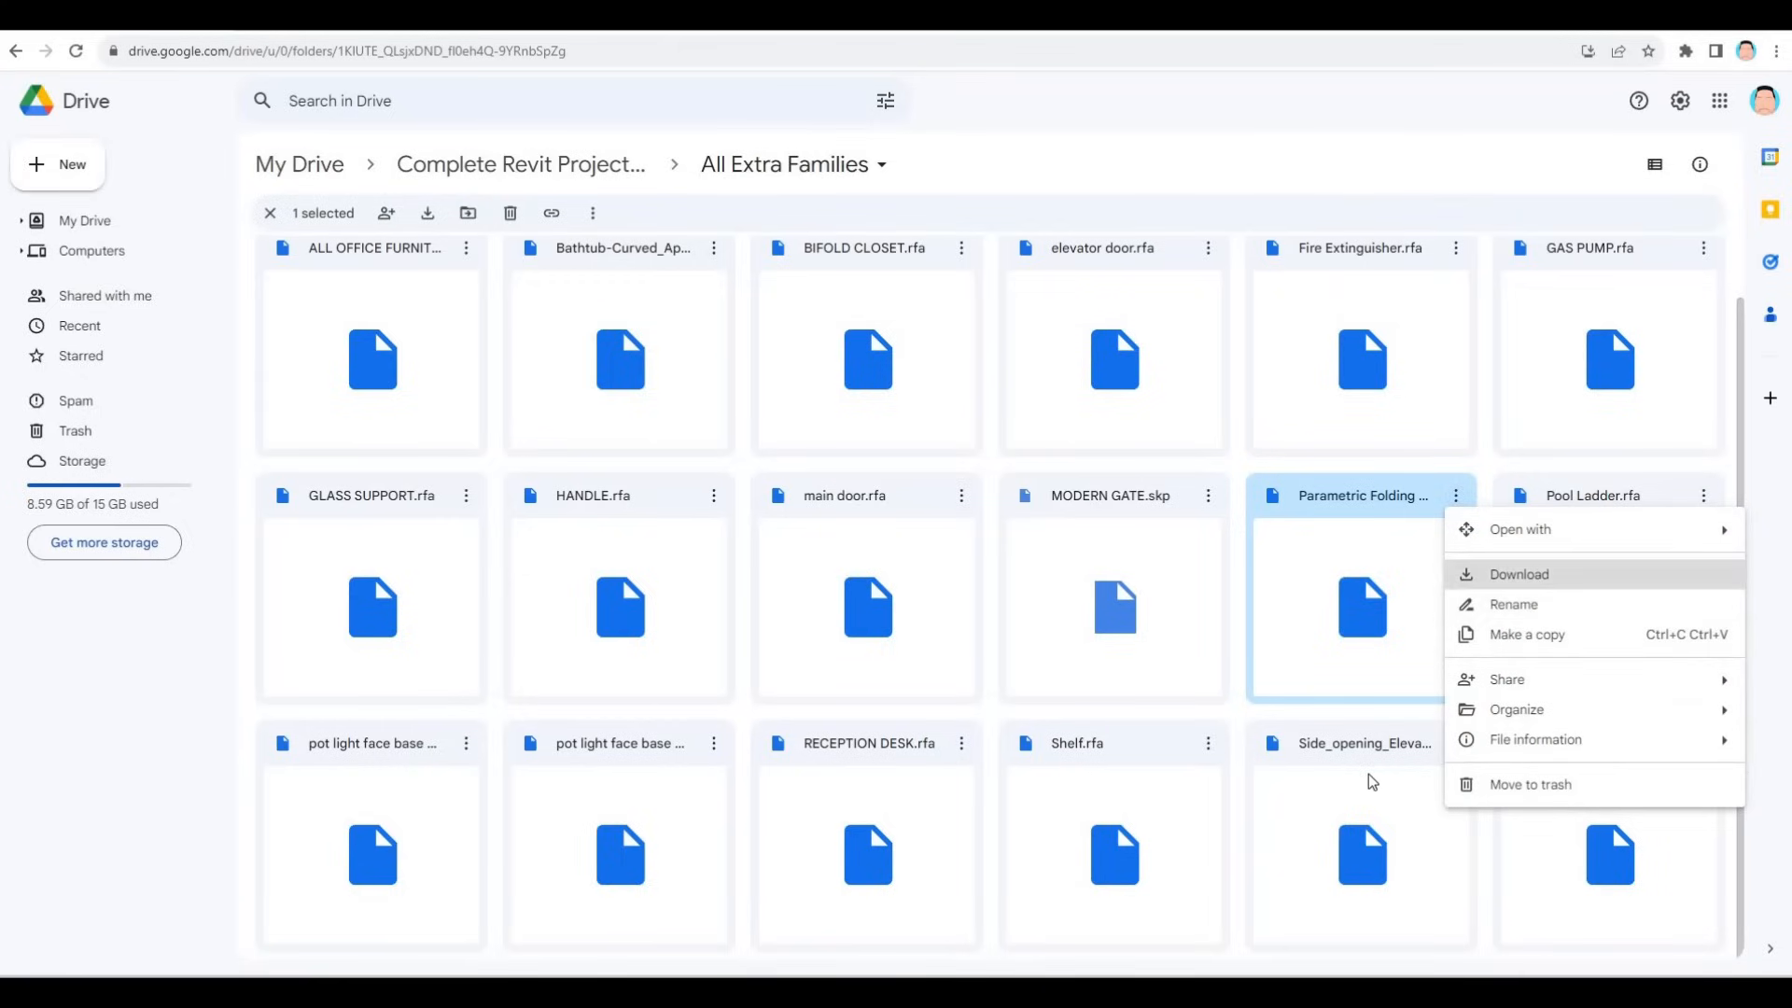
pyautogui.click(1517, 574)
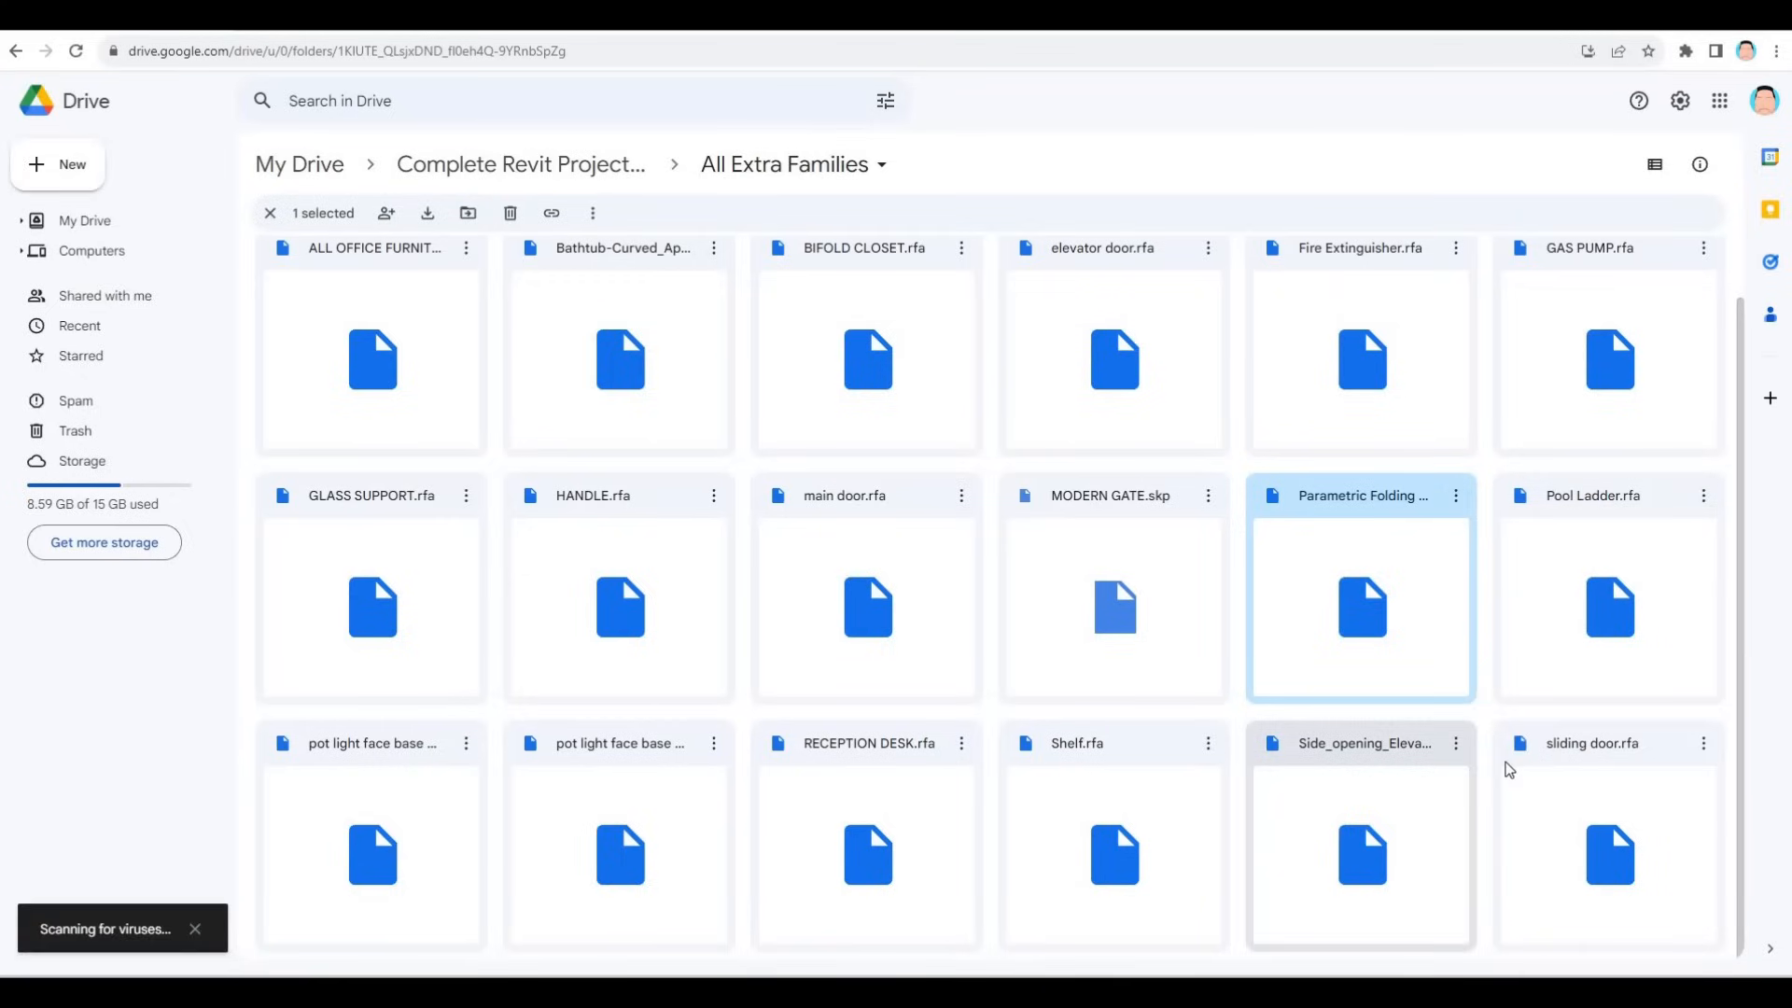
pyautogui.click(1705, 746)
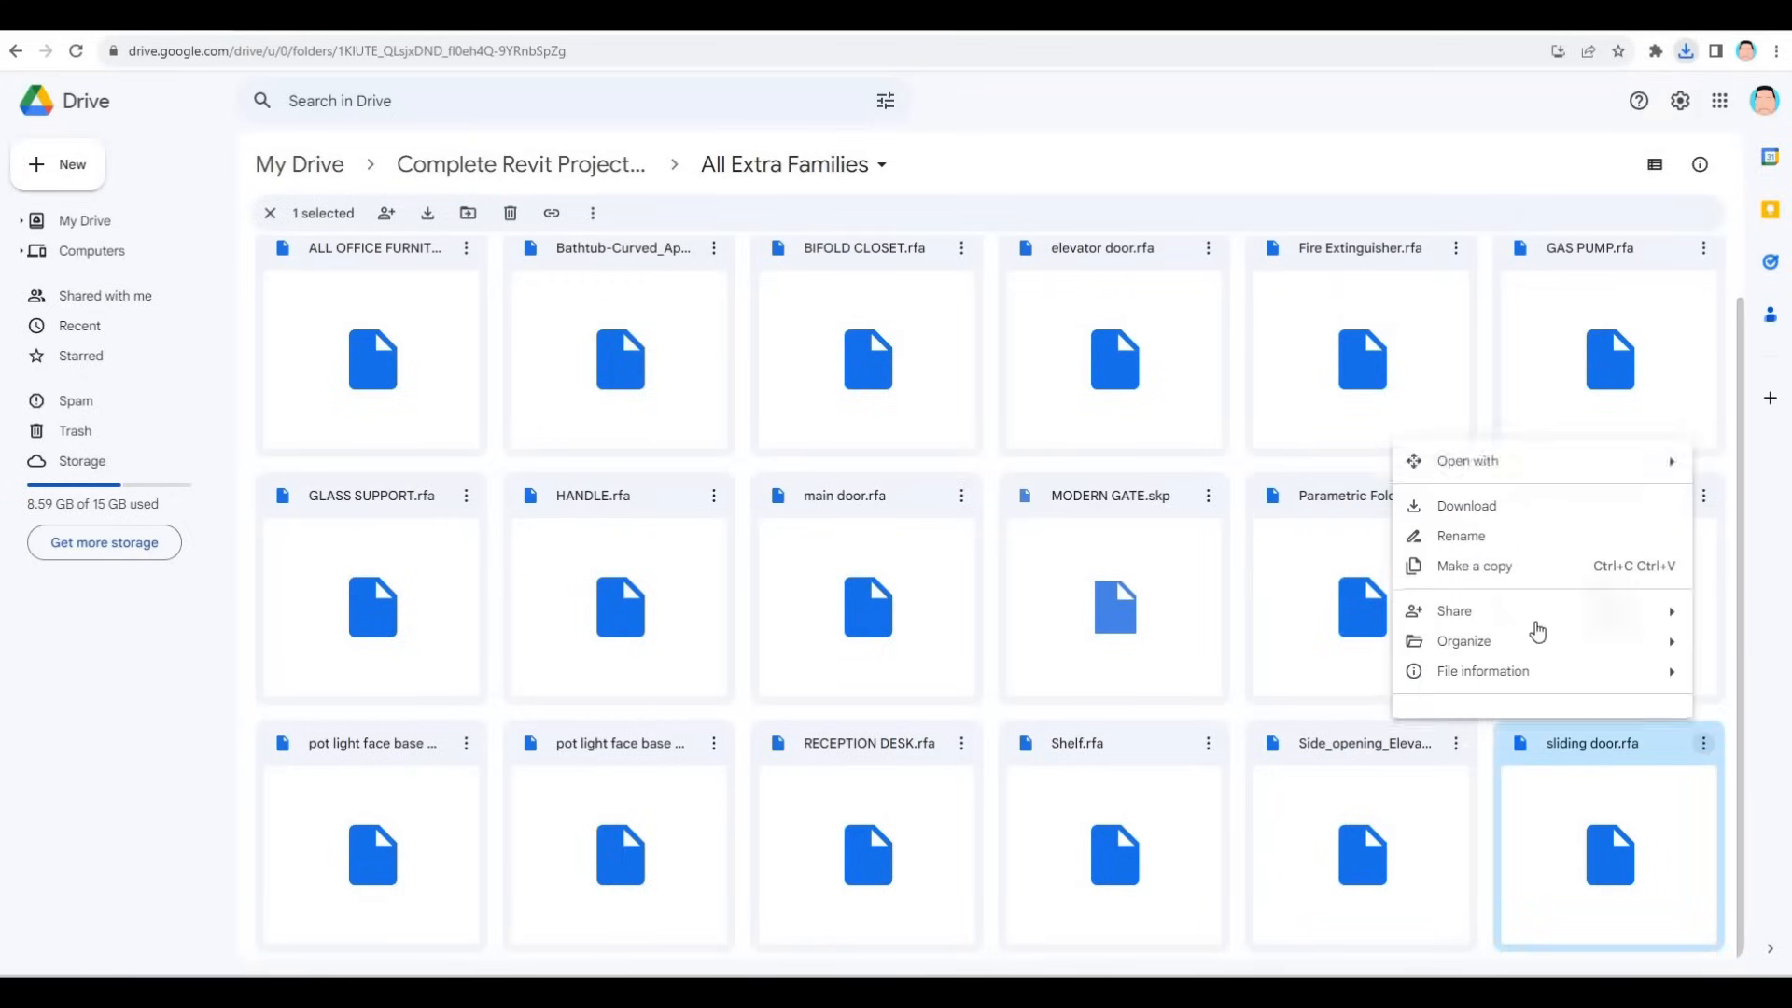
pyautogui.click(1473, 507)
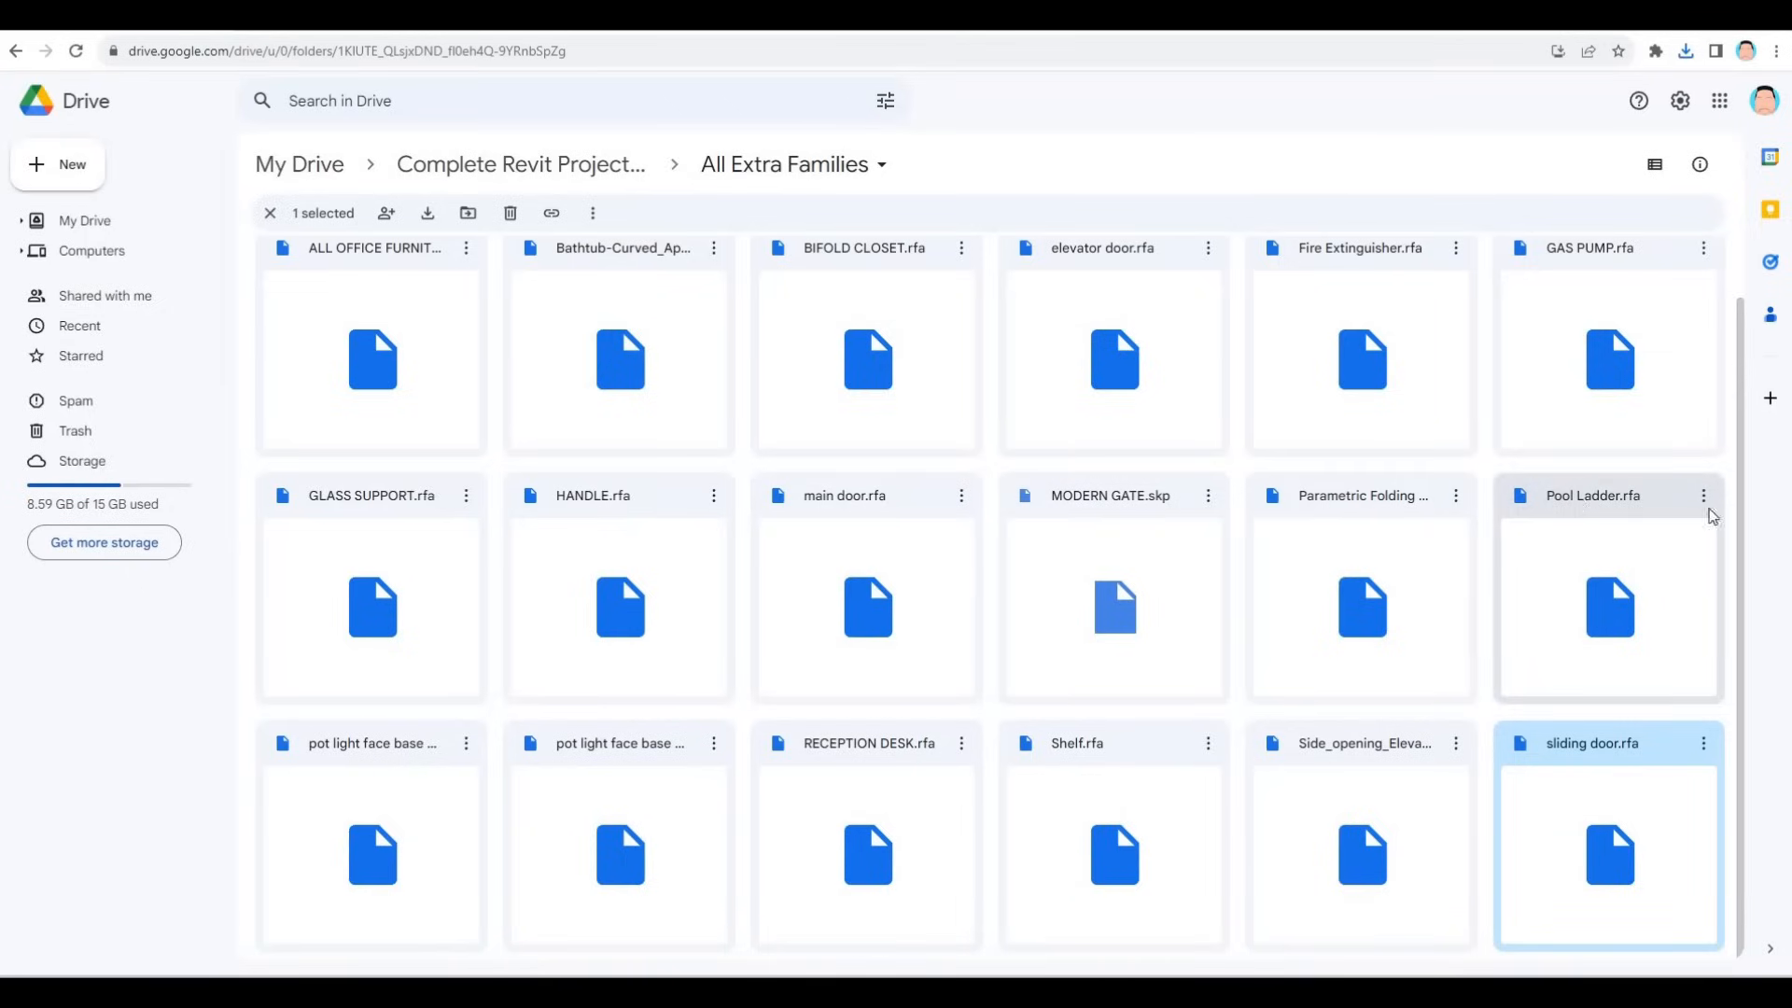
# Download the Pool Ladder, pot light face base square and pot light face base circle families.
pyautogui.click(1544, 575)
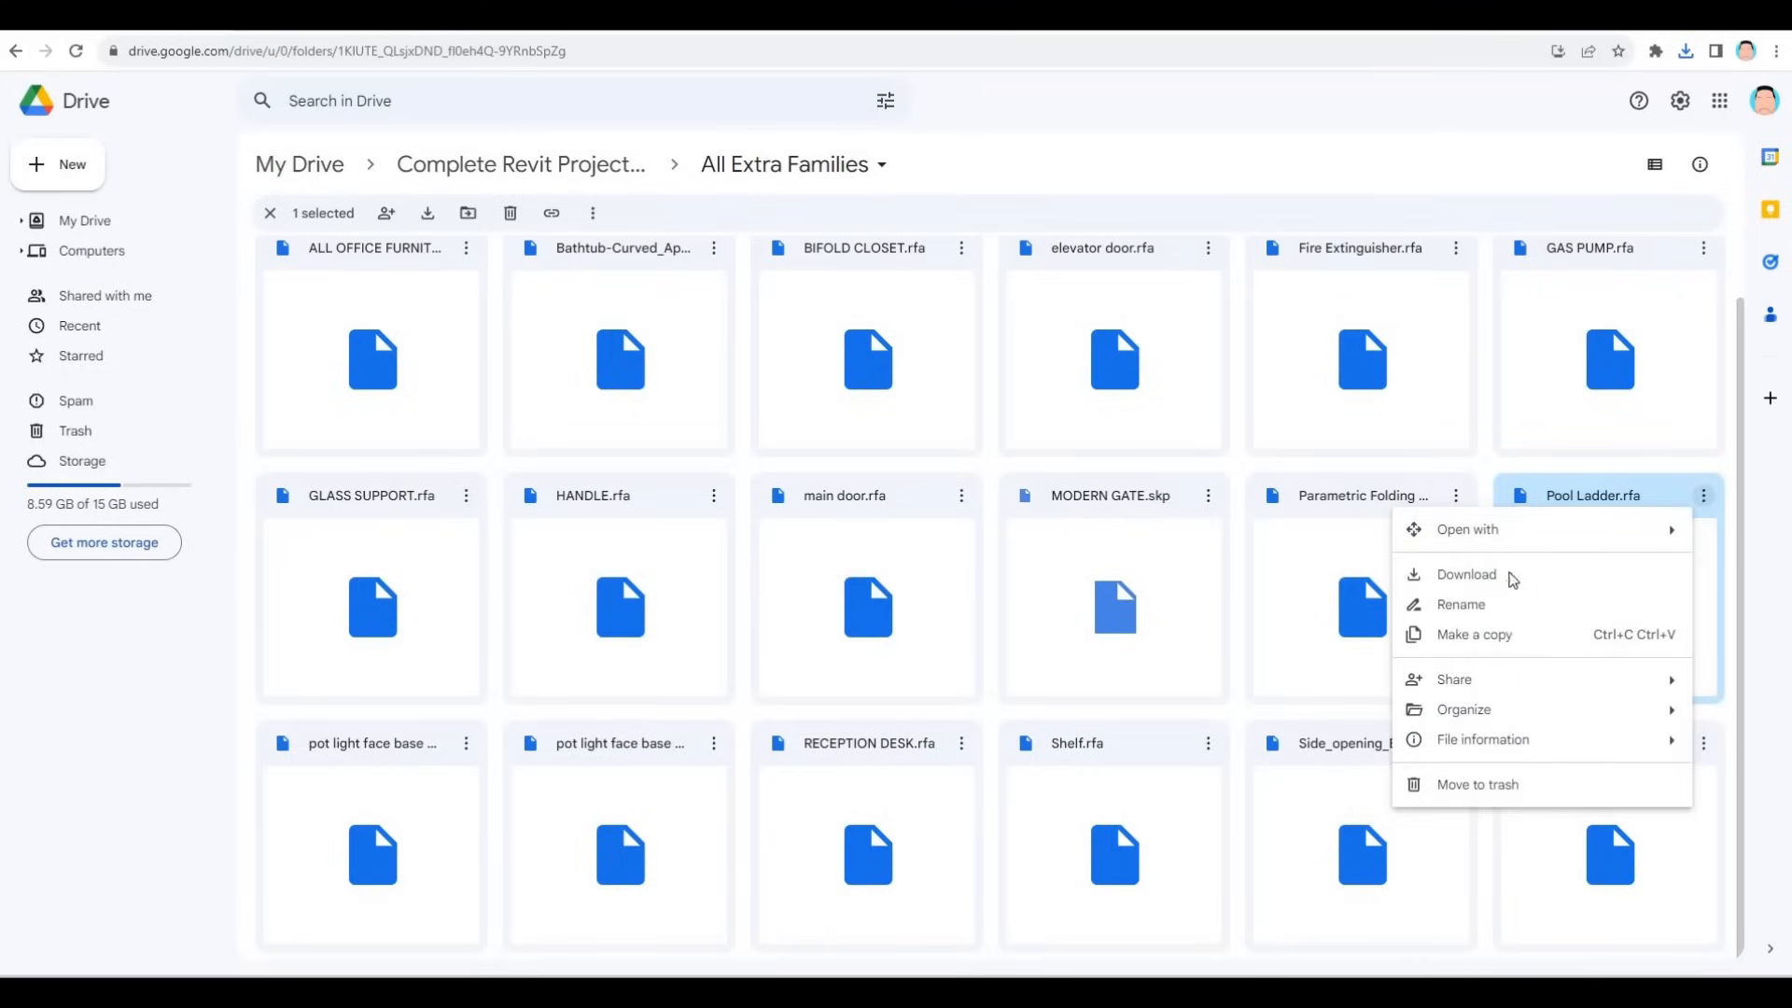
pyautogui.click(1512, 576)
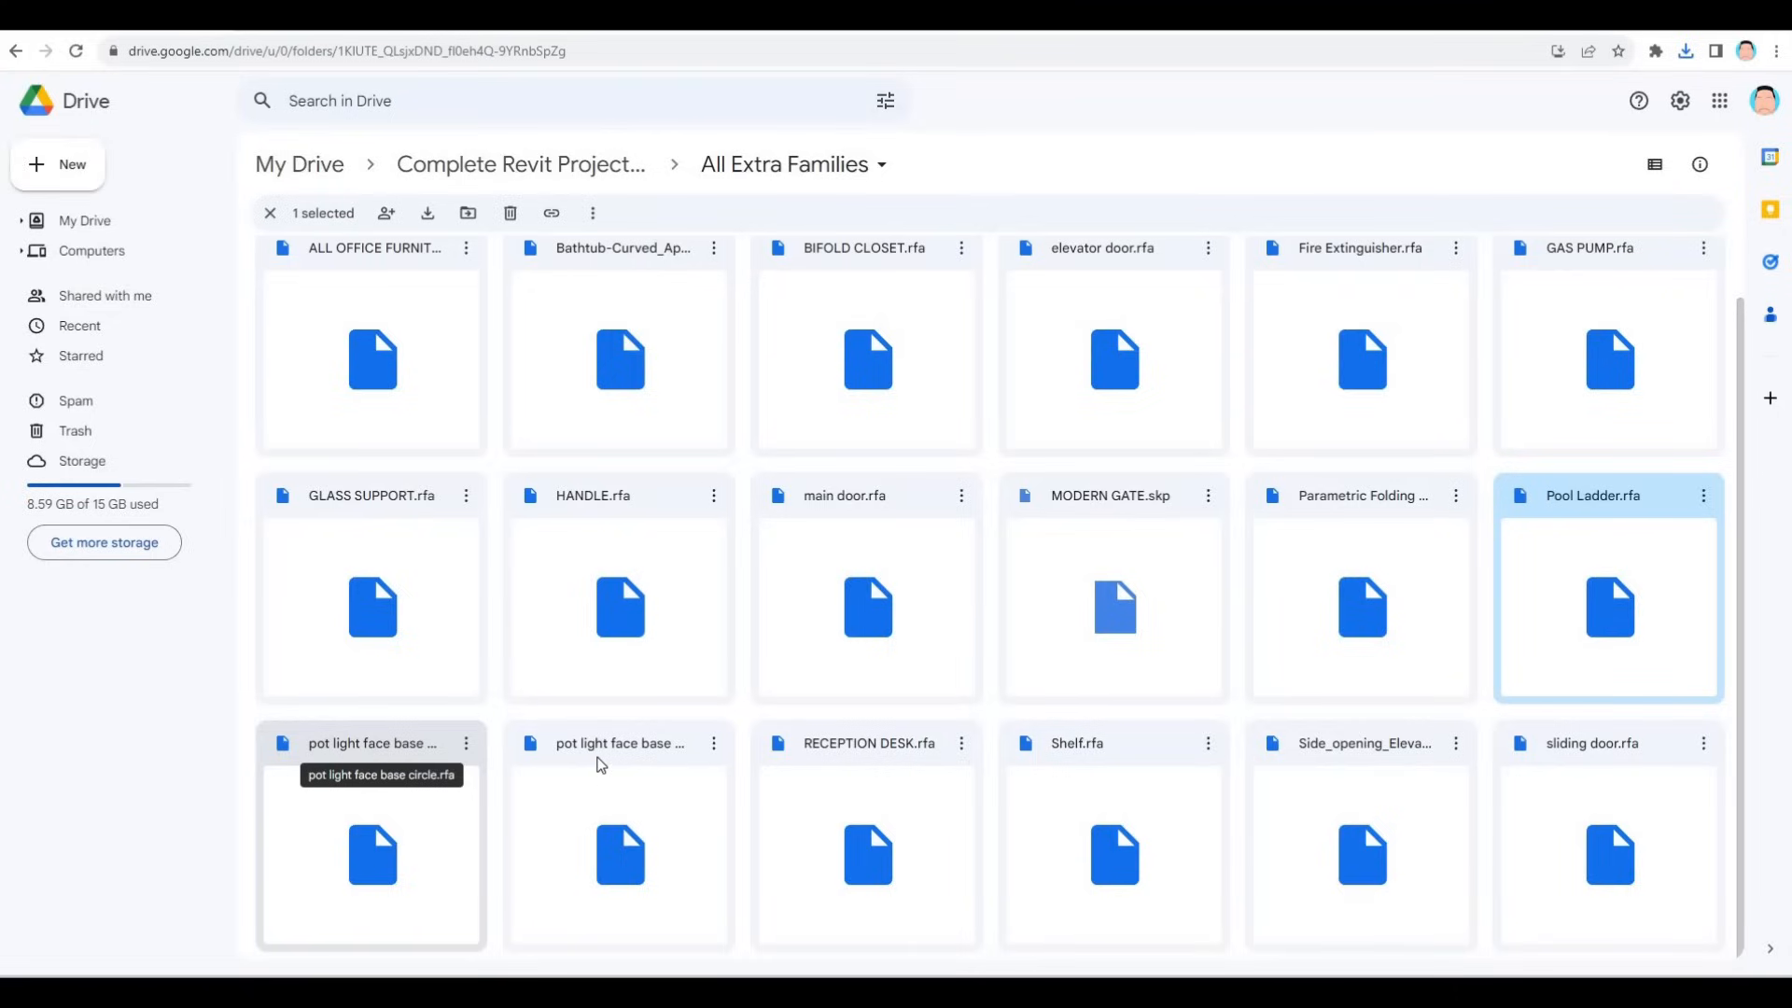
pyautogui.click(714, 744)
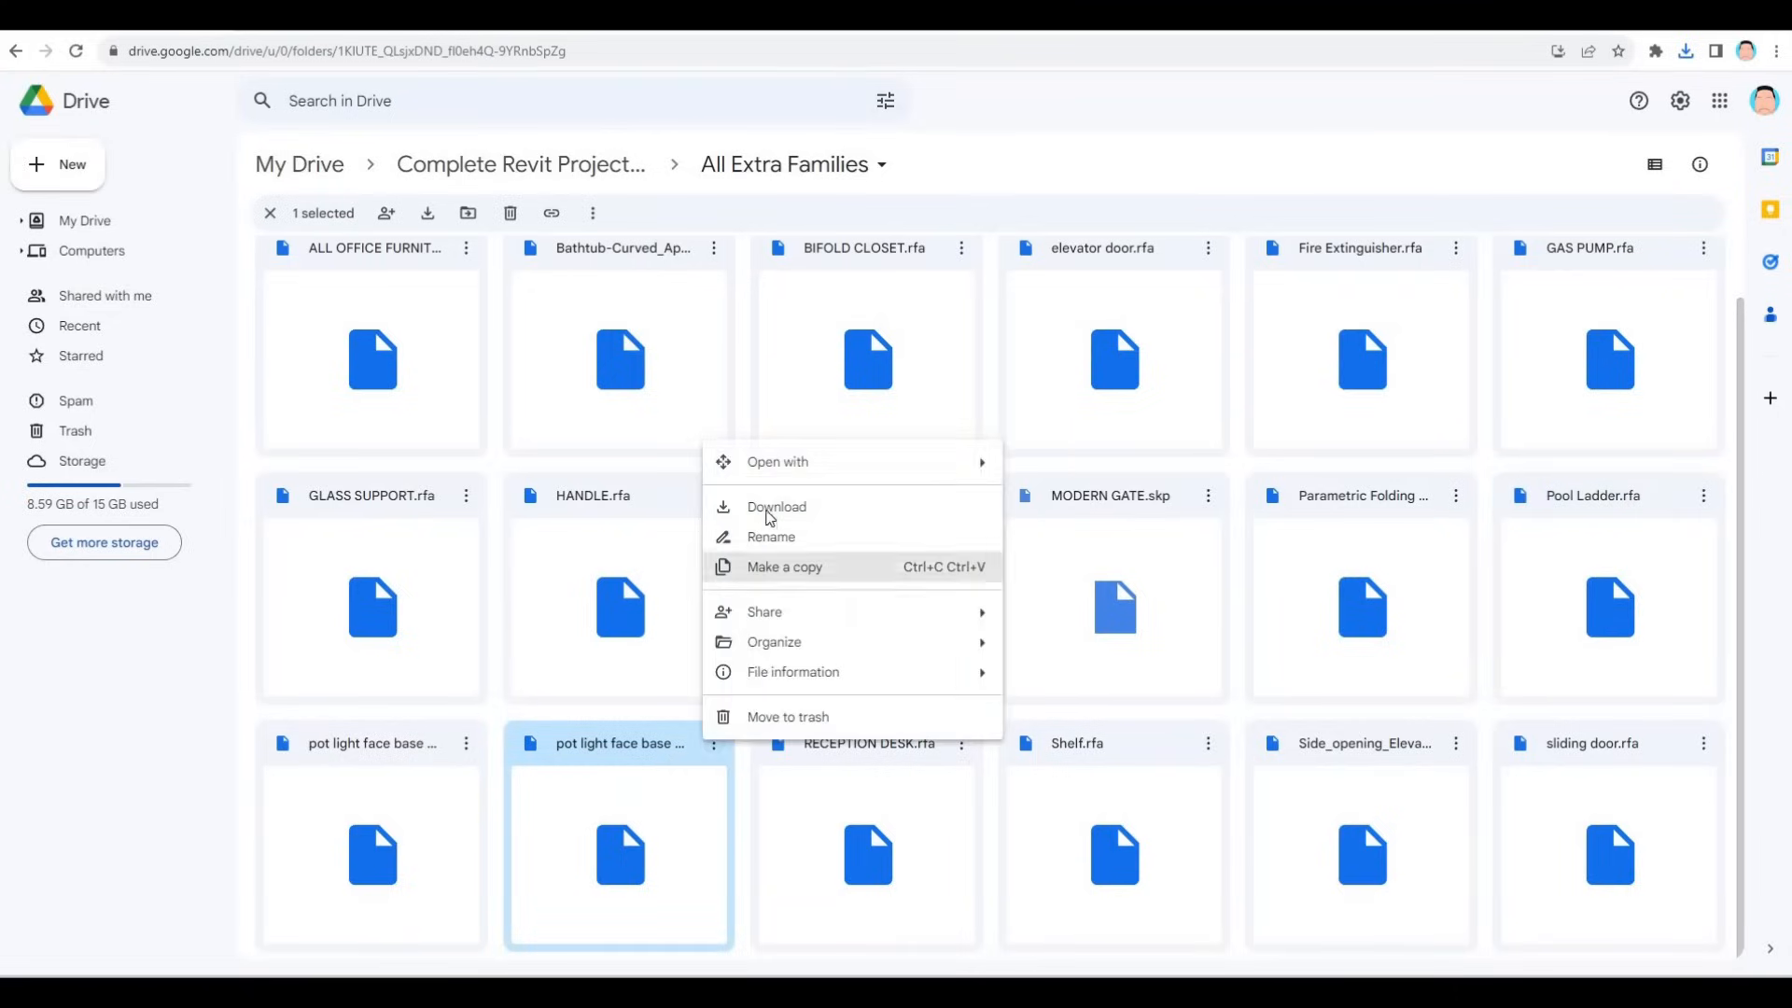
pyautogui.click(466, 748)
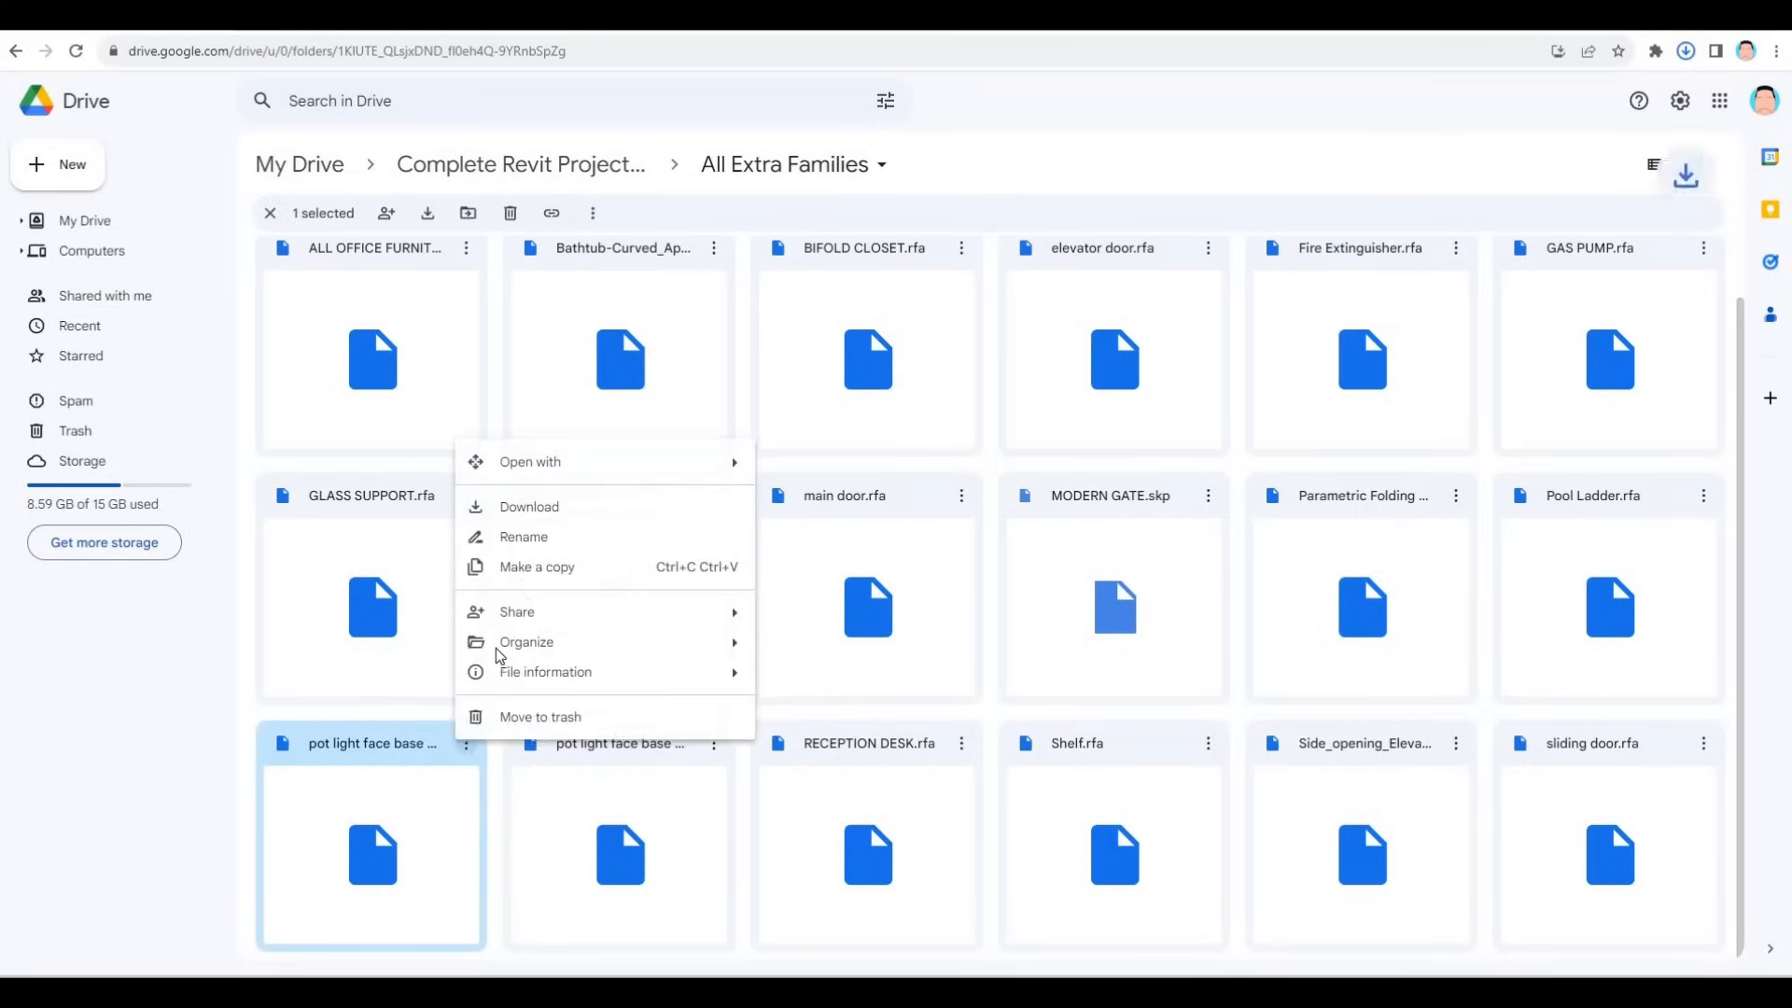
pyautogui.click(525, 507)
pyautogui.click(464, 750)
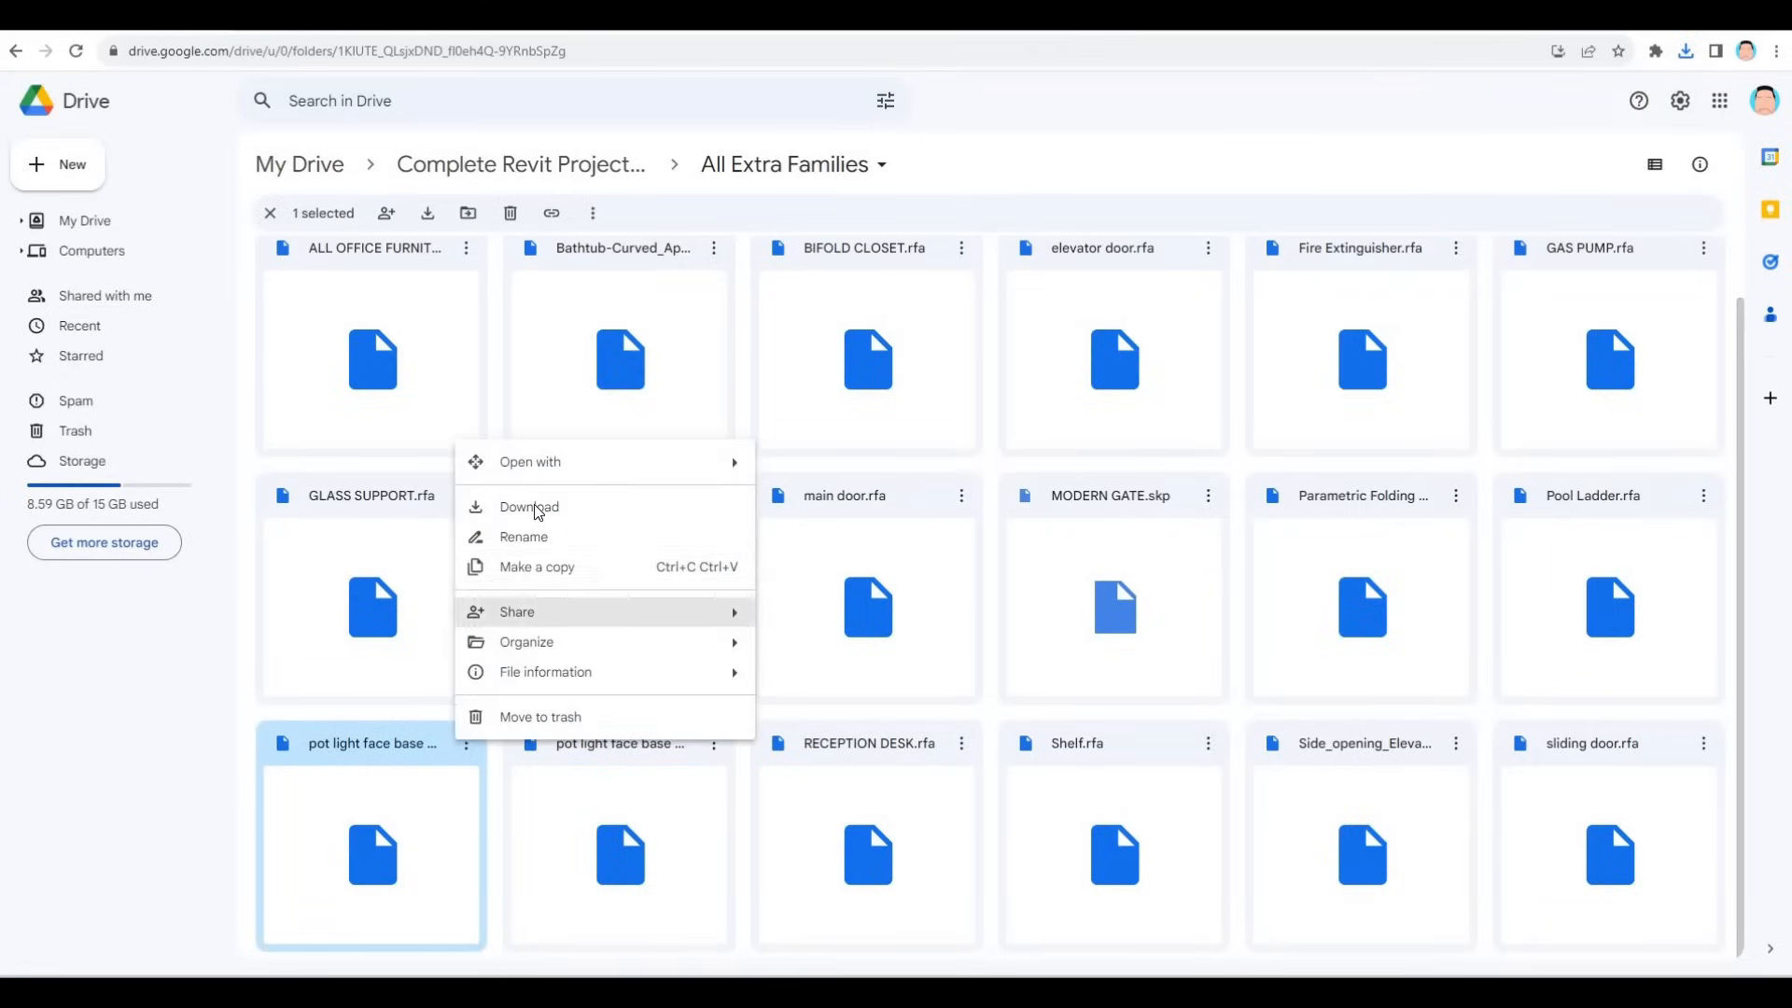
pyautogui.click(510, 504)
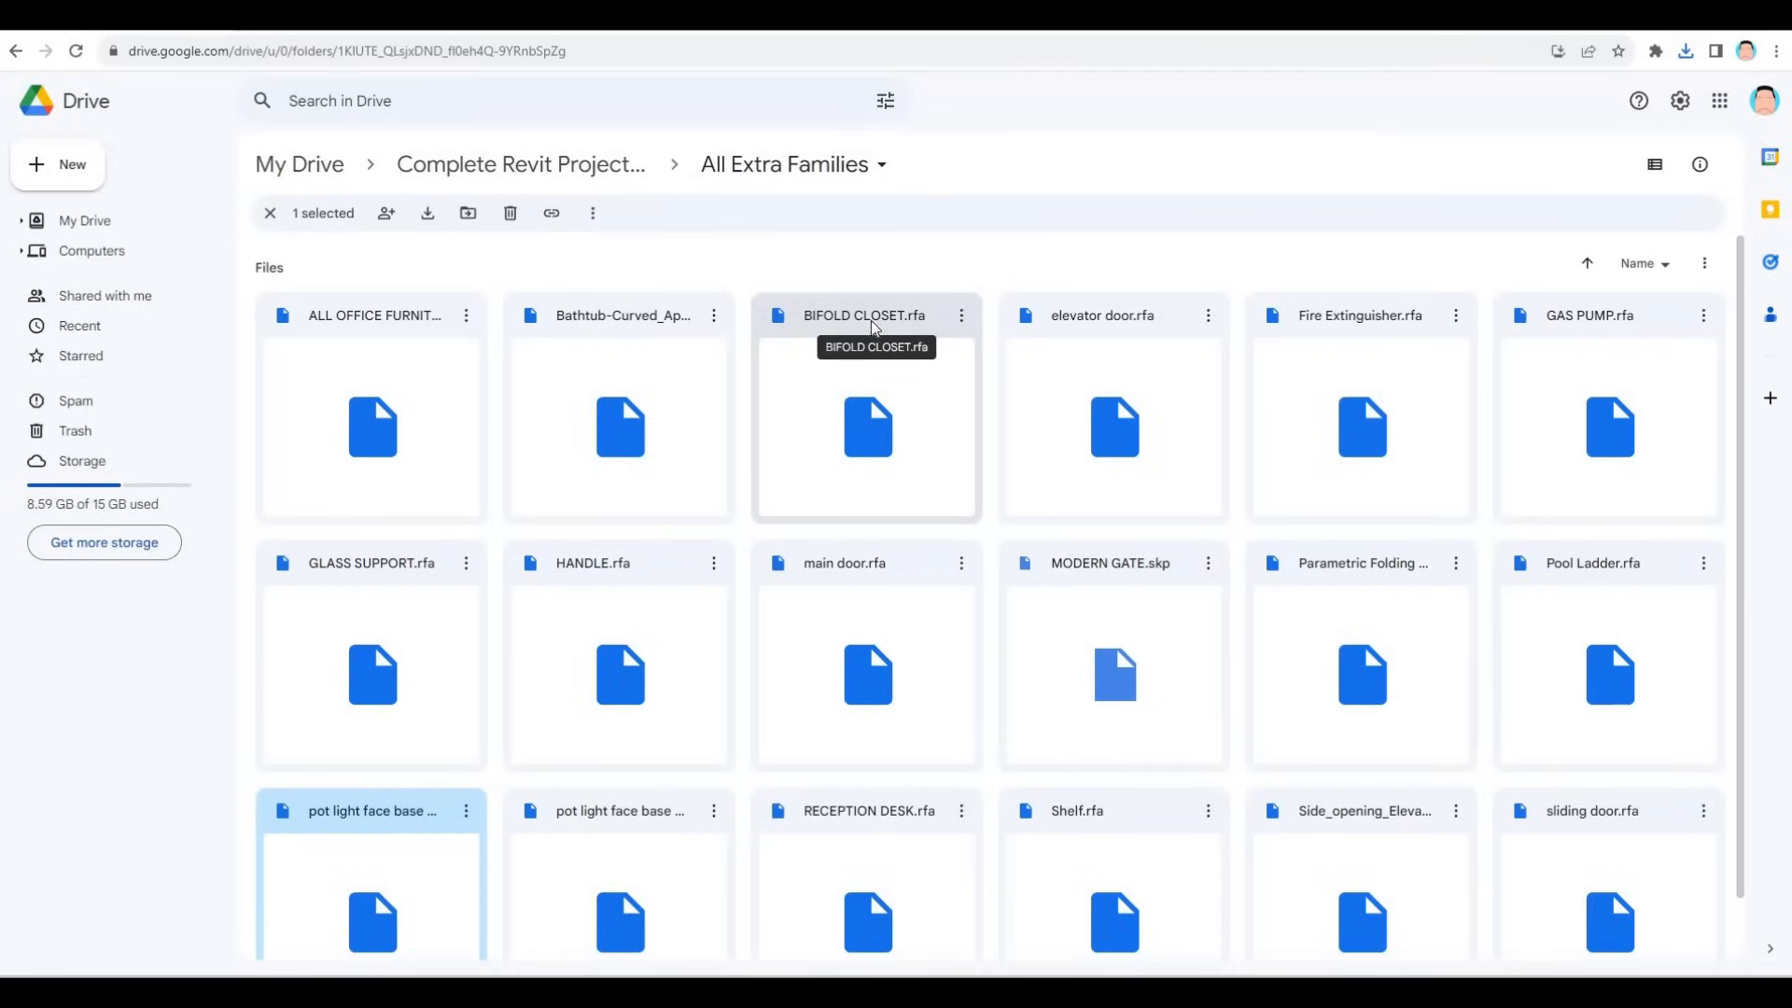
# Download the BIFOLD CLOSET.rfa family and open the Downloads folder that holds the downloaded families.
pyautogui.click(967, 336)
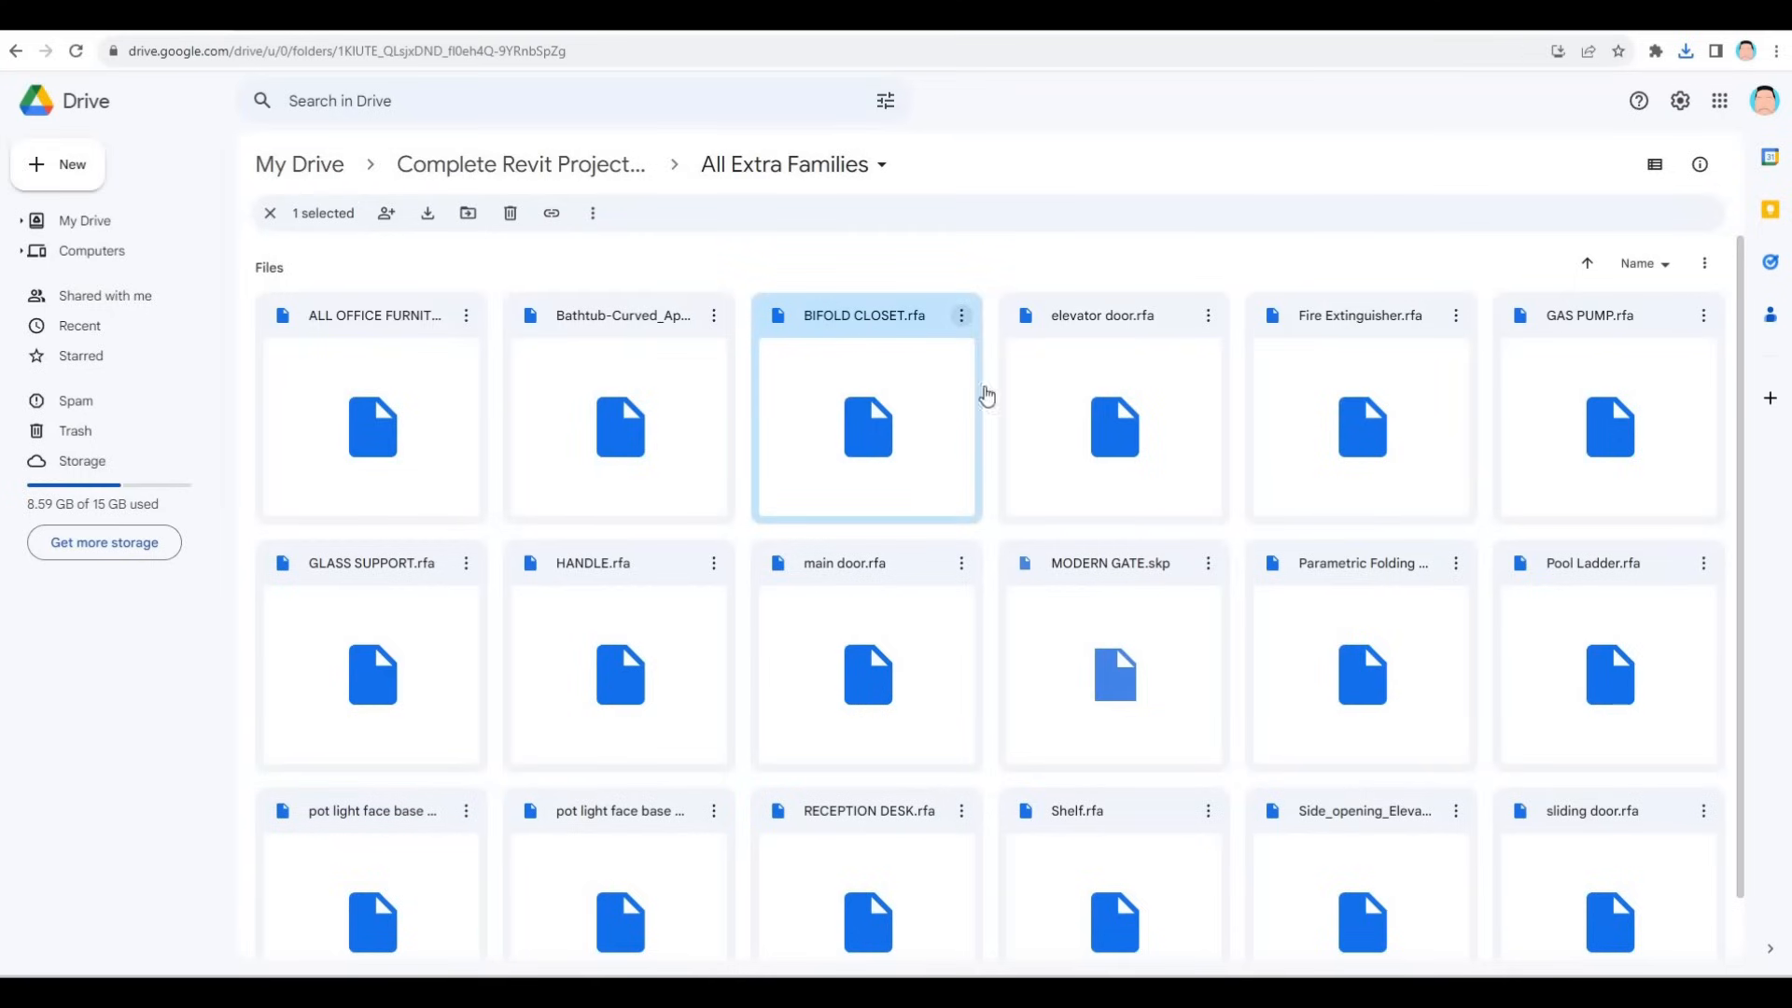
pyautogui.rightClick(986, 397)
pyautogui.click(1019, 404)
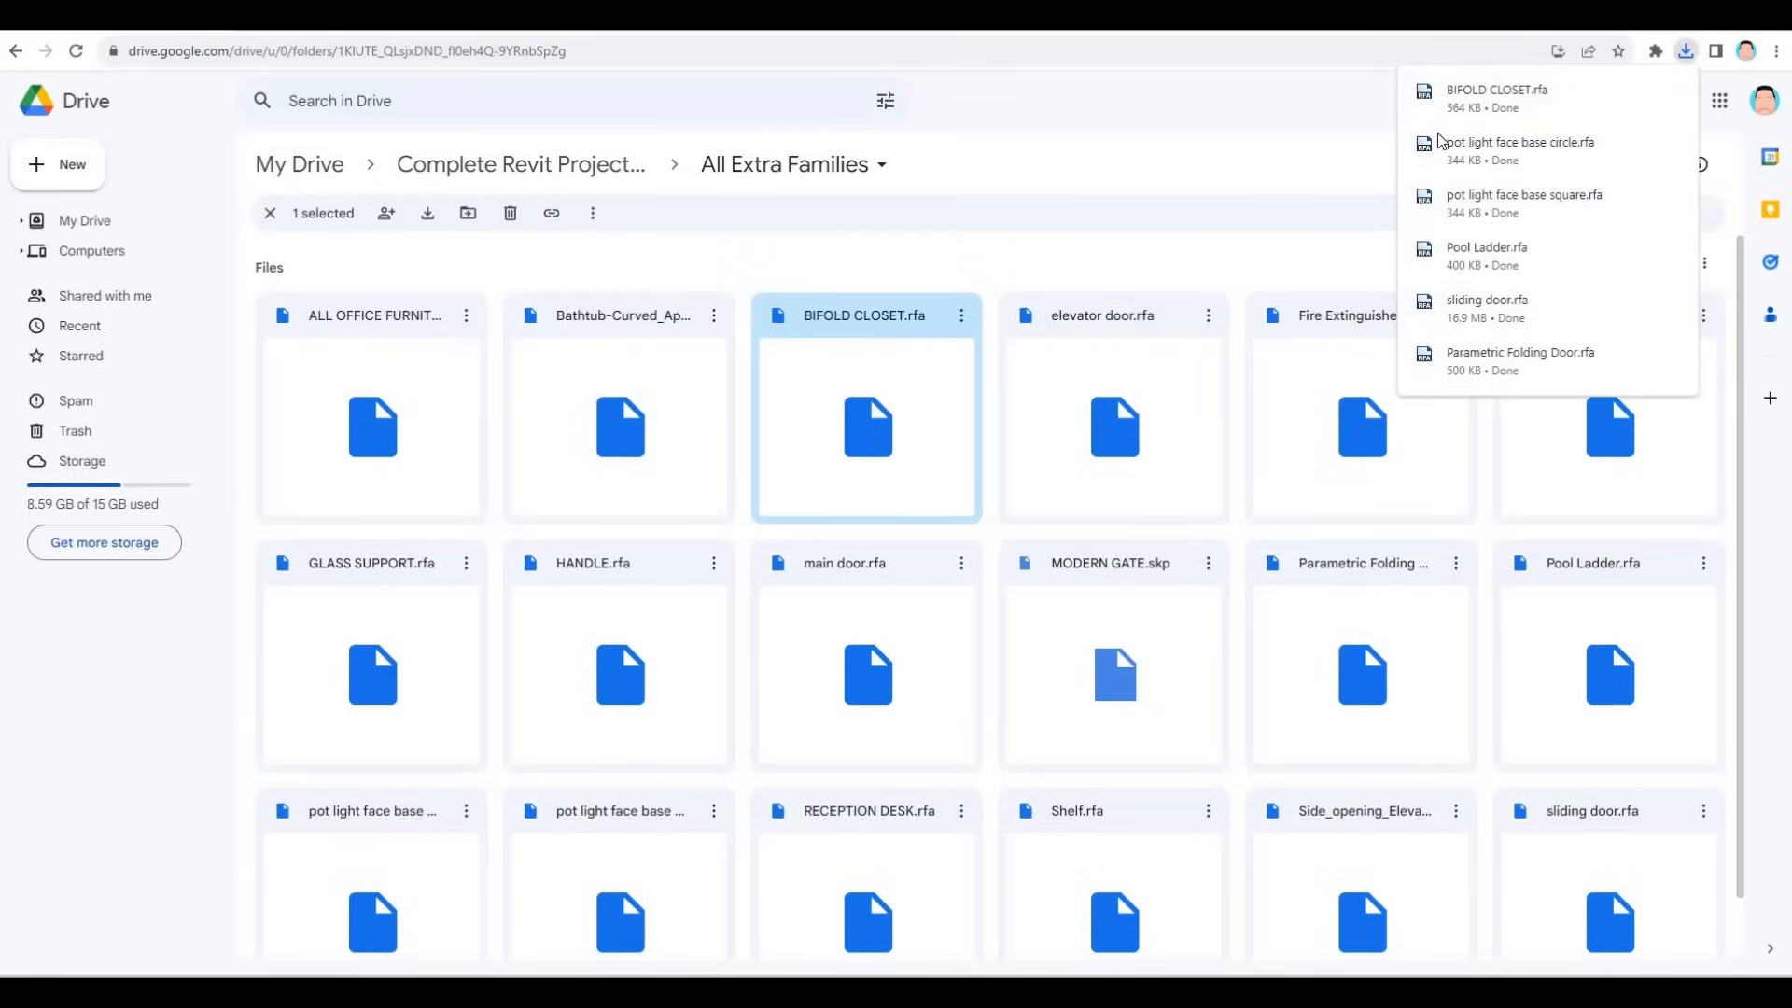
pyautogui.moveTo(1646, 101)
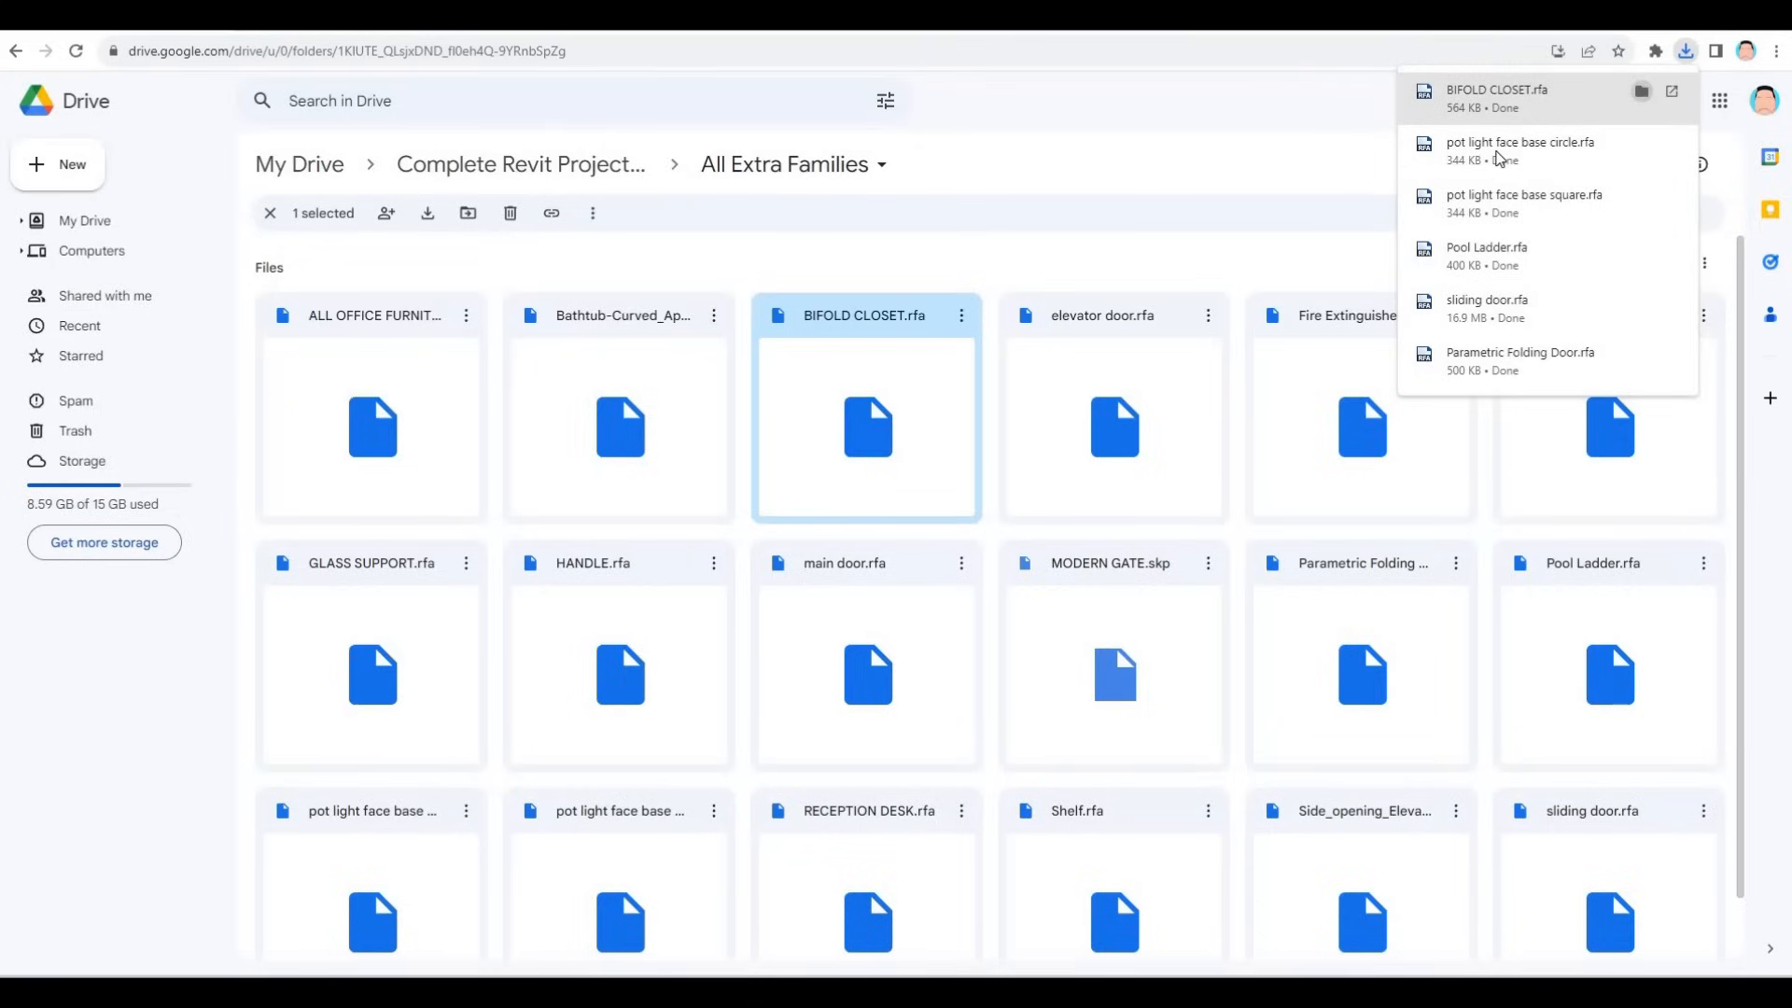
pyautogui.click(1642, 144)
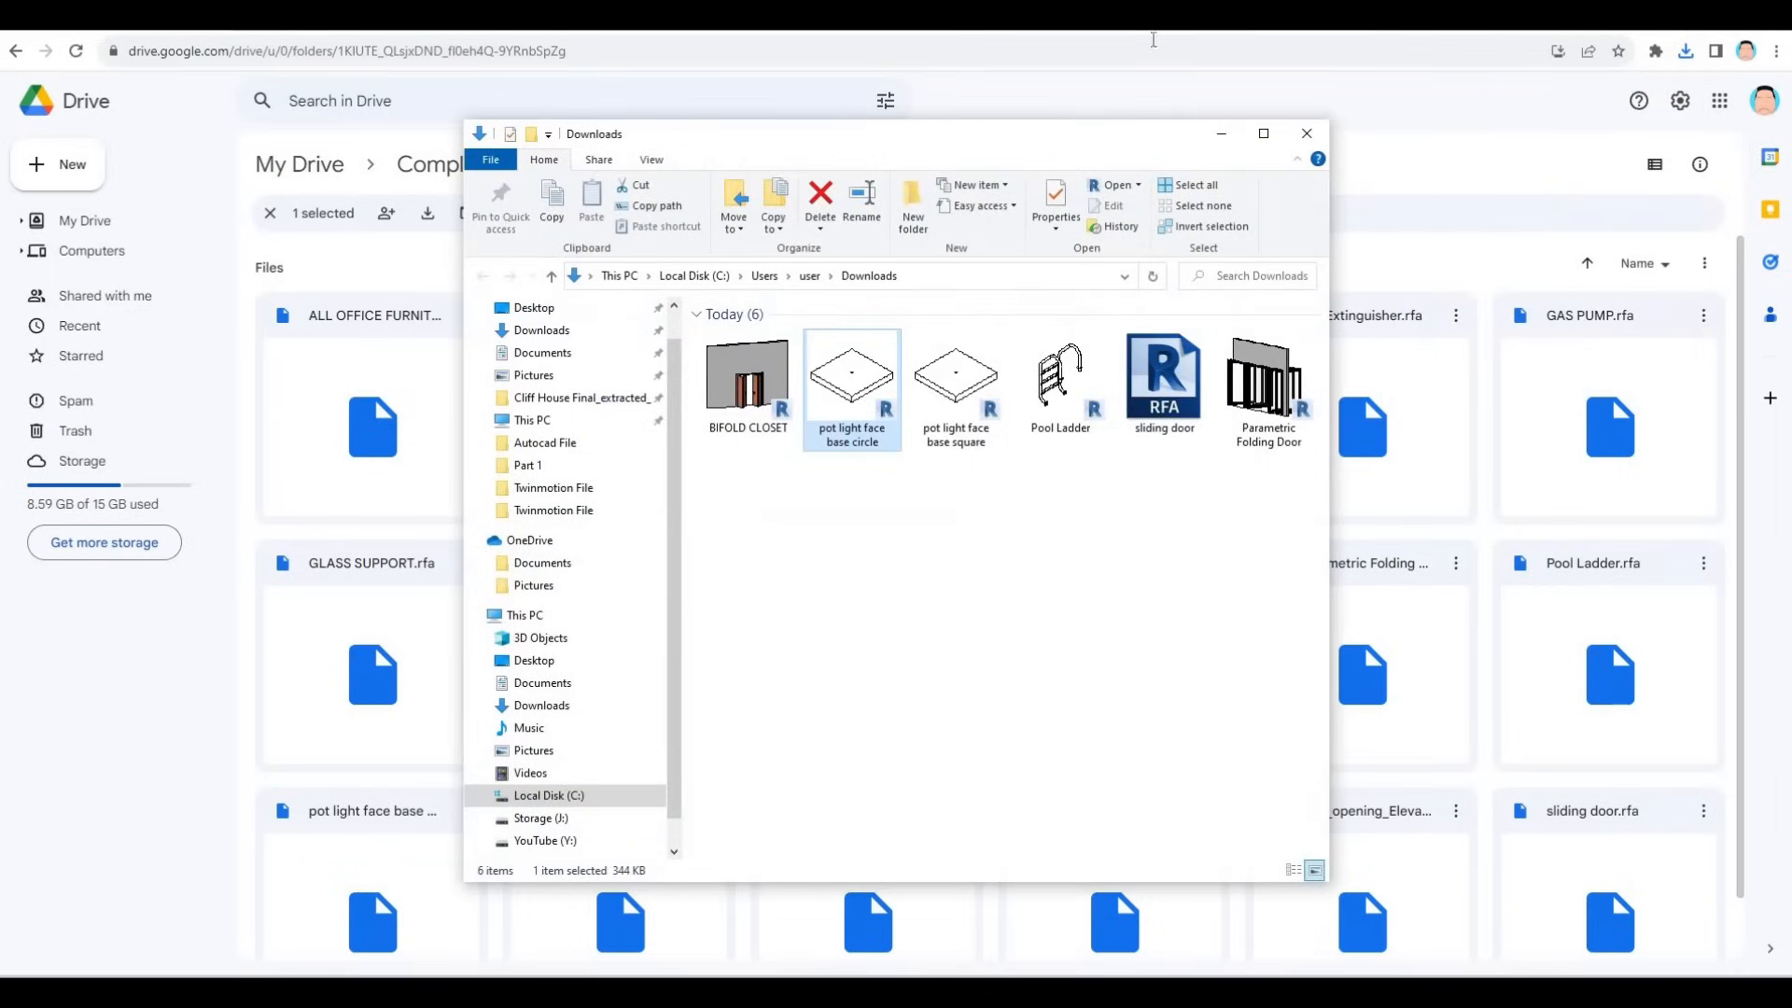
pyautogui.moveTo(1190, 135); pyautogui.dragTo(1549, 152)
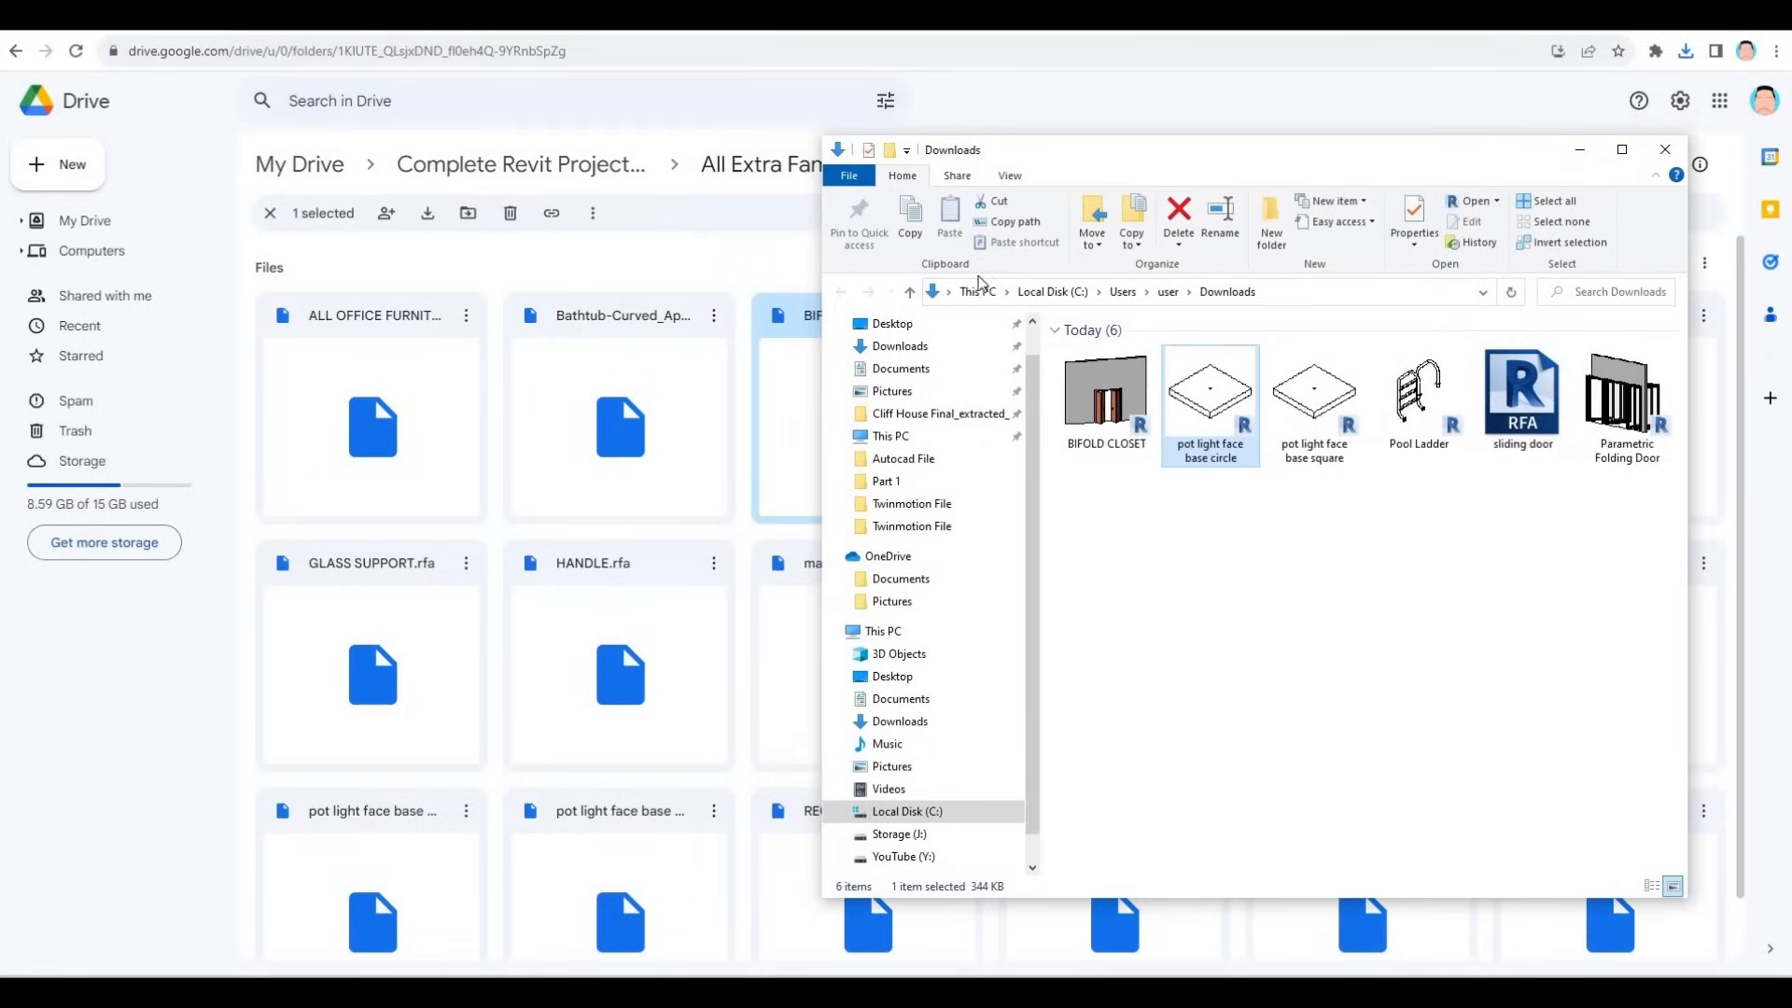
# Return to the Revit Level 1 plan and load the Parametric Folding Door family from the Downloads folder.
pyautogui.click(1680, 19)
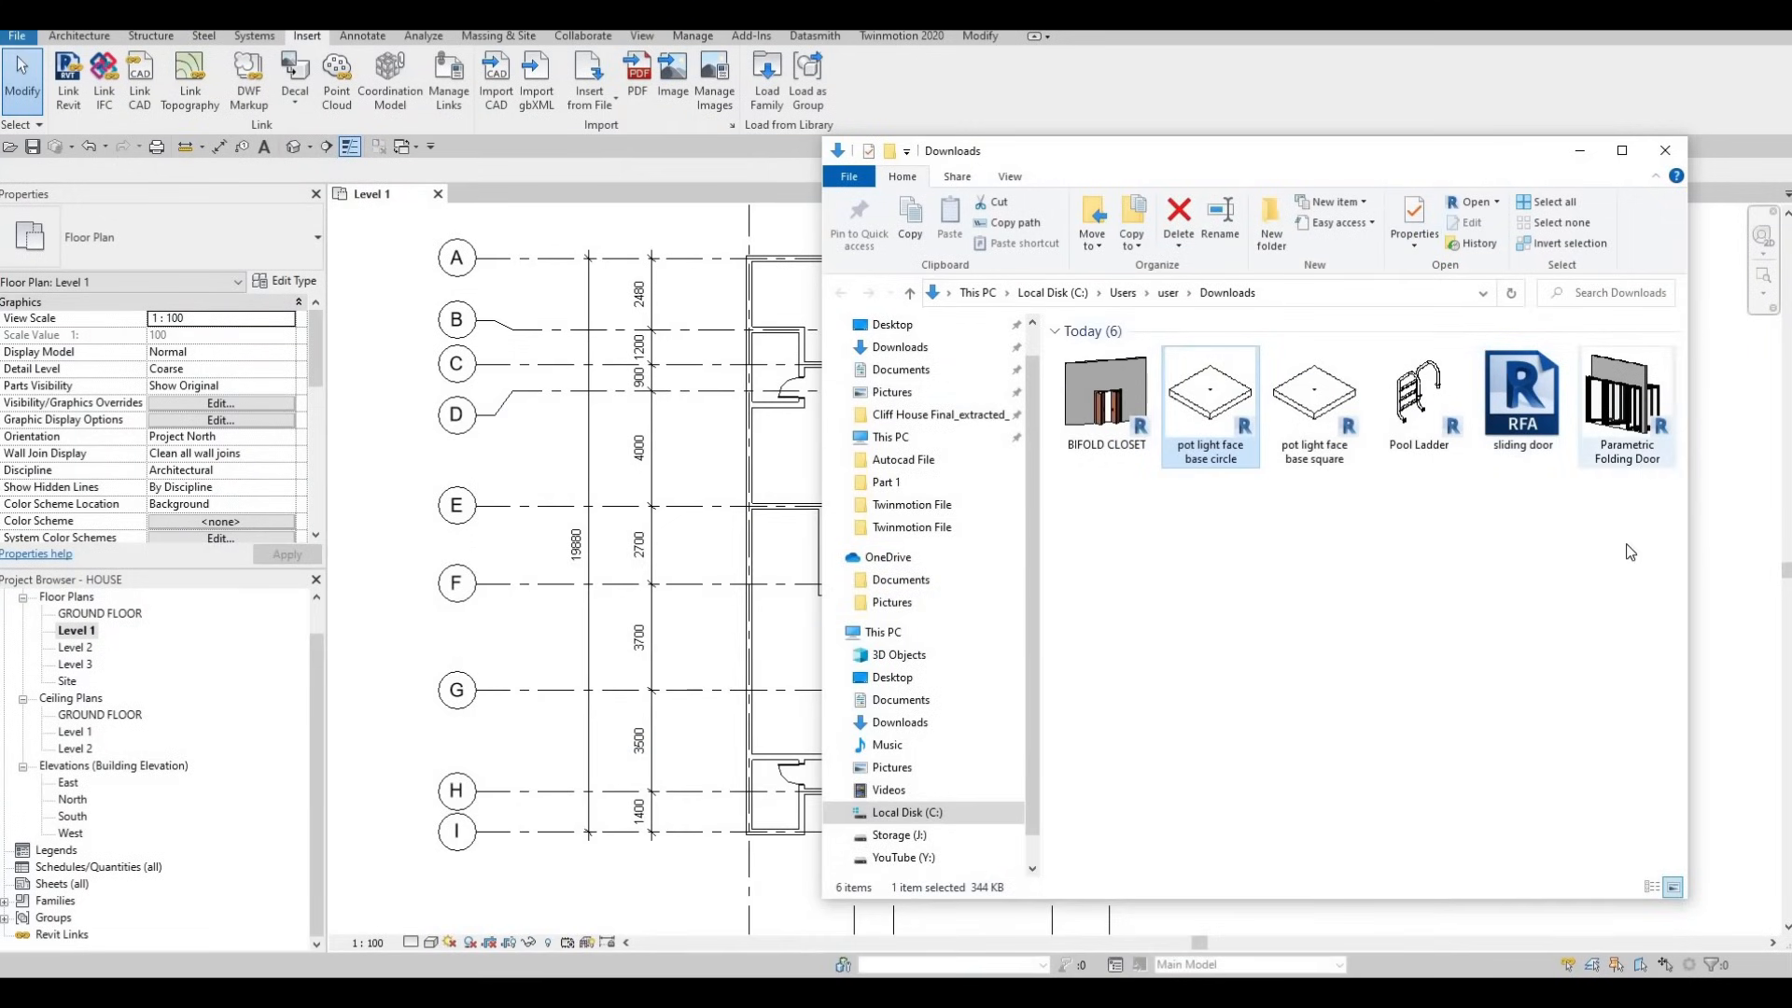
pyautogui.moveTo(1626, 545); pyautogui.dragTo(1260, 452)
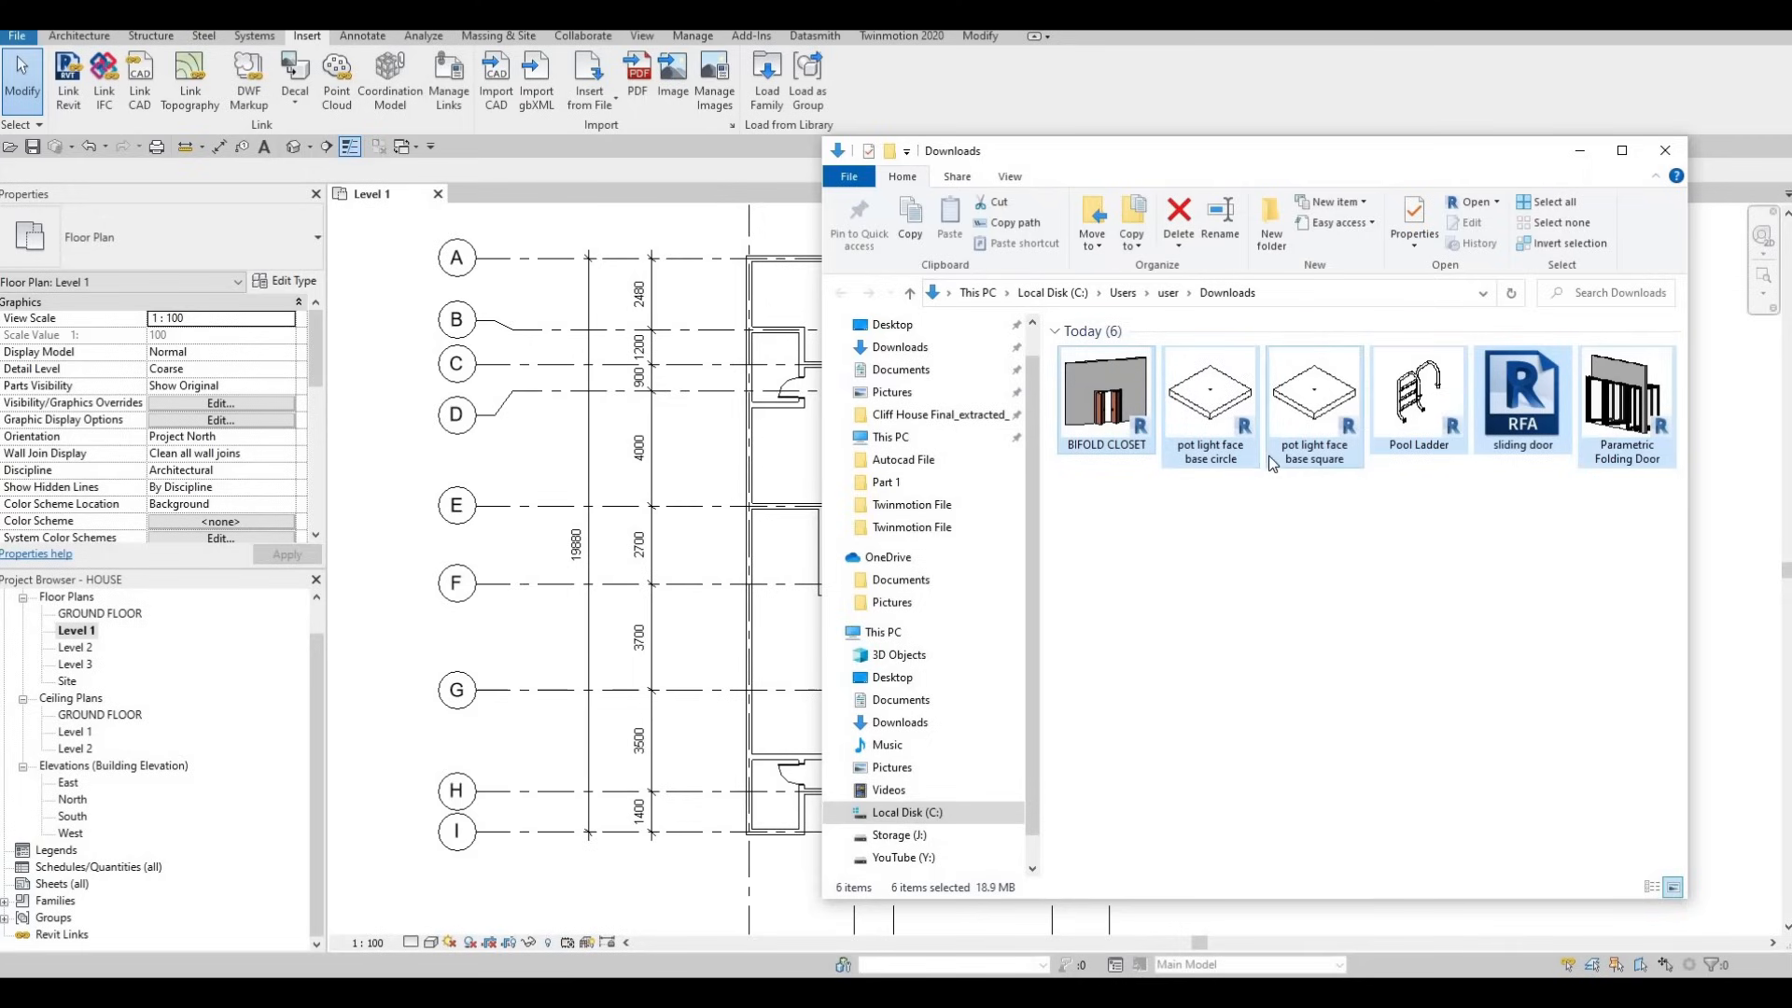
pyautogui.click(1286, 560)
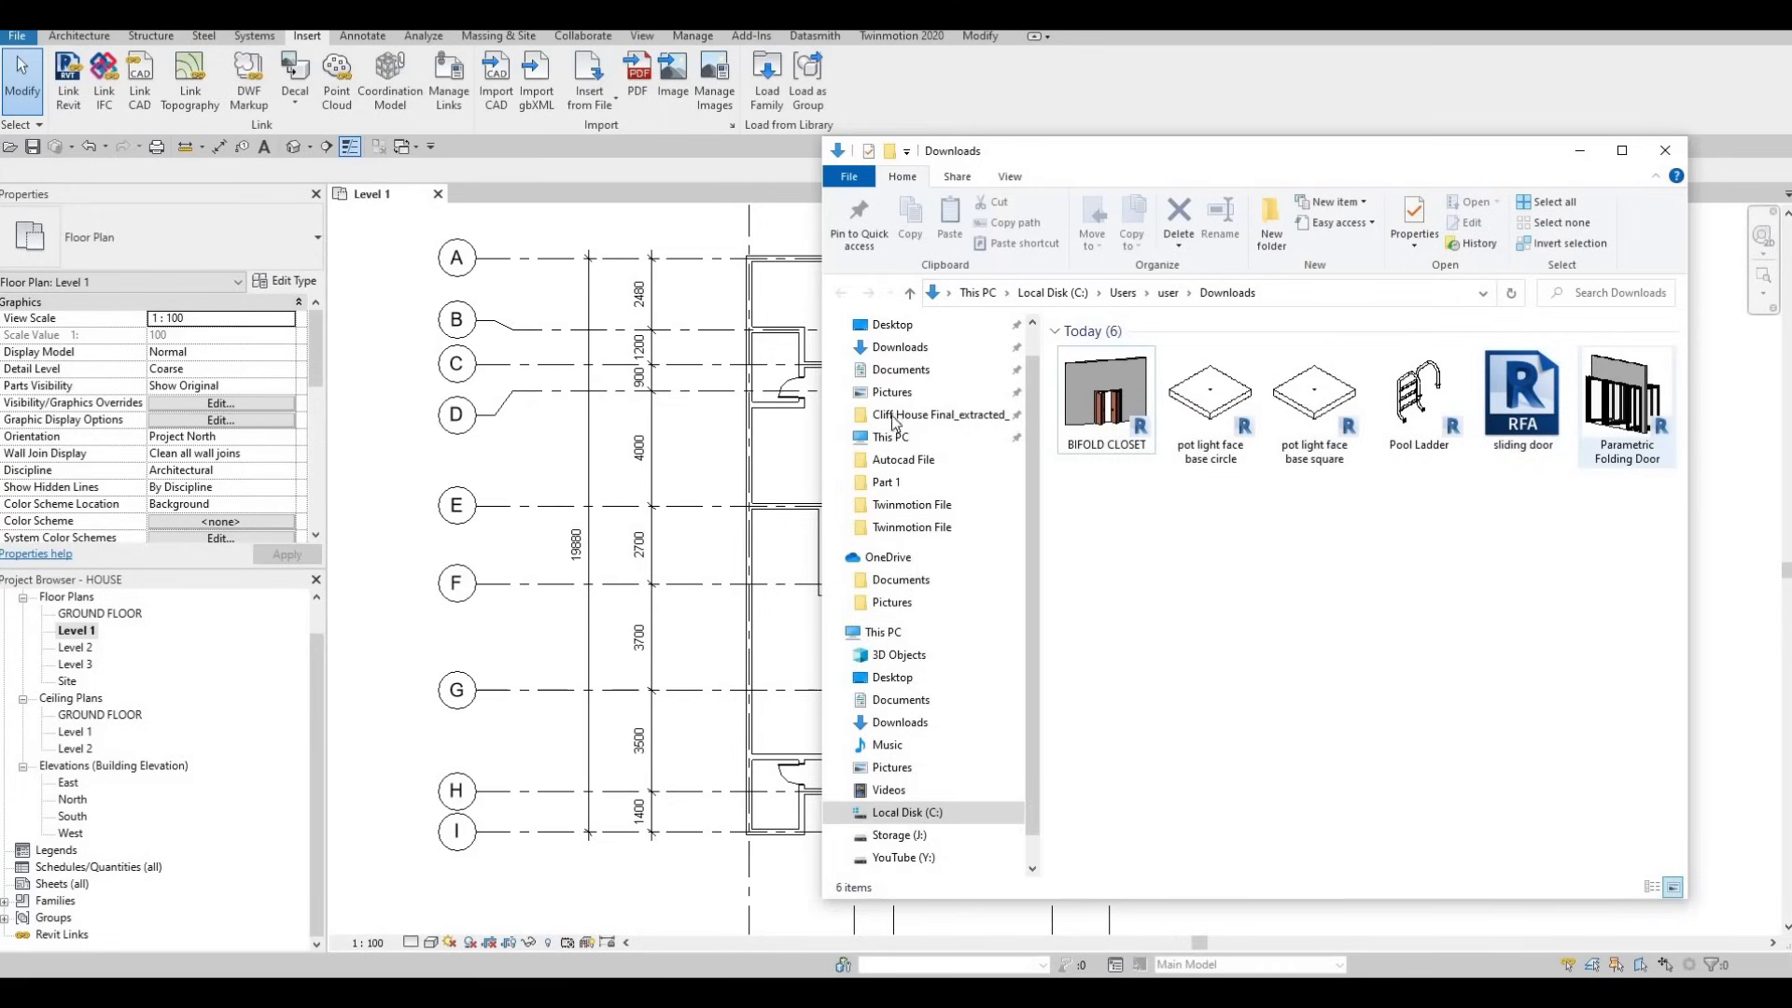
pyautogui.moveTo(1622, 411); pyautogui.dragTo(742, 428)
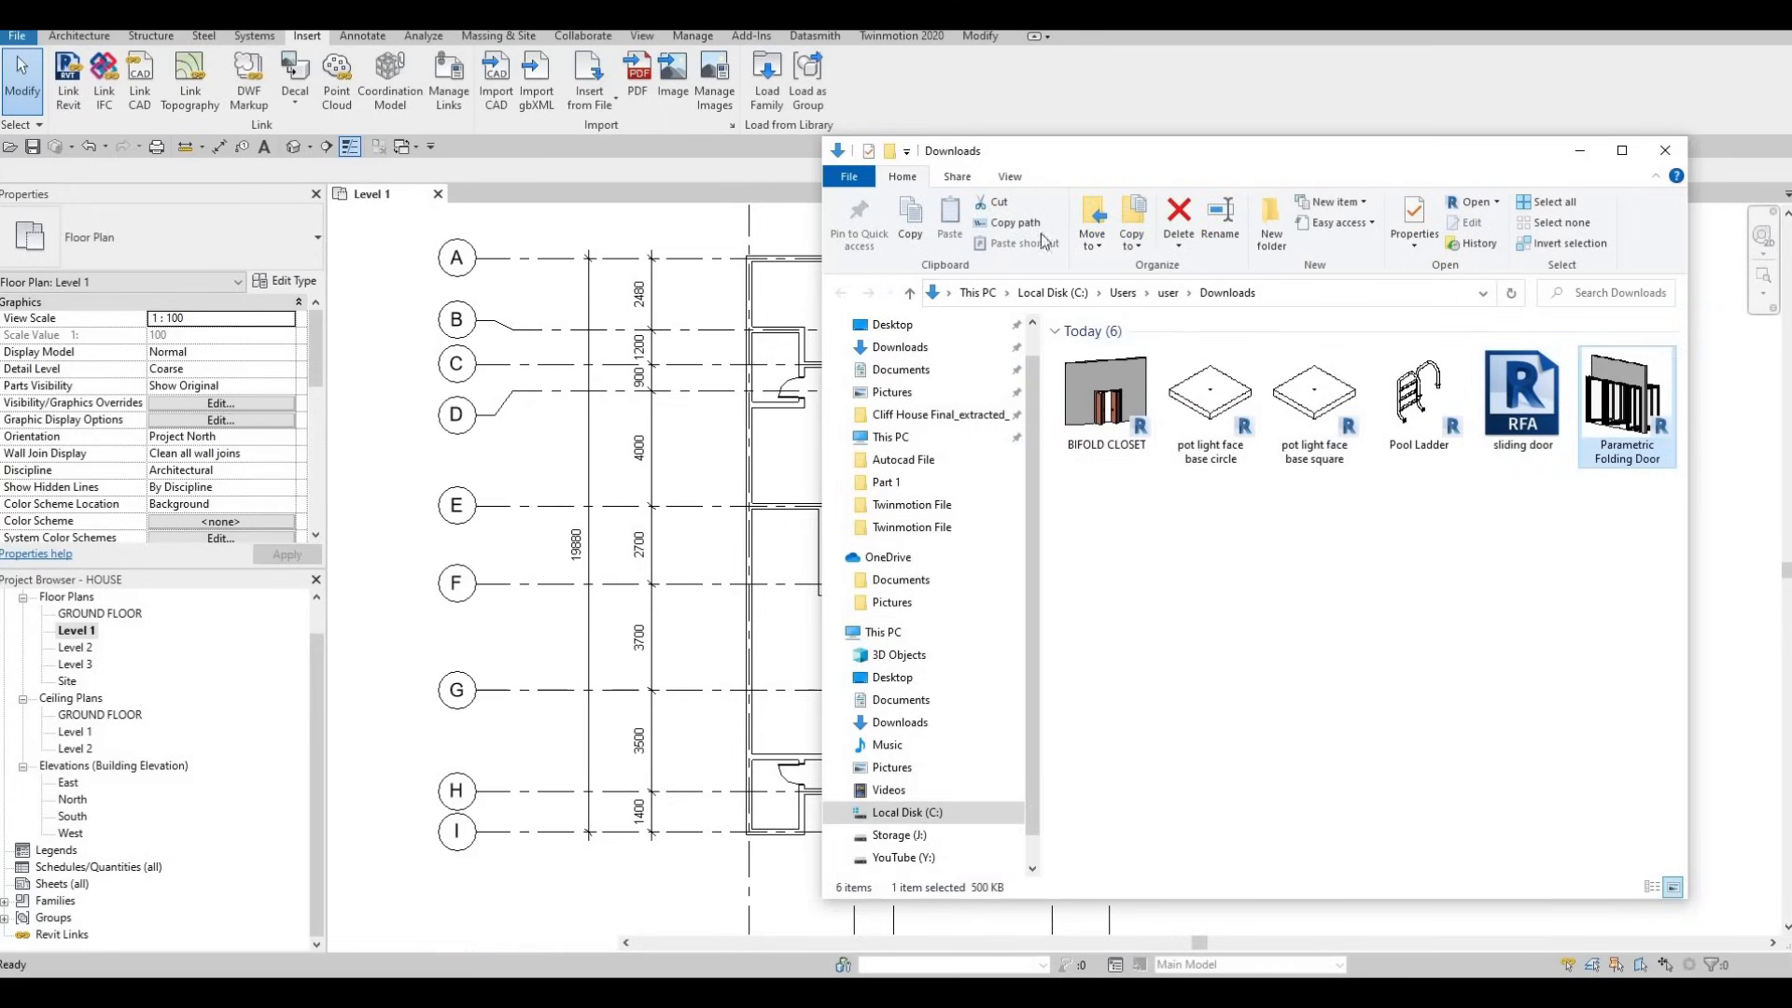
pyautogui.moveTo(1213, 166); pyautogui.dragTo(1791, 213)
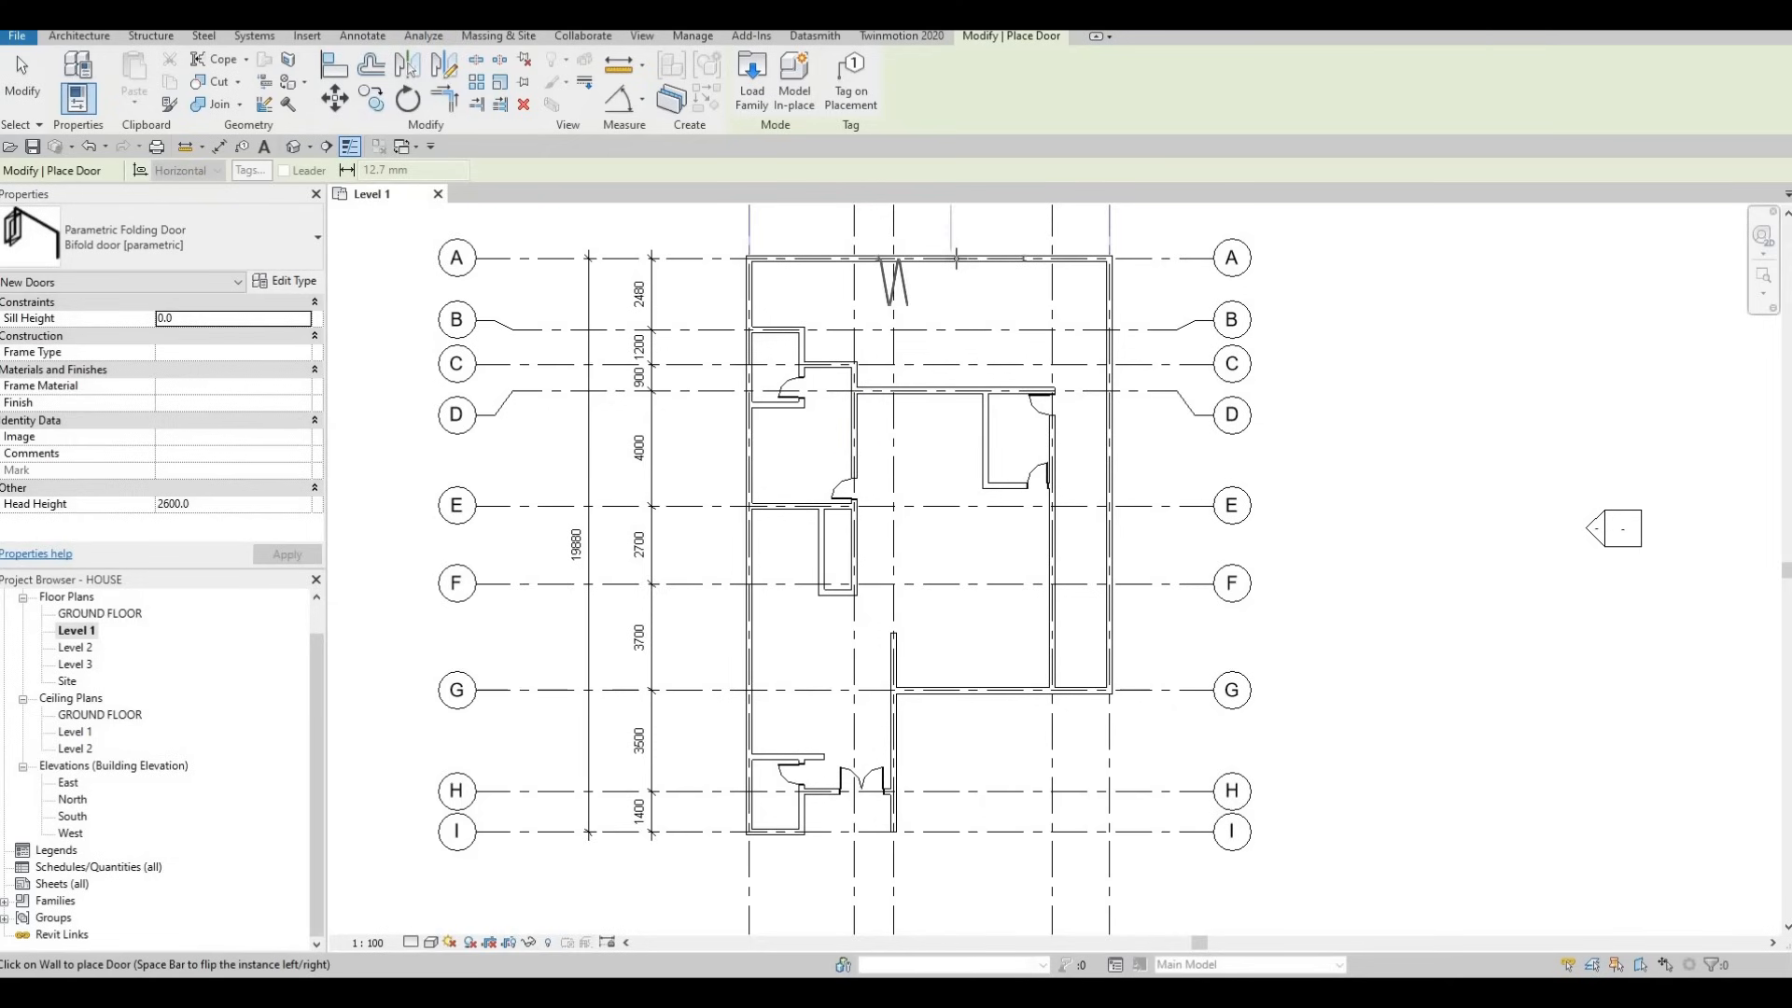
# Place the Parametric Folding Door in the grid A wall, centred about 7183 mm from grid 1, and end door placement.
pyautogui.click(1002, 304)
pyautogui.moveTo(1020, 424); pyautogui.dragTo(1004, 605, button='middle')
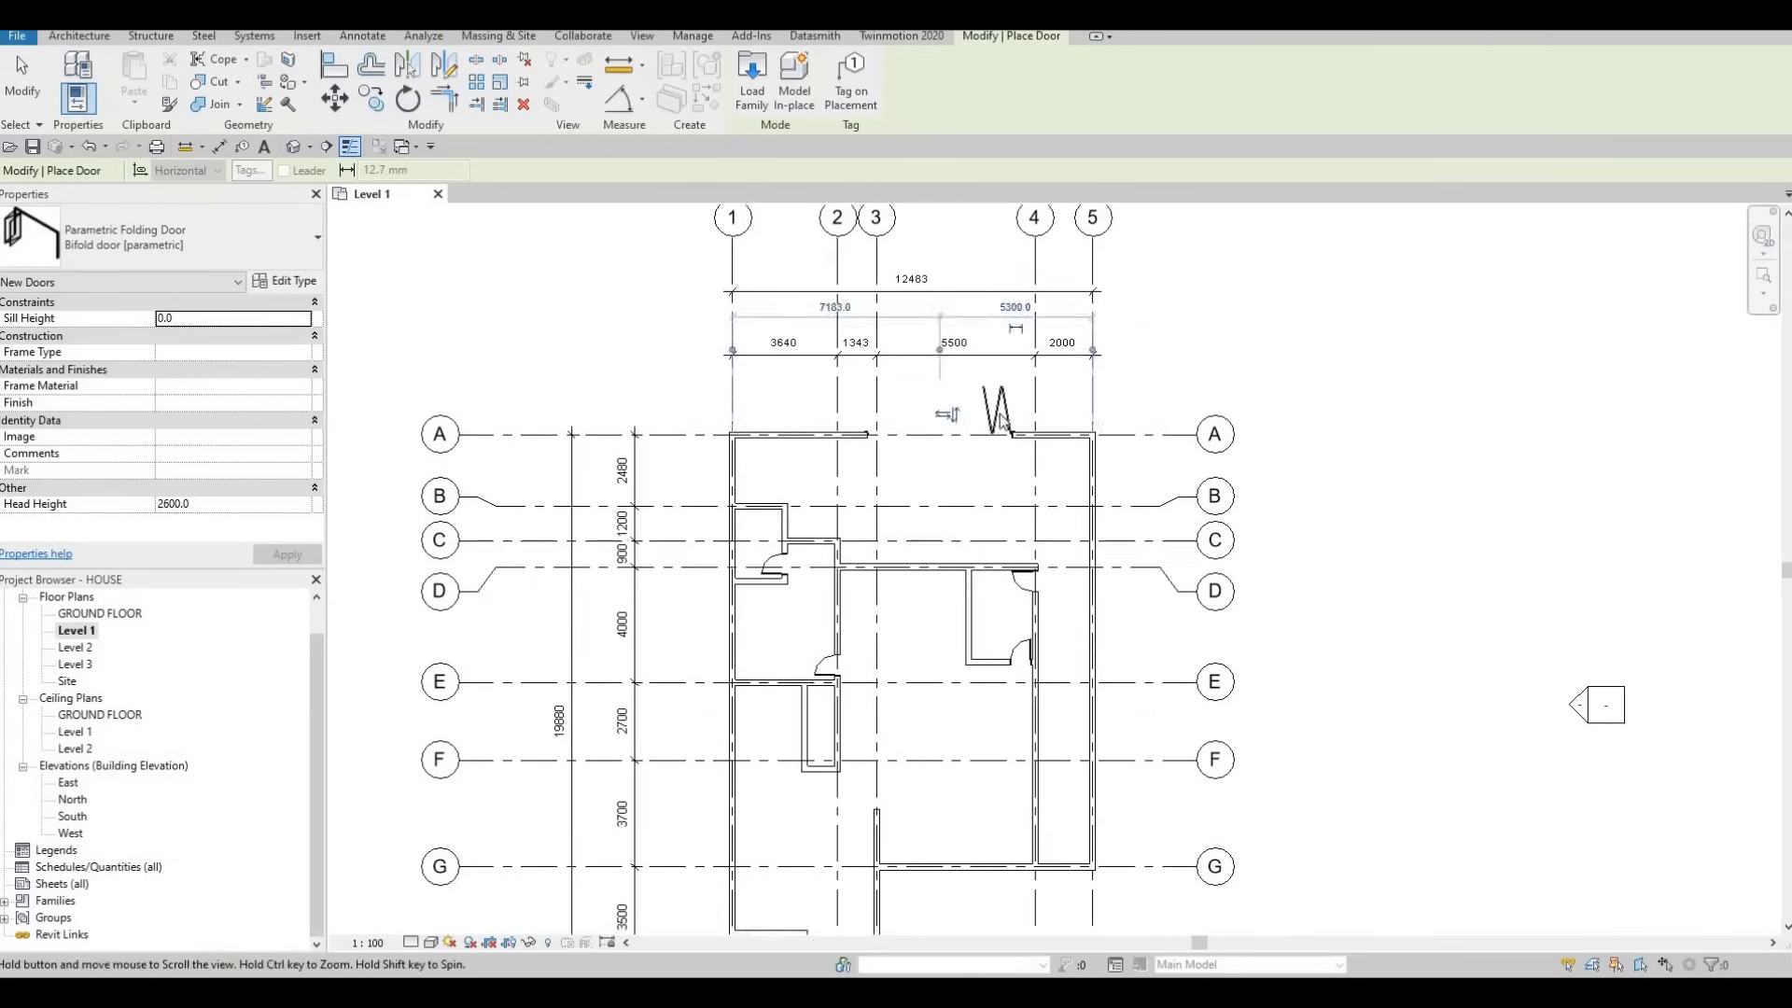
pyautogui.press('Escape')
pyautogui.press('Escape')
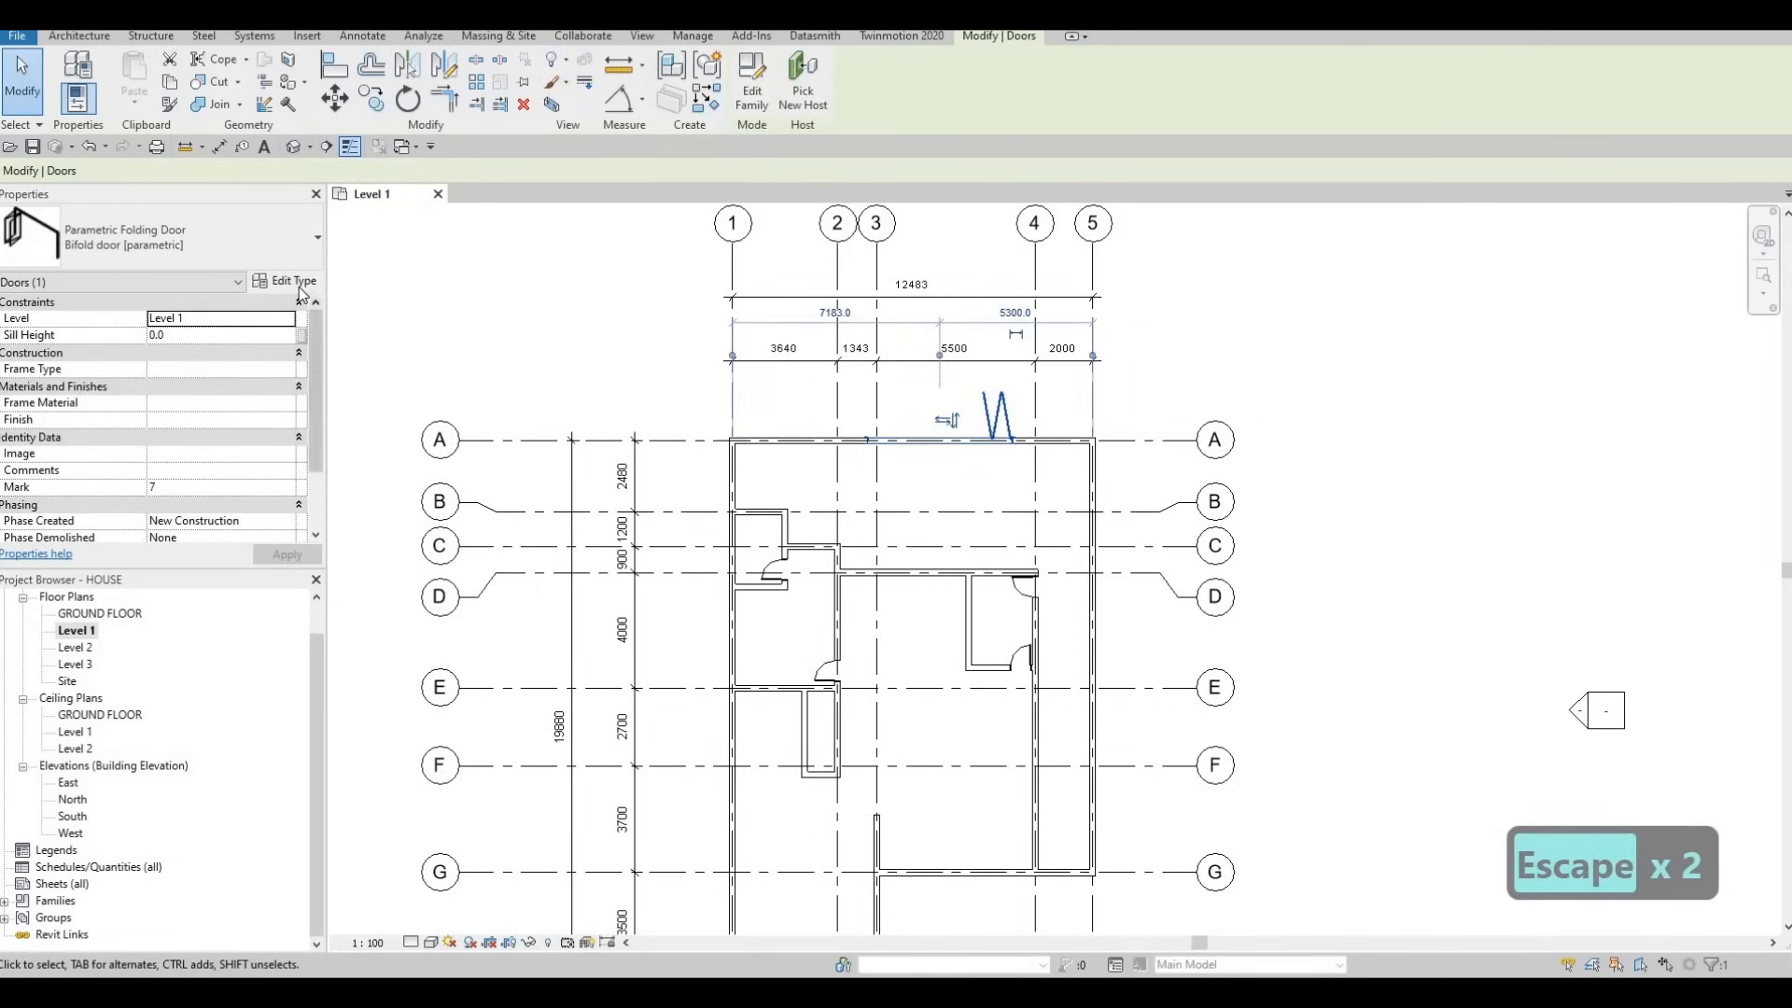
pyautogui.click(297, 282)
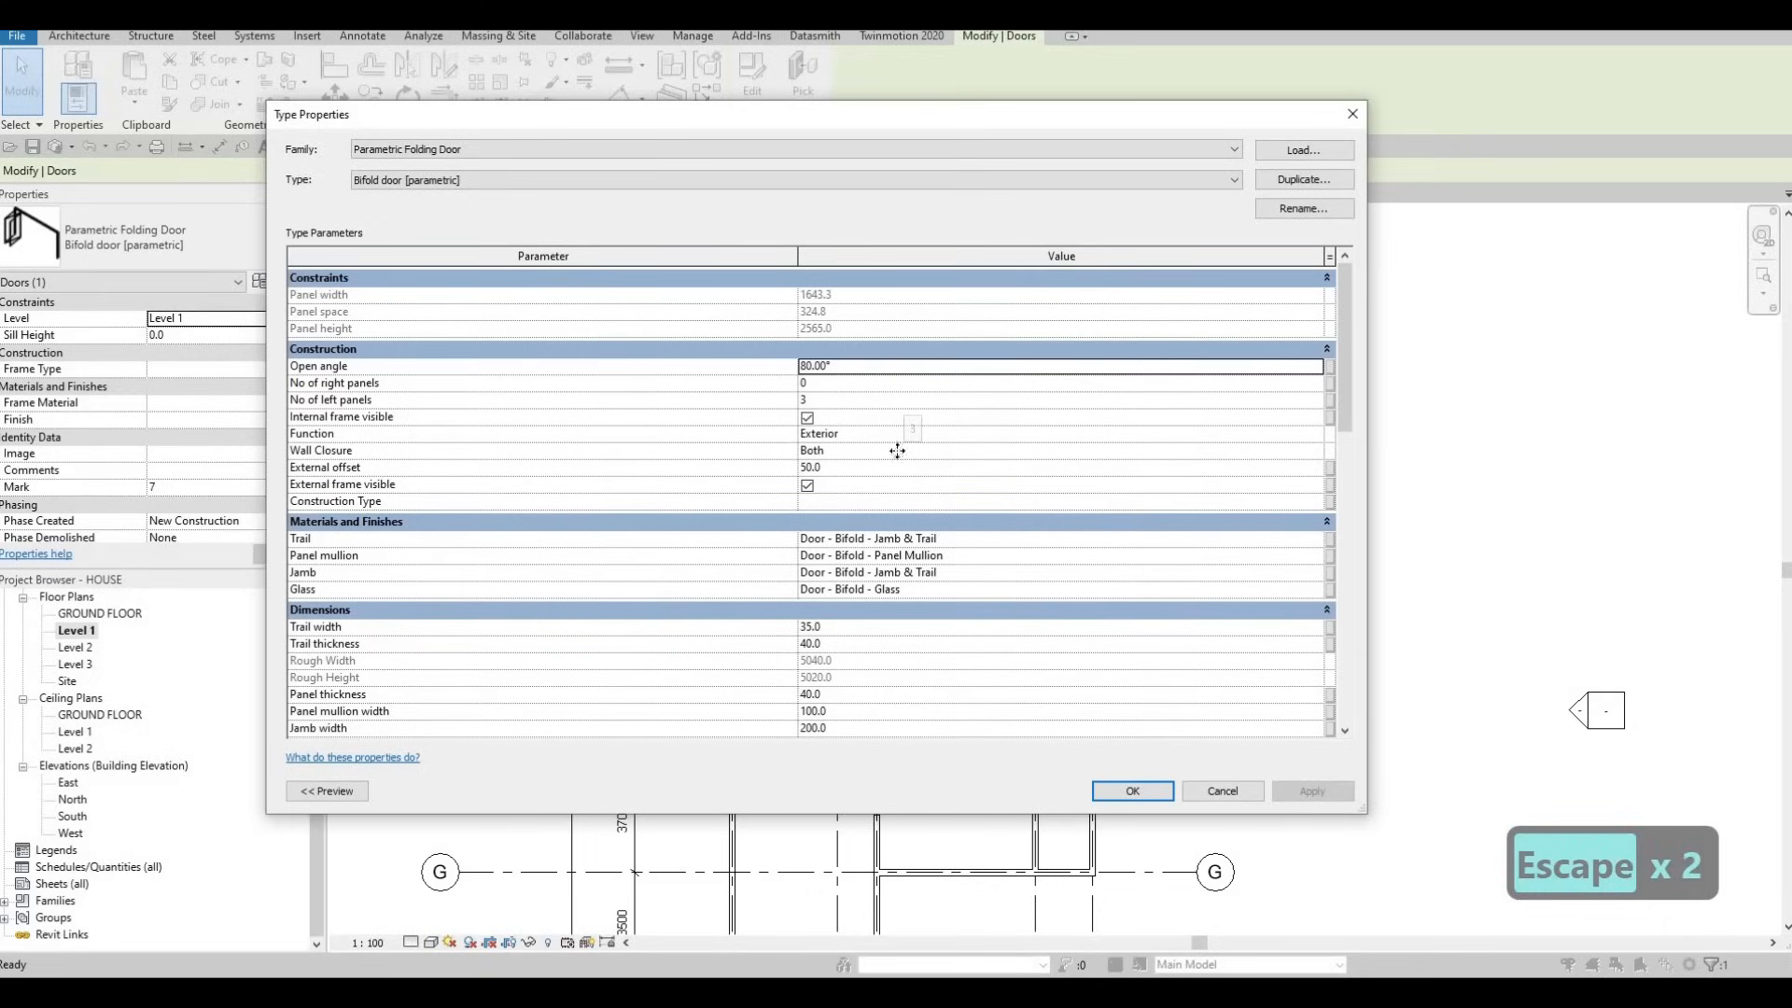
pyautogui.press('Escape')
pyautogui.press('Escape')
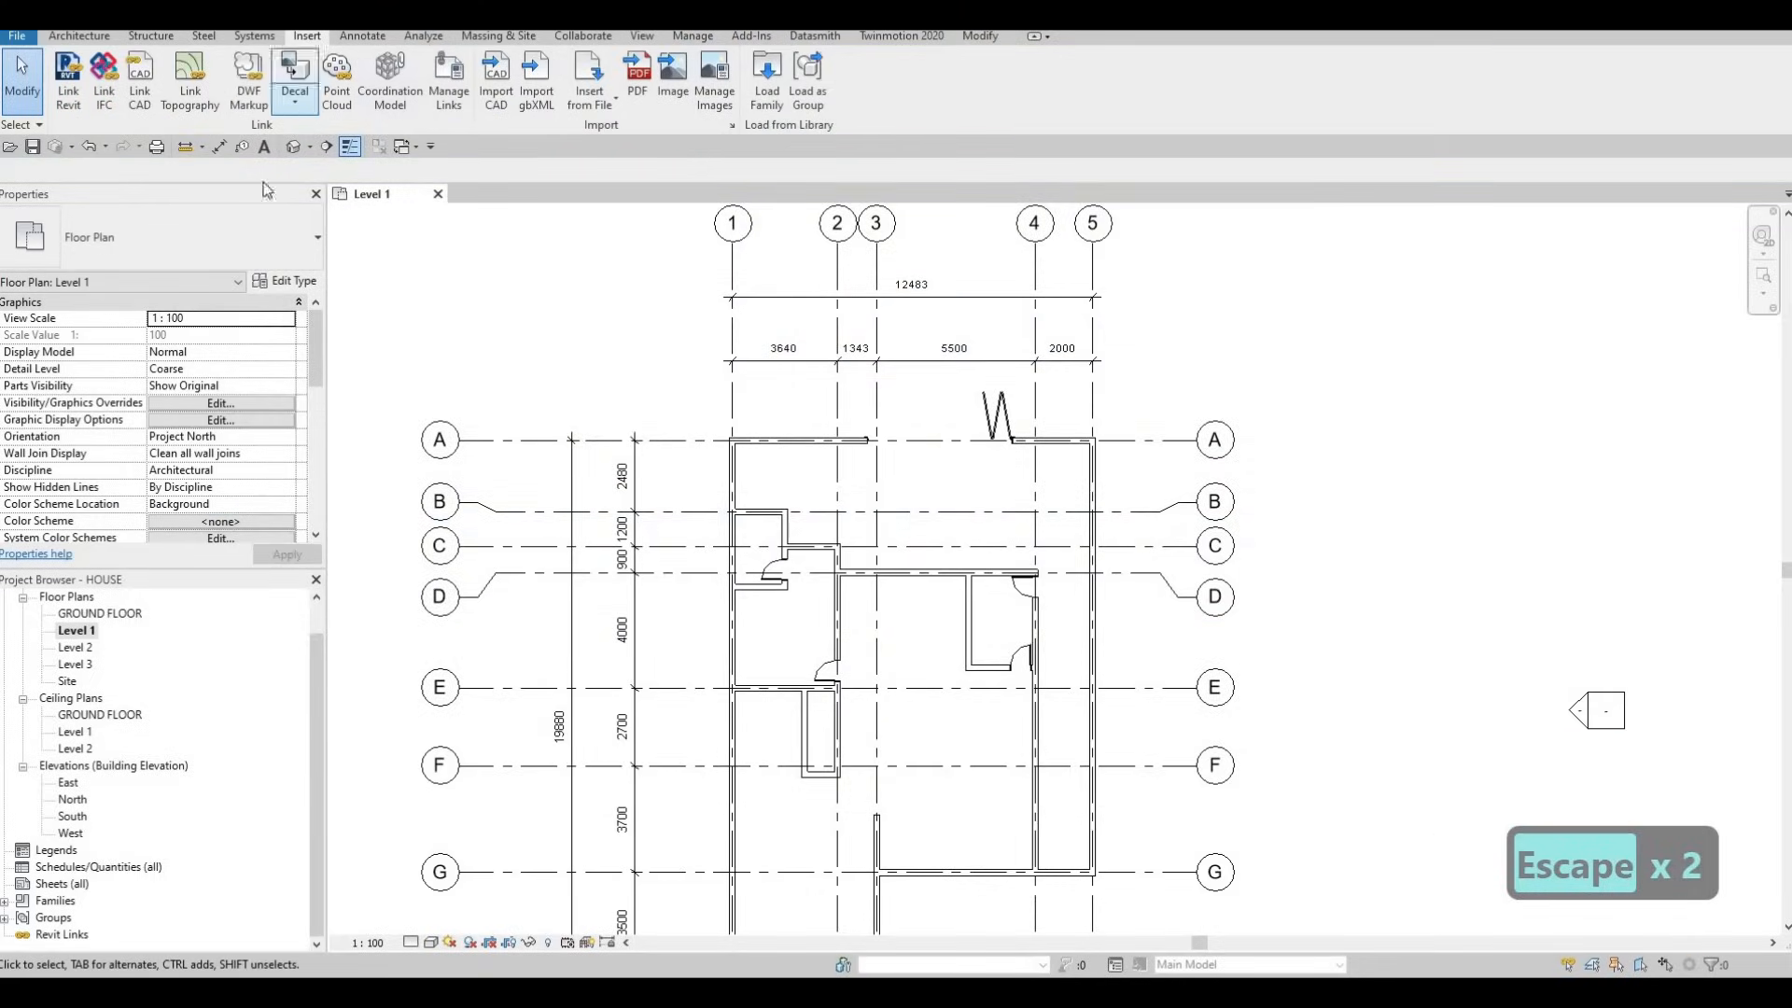
# Measure the distance from grid 2 to the small room's vertical interior wall below grid D with a temporary aligned dimension.
pyautogui.click(220, 147)
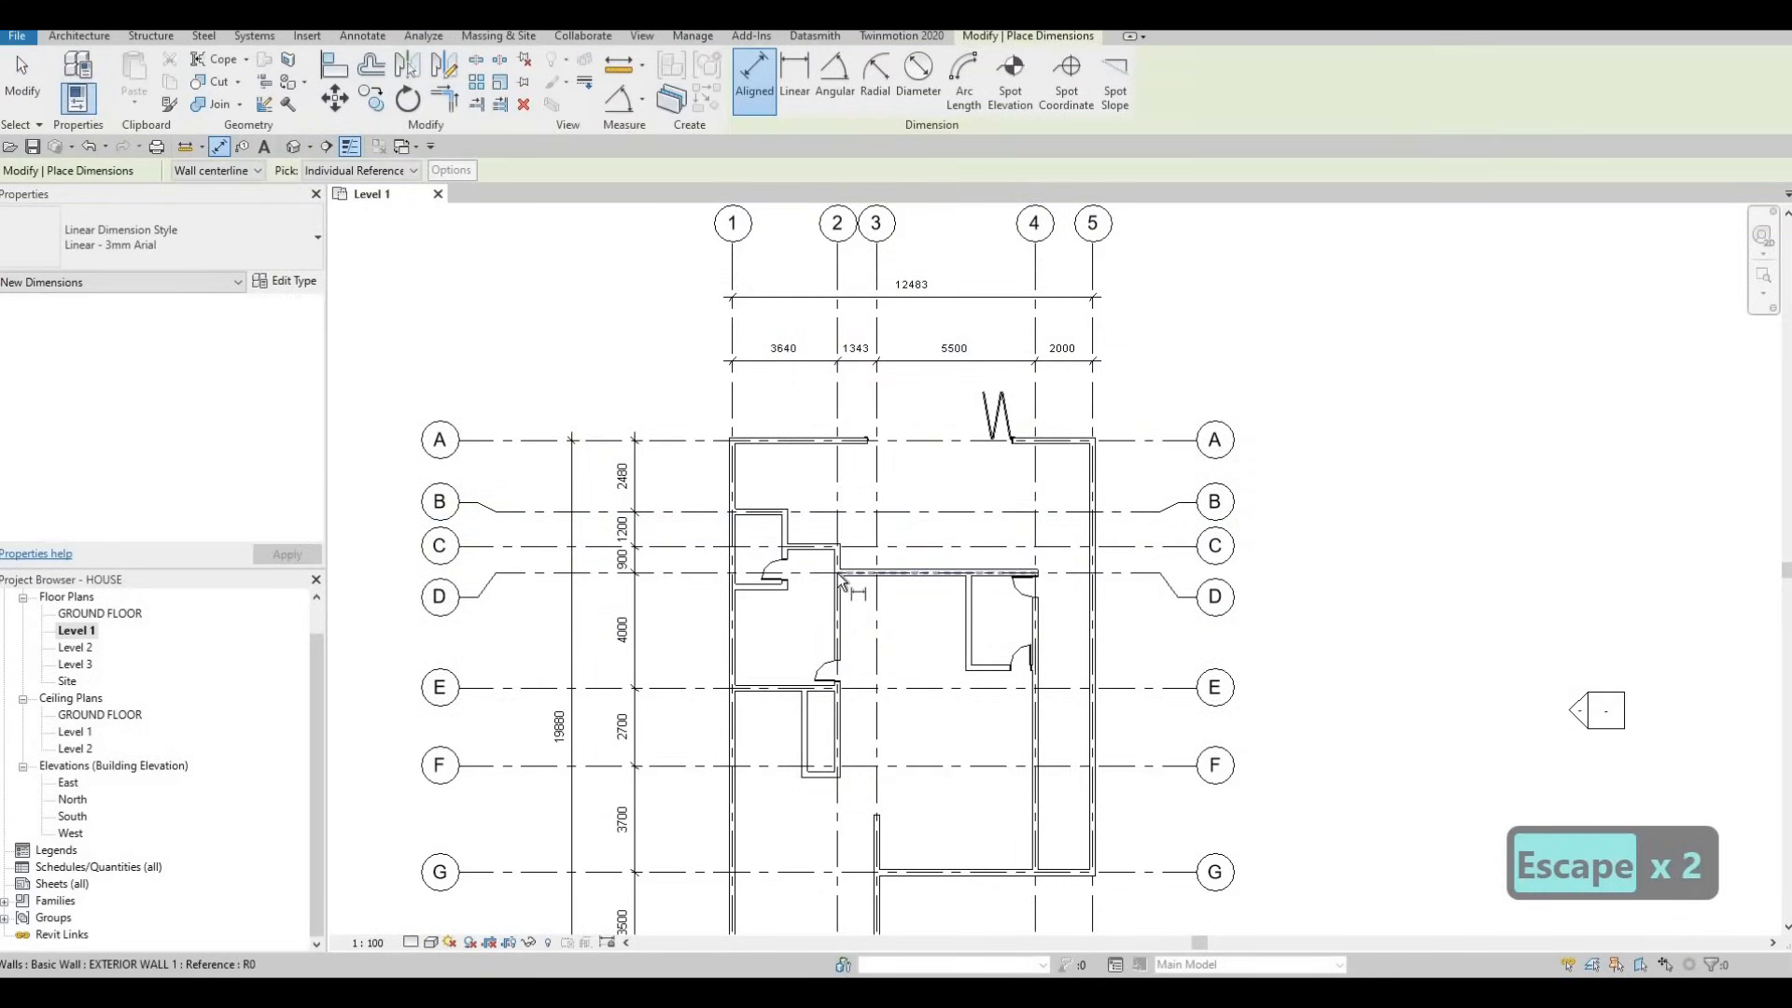
pyautogui.scroll(3, 837, 573)
pyautogui.press('Tab')
pyautogui.press('Tab')
pyautogui.press('Tab')
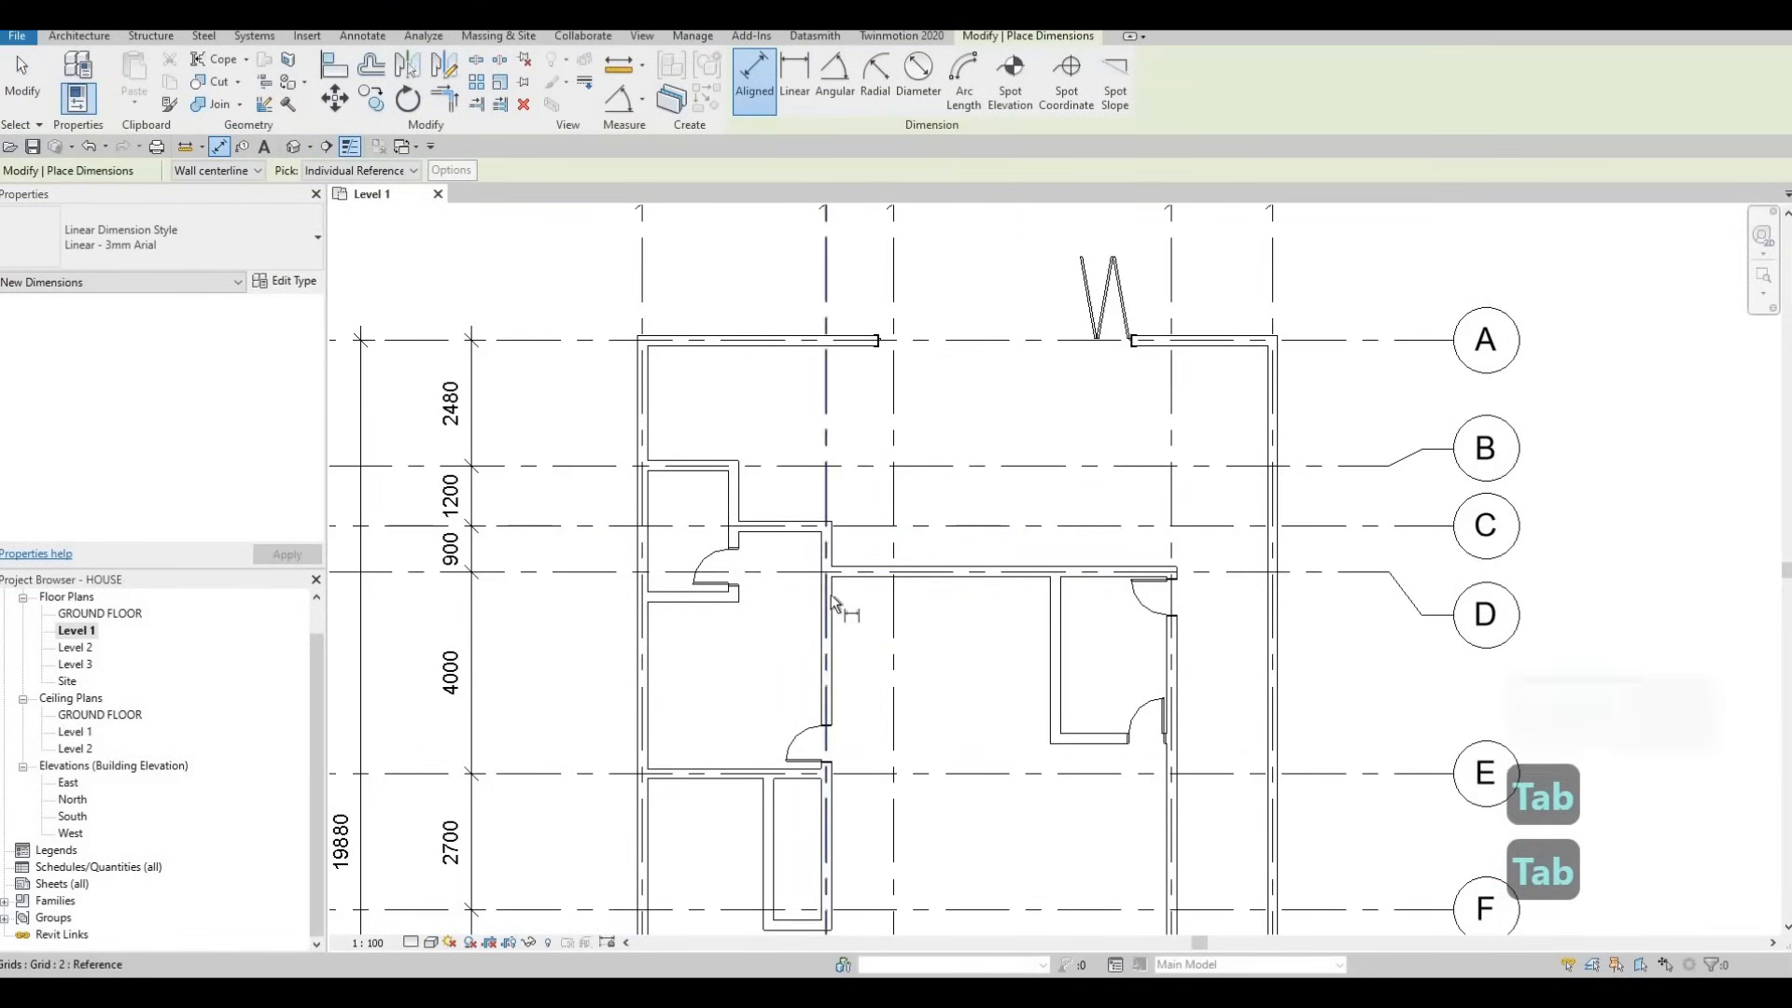
pyautogui.click(830, 602)
pyautogui.press('Tab')
pyautogui.click(1052, 609)
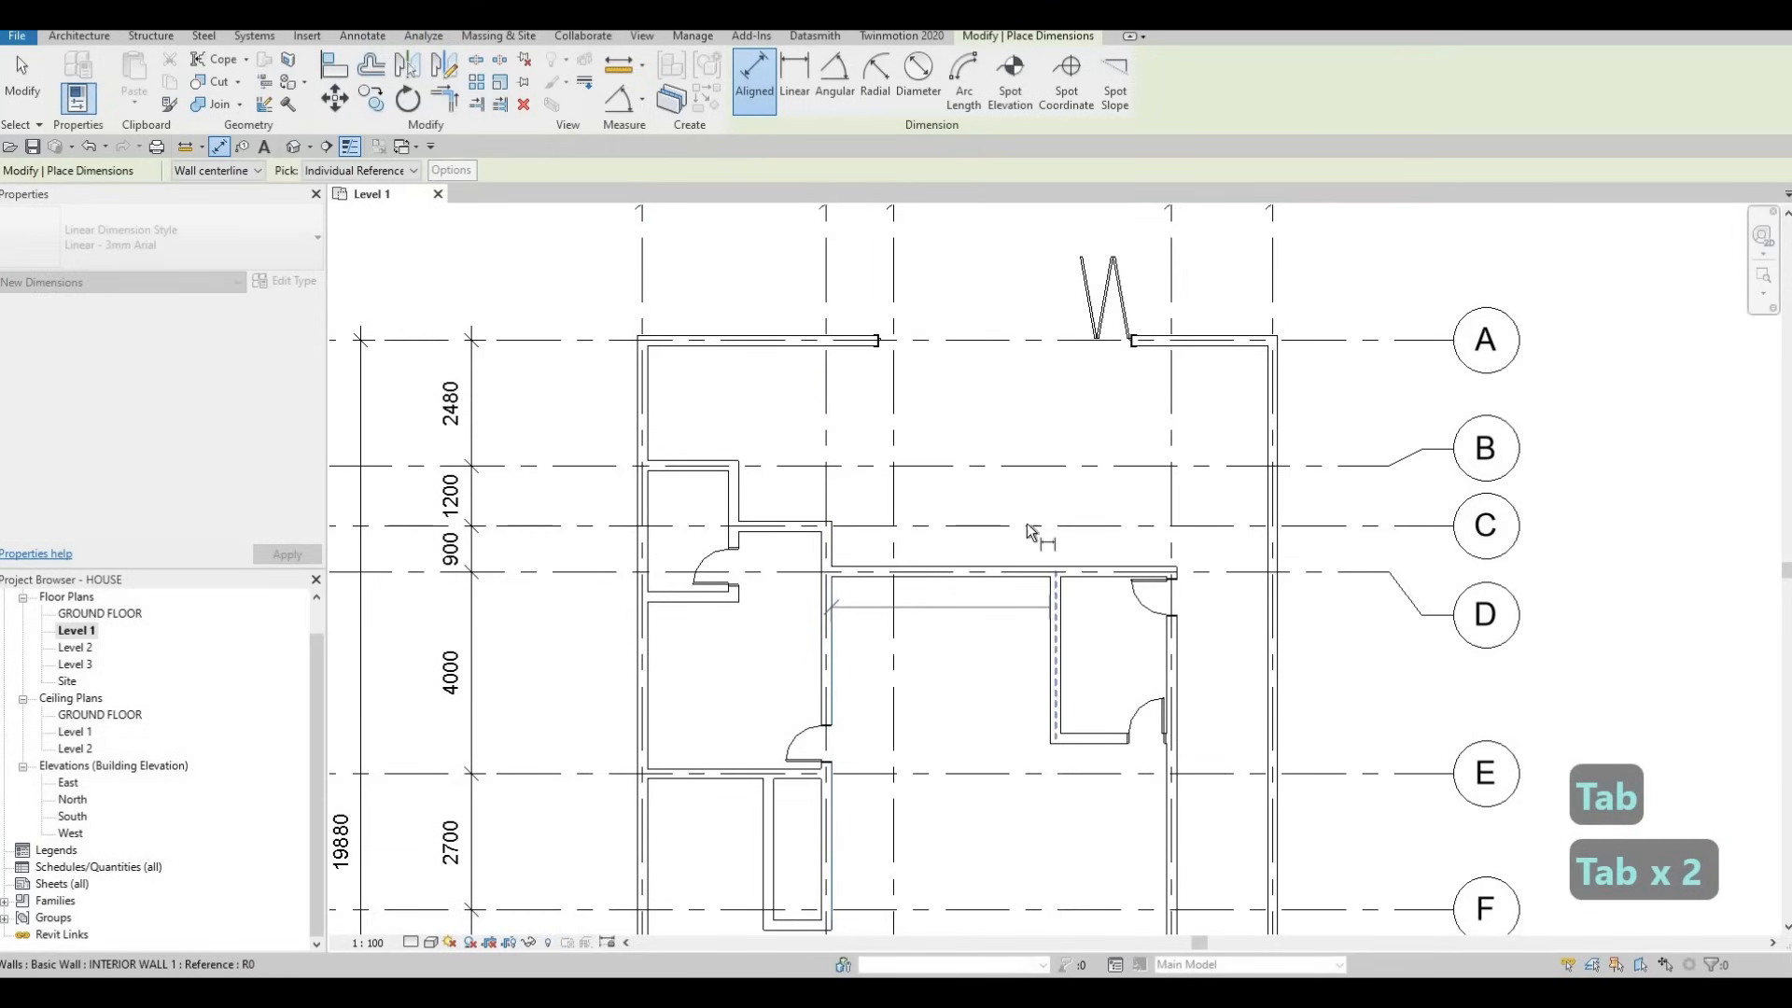
pyautogui.press('Escape')
pyautogui.press('Escape')
# Set the grid A folding door type's width to 4000 and its height to 2000.
pyautogui.click(1083, 340)
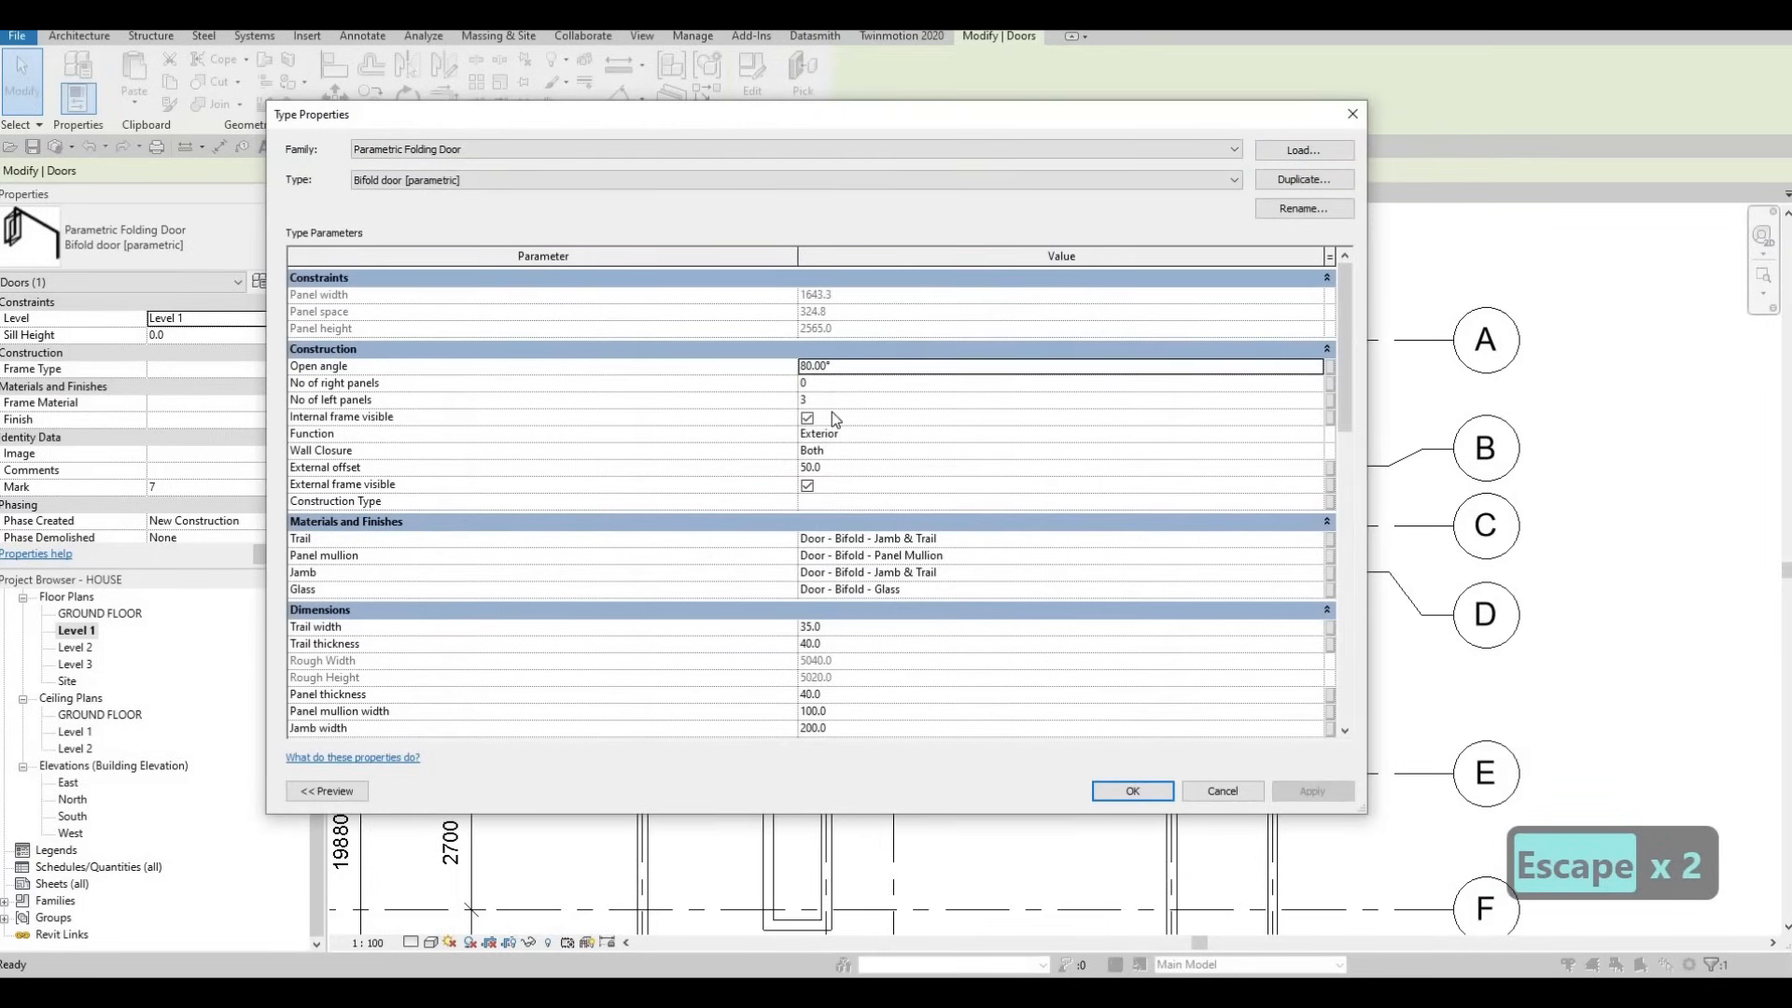
pyautogui.scroll(-2, 812, 616)
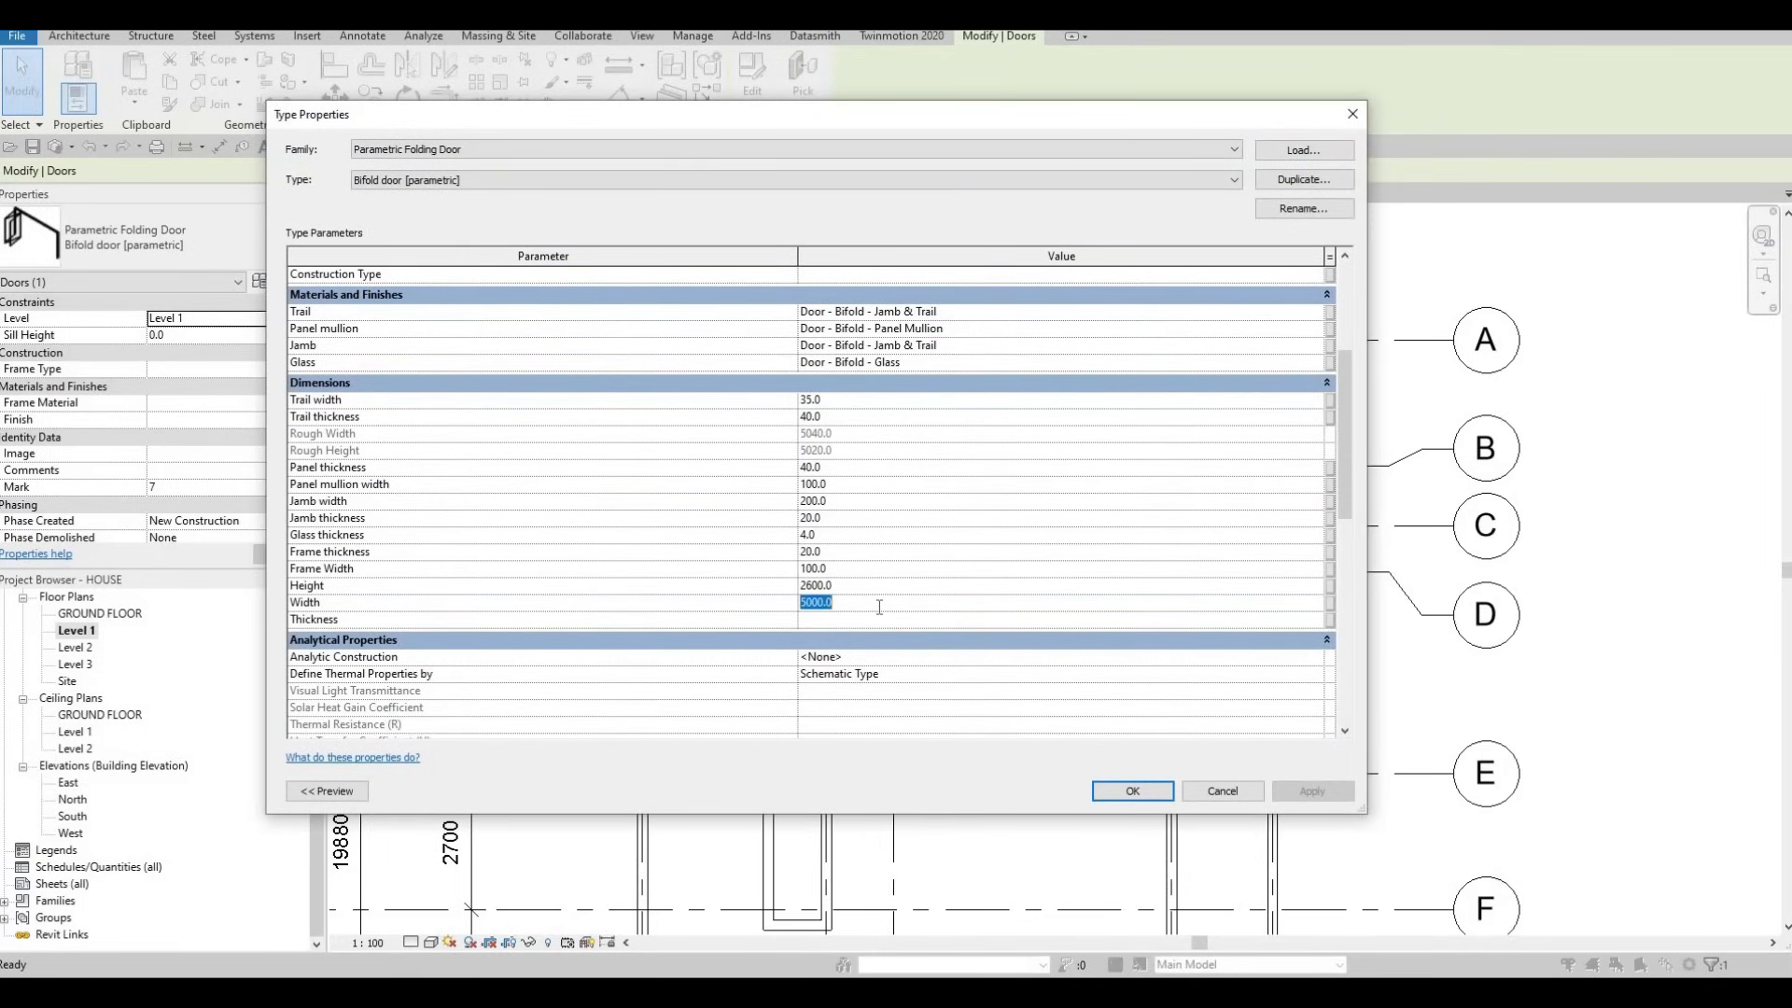
pyautogui.write('400')
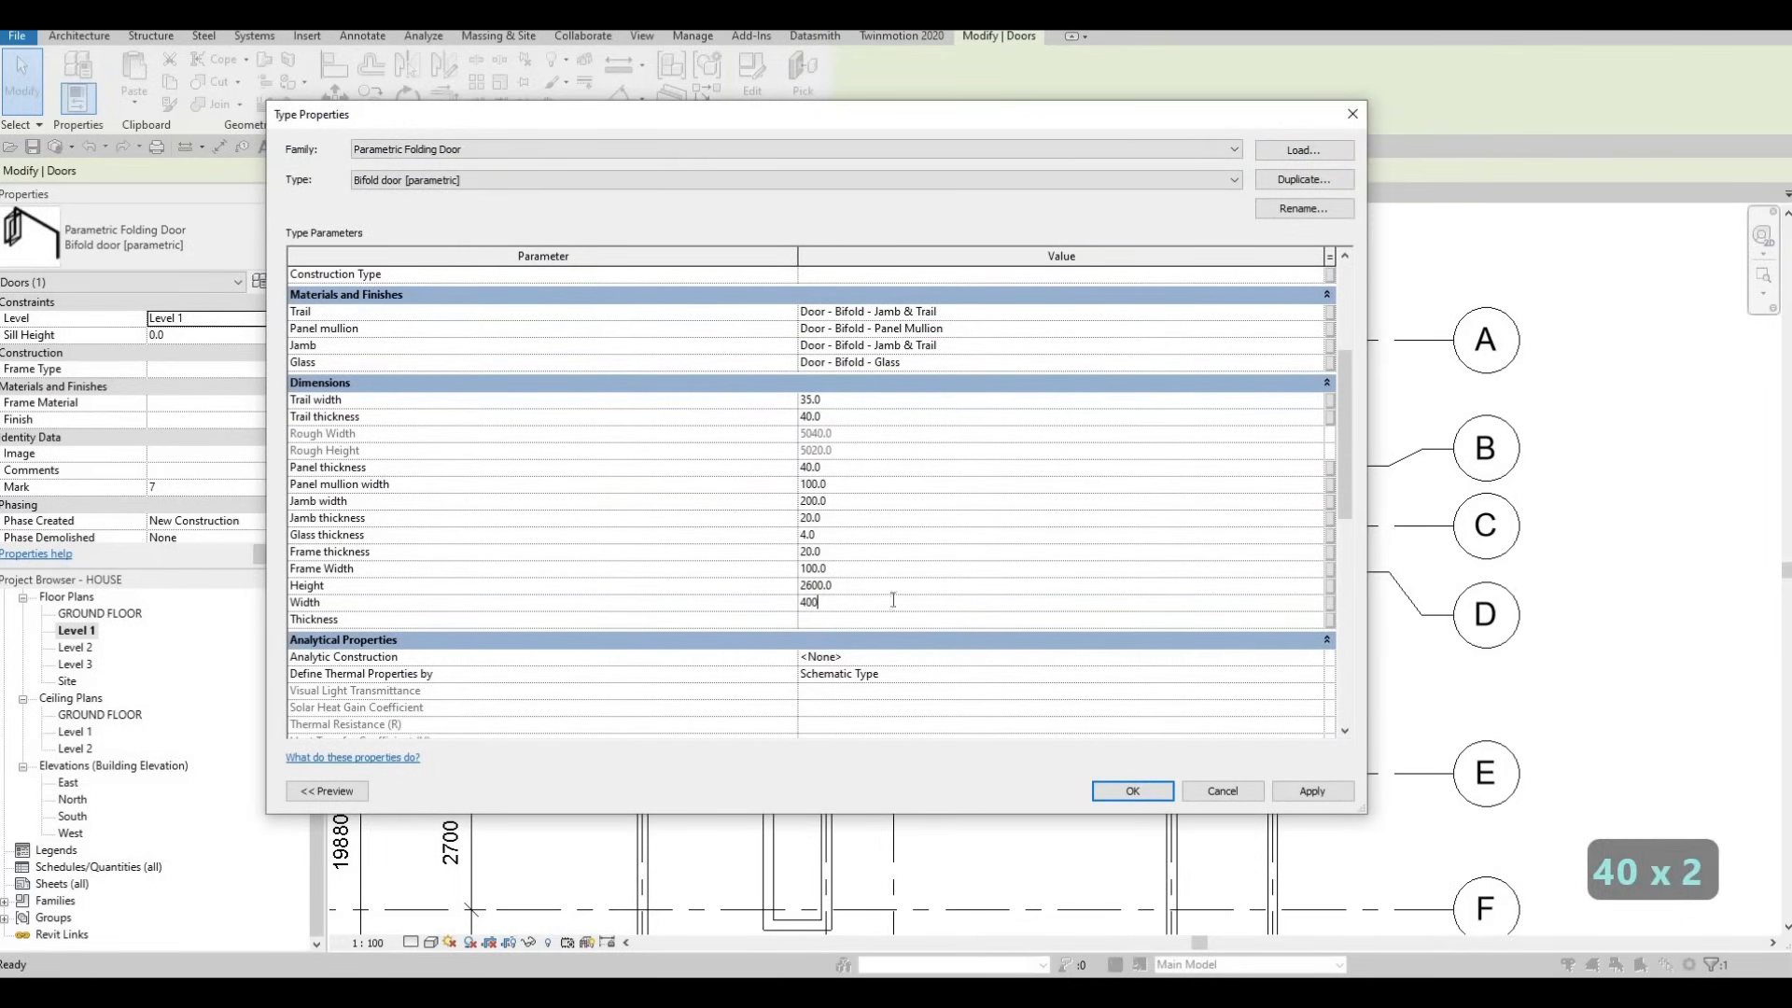
pyautogui.click(866, 591)
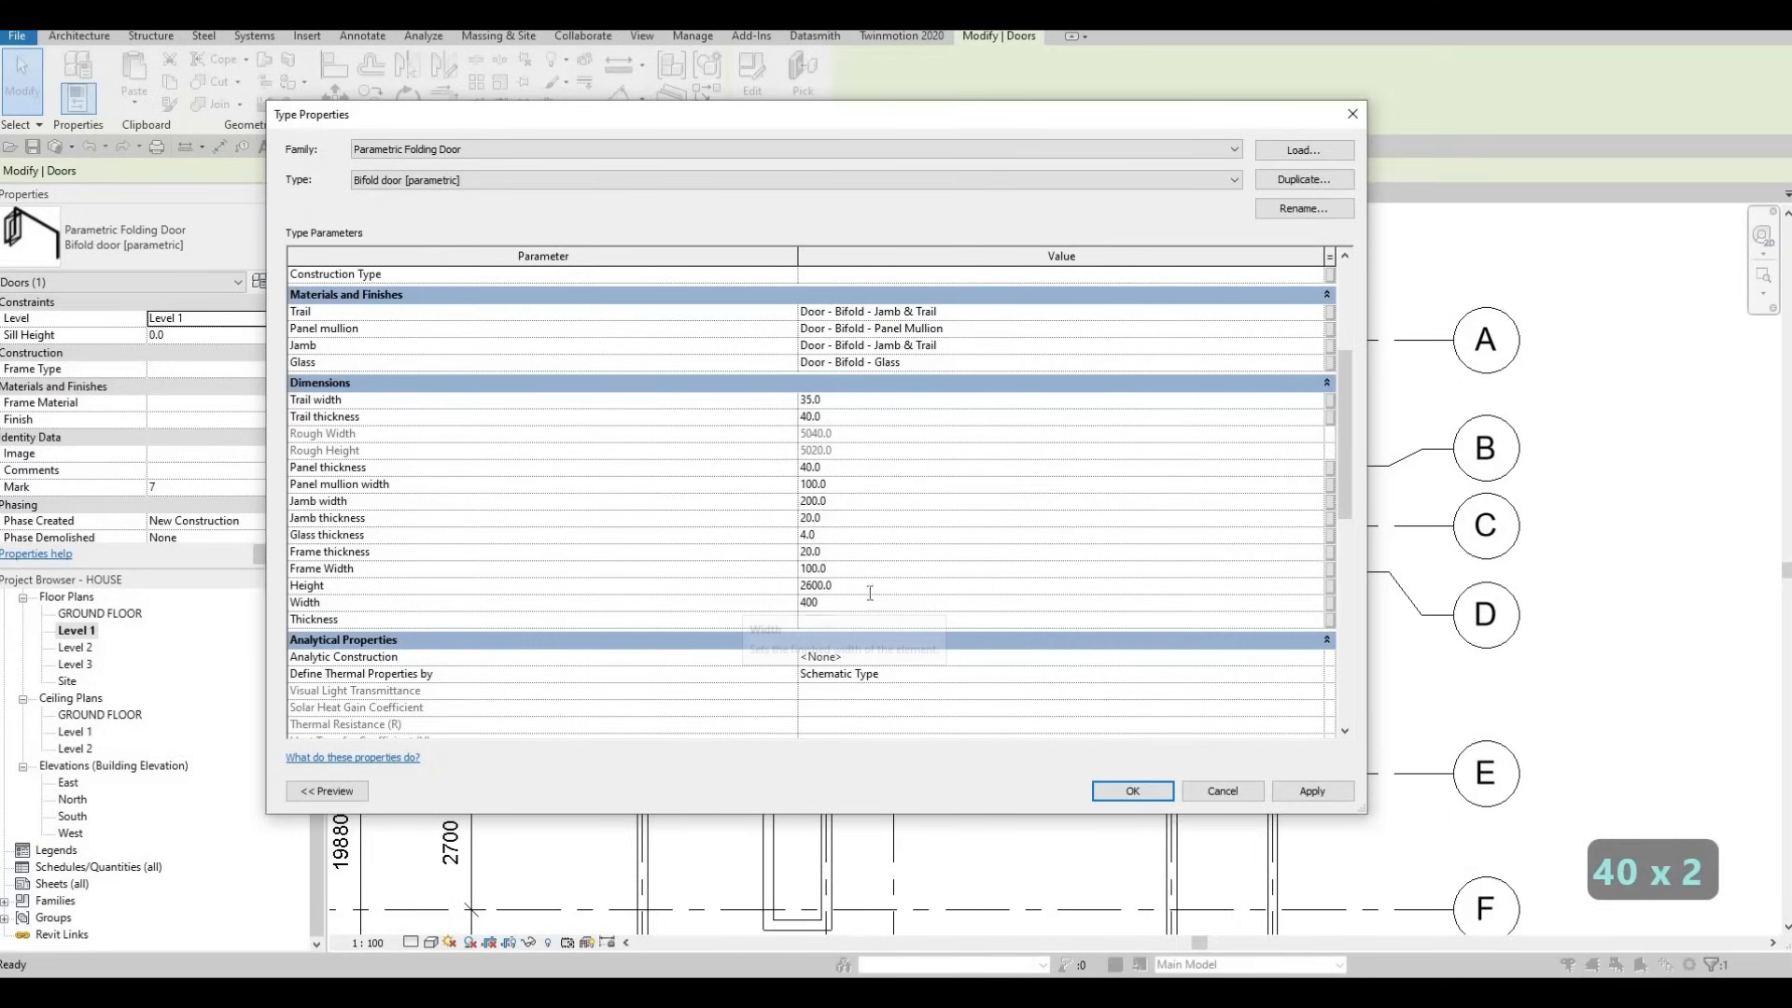
pyautogui.click(819, 603)
pyautogui.write('0')
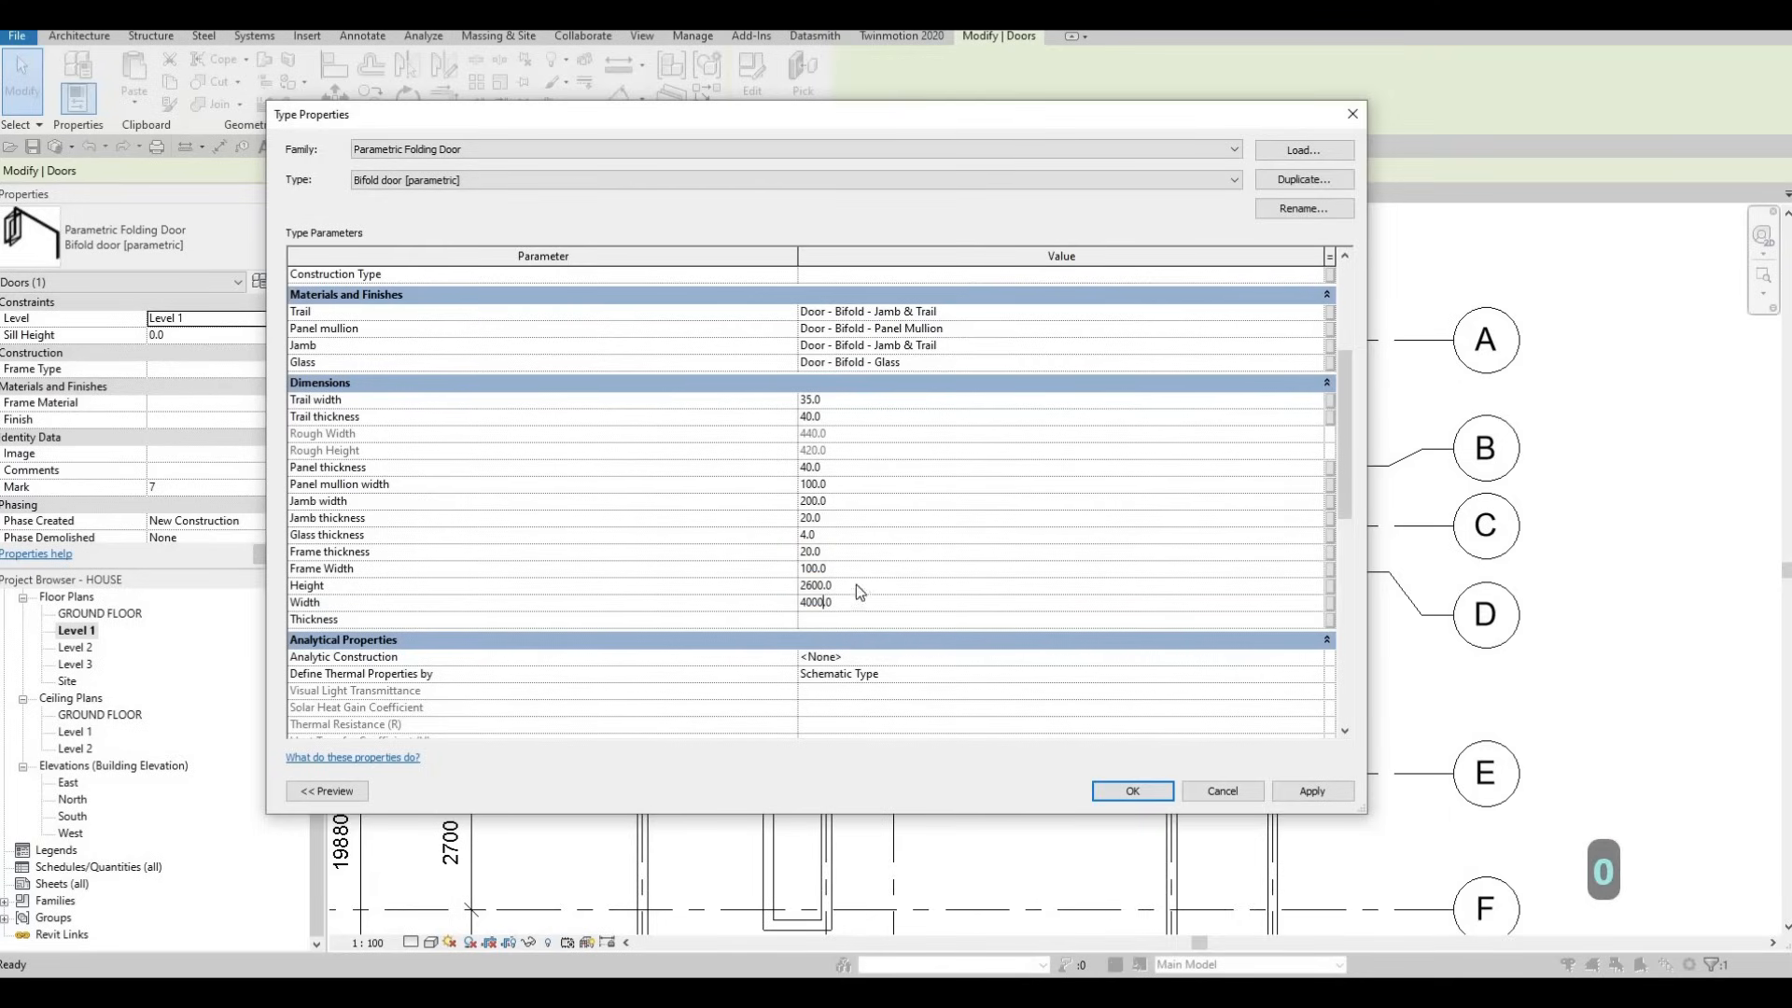
pyautogui.click(858, 585)
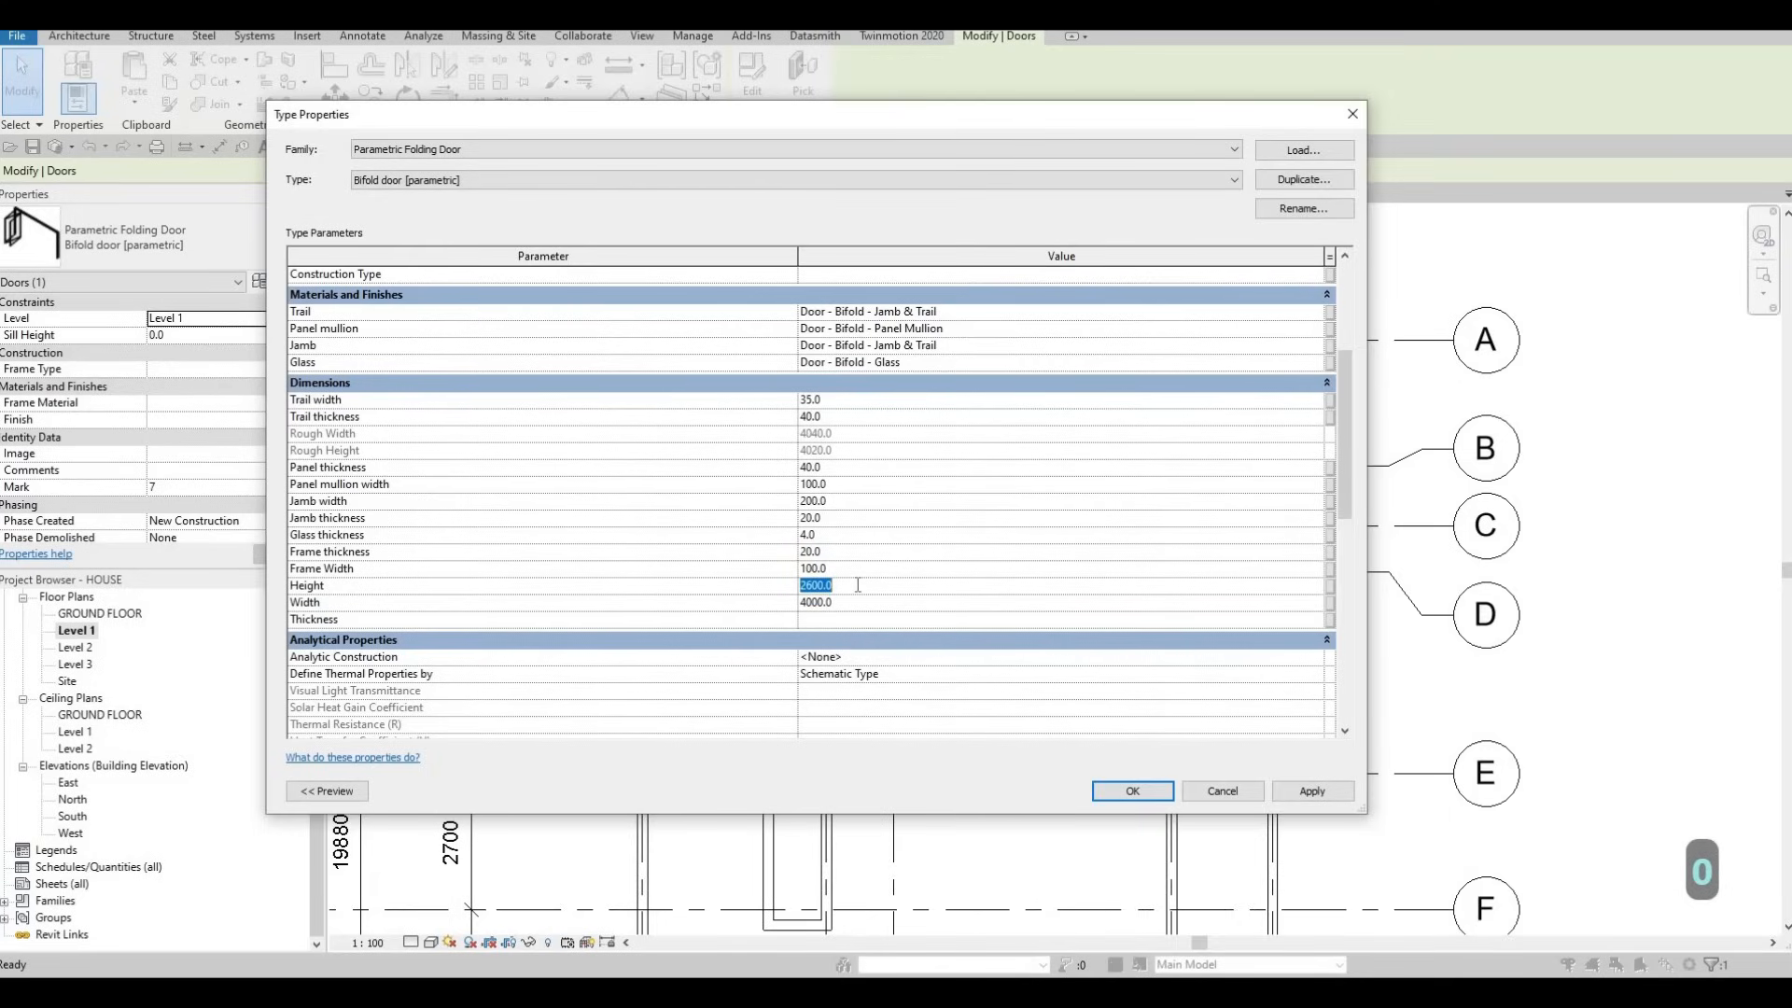
pyautogui.write('200')
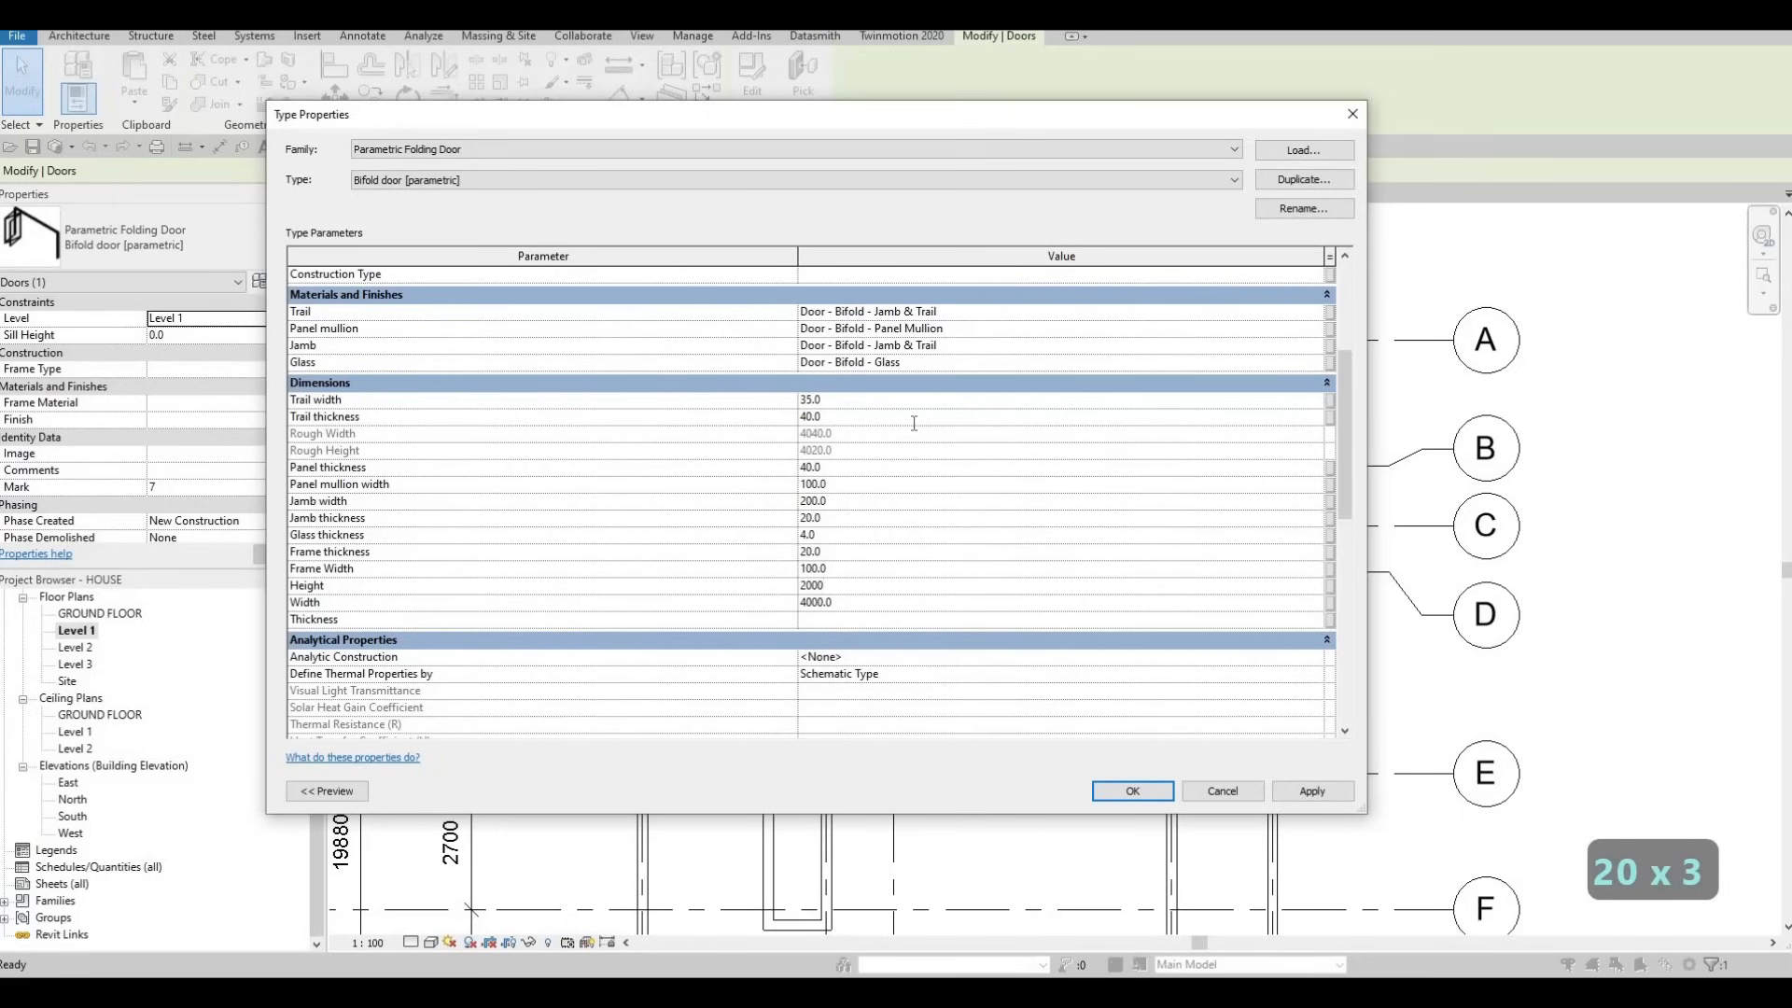
# Set the folding door type's number of left panels to 6 and apply the type changes.
pyautogui.scroll(5, 819, 436)
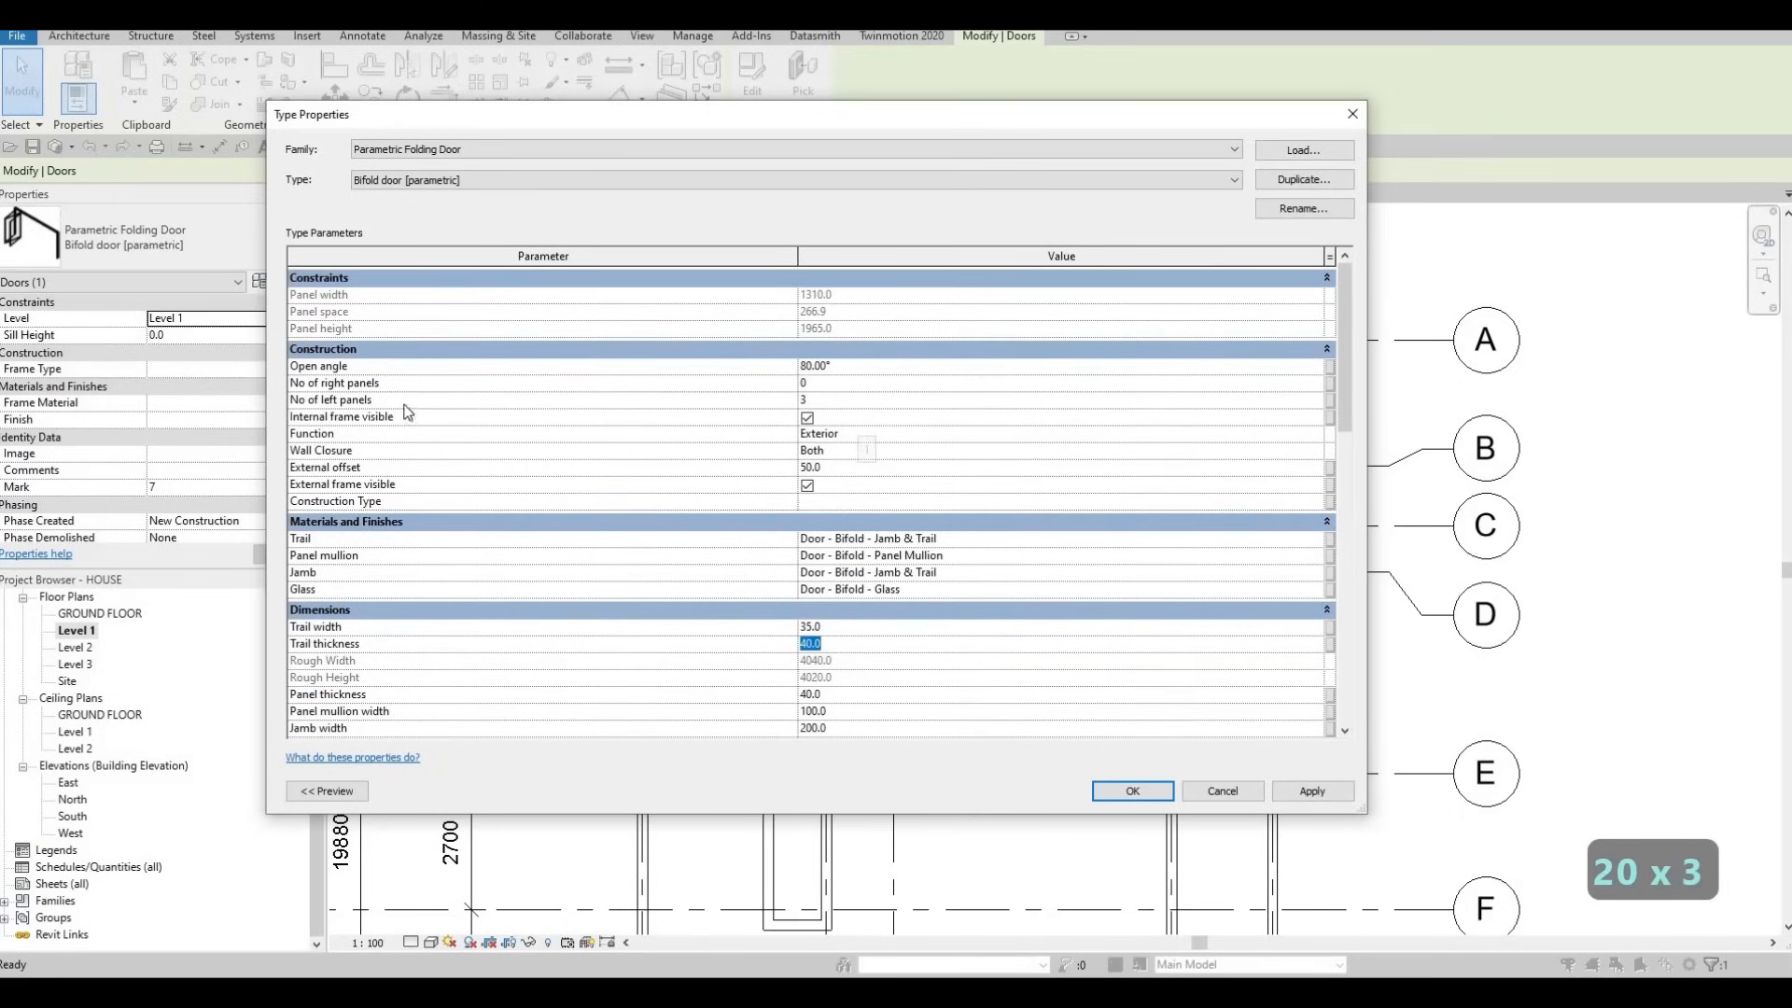
pyautogui.click(830, 400)
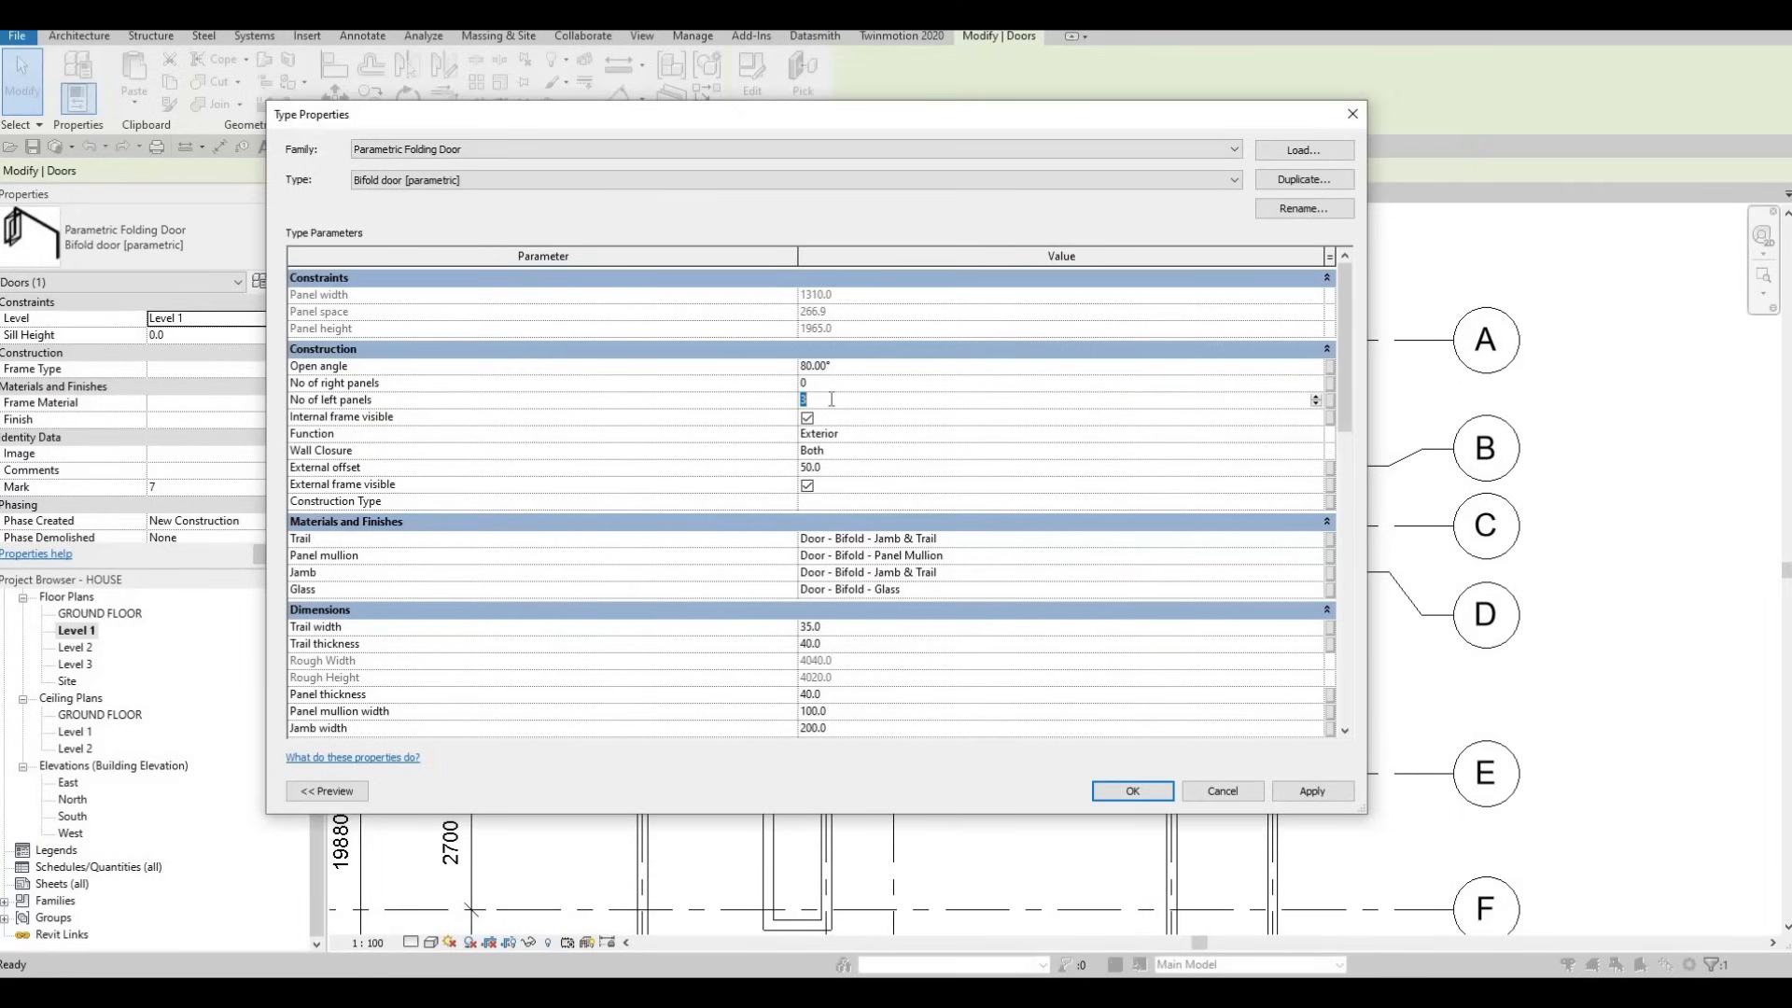
pyautogui.write('6')
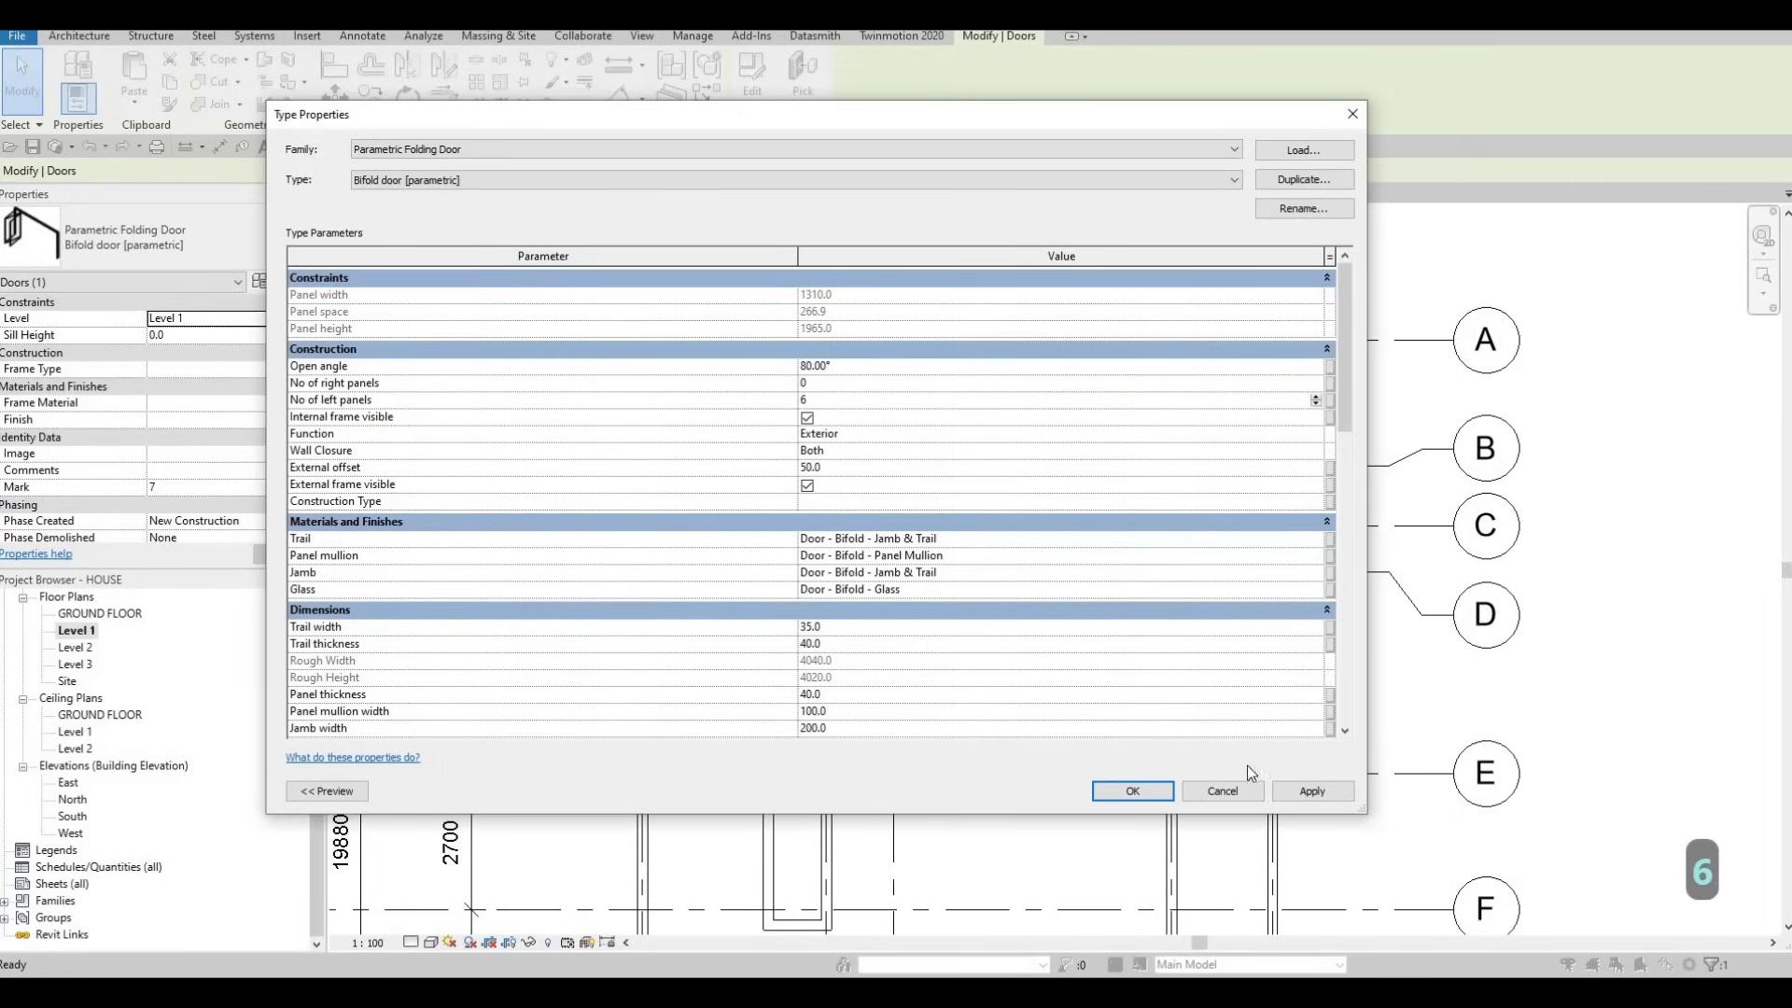
pyautogui.click(1165, 794)
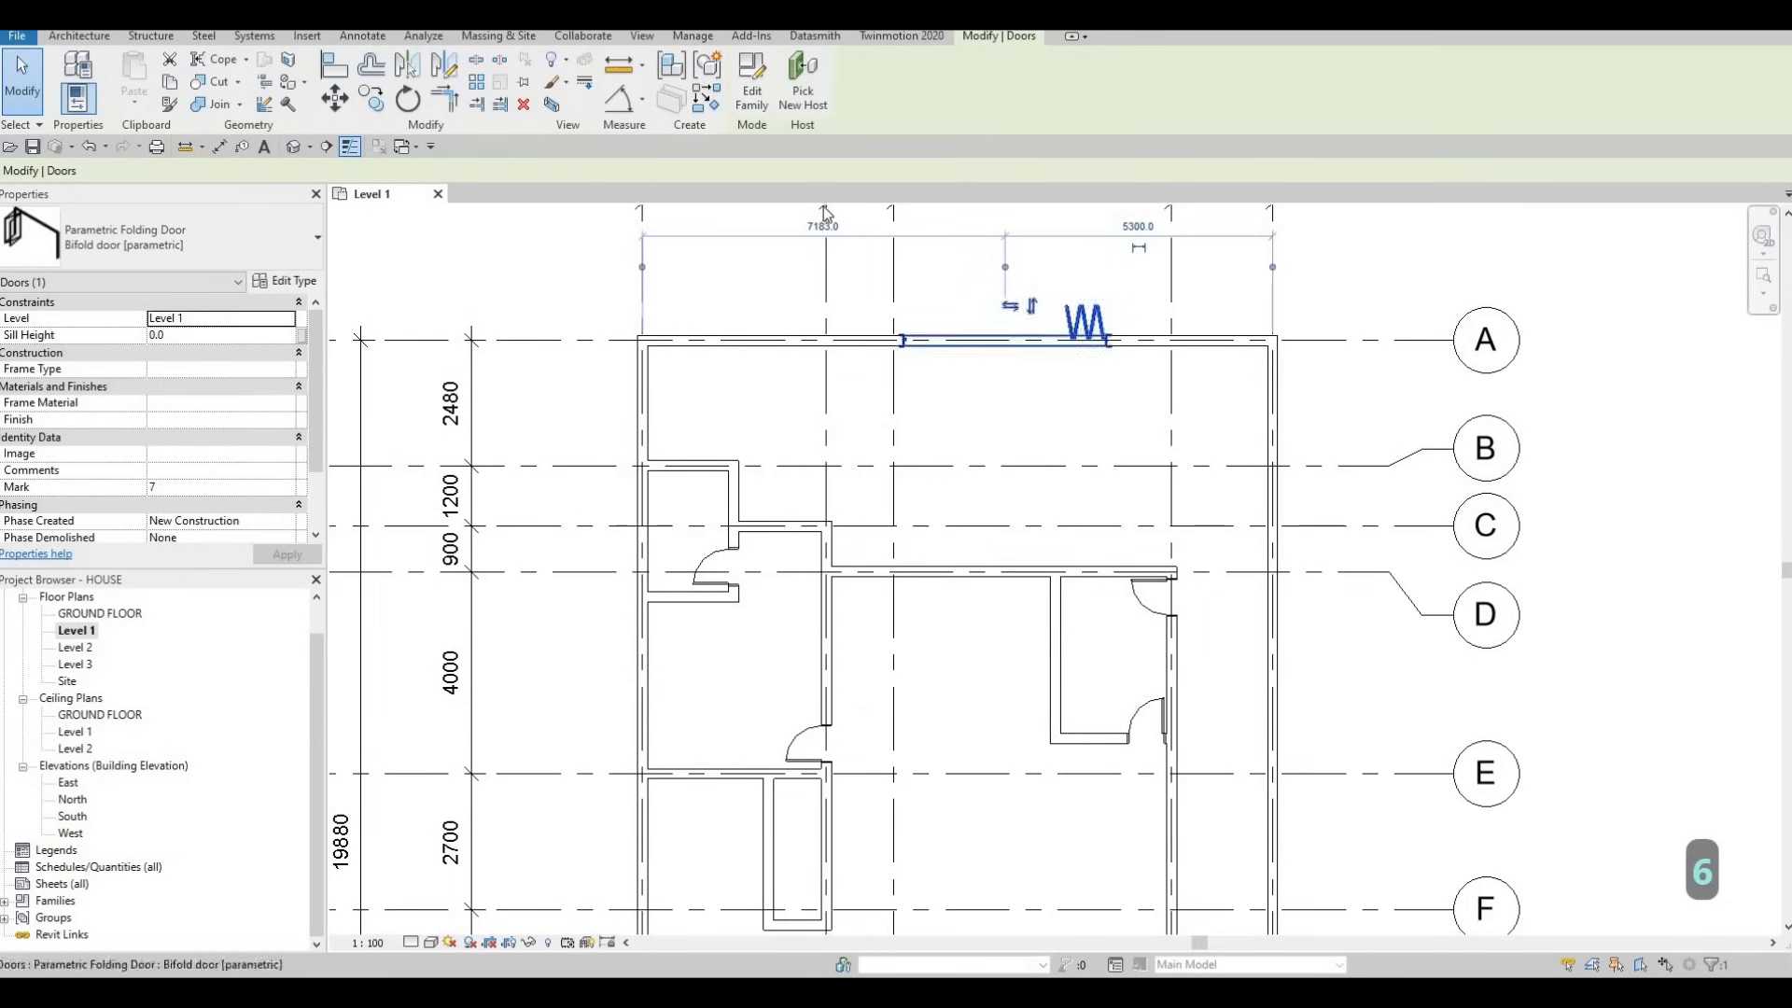
# Rehost the folding door in the grid D wall, centred 2271.5 mm from the walls on either side.
pyautogui.click(803, 90)
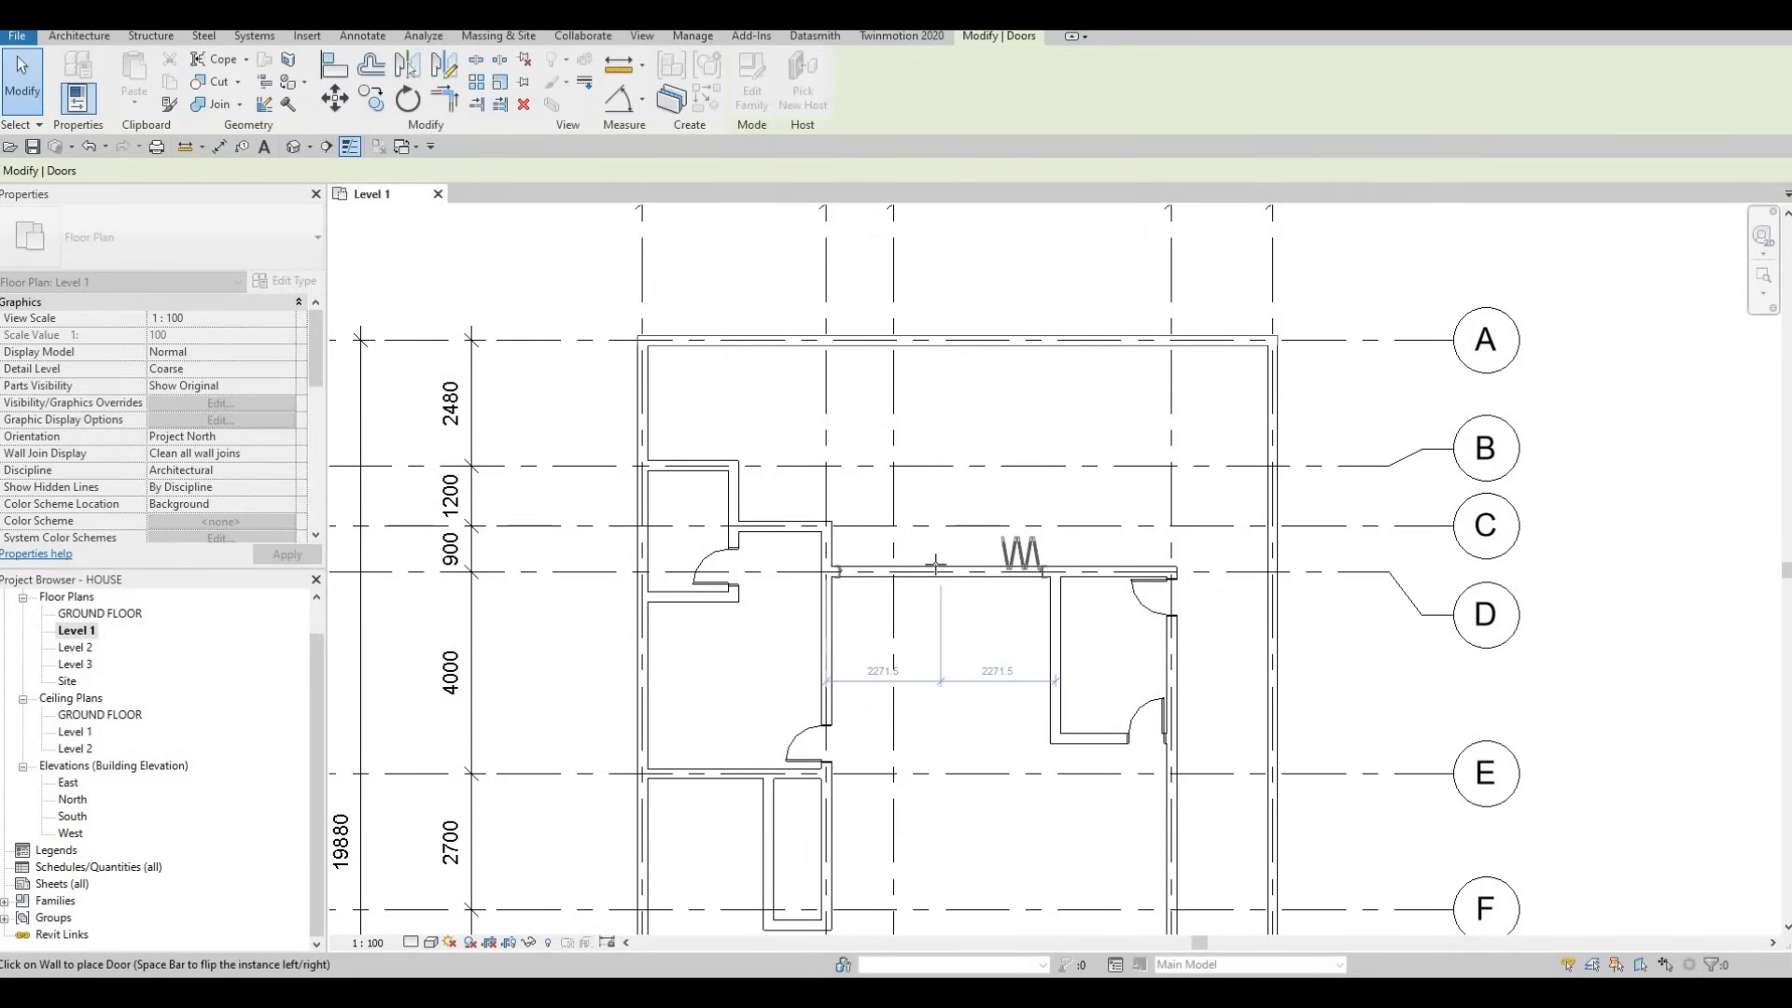
pyautogui.press('Escape')
pyautogui.press('Escape')
pyautogui.press('Escape')
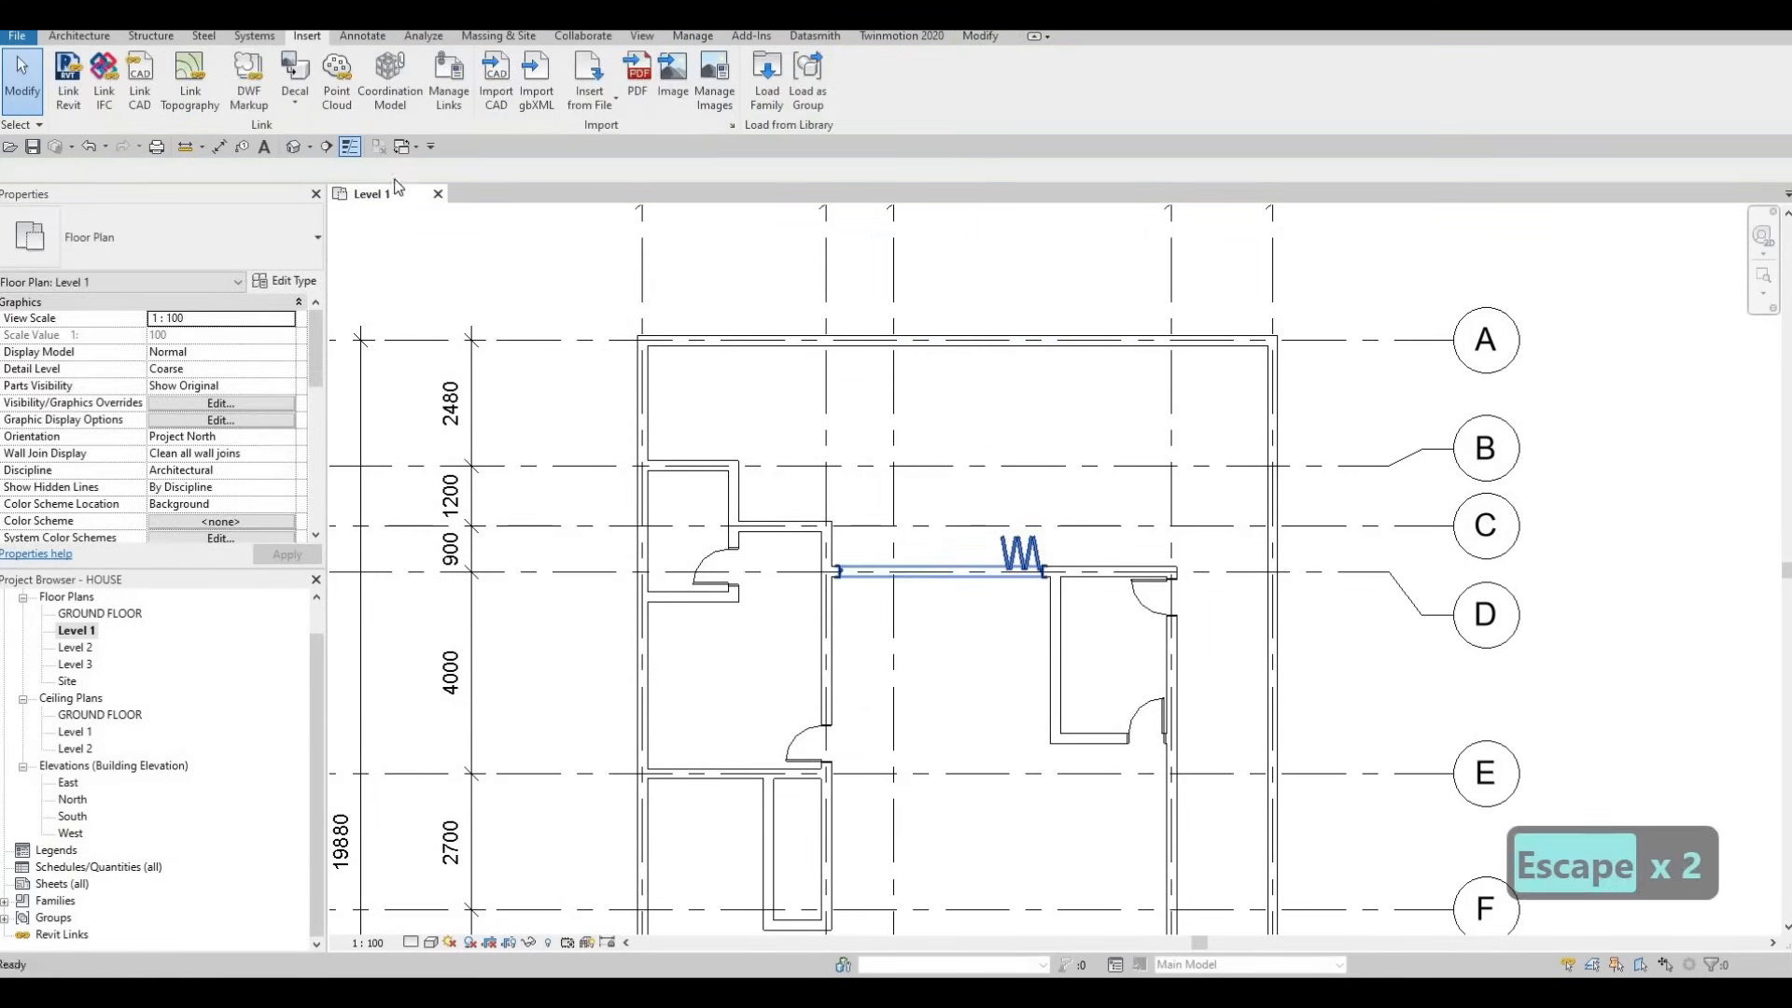
# Open the 3D view and examine the rehosted folding door's panels, frame and position from several angles.
pyautogui.click(293, 147)
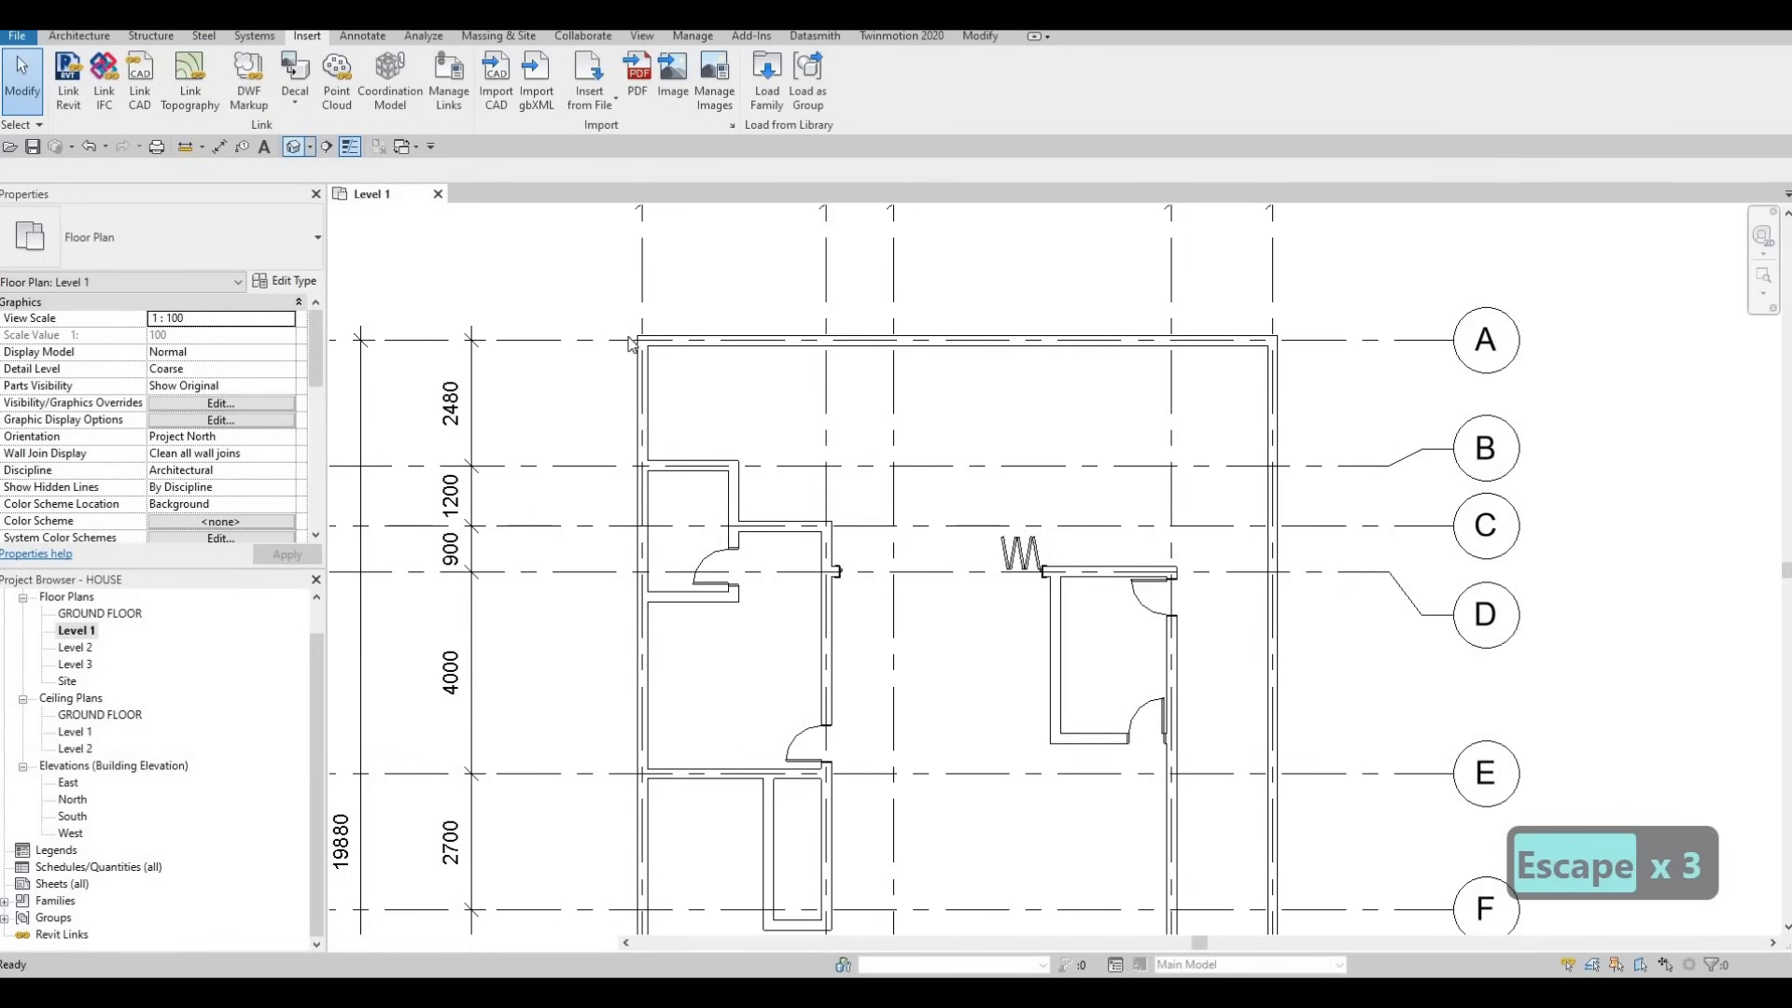
pyautogui.keyDown('shift'); pyautogui.moveTo(919, 570); pyautogui.dragTo(916, 673, button='middle'); pyautogui.keyUp('shift')
pyautogui.scroll(3, 922, 635)
pyautogui.keyDown('shift'); pyautogui.moveTo(1044, 660); pyautogui.dragTo(1087, 665, button='middle'); pyautogui.keyUp('shift')
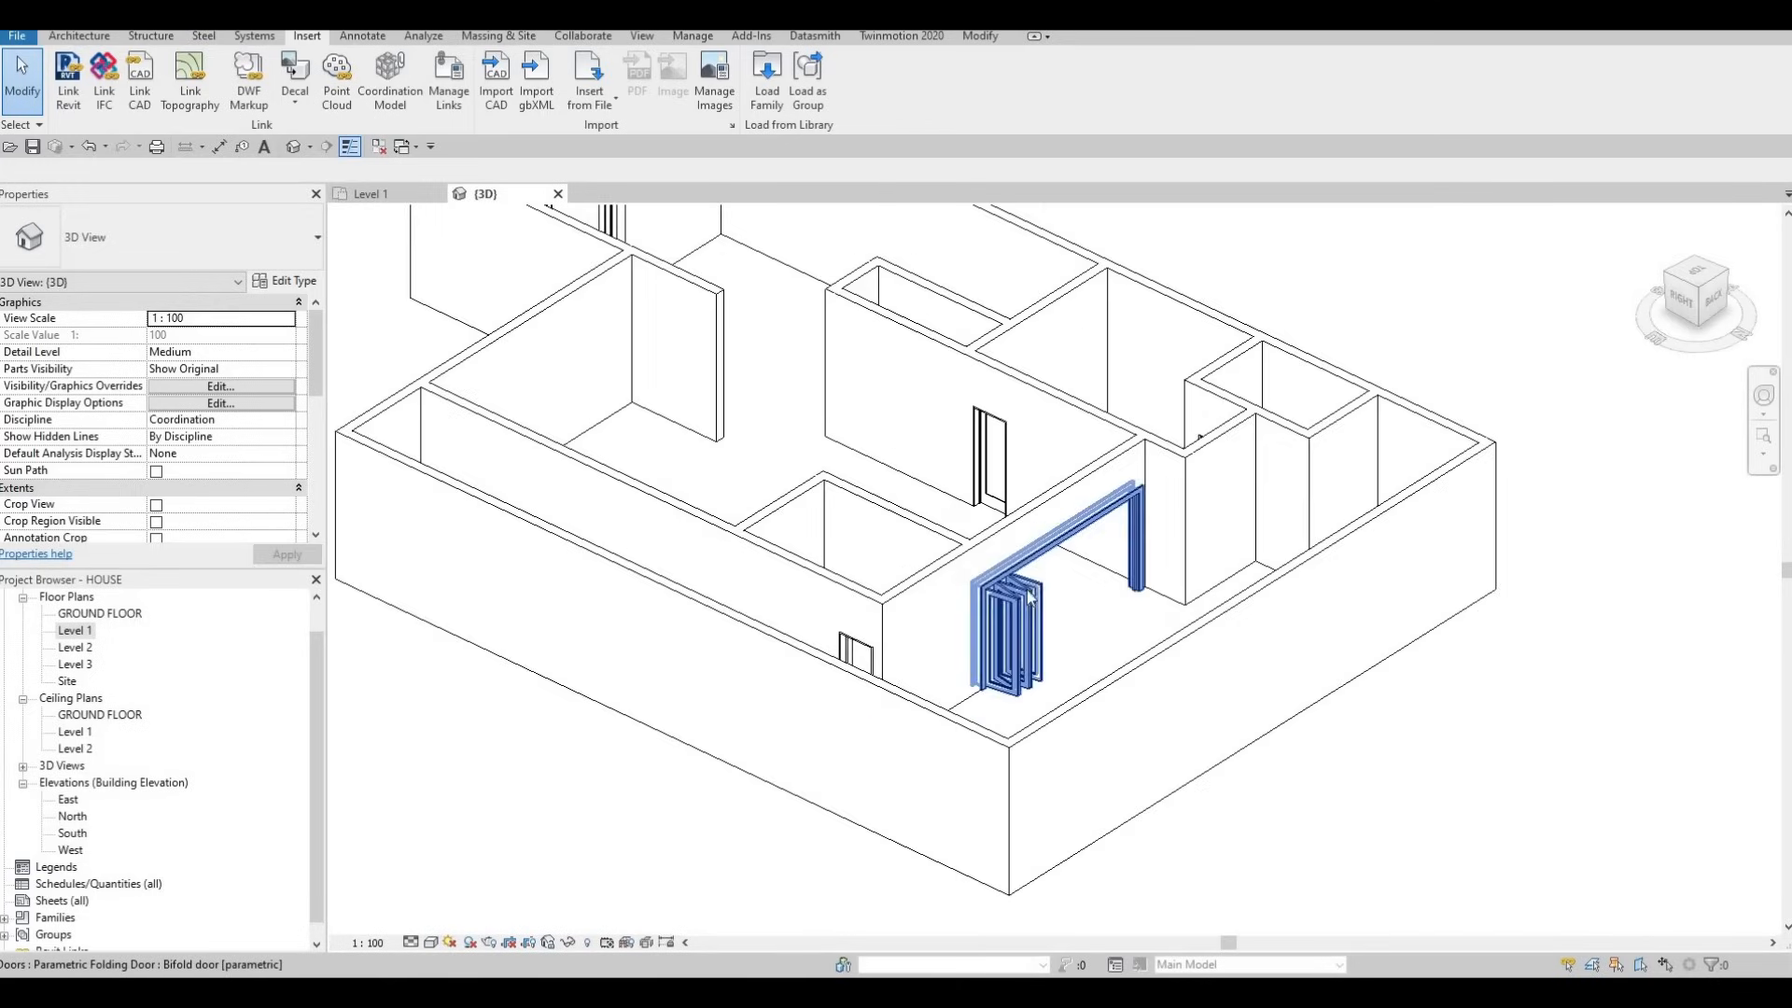
pyautogui.scroll(5, 1055, 639)
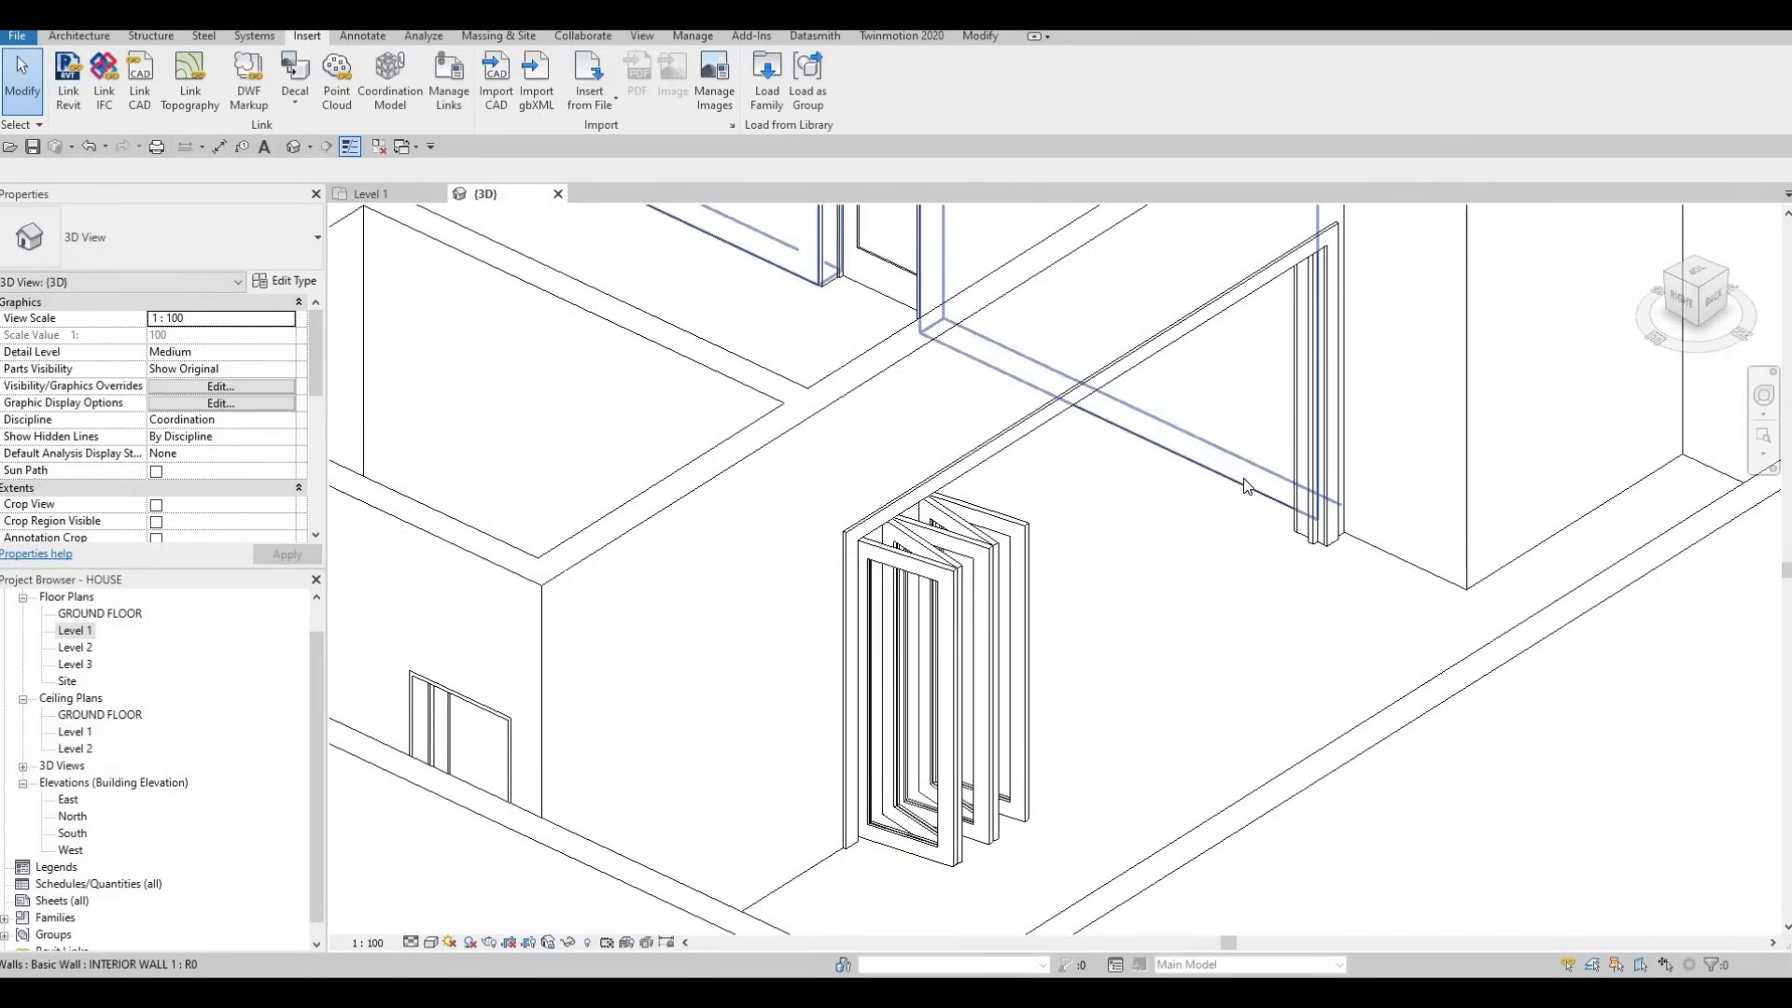
pyautogui.scroll(-3, 1088, 604)
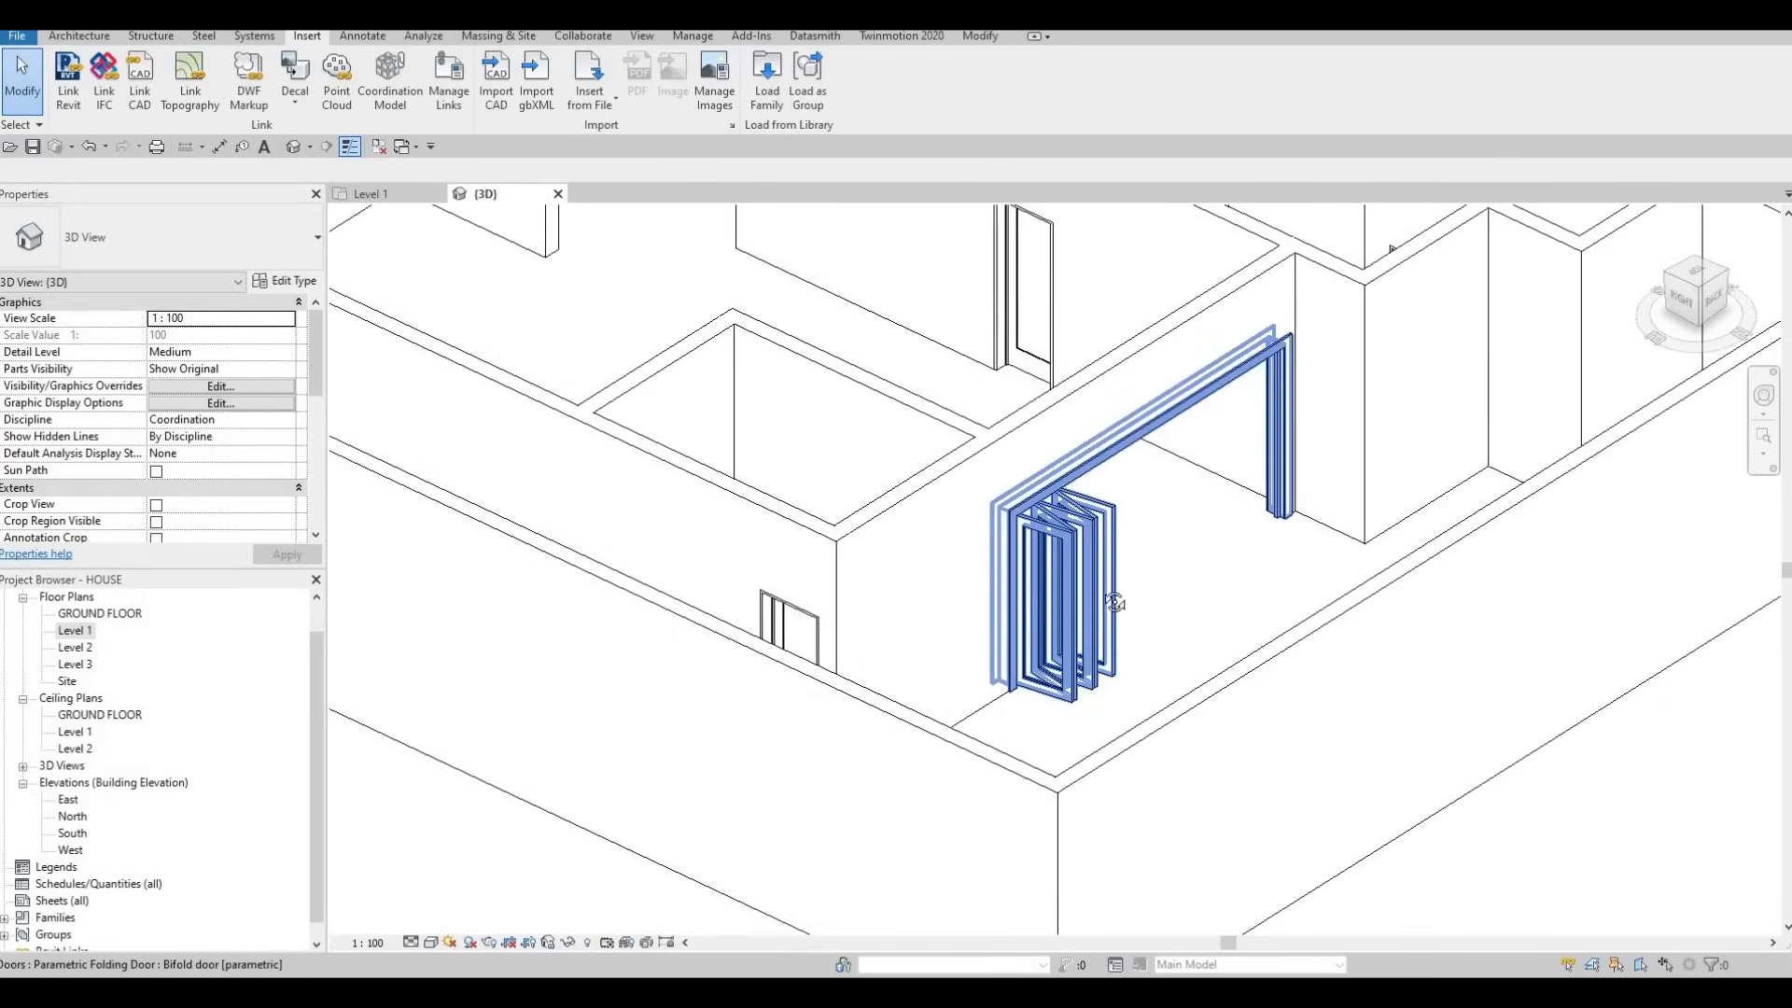
pyautogui.keyDown('shift'); pyautogui.moveTo(1112, 600); pyautogui.dragTo(1006, 492, button='middle'); pyautogui.keyUp('shift')
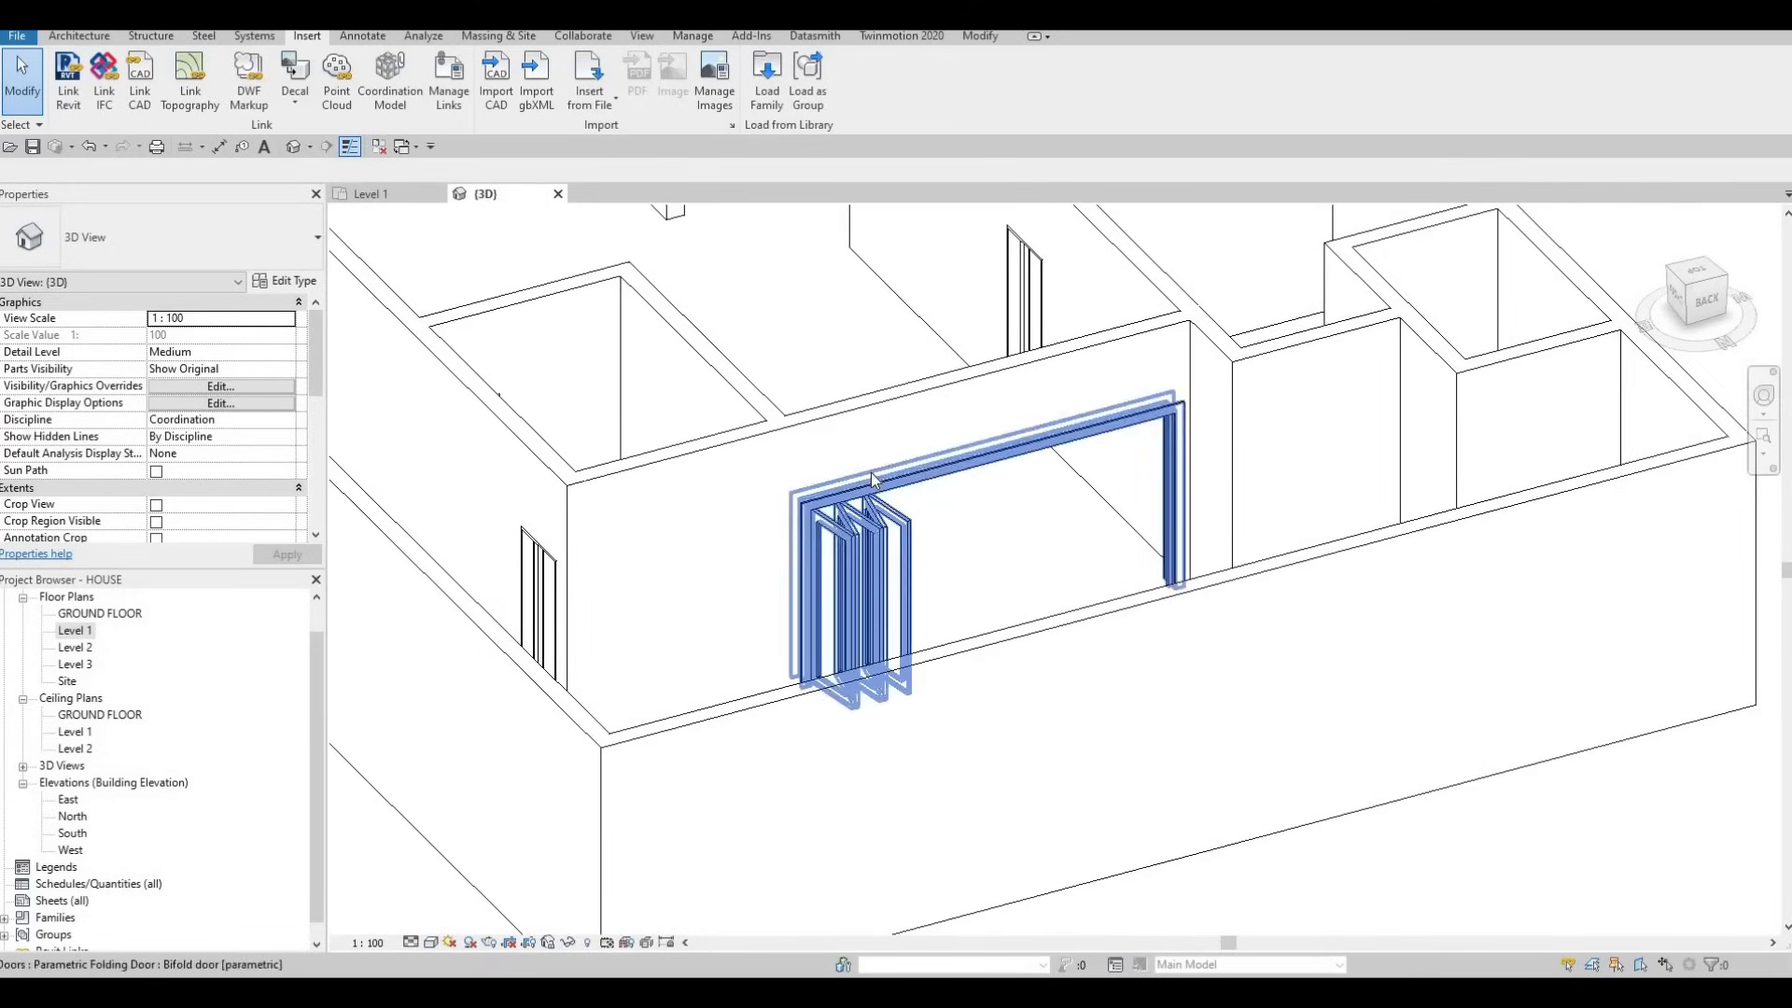
pyautogui.scroll(-1, 866, 473)
pyautogui.keyDown('shift'); pyautogui.moveTo(1070, 583); pyautogui.dragTo(608, 611, button='middle'); pyautogui.keyUp('shift')
pyautogui.click(610, 605)
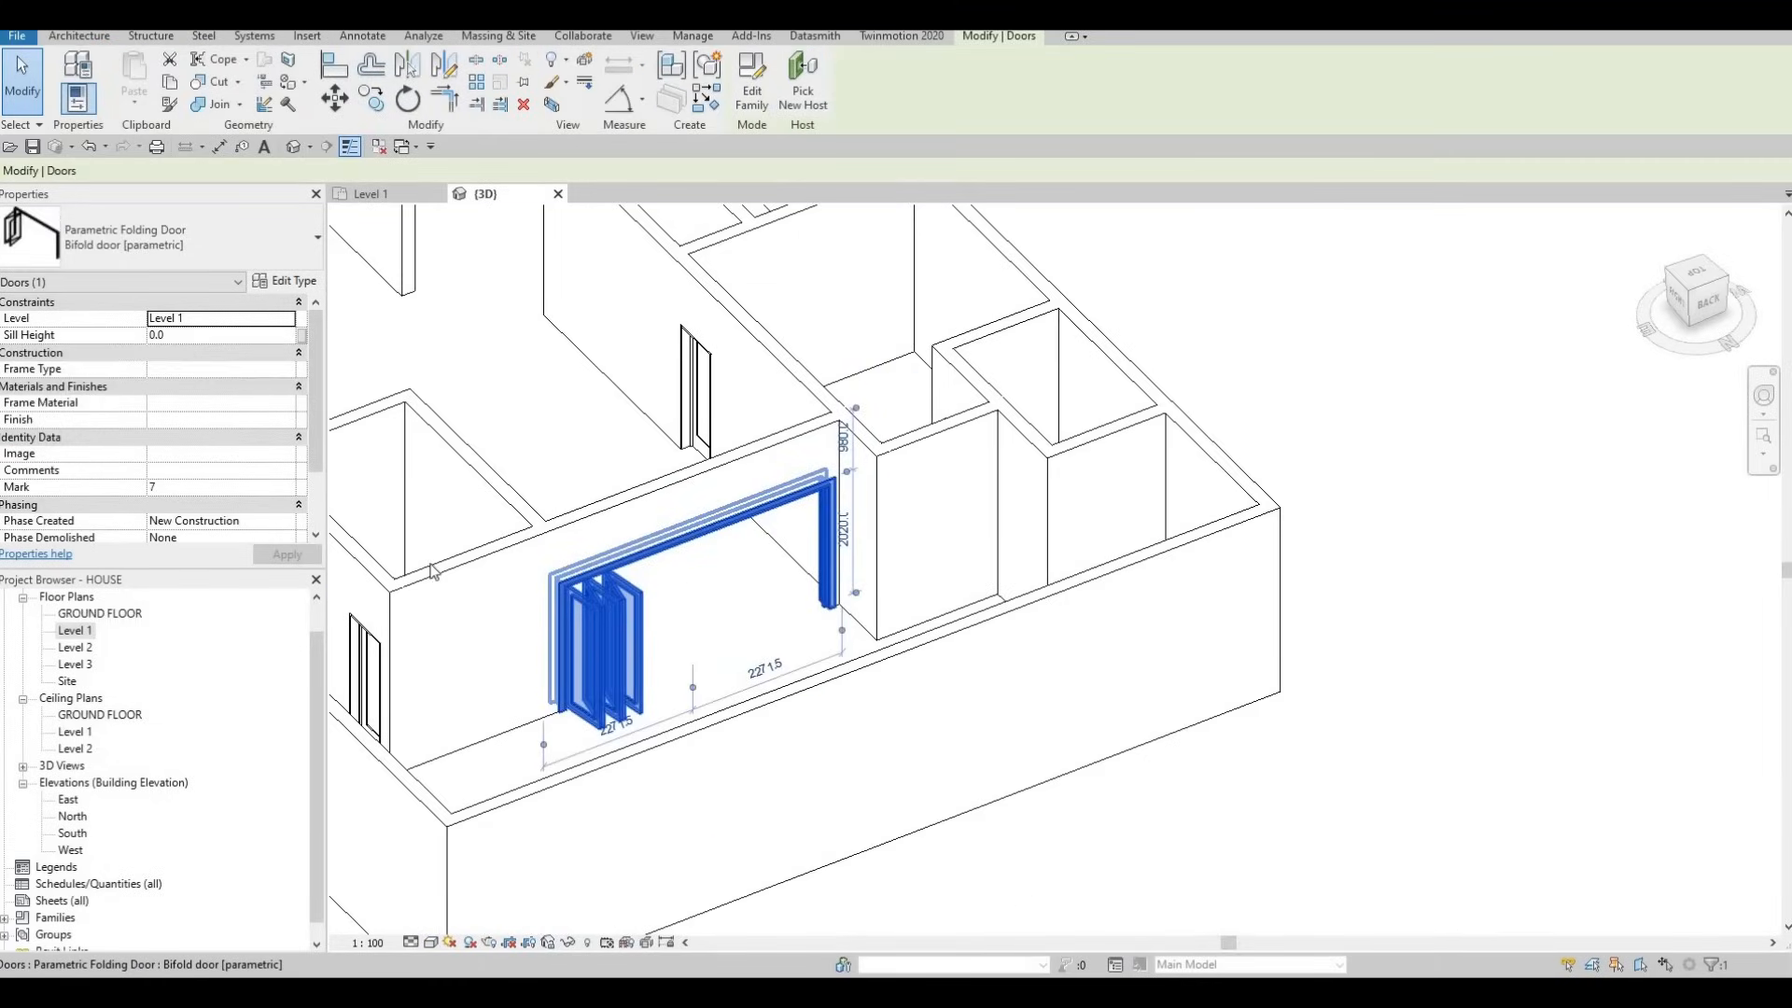
pyautogui.press('Escape')
pyautogui.press('Escape')
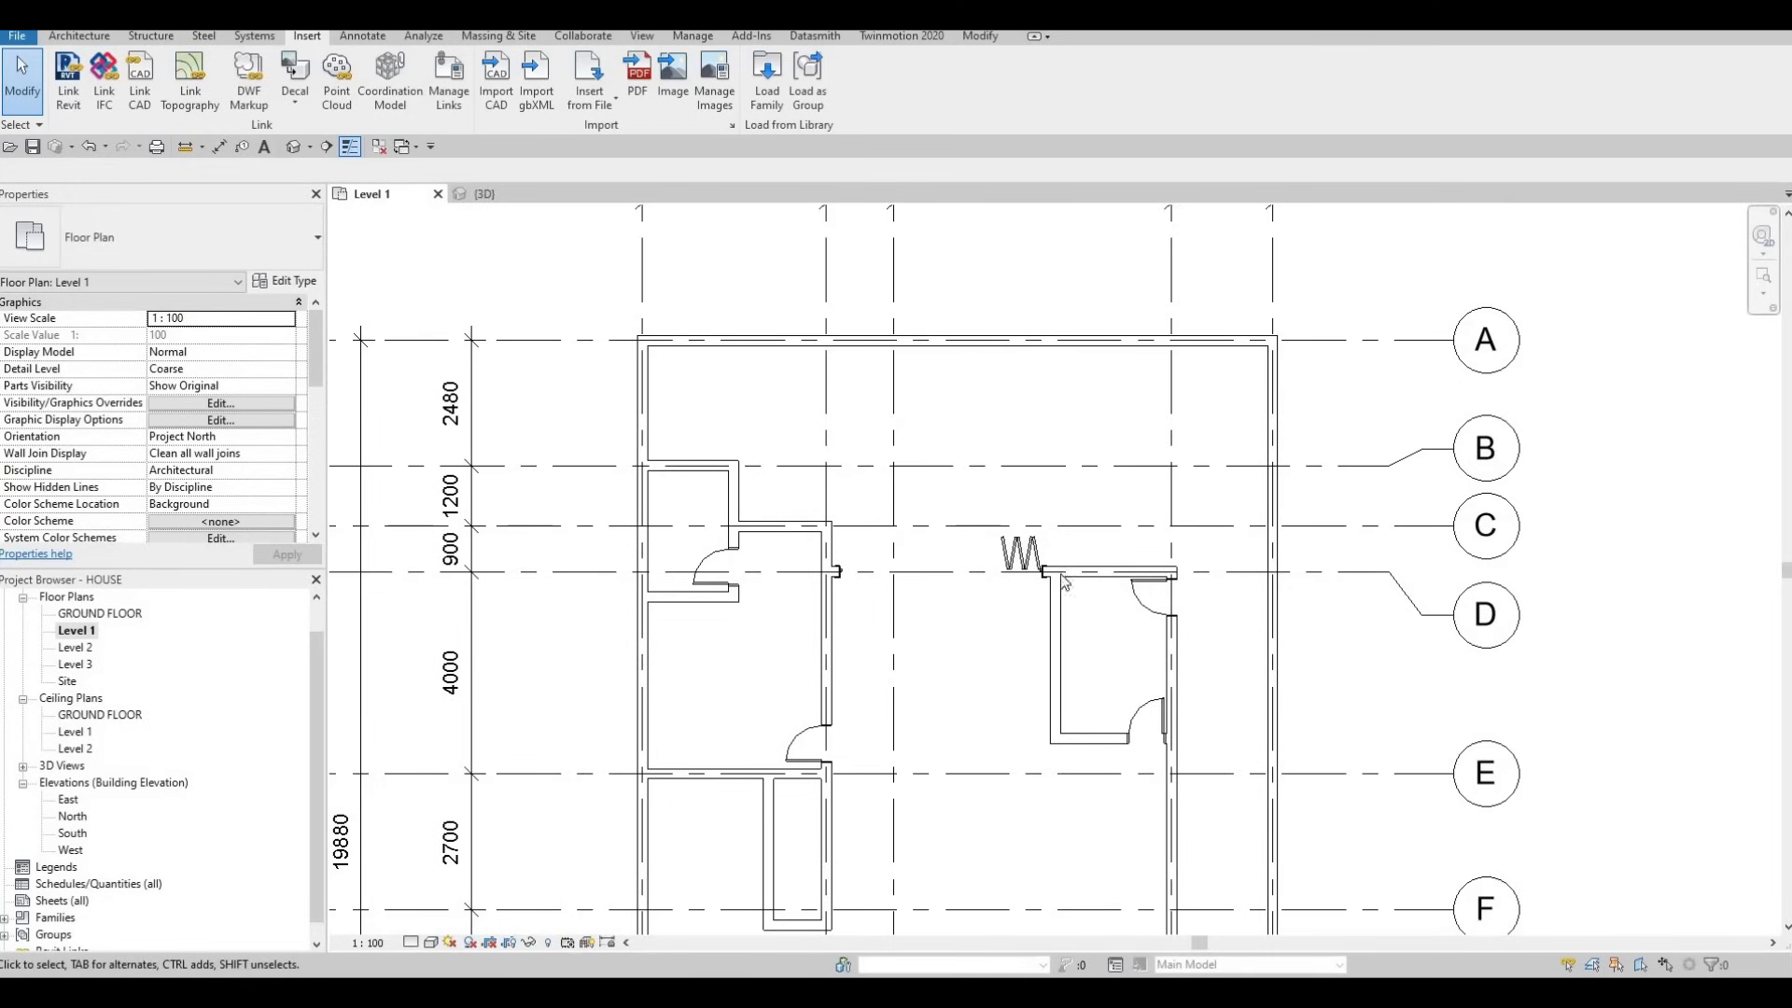
# Return to the Level 1 plan and check the downloaded families in the Downloads folder.
pyautogui.moveTo(1048, 638); pyautogui.dragTo(1155, 571, button='middle')
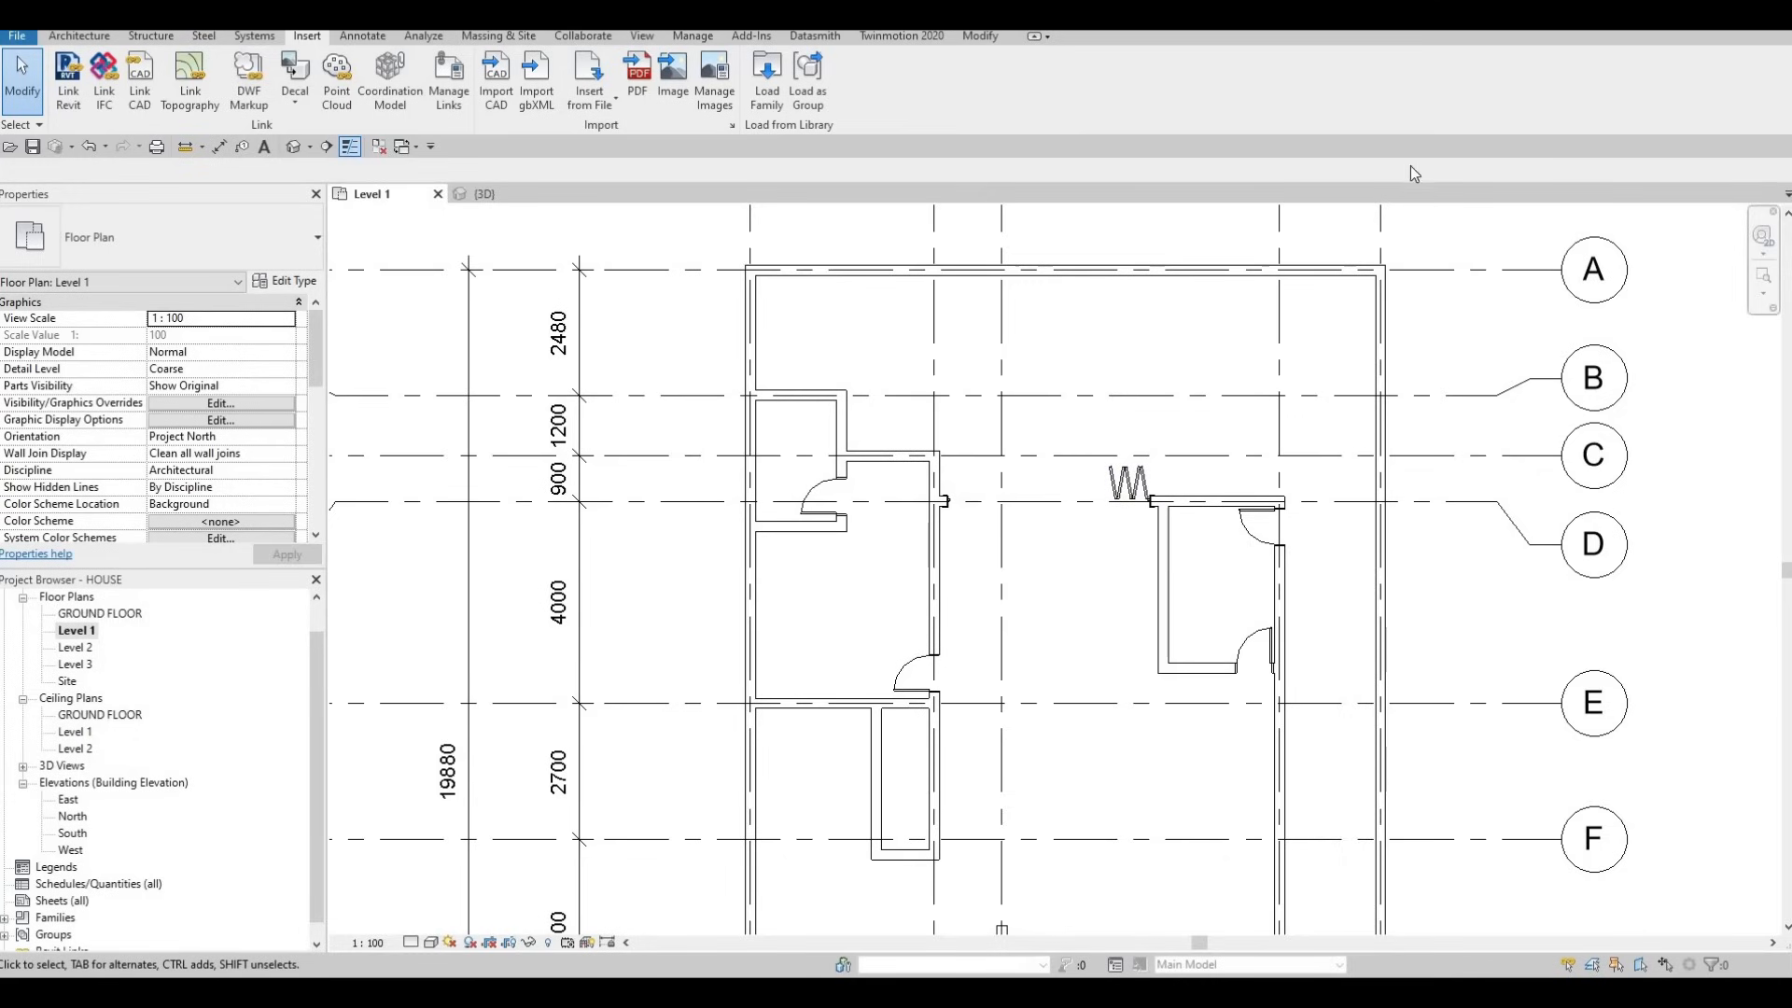
pyautogui.hotkey('alt', 'Tab')
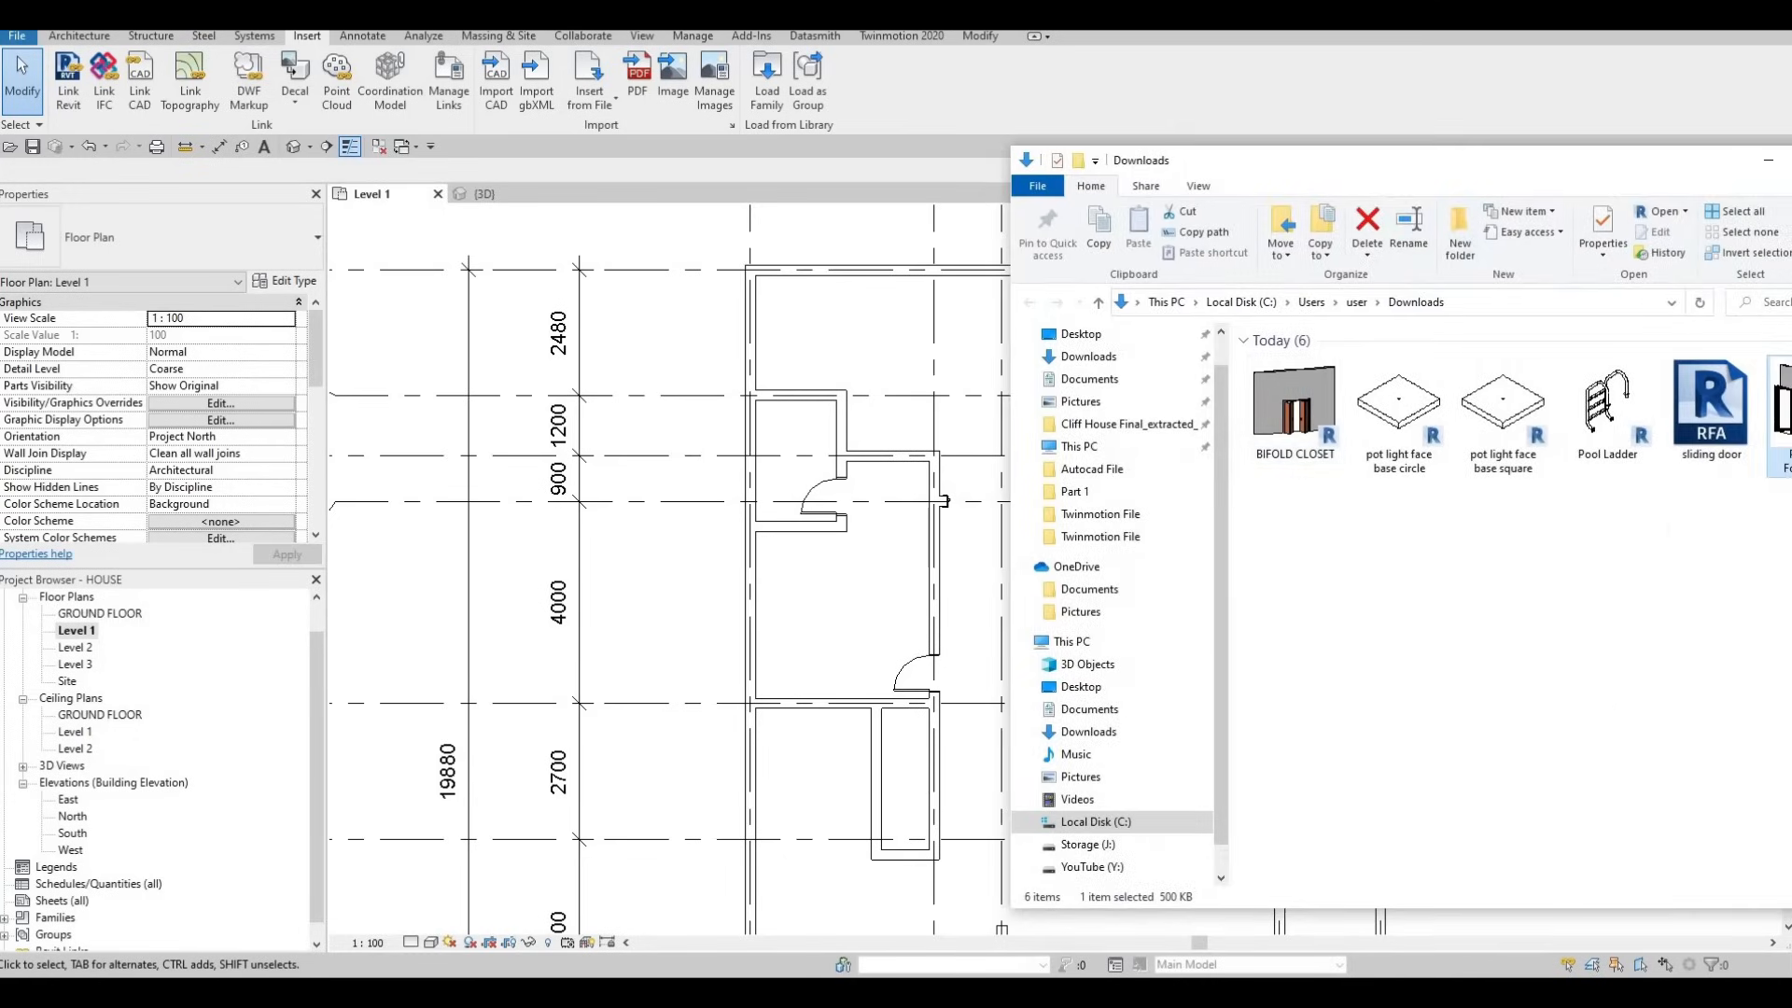
pyautogui.moveTo(1398, 169); pyautogui.dragTo(1423, 166)
pyautogui.hotkey('alt', 'Tab')
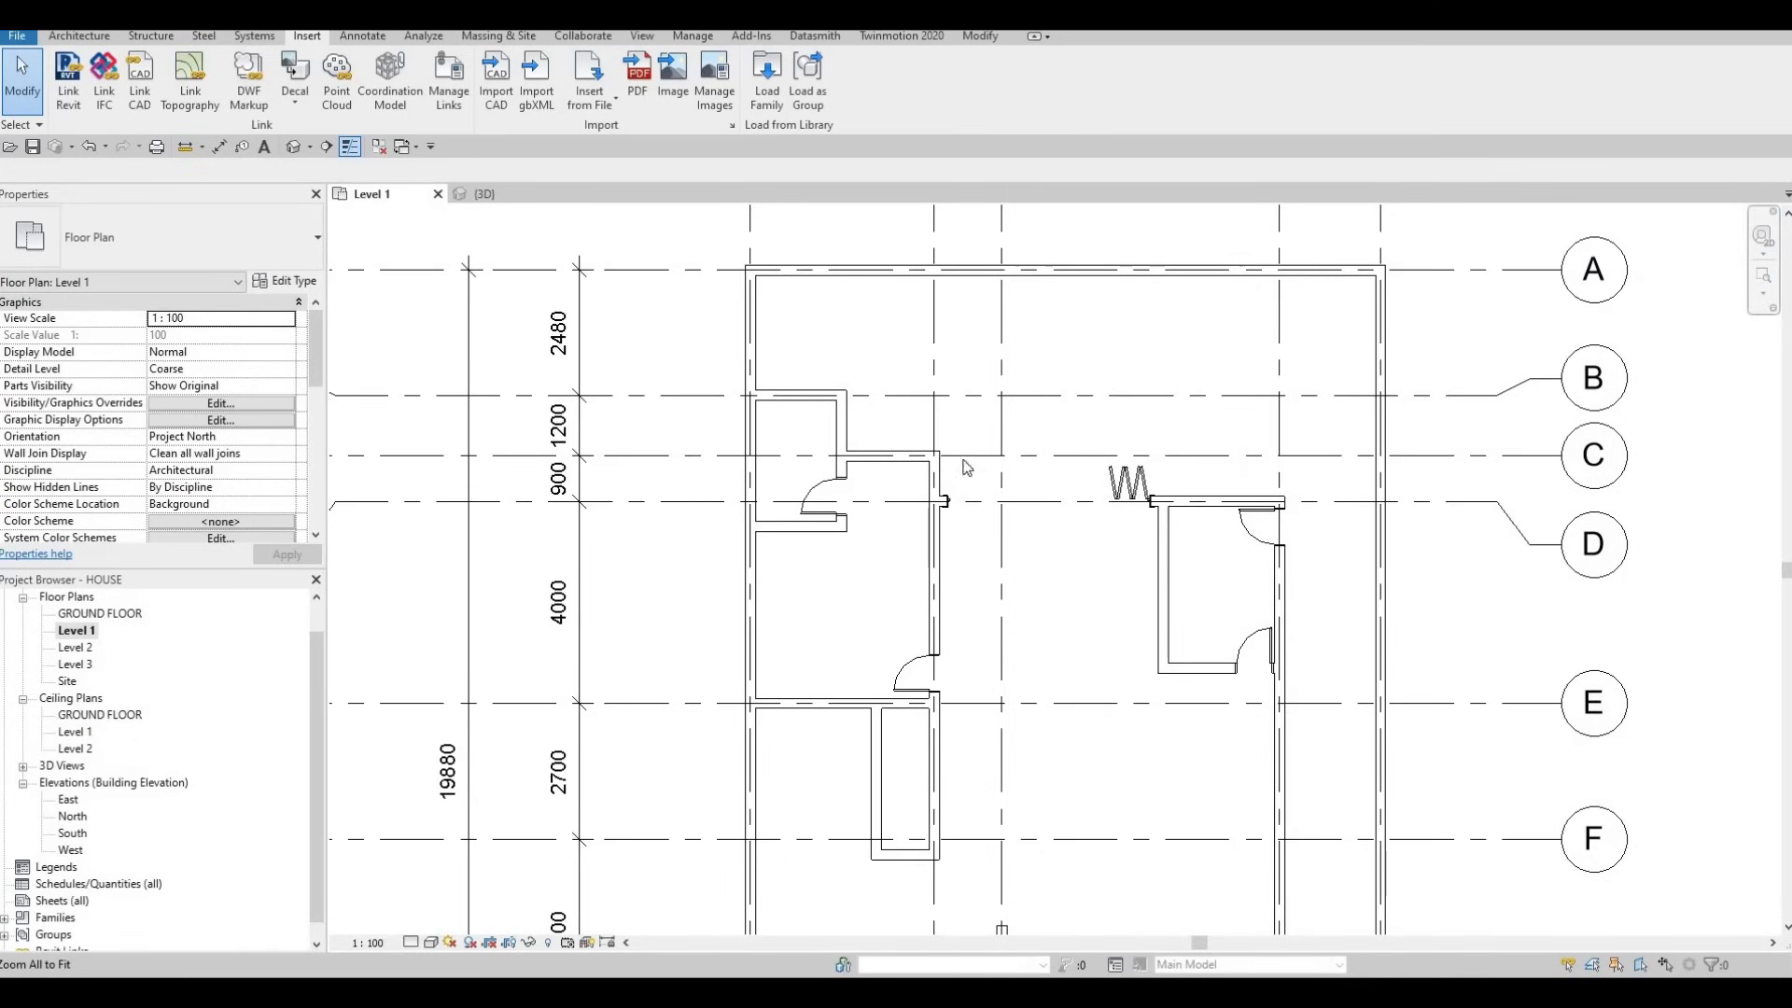
pyautogui.click(799, 528)
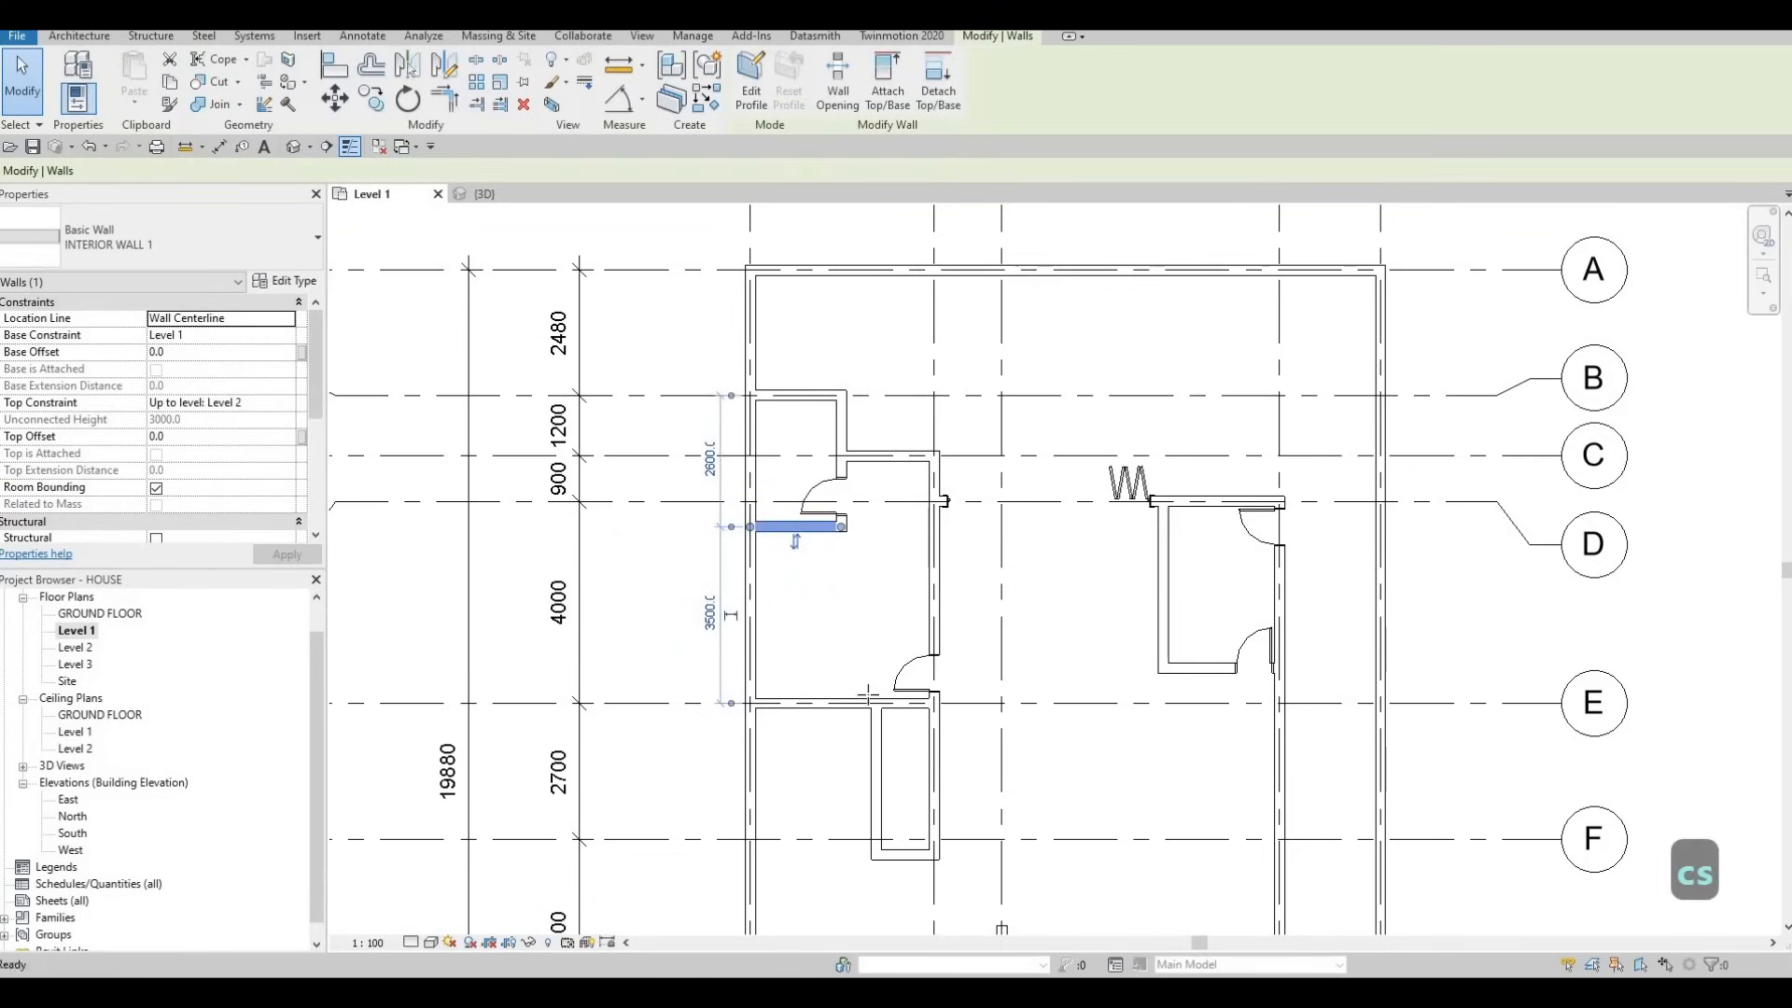
pyautogui.press('c')
pyautogui.press('s')
pyautogui.scroll(4, 868, 697)
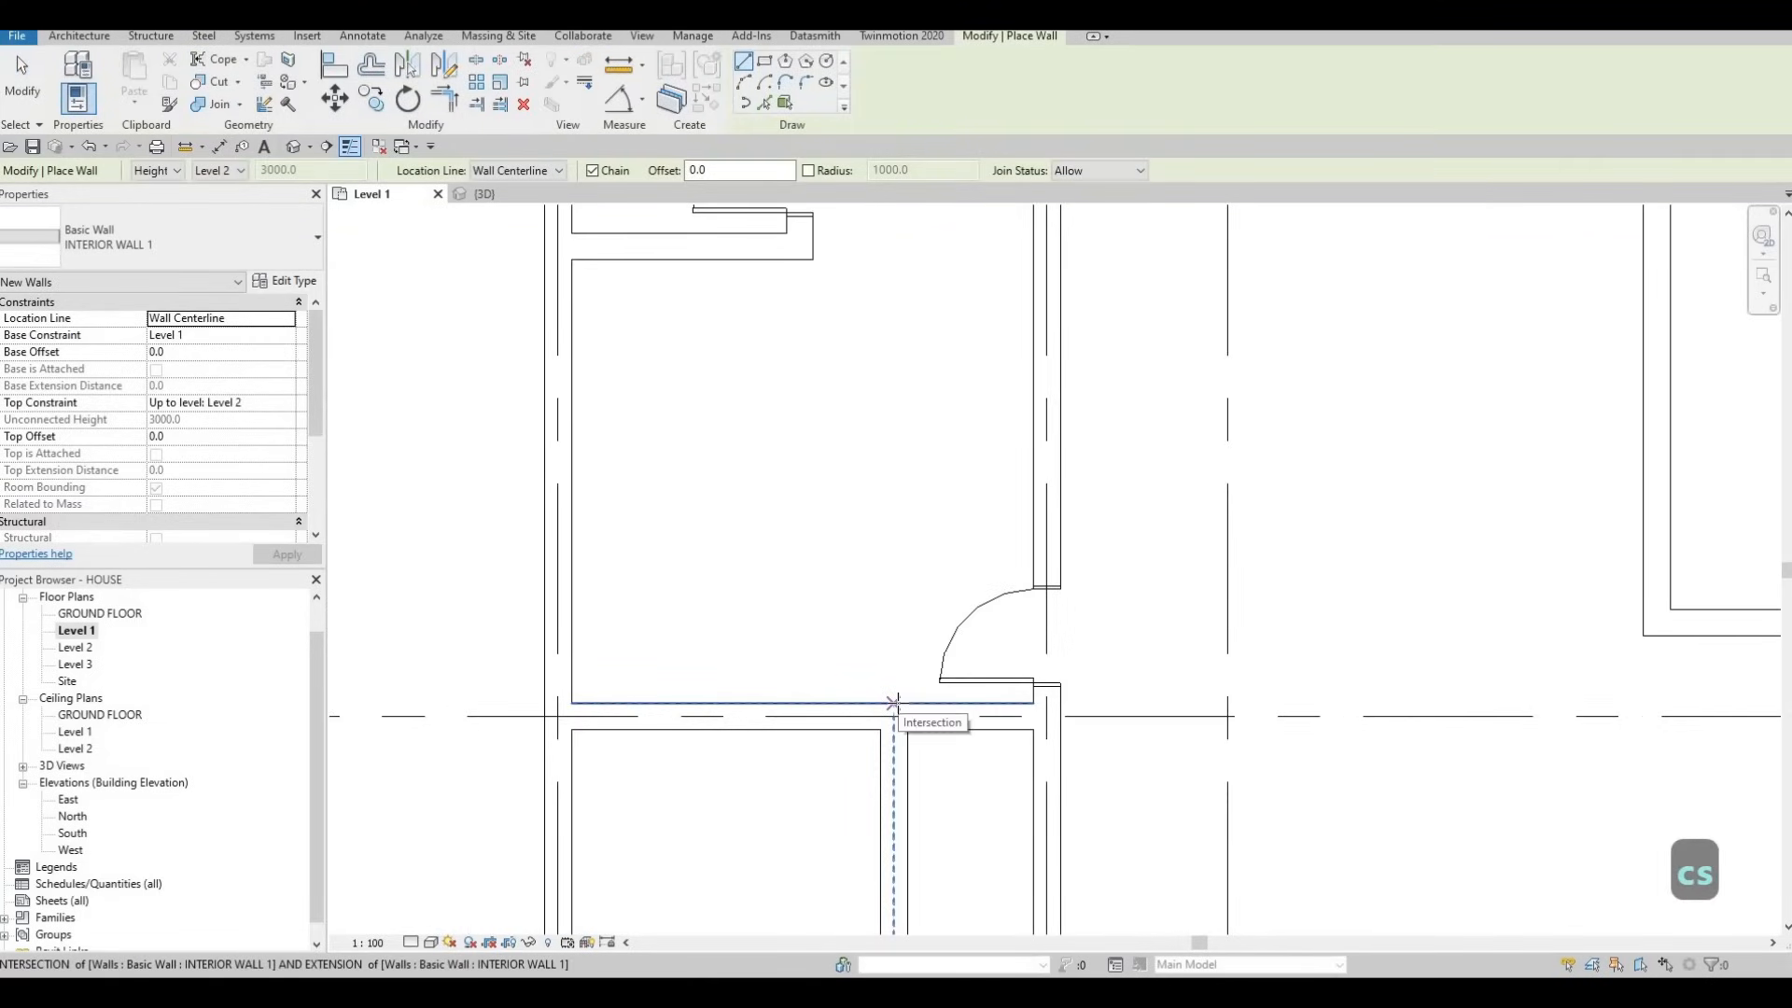
pyautogui.click(893, 702)
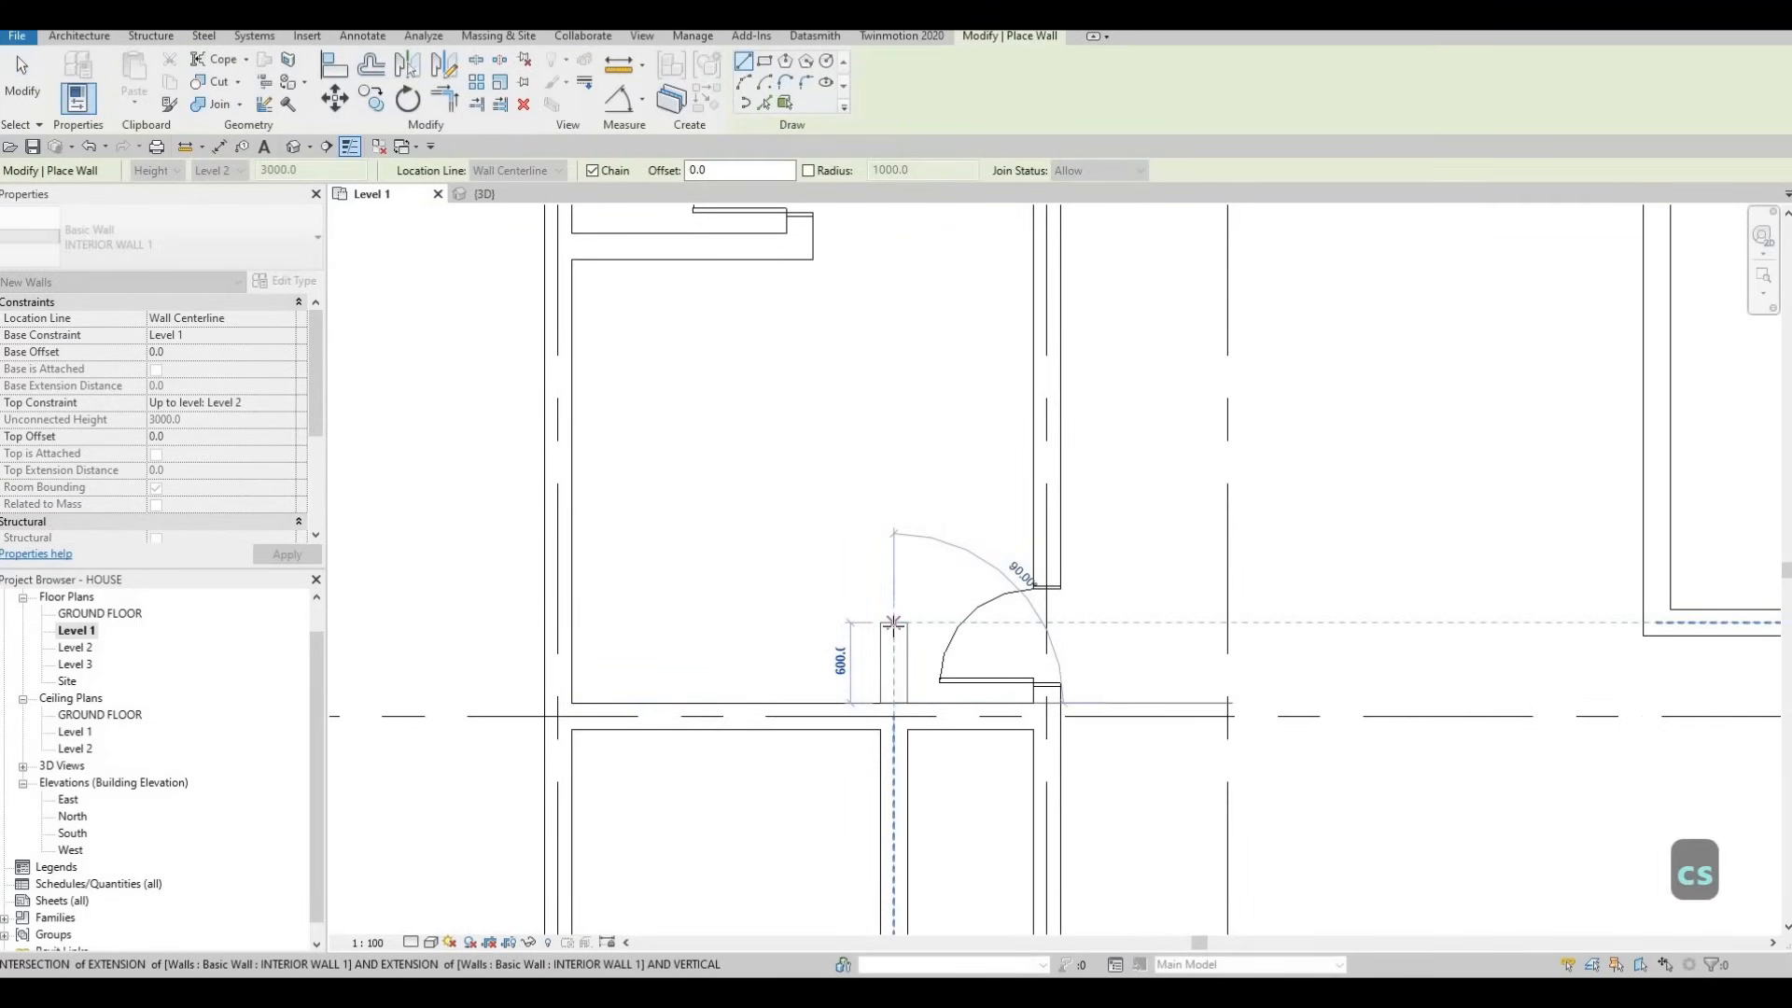
pyautogui.press('Escape')
pyautogui.press('Escape')
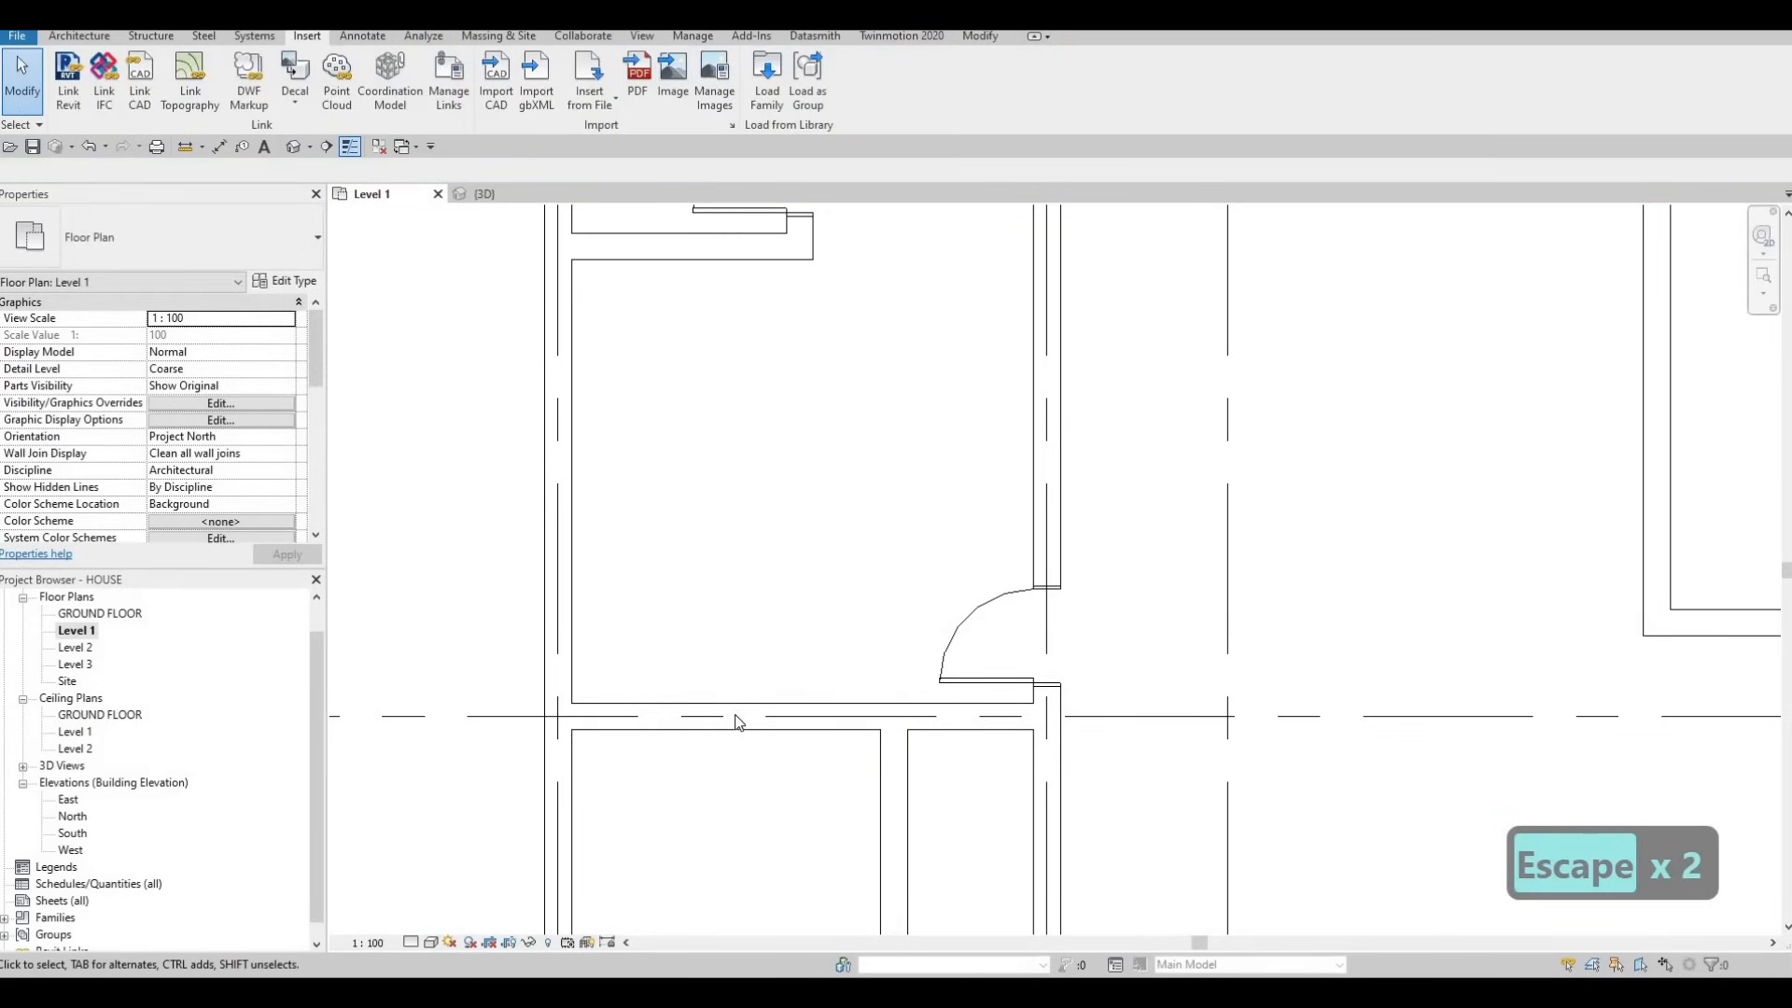
pyautogui.click(739, 714)
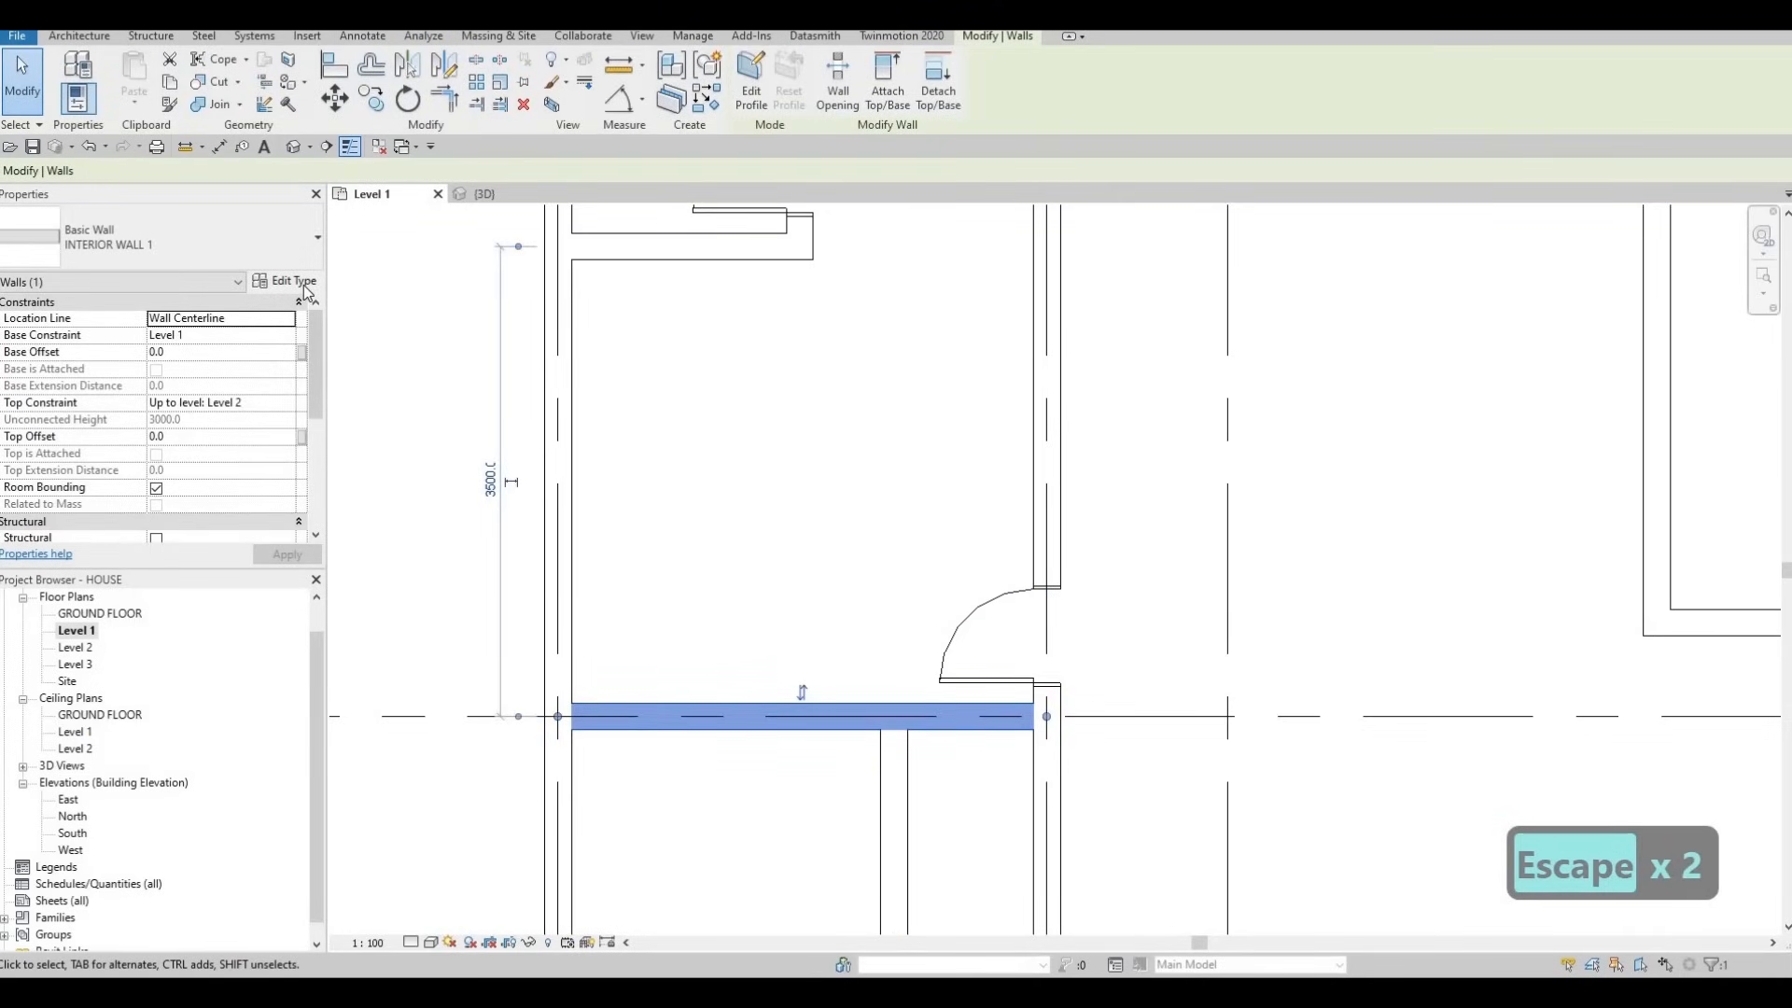
pyautogui.press('Escape')
pyautogui.press('Escape')
pyautogui.press('Escape')
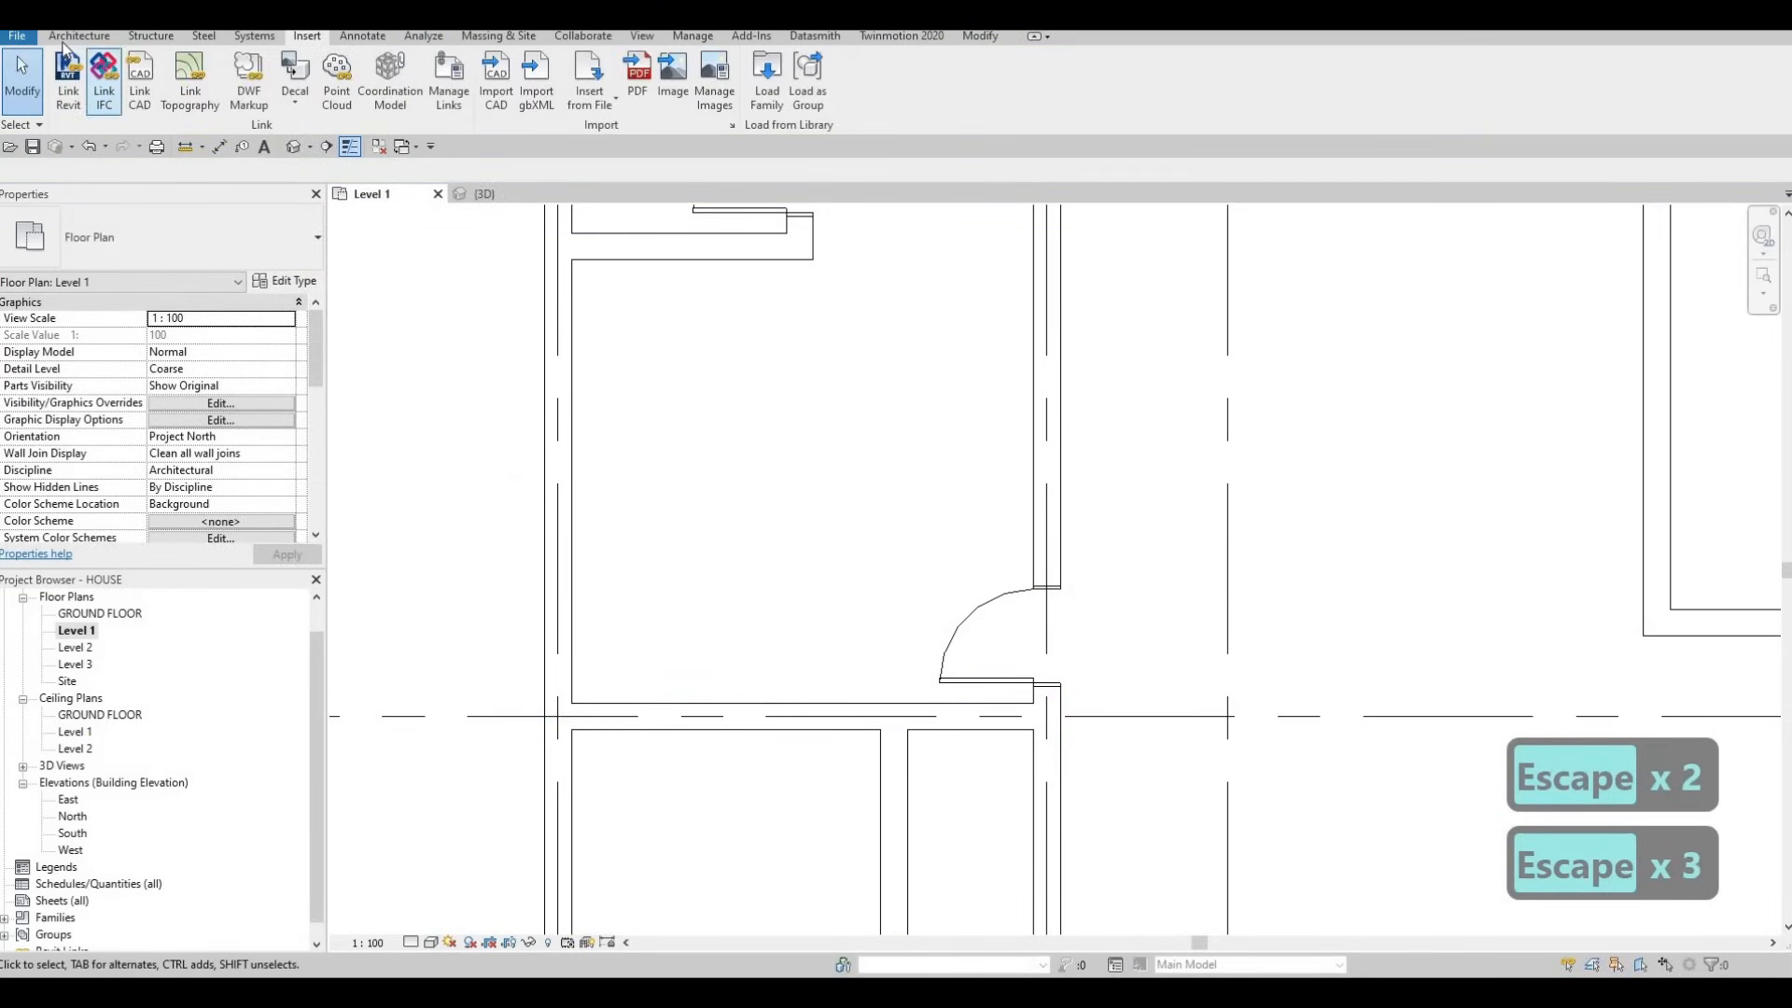
# Start a new wall and duplicate its INTERIOR WALL 1 type as CLOSET WALL.
pyautogui.click(79, 35)
pyautogui.click(66, 72)
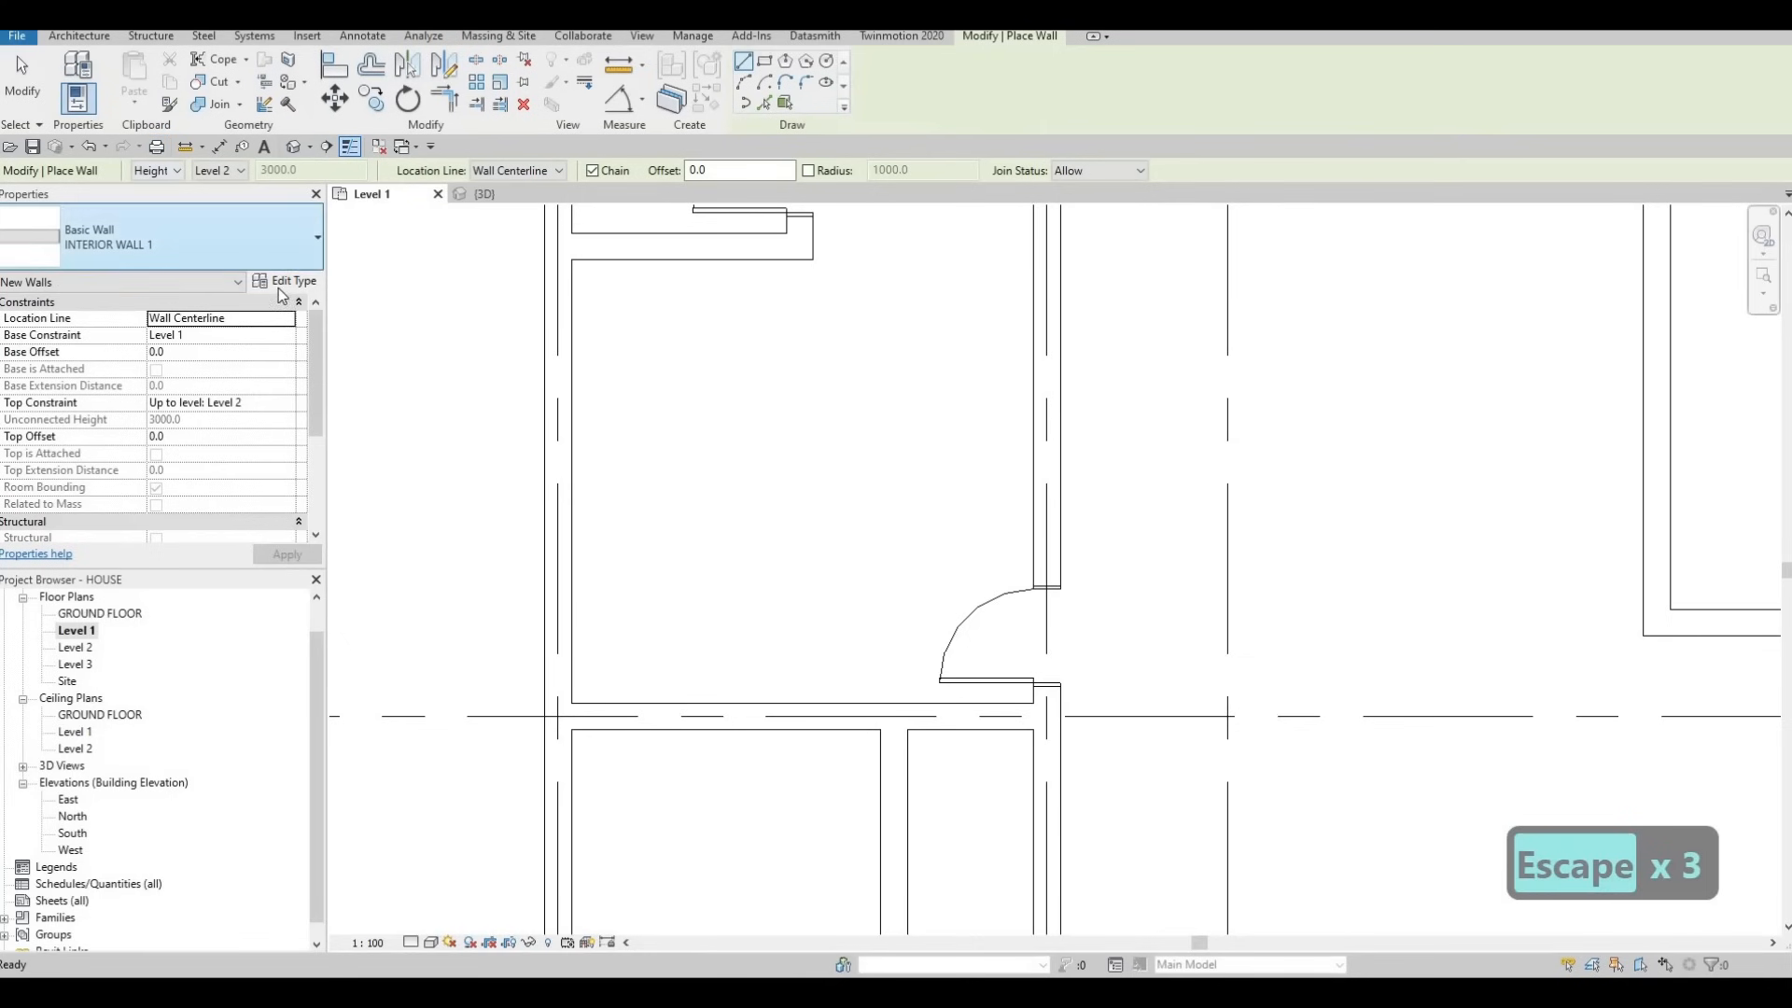
pyautogui.click(285, 280)
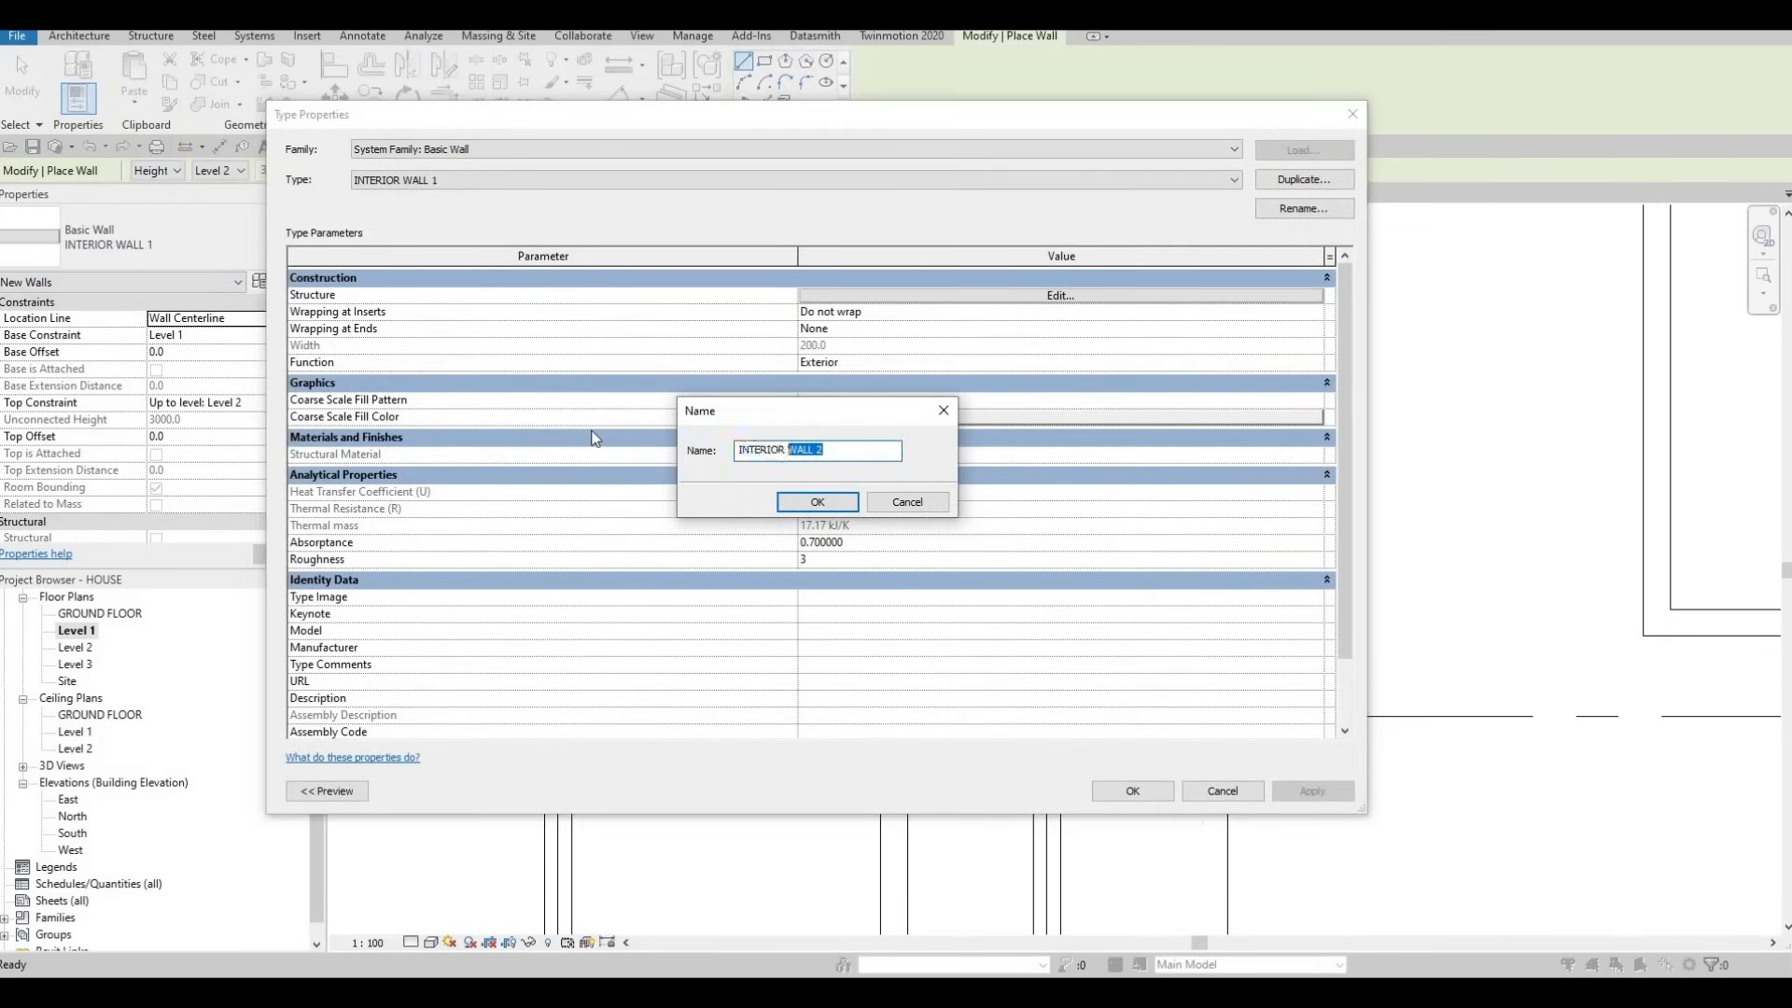
pyautogui.write('CLOSE')
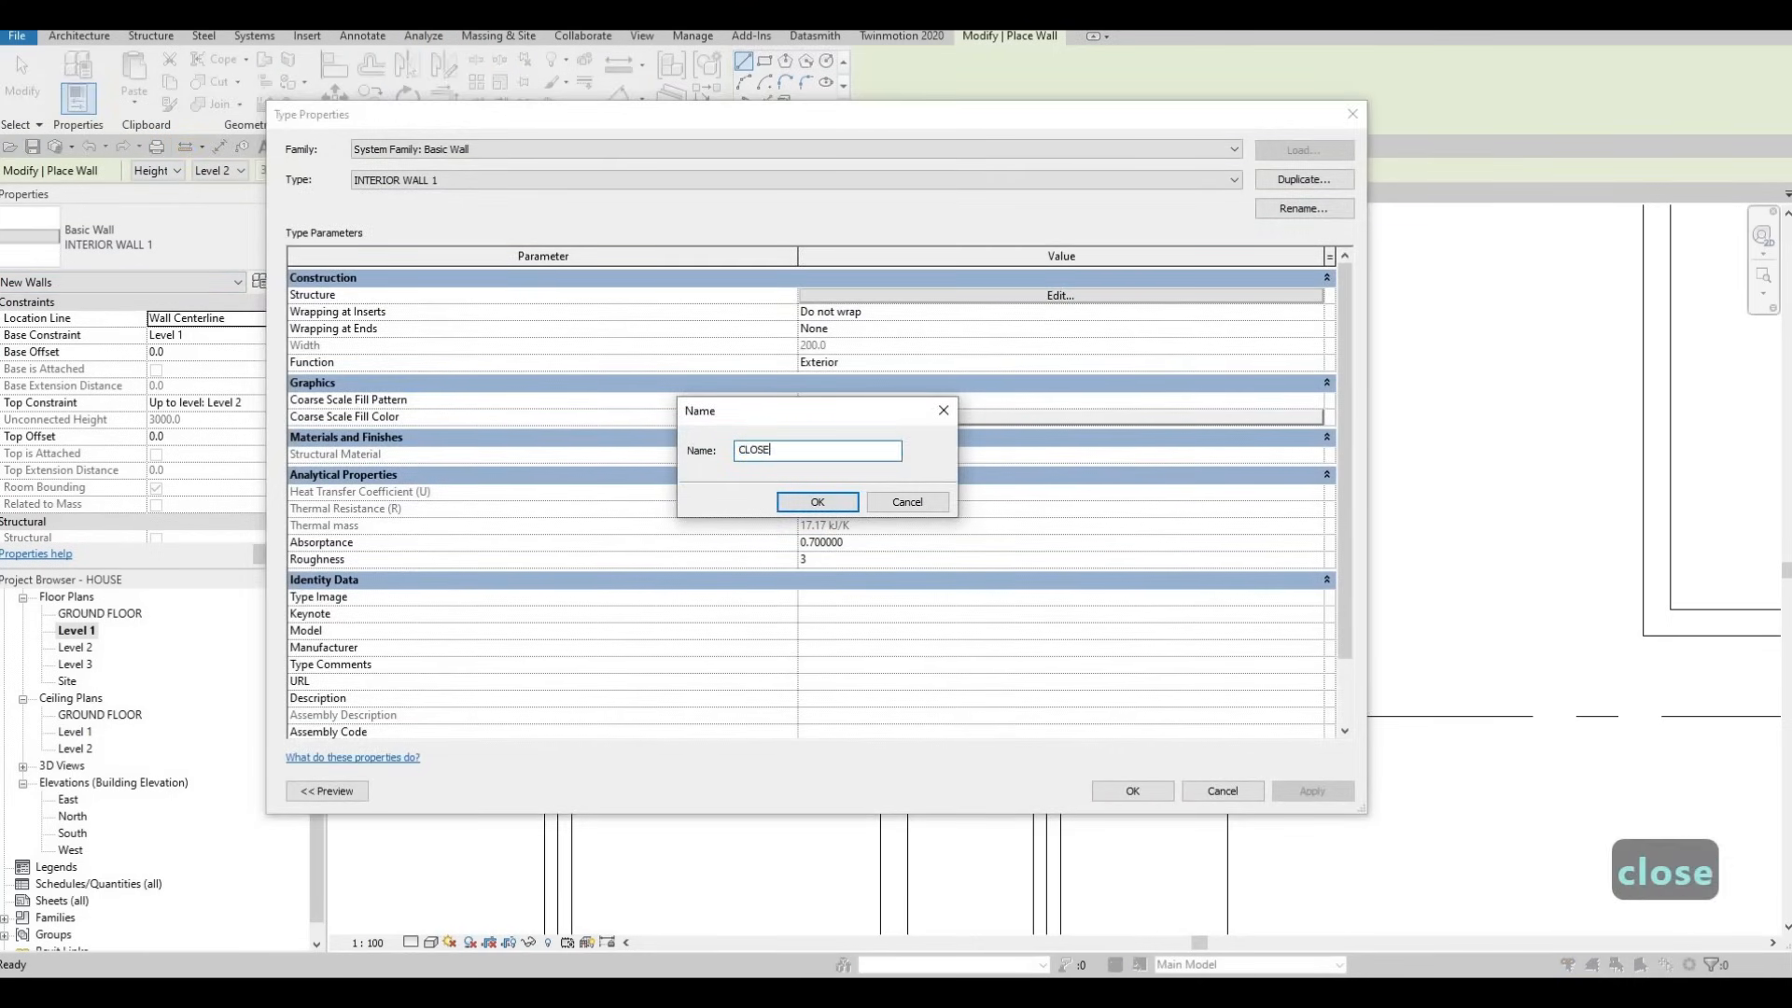
pyautogui.write('T WALL')
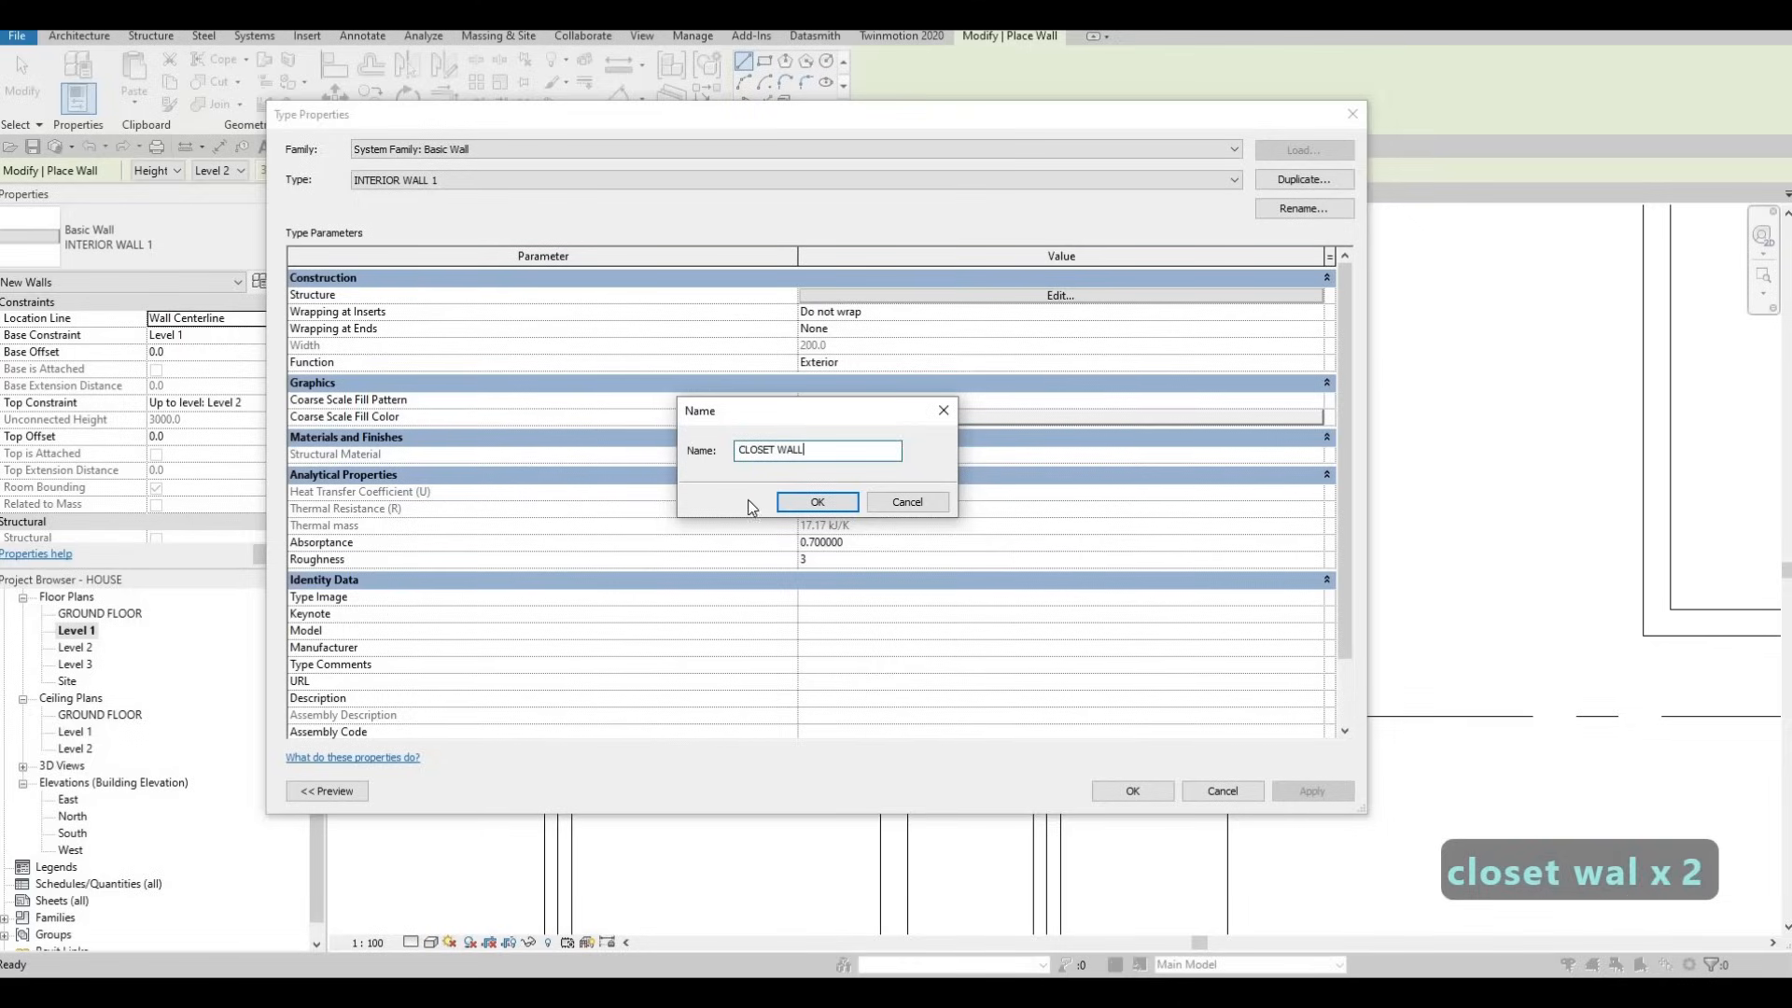
pyautogui.click(818, 503)
# Set the CLOSET WALL type's gypsum wall board structure layer to 100 mm thick and apply the type.
pyautogui.click(860, 296)
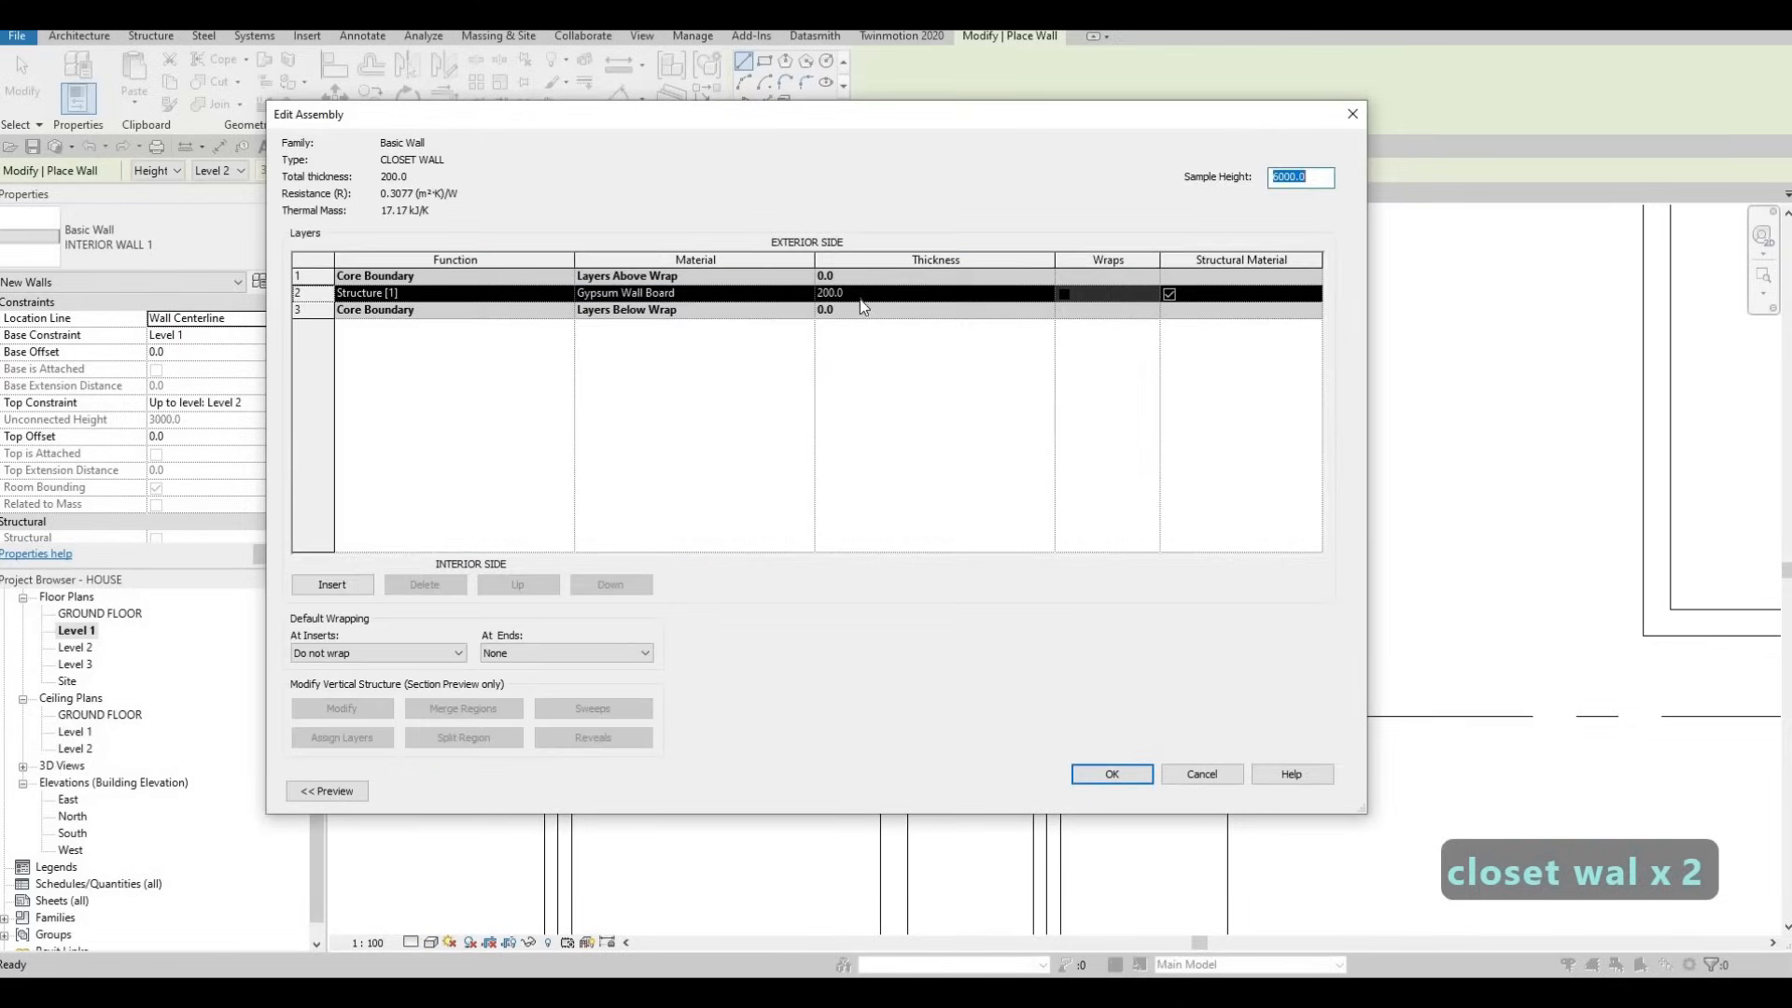
pyautogui.click(872, 293)
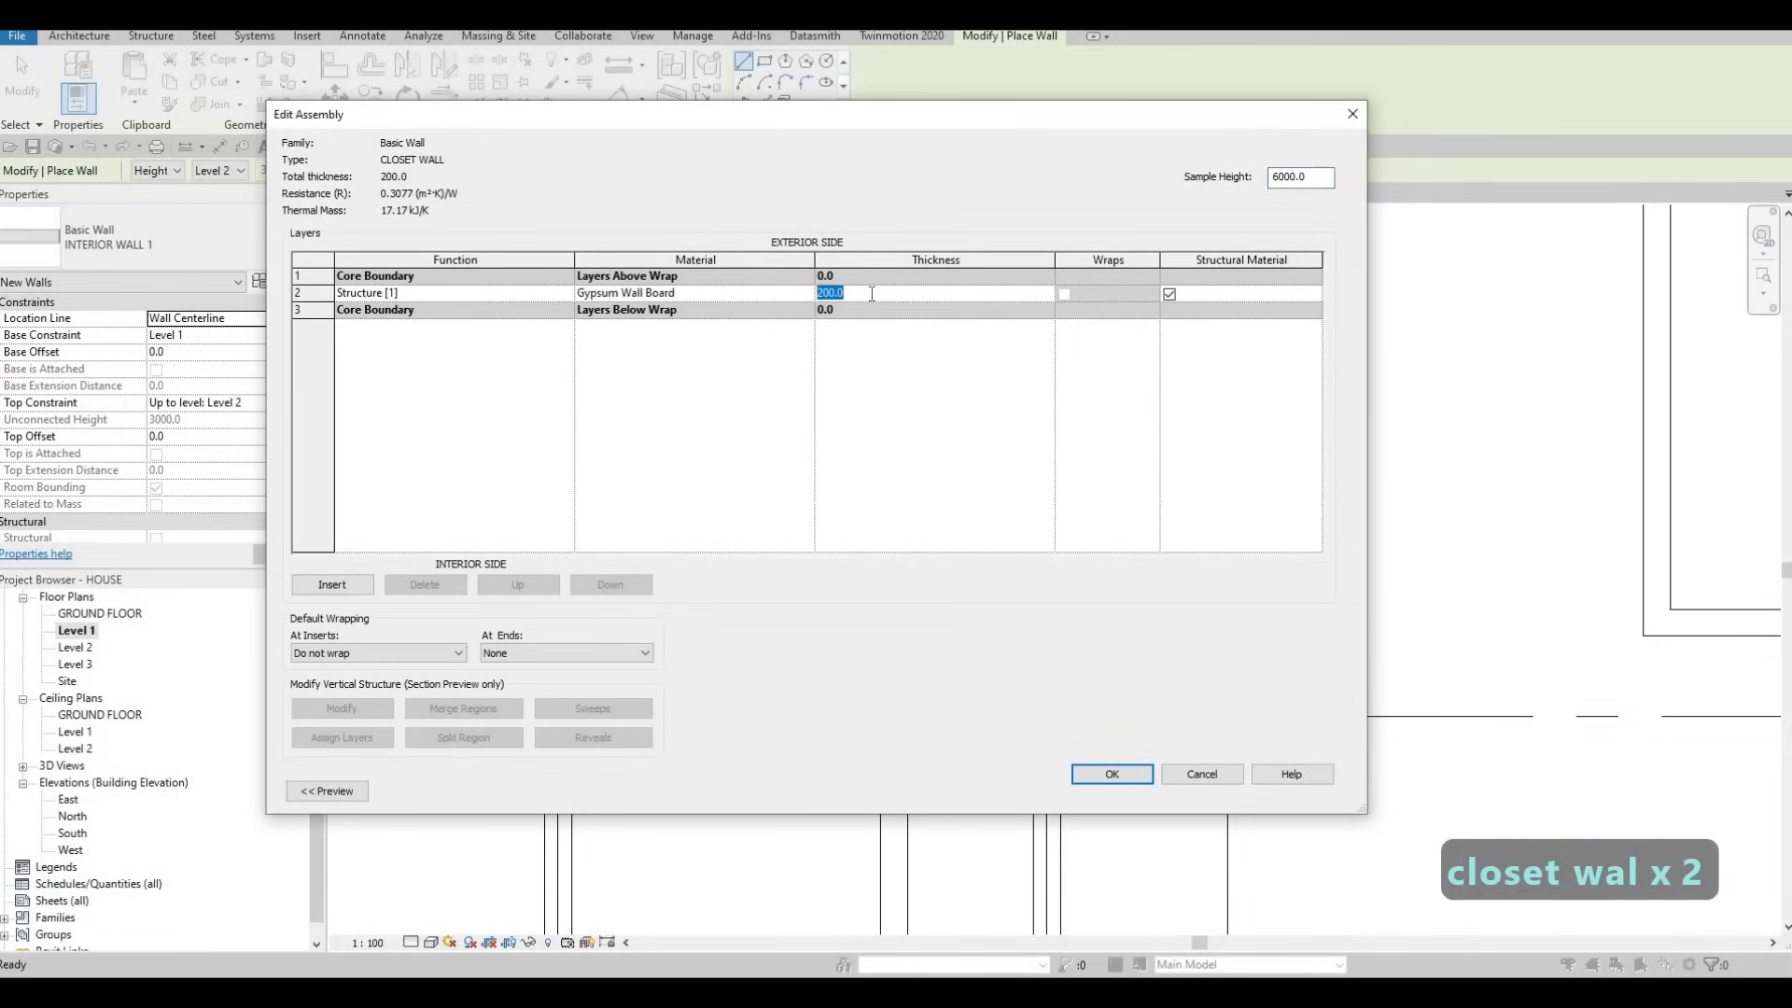
pyautogui.write('100')
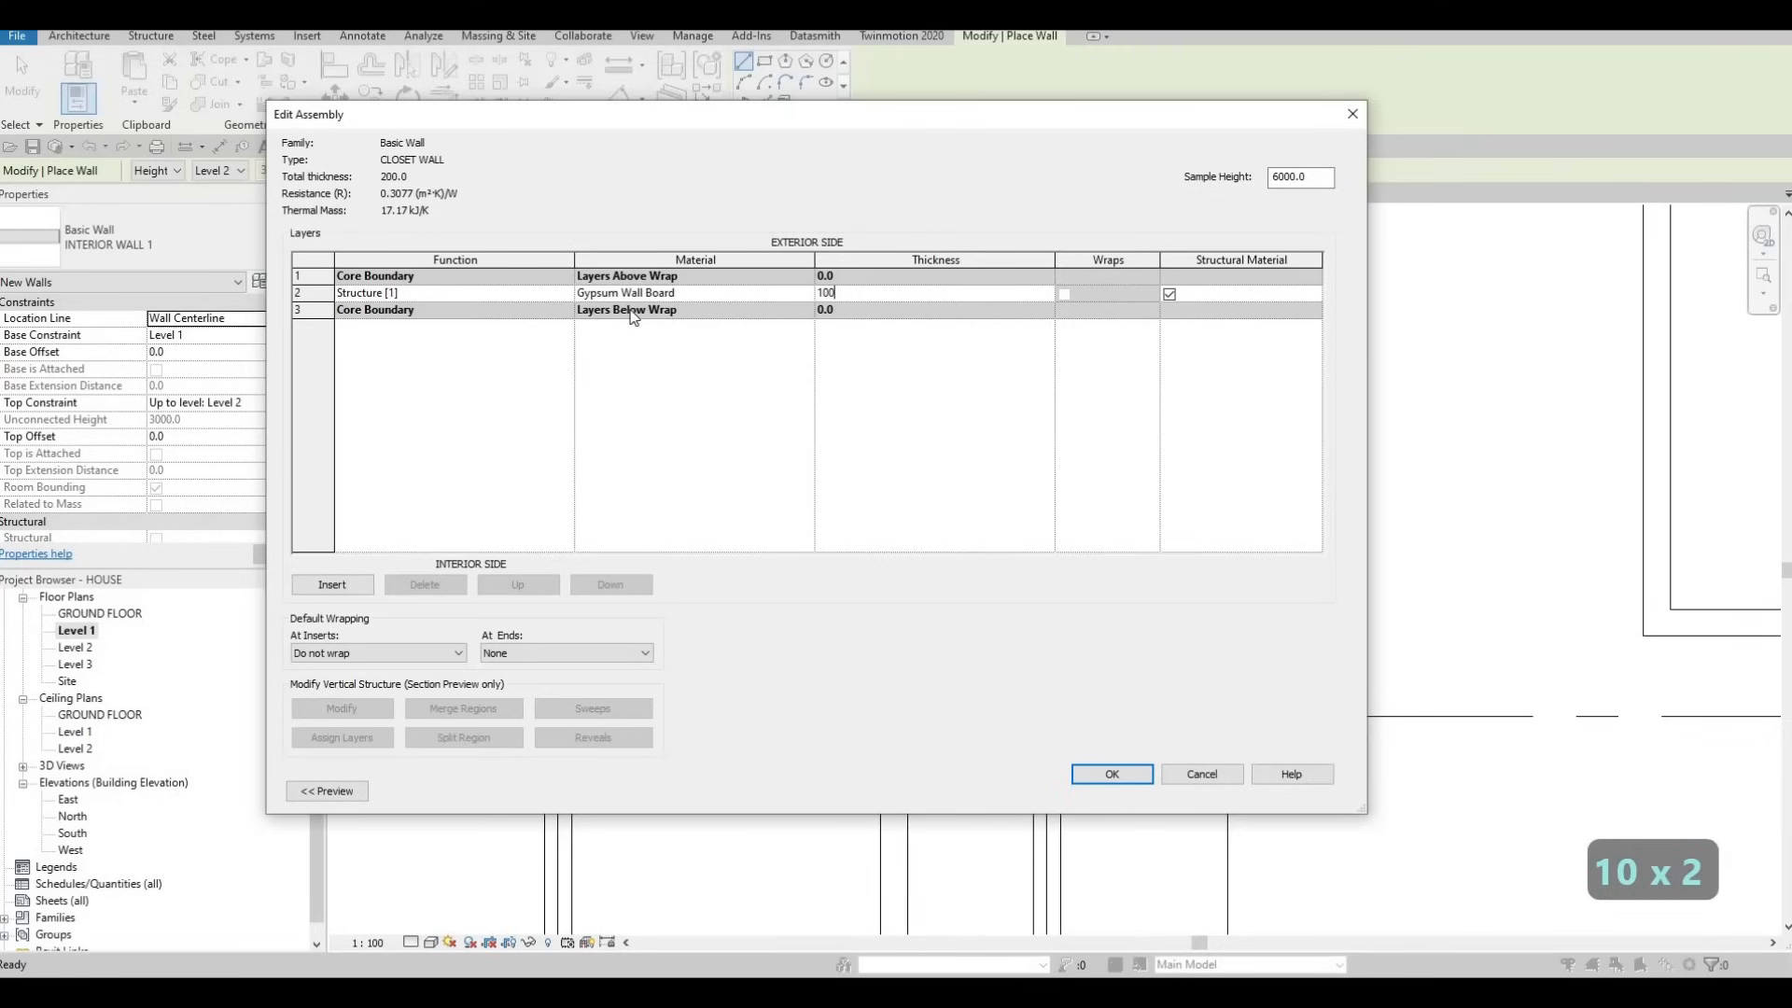
pyautogui.click(1118, 775)
pyautogui.click(1124, 789)
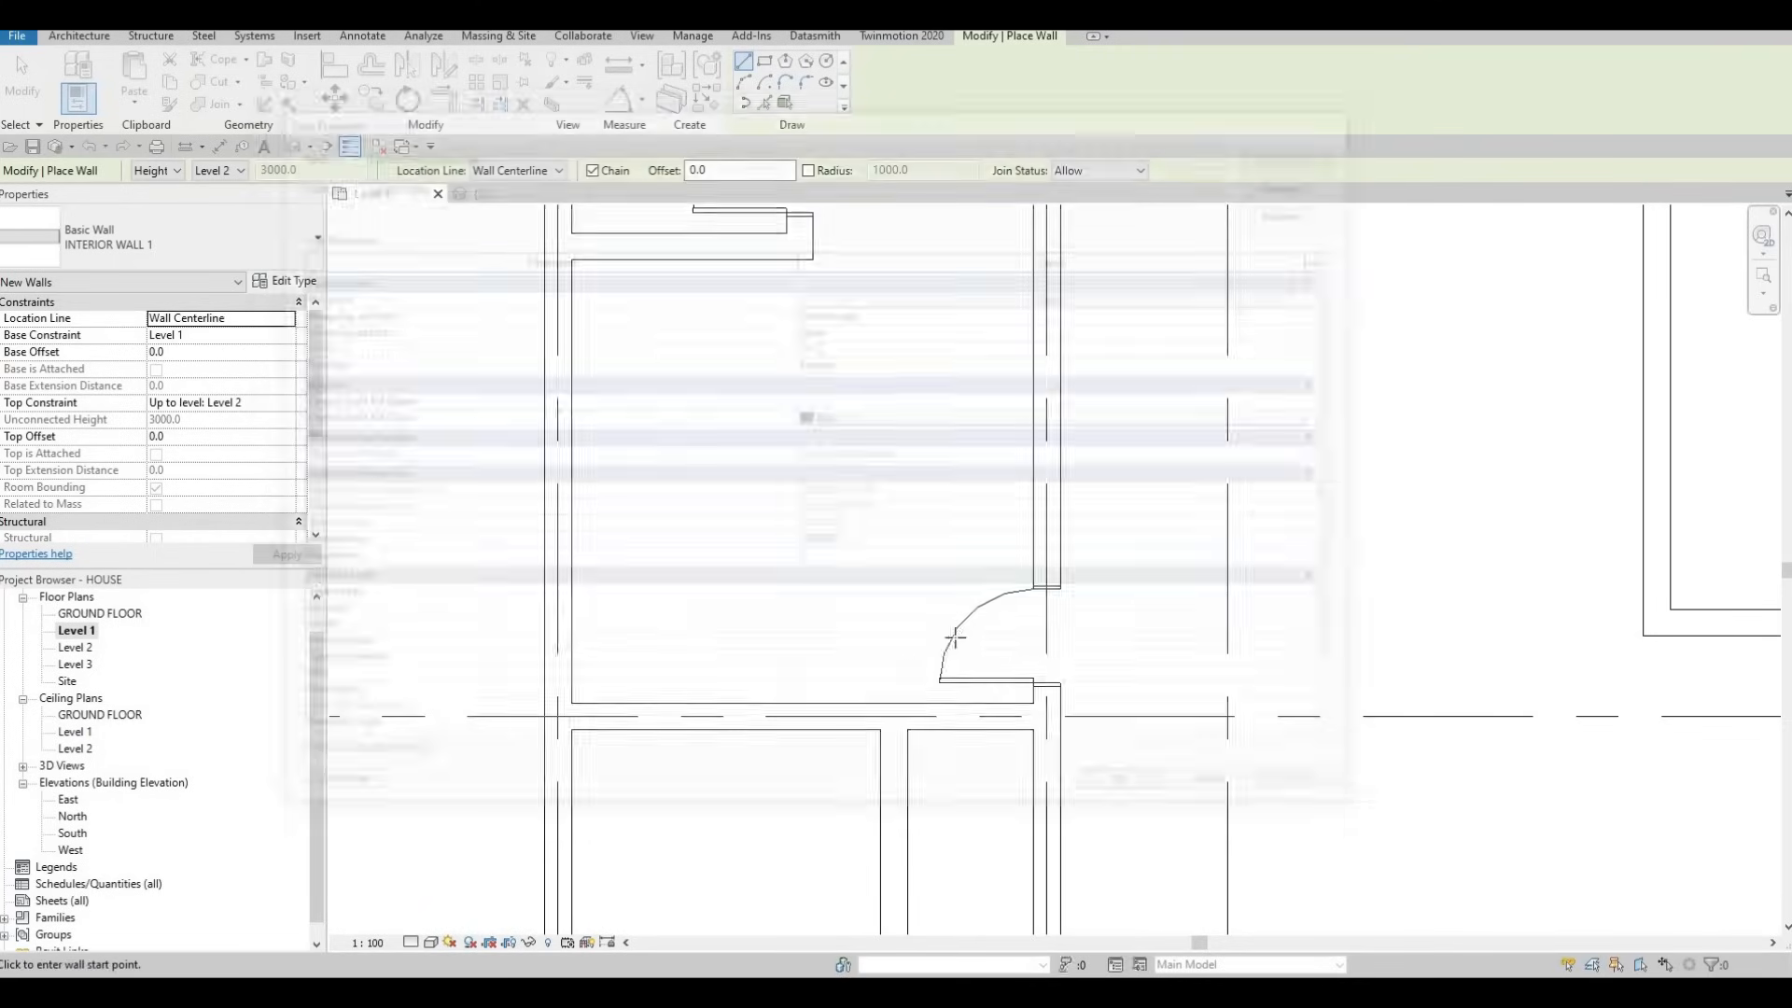
# Draw an L-shaped closet wall from the grid E interior wall, about 800 mm out from the grid and across to the exterior wall.
pyautogui.click(894, 702)
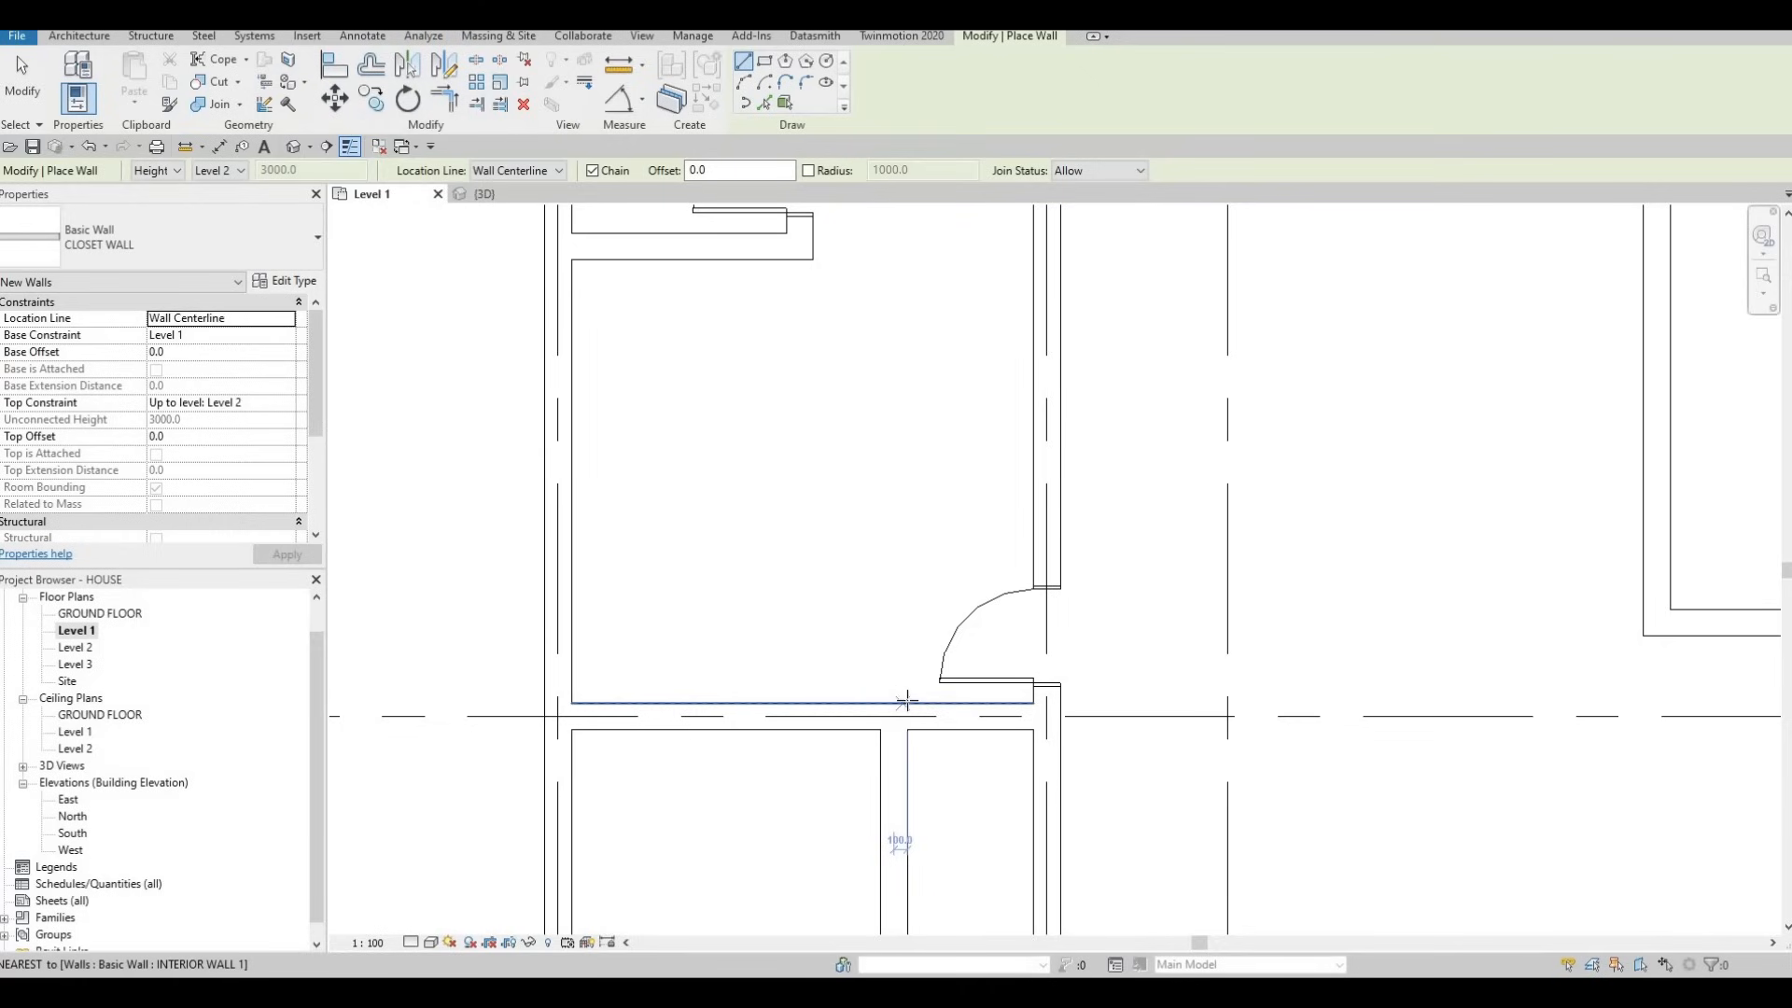
pyautogui.click(908, 608)
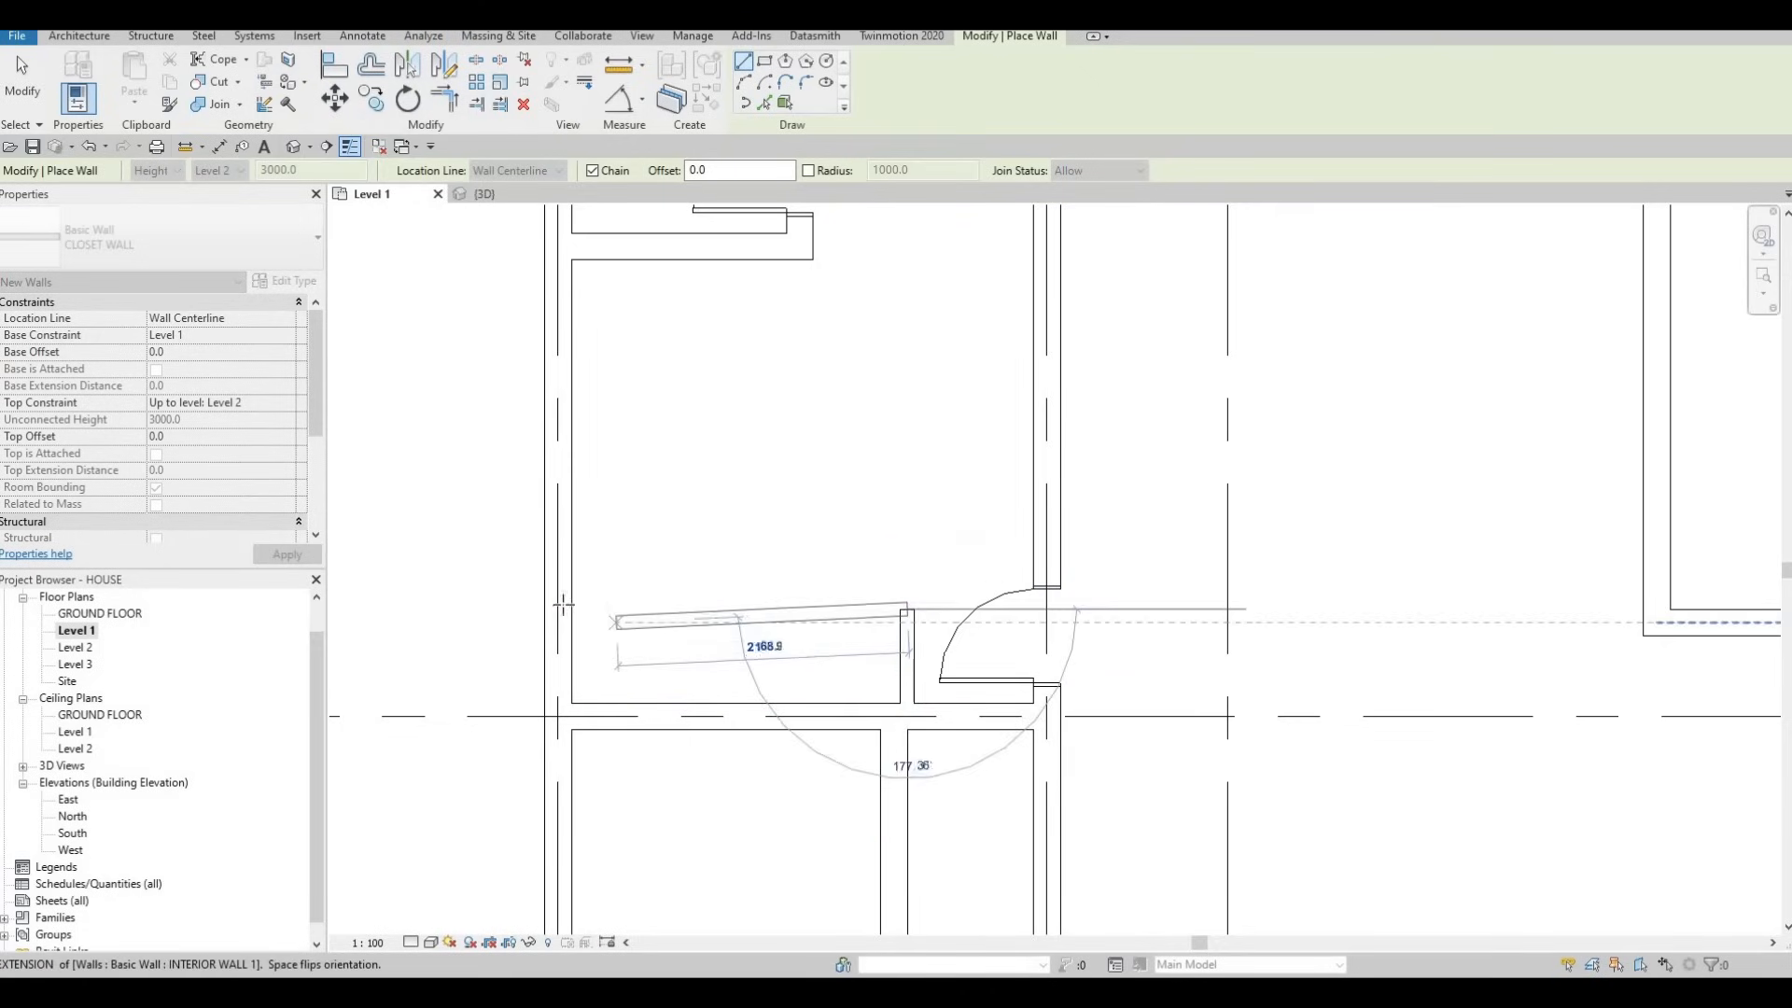
pyautogui.click(705, 607)
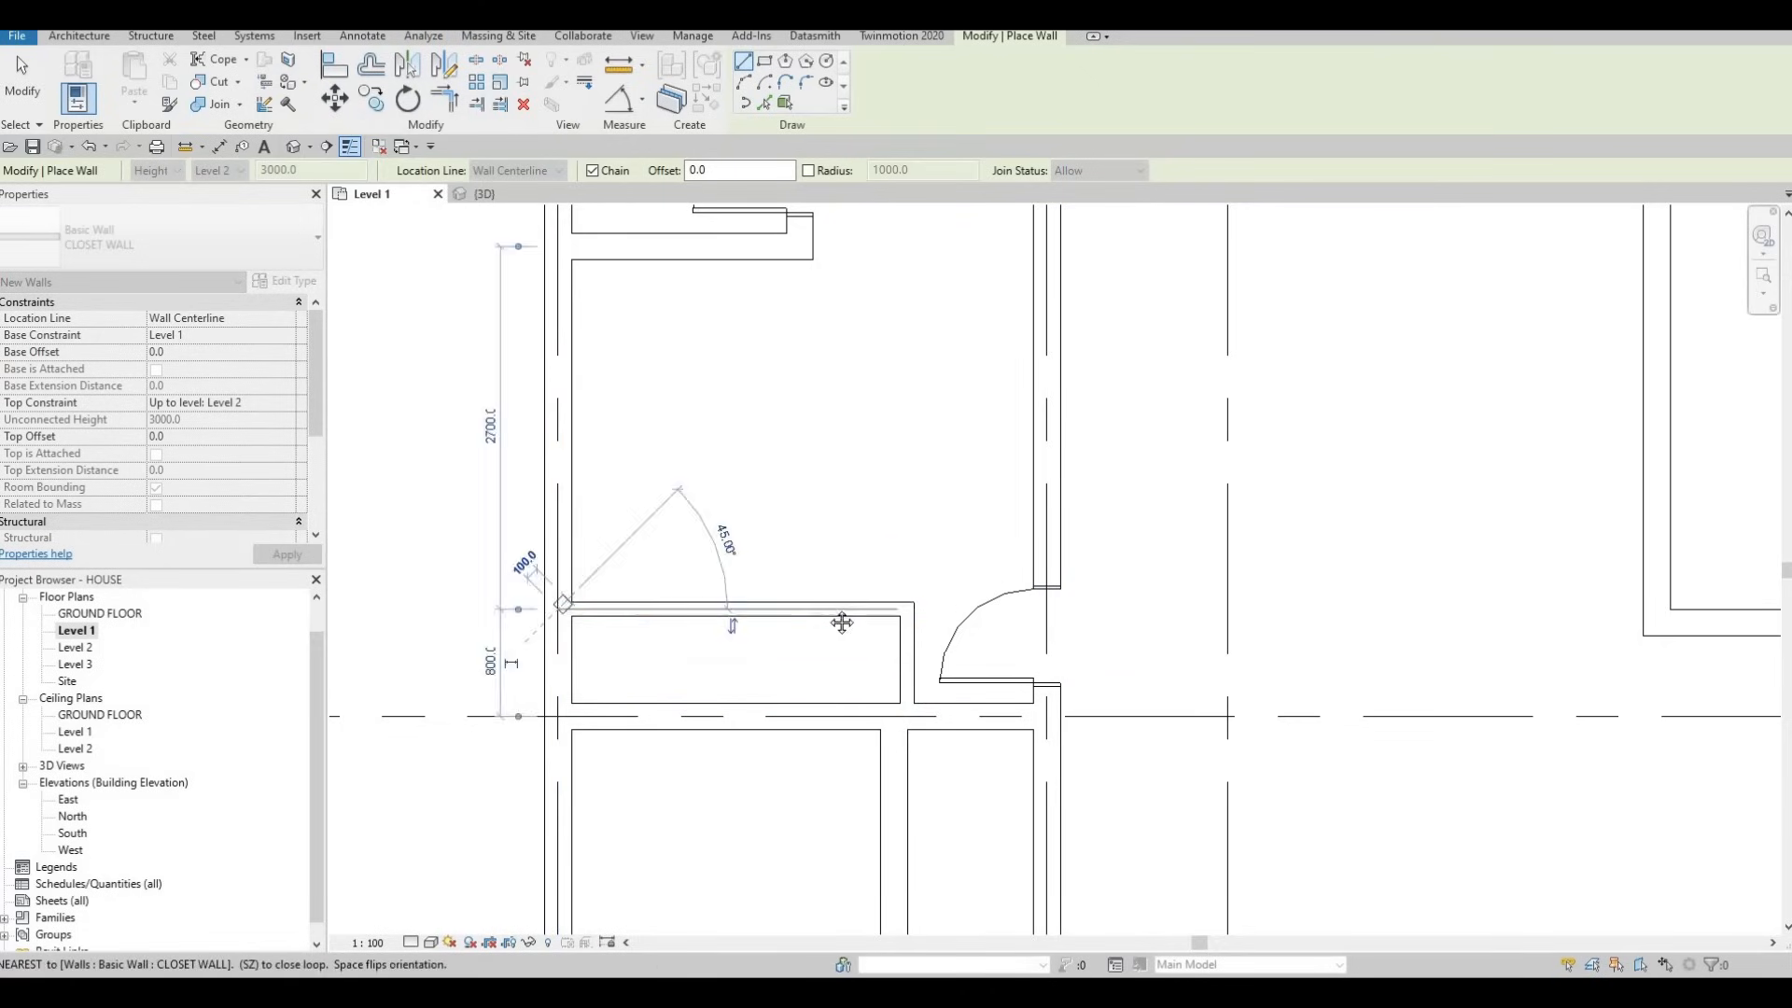
pyautogui.press('Escape')
pyautogui.press('Escape')
pyautogui.scroll(-2, 822, 588)
pyautogui.scroll(-2, 806, 589)
pyautogui.moveTo(823, 572); pyautogui.dragTo(881, 520, button='middle')
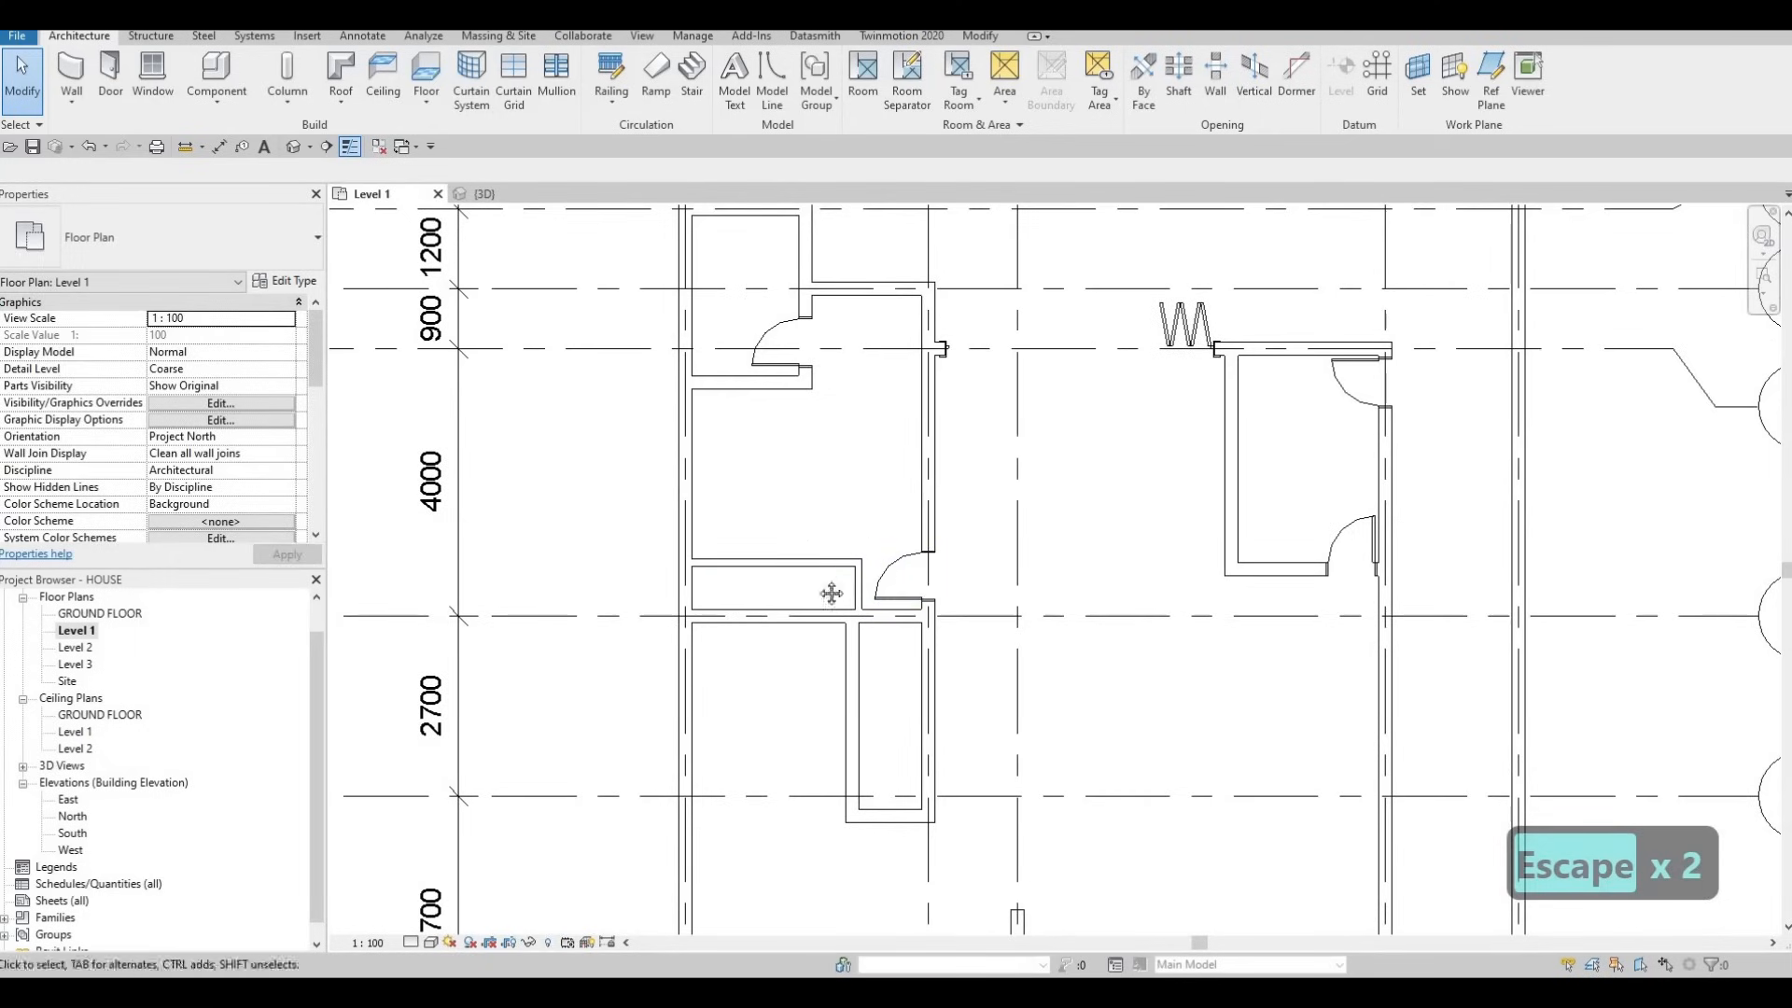
pyautogui.moveTo(832, 402); pyautogui.dragTo(848, 445, button='middle')
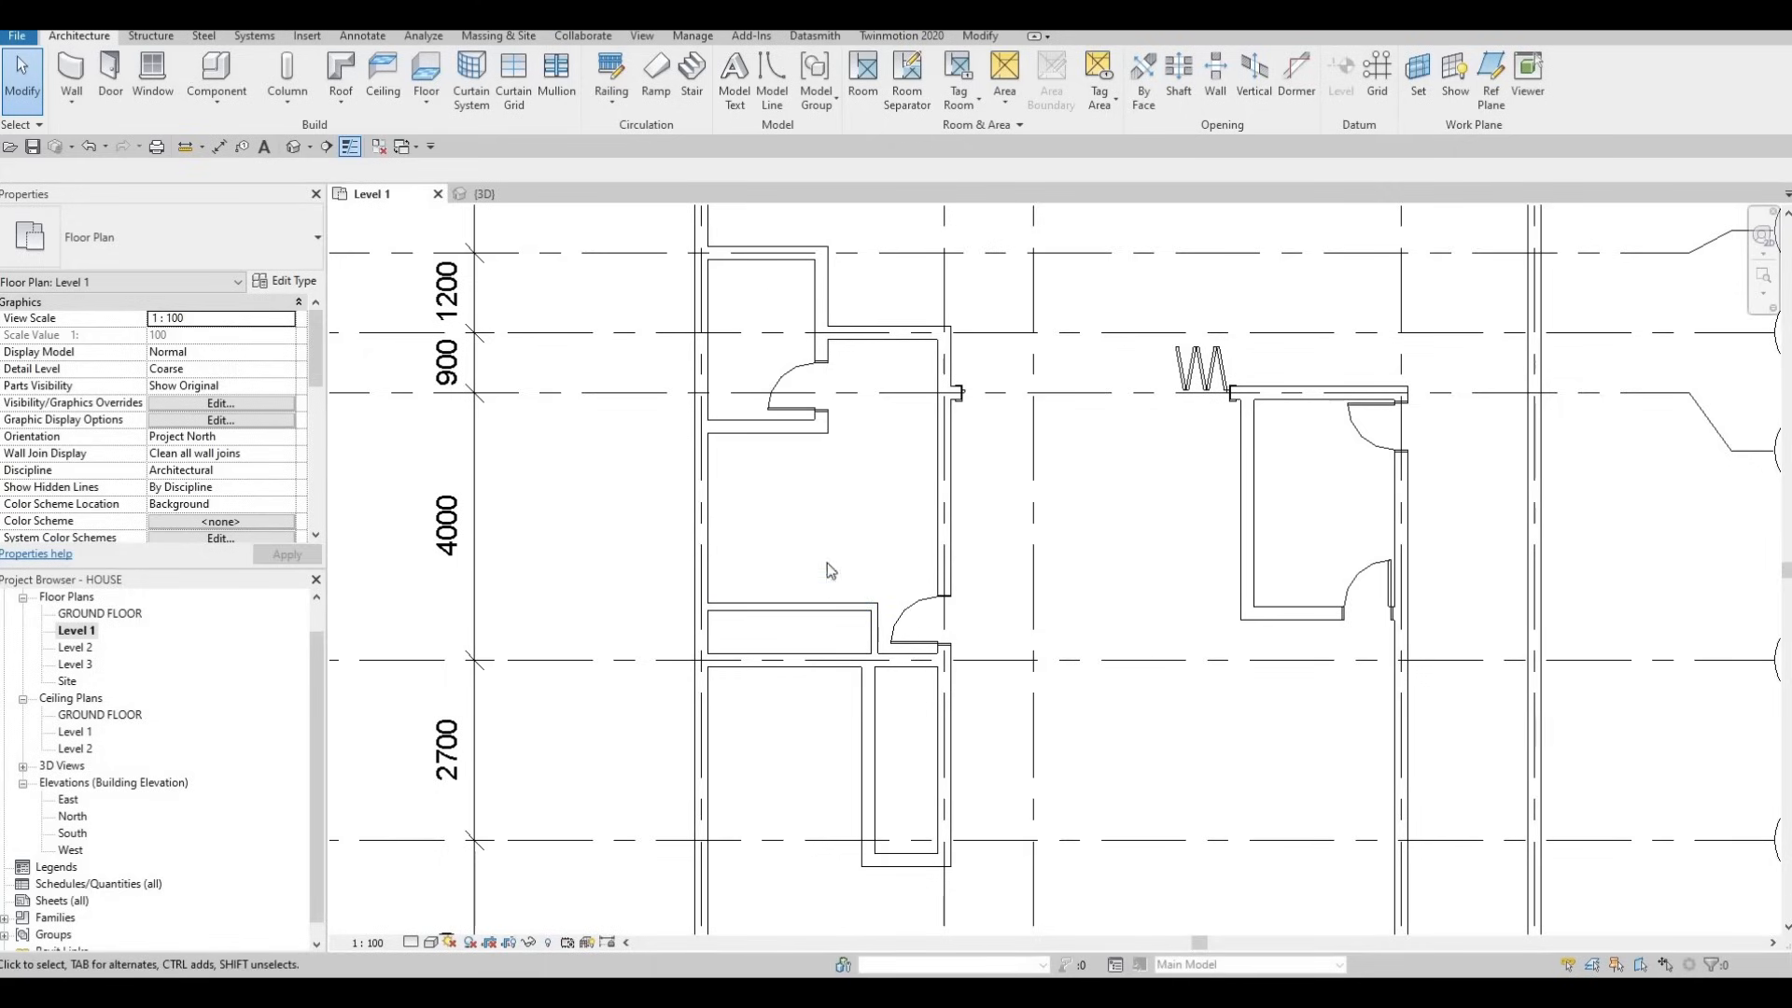
pyautogui.scroll(-2, 801, 587)
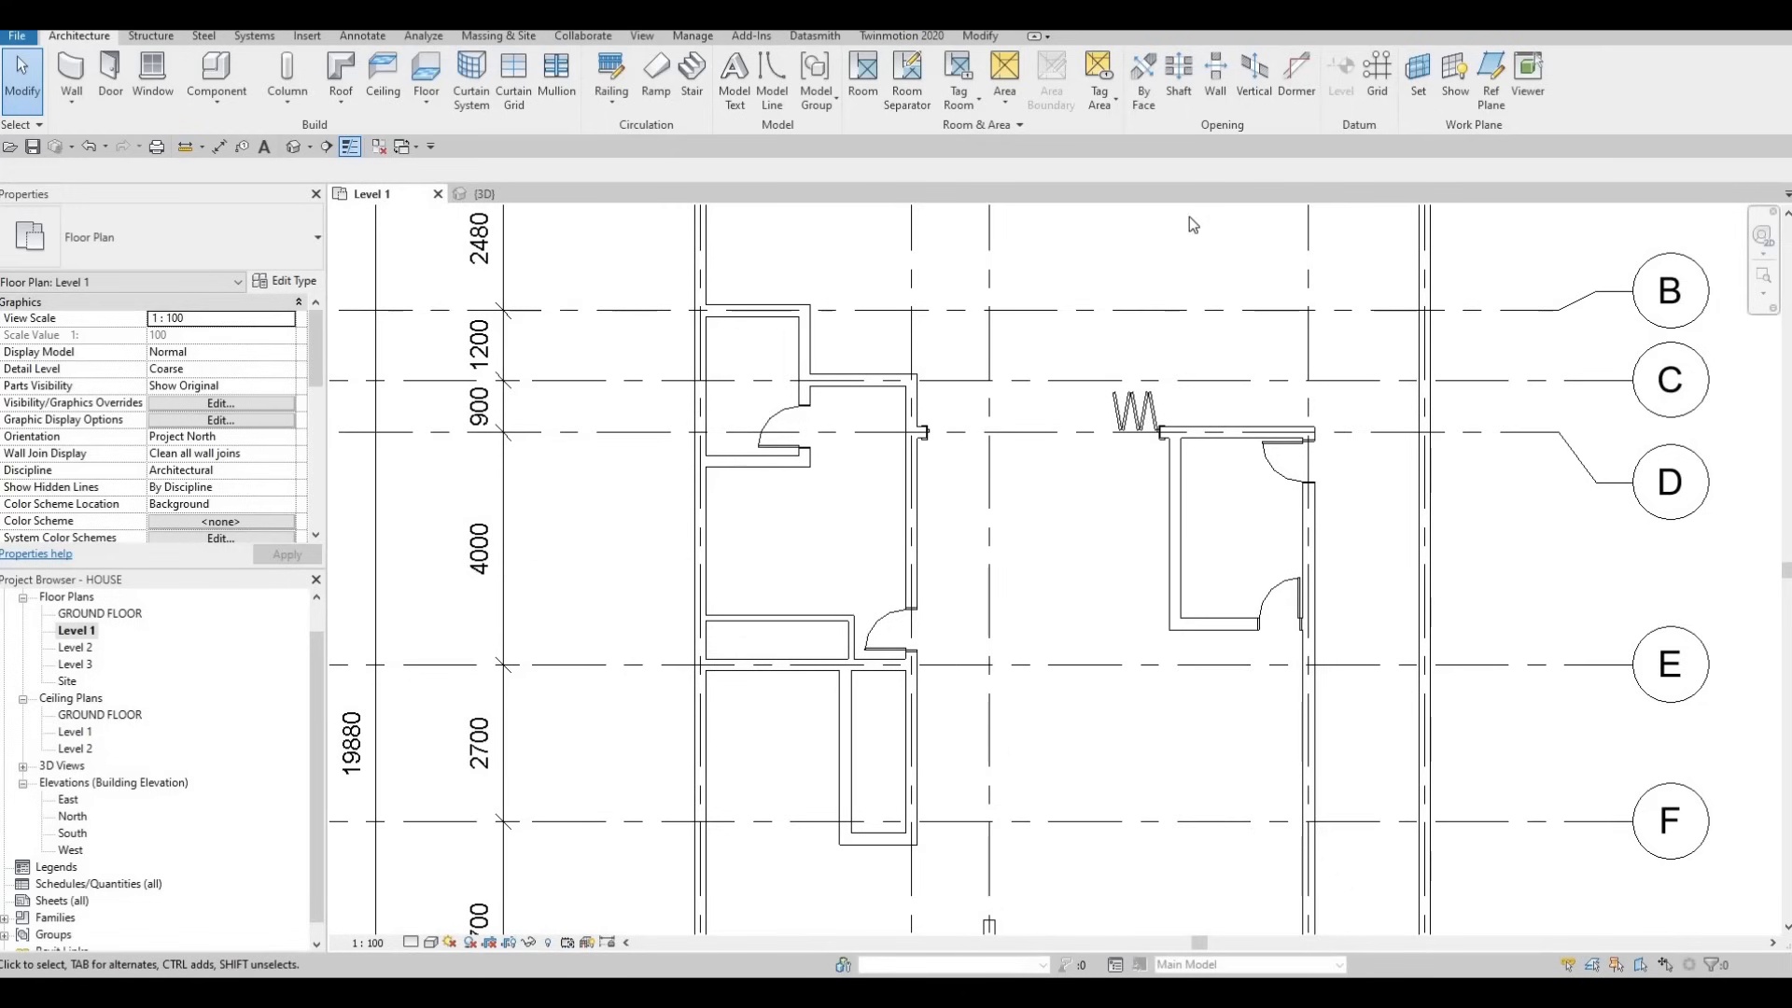
# Bring the BIFOLD CLOSET family in from Downloads and place the door in the closet's long wall, centred 1300 mm from each side.
pyautogui.moveTo(1791, 158); pyautogui.dragTo(1246, 160)
pyautogui.moveTo(1143, 403); pyautogui.dragTo(681, 504)
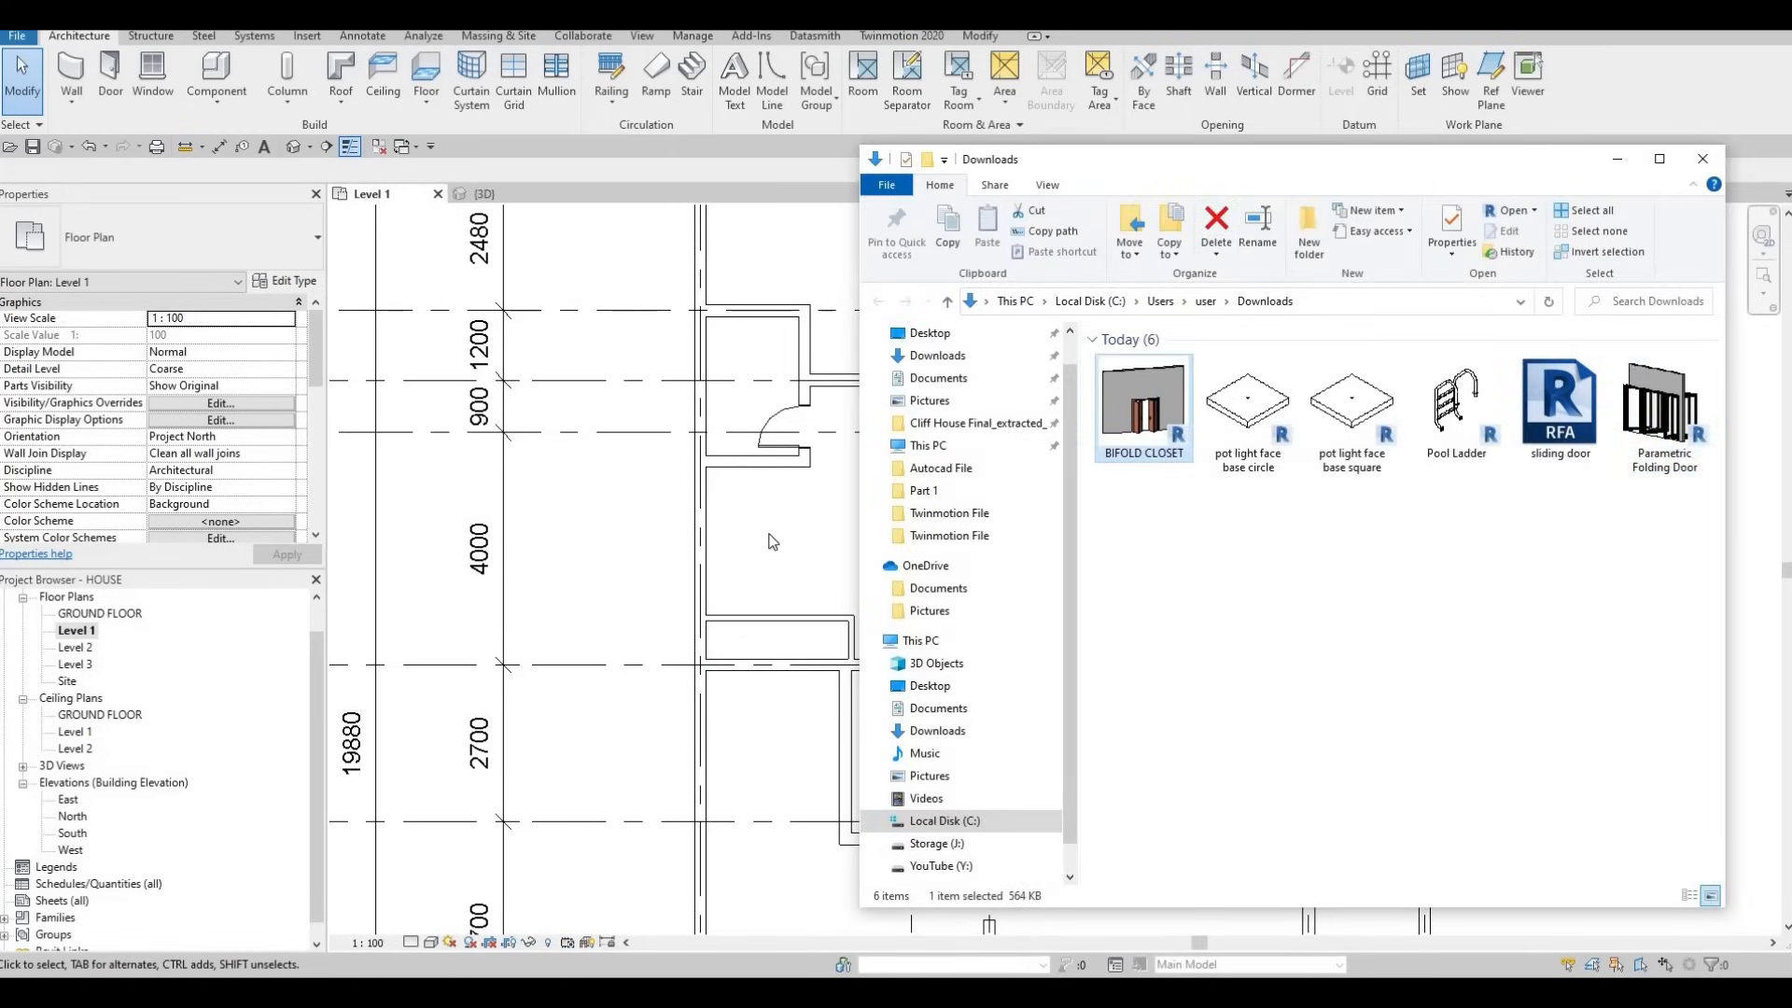
pyautogui.click(774, 616)
pyautogui.scroll(2, 761, 635)
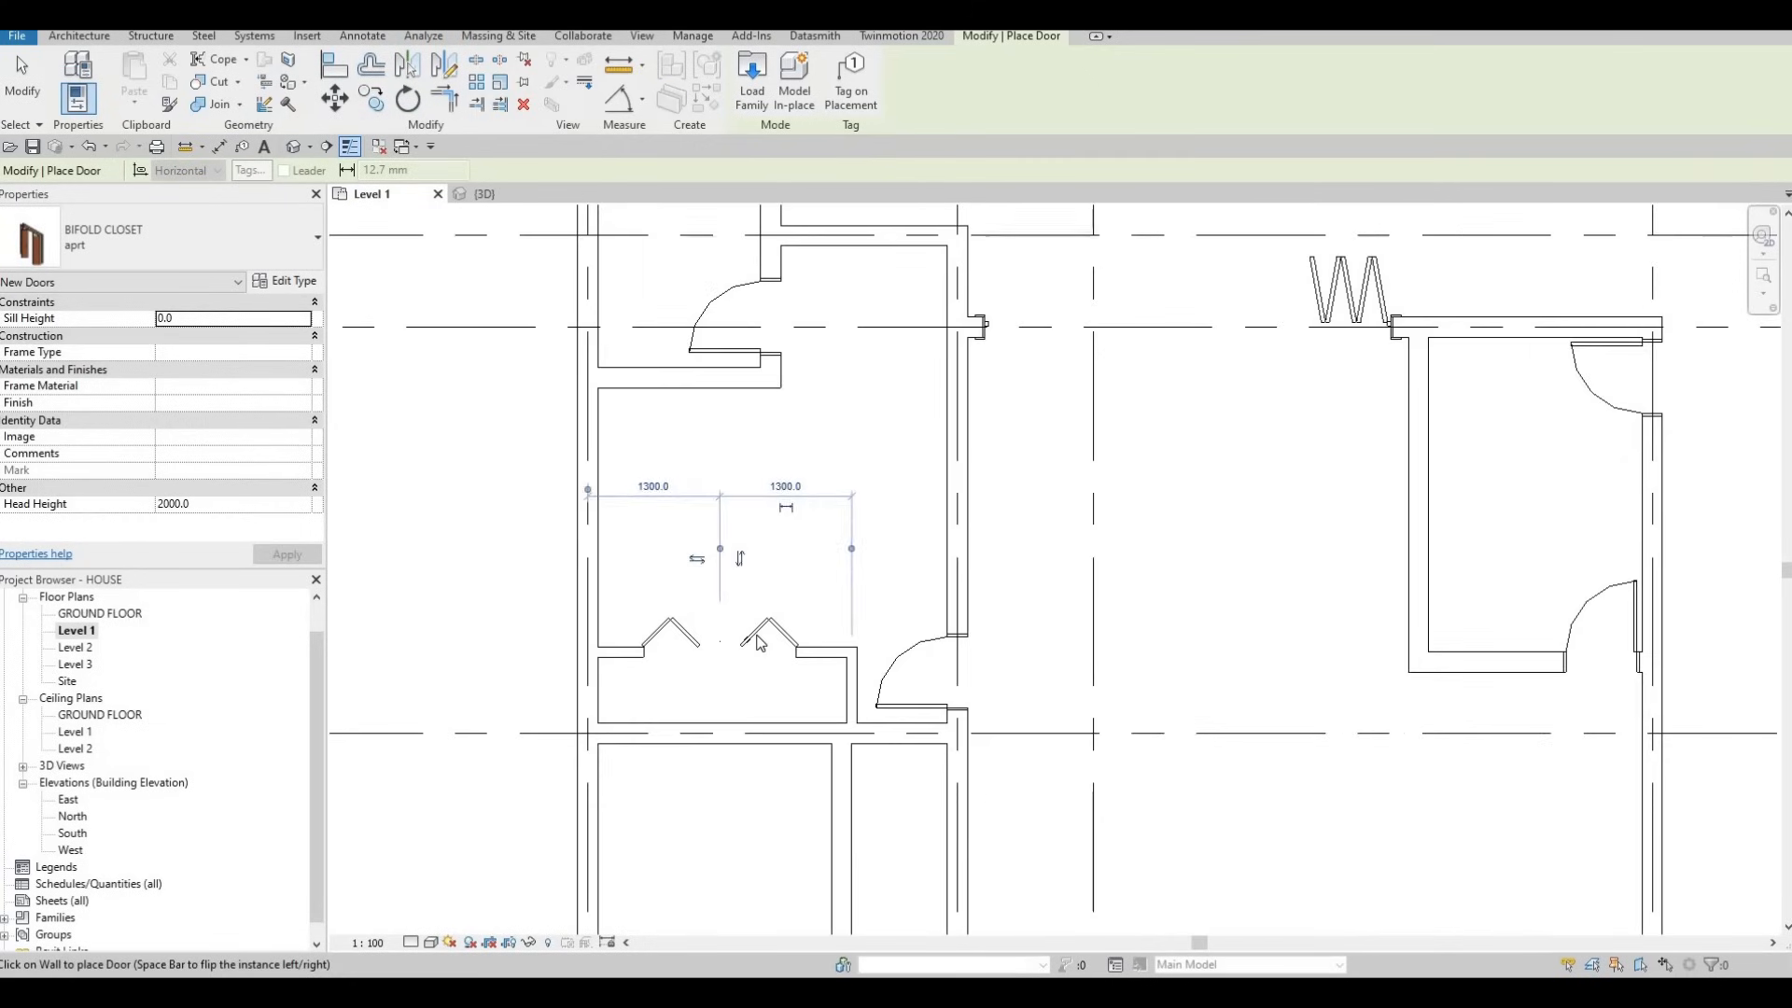
pyautogui.press('Escape')
pyautogui.press('Escape')
# Duplicate the closet bifold door's type as aprt 2 and set its width to 2000 mm.
pyautogui.click(761, 642)
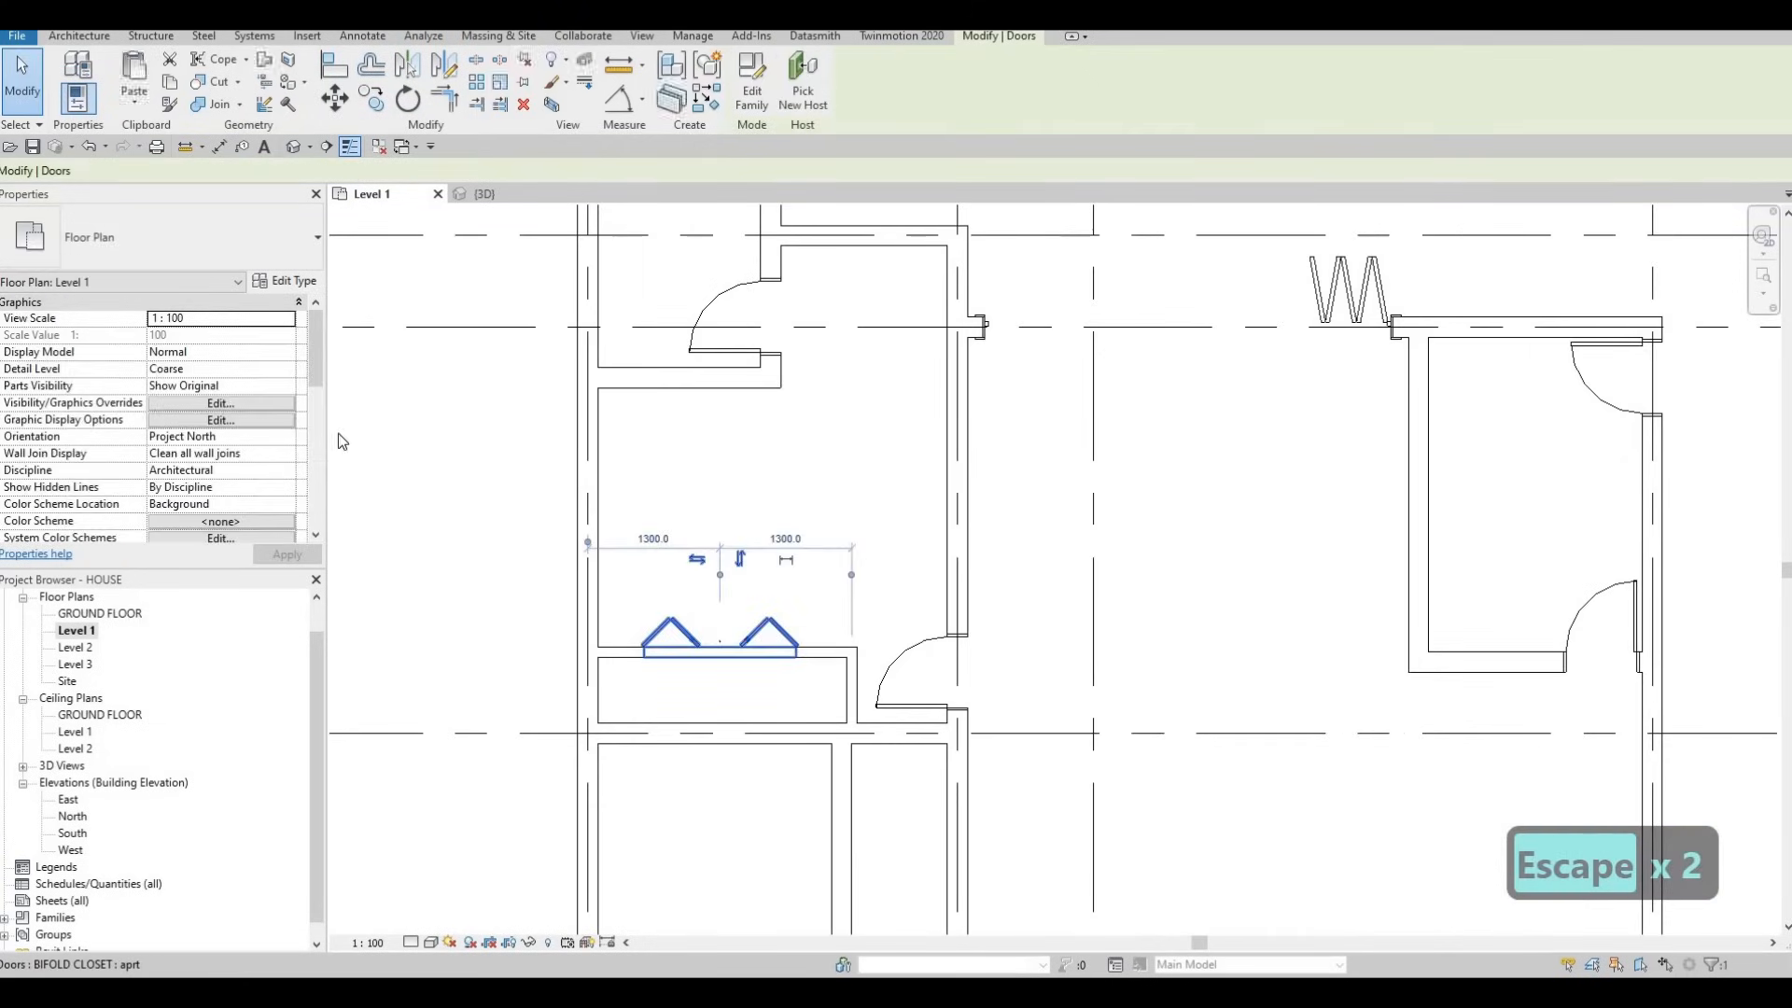
pyautogui.click(284, 281)
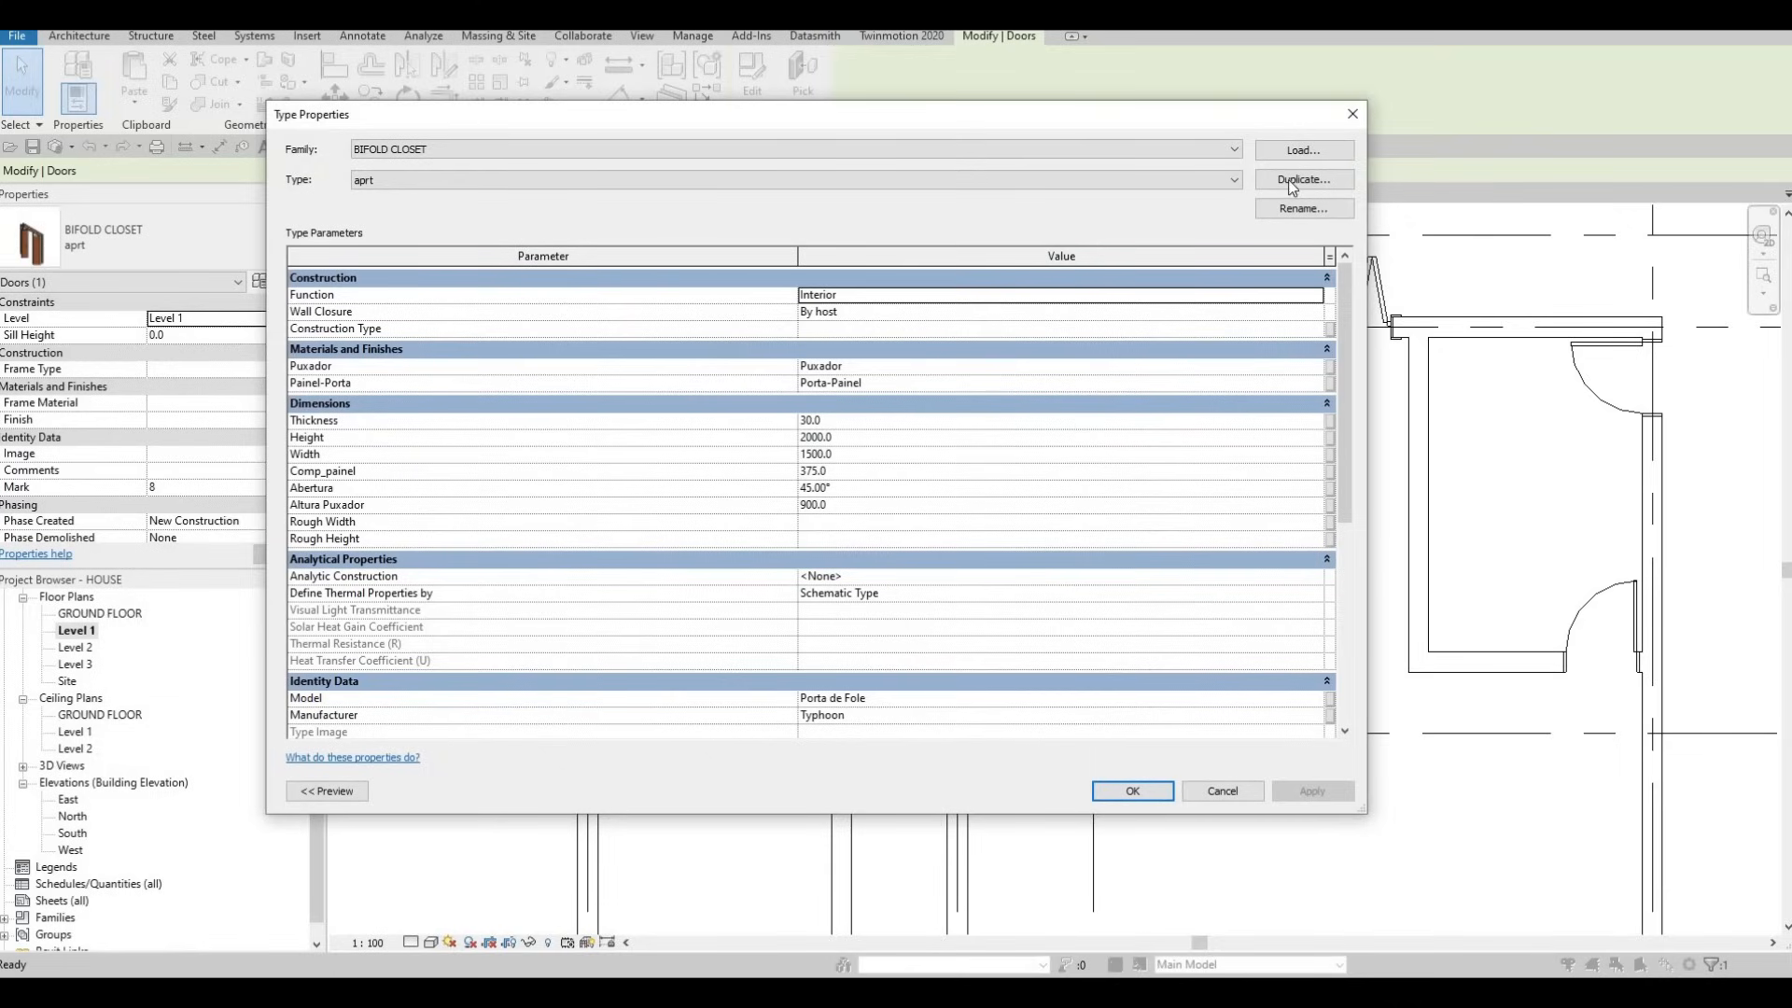
pyautogui.click(1303, 179)
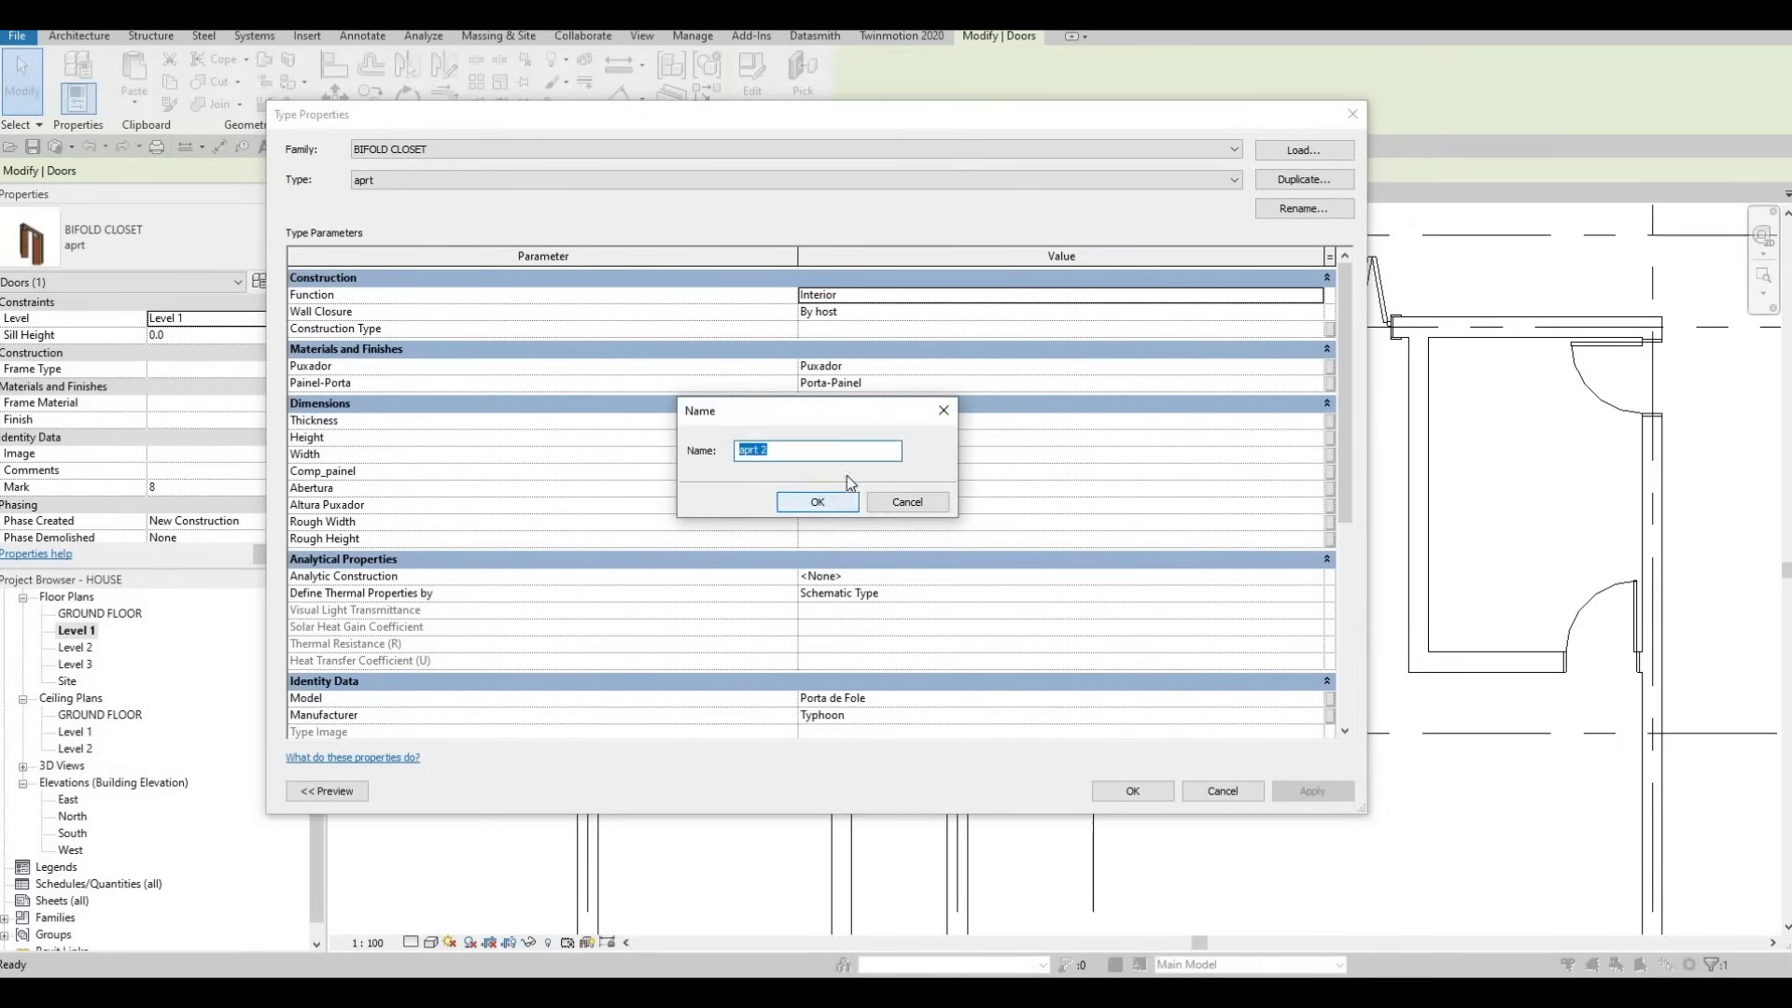
pyautogui.click(808, 507)
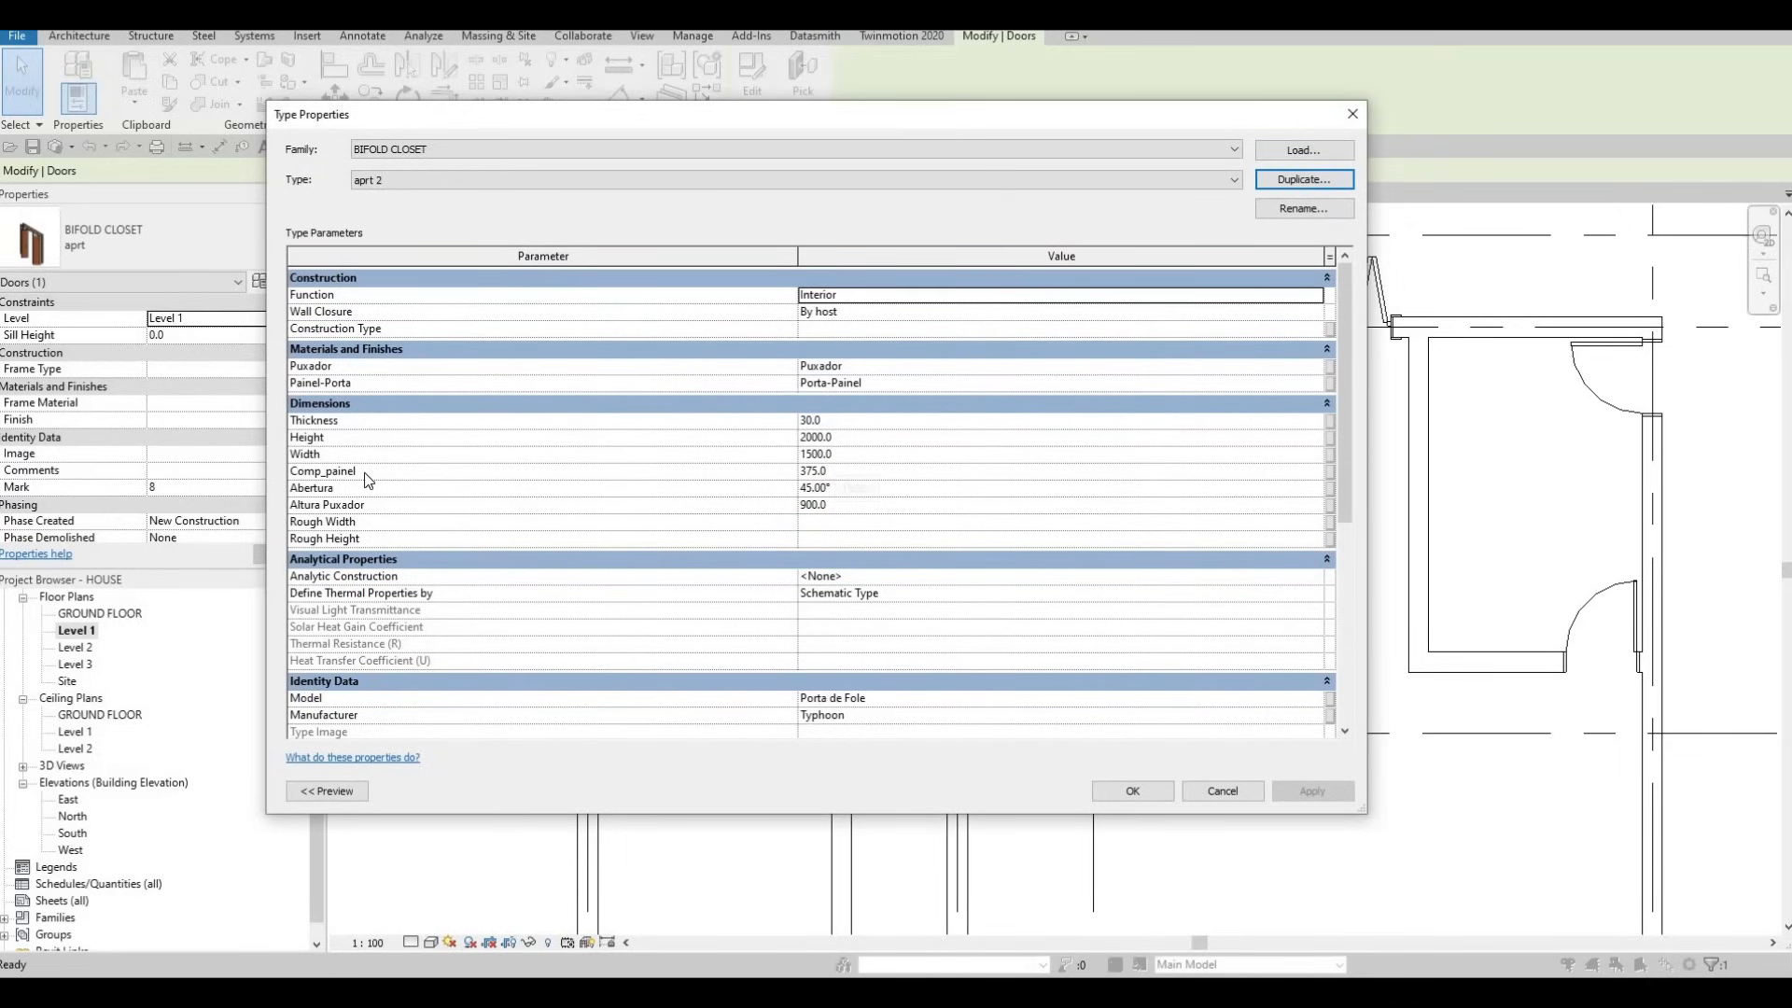
pyautogui.click(856, 457)
pyautogui.write('200')
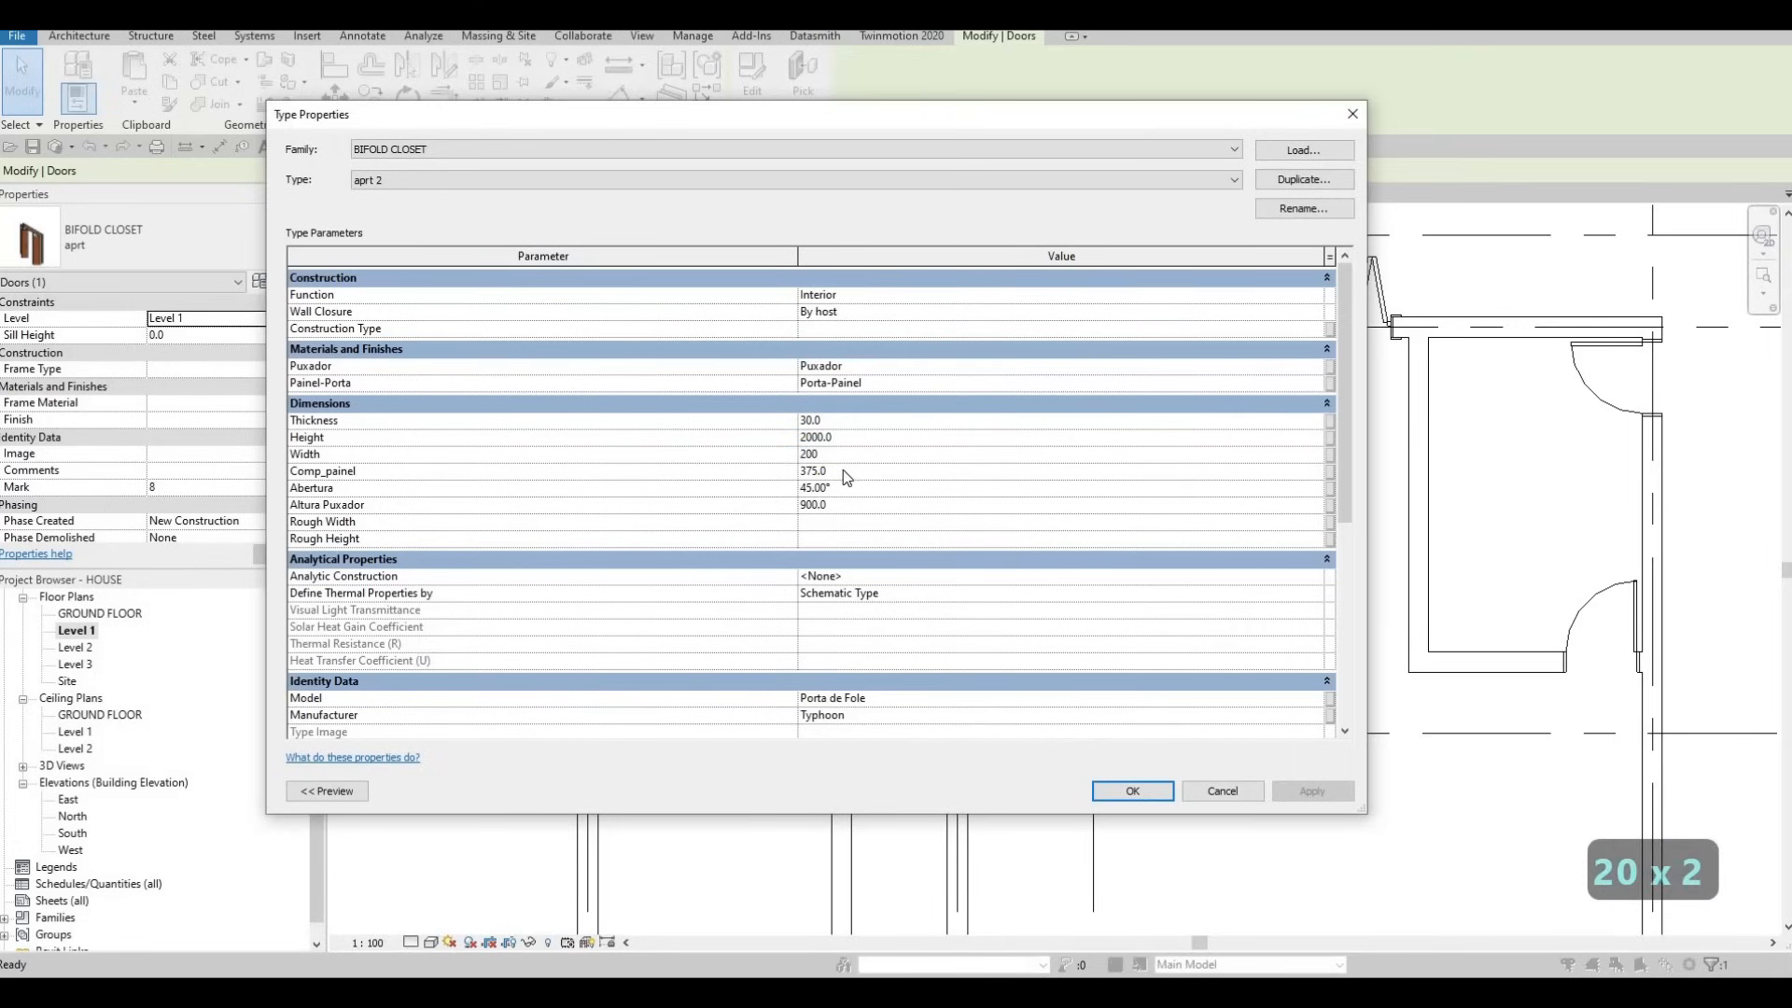
pyautogui.write('0')
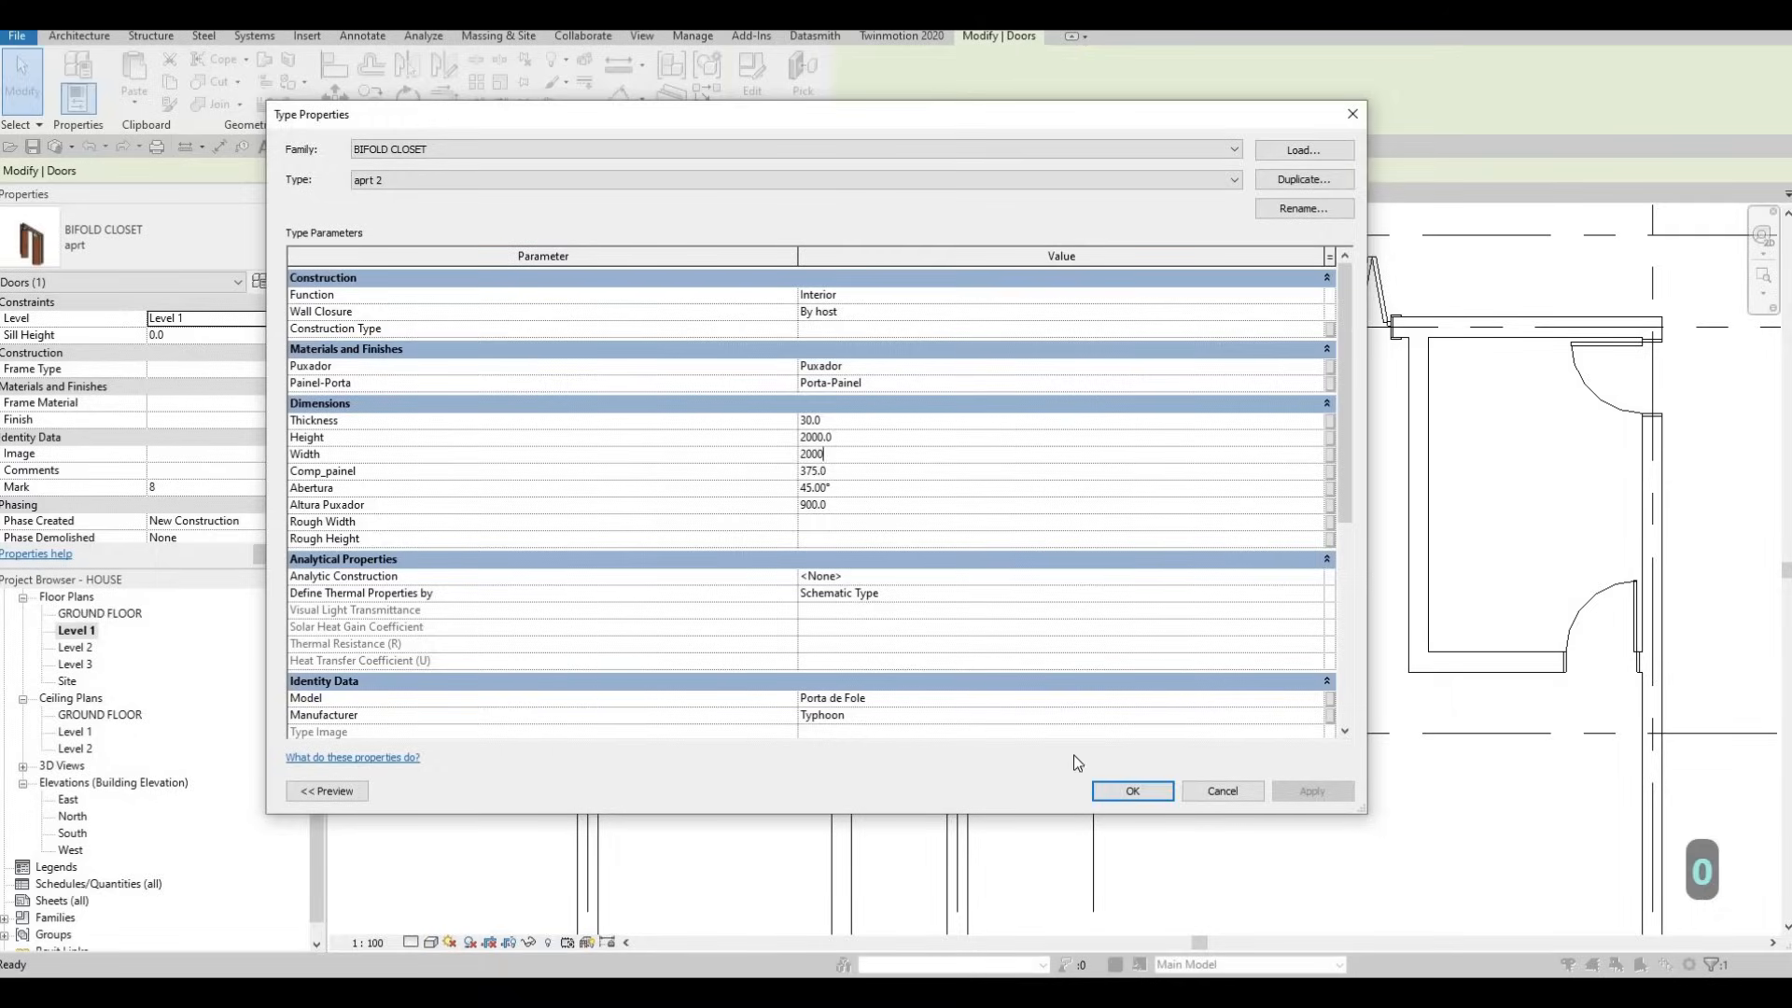
pyautogui.click(1132, 791)
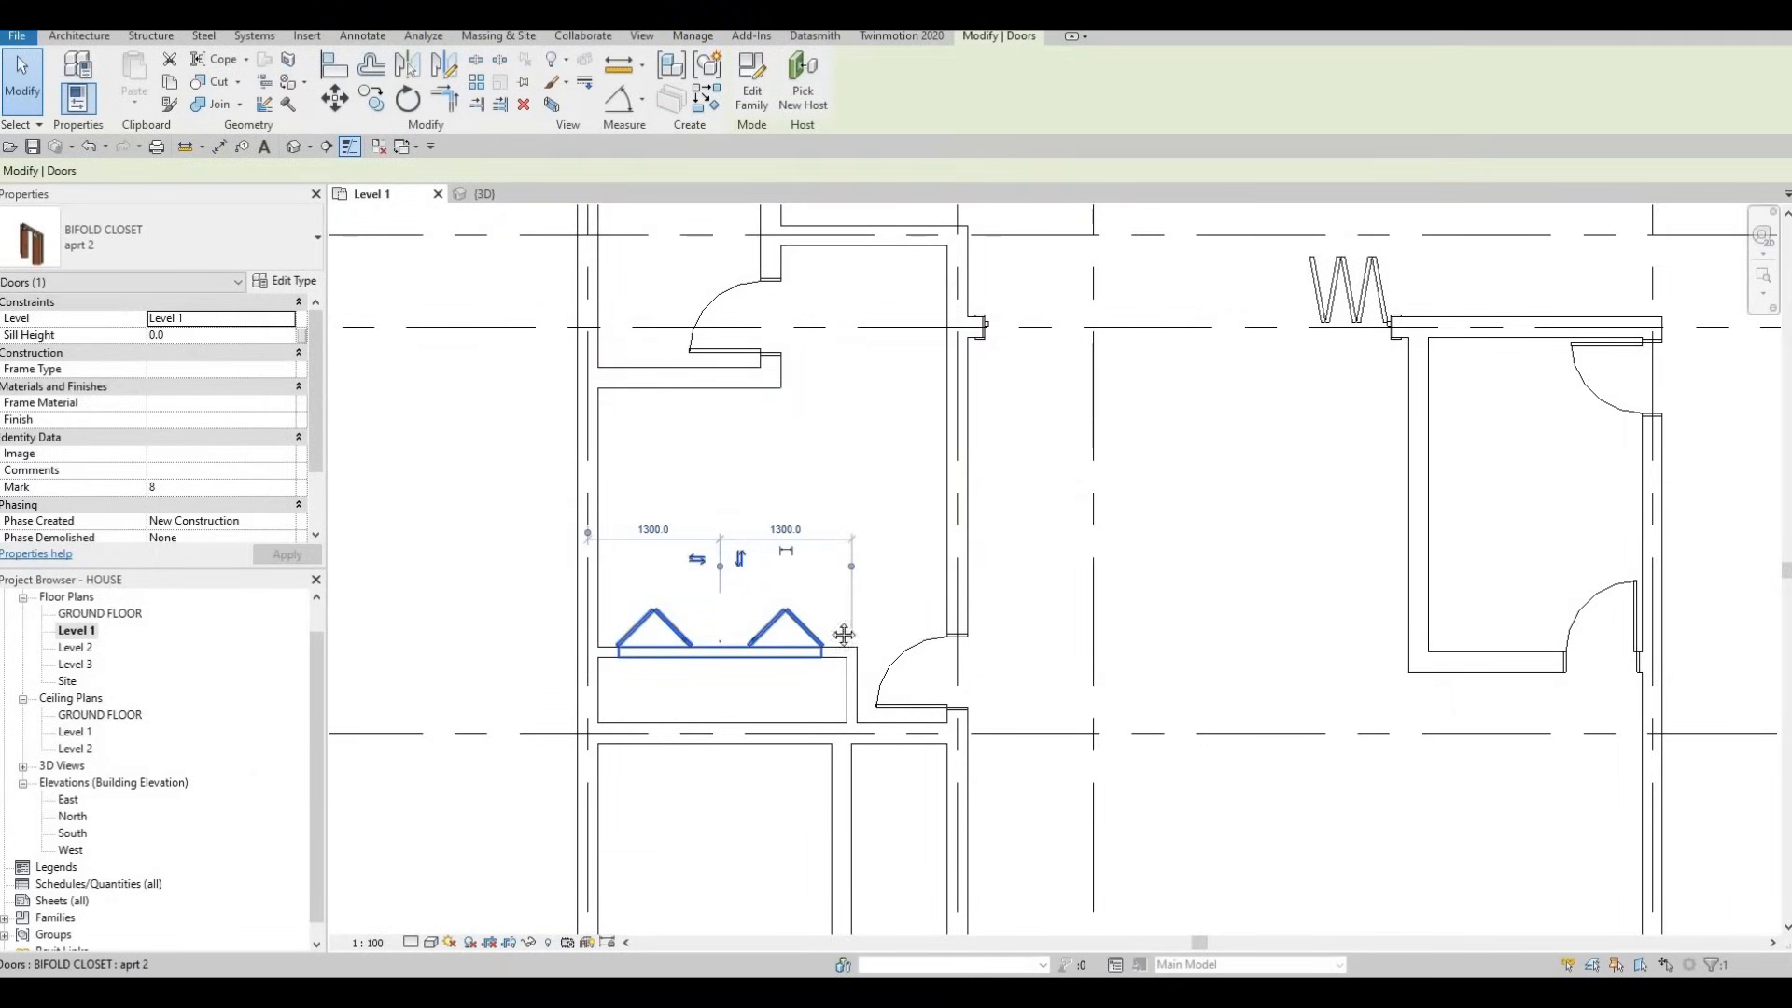
pyautogui.scroll(2, 844, 635)
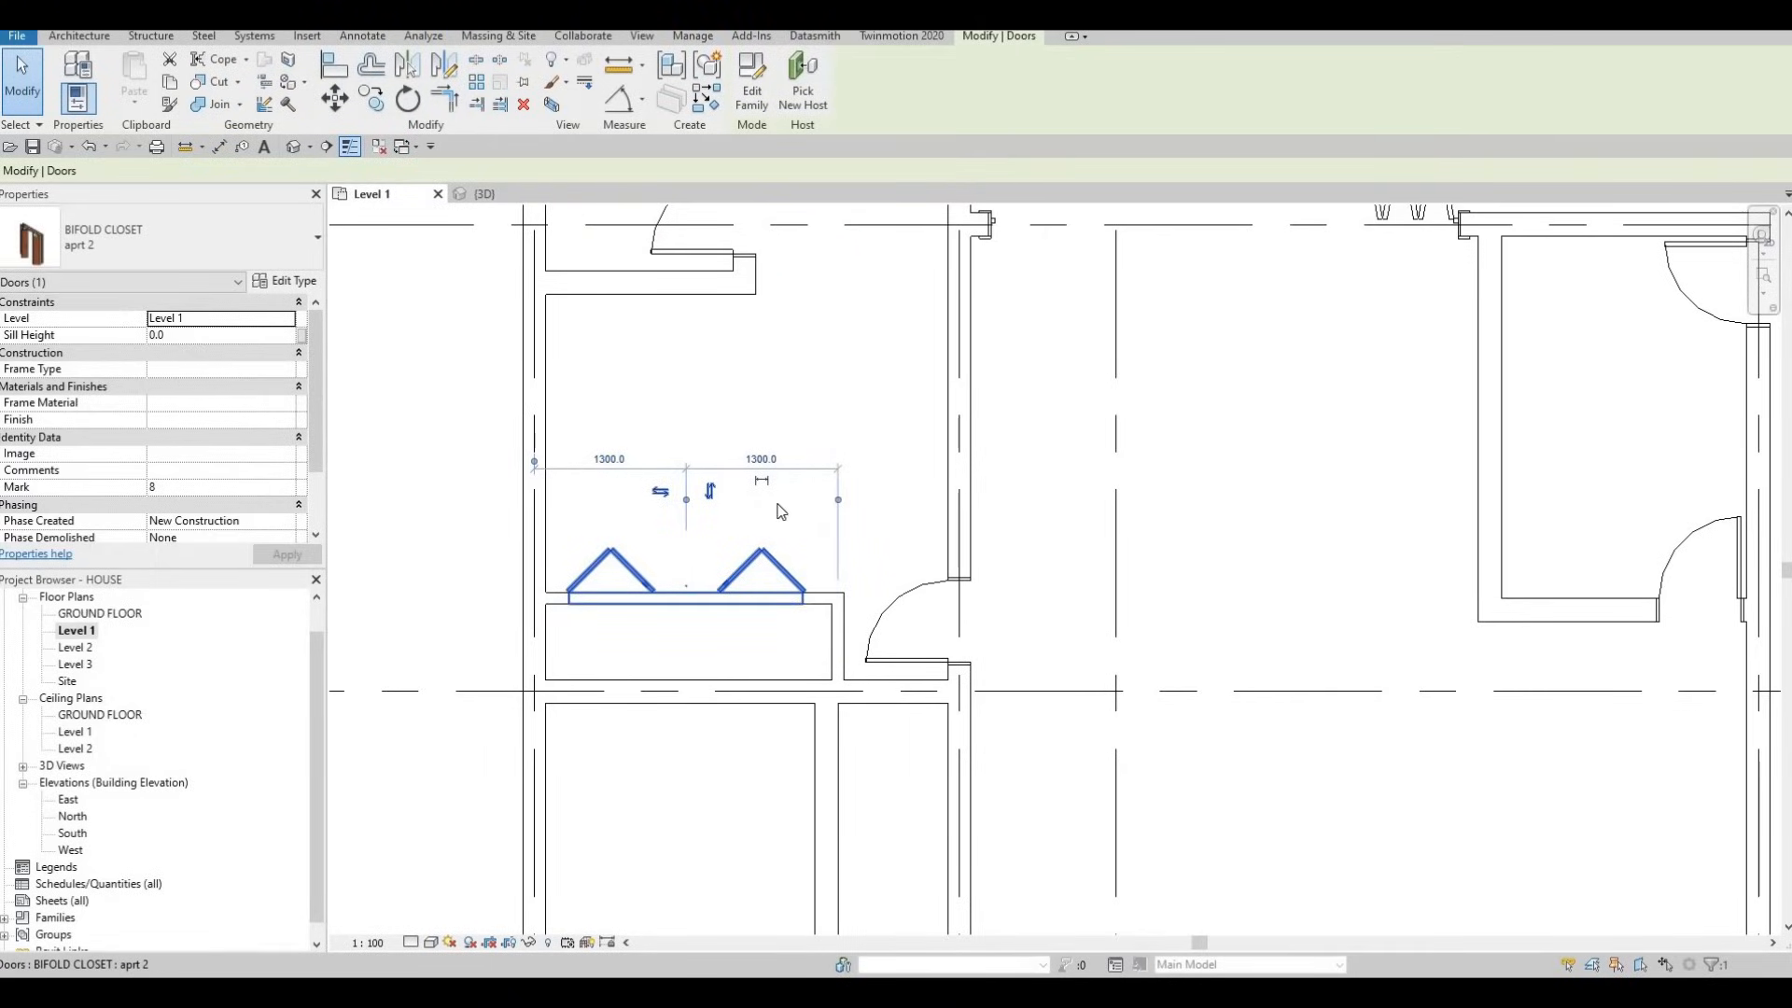
pyautogui.press('Escape')
# Draw a horizontal detail line in the <Demolished> line style across the closet interior.
pyautogui.scroll(-3, 784, 546)
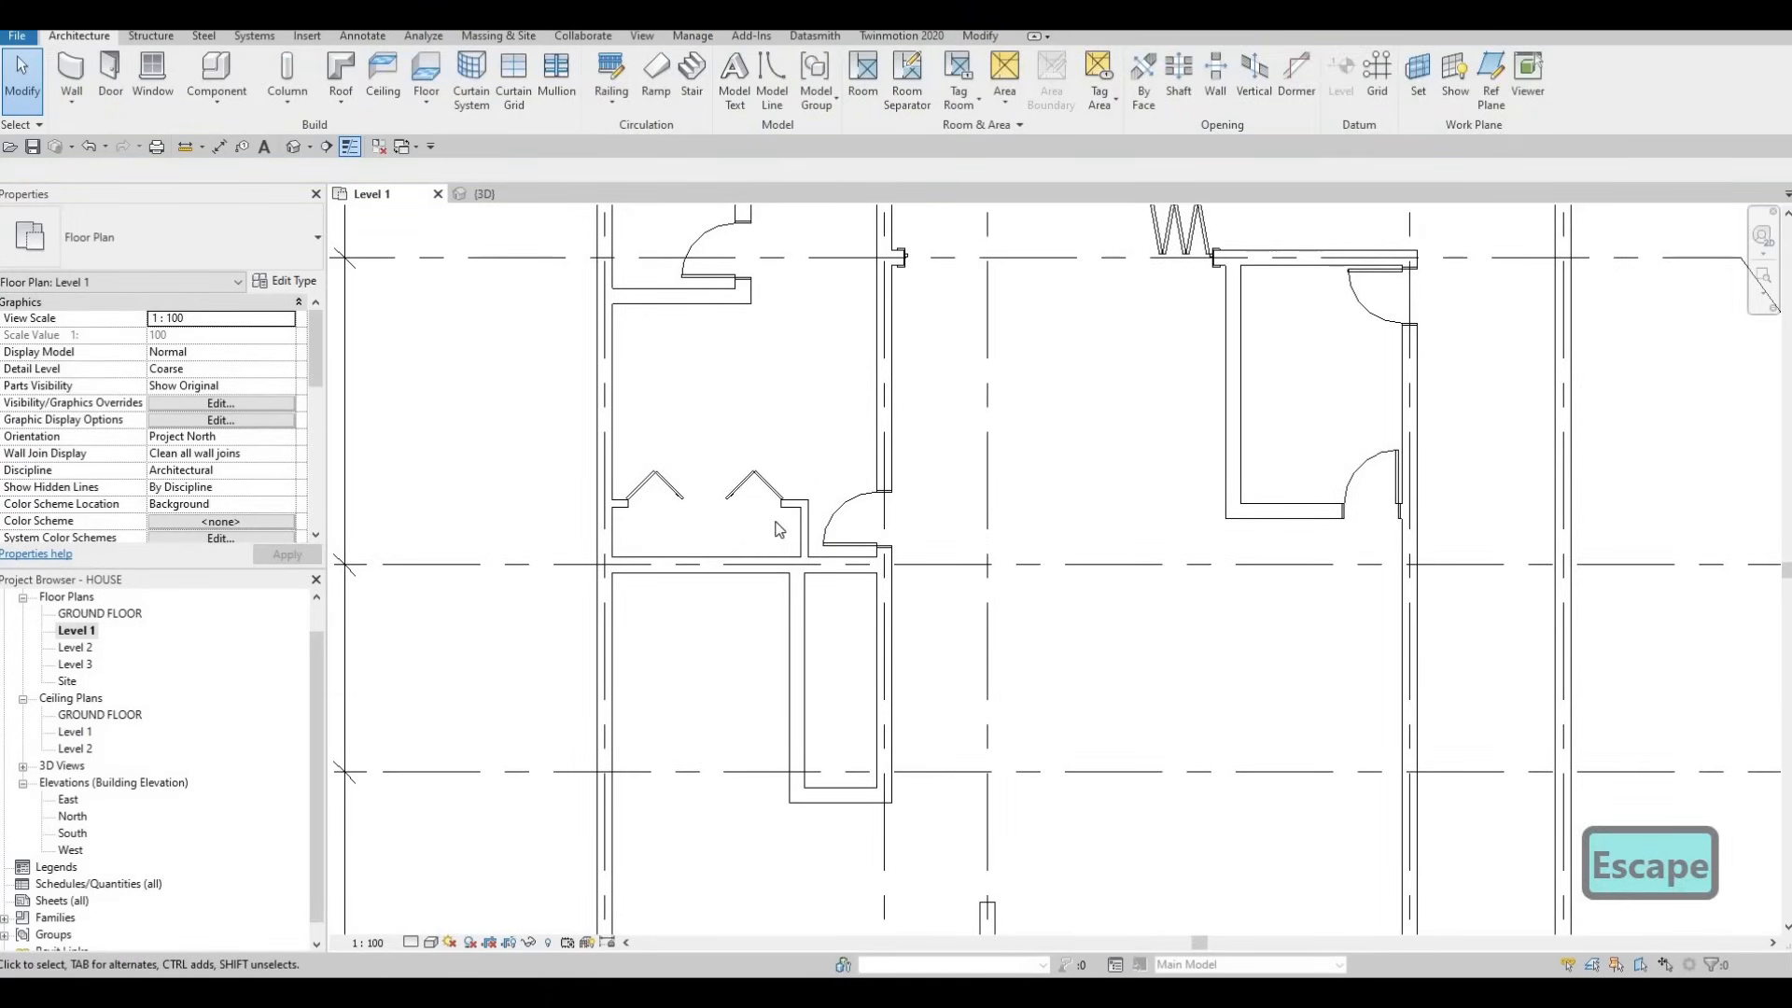
pyautogui.scroll(3, 779, 529)
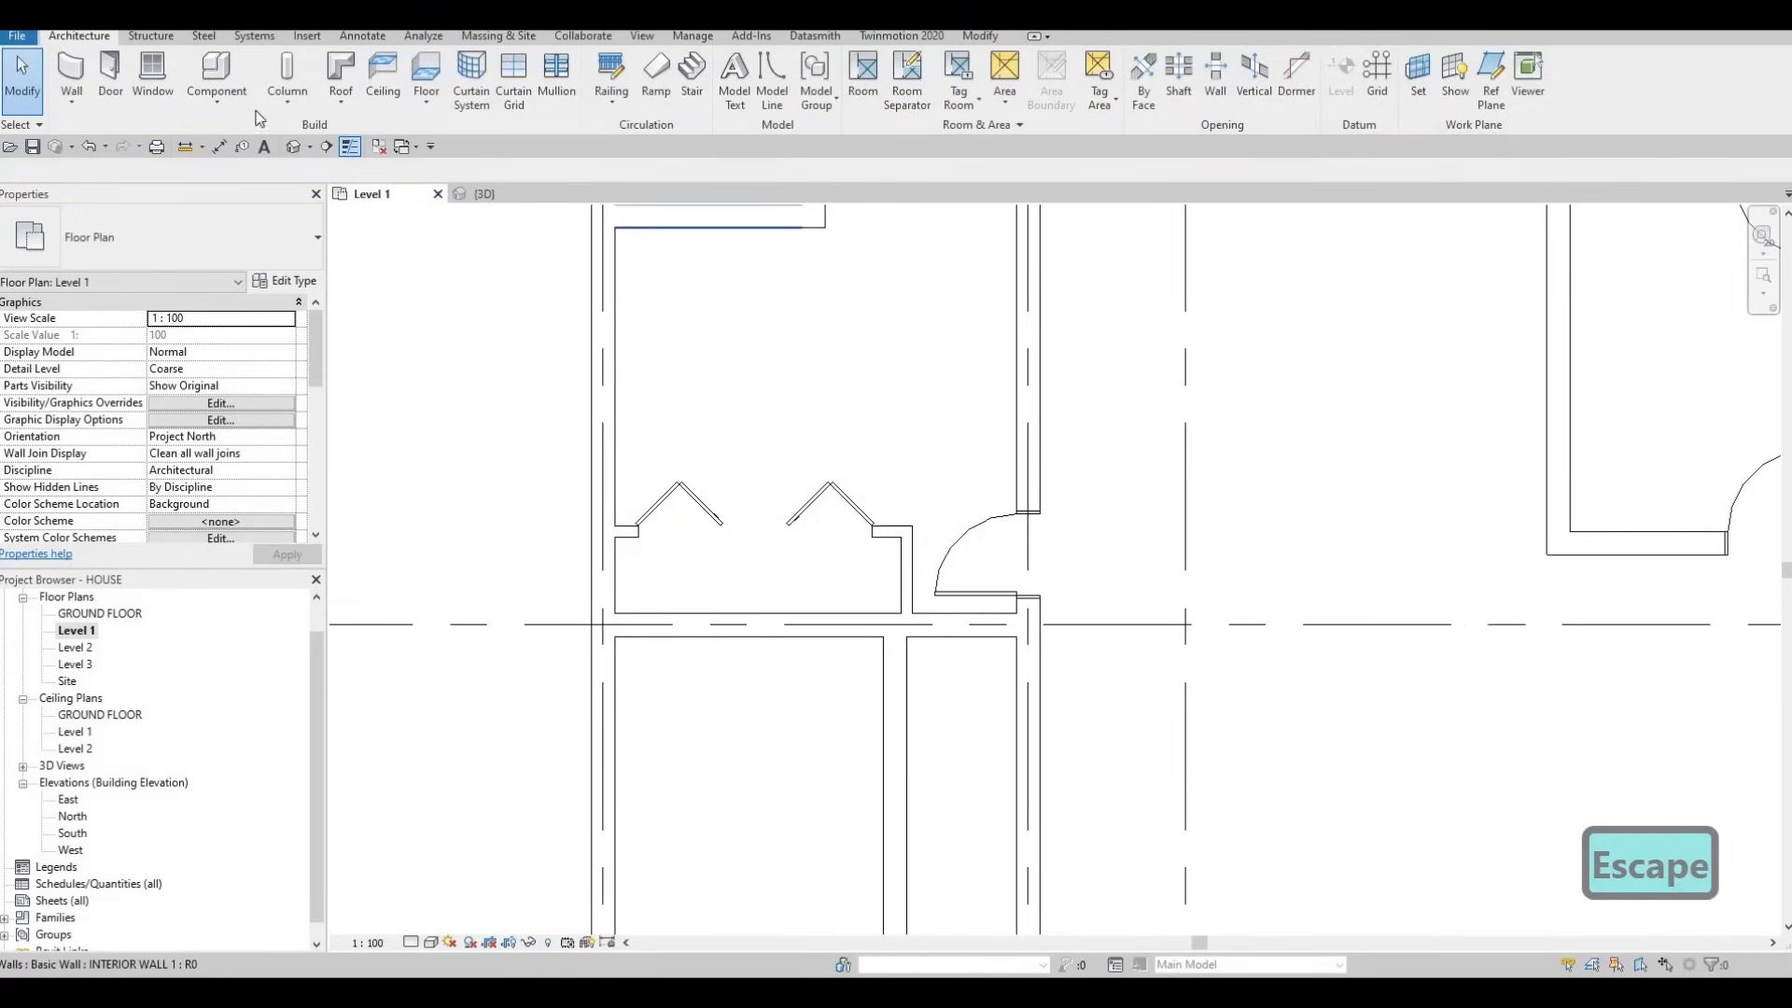
pyautogui.click(363, 36)
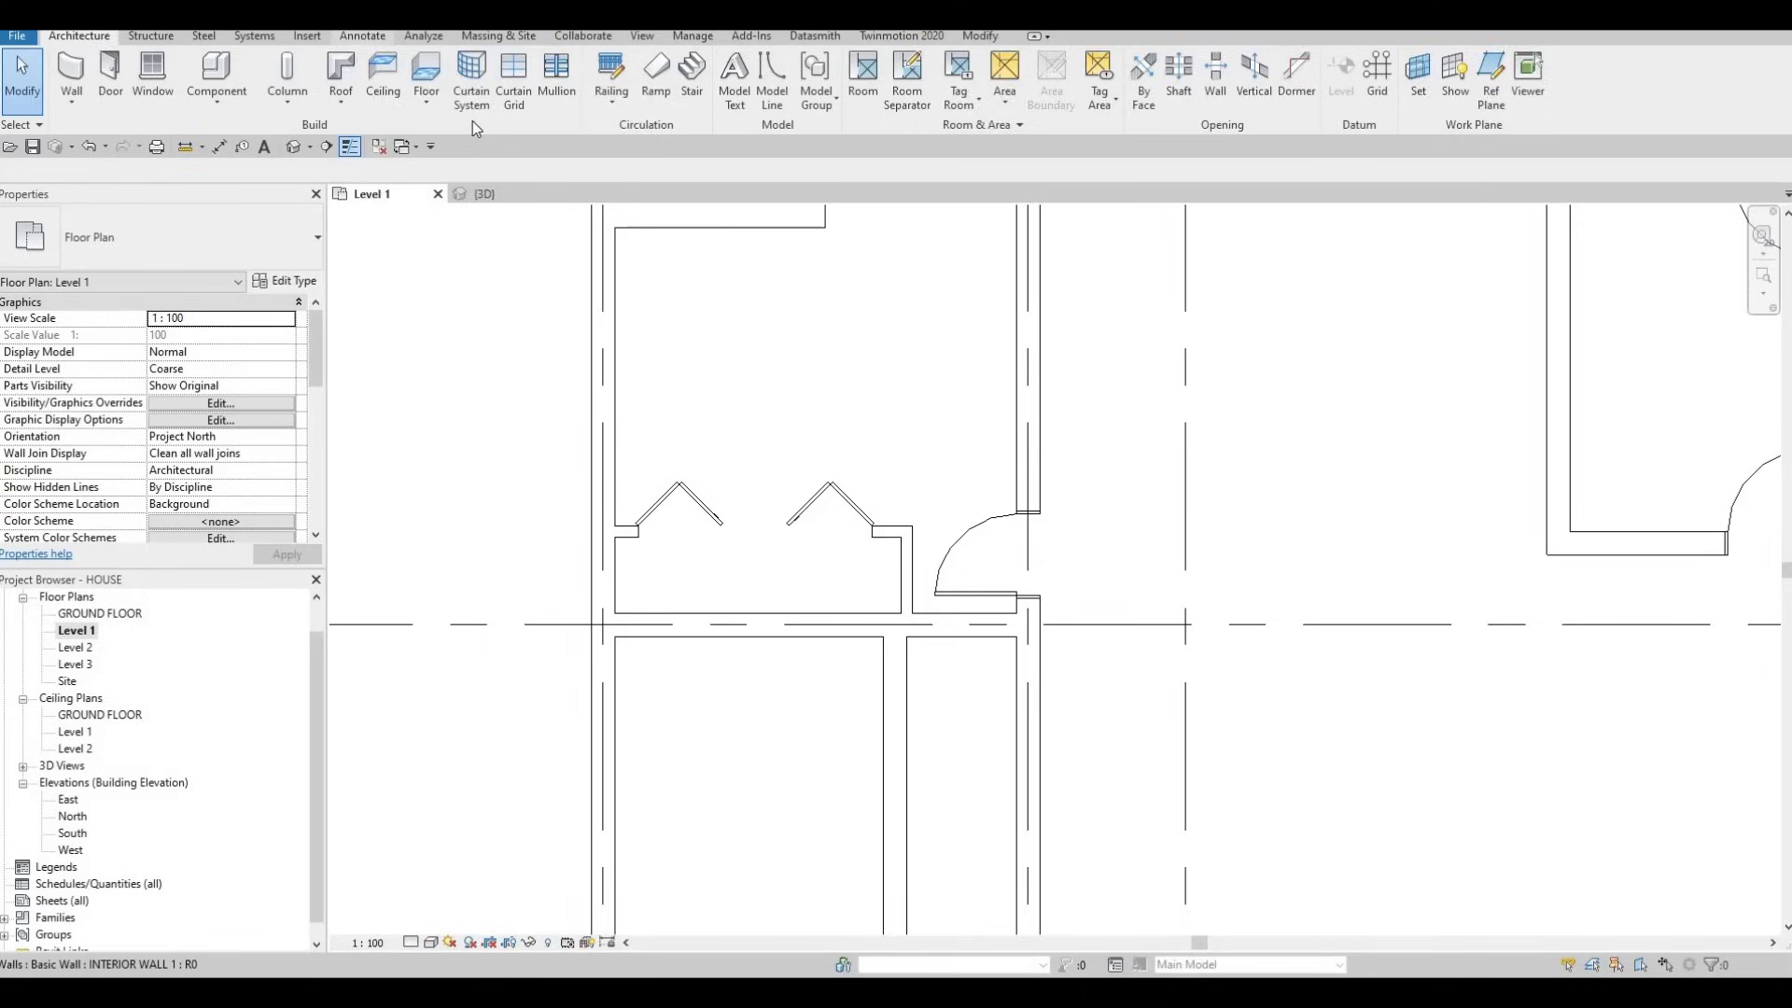
pyautogui.click(475, 98)
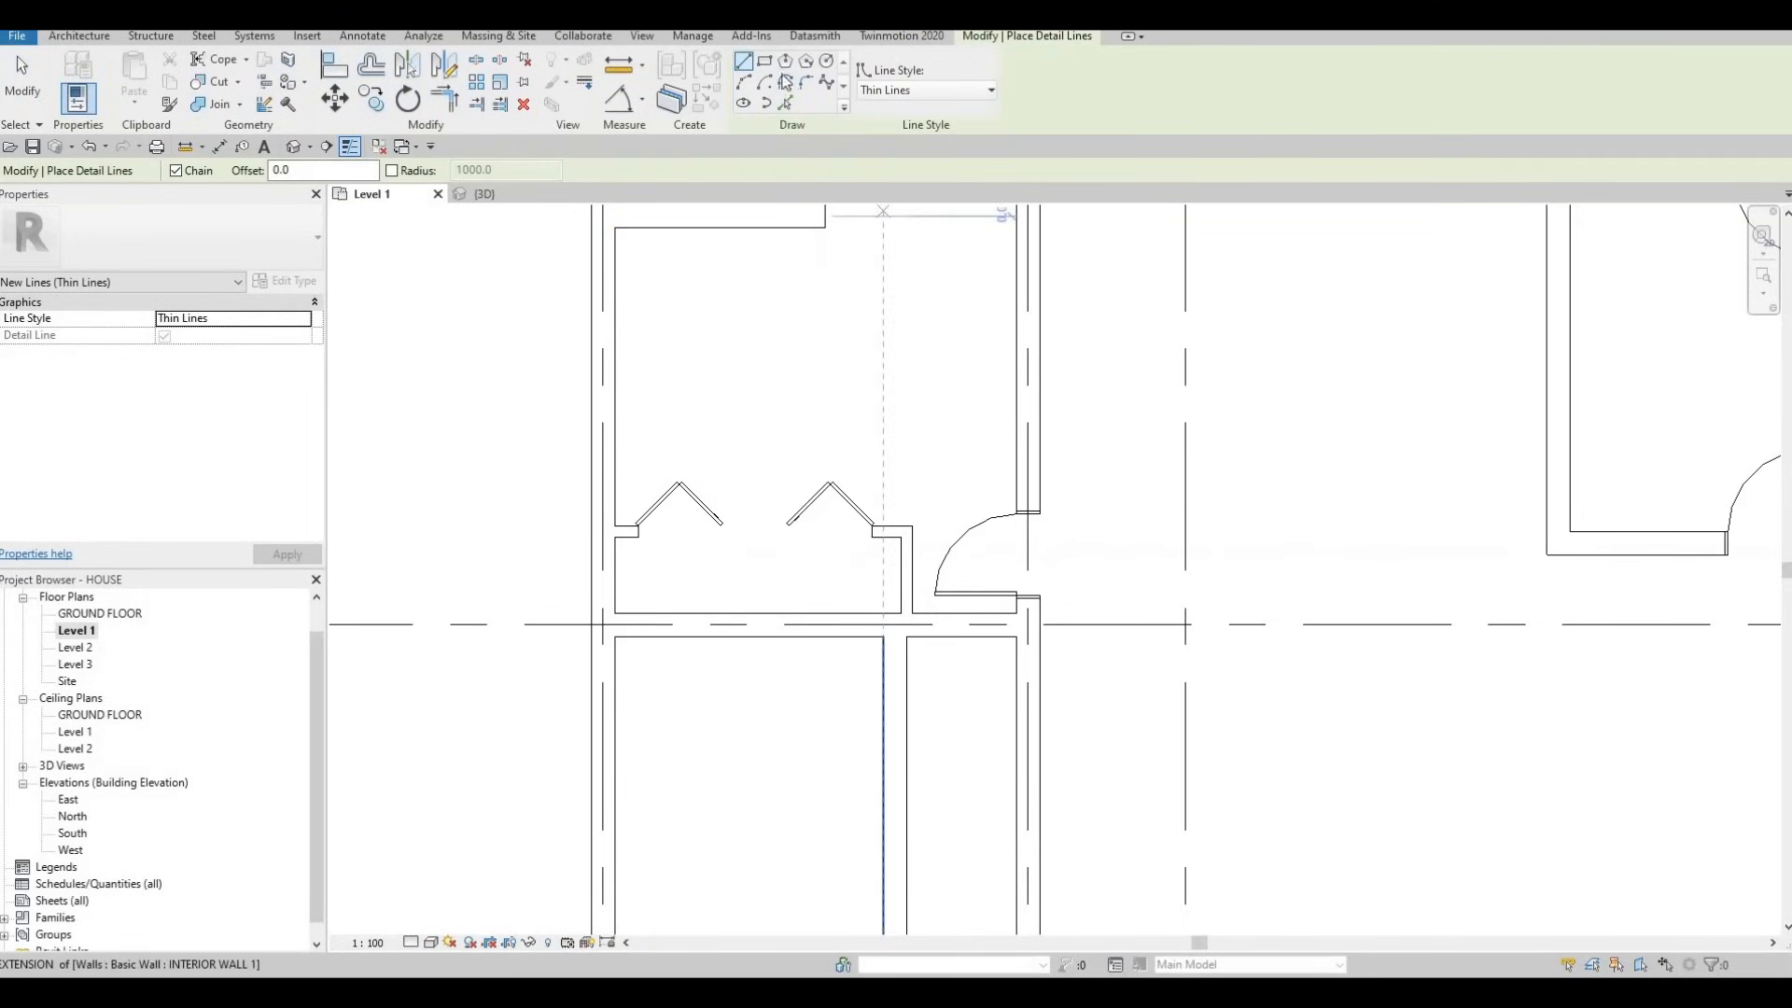
pyautogui.click(924, 89)
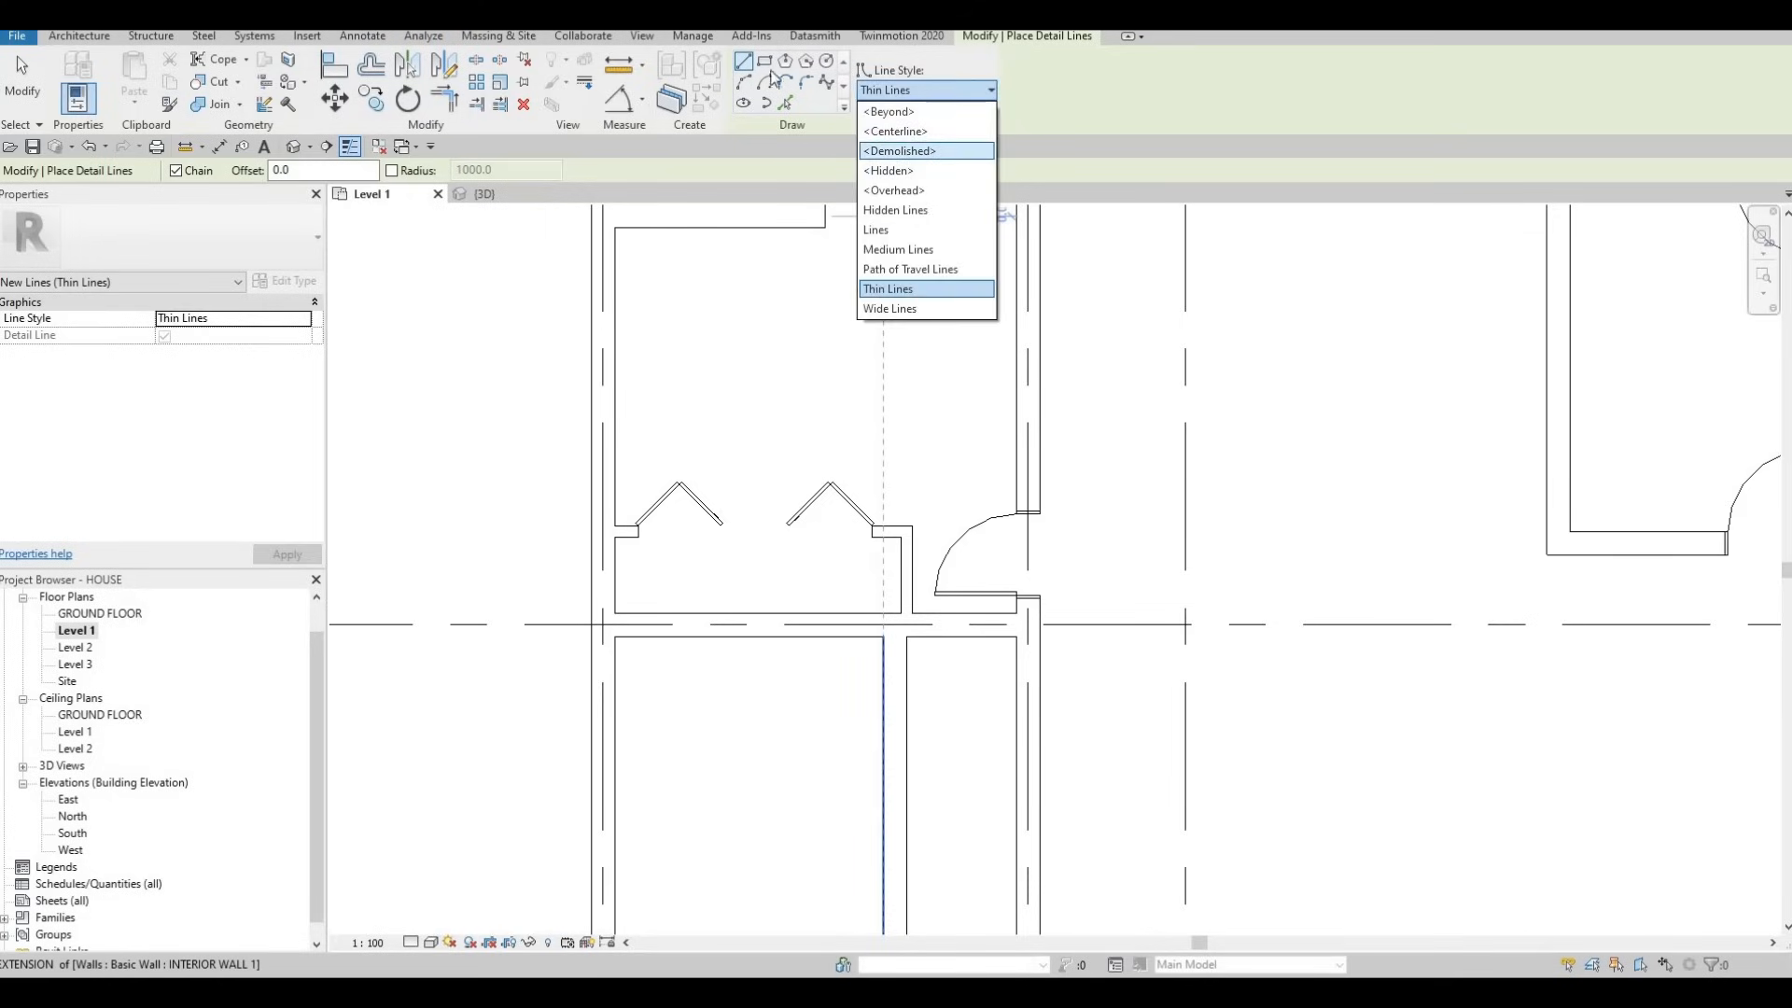
pyautogui.click(910, 147)
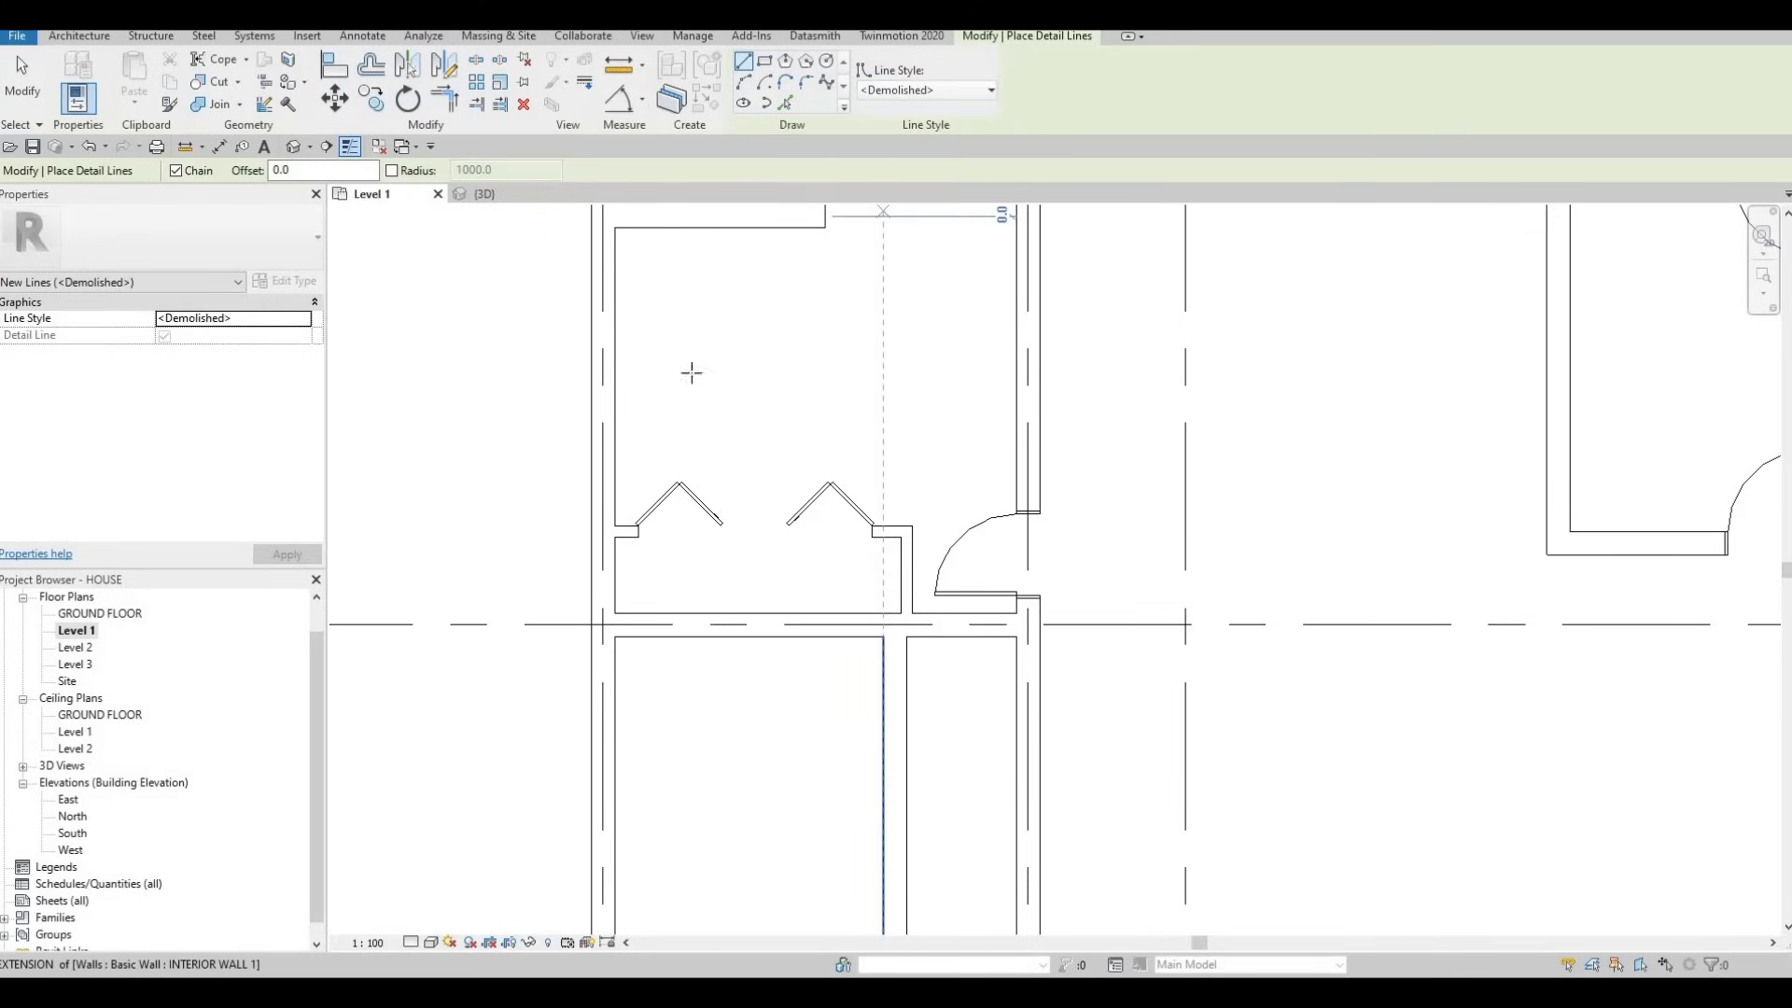
pyautogui.click(615, 572)
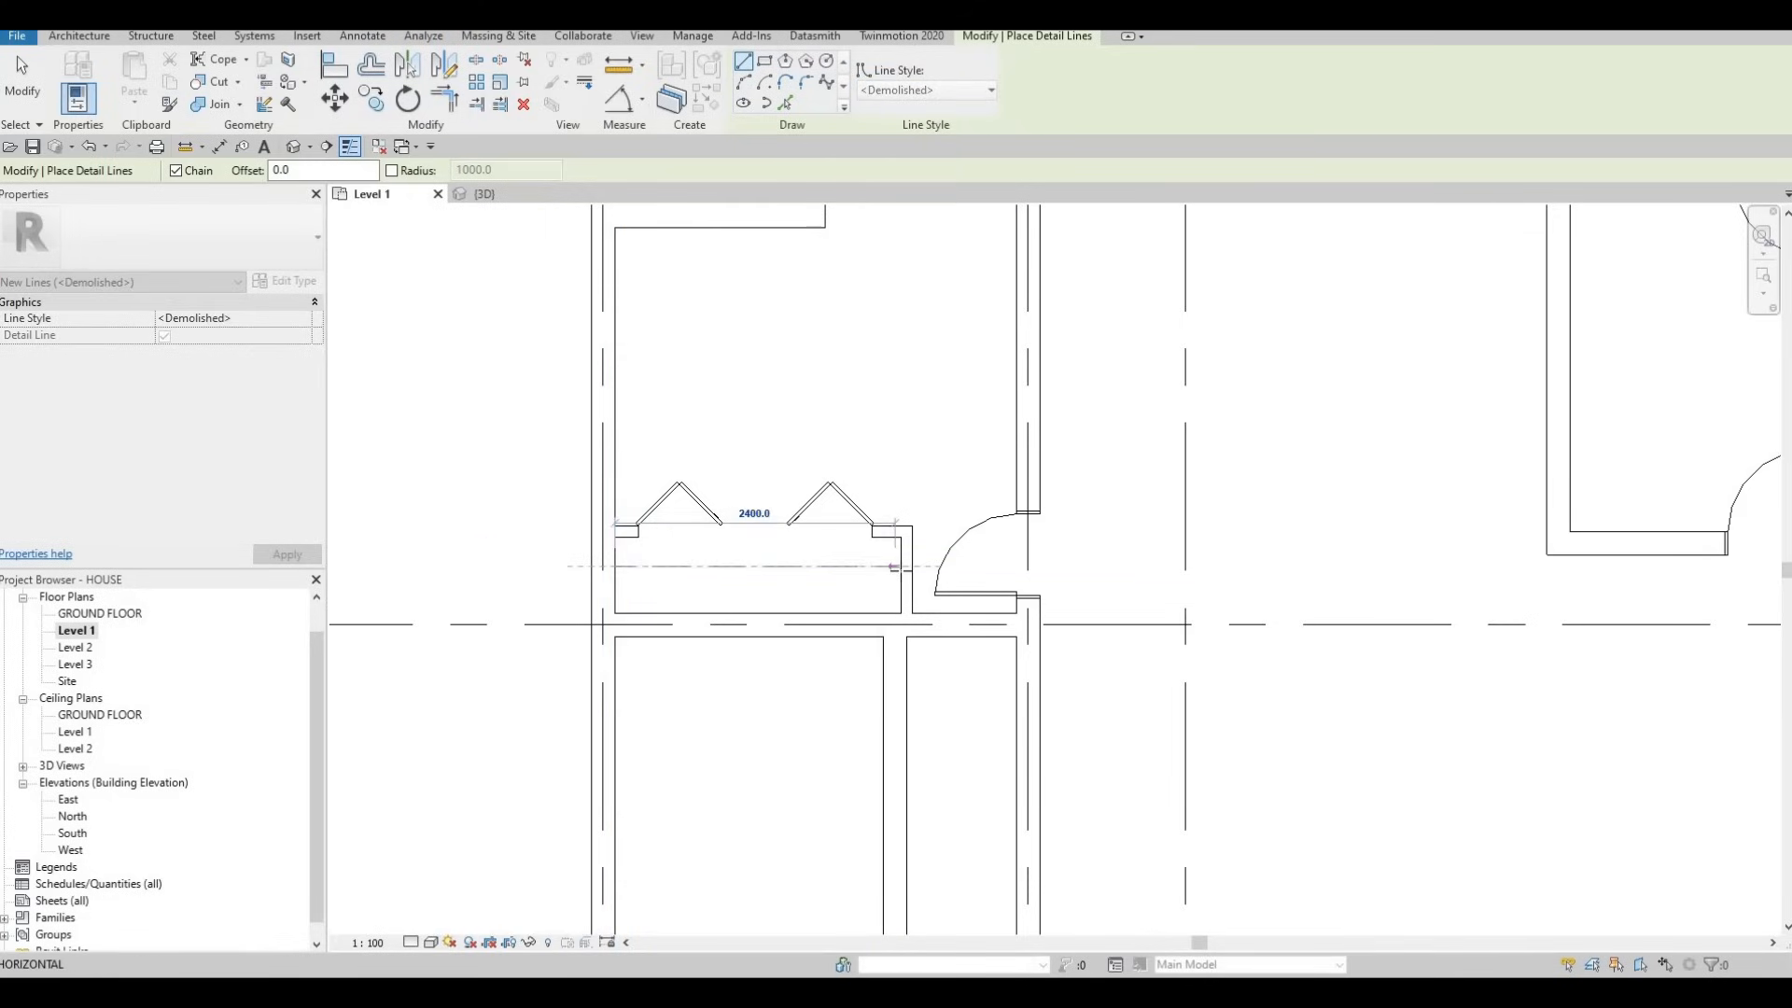
pyautogui.click(901, 571)
pyautogui.press('Escape')
# Draw a second <Demolished> detail line about 100 mm below the first and shorten its end to the closet wall's inner face.
pyautogui.click(615, 577)
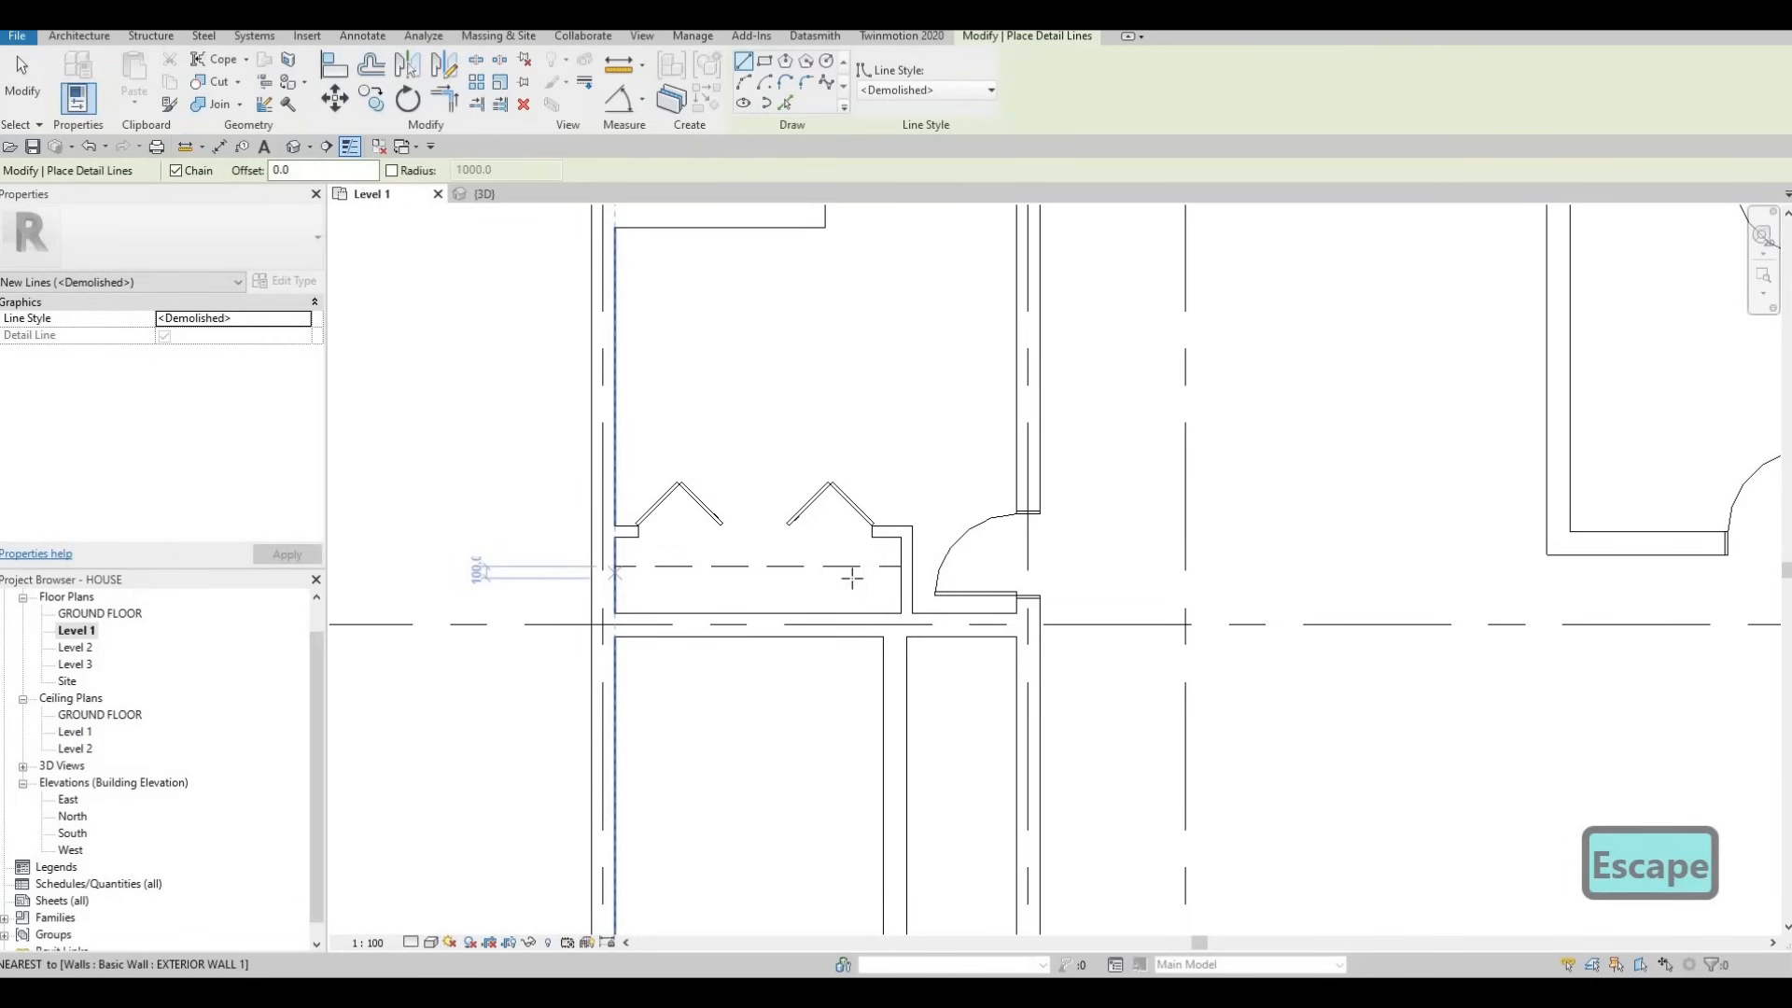
pyautogui.click(902, 578)
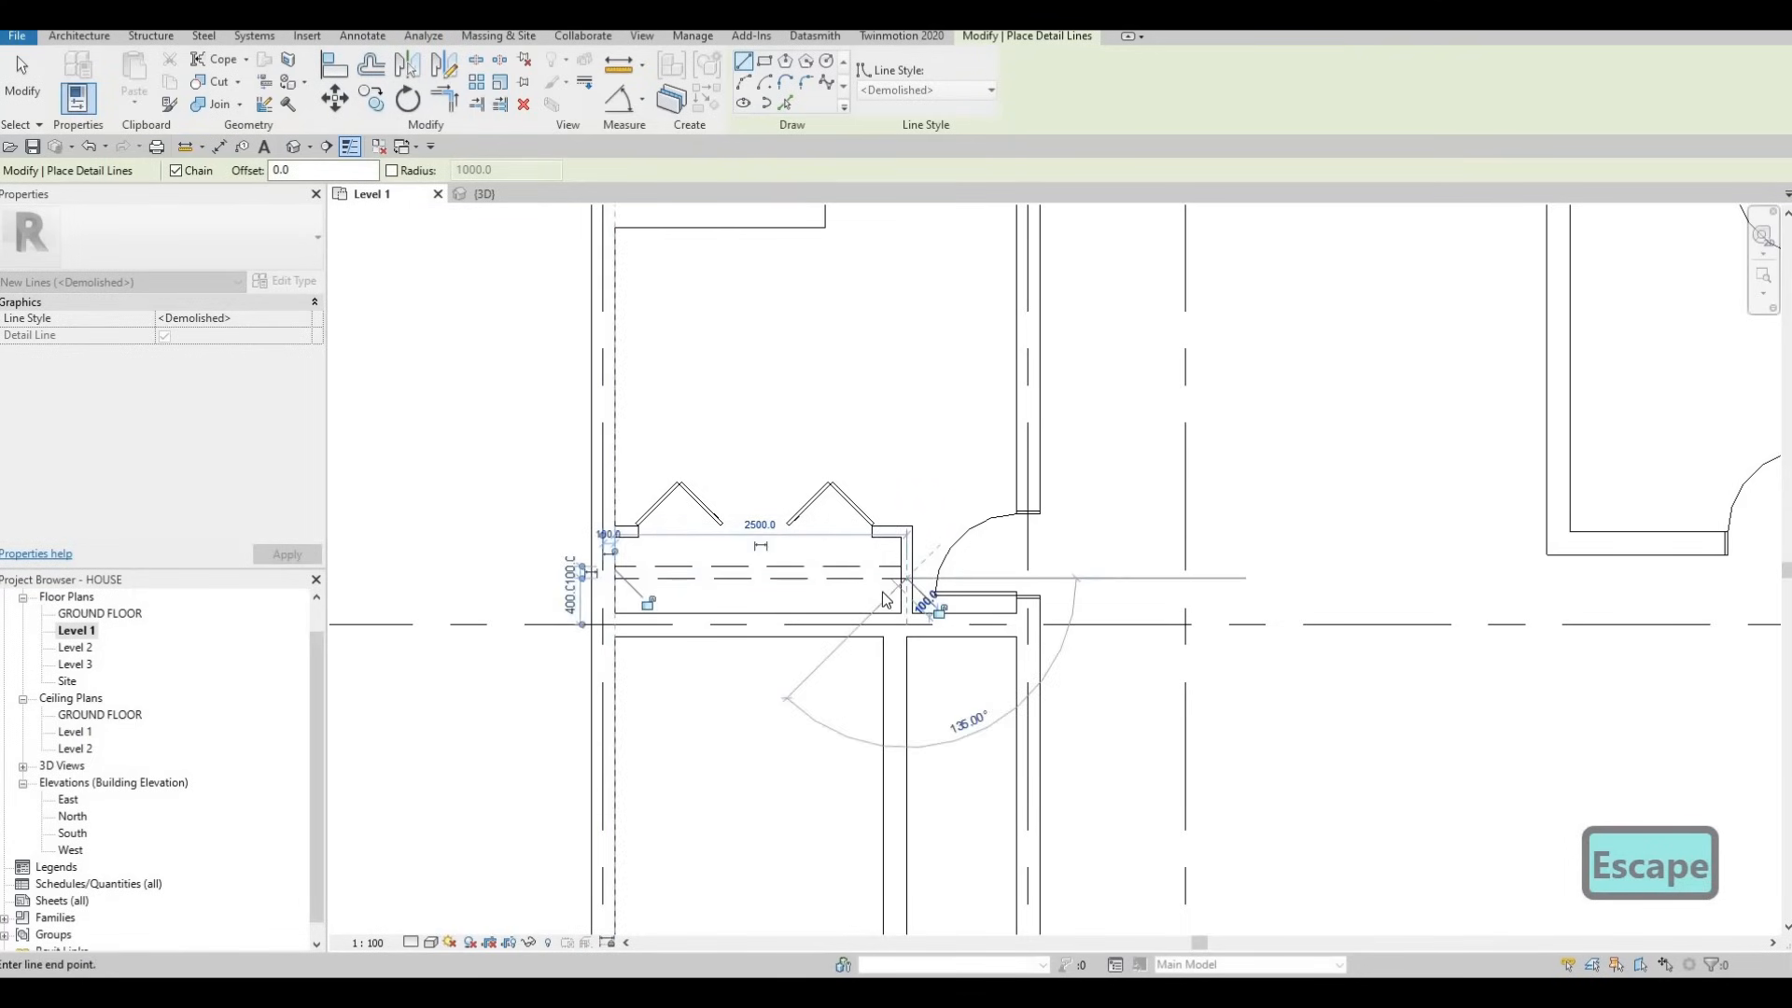
pyautogui.press('Escape')
pyautogui.press('Escape')
pyautogui.scroll(3, 859, 569)
pyautogui.moveTo(945, 586); pyautogui.dragTo(934, 586)
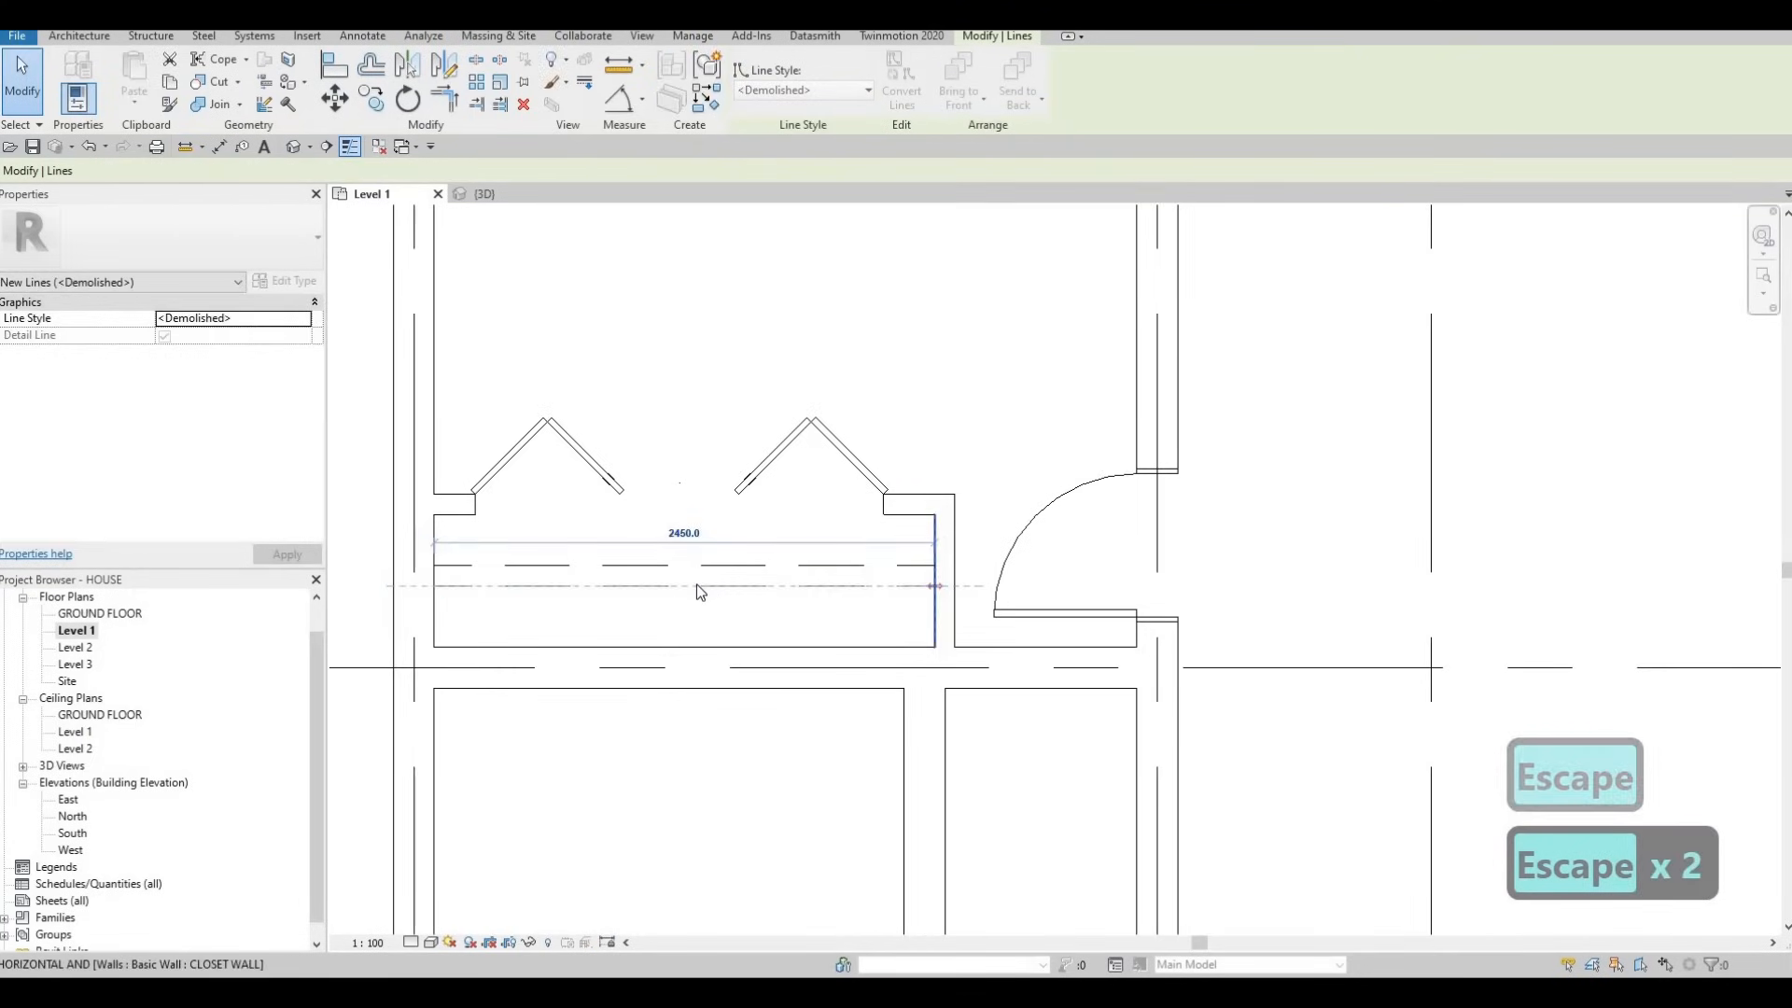
pyautogui.press('Escape')
pyautogui.press('Escape')
# Nudge the upper dashed closet line down four increments towards the lower one.
pyautogui.click(705, 569)
pyautogui.press('Down')
pyautogui.press('Down')
pyautogui.press('Down')
pyautogui.press('Down')
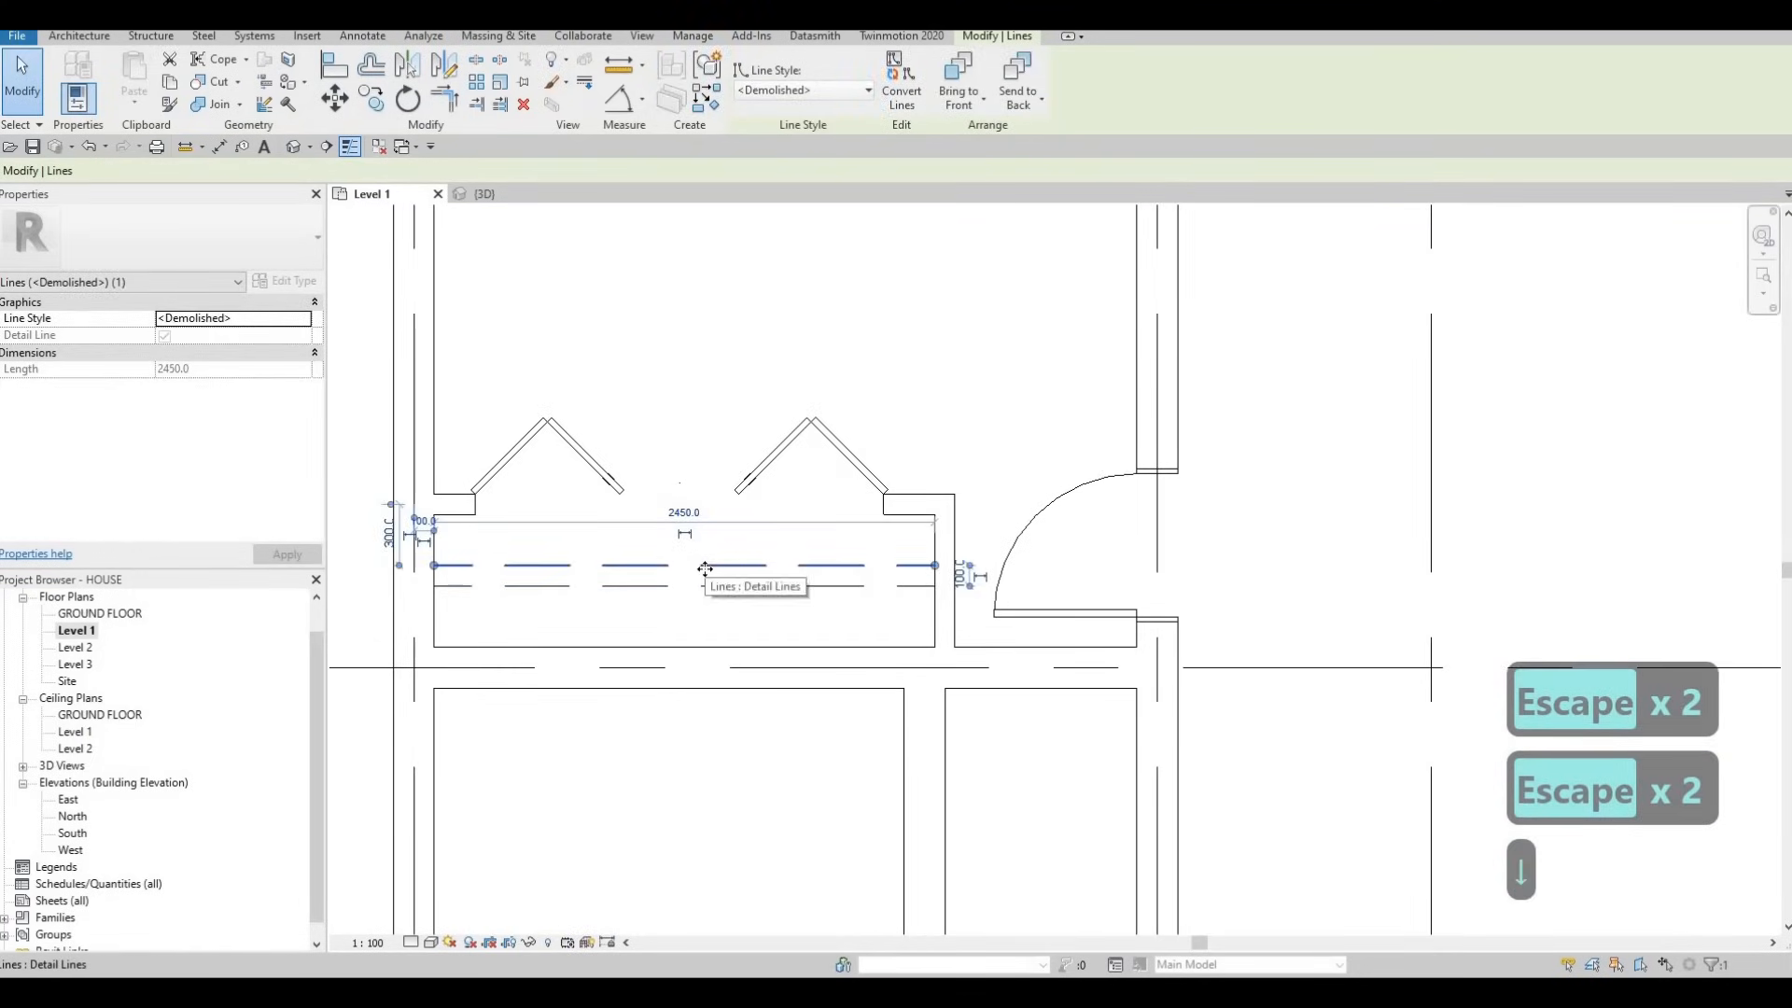
pyautogui.press('Escape')
pyautogui.press('Escape')
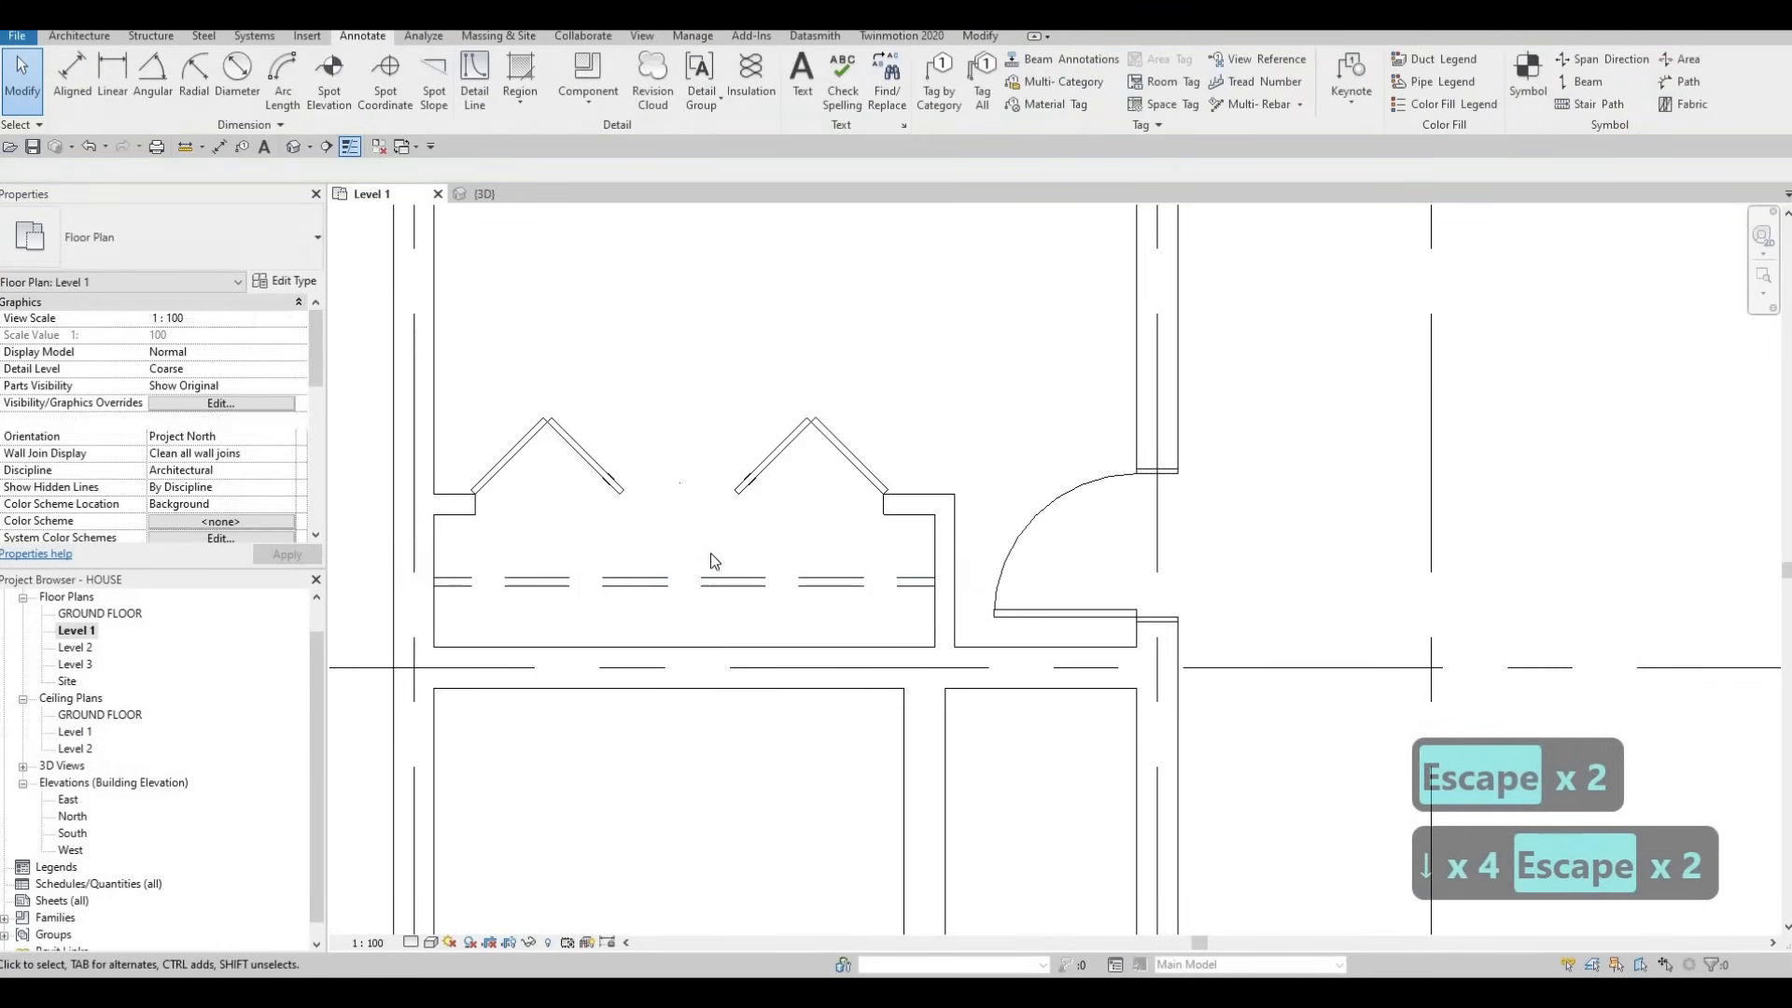
# Nudge the upper dashed closet line back up two increments, leaving a gap of about 80 mm between the lines.
pyautogui.scroll(-4, 775, 602)
pyautogui.moveTo(980, 555); pyautogui.dragTo(913, 563, button='middle')
pyautogui.scroll(-4, 913, 564)
pyautogui.scroll(-1, 1023, 579)
pyautogui.moveTo(1071, 600); pyautogui.dragTo(981, 603, button='middle')
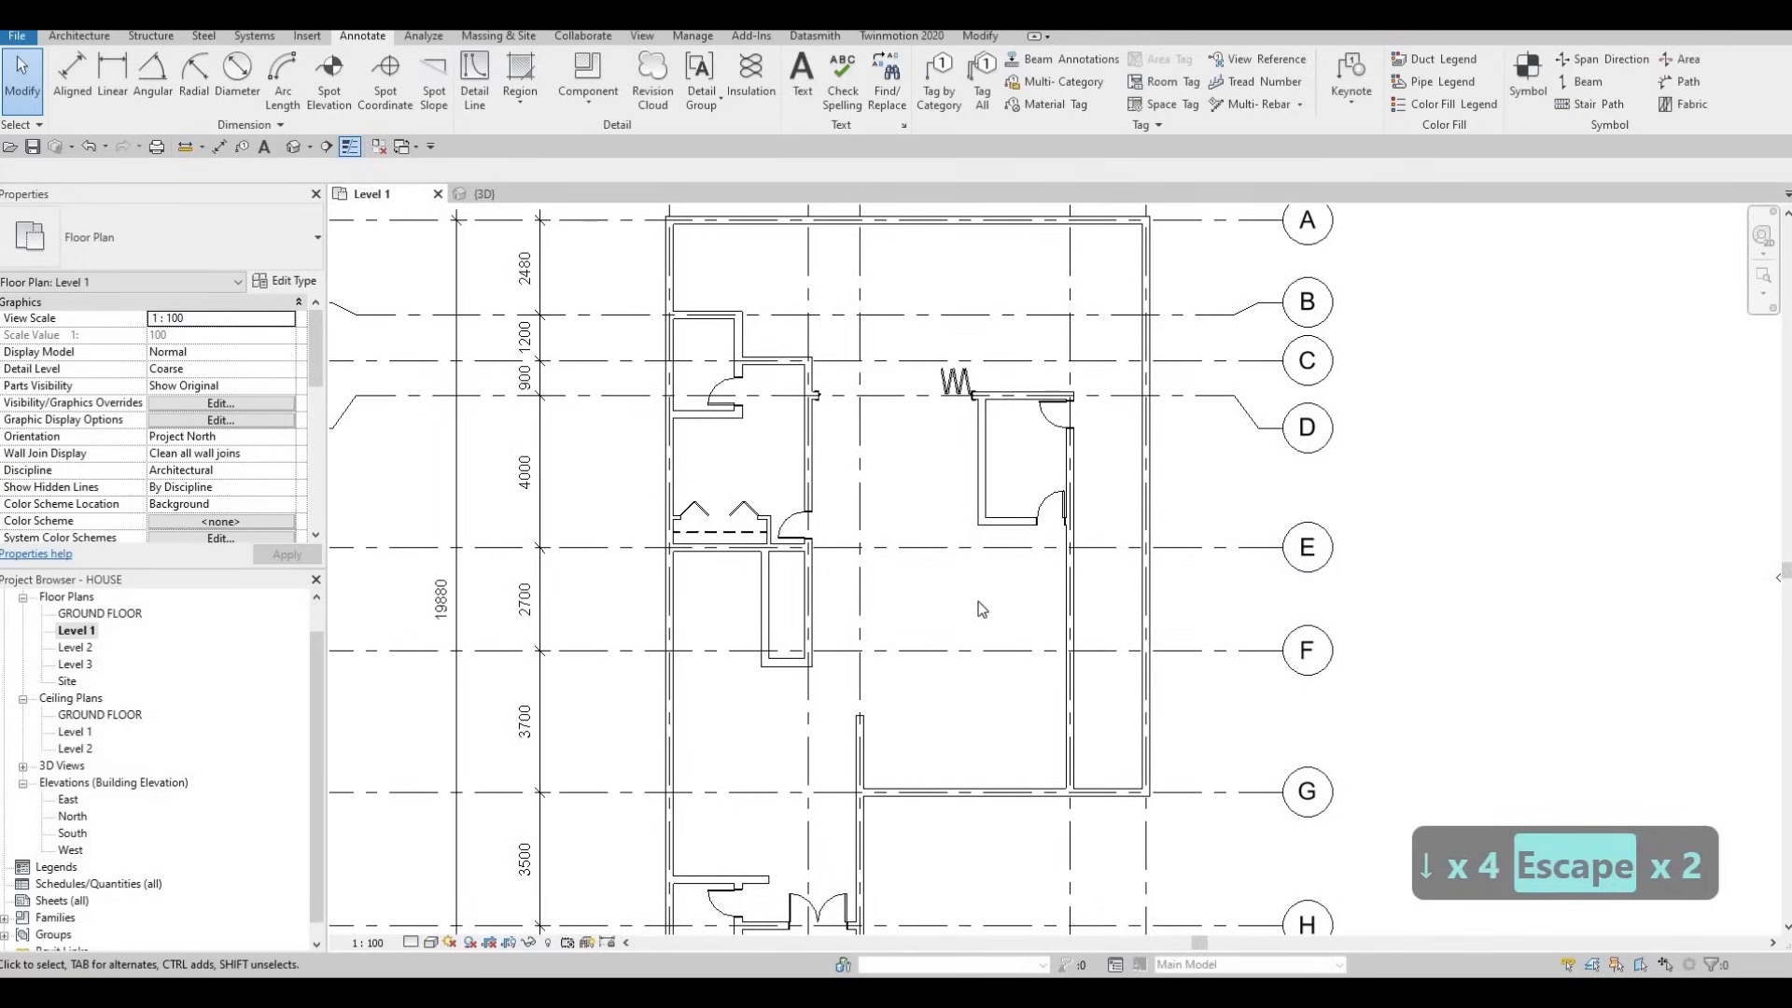
pyautogui.scroll(5, 725, 570)
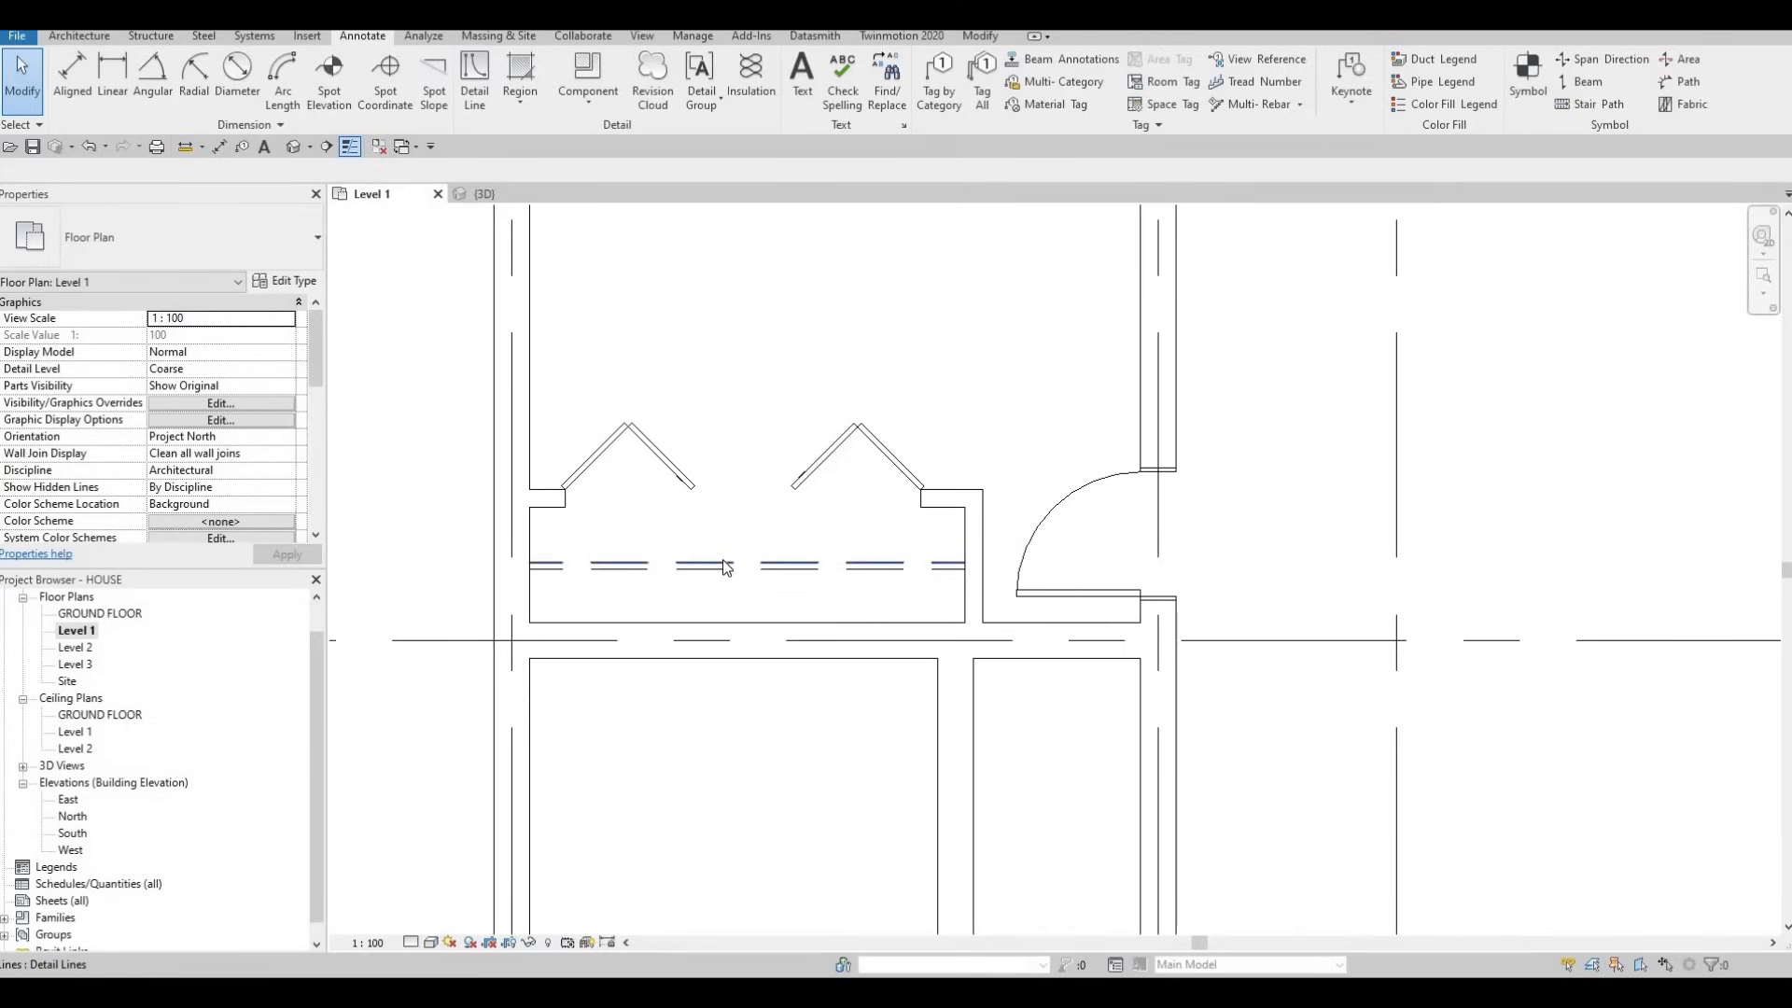
pyautogui.click(726, 565)
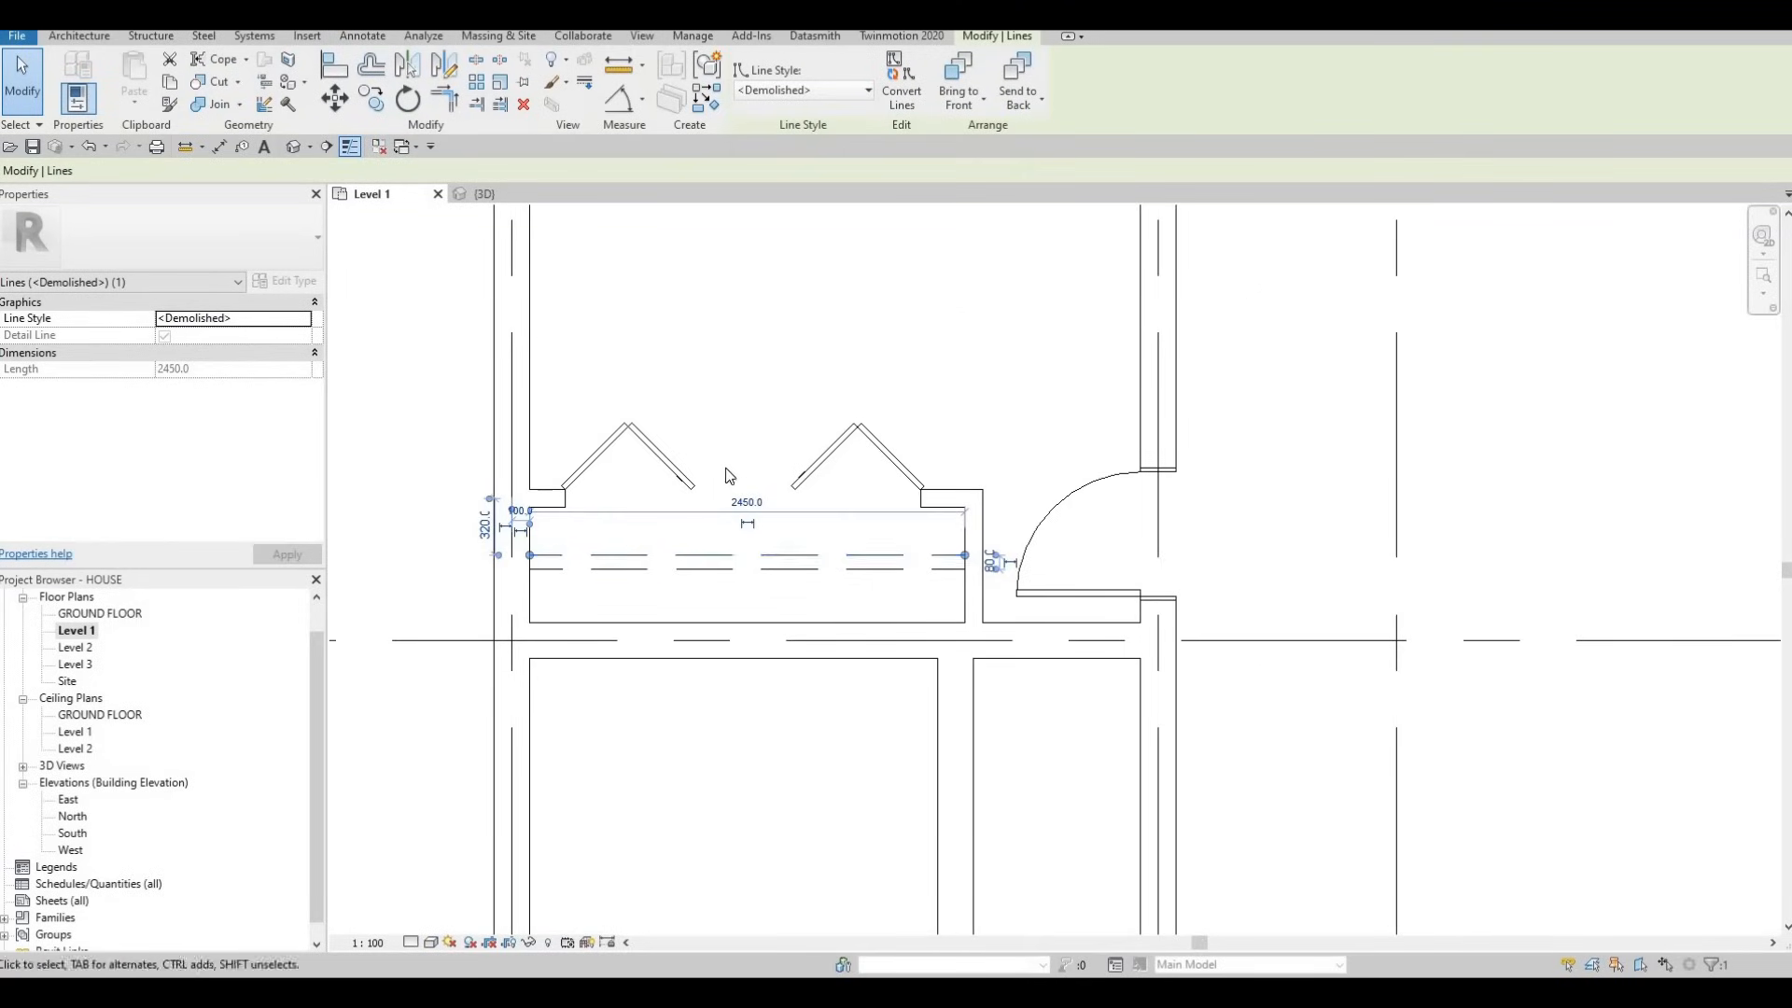
pyautogui.scroll(-6, 731, 448)
pyautogui.press('Escape')
pyautogui.press('Escape')
pyautogui.scroll(-5, 821, 553)
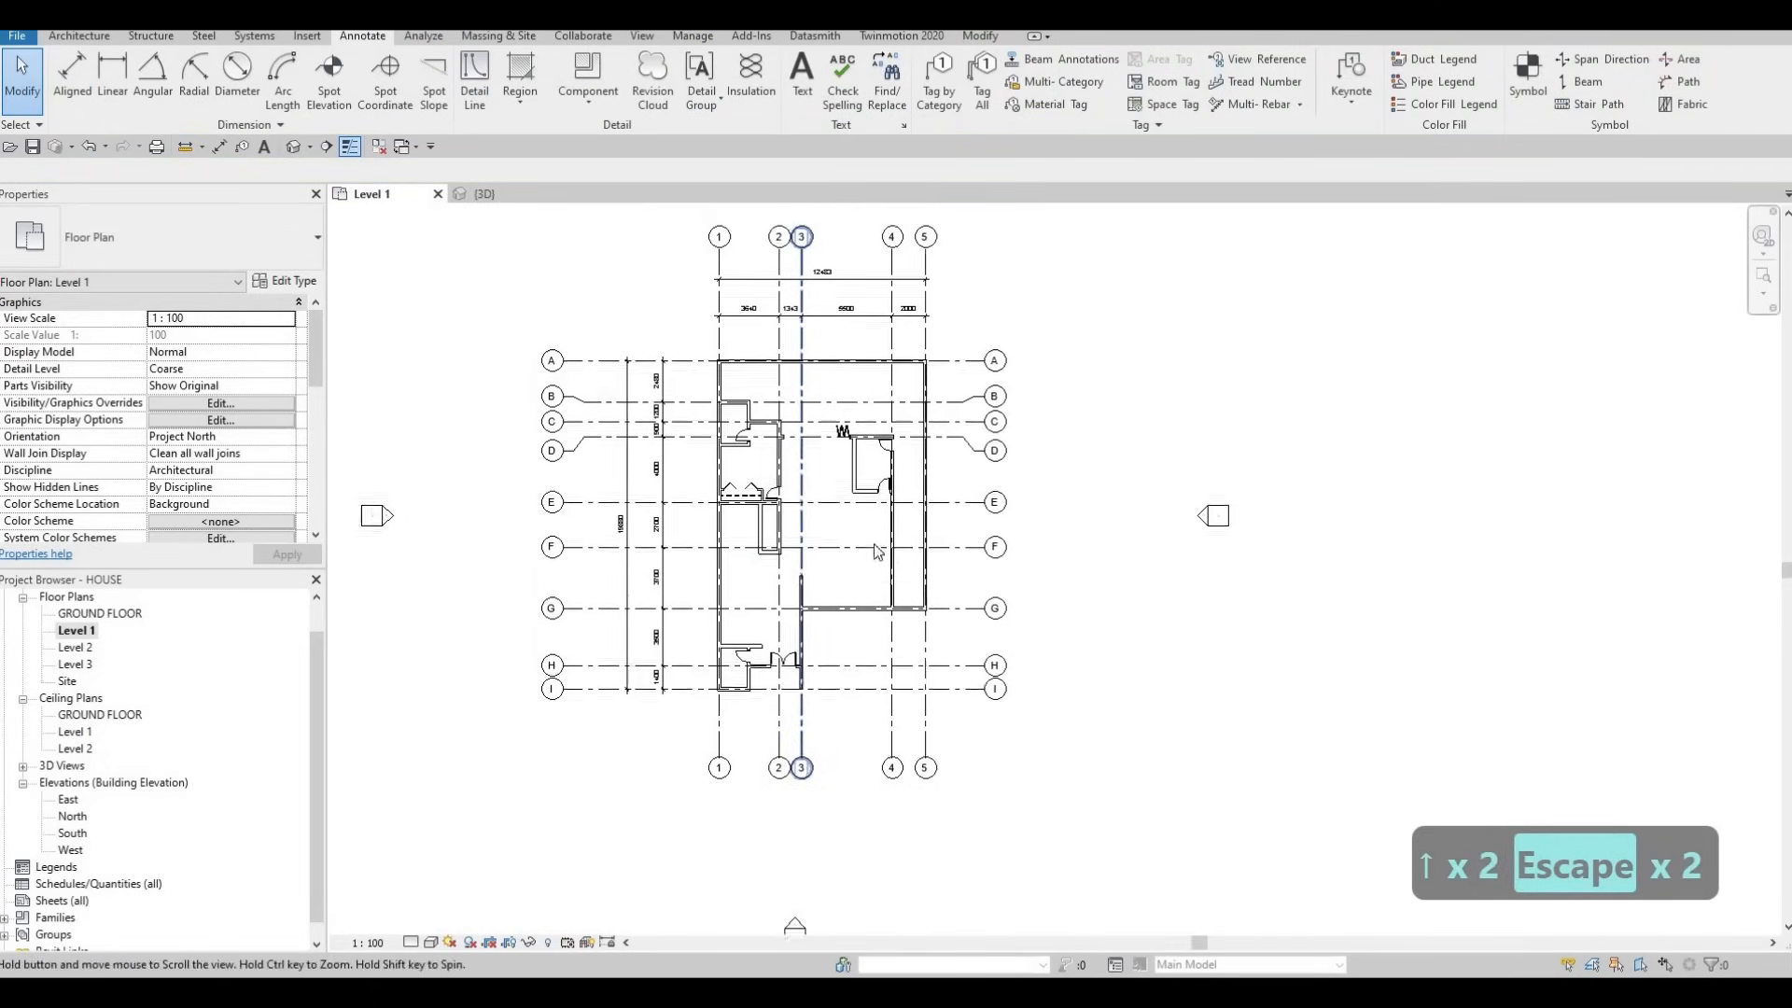
pyautogui.scroll(2, 679, 569)
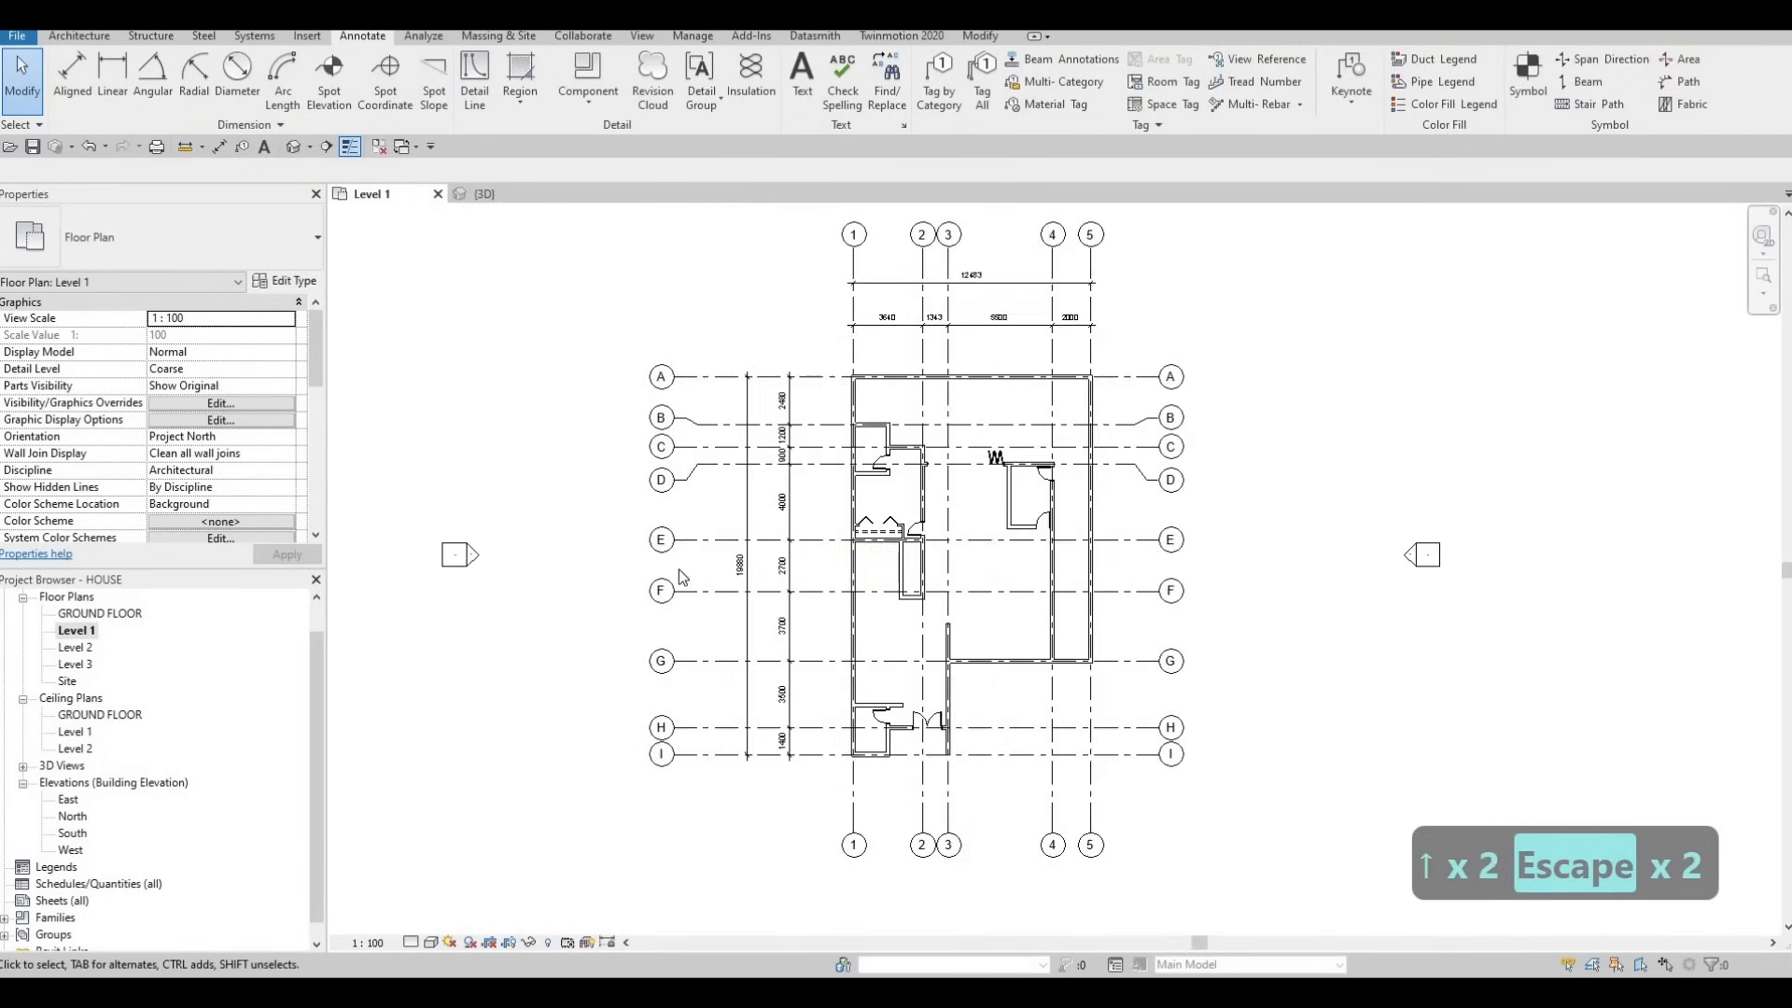